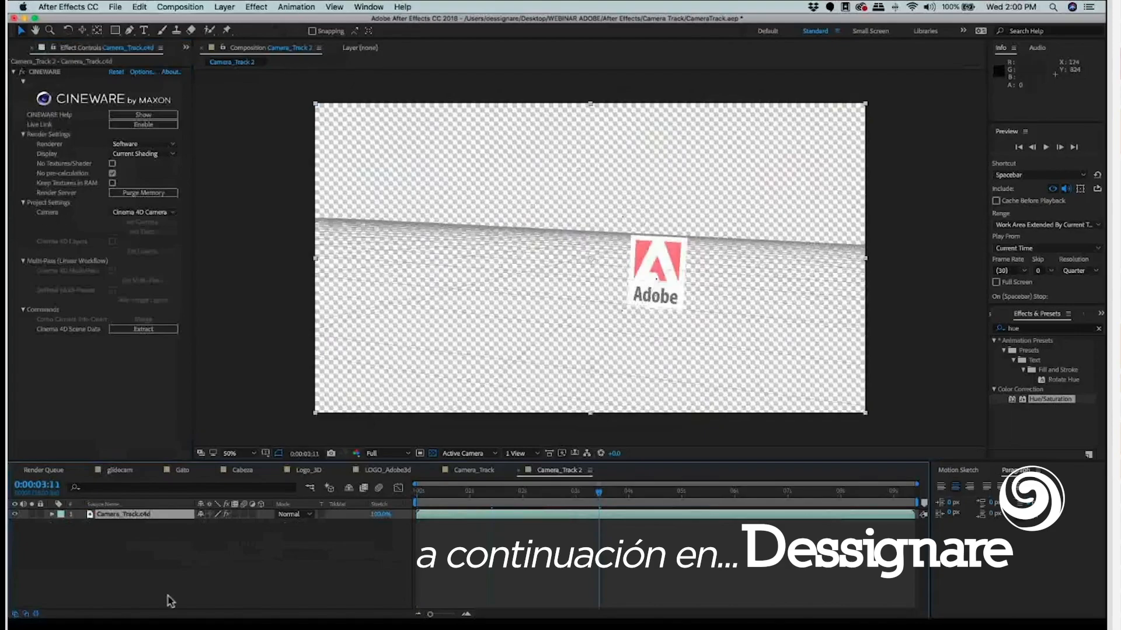
Step: Add the glidecam.mp4 footage to the Camera_Track 2 composition beneath the Camera_Track.c4d layer
{"action": "key", "text": "super+0"}
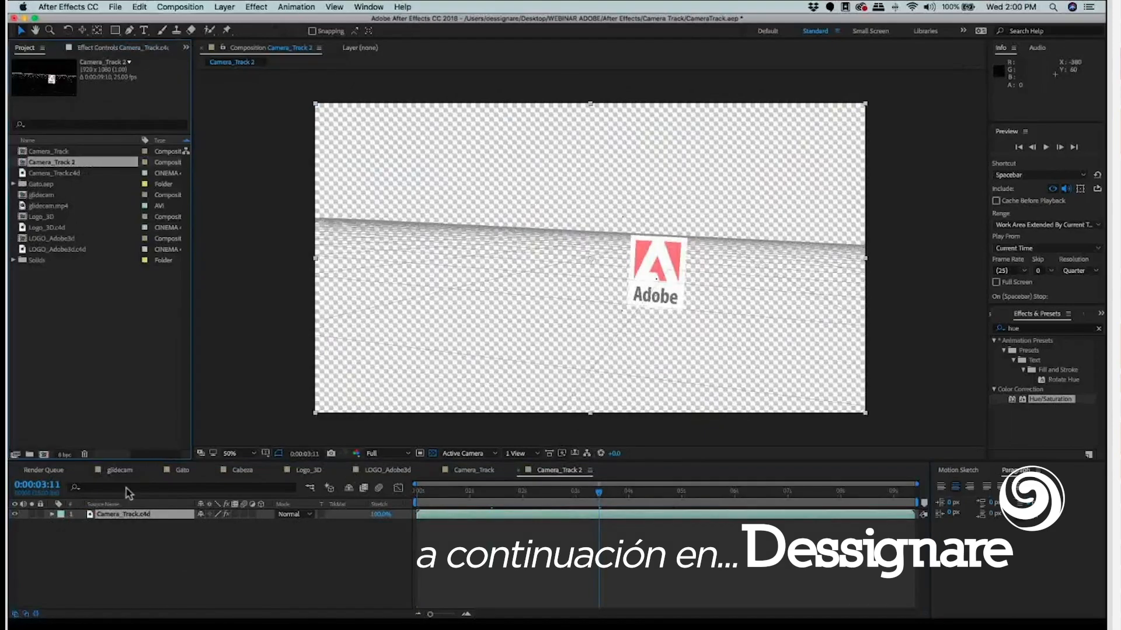
{"action": "left_click_drag", "start_coordinate": [49, 206], "coordinate": [135, 521]}
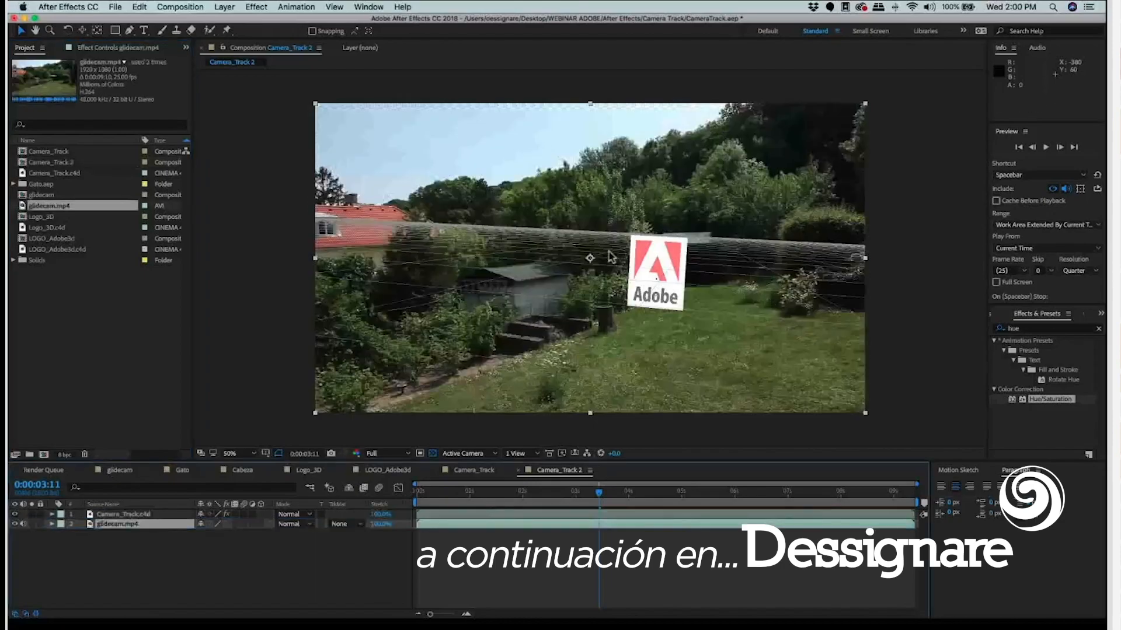
{"action": "left_click", "coordinate": [611, 257]}
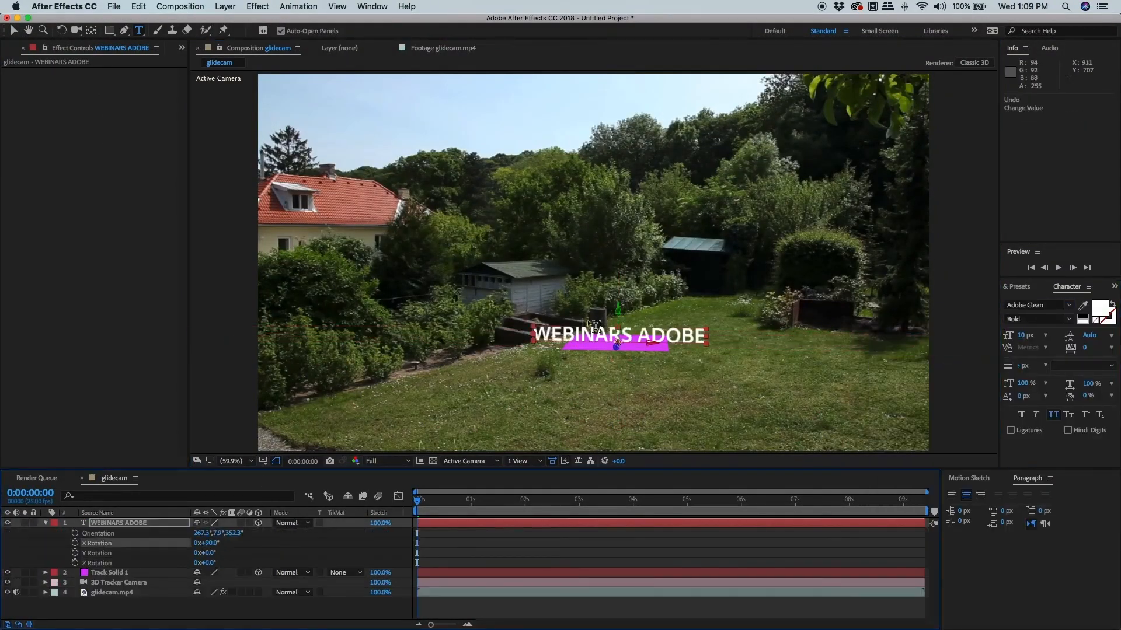
Step: Raise the WEBINARS ADOBE text layer vertically above the magenta track solid and preview the composition
{"action": "key", "text": "v"}
{"action": "left_click_drag", "start_coordinate": [617, 309], "coordinate": [617, 271]}
{"action": "left_click", "coordinate": [460, 568]}
{"action": "key", "text": "space"}
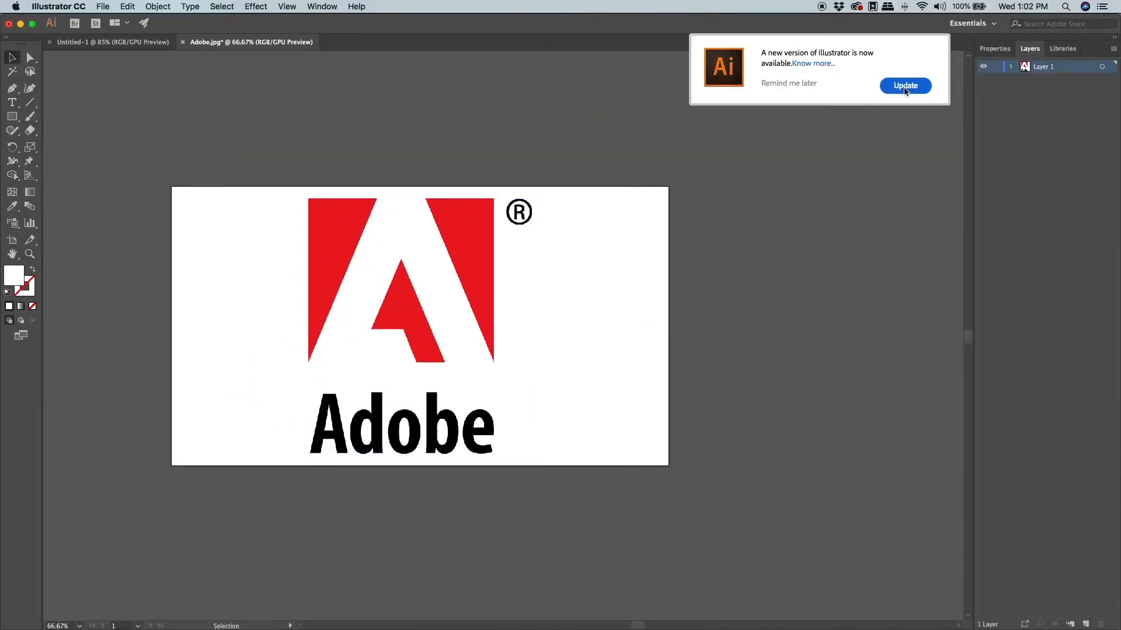
{"action": "left_click", "coordinate": [127, 6]}
{"action": "left_click", "coordinate": [295, 343]}
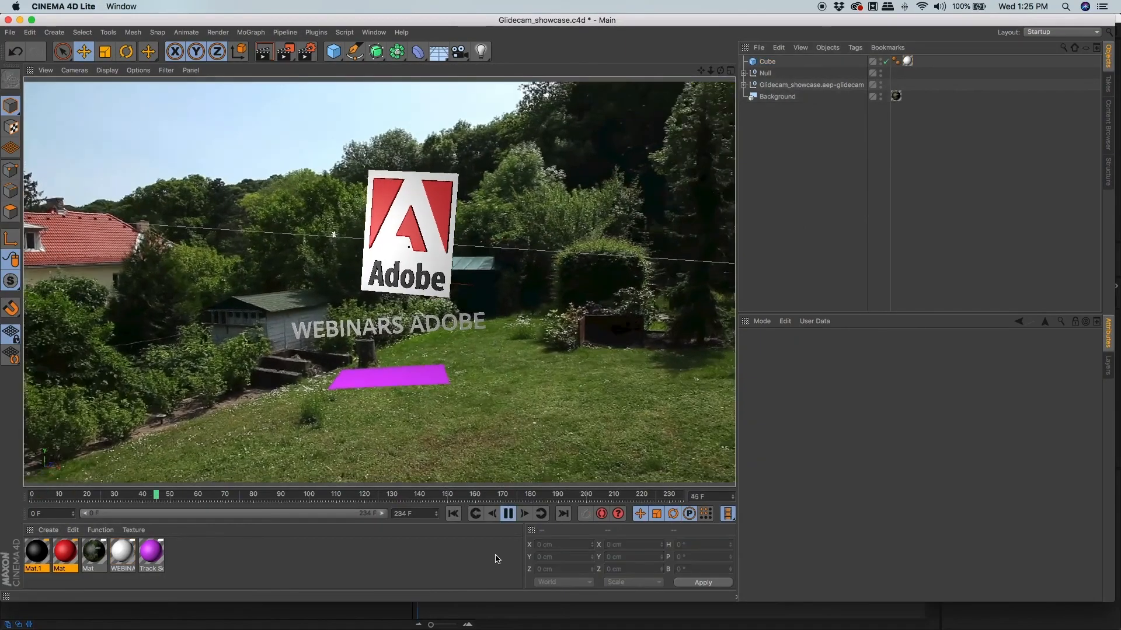
{"action": "double_click", "coordinate": [496, 559]}
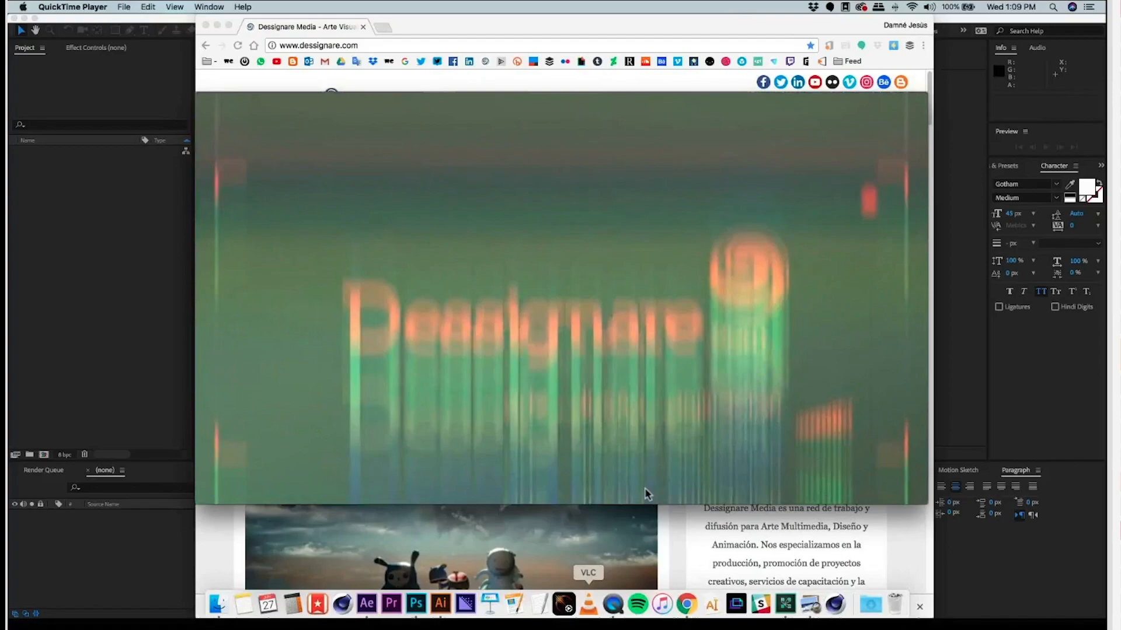
Step: Scrub around the closing logo animation of the Dessignare Media motion graphics reel and close the video
{"action": "left_click", "coordinate": [645, 490]}
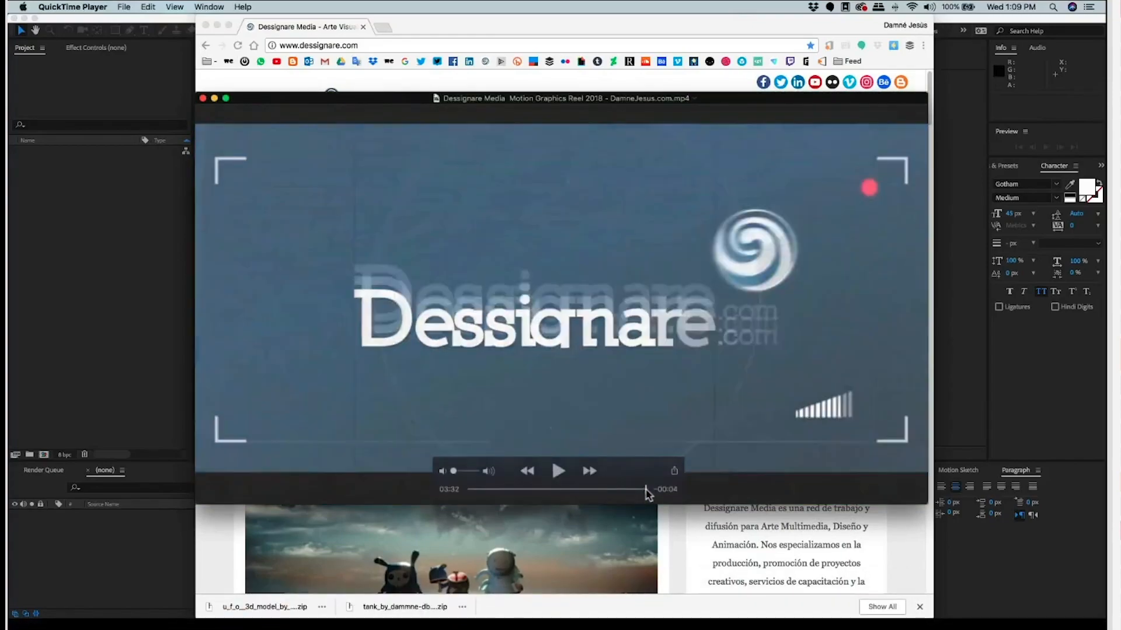
{"action": "left_click_drag", "start_coordinate": [645, 490], "coordinate": [647, 491]}
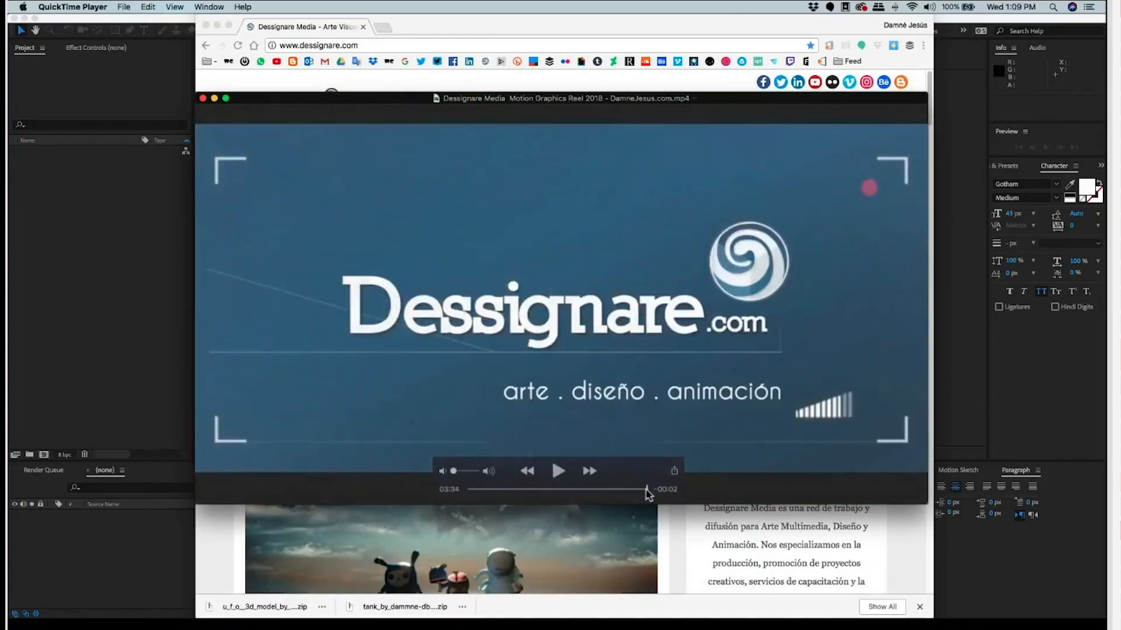
{"action": "left_click_drag", "start_coordinate": [645, 491], "coordinate": [643, 501]}
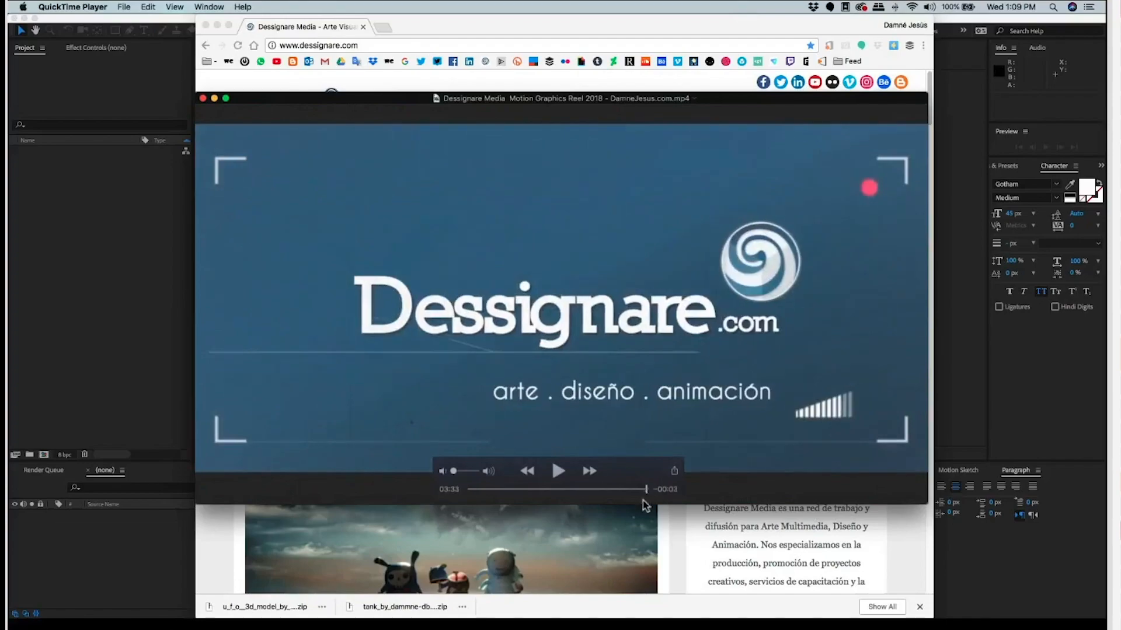
{"action": "key", "text": "Left"}
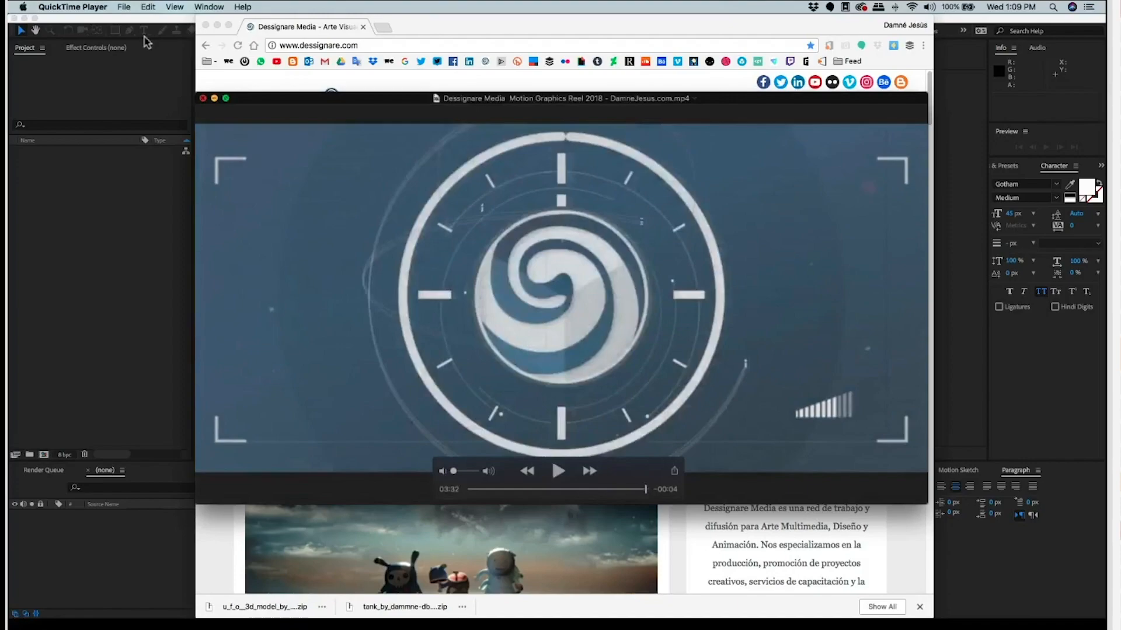
{"action": "key", "text": "super+w"}
Step: Close the dessignare.com browser window and switch to After Effects, dismissing its start screen
{"action": "left_click", "coordinate": [210, 420]}
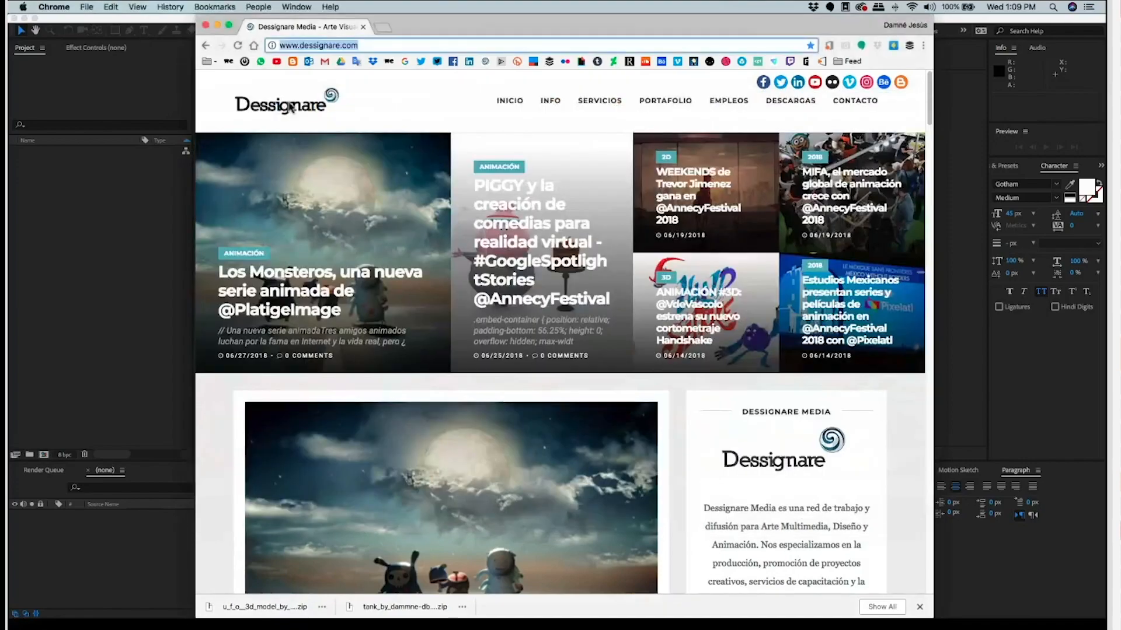
{"action": "key", "text": "super+l"}
{"action": "left_click", "coordinate": [347, 404]}
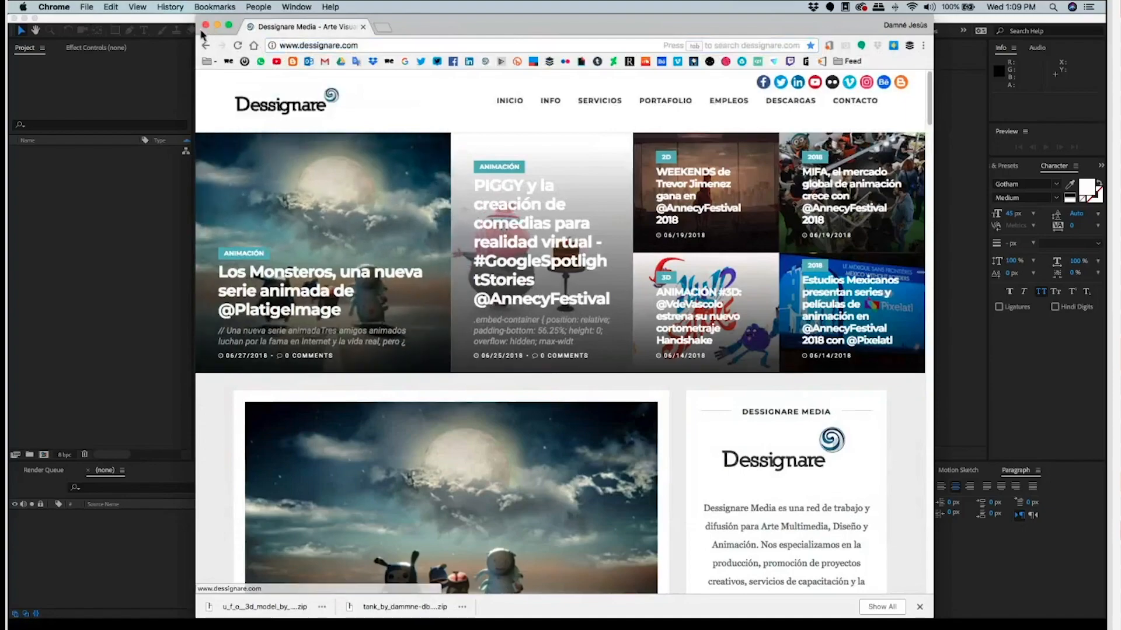
{"action": "key", "text": "super+w"}
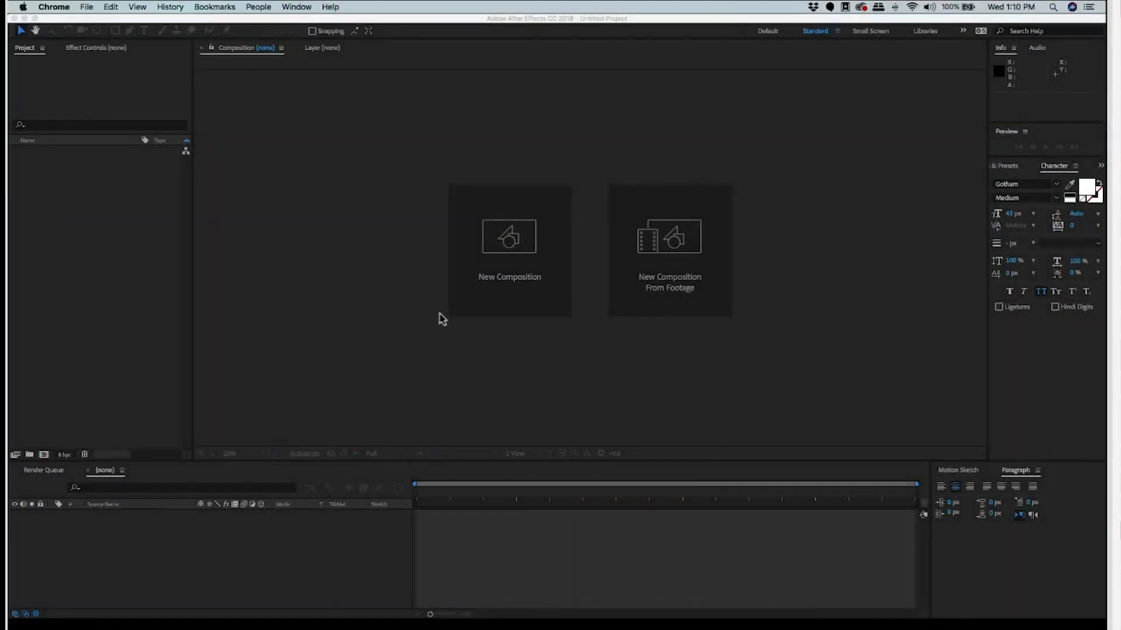
{"action": "left_click", "coordinate": [474, 362]}
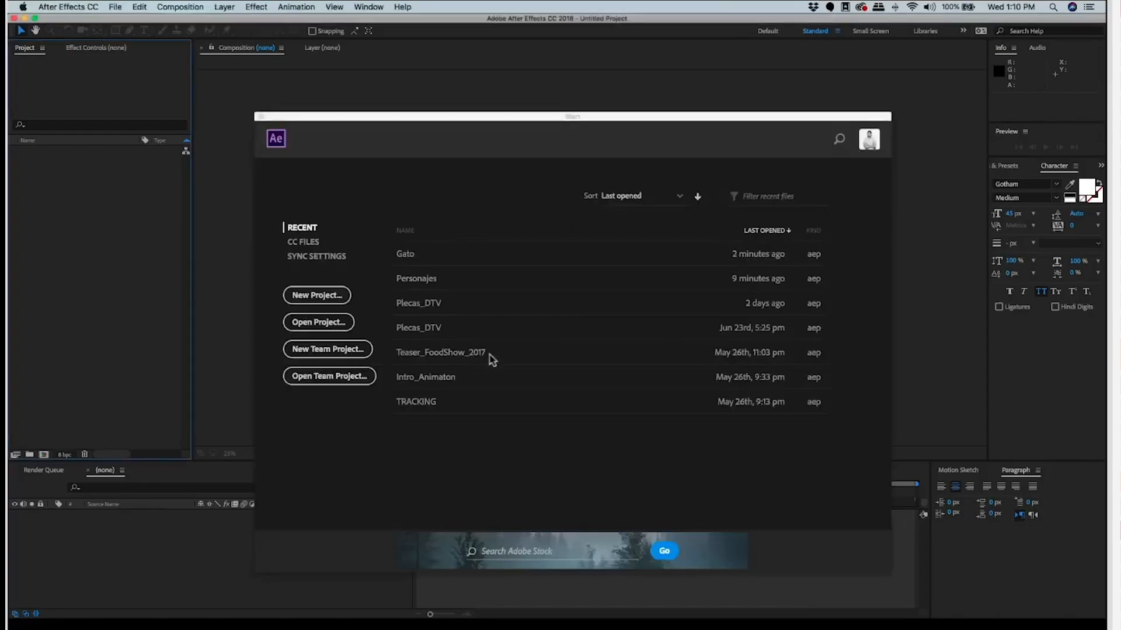
{"action": "left_click", "coordinate": [82, 190]}
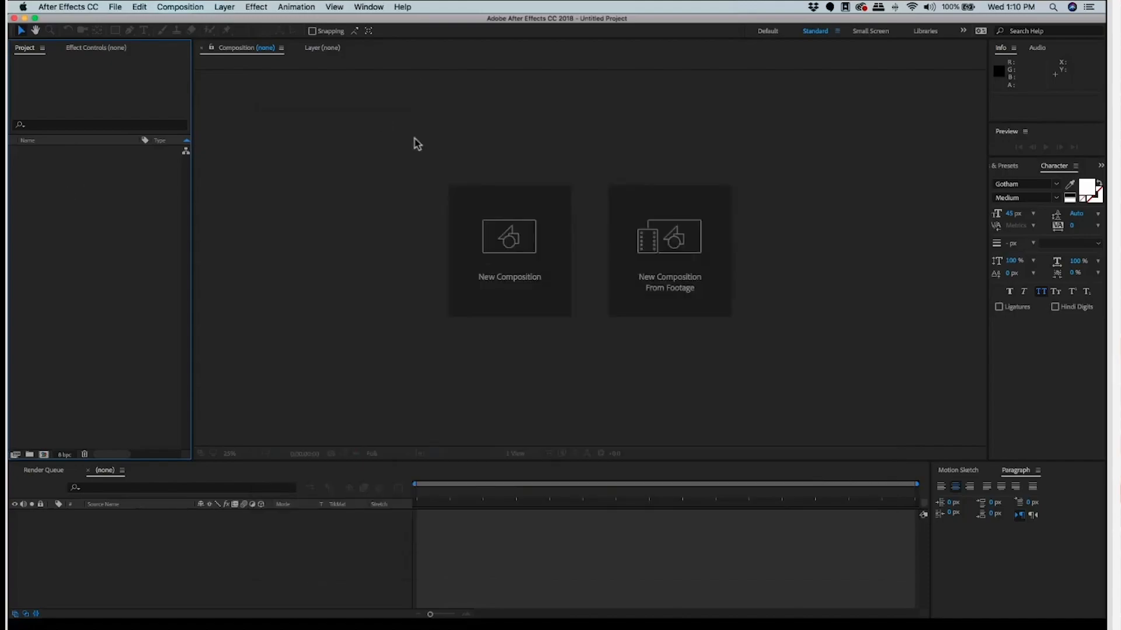
Step: Browse for footage to import in the WEBINAR ADOBE Media/Video folder and preview glidecam.mp4
{"action": "key", "text": "super+i"}
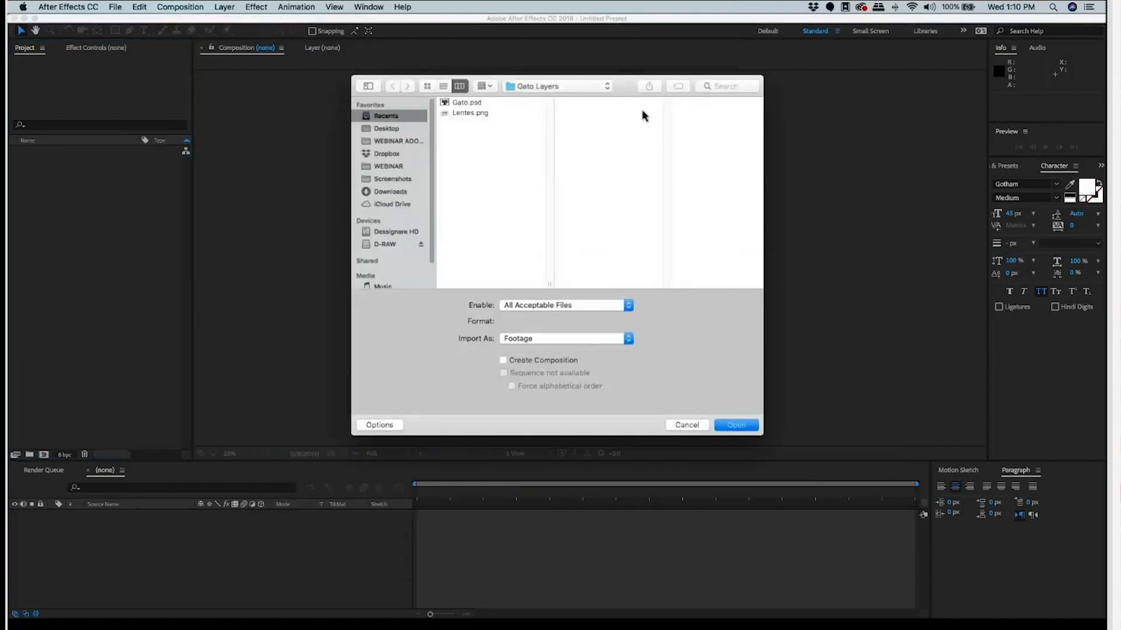
{"action": "key", "text": "shift+super+d"}
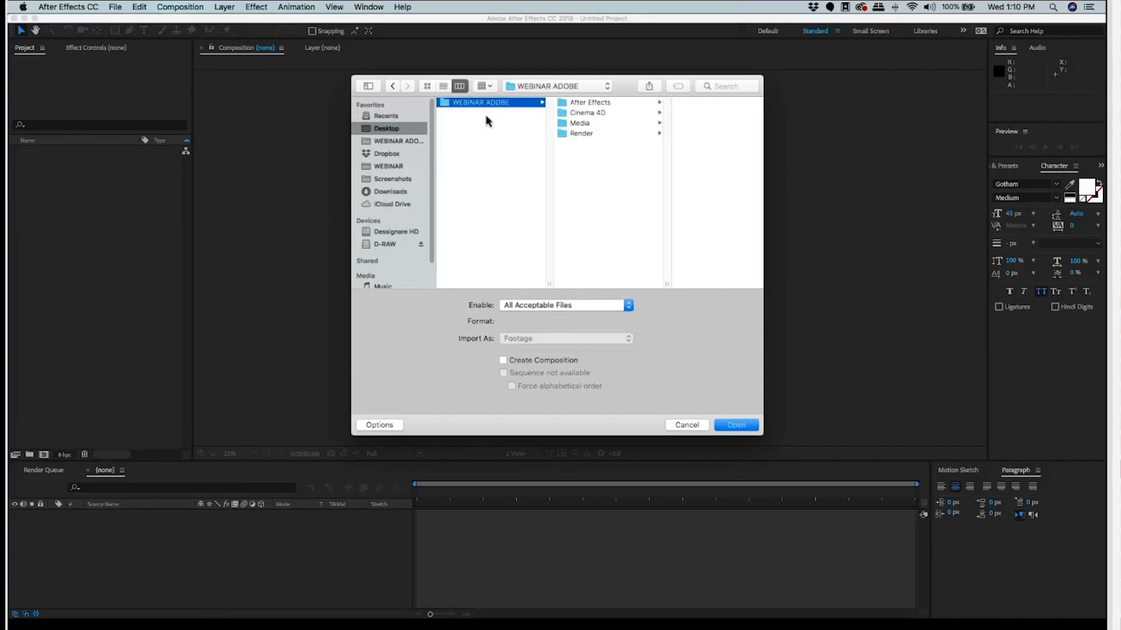
{"action": "left_click", "coordinate": [572, 122]}
{"action": "left_click", "coordinate": [580, 140]}
{"action": "left_click", "coordinate": [585, 124]}
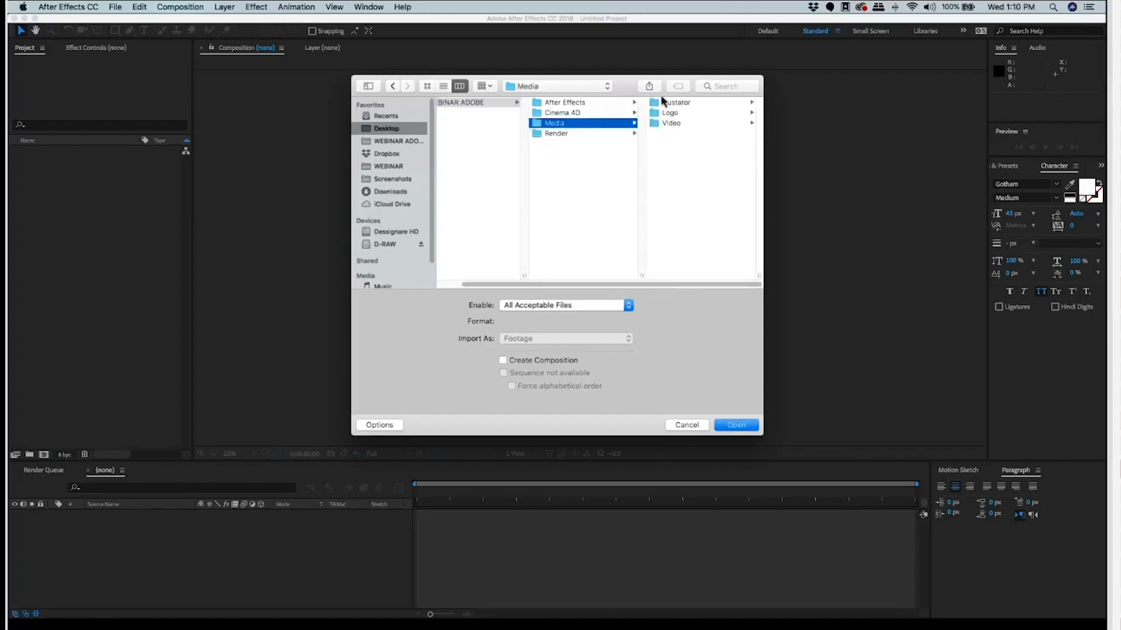
{"action": "key", "text": "v"}
{"action": "key", "text": "Right"}
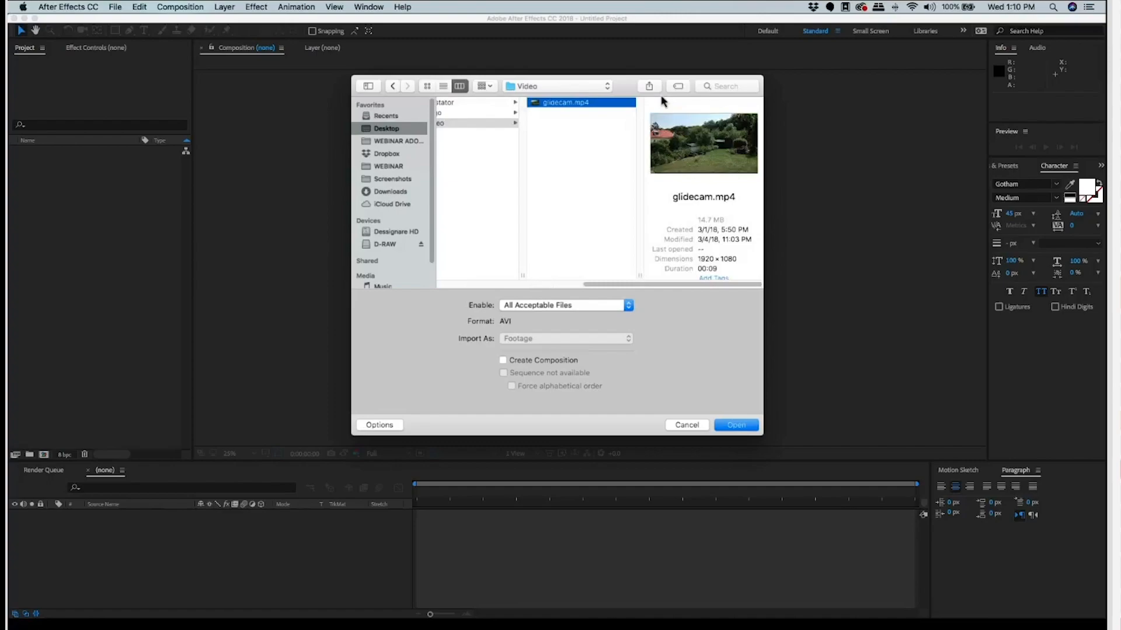
{"action": "key", "text": "space"}
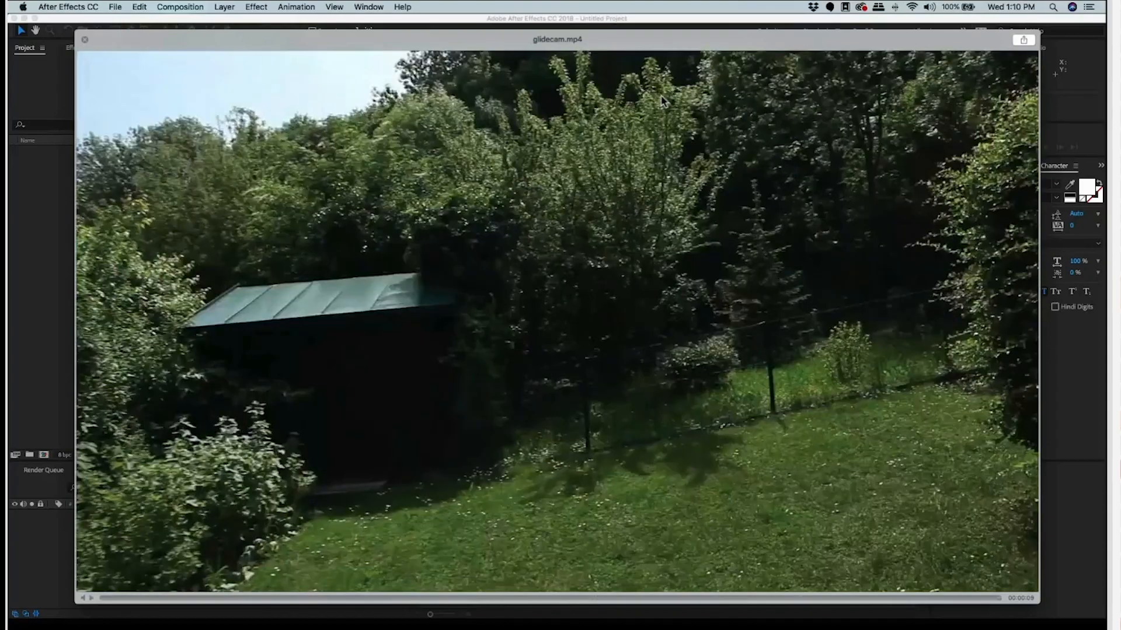
{"action": "key", "text": "space"}
Step: Preview Ejemplo_Track Cam.mp4 and UFO_Adobe_Webinar.jpg in the Render/Ejemplos folder and leave the import dialog without importing
{"action": "key", "text": "Left"}
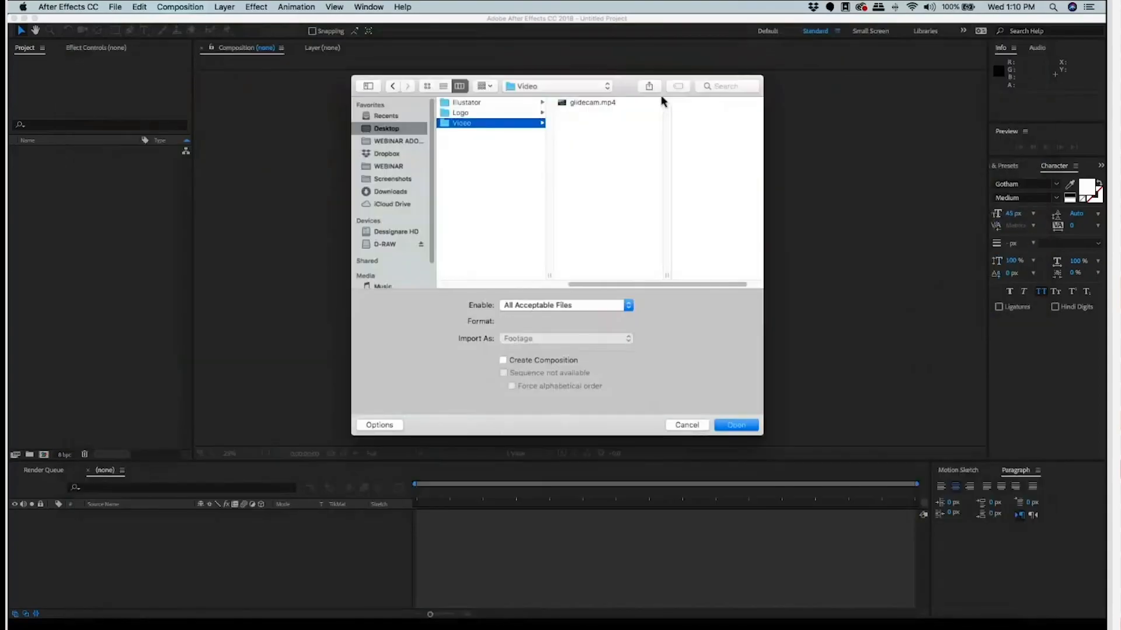
{"action": "key", "text": "Left"}
{"action": "key", "text": "Down"}
{"action": "key", "text": "Right"}
{"action": "key", "text": "Right"}
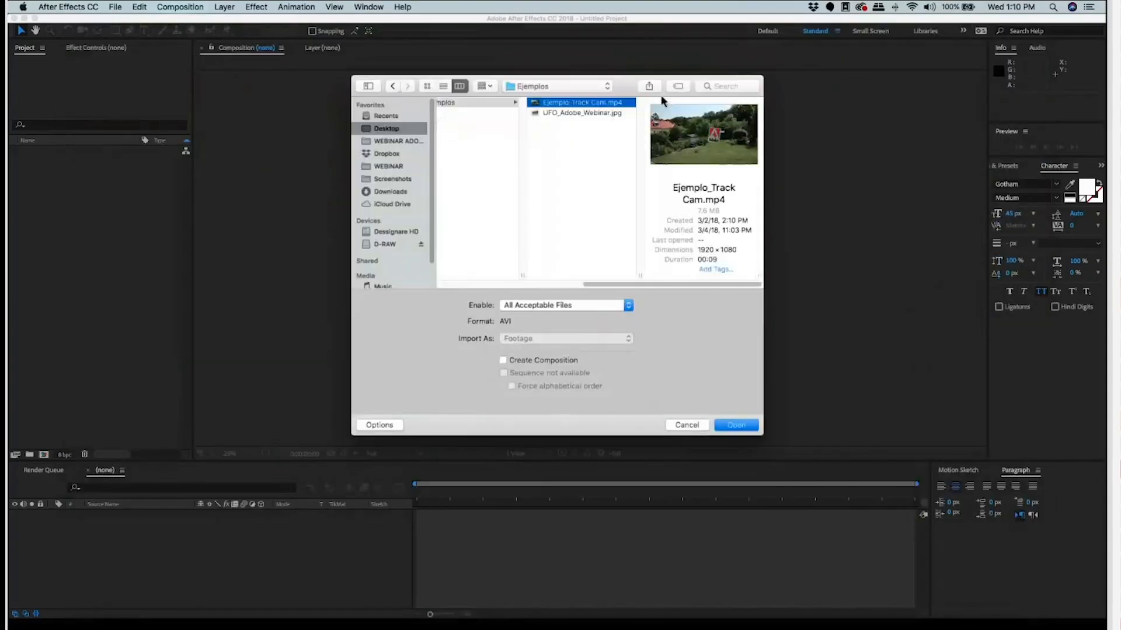
{"action": "key", "text": "space"}
{"action": "key", "text": "Down"}
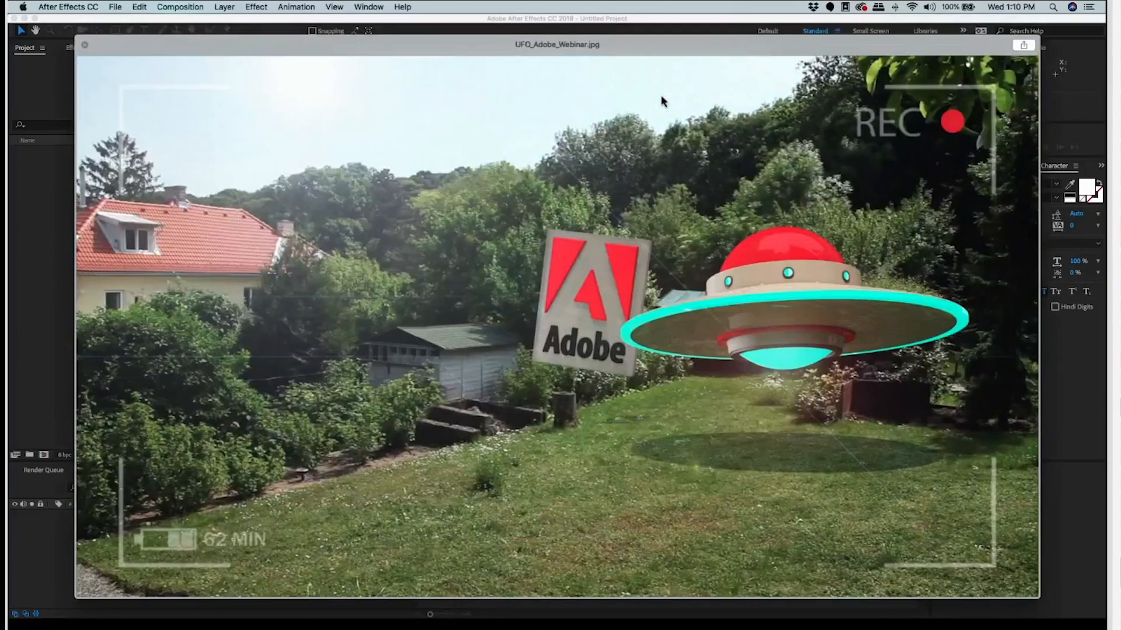
{"action": "key", "text": "Up"}
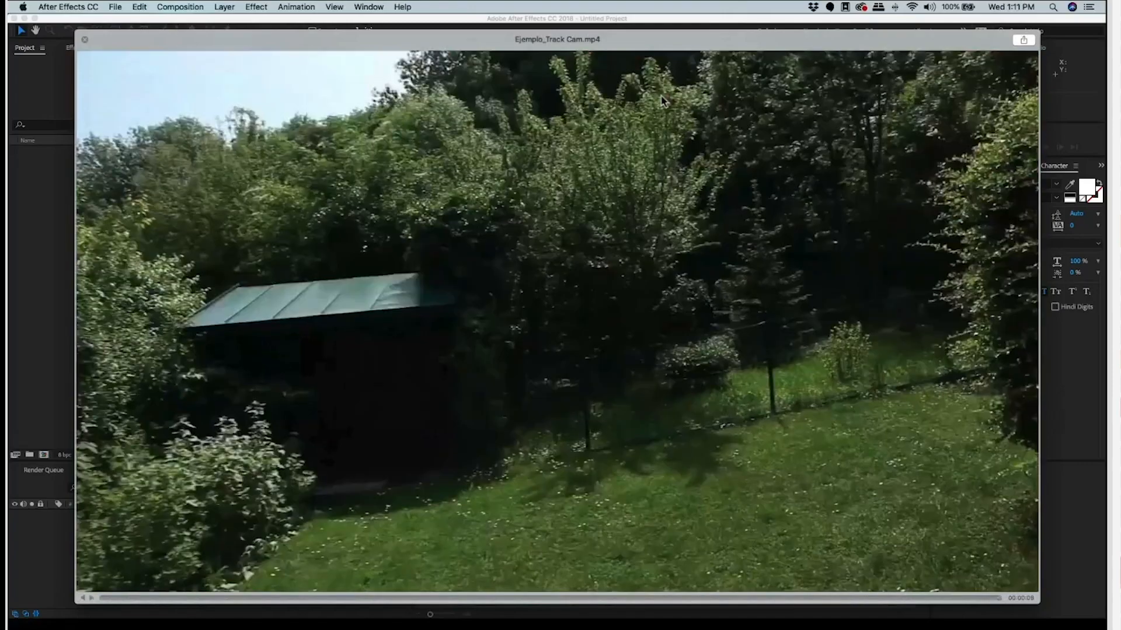
{"action": "key", "text": "space"}
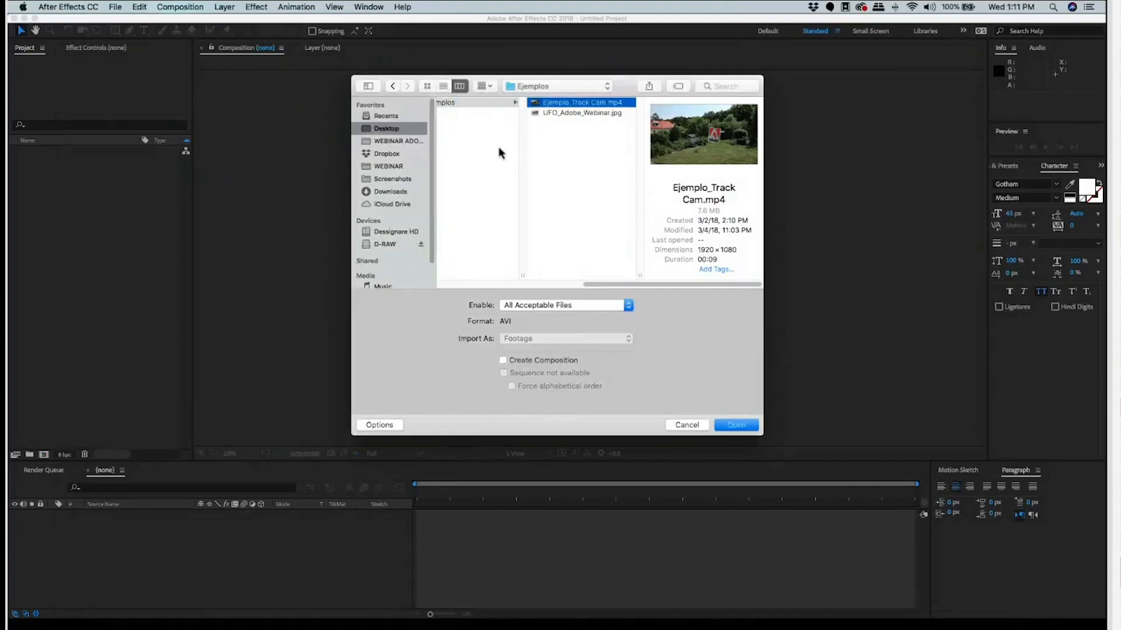
{"action": "scroll", "coordinate": [529, 146], "scroll_direction": "left", "scroll_amount": 3}
{"action": "left_click", "coordinate": [514, 133]}
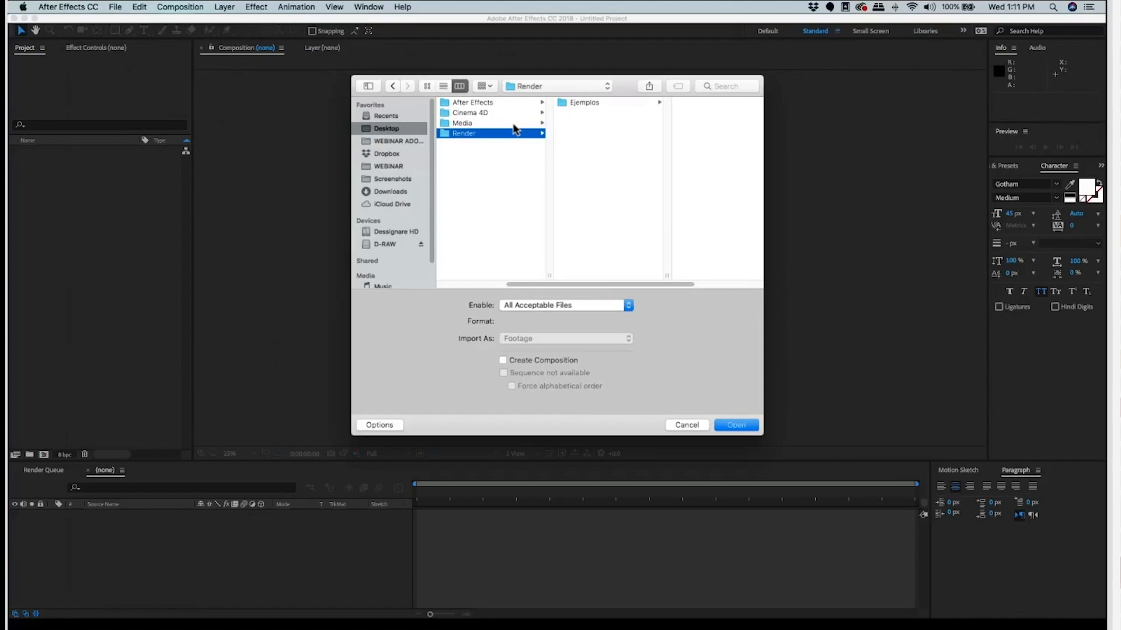
{"action": "left_click", "coordinate": [513, 124]}
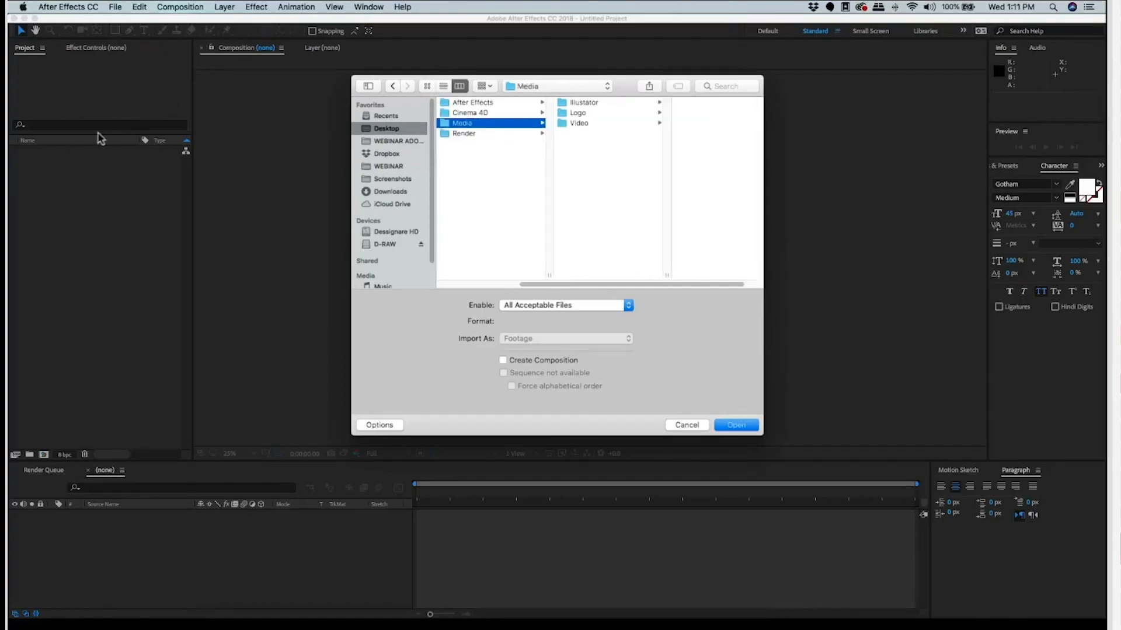
{"action": "key", "text": "Escape"}
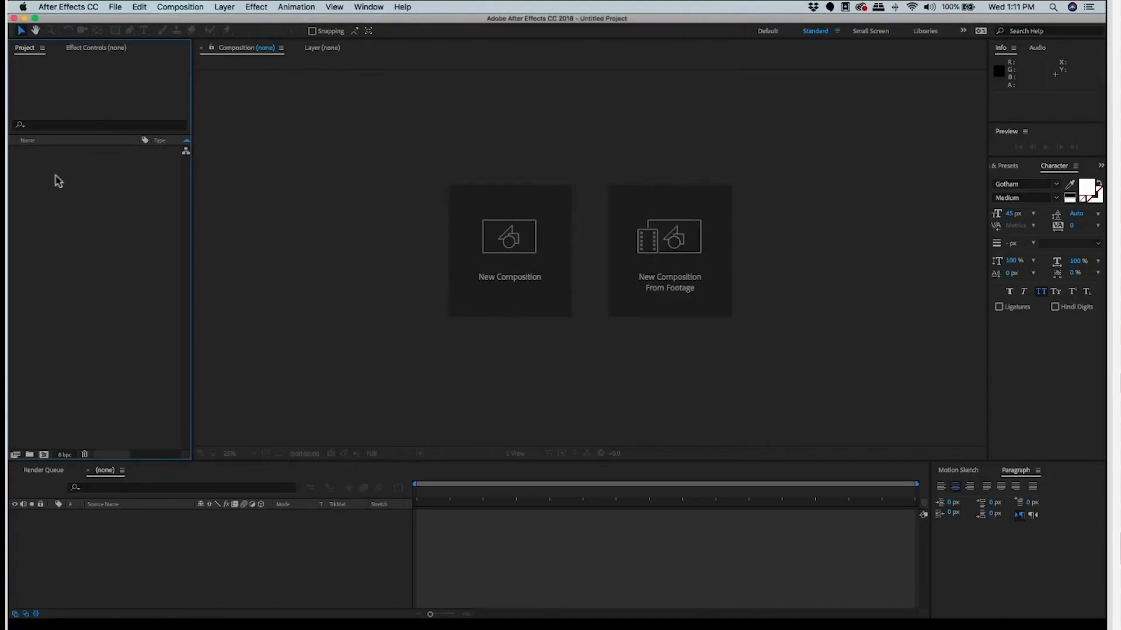
Step: Import glidecam.mp4 from the Media/Video folder into the project as footage
{"action": "left_click", "coordinate": [116, 7]}
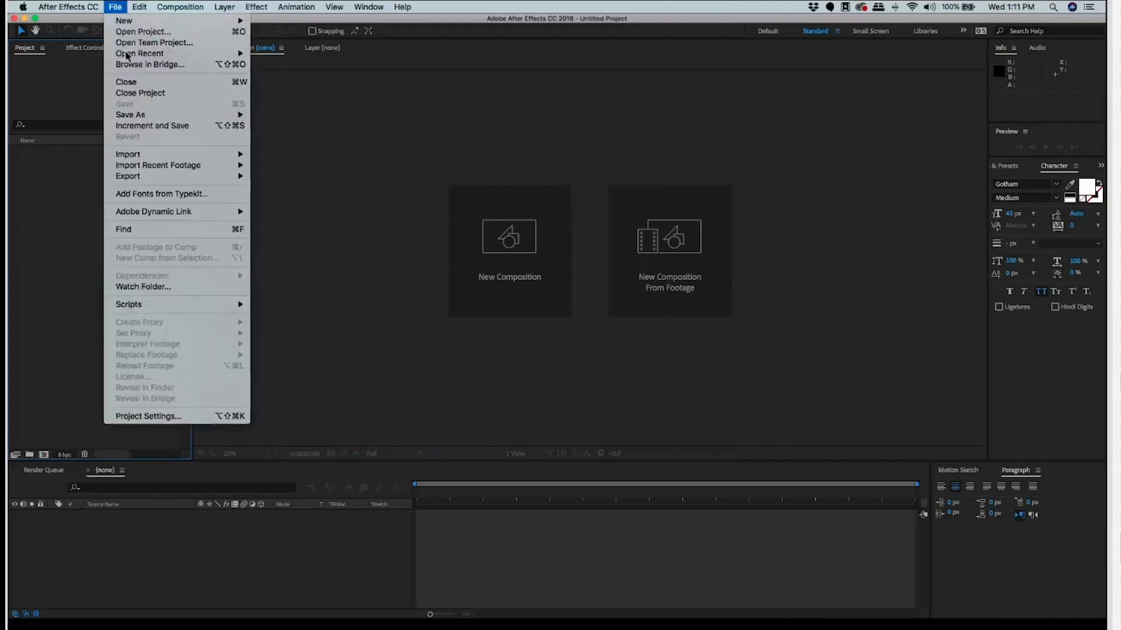
{"action": "mouse_move", "coordinate": [139, 7]}
{"action": "mouse_move", "coordinate": [236, 154]}
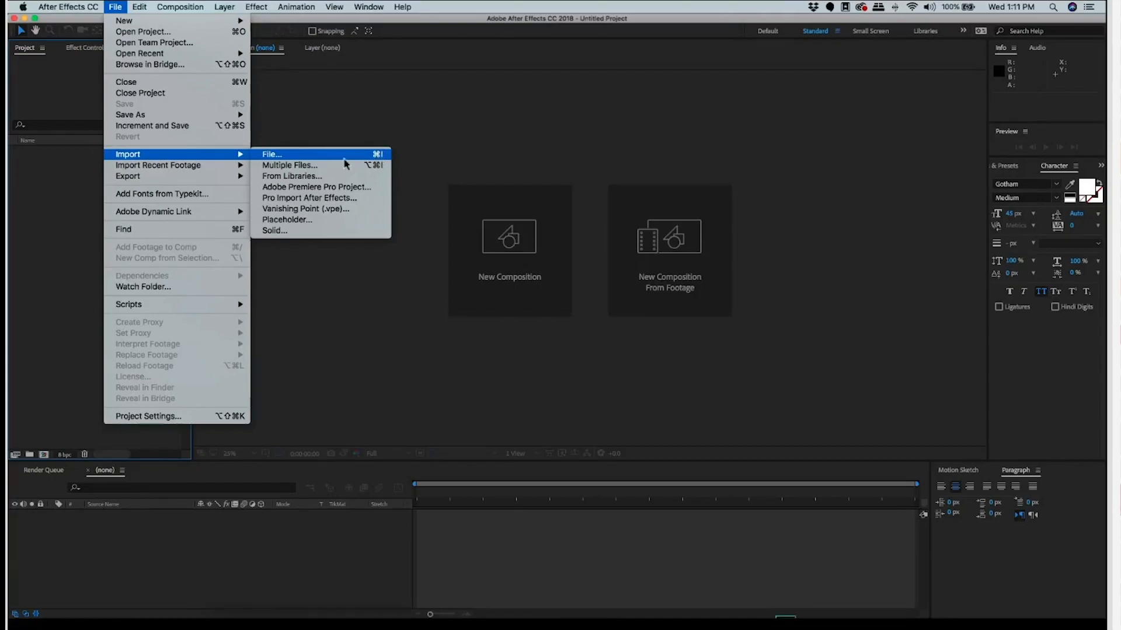
{"action": "left_click", "coordinate": [386, 154]}
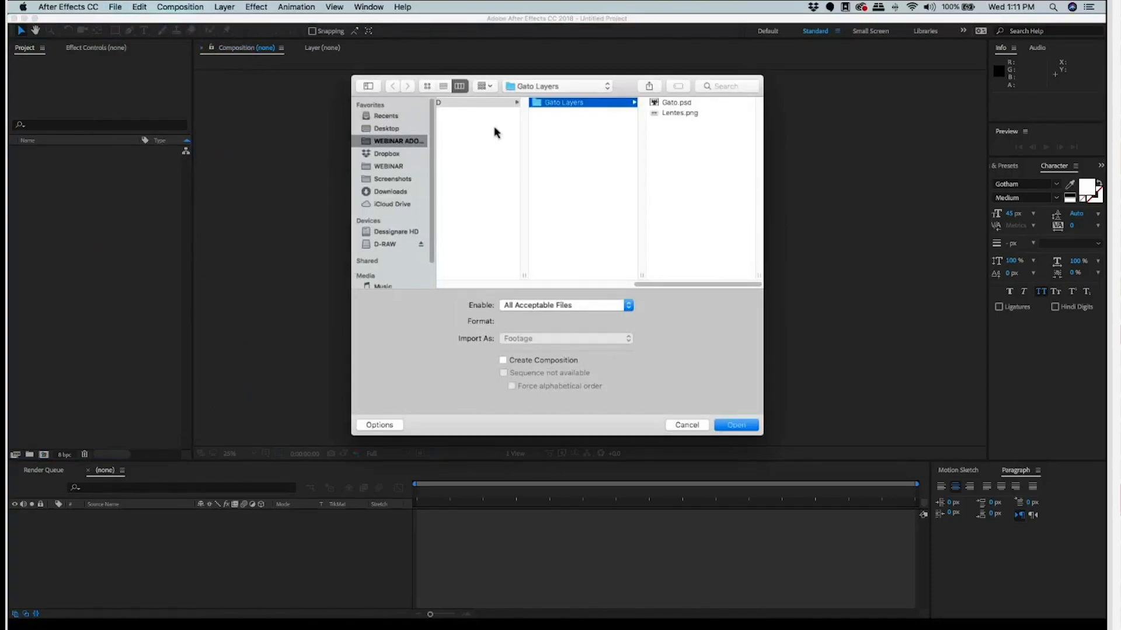
{"action": "left_click", "coordinate": [487, 123]}
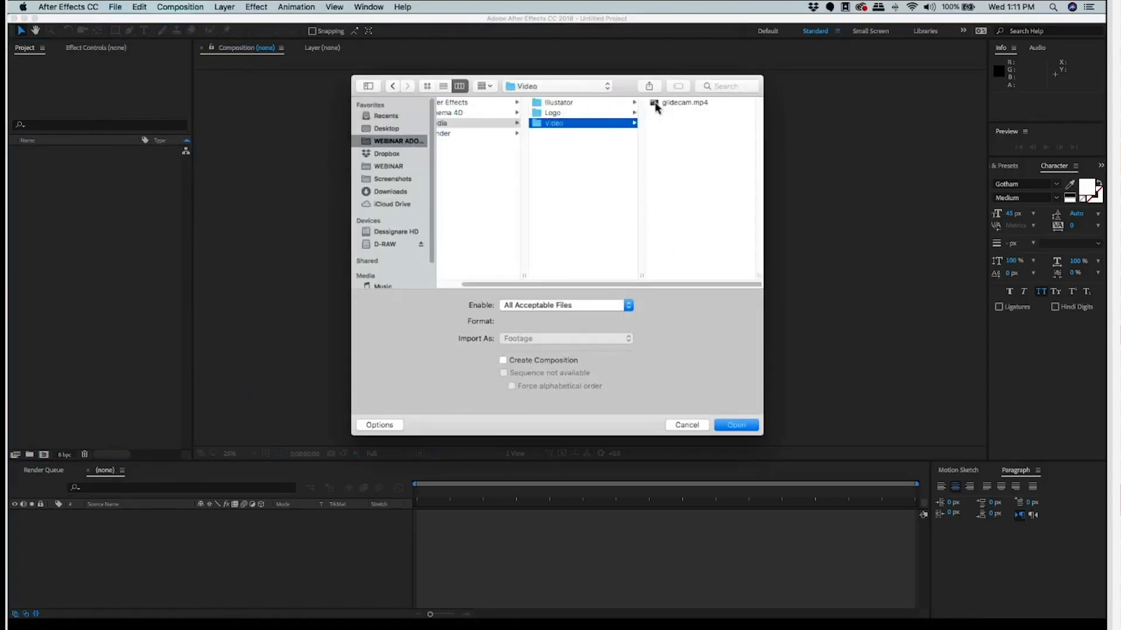
{"action": "left_click", "coordinate": [655, 102]}
{"action": "key", "text": "space"}
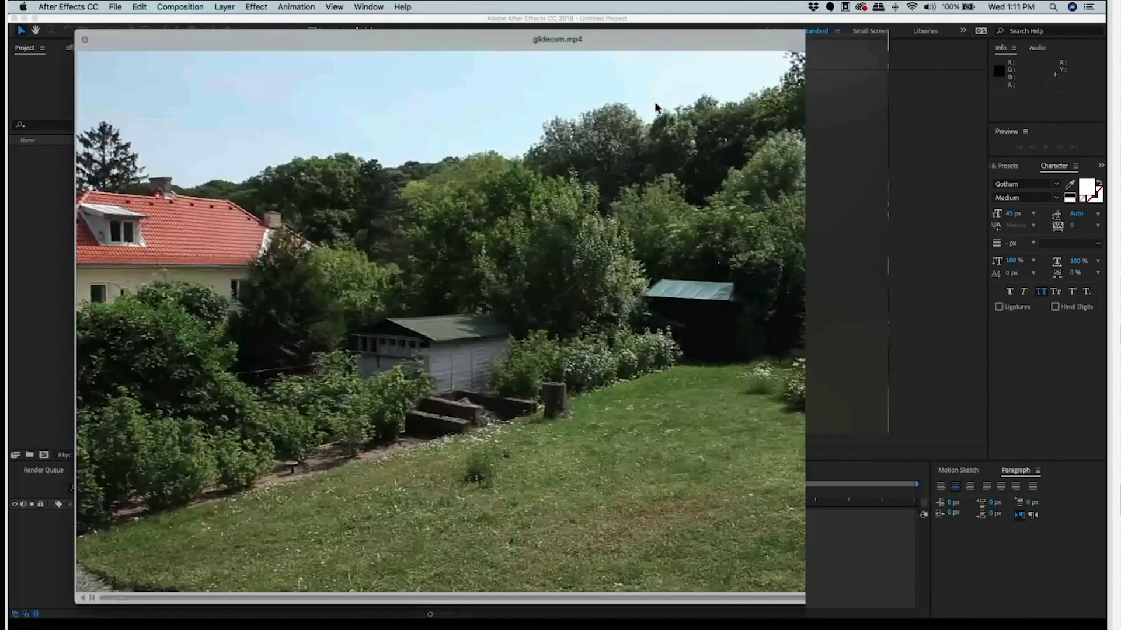
{"action": "key", "text": "space"}
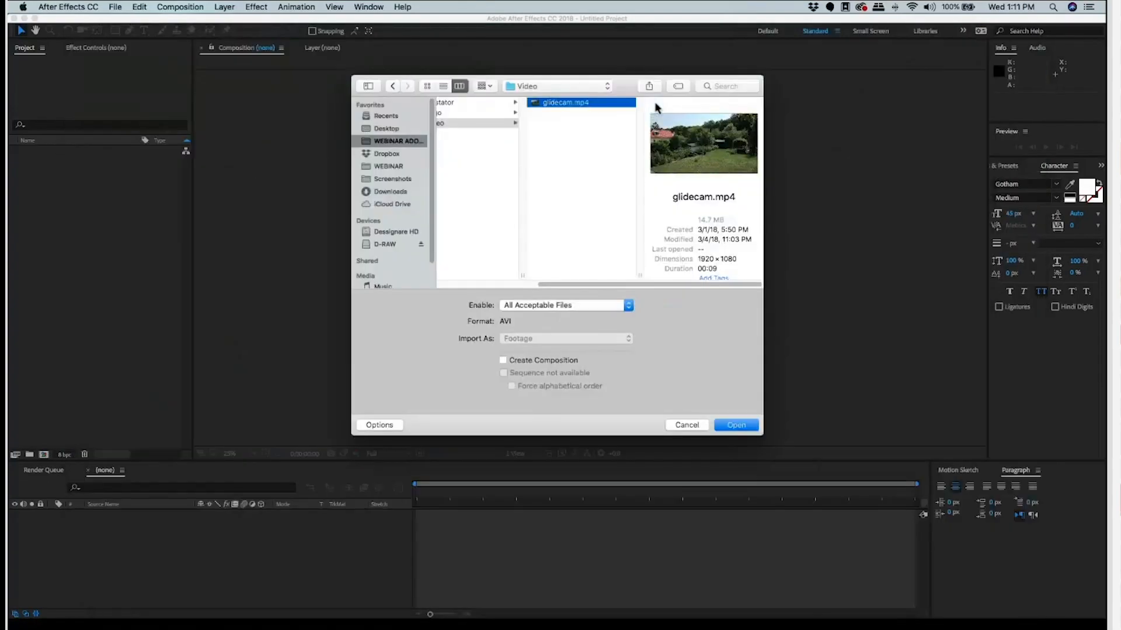
{"action": "key", "text": "Return"}
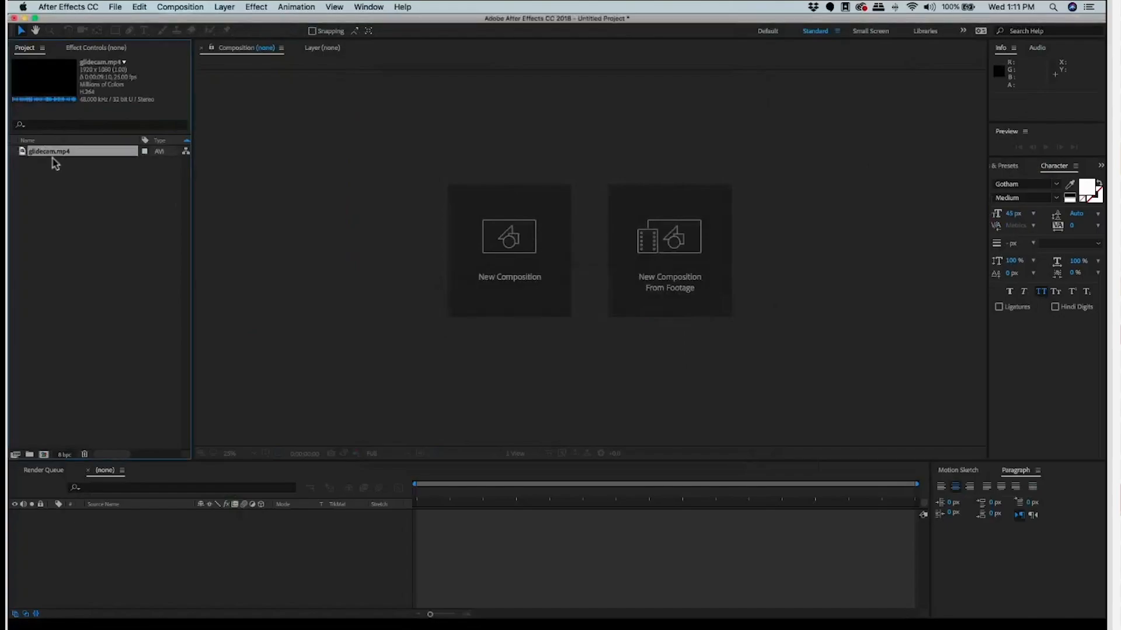
Step: Create a composition from the glidecam.mp4 footage and fit it in the viewer up to 100%
{"action": "left_click", "coordinate": [91, 175]}
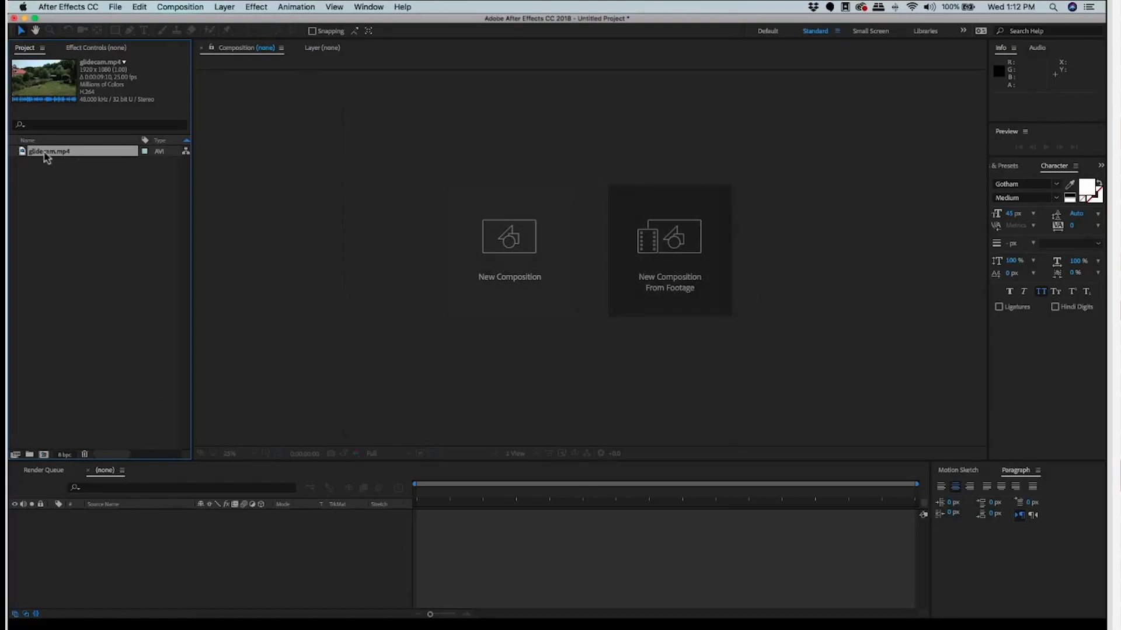
{"action": "left_click", "coordinate": [512, 251]}
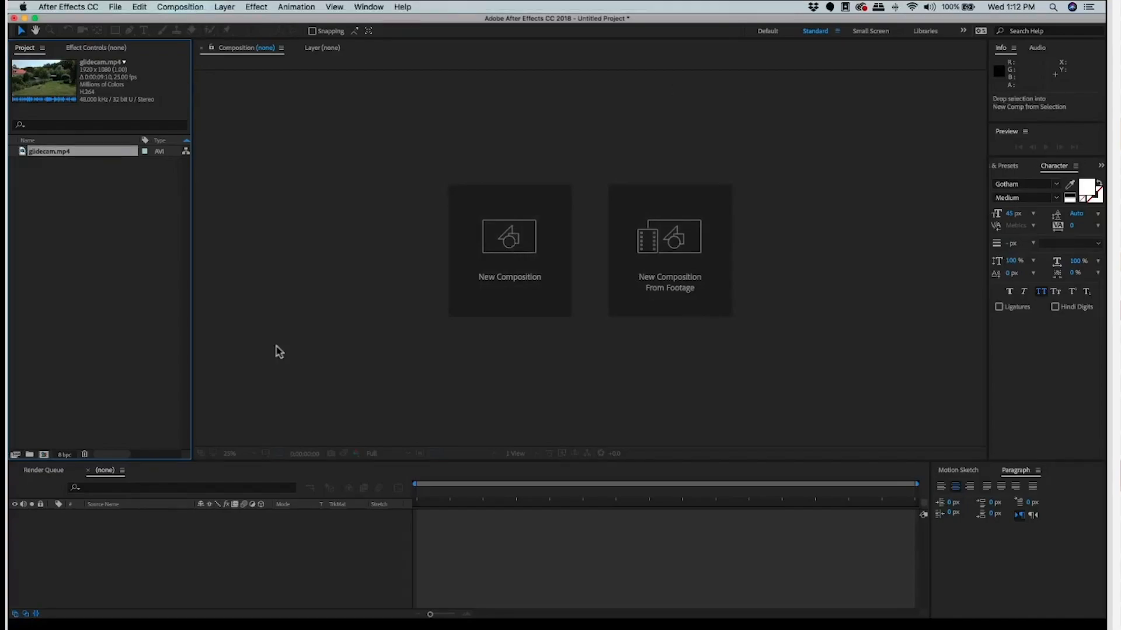
{"action": "left_click", "coordinate": [252, 453]}
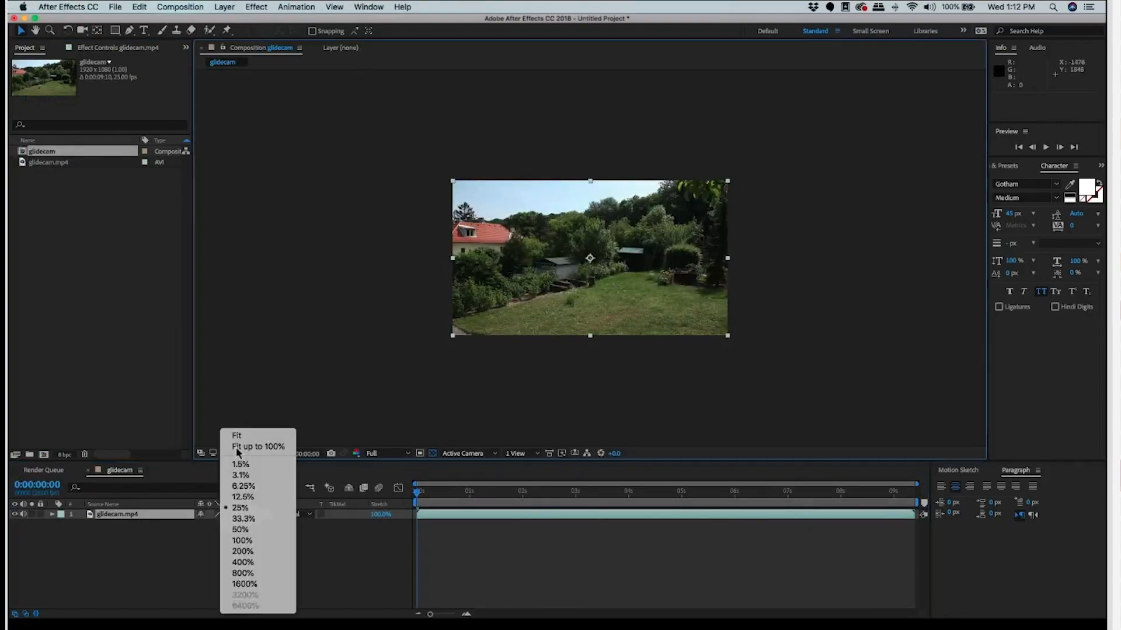
{"action": "left_click", "coordinate": [238, 448]}
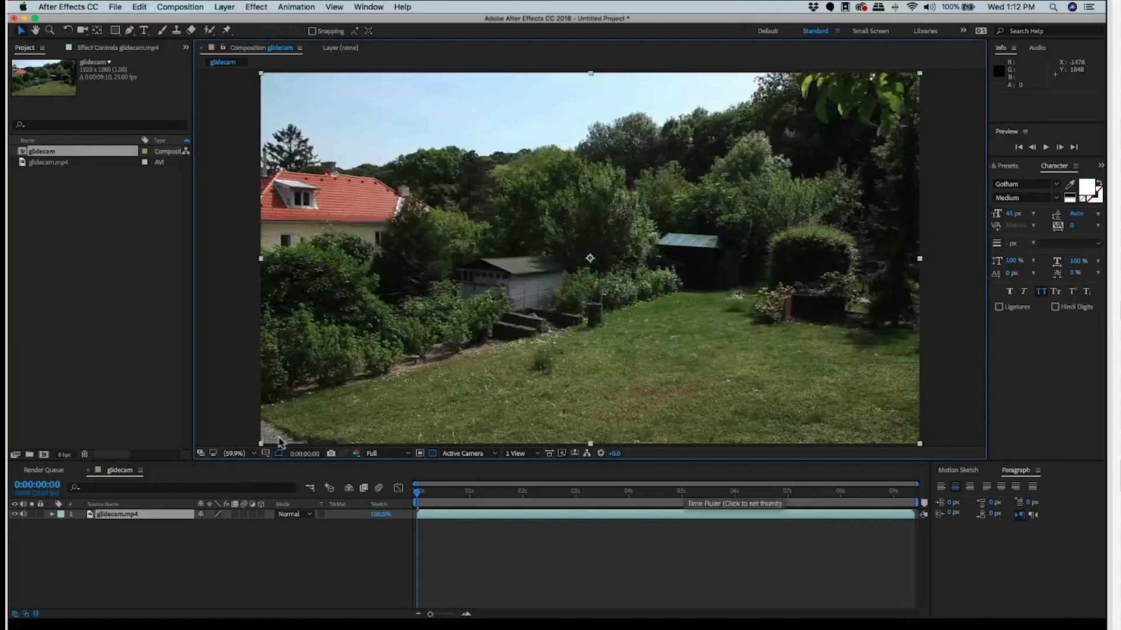
Step: Play back the glidecam composition to review the camera movement in the footage
{"action": "left_click", "coordinate": [806, 492]}
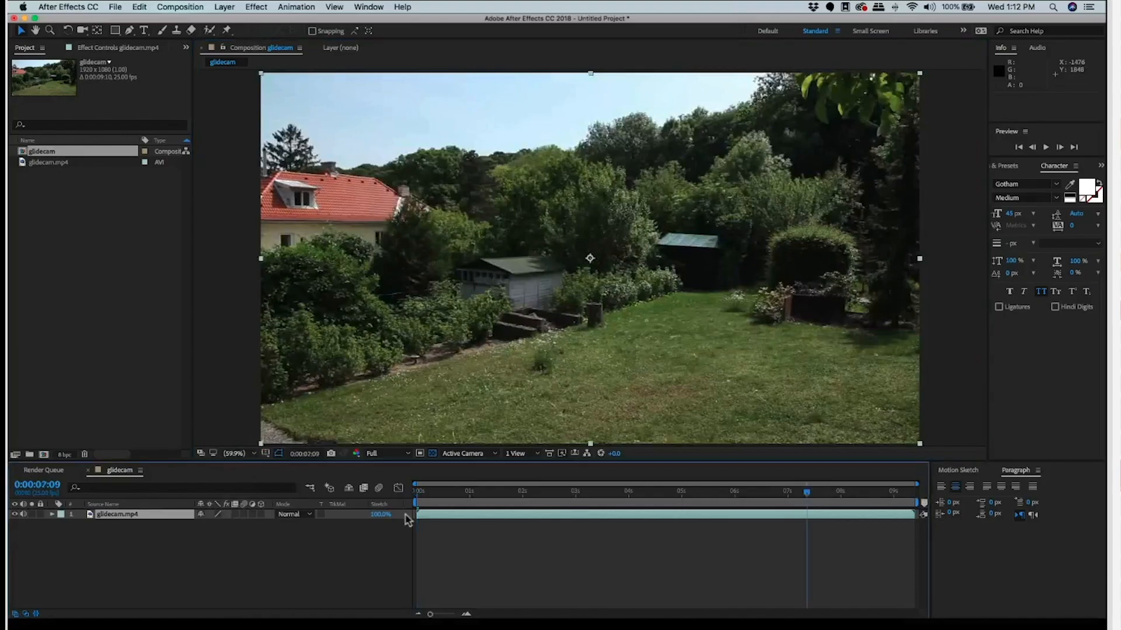
{"action": "key", "text": "space"}
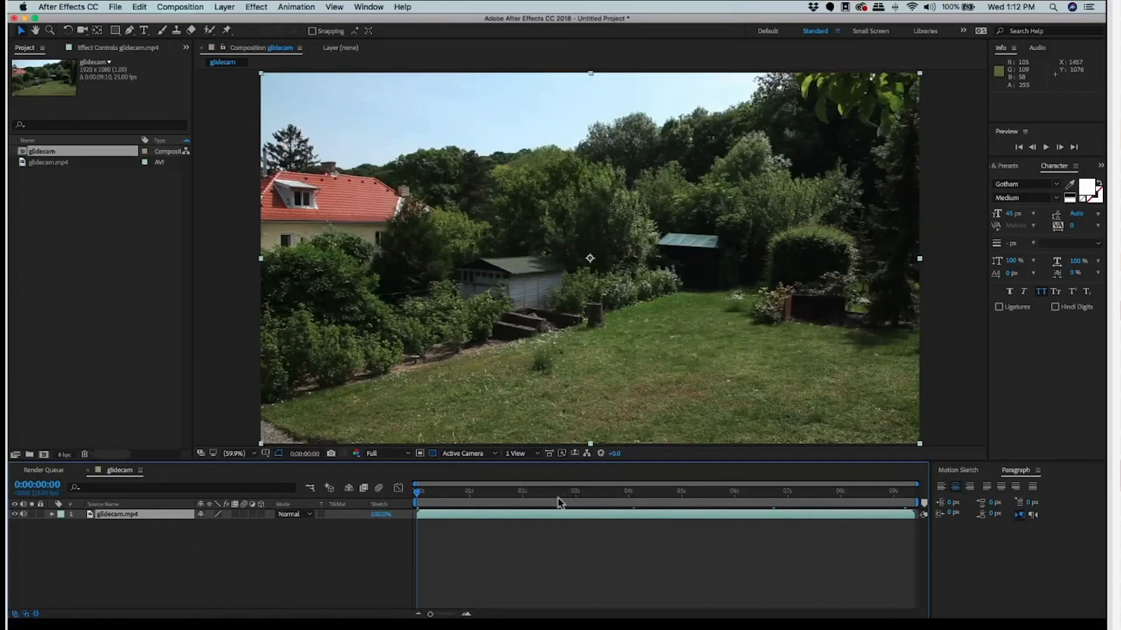
{"action": "key", "text": "space"}
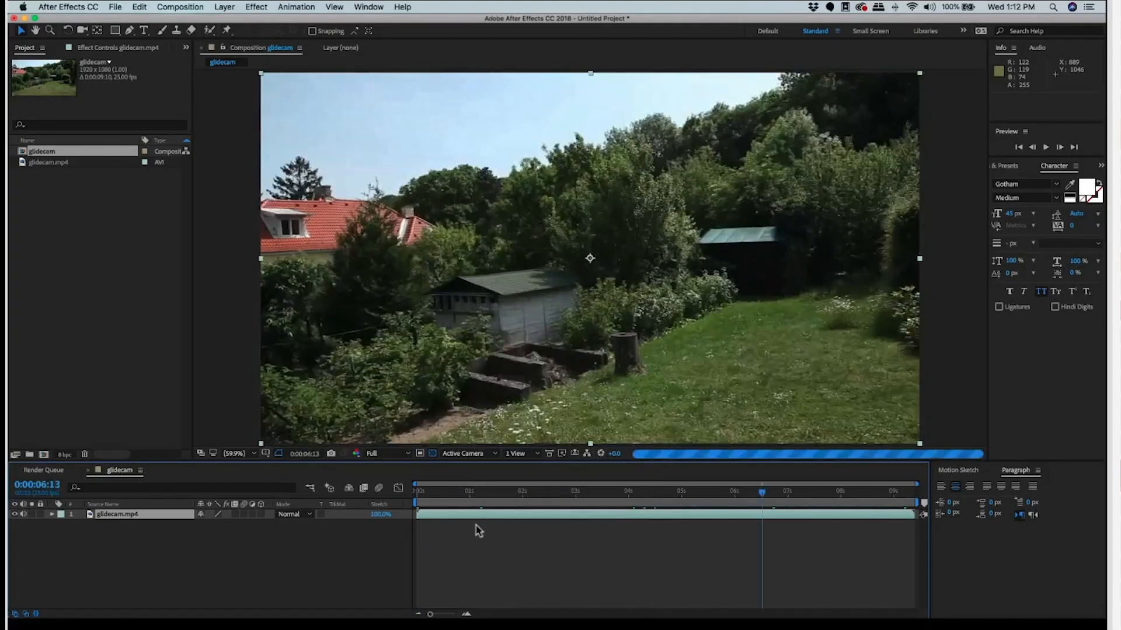
{"action": "key", "text": "space"}
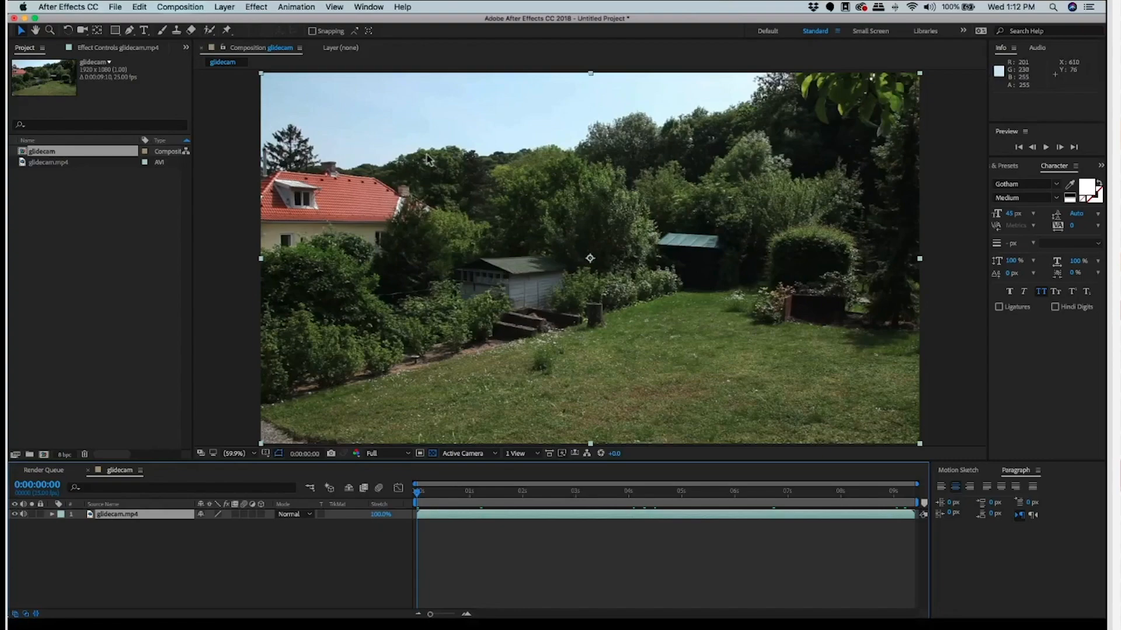
Step: Select the glidecam.mp4 layer and run Track Camera on it
{"action": "left_click", "coordinate": [122, 529]}
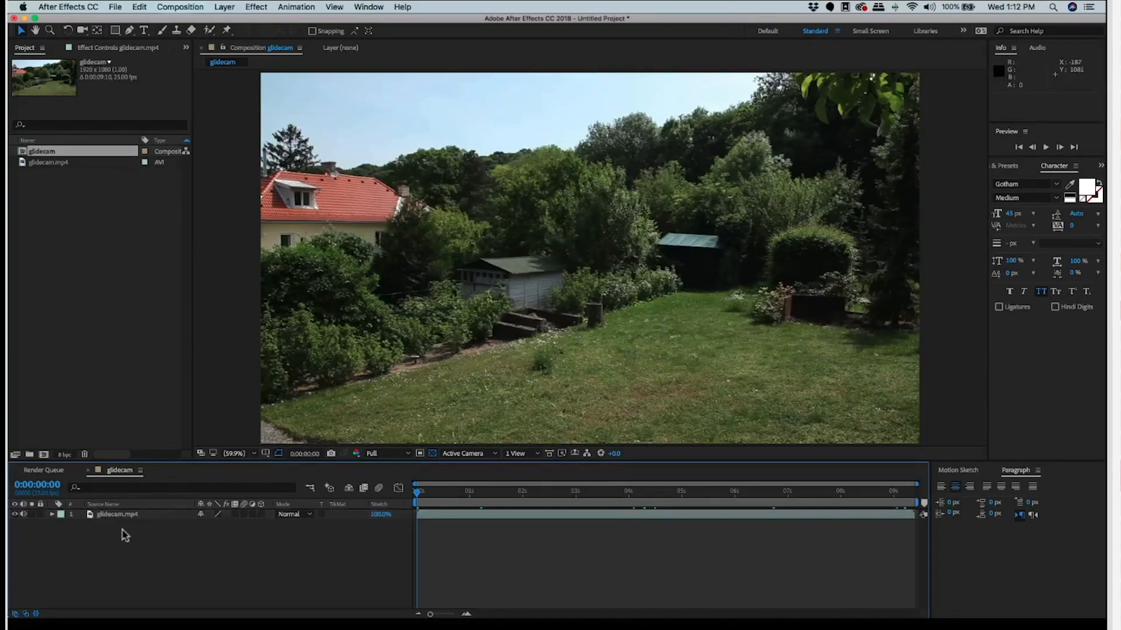
{"action": "key", "text": "super+a"}
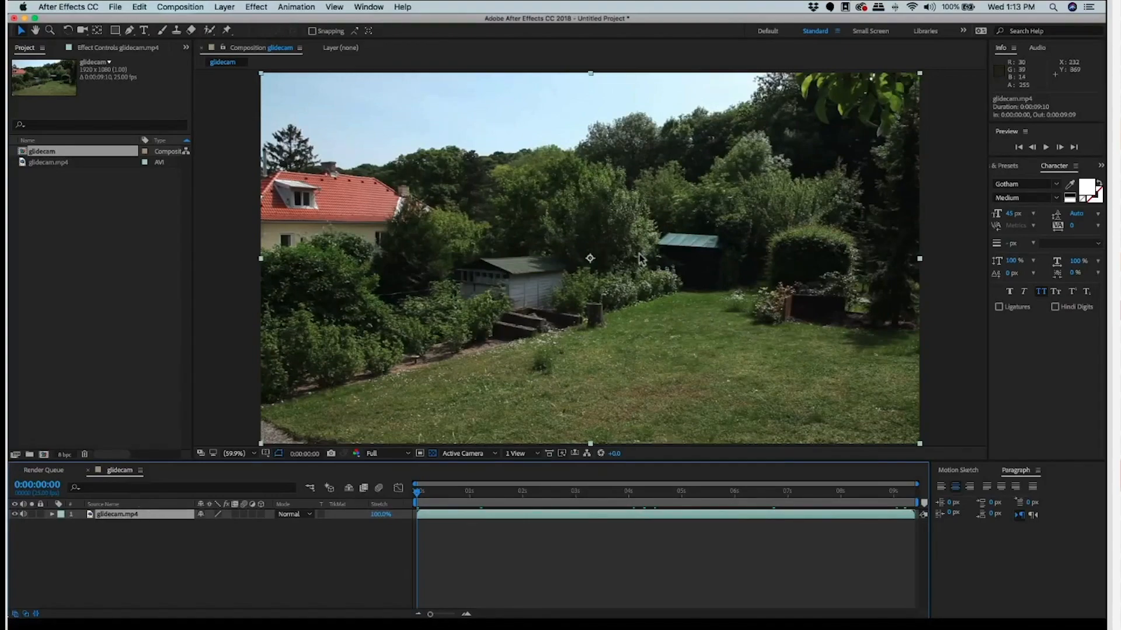
{"action": "right_click", "coordinate": [544, 174]}
{"action": "mouse_move", "coordinate": [638, 190]}
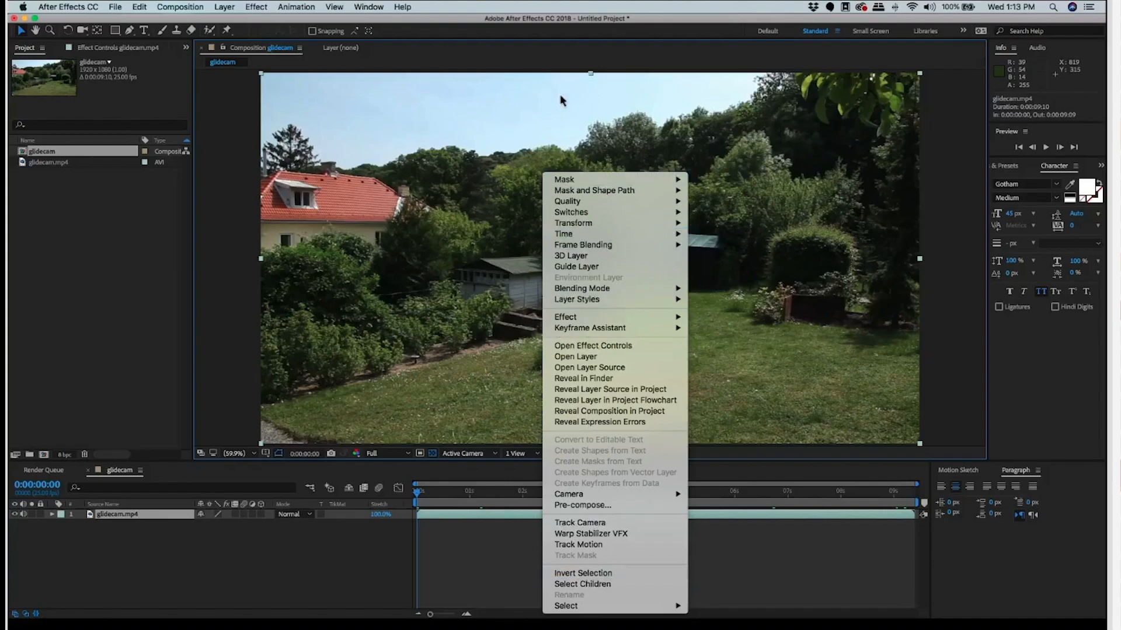
{"action": "right_click", "coordinate": [530, 96]}
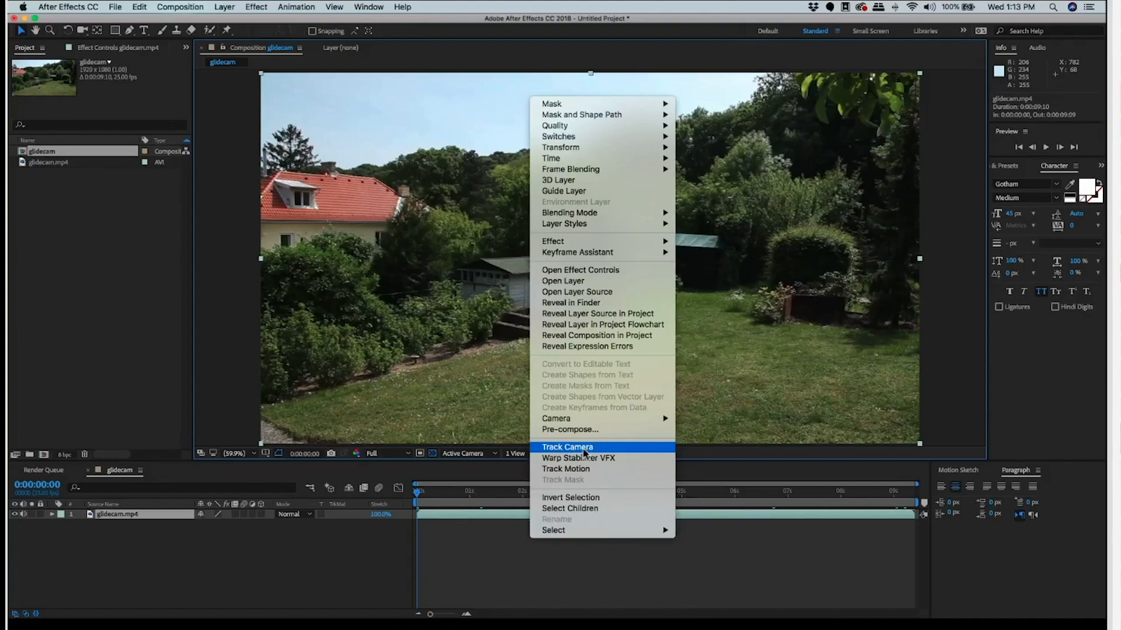
{"action": "left_click", "coordinate": [584, 450]}
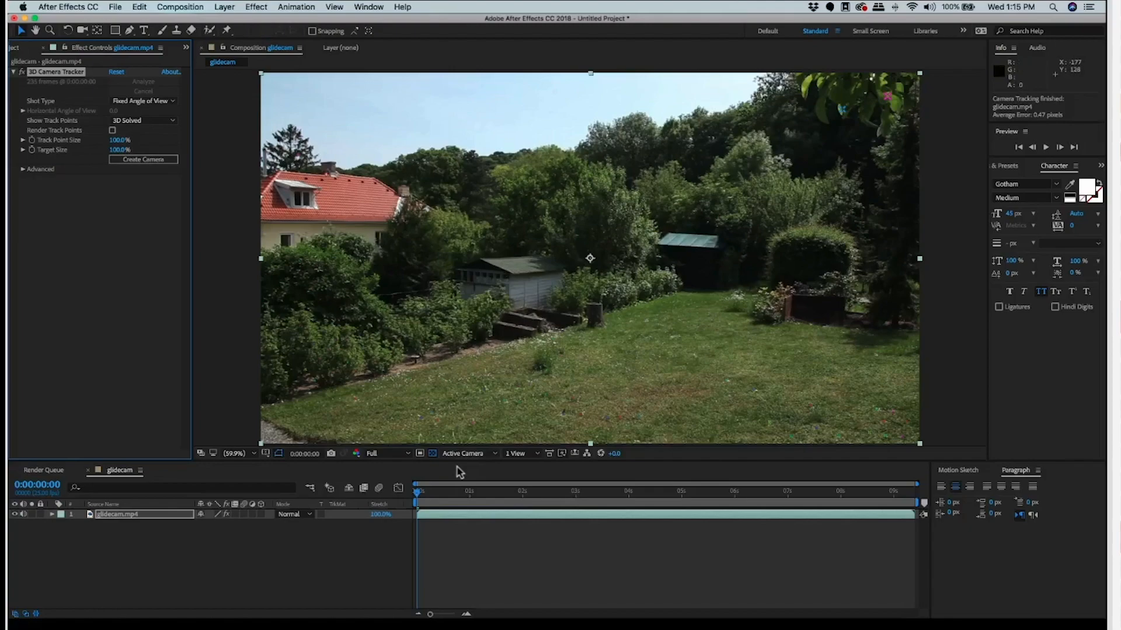
Step: Create a text layer and camera from 3D Camera Tracker points lying flat on the lawn beside the tree stump
{"action": "left_click", "coordinate": [58, 74]}
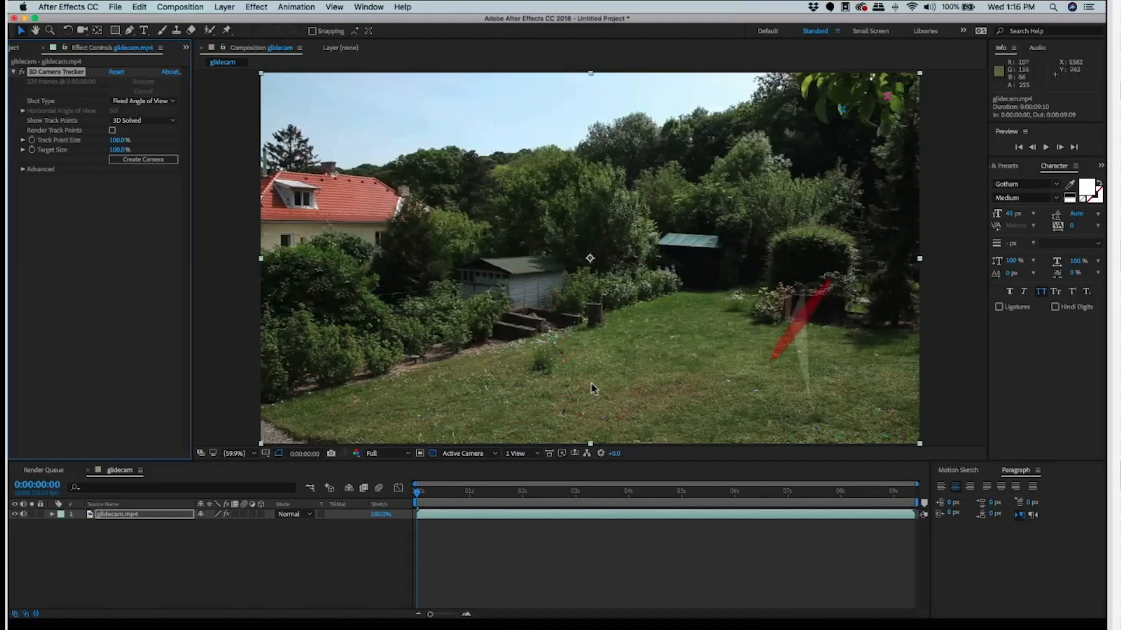
{"action": "left_click", "coordinate": [817, 269]}
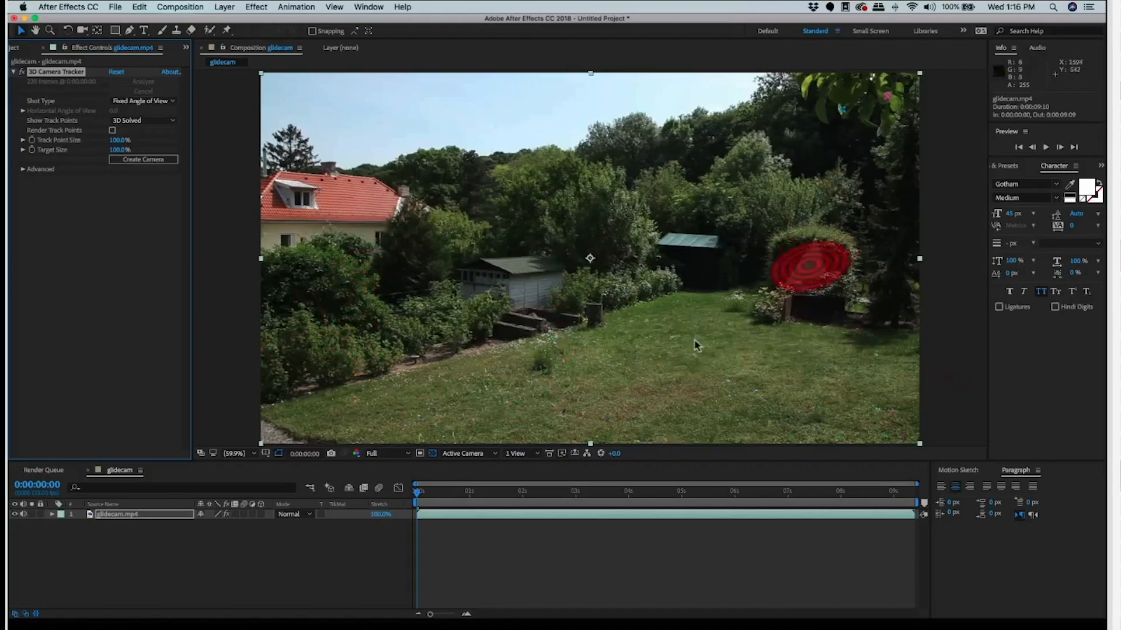
{"action": "right_click", "coordinate": [624, 339]}
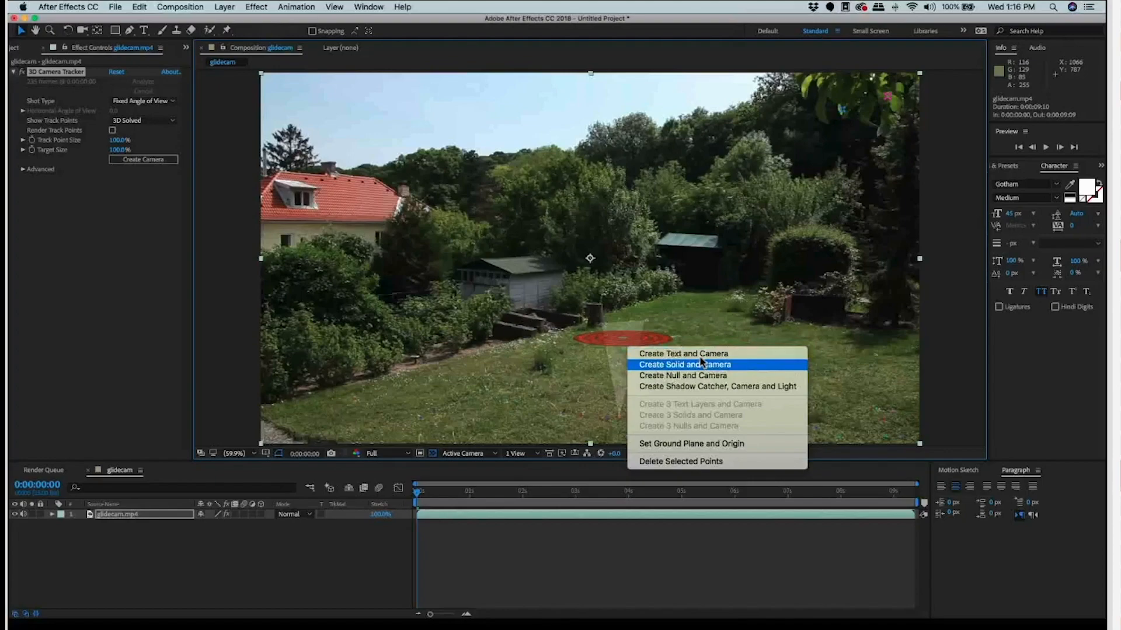
{"action": "left_click", "coordinate": [670, 355]}
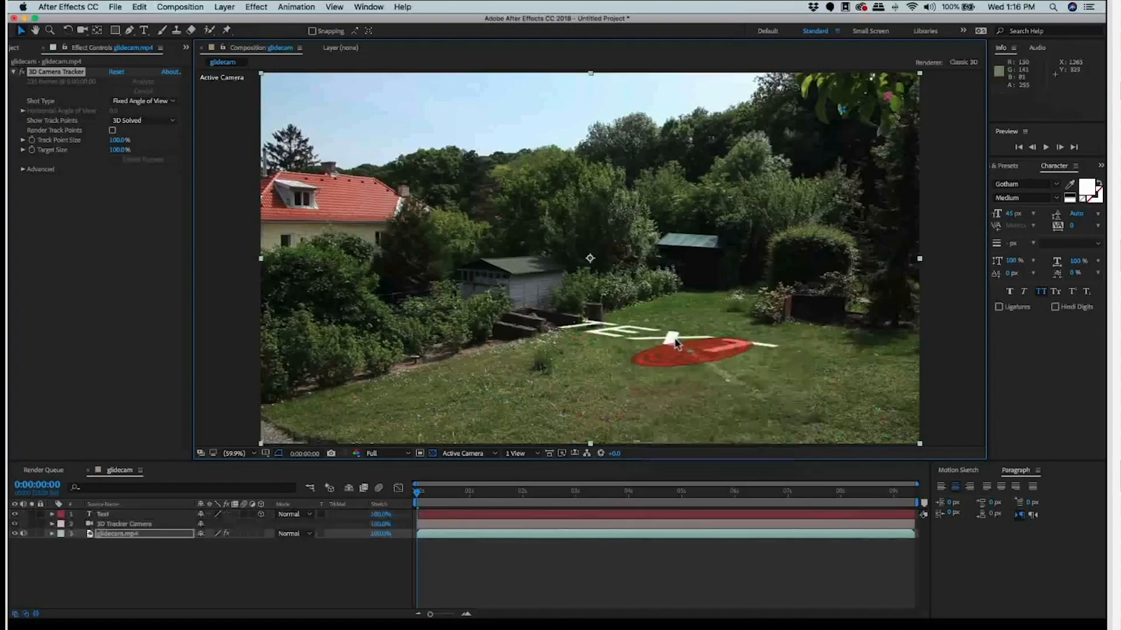
Step: Inspect the 3D Tracker Camera layer's properties and play back the composition with the tracked text
{"action": "left_click", "coordinate": [122, 517]}
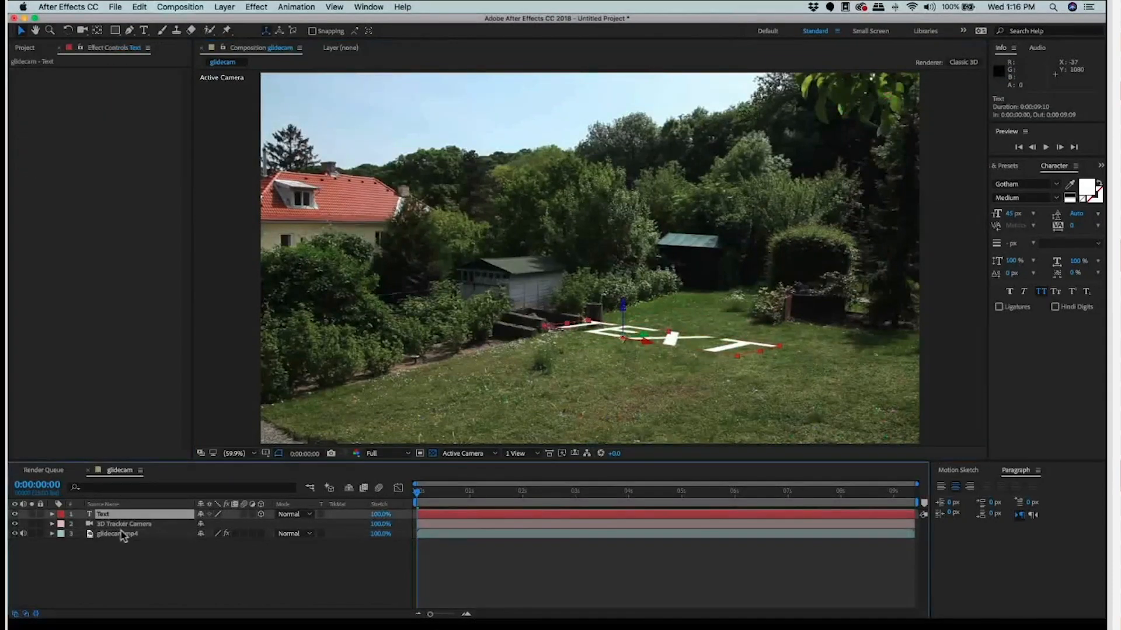
{"action": "left_click", "coordinate": [85, 524]}
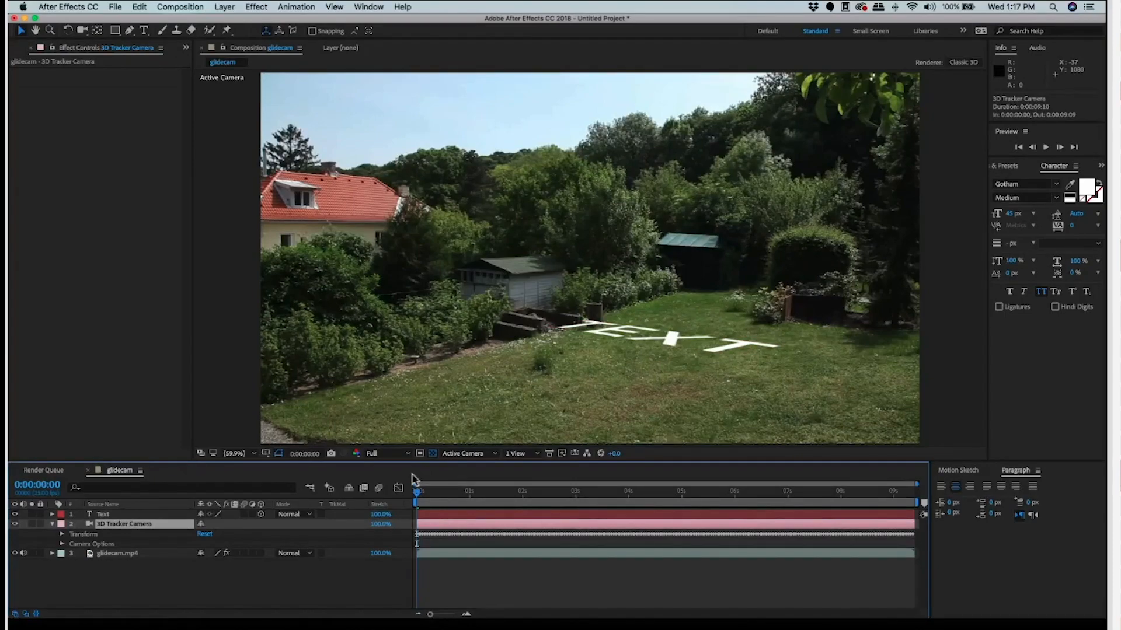
{"action": "key", "text": "space"}
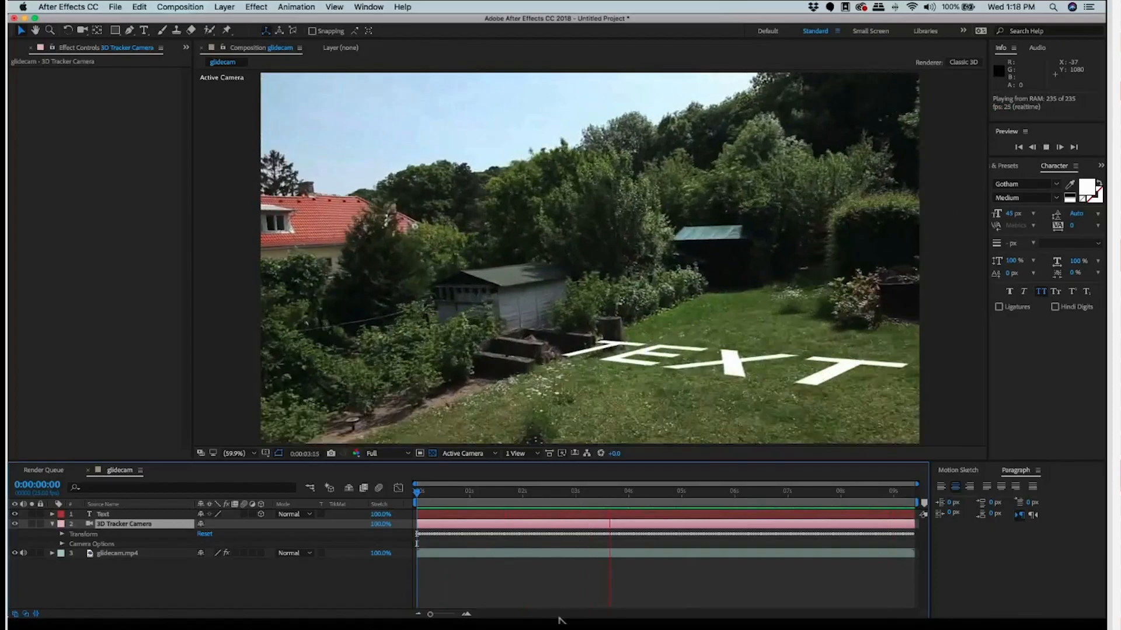
{"action": "key", "text": "space"}
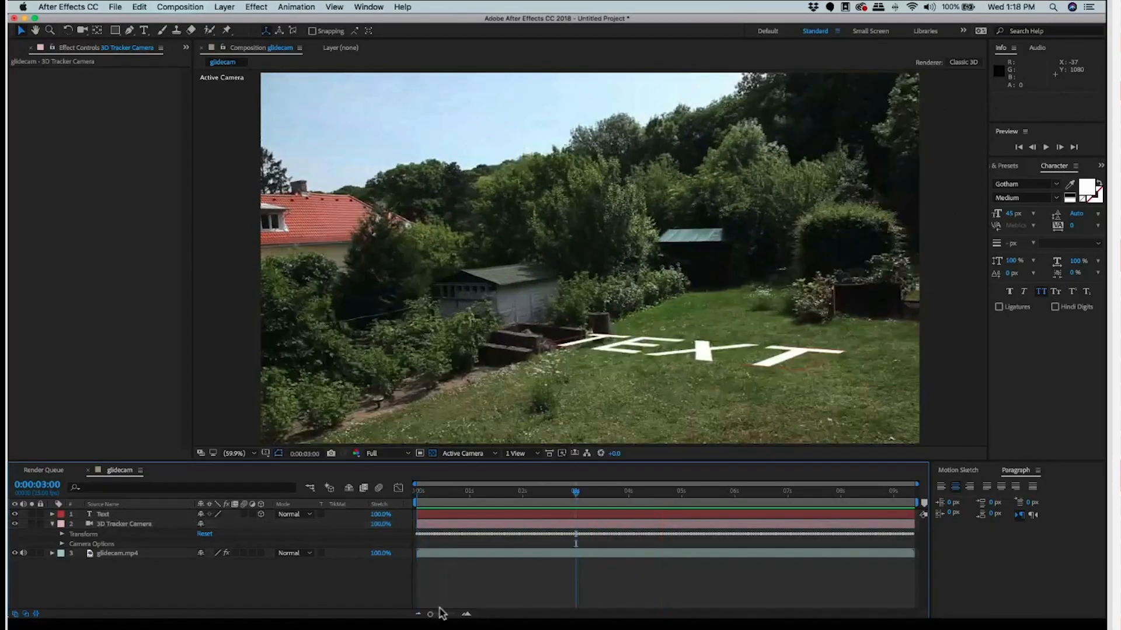
{"action": "mouse_move", "coordinate": [432, 612]}
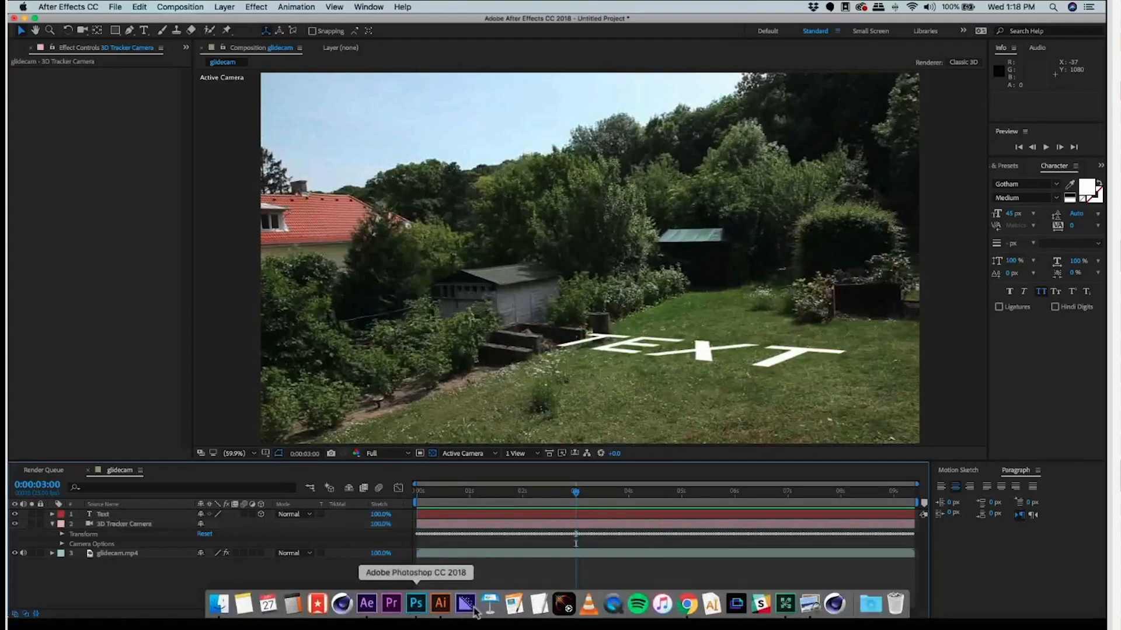
{"action": "right_click", "coordinate": [417, 605]}
{"action": "left_click", "coordinate": [421, 571]}
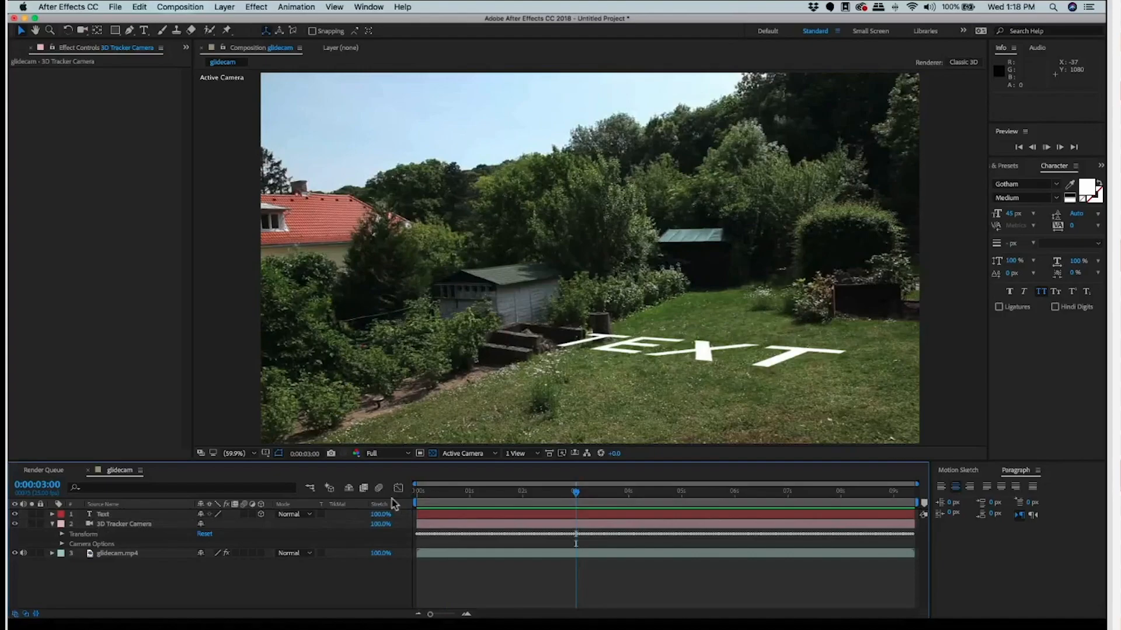
Step: Play and scrub through the glidecam composition to check how the text sticks to the lawn
{"action": "key", "text": "space"}
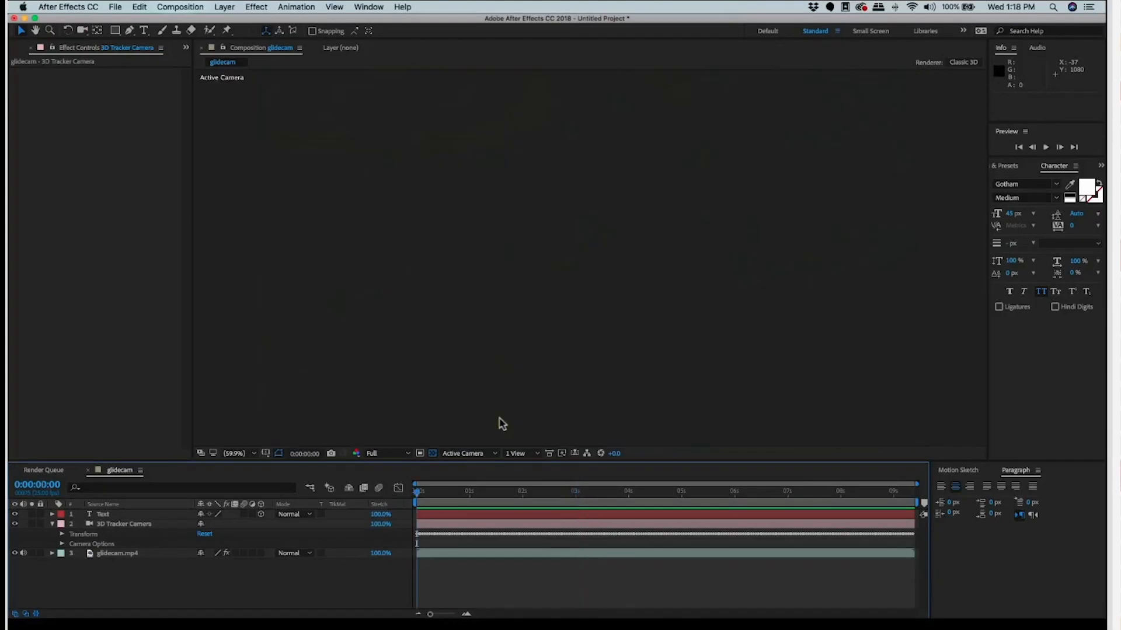
{"action": "key", "text": "space"}
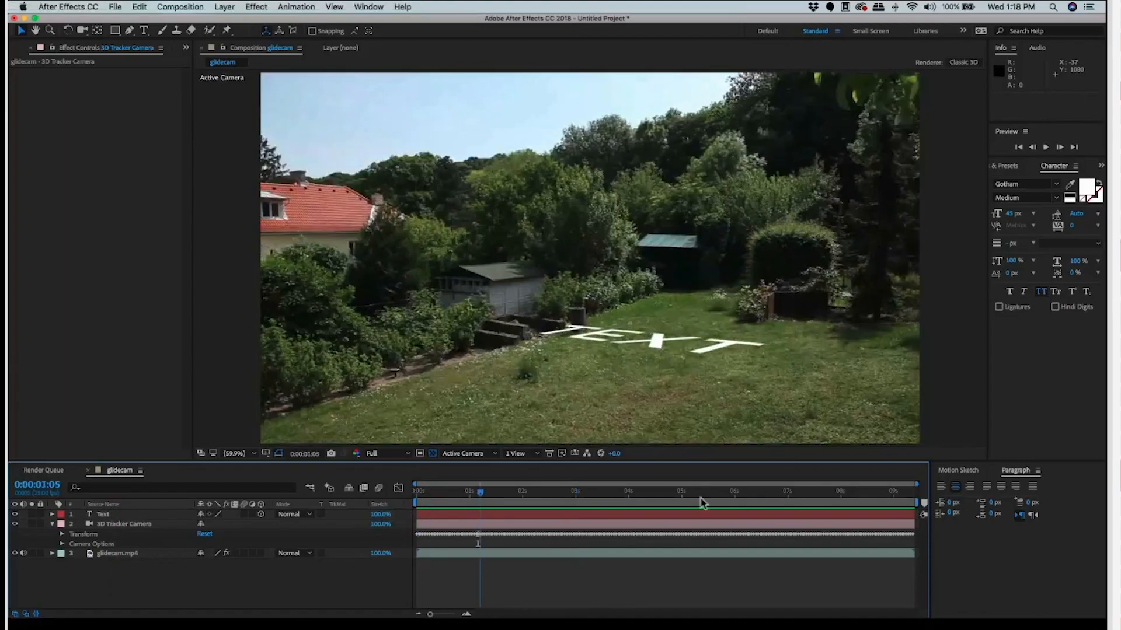
{"action": "key", "text": "space"}
{"action": "left_click_drag", "start_coordinate": [455, 487], "coordinate": [730, 494]}
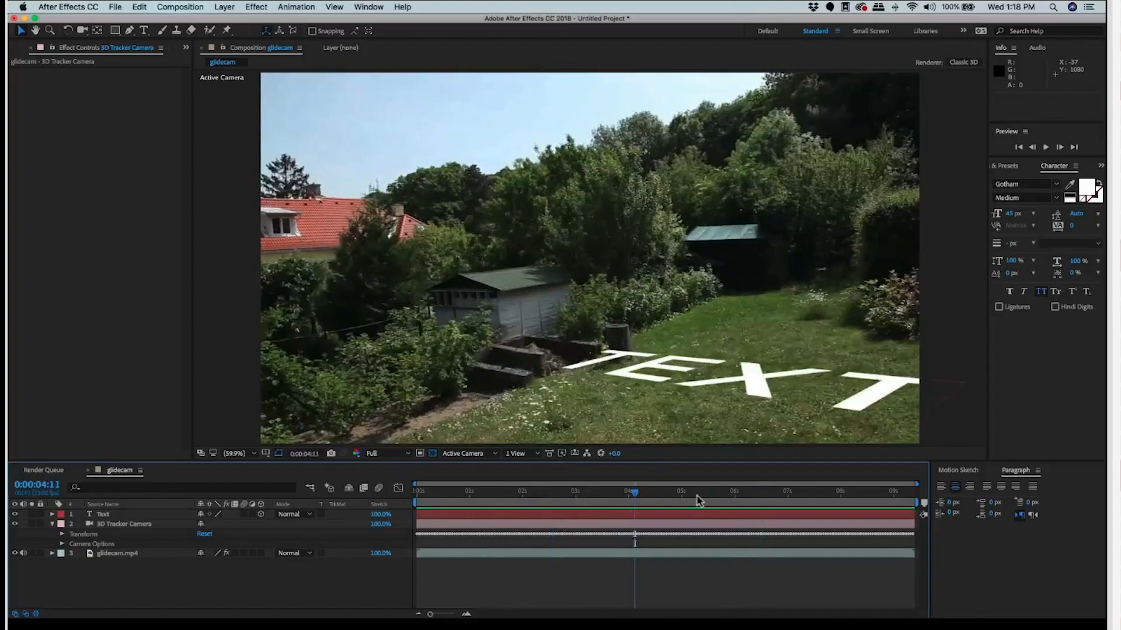
{"action": "left_click", "coordinate": [664, 496]}
{"action": "left_click_drag", "start_coordinate": [583, 487], "coordinate": [480, 481]}
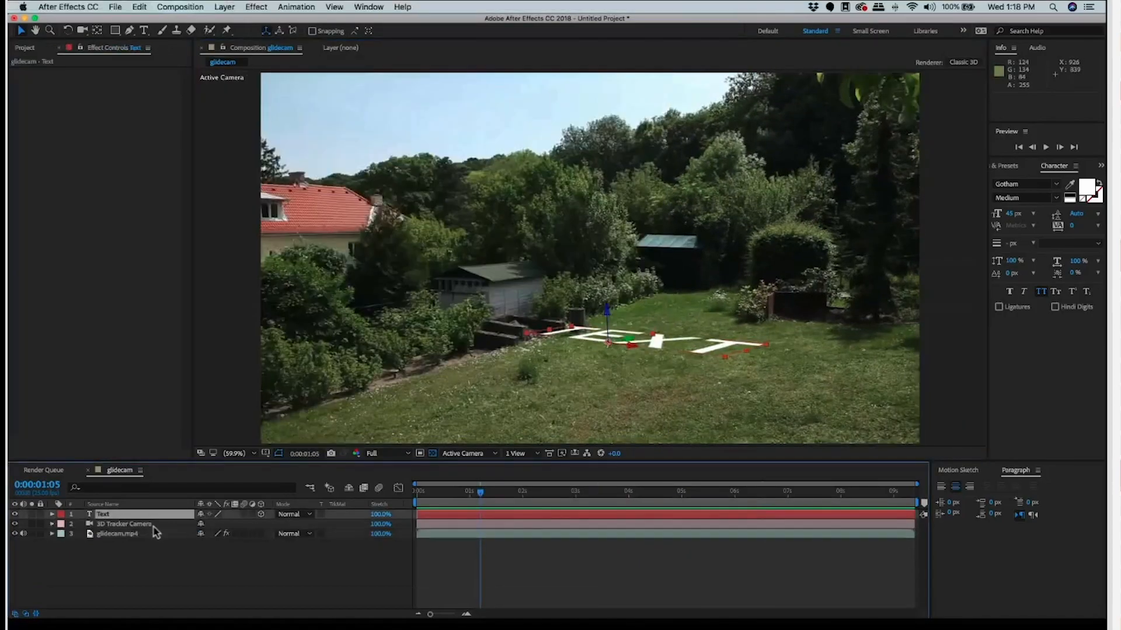
Step: Replace the content of the tracked text layer with WEBINAR
{"action": "left_click", "coordinate": [112, 524]}
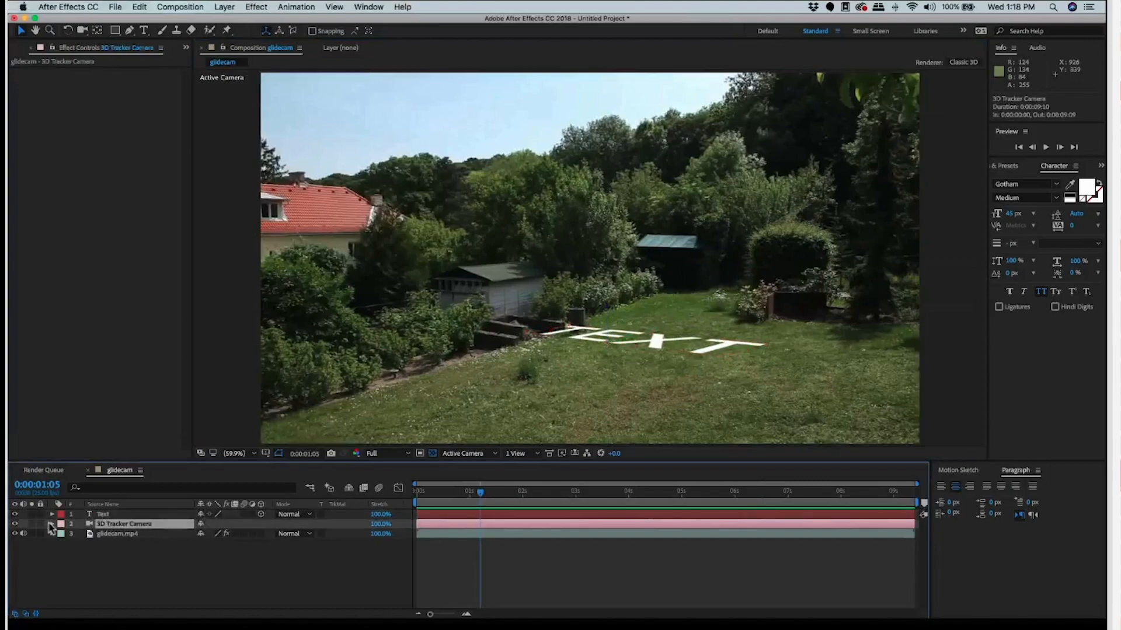
{"action": "left_click", "coordinate": [104, 514]}
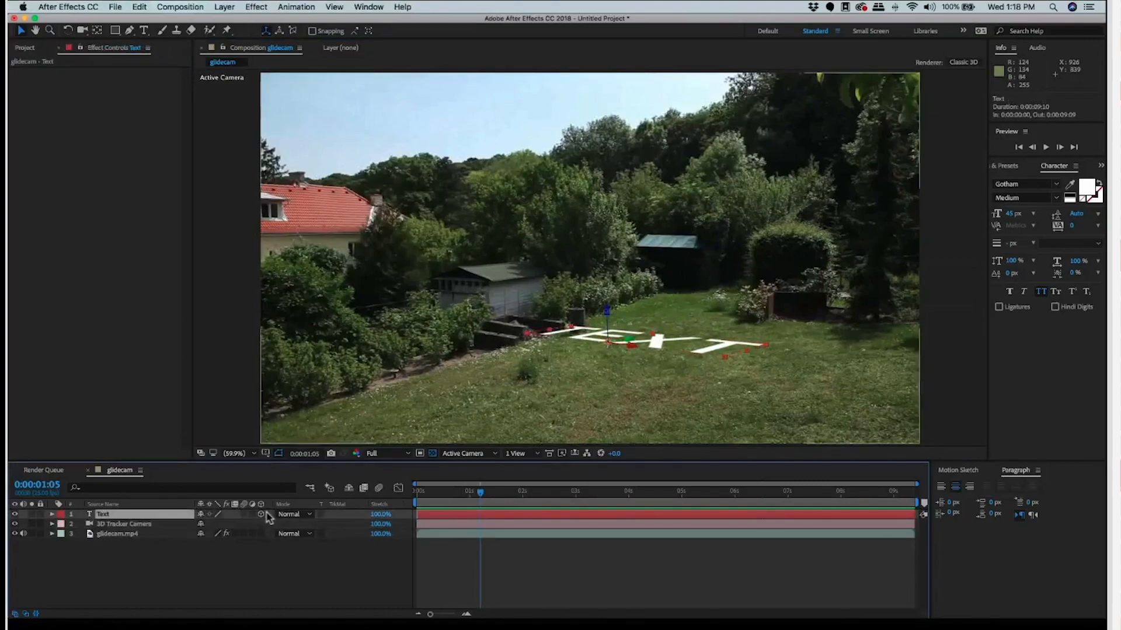
{"action": "left_click", "coordinate": [52, 514]}
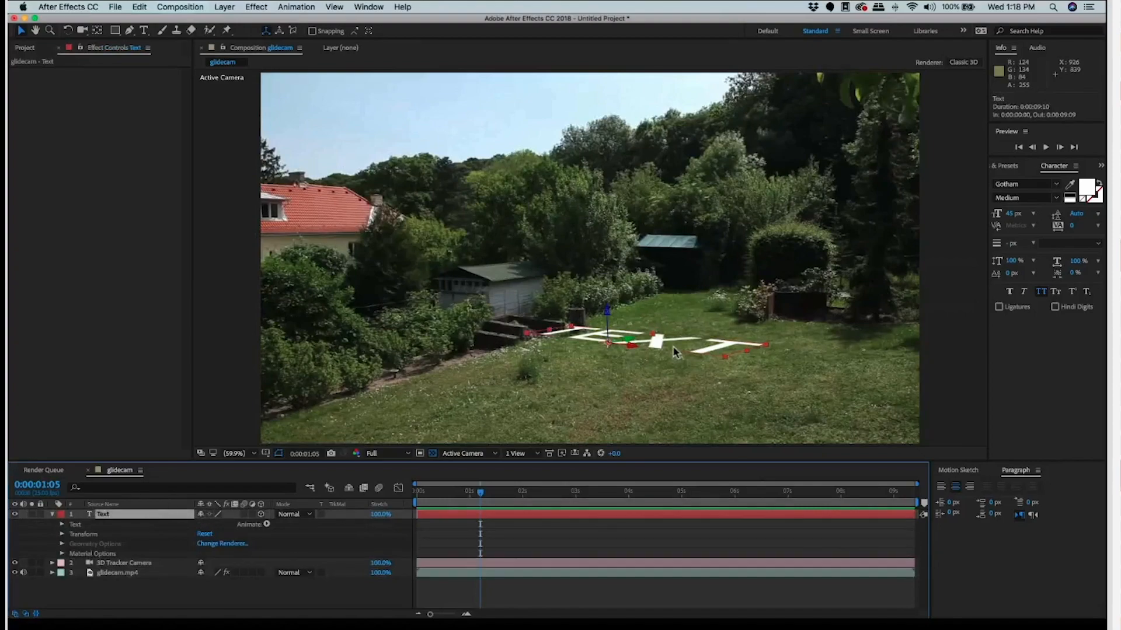
{"action": "double_click", "coordinate": [653, 361]}
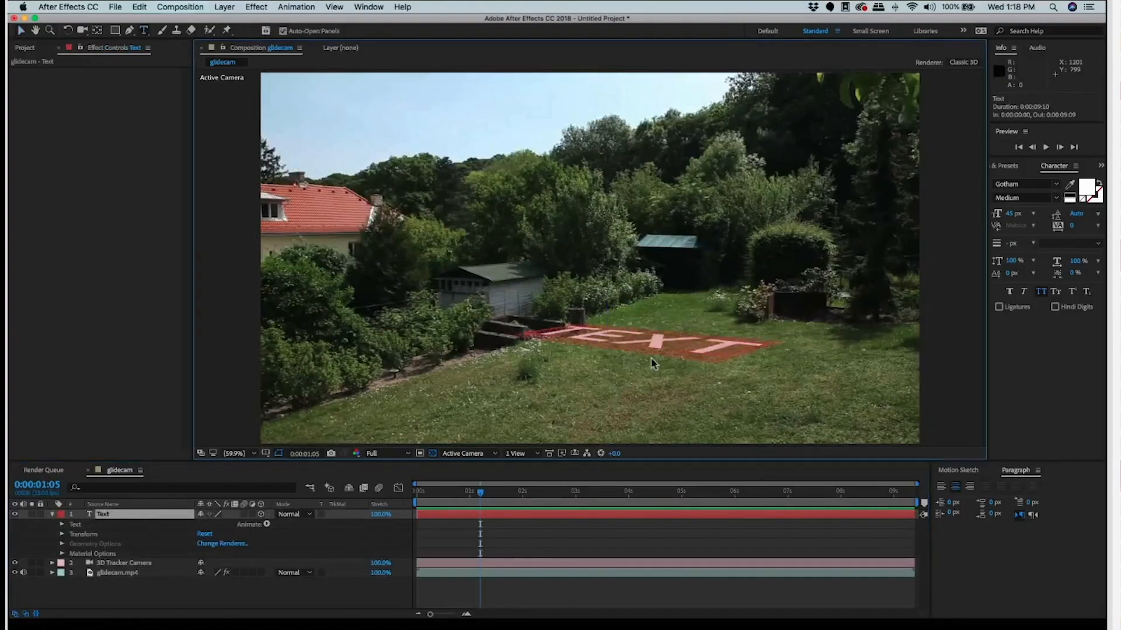
{"action": "type", "text": "WEBINAR"}
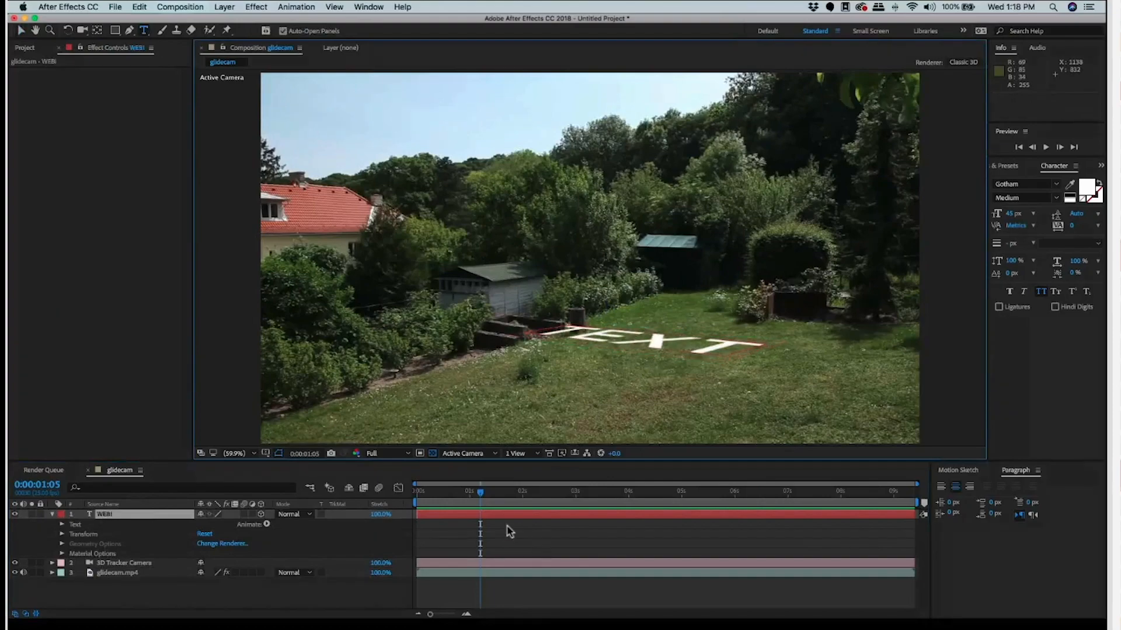
Step: Set the WEBINAR text layer's font size to 21 px
{"action": "left_click", "coordinate": [113, 521]}
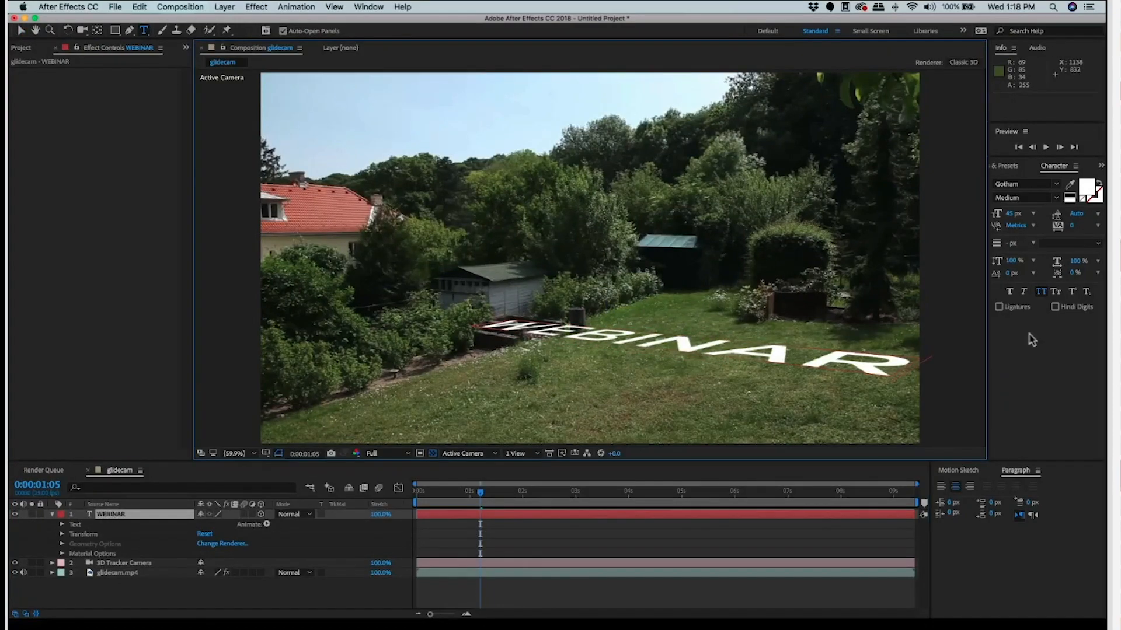
{"action": "left_click", "coordinate": [901, 514]}
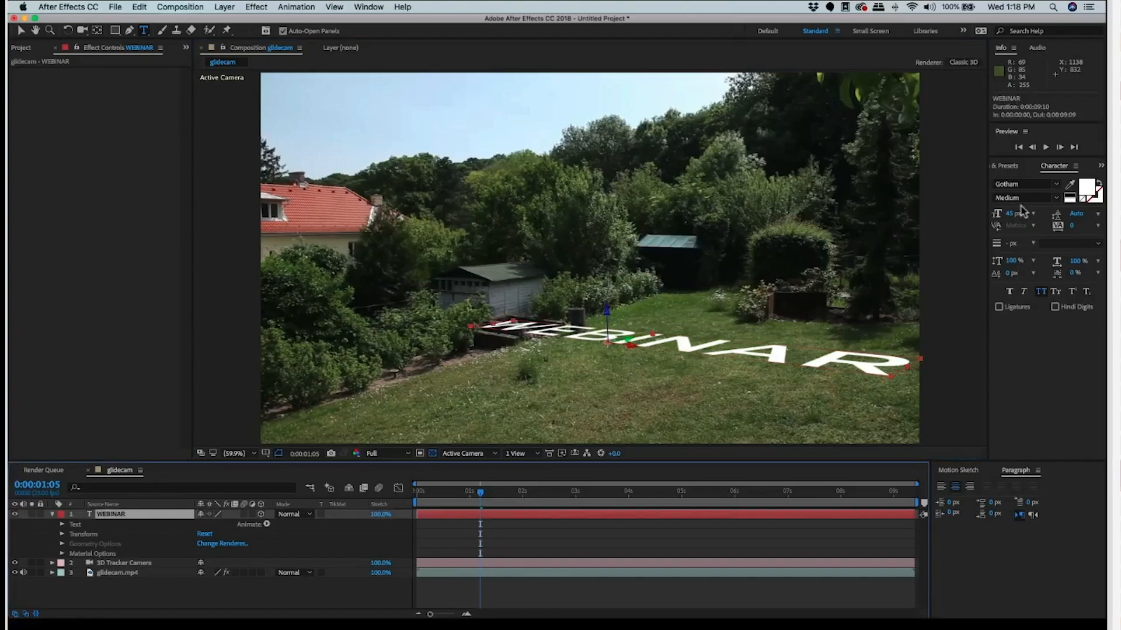
{"action": "left_click_drag", "start_coordinate": [999, 215], "coordinate": [114, 522]}
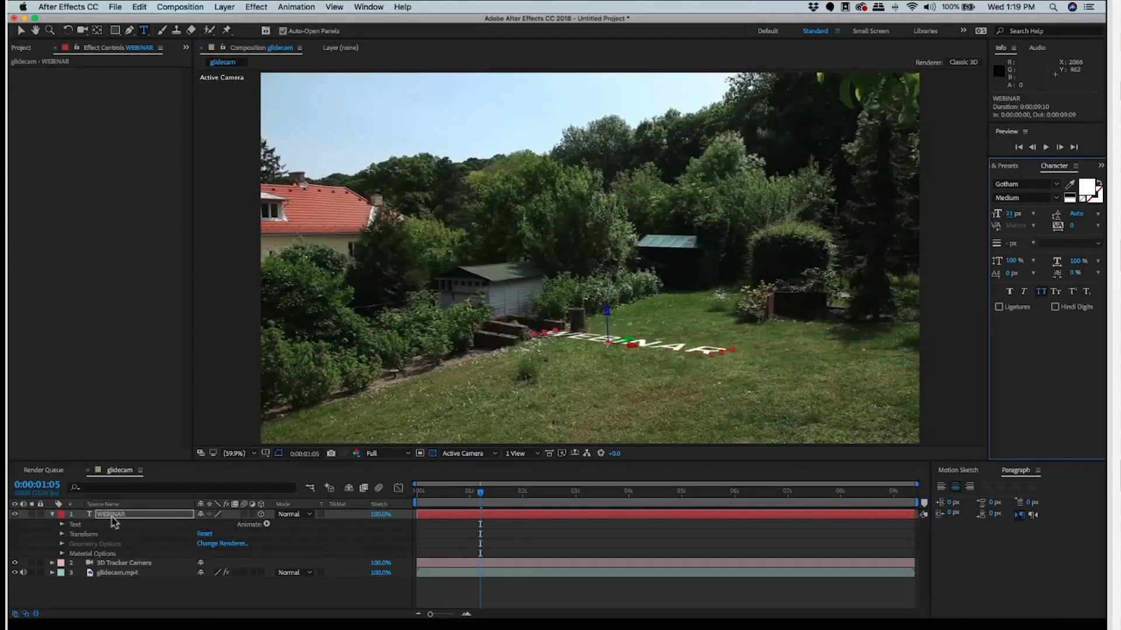
Step: Reposition the WEBINAR text layer in 3D space to 773.2, 1070.7, -3142.6
{"action": "left_click", "coordinate": [109, 516]}
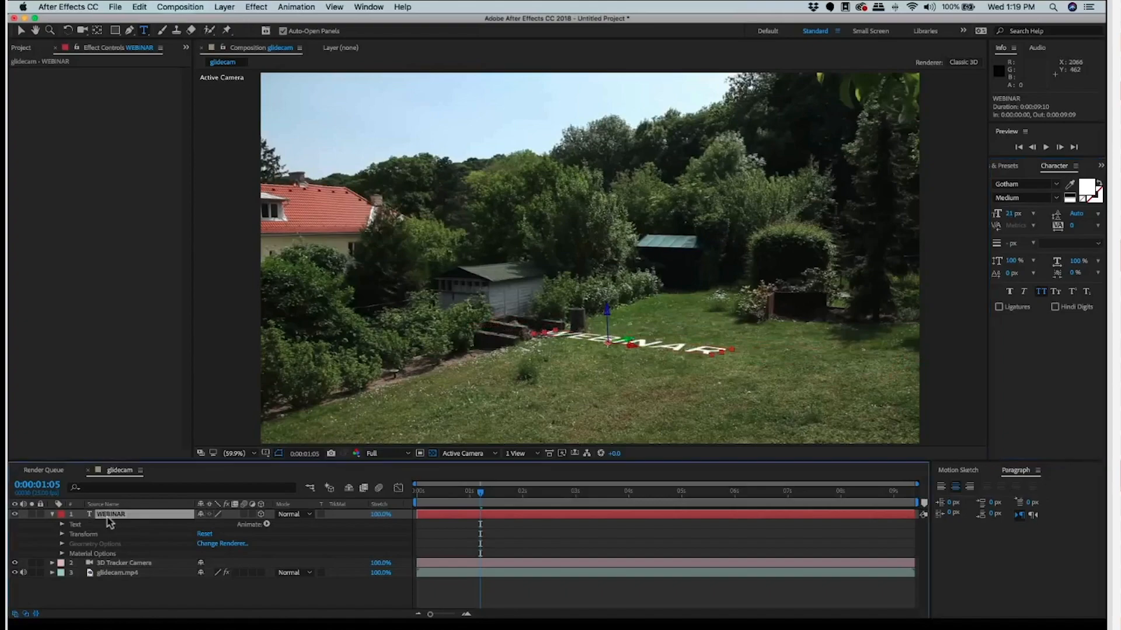
{"action": "key", "text": "p"}
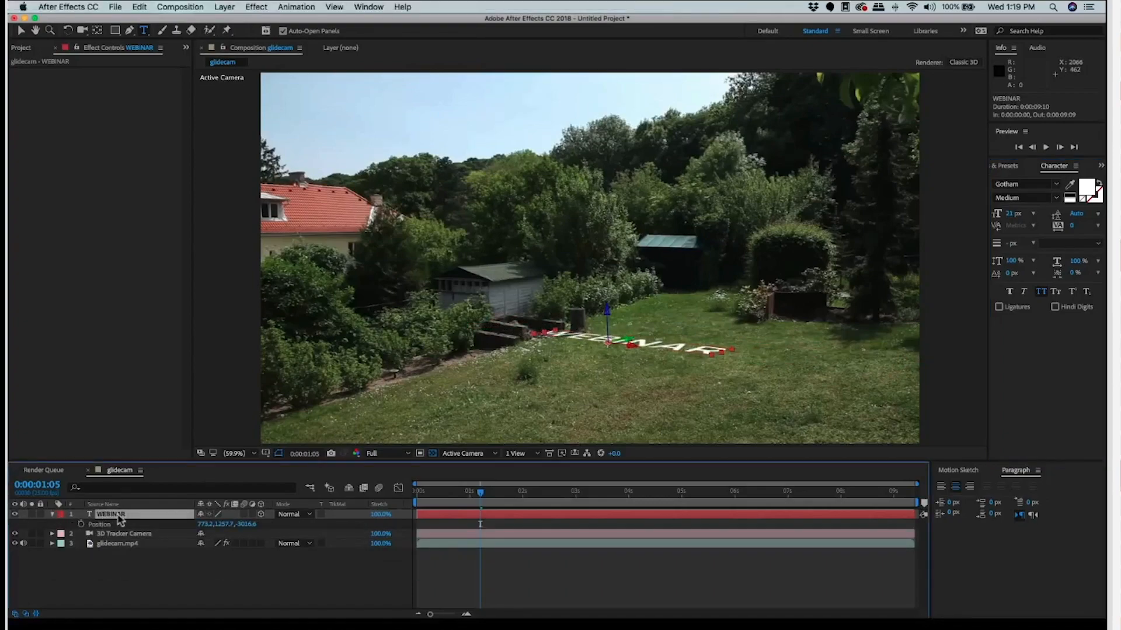
{"action": "key", "text": "p"}
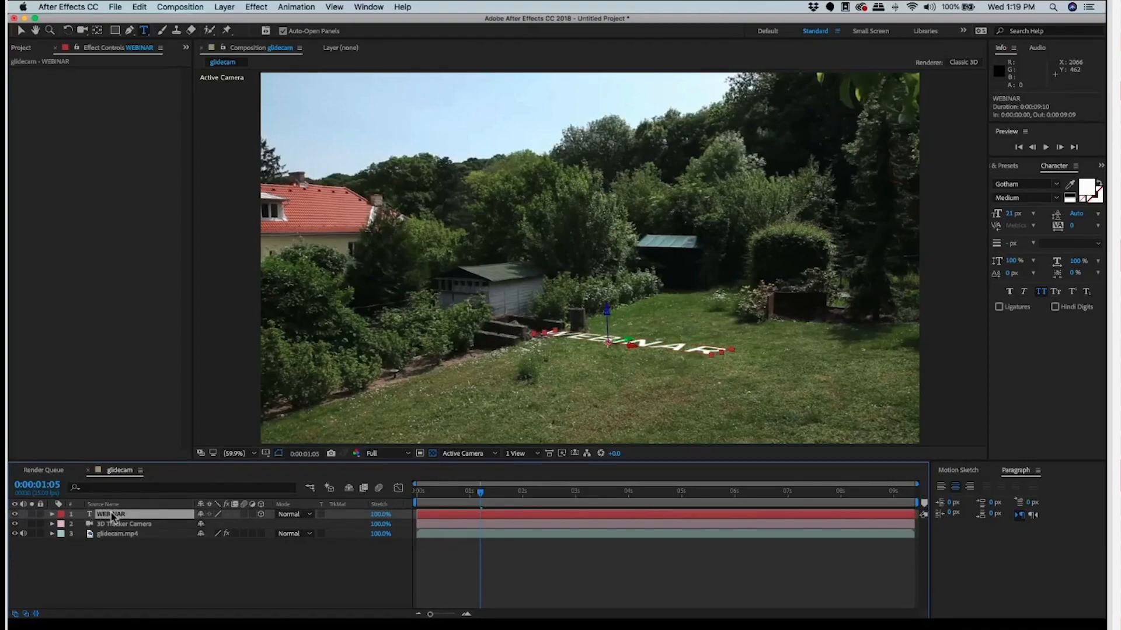
{"action": "key", "text": "p"}
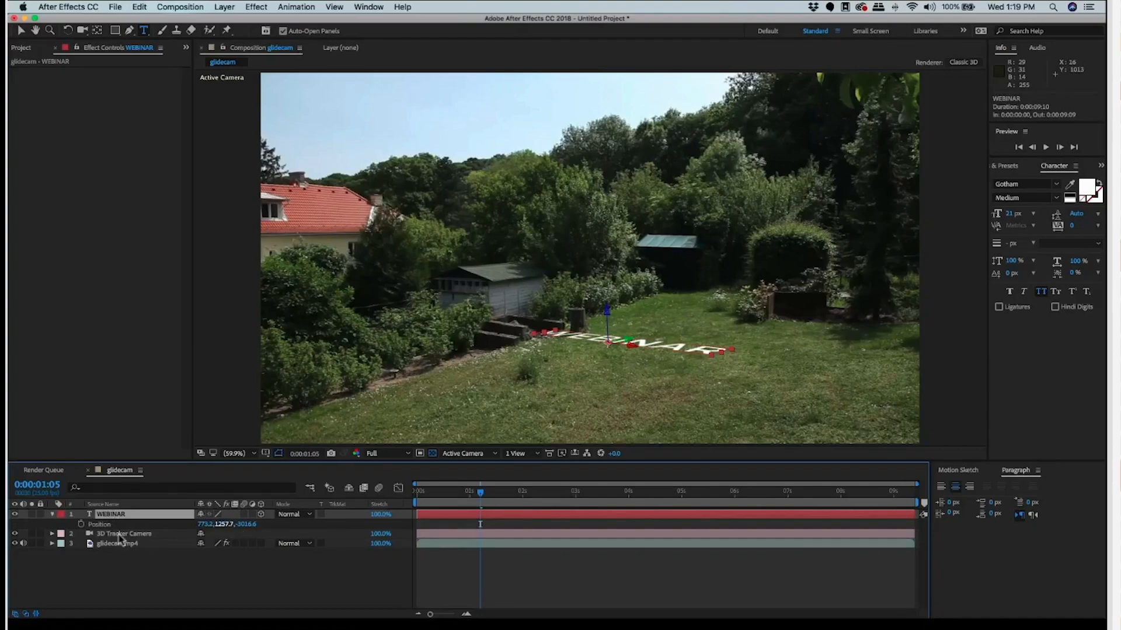
{"action": "left_click_drag", "start_coordinate": [224, 525], "coordinate": [119, 534]}
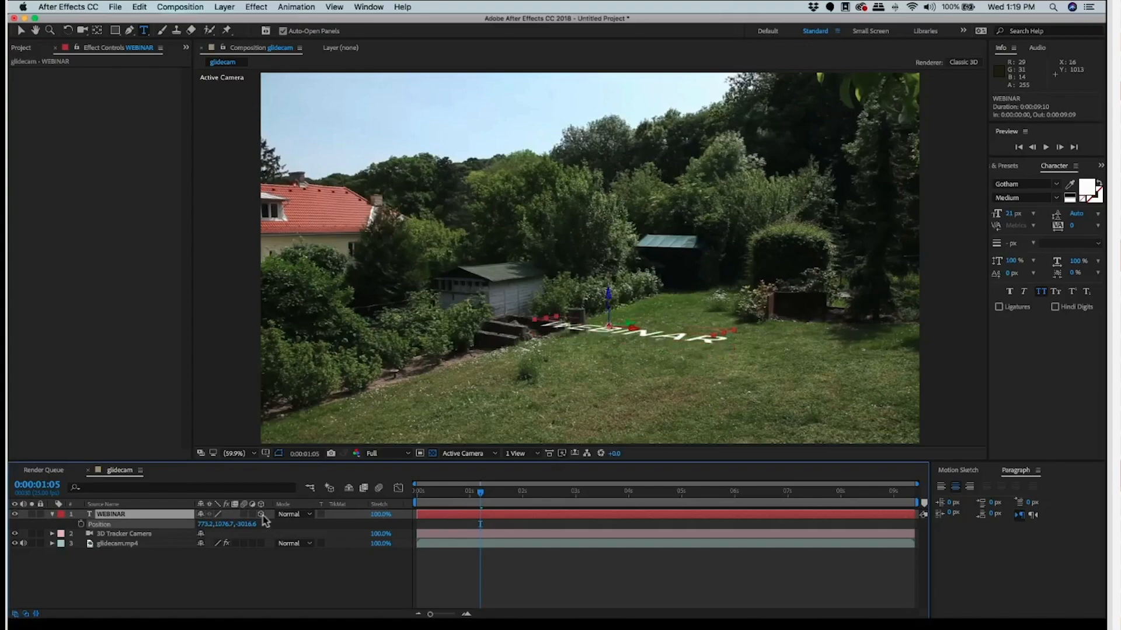
{"action": "left_click_drag", "start_coordinate": [263, 516], "coordinate": [91, 526]}
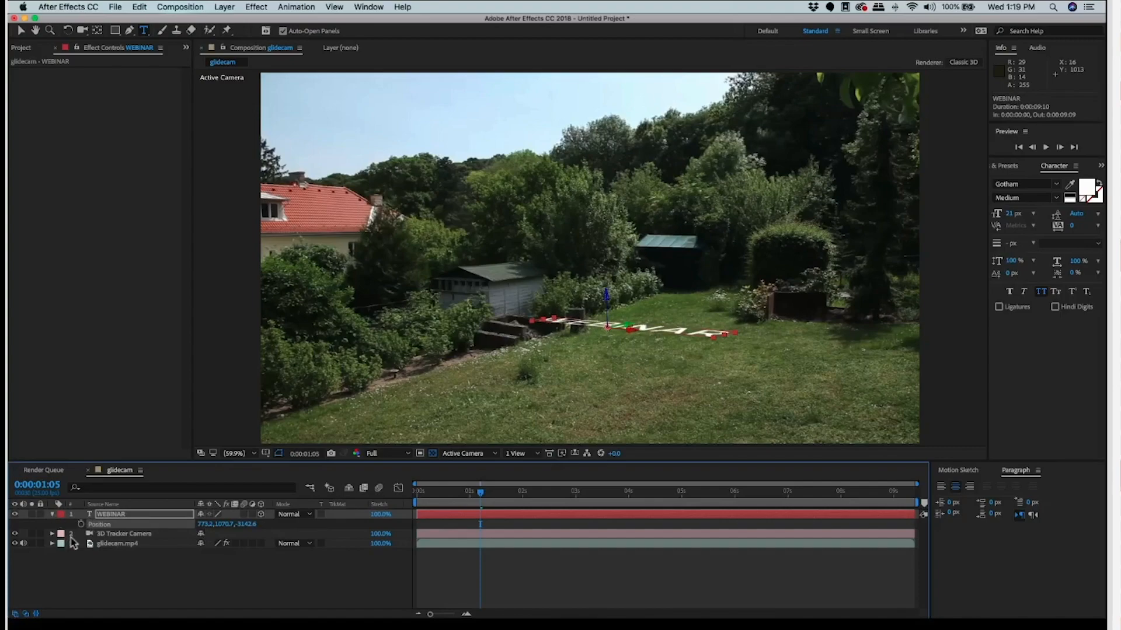
Step: Stand the WEBINAR text upright on the lawn by setting its X Rotation to 90°
{"action": "key", "text": "r"}
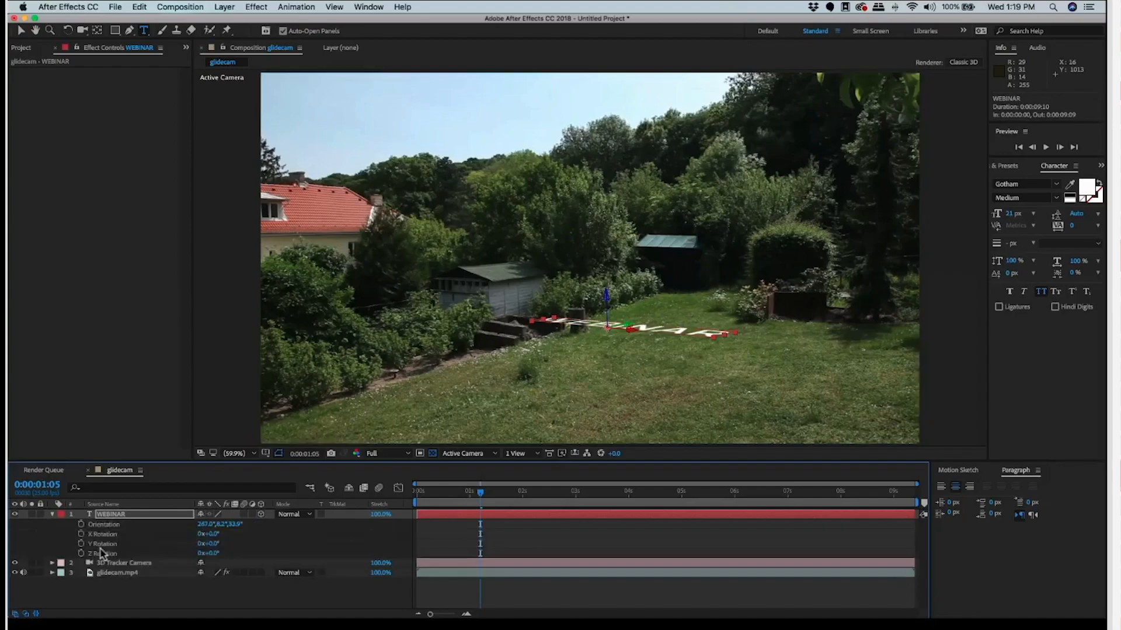
{"action": "left_click", "coordinate": [213, 534]}
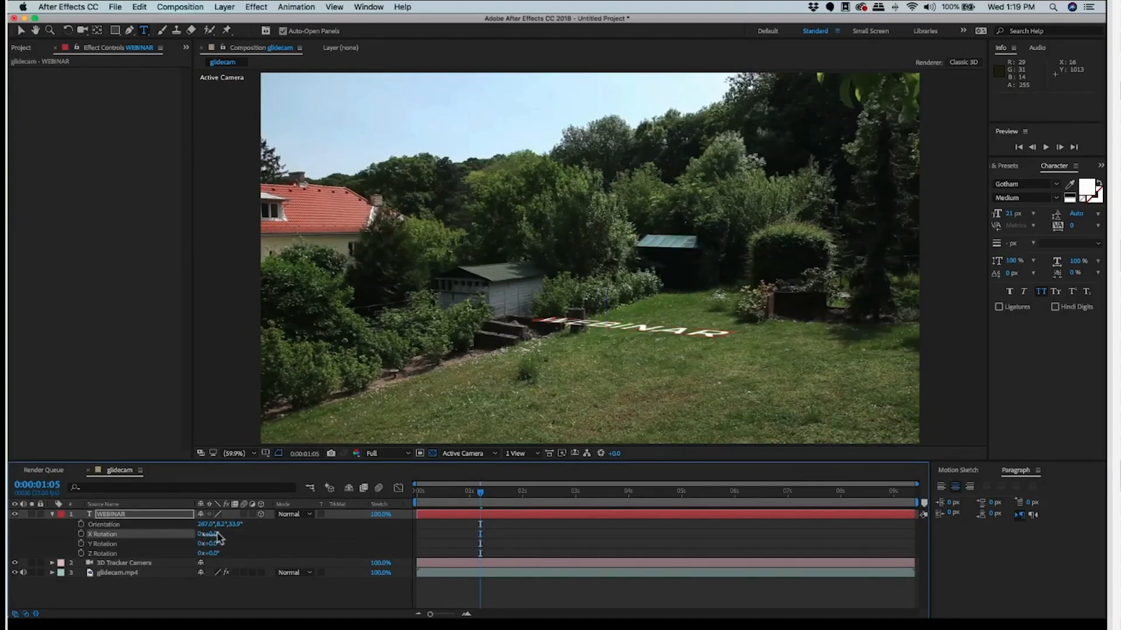
{"action": "mouse_move", "coordinate": [255, 534]}
{"action": "left_mouse_down"}
{"action": "mouse_move", "coordinate": [277, 534]}
{"action": "mouse_move", "coordinate": [214, 533]}
{"action": "mouse_move", "coordinate": [244, 537]}
{"action": "left_mouse_up"}
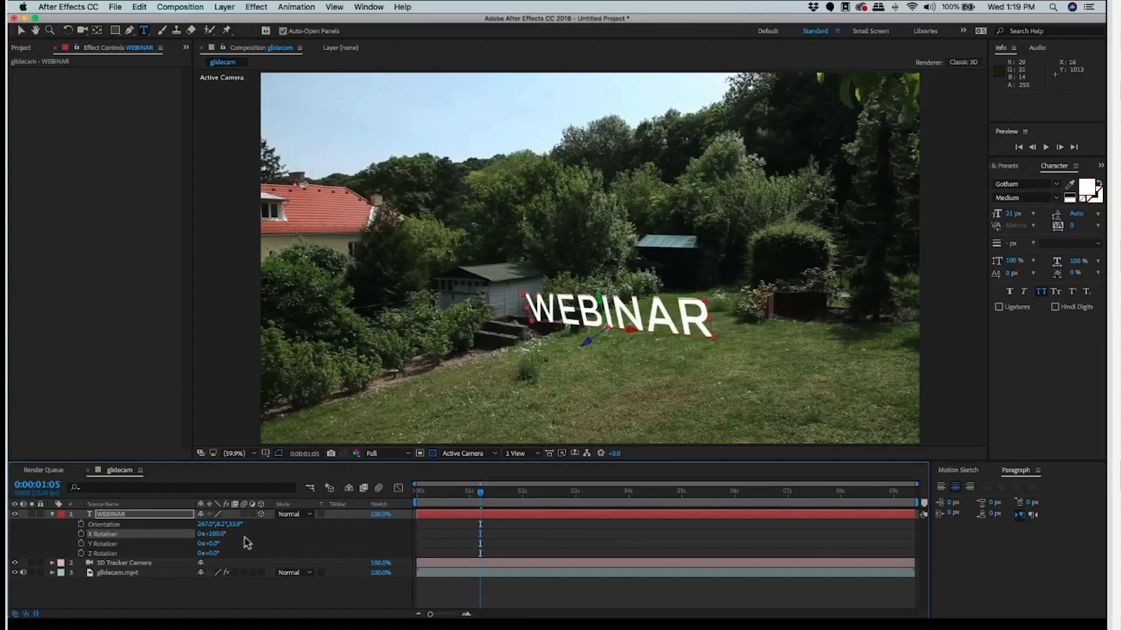
{"action": "left_click", "coordinate": [214, 534]}
{"action": "left_click", "coordinate": [181, 548]}
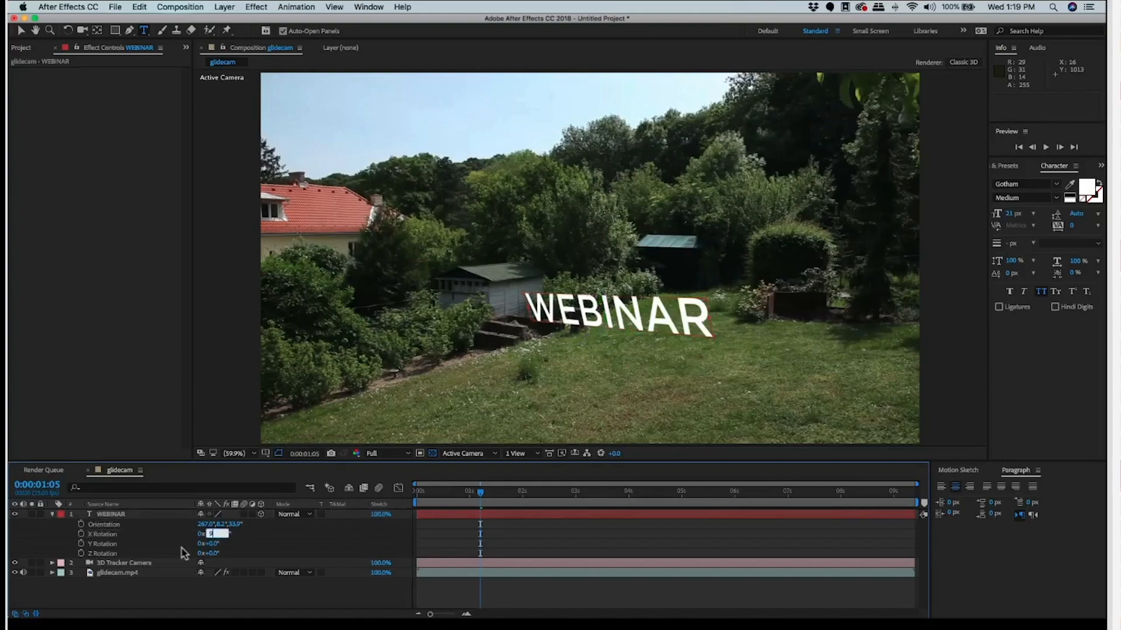
{"action": "key", "text": "Return"}
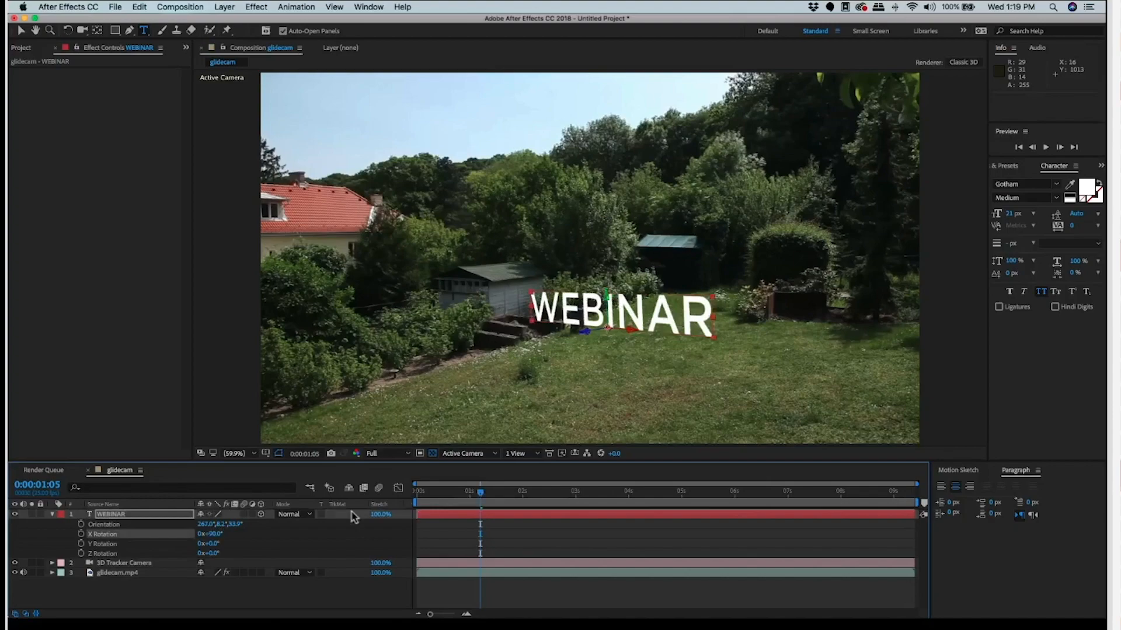
Step: Play the glidecam composition from the start and scrub through it to check how the upright WEBINAR text tracks
{"action": "key", "text": "Home"}
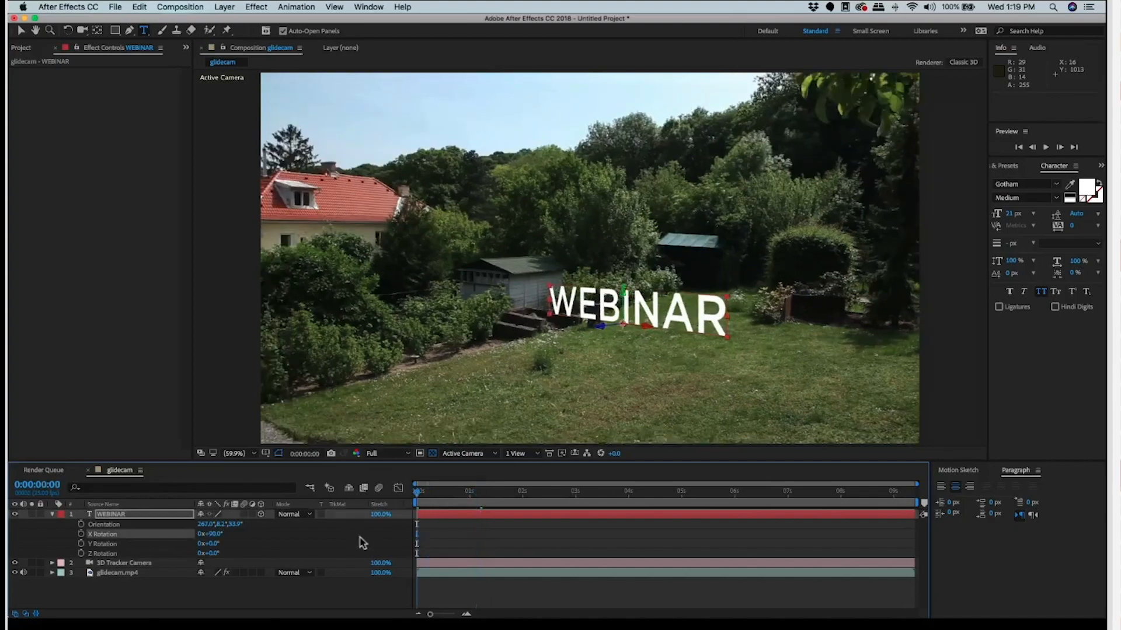
{"action": "key", "text": "space"}
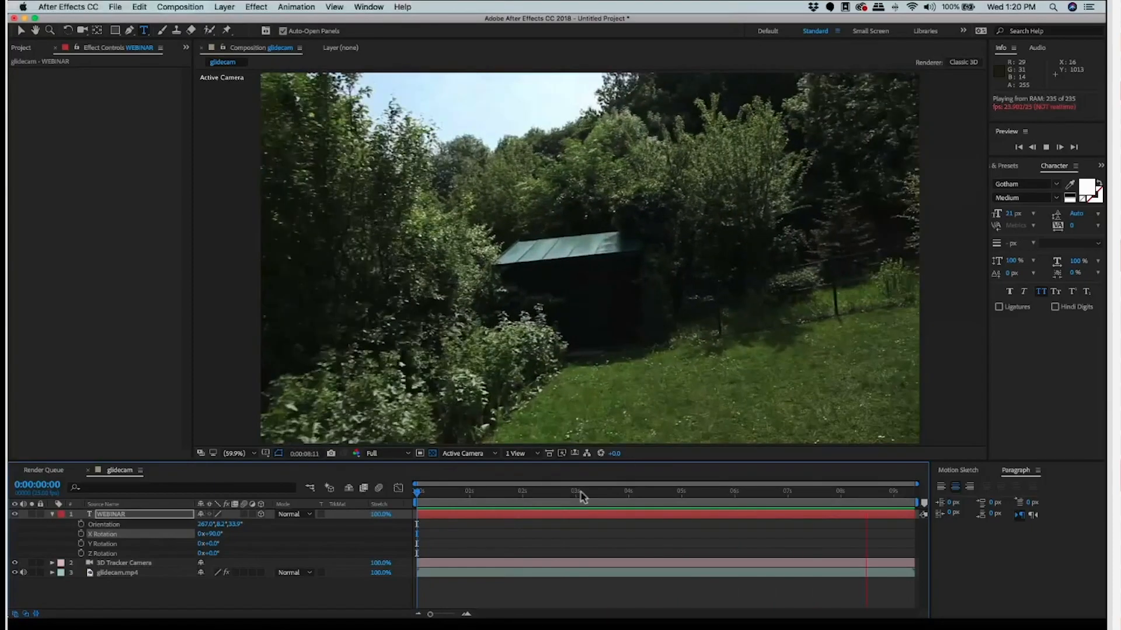
{"action": "key", "text": "space"}
{"action": "left_click", "coordinate": [693, 490]}
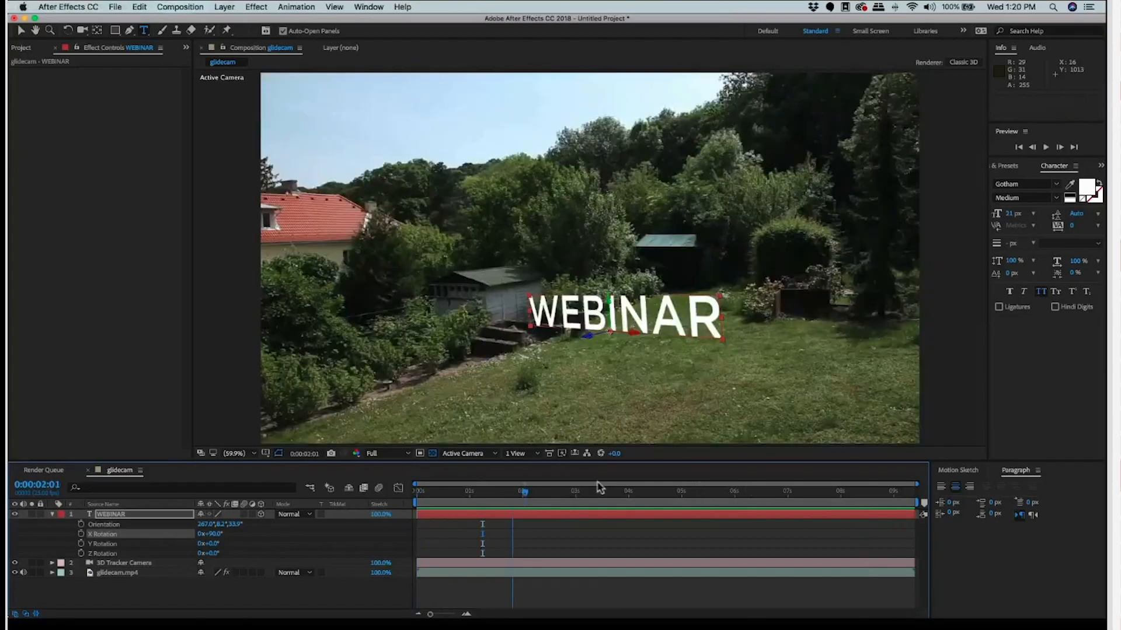
{"action": "left_click", "coordinate": [444, 486]}
{"action": "key", "text": "space"}
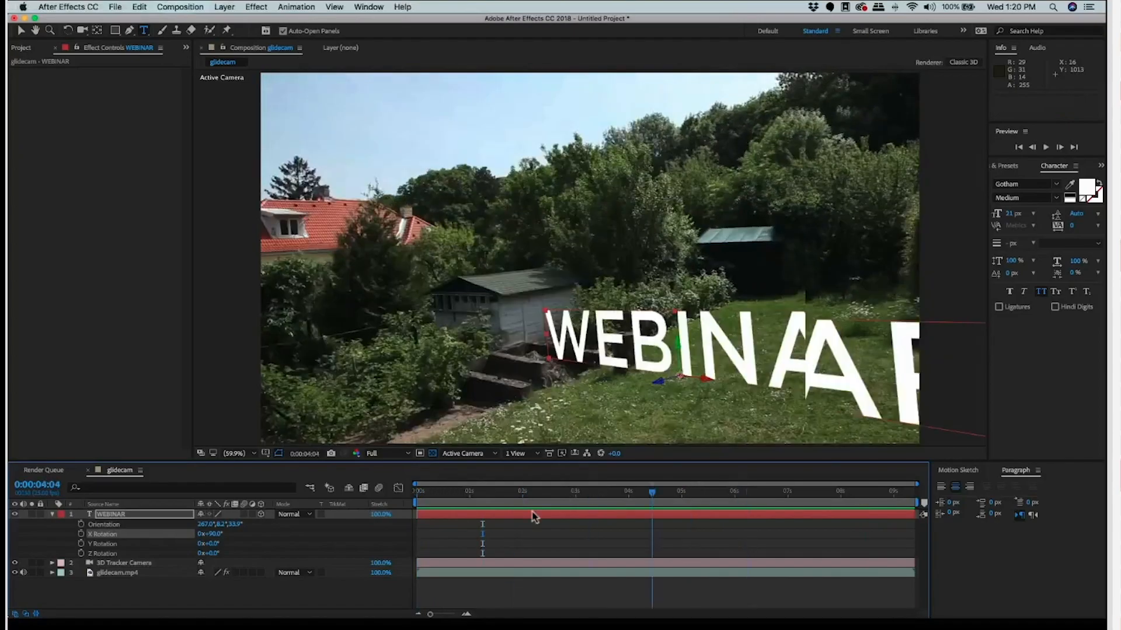
{"action": "key", "text": "space"}
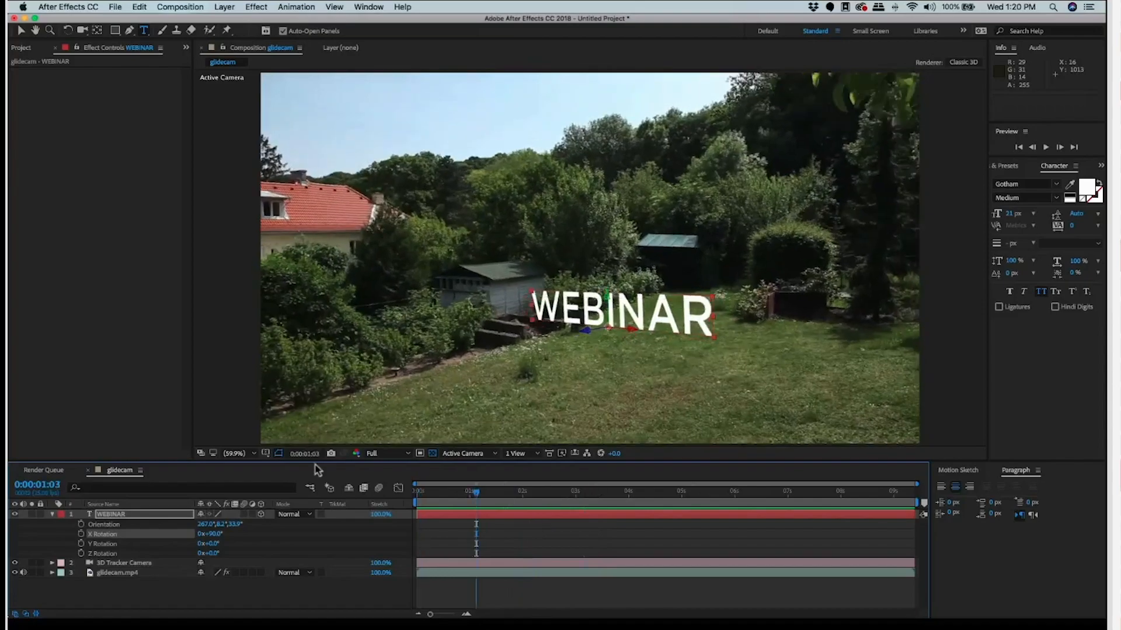
{"action": "key", "text": "space"}
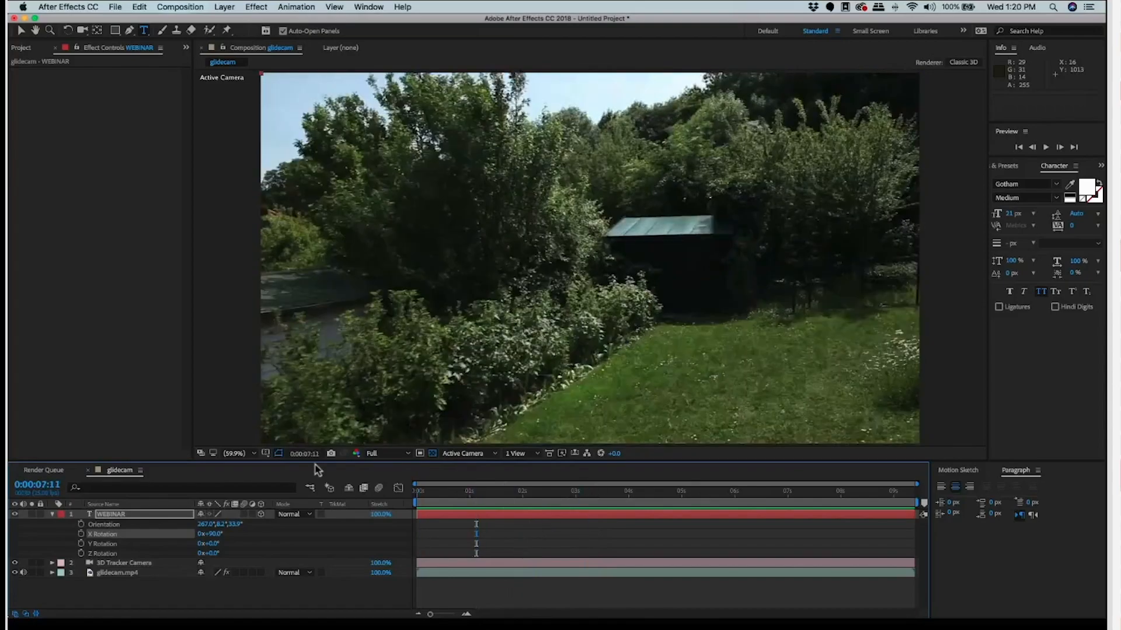
{"action": "key", "text": "Home"}
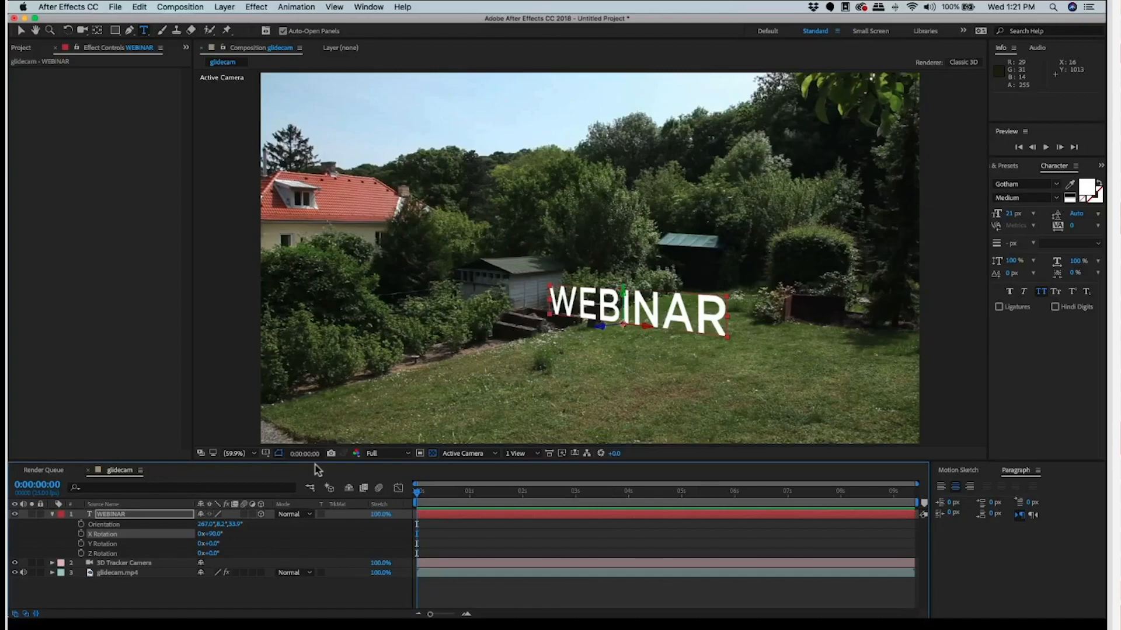
{"action": "key", "text": "space"}
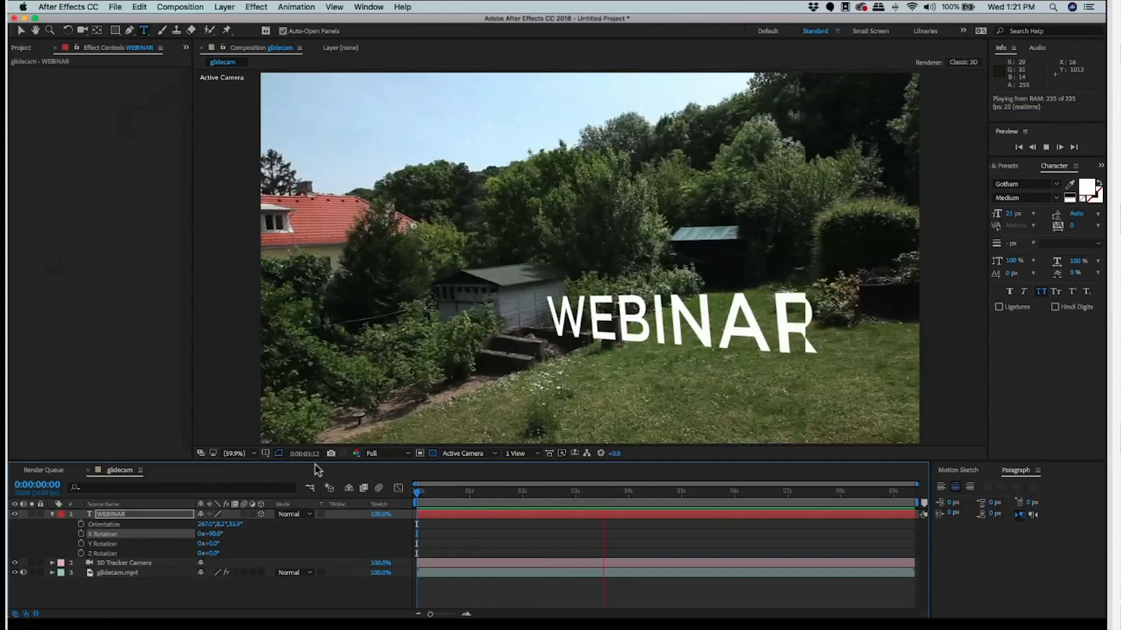
{"action": "left_click", "coordinate": [492, 492]}
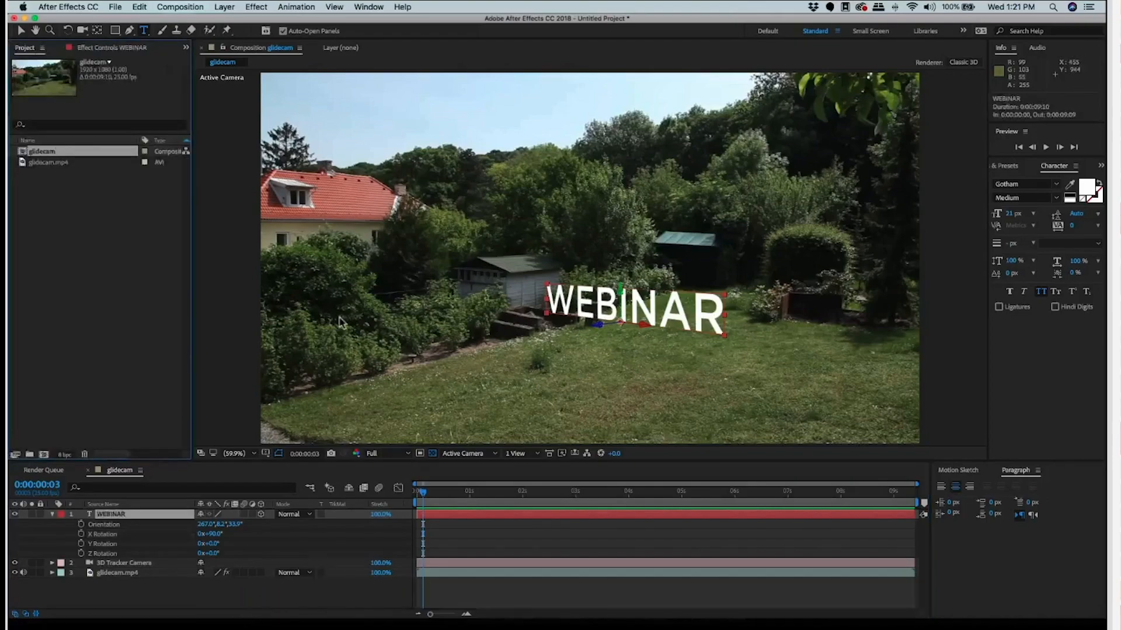
Step: Find Gato.psd under WEBINAR ADOBE's After Effects folder, in Personaje Animado's footage, preview it and open it in Photoshop
{"action": "left_click", "coordinate": [219, 604]}
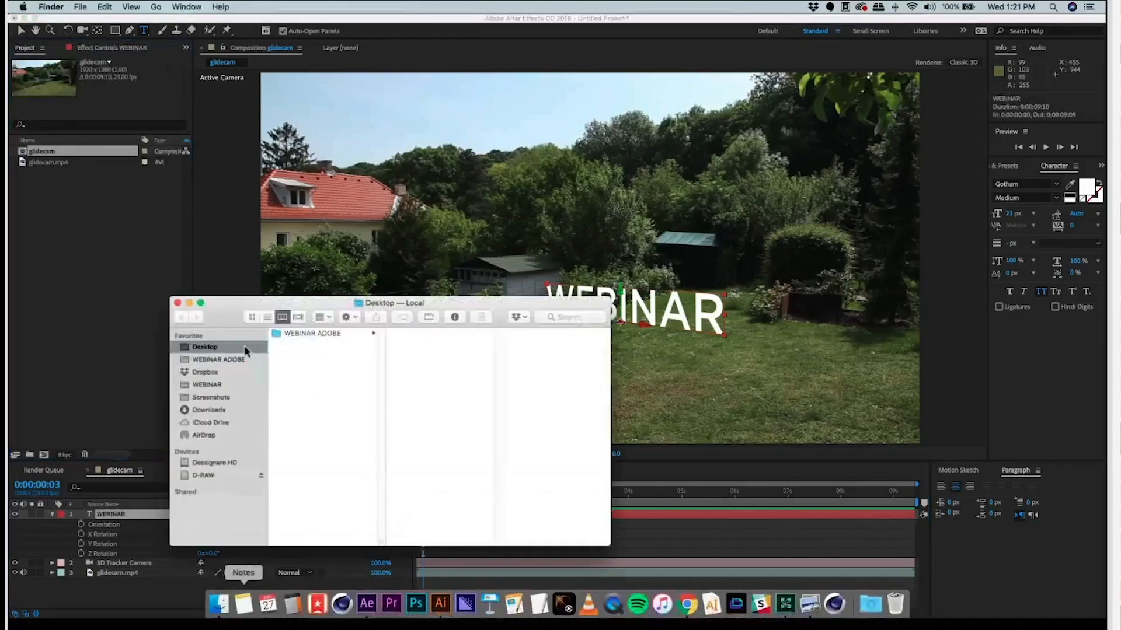
{"action": "left_click", "coordinate": [309, 334]}
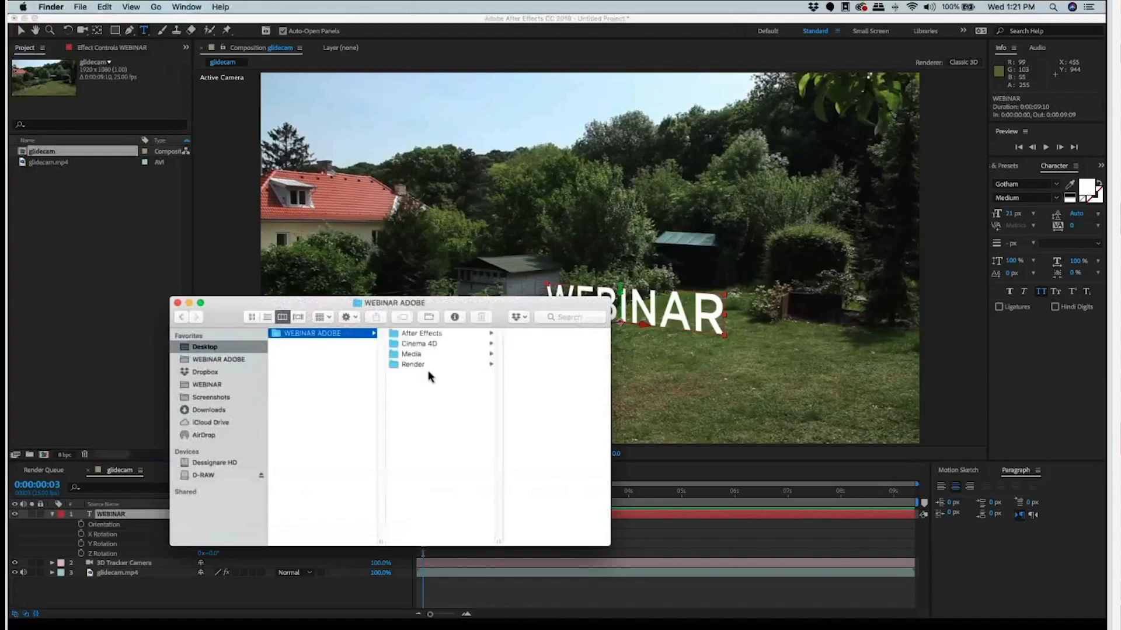
{"action": "left_click", "coordinate": [421, 334]}
{"action": "left_click", "coordinate": [536, 334]}
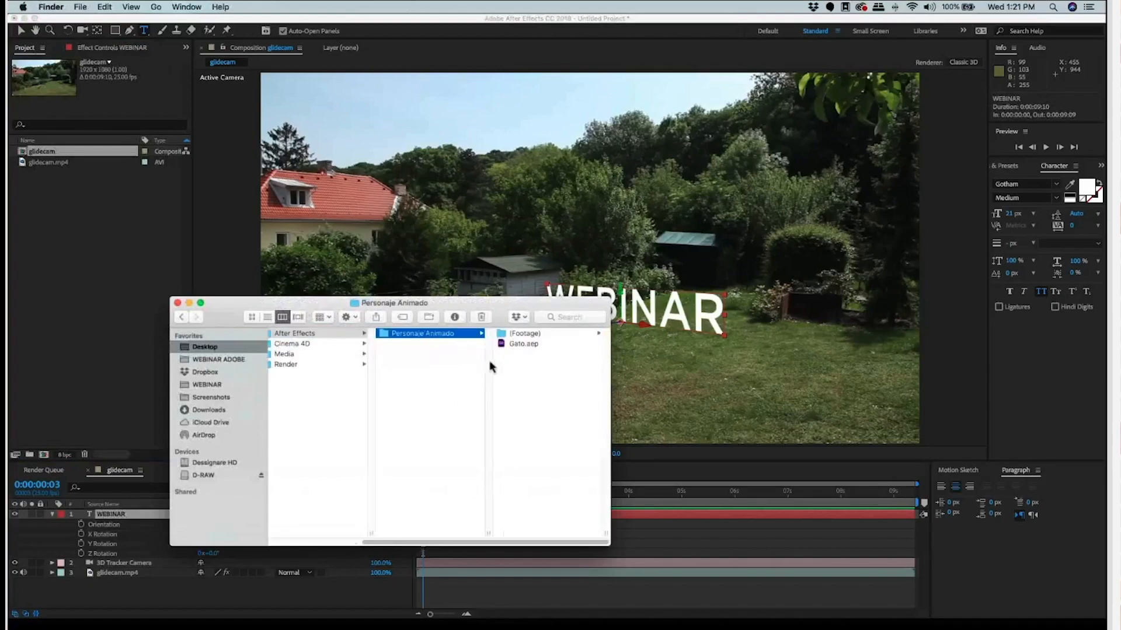
{"action": "left_click", "coordinate": [519, 346]}
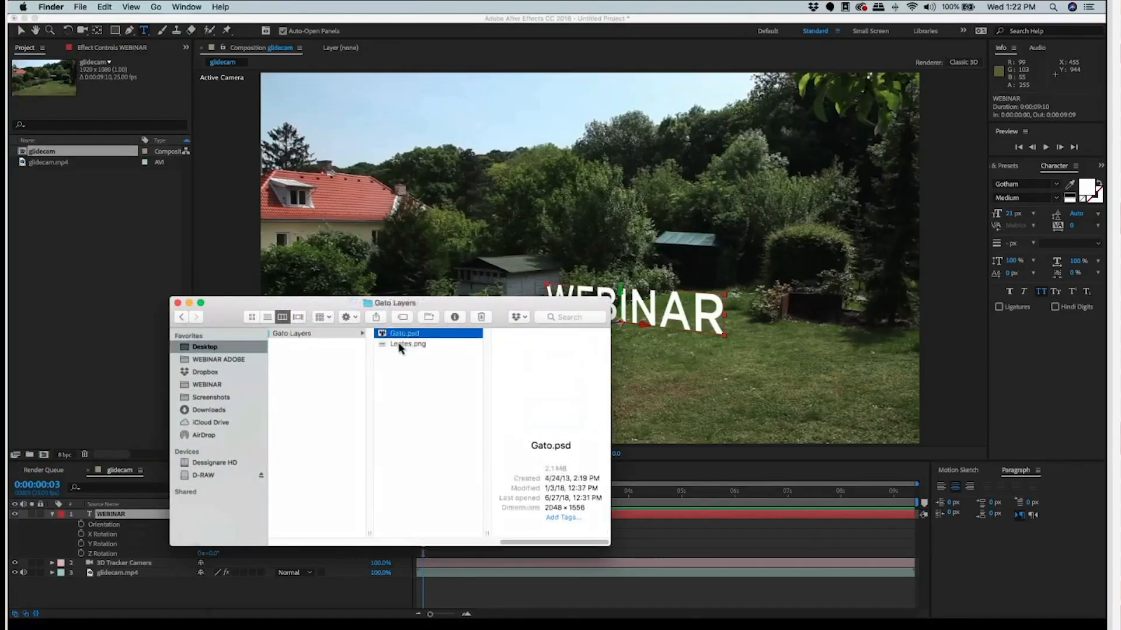
{"action": "key", "text": "space"}
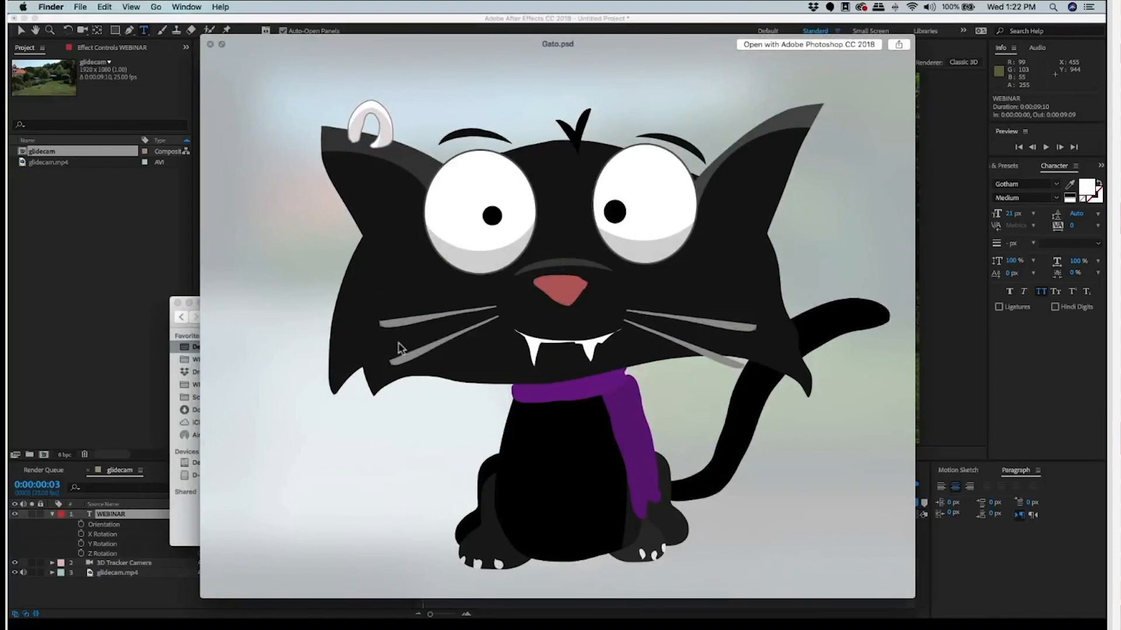
{"action": "key", "text": "space"}
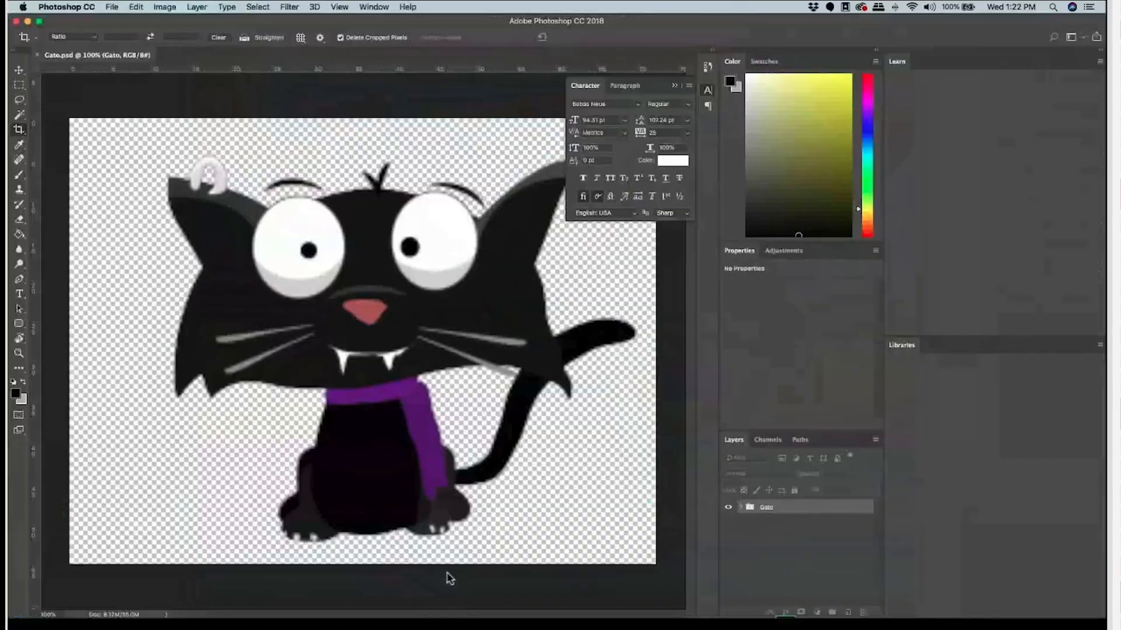
Step: Expand the Gato layer group and toggle the Ceja B eyebrow layer's visibility off and back on
{"action": "left_click", "coordinate": [740, 507]}
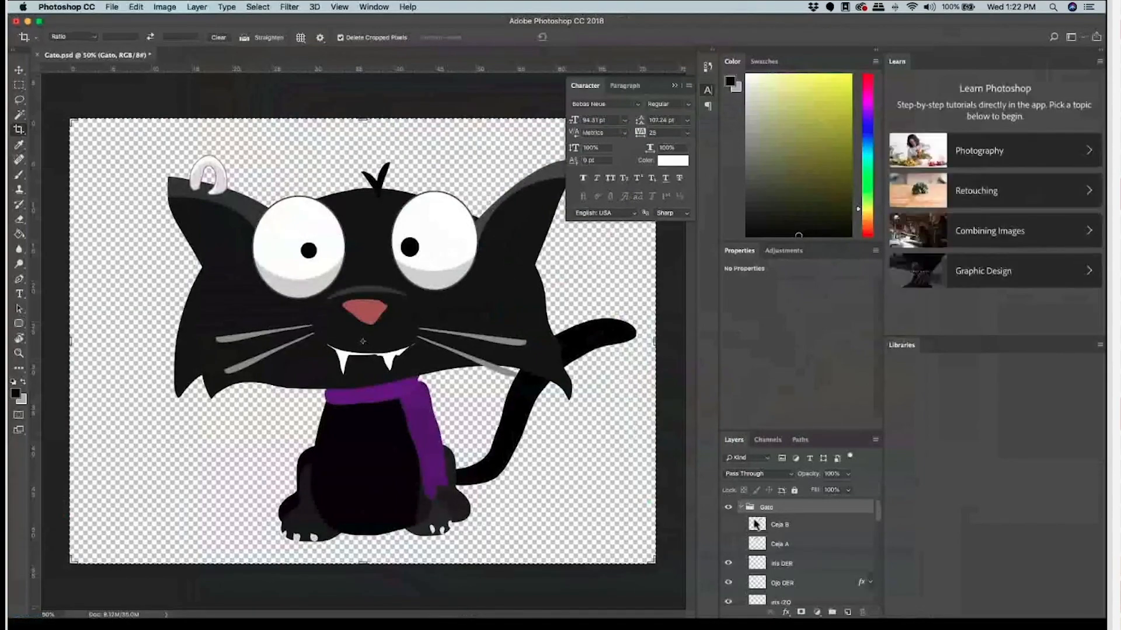
{"action": "left_click", "coordinate": [728, 524]}
{"action": "left_click", "coordinate": [727, 524]}
{"action": "scroll", "coordinate": [728, 543], "scroll_direction": "down", "scroll_amount": 3}
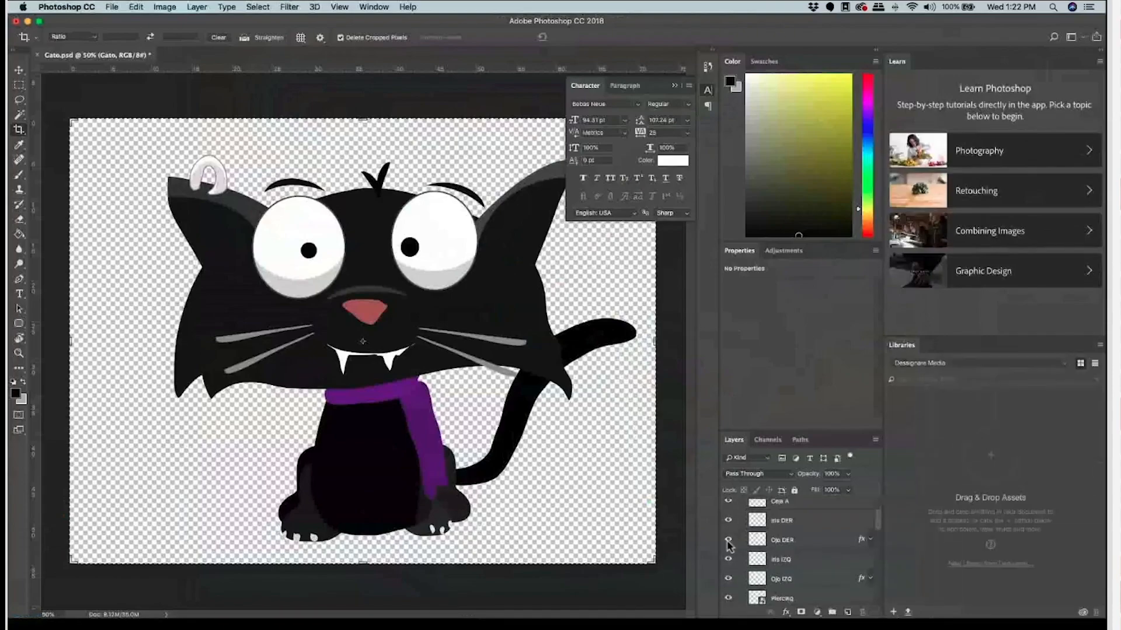
Step: Hide and show the cat's iris and eye layers one by one to check that each is separate
{"action": "left_click", "coordinate": [728, 520]}
{"action": "left_click", "coordinate": [728, 520]}
{"action": "left_click", "coordinate": [727, 540]}
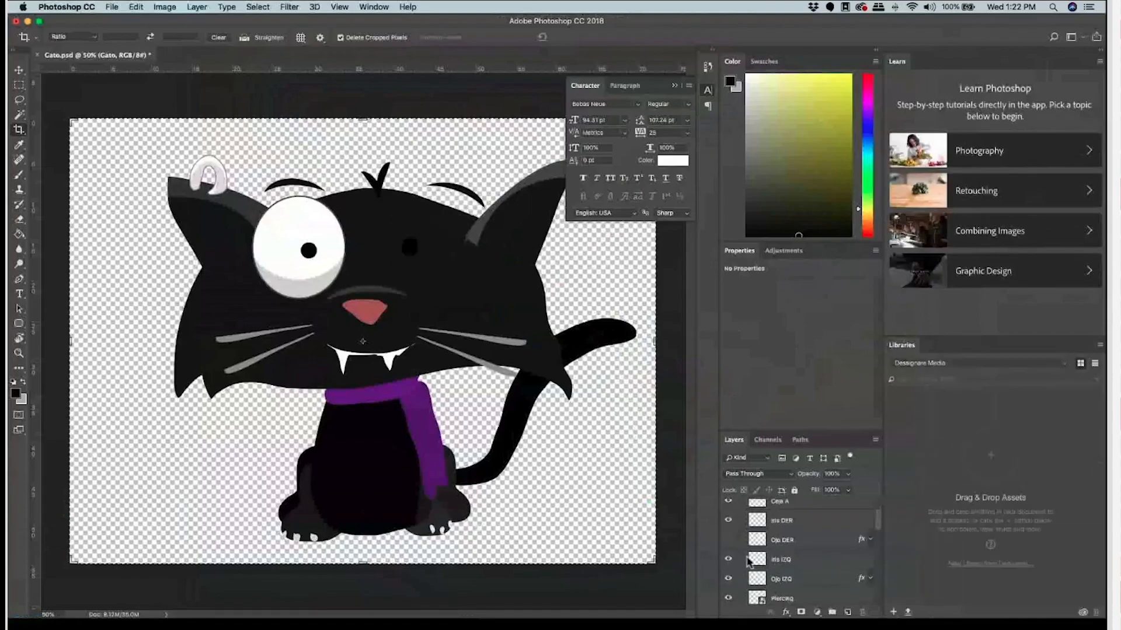
{"action": "left_click", "coordinate": [728, 539]}
{"action": "left_click", "coordinate": [728, 559]}
{"action": "left_click", "coordinate": [728, 559]}
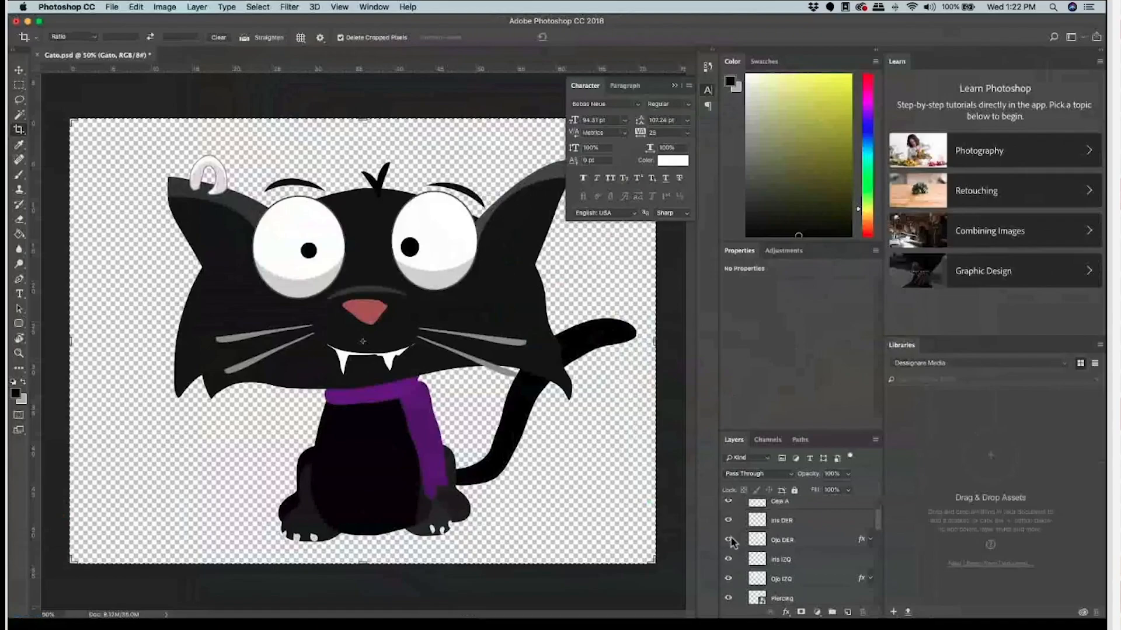
{"action": "scroll", "coordinate": [879, 537], "scroll_direction": "down", "scroll_amount": 1}
{"action": "scroll", "coordinate": [879, 537], "scroll_direction": "down", "scroll_amount": 1}
{"action": "left_click", "coordinate": [729, 536]}
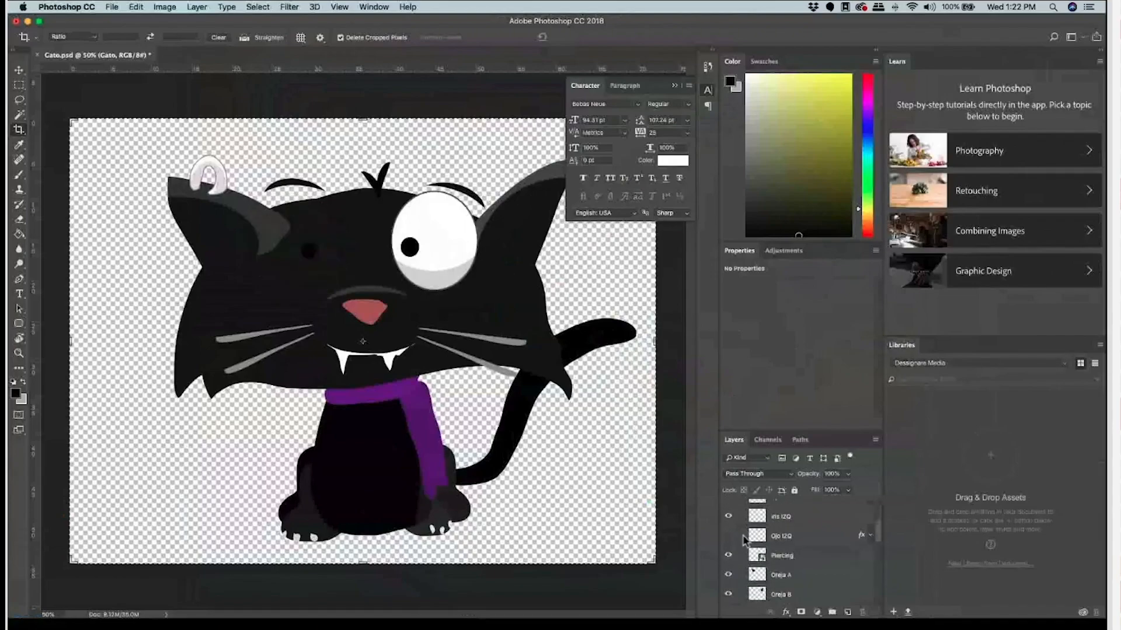
{"action": "left_click", "coordinate": [728, 535]}
Step: Hide and show the Oreja B ear, Nariz nose and Bigote DER whisker layers to examine the cat's separate parts
{"action": "scroll", "coordinate": [722, 548], "scroll_direction": "down", "scroll_amount": 3}
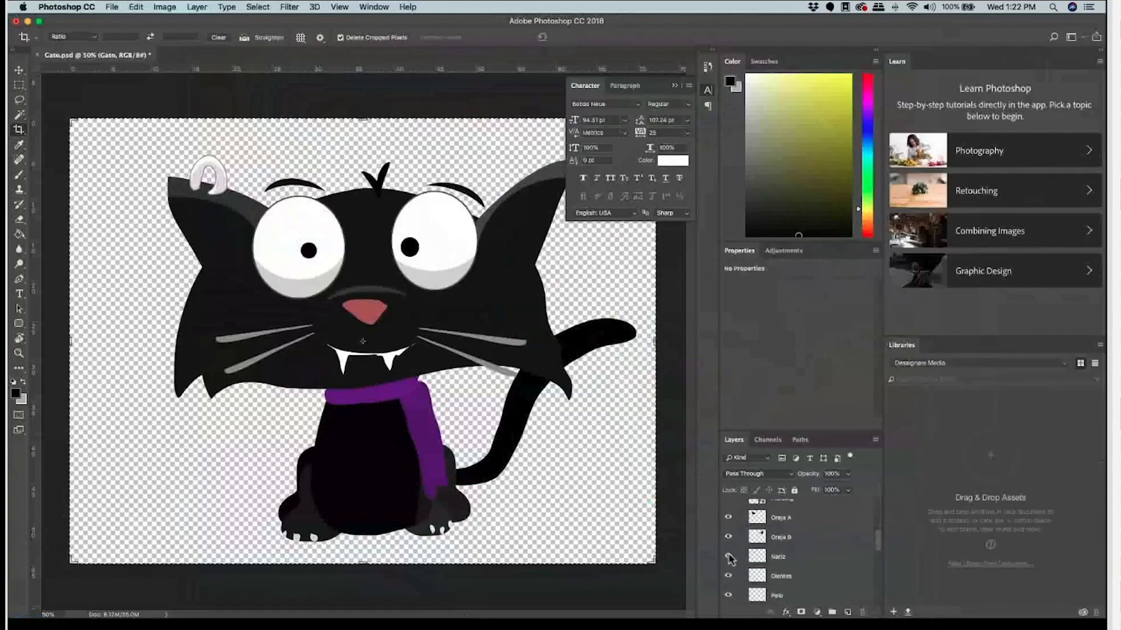
{"action": "left_click", "coordinate": [728, 537]}
{"action": "left_click", "coordinate": [728, 537]}
{"action": "left_click", "coordinate": [728, 556]}
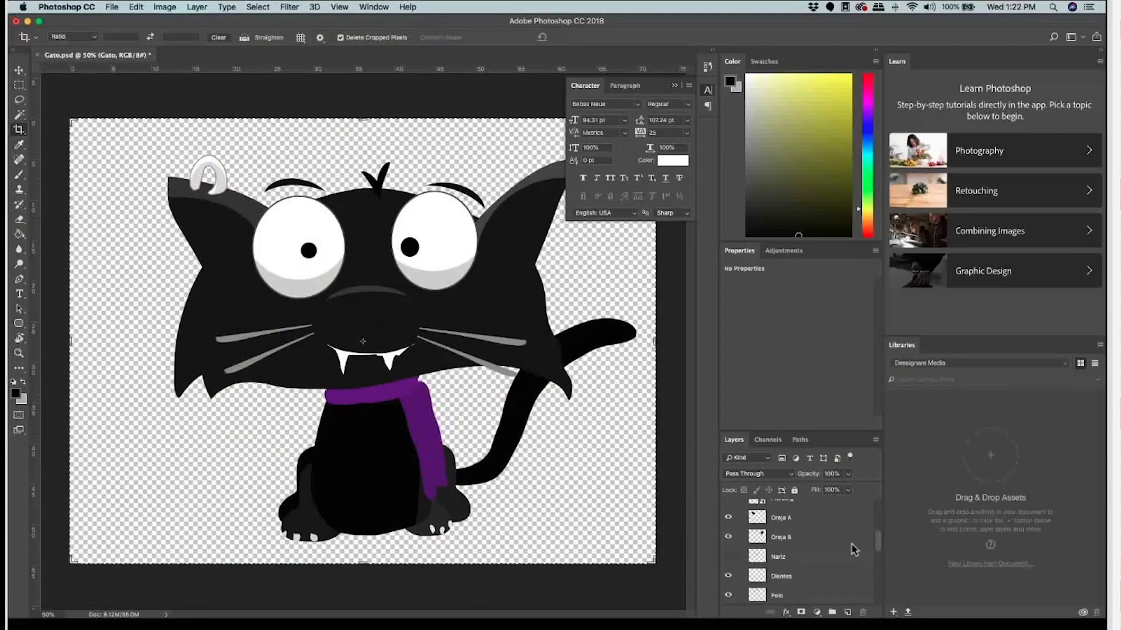
{"action": "left_click", "coordinate": [728, 556]}
{"action": "scroll", "coordinate": [729, 583], "scroll_direction": "down", "scroll_amount": 1}
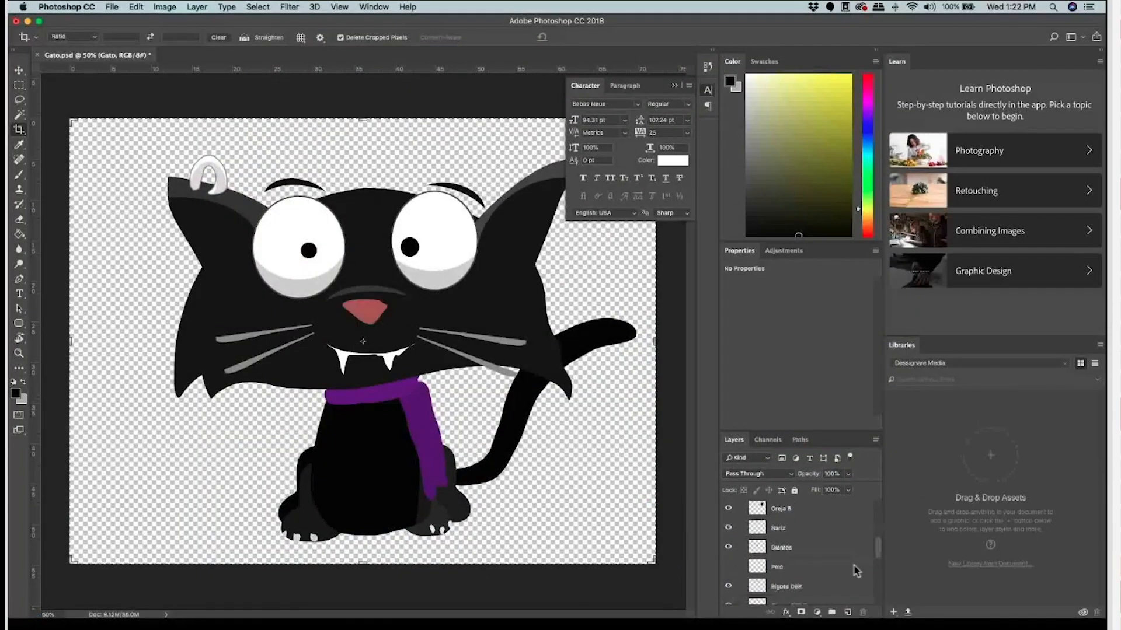
{"action": "left_click", "coordinate": [728, 586]}
{"action": "left_click", "coordinate": [729, 586]}
{"action": "scroll", "coordinate": [729, 586], "scroll_direction": "down", "scroll_amount": 1}
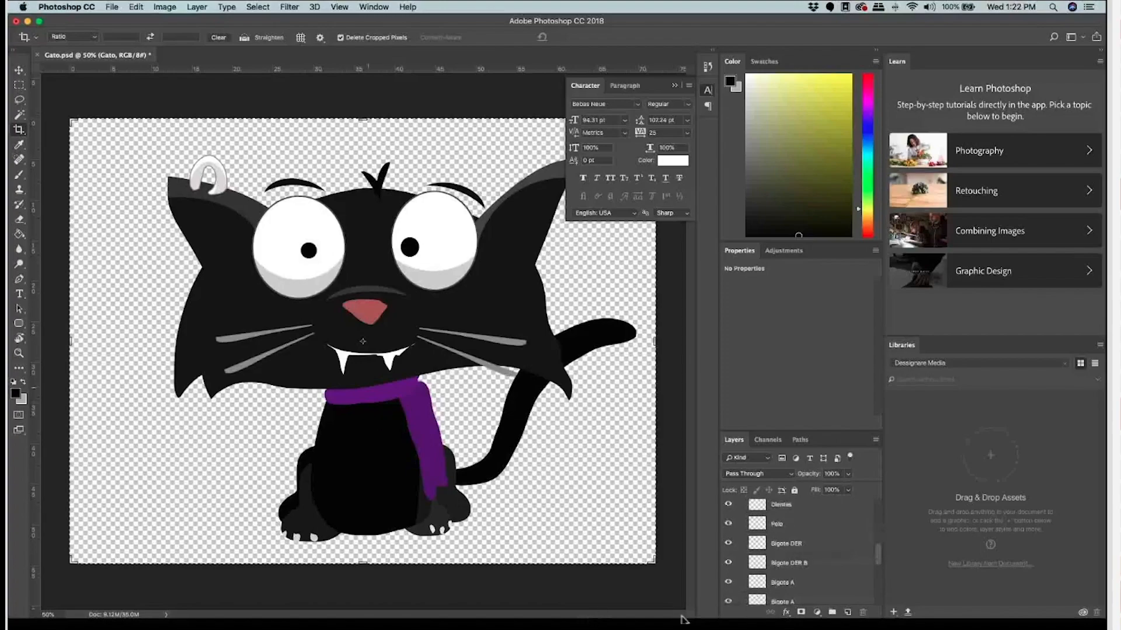
Step: Switch to After Effects and import Gato.aep from the Personaje Animado folder into the current project, dismissing the missing-file warning
{"action": "mouse_move", "coordinate": [376, 609]}
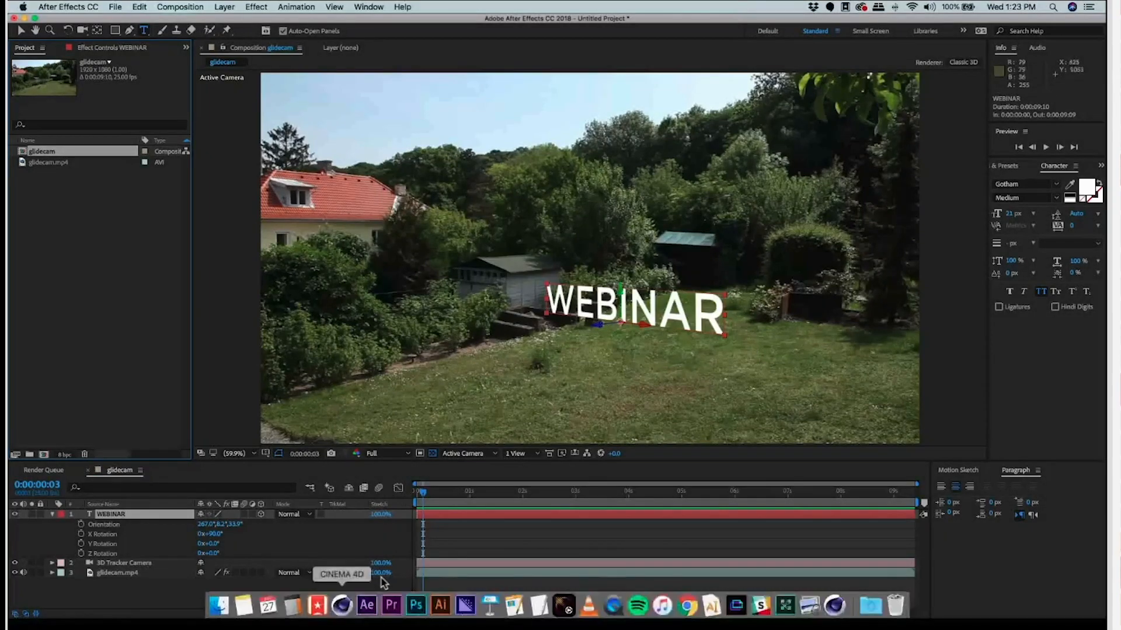
{"action": "left_click", "coordinate": [219, 604]}
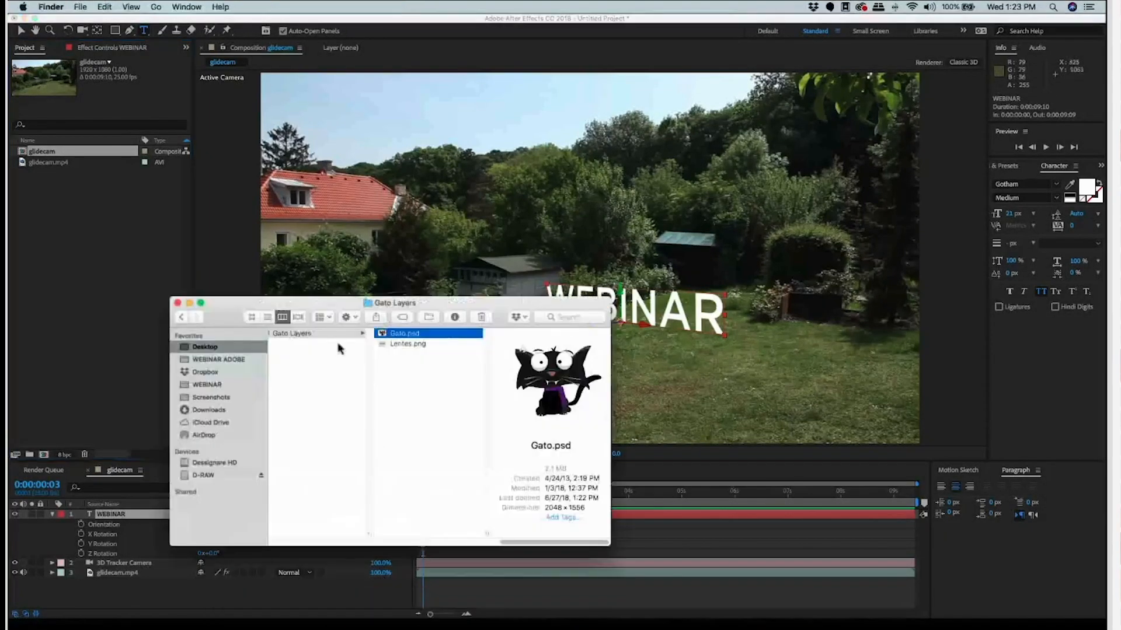
{"action": "left_click", "coordinate": [302, 344]}
{"action": "left_click", "coordinate": [302, 344]}
{"action": "key", "text": "Left"}
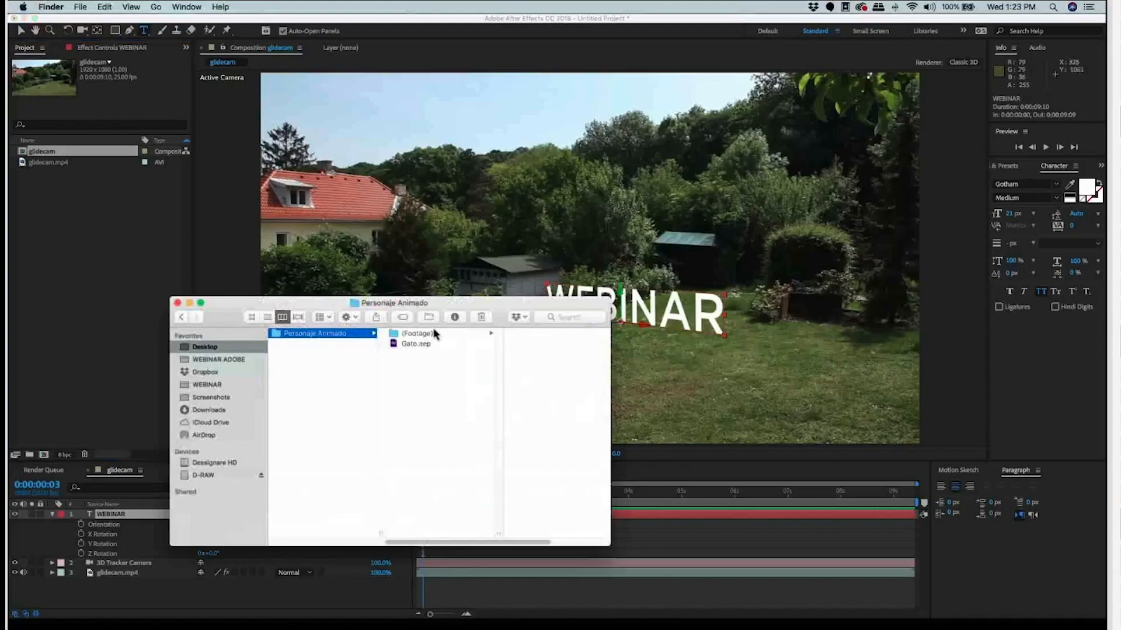
{"action": "left_click", "coordinate": [117, 227]}
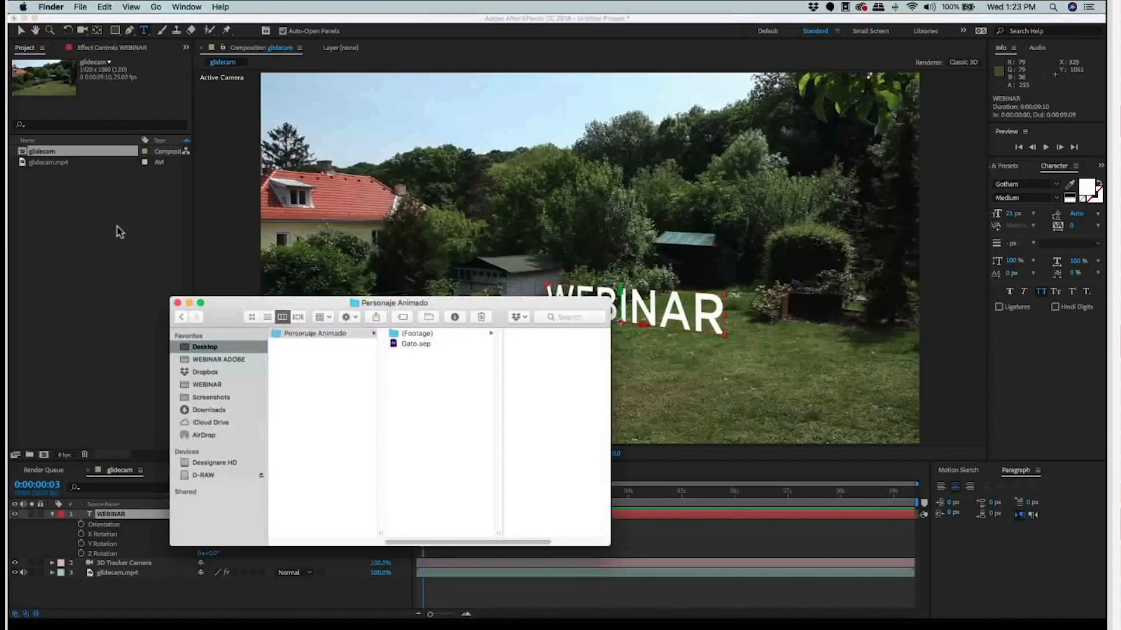
{"action": "left_click_drag", "start_coordinate": [117, 227], "coordinate": [102, 227]}
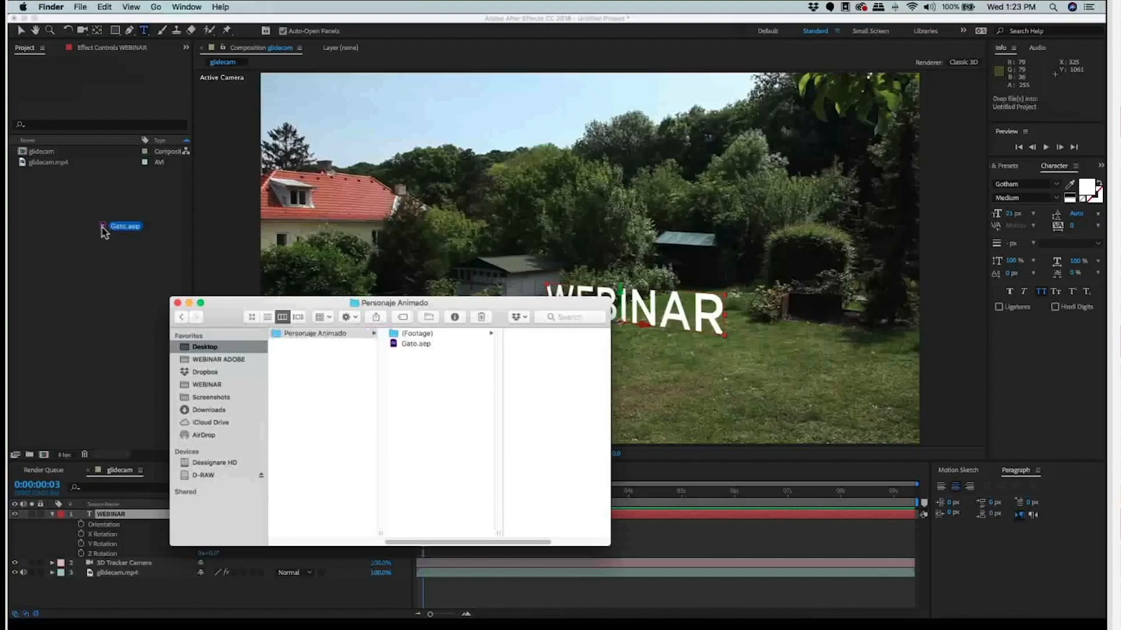
{"action": "left_click_drag", "start_coordinate": [101, 228], "coordinate": [103, 230]}
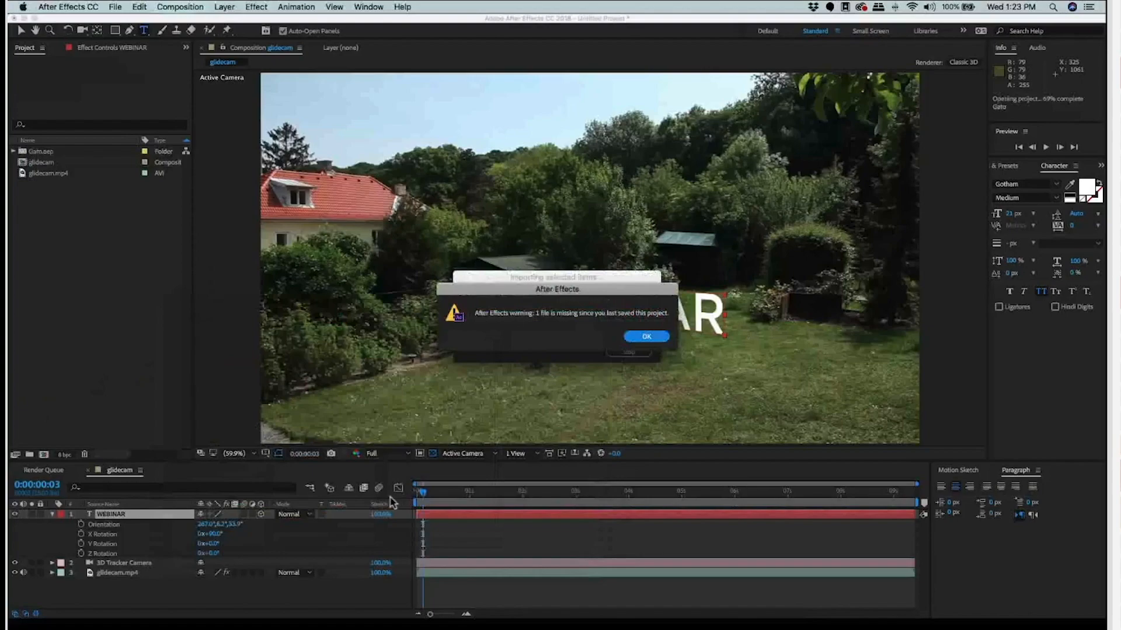
{"action": "left_click", "coordinate": [643, 334]}
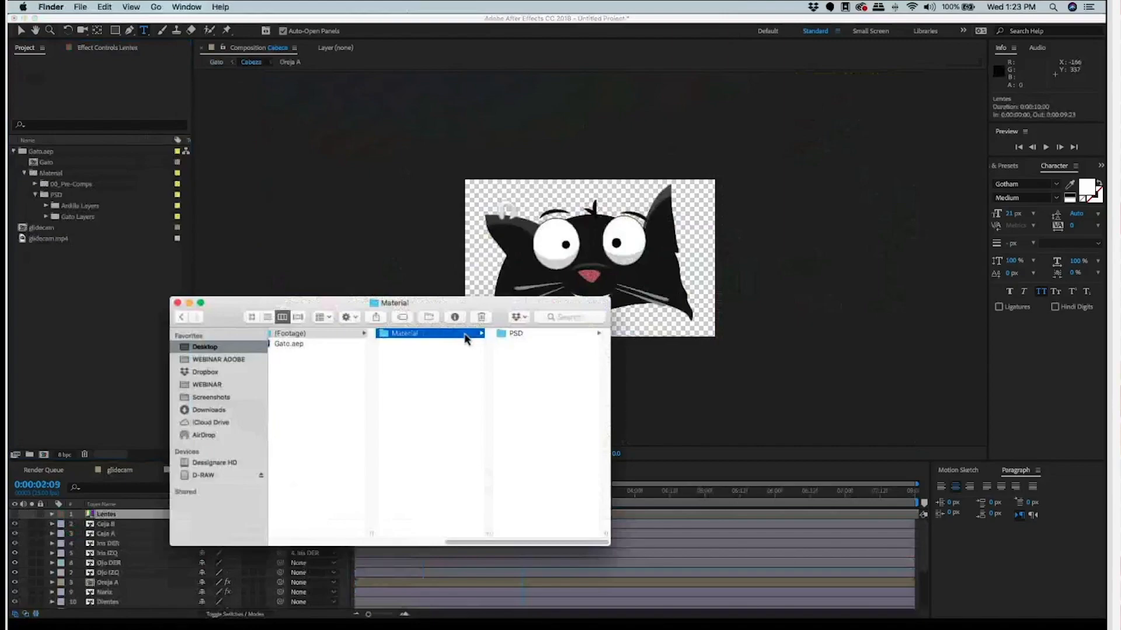
Step: Browse the imported project's footage folders down to Gato Layers and preview the Lentes.png glasses image
{"action": "key", "text": "Right"}
{"action": "key", "text": "Right"}
{"action": "key", "text": "Right"}
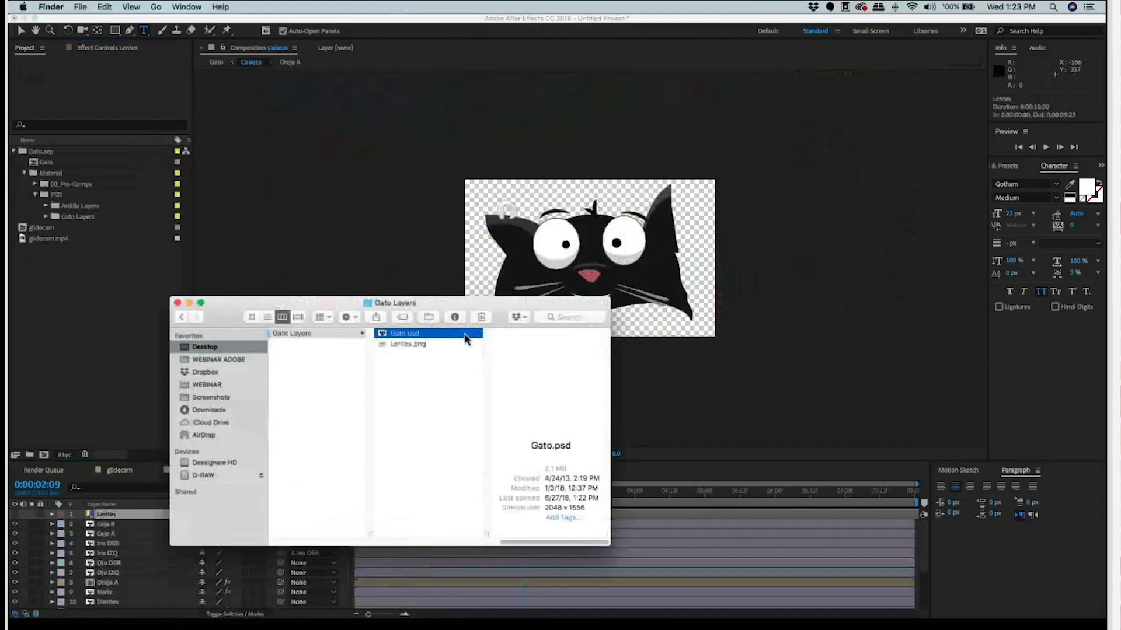
{"action": "key", "text": "Down"}
{"action": "key", "text": "space"}
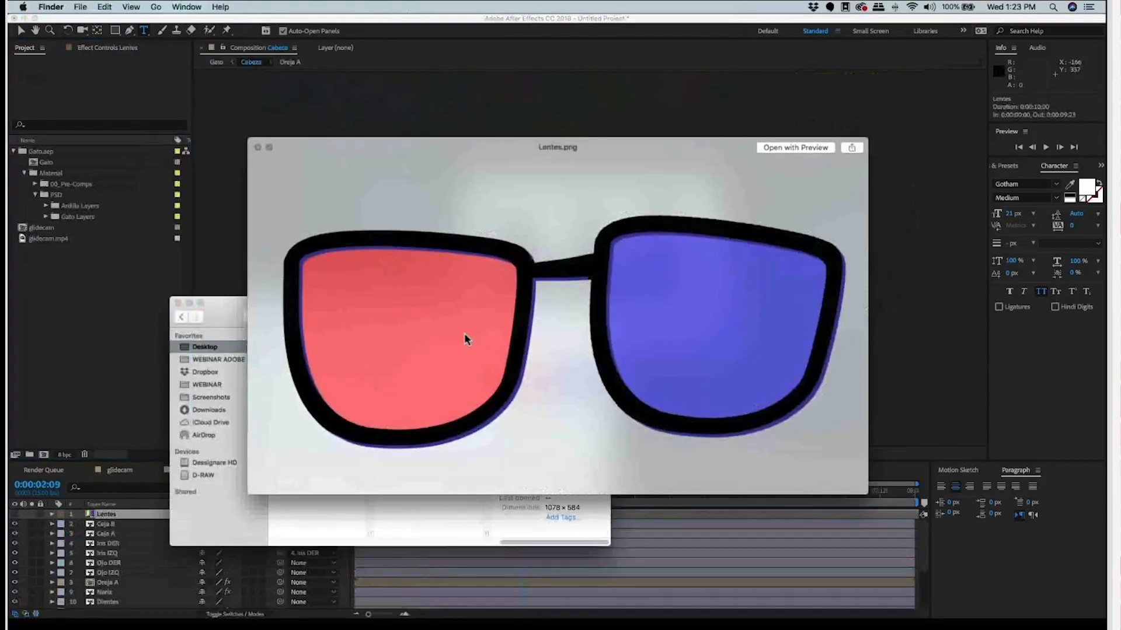
{"action": "key", "text": "space"}
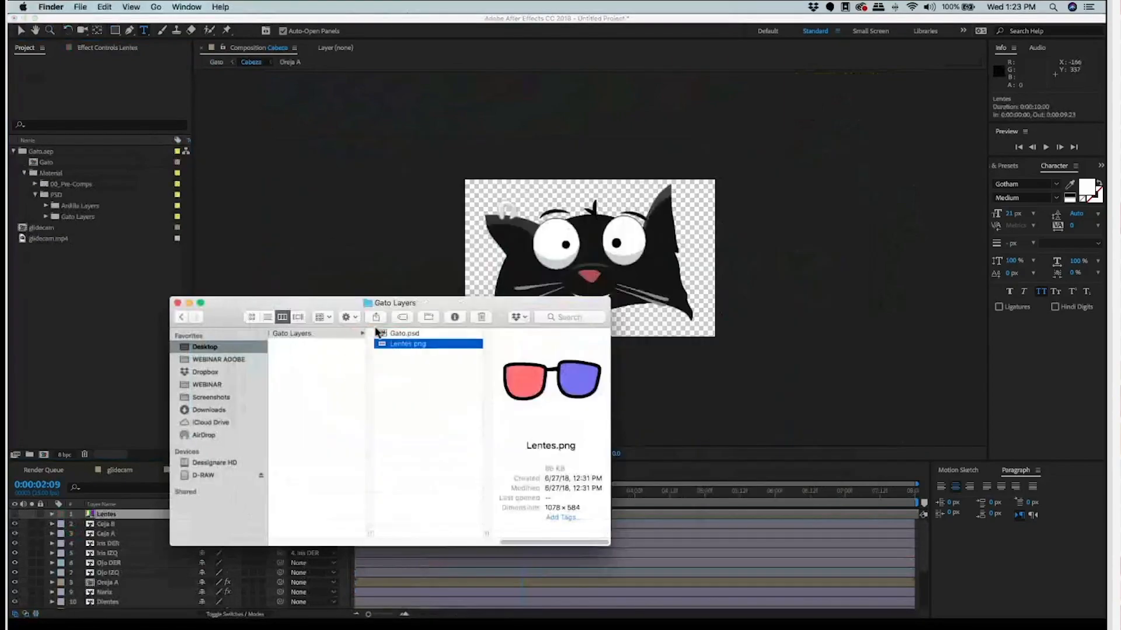
Step: Reveal the Cabeza composition's Lentes layer source in the project and start replacing that missing footage with a file
{"action": "left_click", "coordinate": [112, 518]}
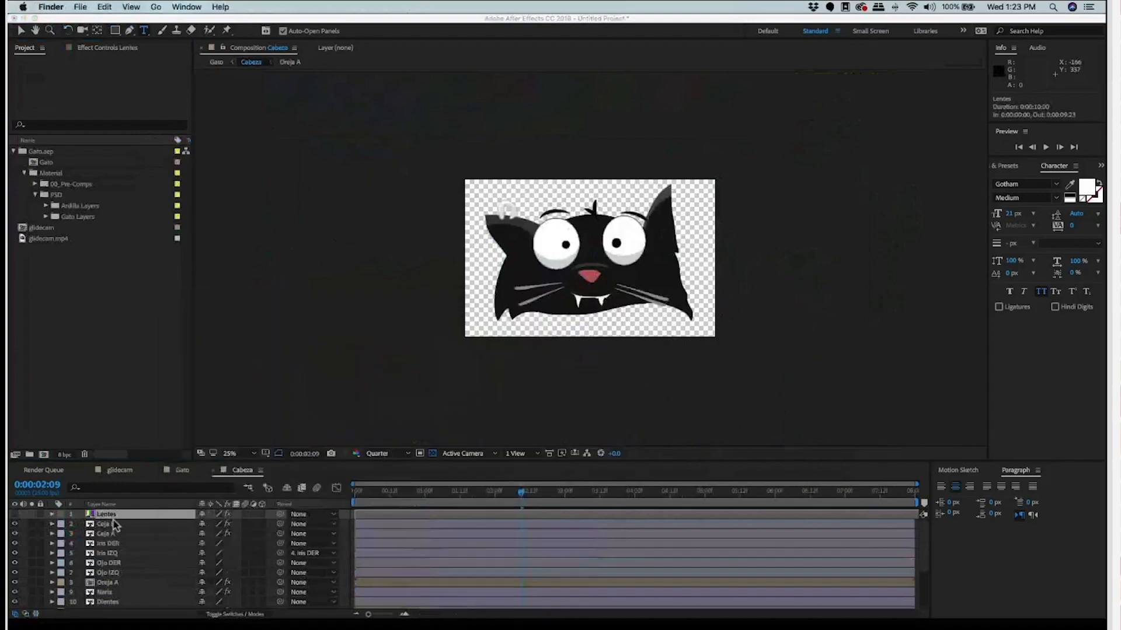
{"action": "right_click", "coordinate": [83, 516]}
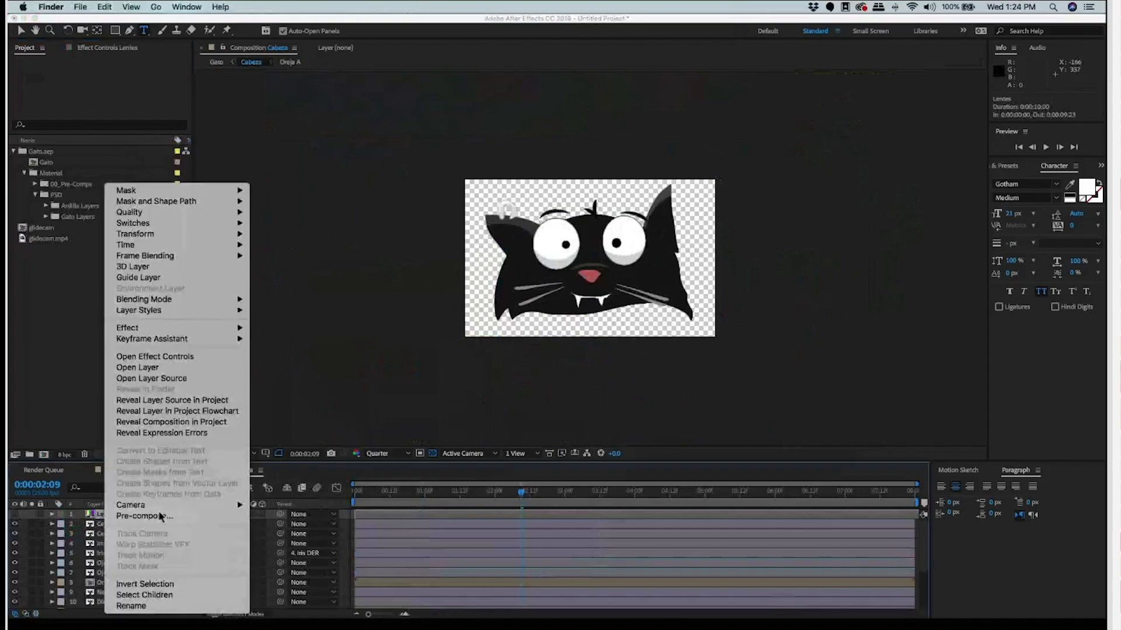
{"action": "left_click", "coordinate": [87, 531]}
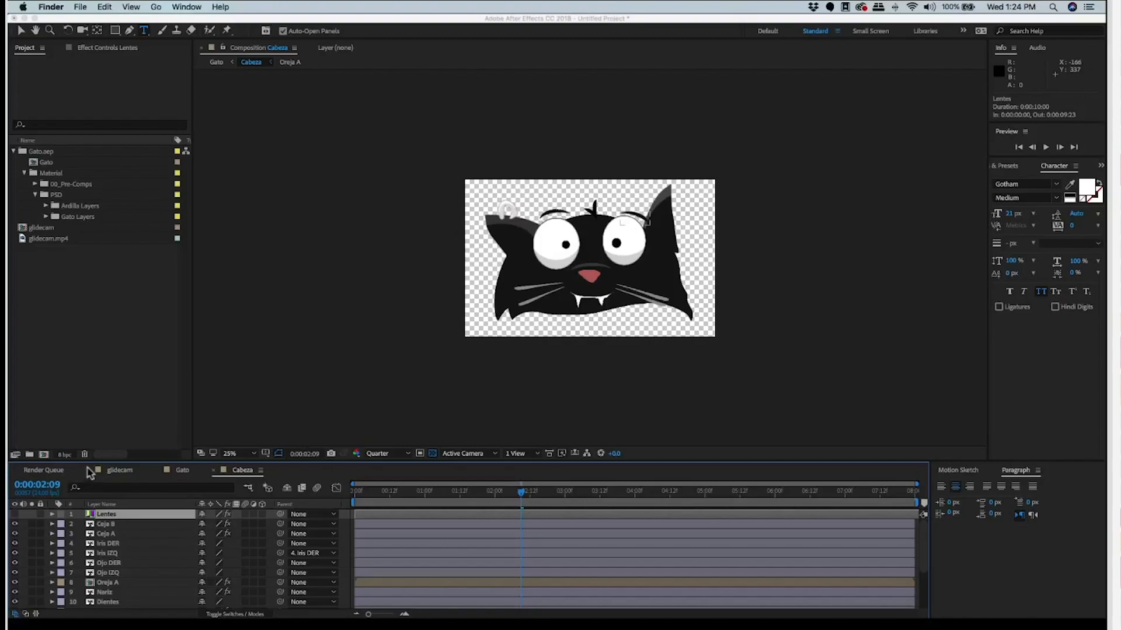
{"action": "right_click", "coordinate": [102, 515]}
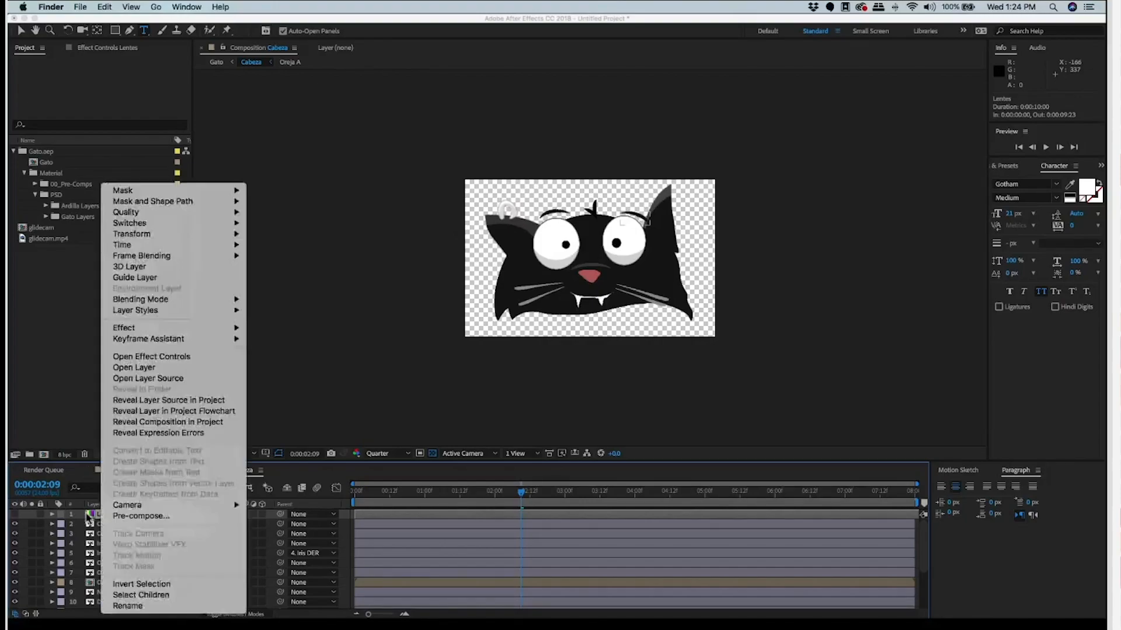
{"action": "left_click", "coordinate": [173, 402]}
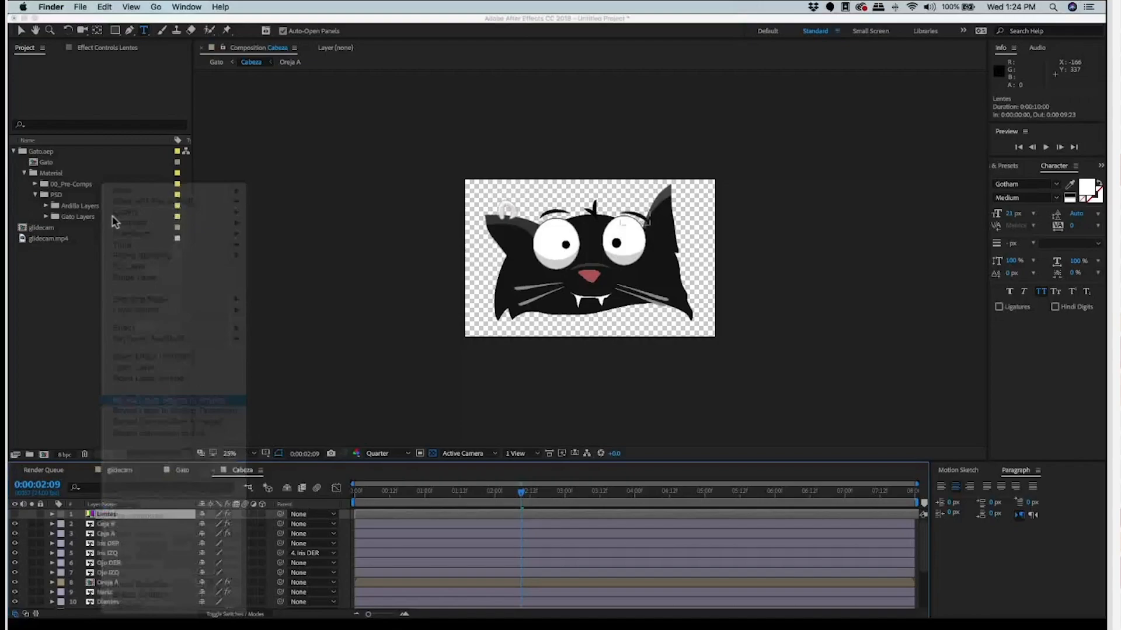
{"action": "right_click", "coordinate": [90, 230]}
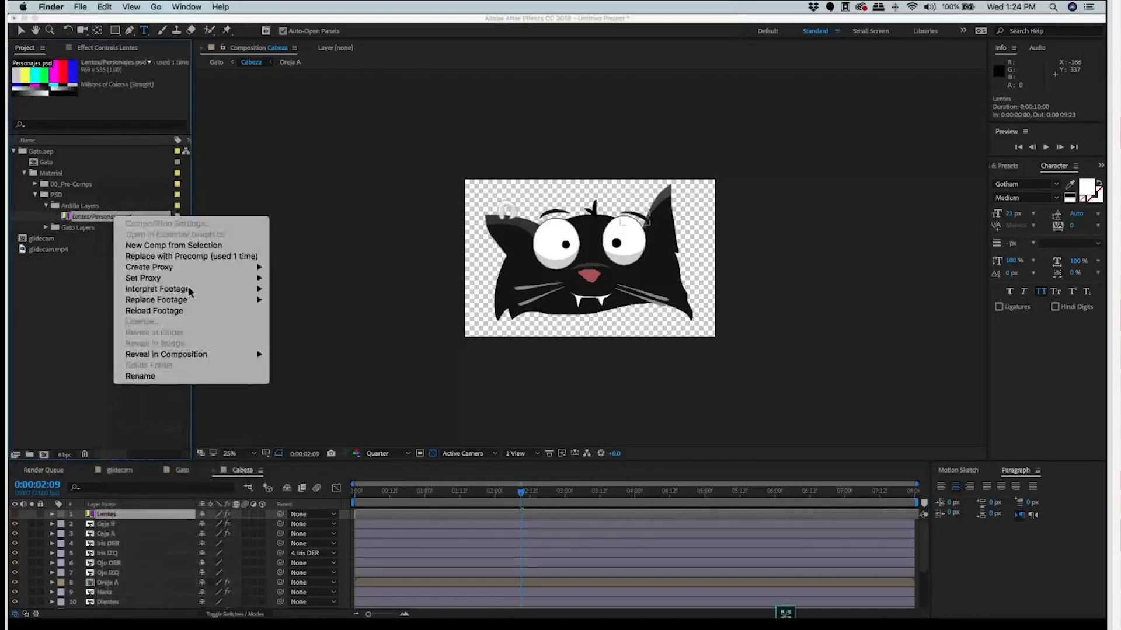
{"action": "mouse_move", "coordinate": [190, 290]}
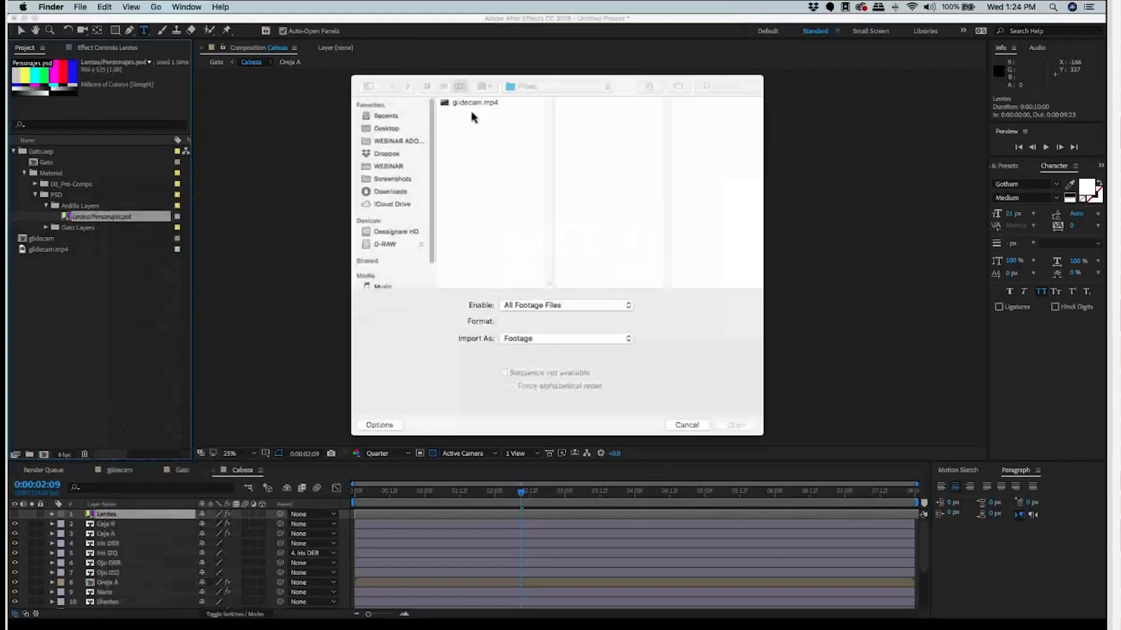
{"action": "left_click", "coordinate": [386, 153]}
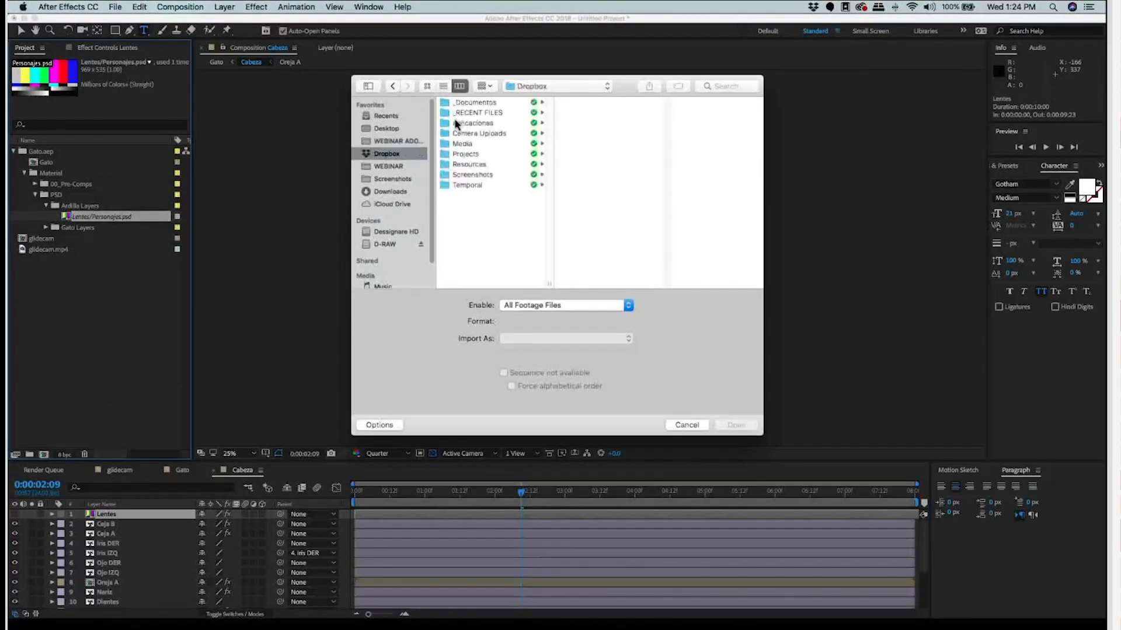
{"action": "left_click", "coordinate": [476, 102]}
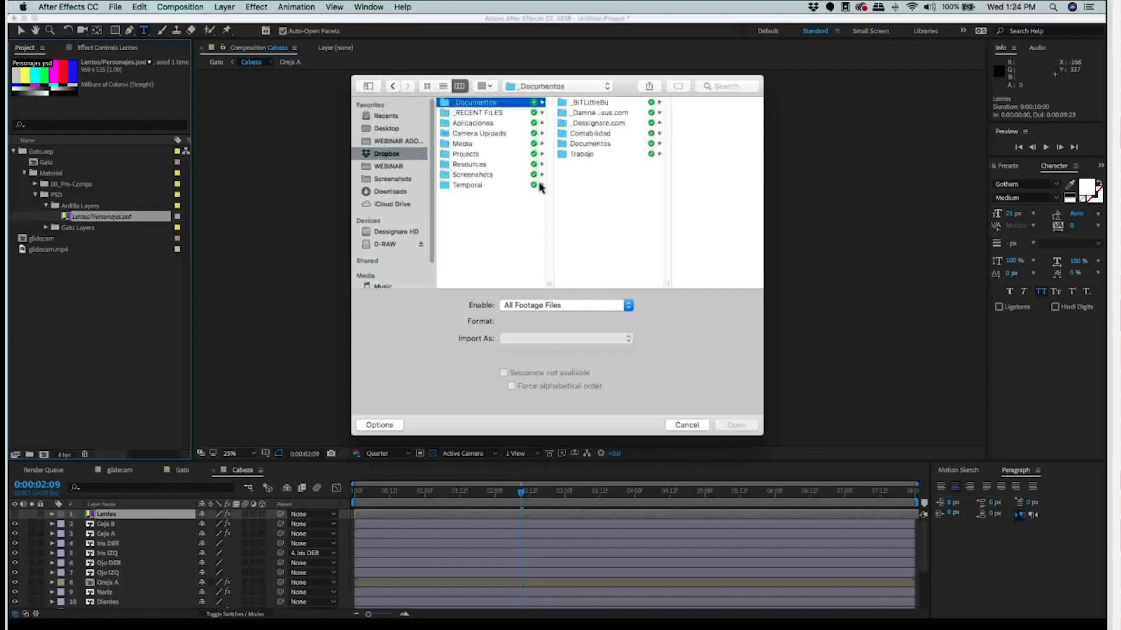
{"action": "left_click", "coordinate": [377, 139]}
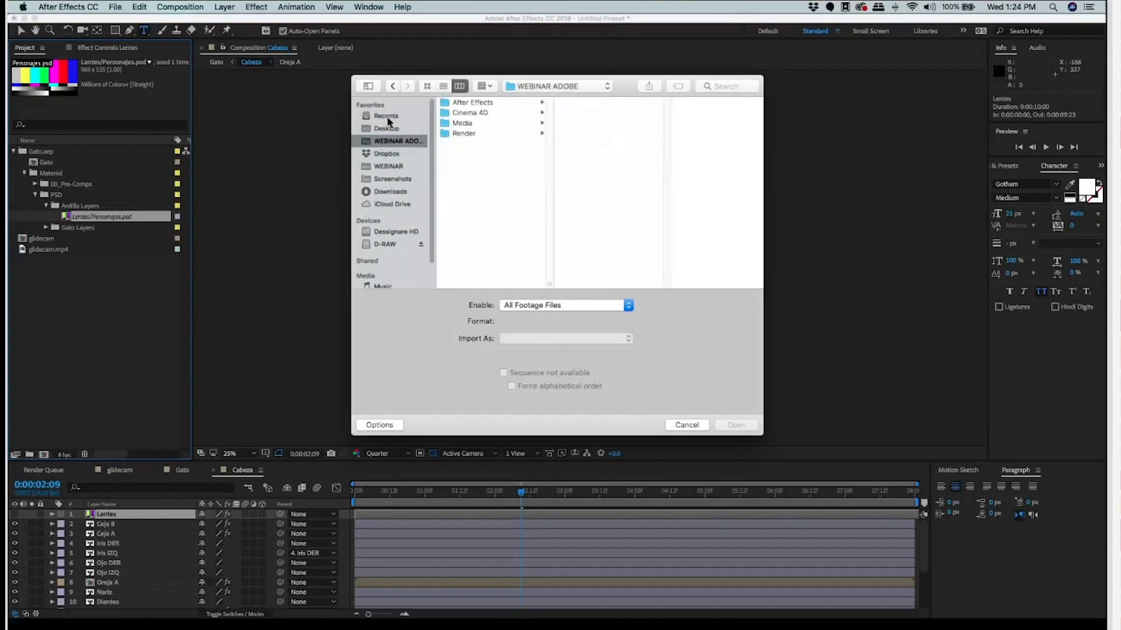
Step: Choose Lentes.png in Personaje Animado's Gato Layers folder, under WEBINAR ADOBE on the Desktop, as the replacement footage
{"action": "left_click", "coordinate": [388, 127]}
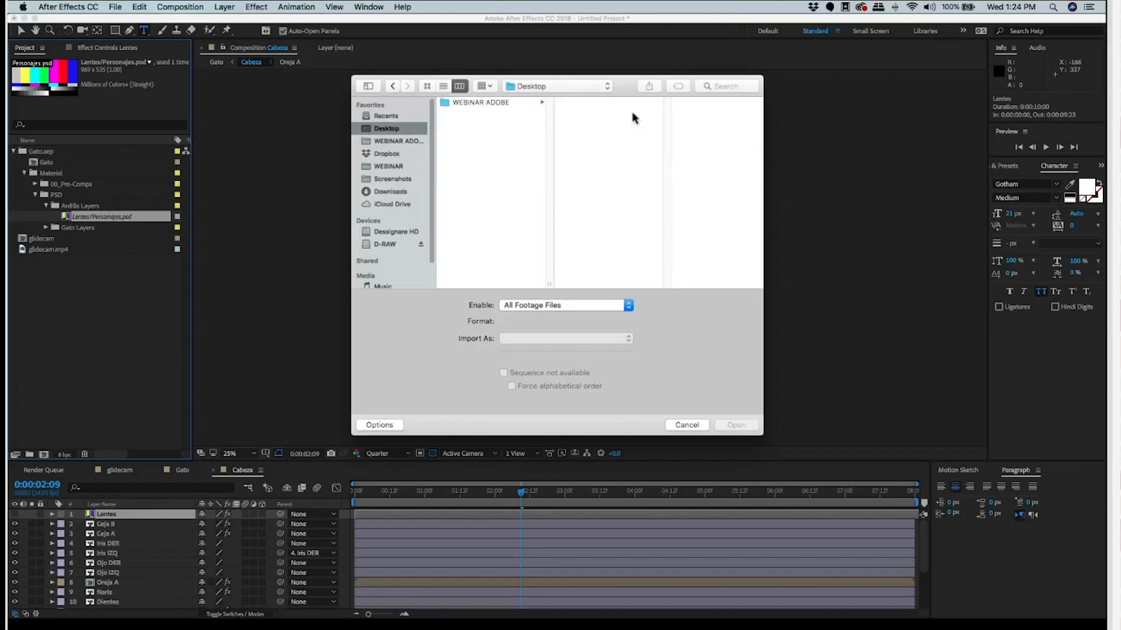
{"action": "key", "text": "Right"}
{"action": "key", "text": "Right"}
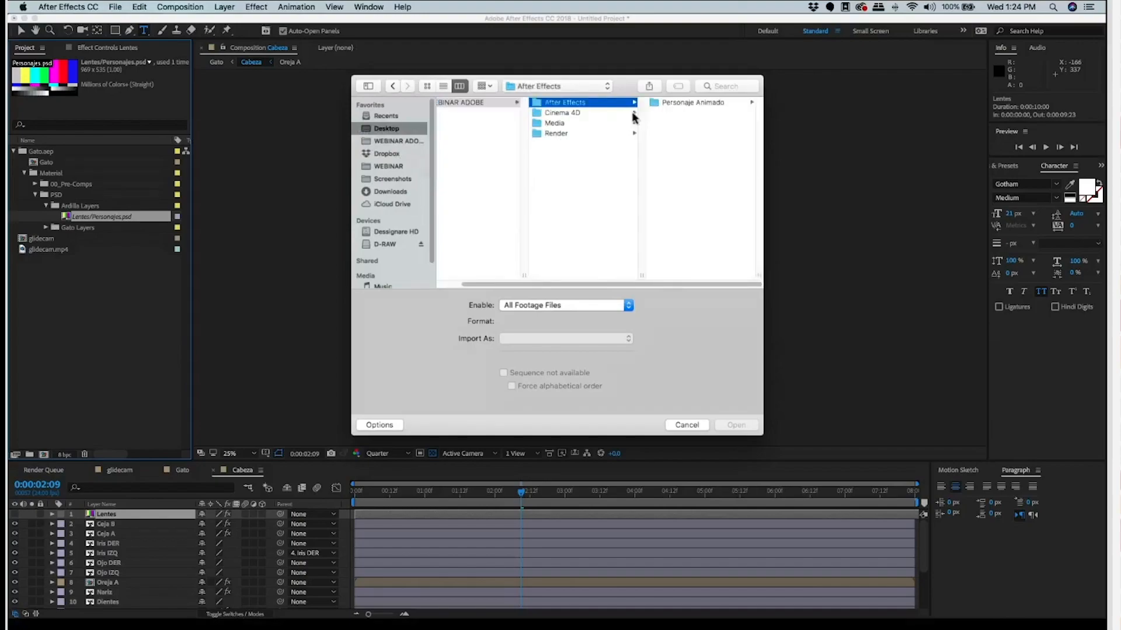
{"action": "key", "text": "Right"}
{"action": "key", "text": "Right"}
{"action": "key", "text": "Right"}
{"action": "key", "text": "Right"}
{"action": "key", "text": "Right"}
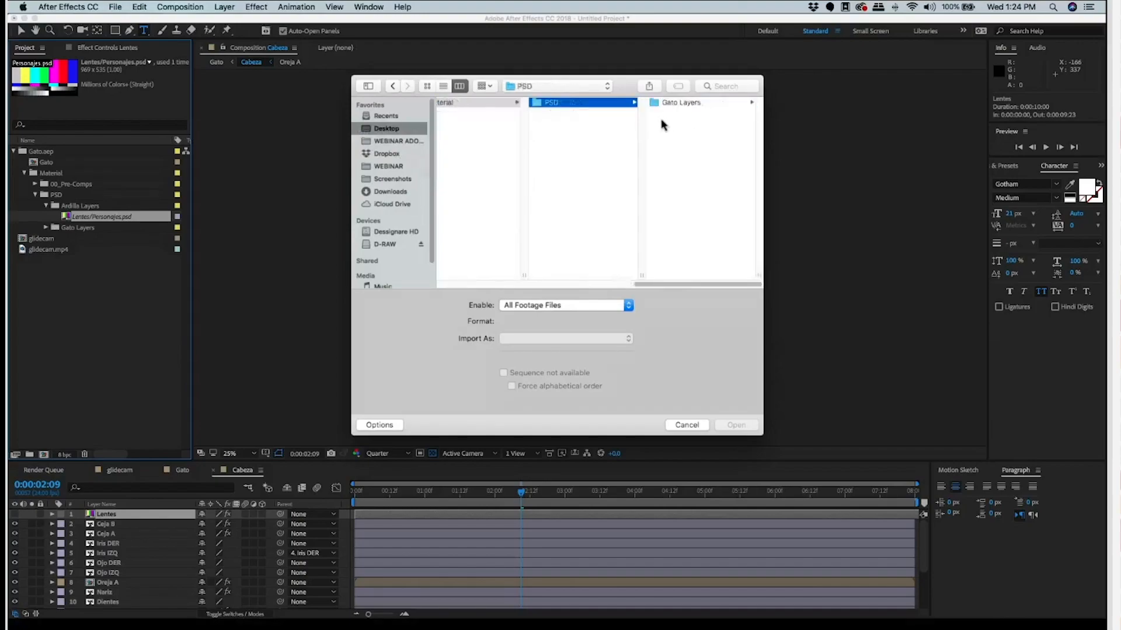
{"action": "right_click", "coordinate": [671, 112]}
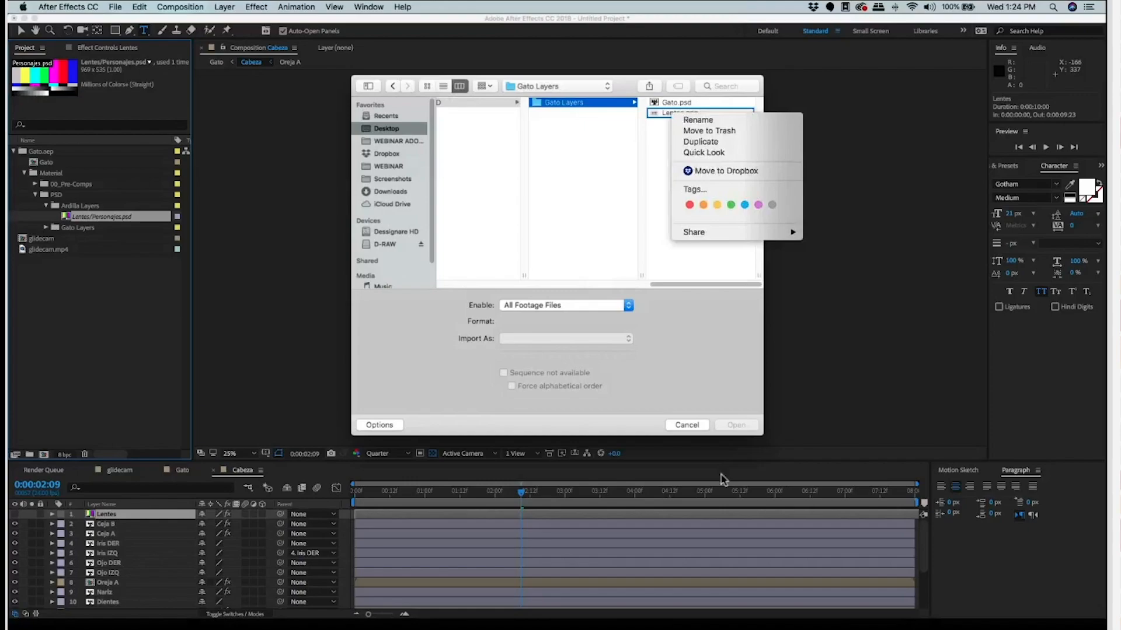
{"action": "key", "text": "Escape"}
{"action": "left_click", "coordinate": [680, 113]}
{"action": "key", "text": "Return"}
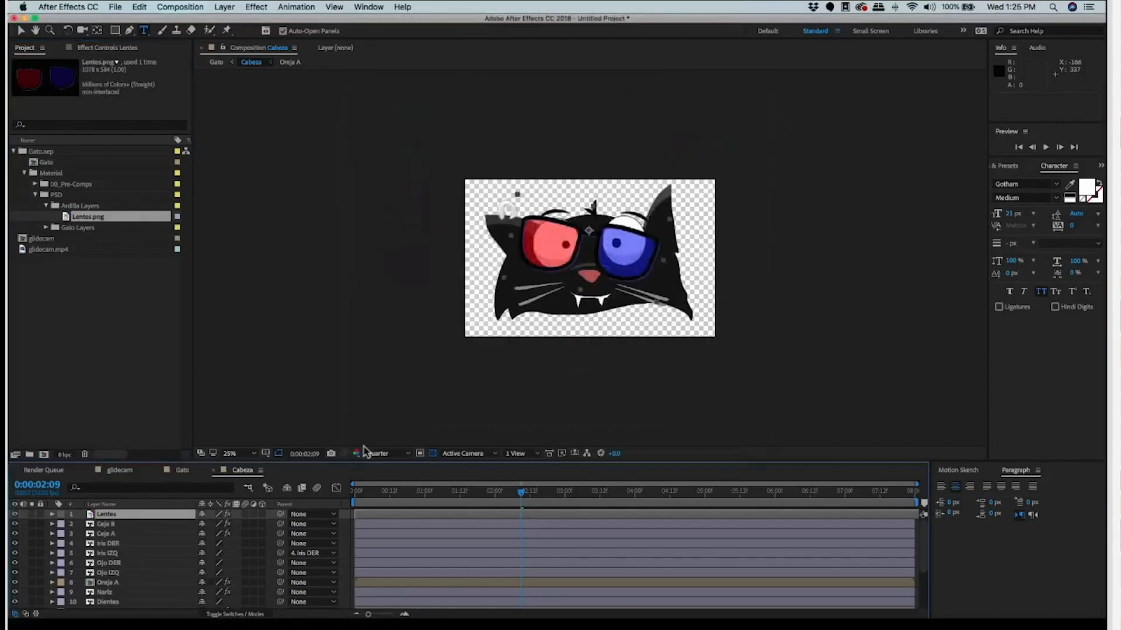
Step: Switch to the main Gato composition and play the cat's animation from the first frame
{"action": "key", "text": "shift+Escape"}
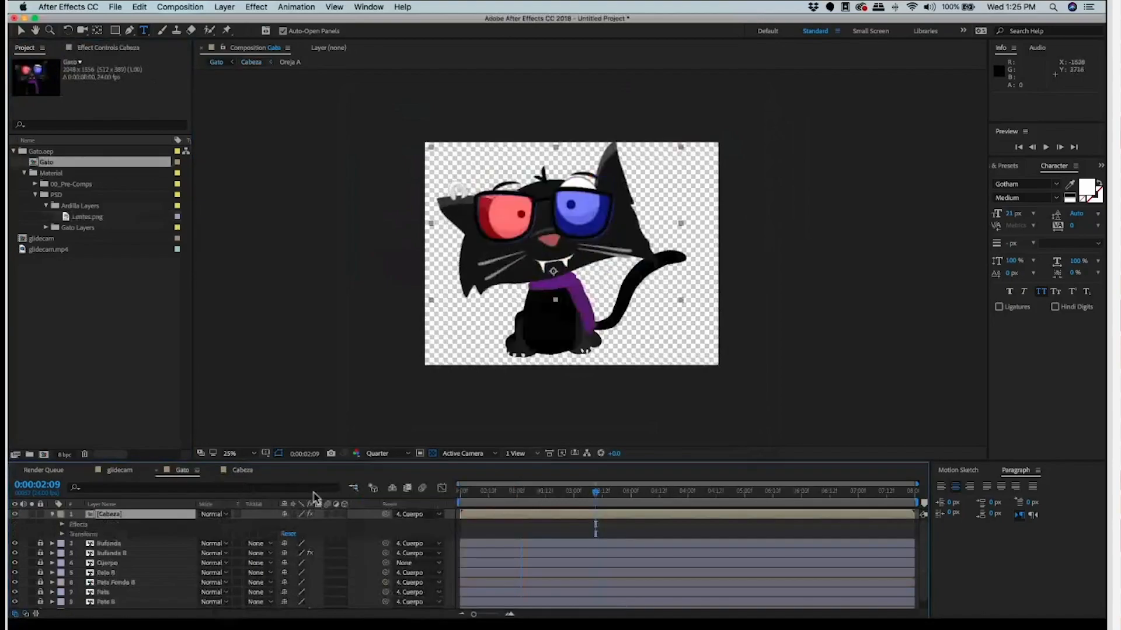
{"action": "key", "text": "Home"}
{"action": "key", "text": "space"}
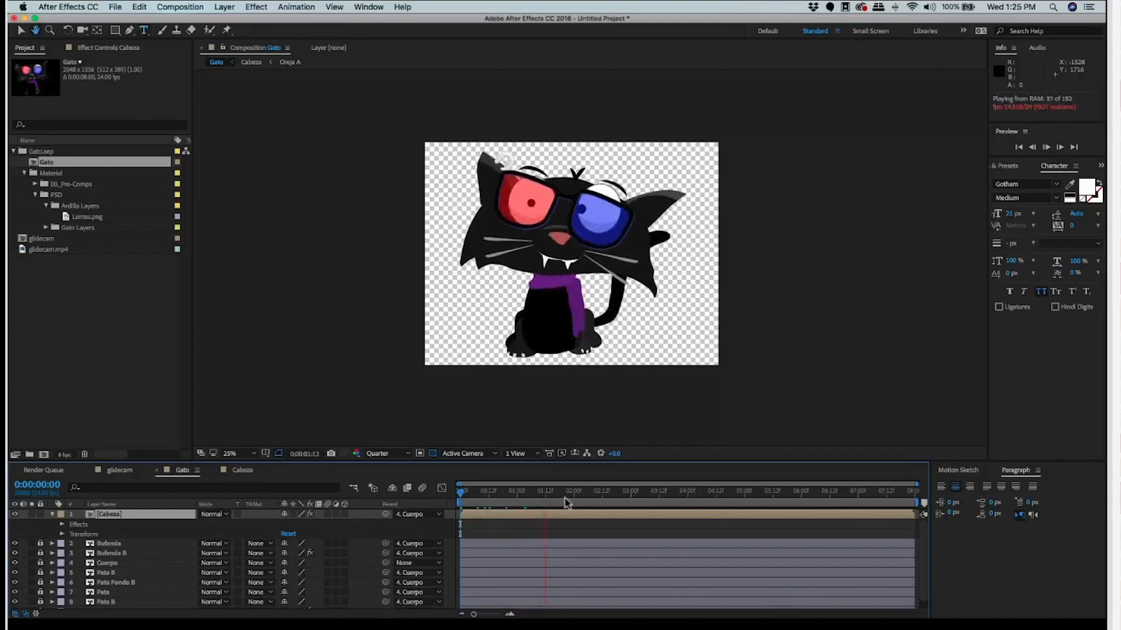
{"action": "key", "text": "space"}
{"action": "key", "text": "n"}
{"action": "key", "text": "space"}
Step: Open the glidecam composition, add the Gato composition above the WEBINAR text layer, and reveal its Scale property
{"action": "double_click", "coordinate": [44, 239]}
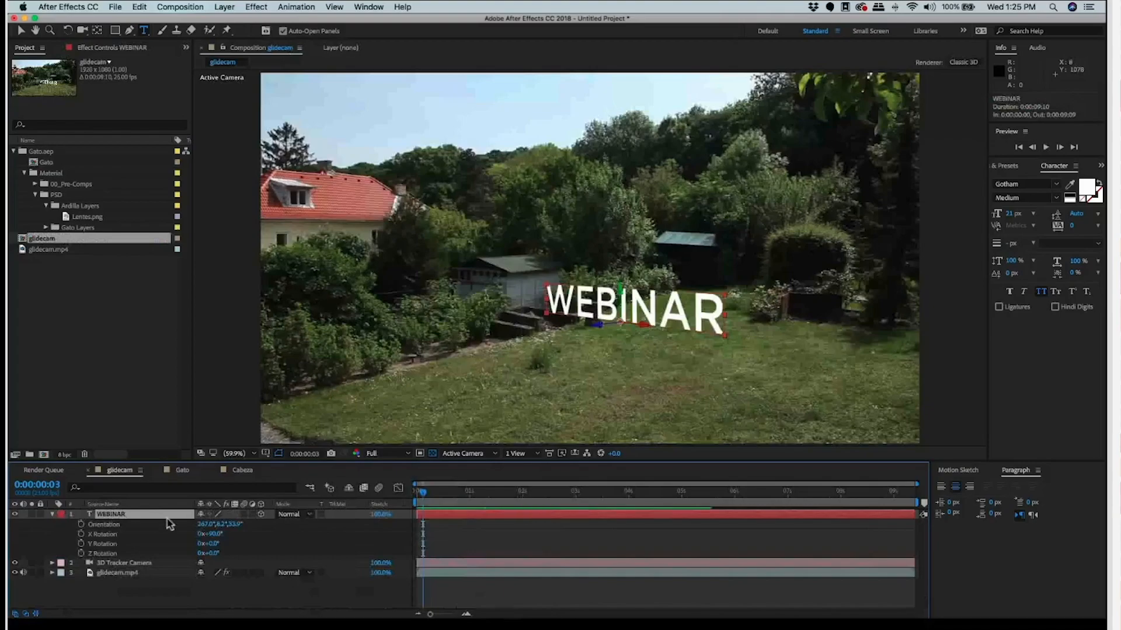
{"action": "left_click_drag", "start_coordinate": [46, 162], "coordinate": [182, 529]}
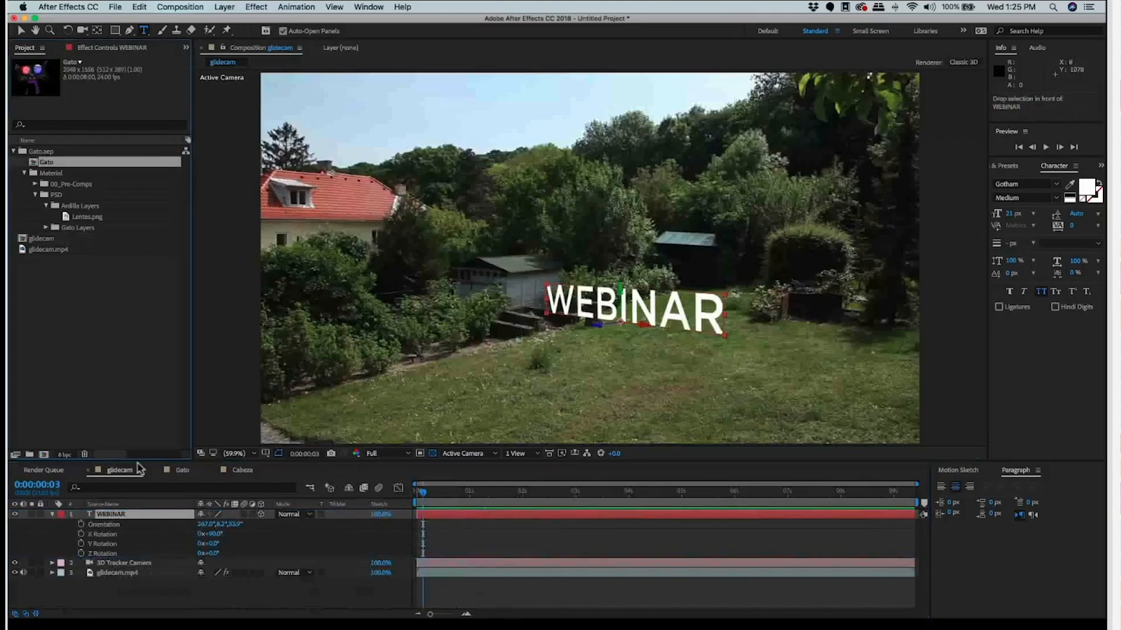
{"action": "key", "text": "s"}
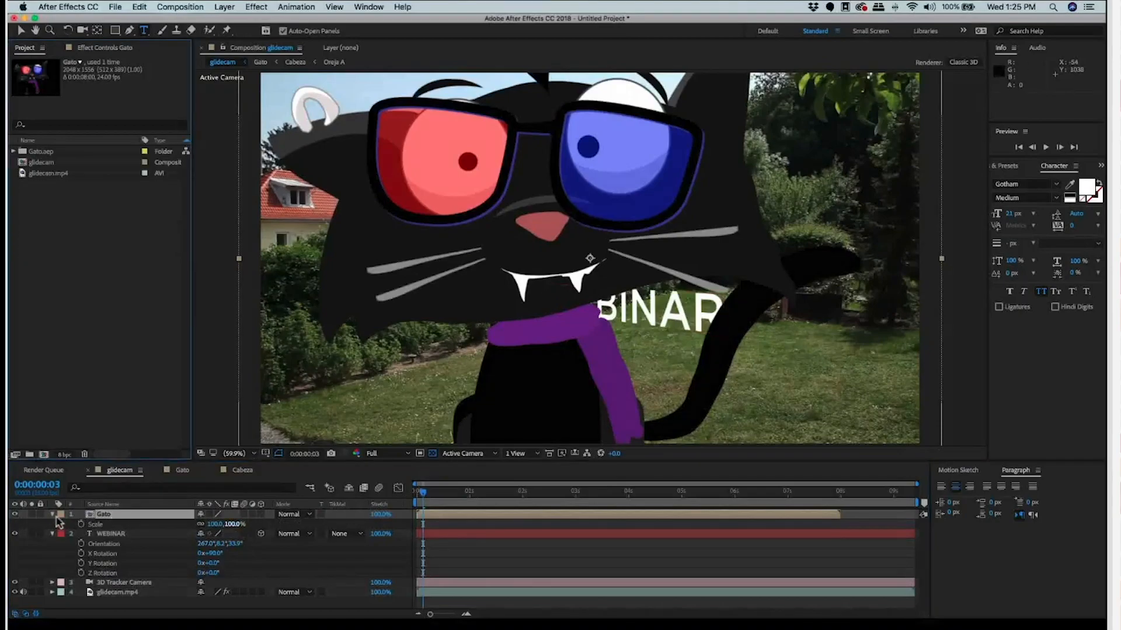
Step: Collapse the WEBINAR layer's properties, make the Gato layer 3D, and reveal its orientation and rotation alongside the scale
{"action": "left_click", "coordinate": [118, 506]}
{"action": "key", "text": "r"}
{"action": "left_click", "coordinate": [171, 513]}
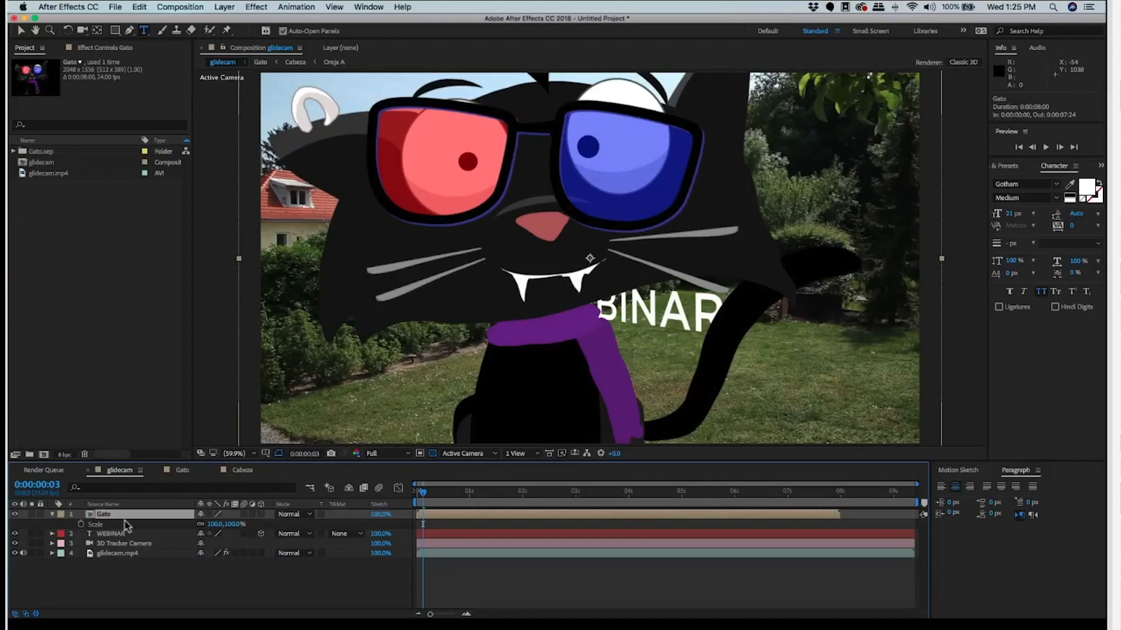
{"action": "key", "text": "super+v"}
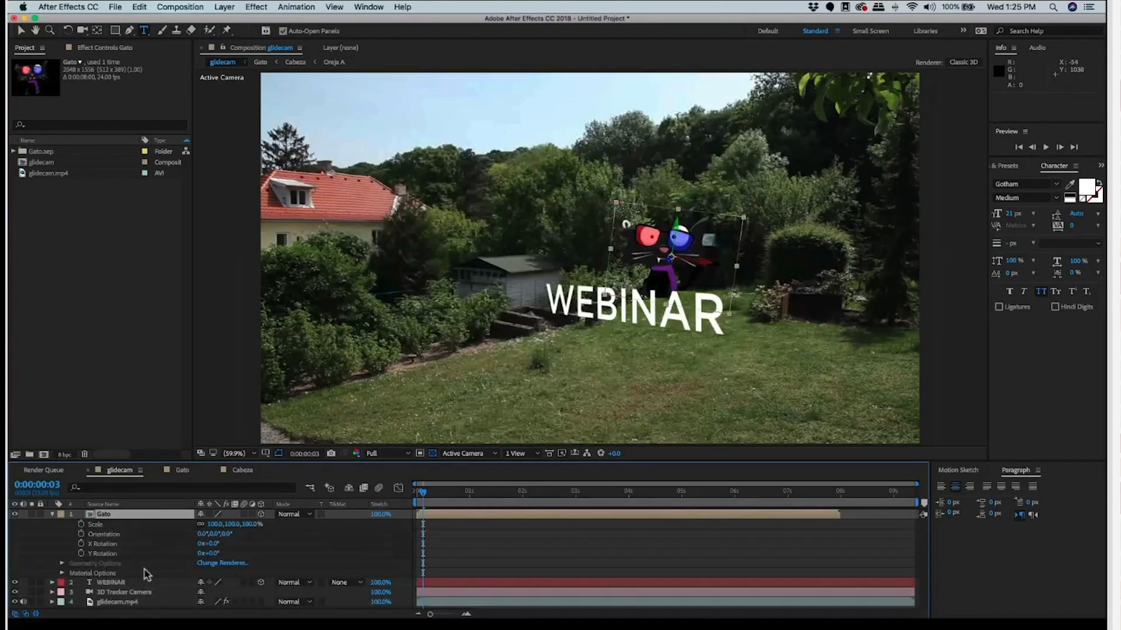
Step: Select the WEBINAR text layer, then the 3D Tracker Camera layer, and reveal the camera's Position property
{"action": "left_click", "coordinate": [116, 583]}
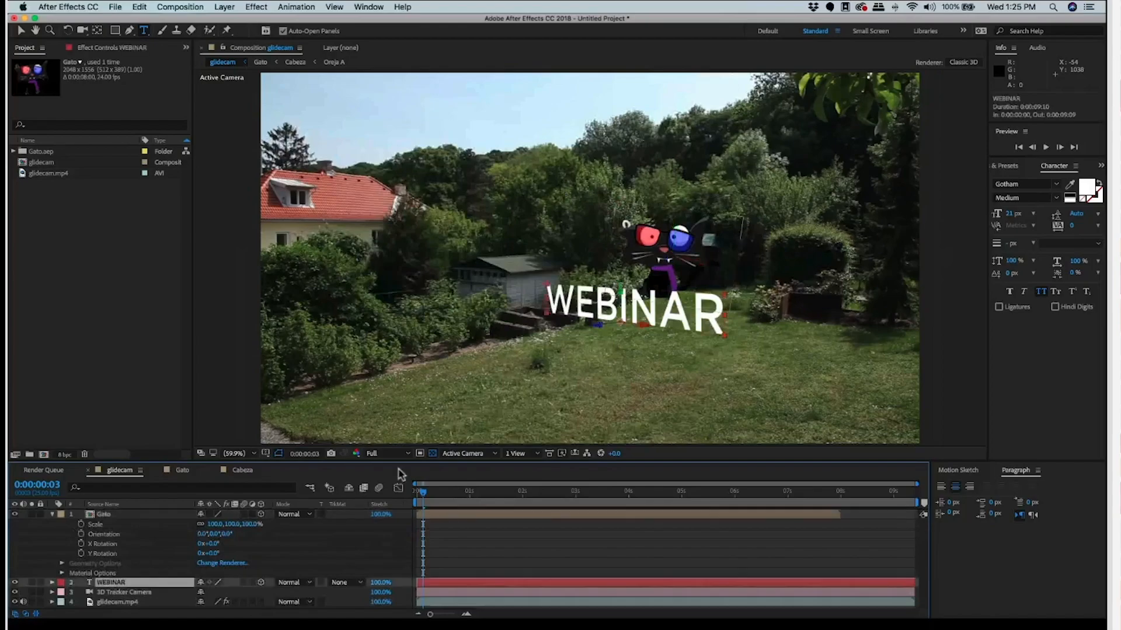
{"action": "left_click", "coordinate": [114, 592]}
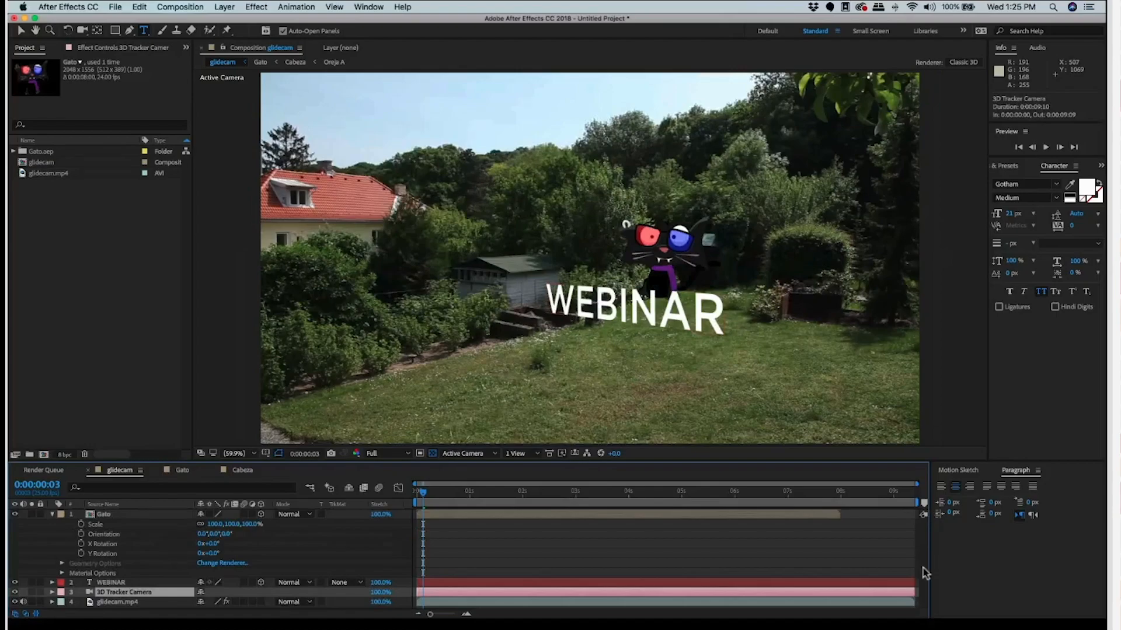
{"action": "key", "text": "p"}
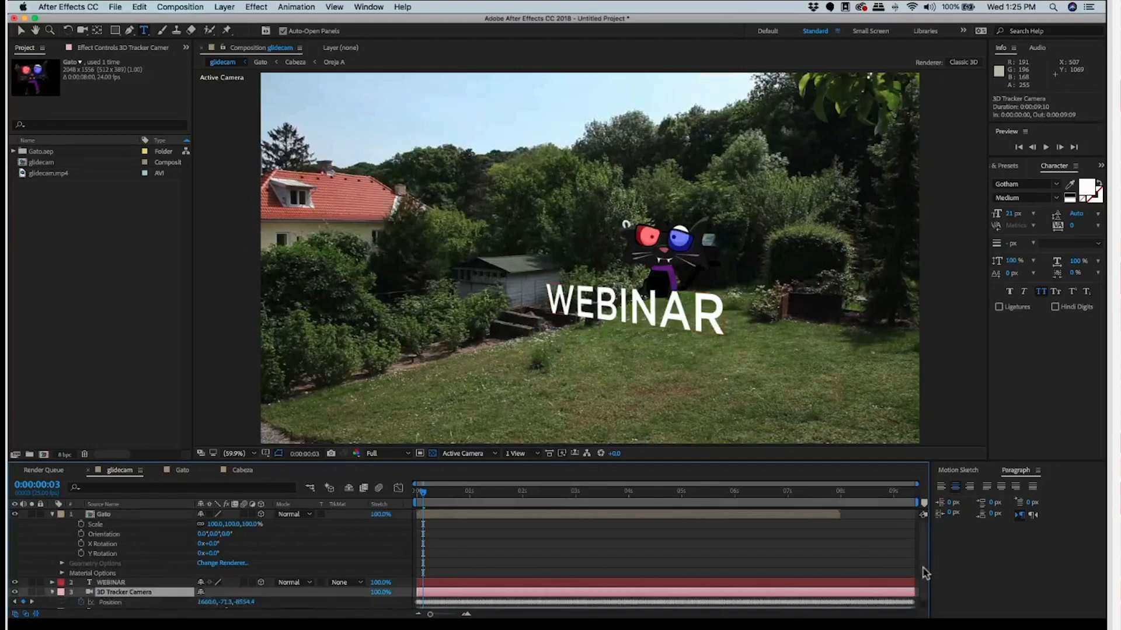
{"action": "scroll", "coordinate": [106, 606], "scroll_direction": "down", "scroll_amount": 1}
Step: Select the 3D Camera Tracker effect on glidecam.mp4 and create a solid from the track target lying flat on the lawn below the WEBINAR text
{"action": "left_click", "coordinate": [106, 605]}
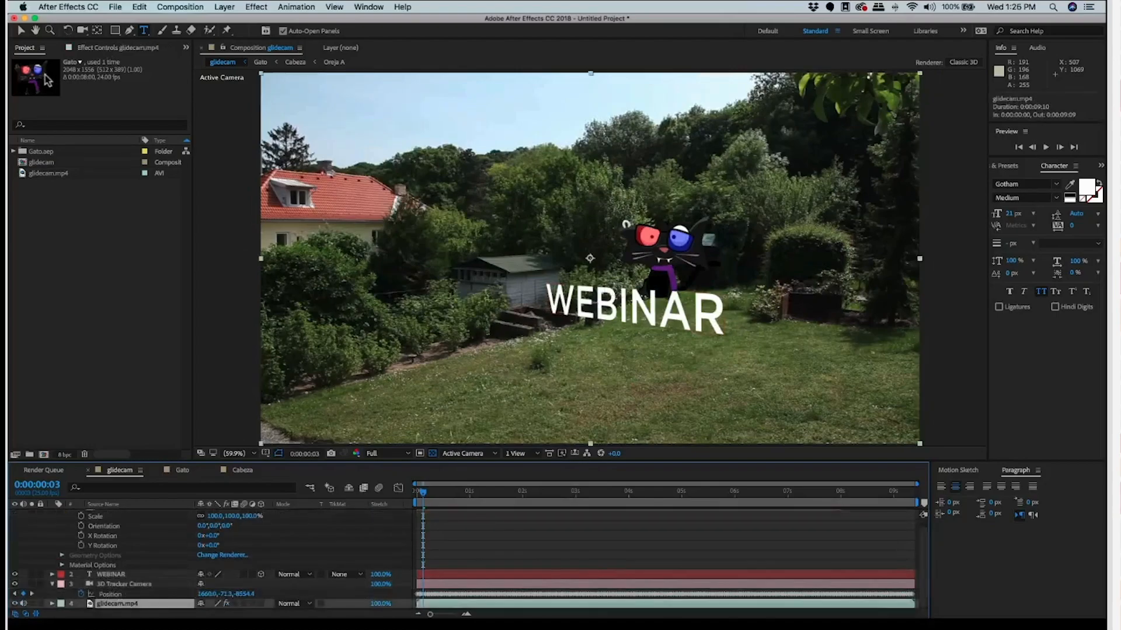
{"action": "key", "text": "F3"}
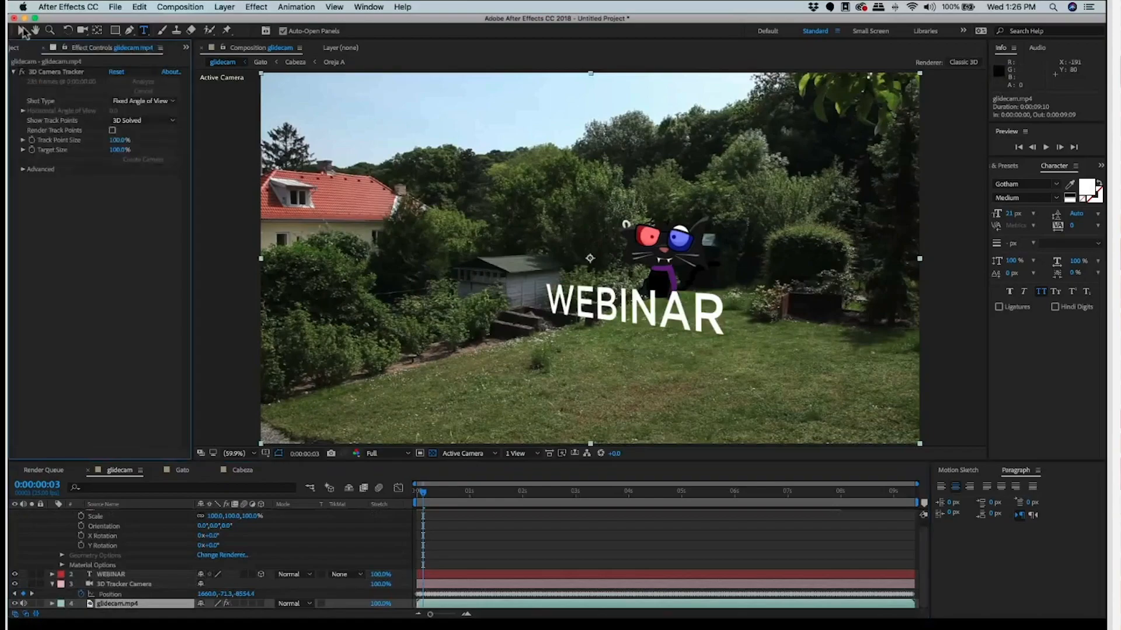
{"action": "left_click", "coordinate": [56, 72]}
{"action": "key", "text": "Return"}
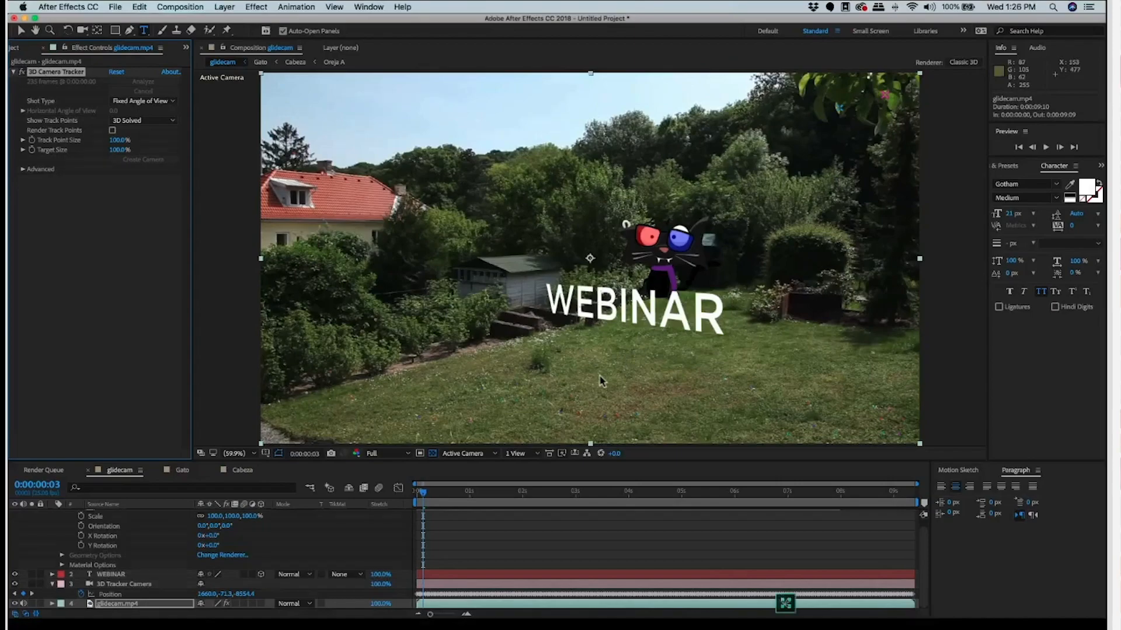
{"action": "key", "text": "v"}
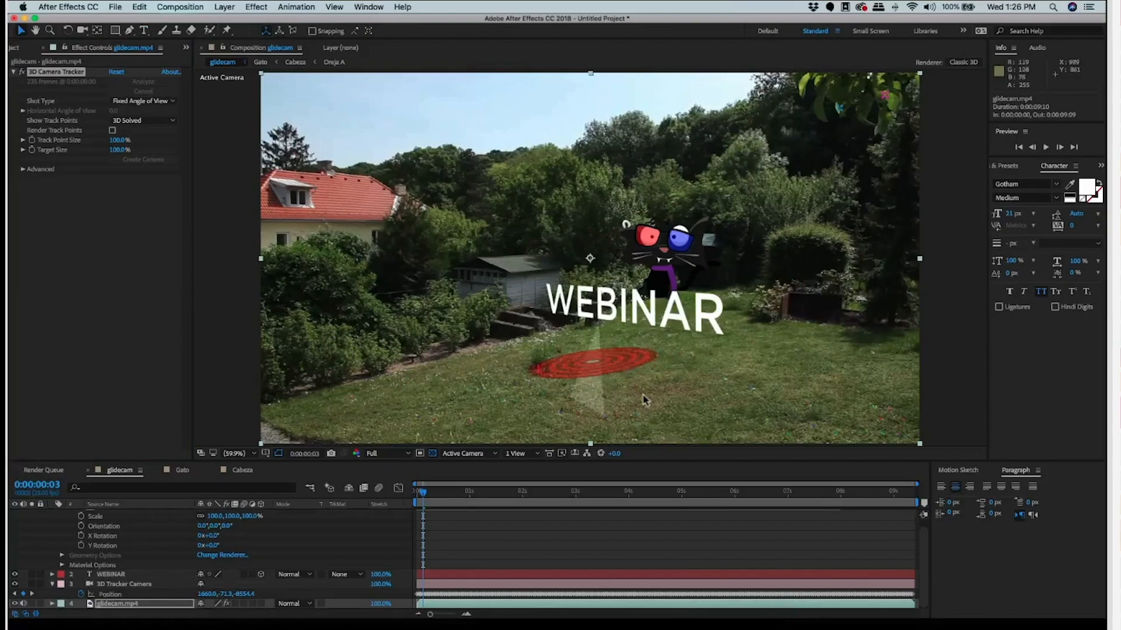
{"action": "right_click", "coordinate": [610, 368]}
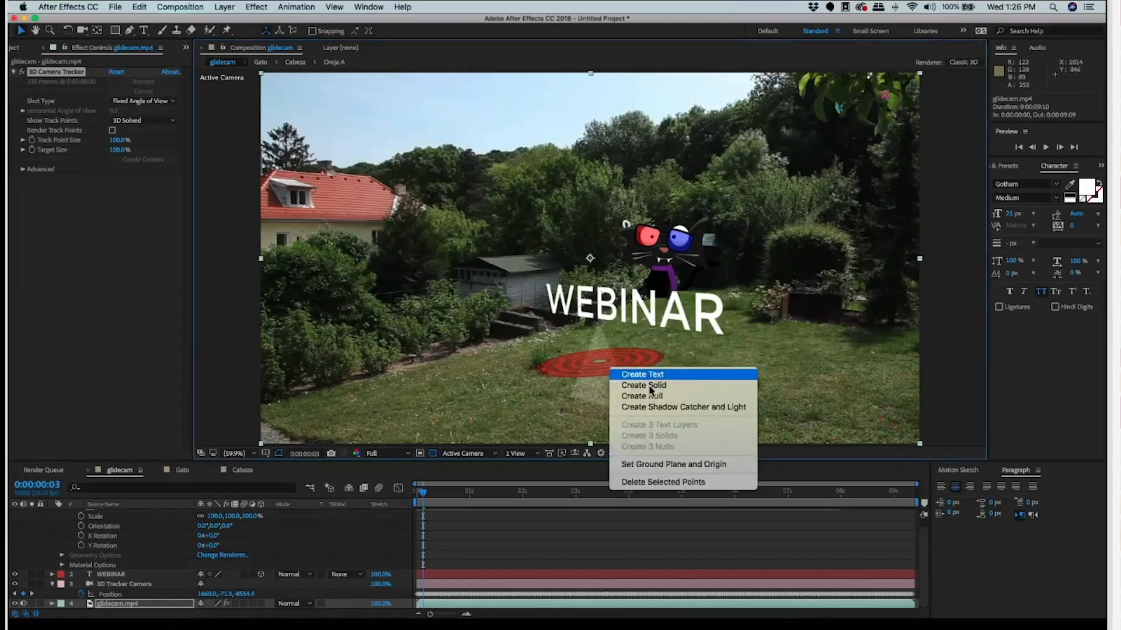
{"action": "left_click", "coordinate": [651, 386]}
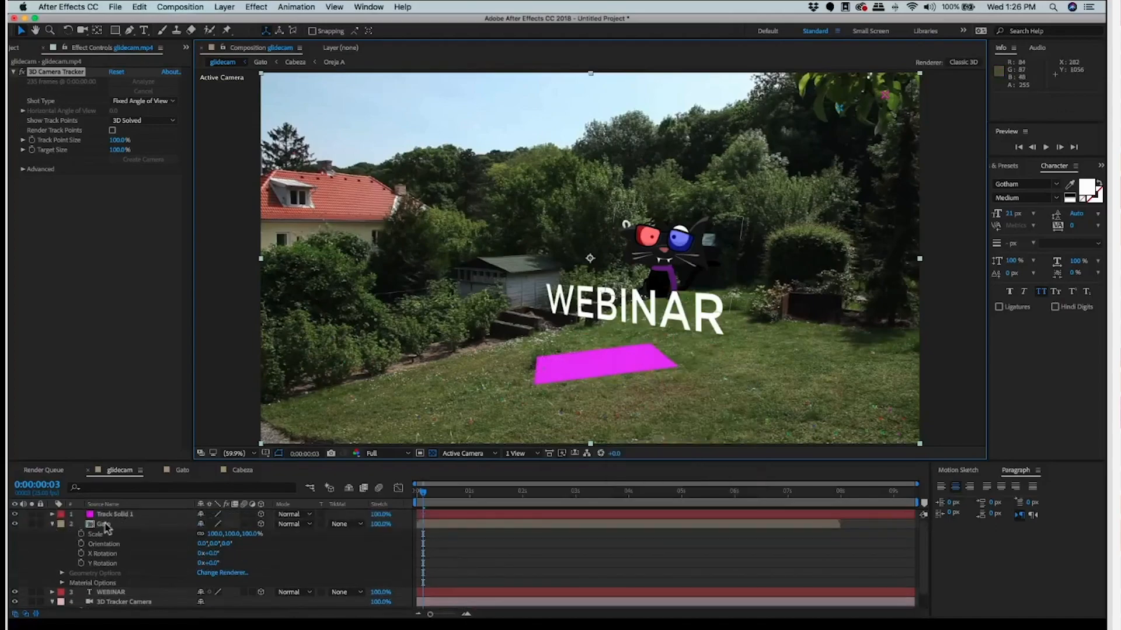
Step: Collapse the Gato layer's properties and copy the track solid's Position onto the Gato layer
{"action": "left_click", "coordinate": [52, 524]}
{"action": "left_click", "coordinate": [158, 515]}
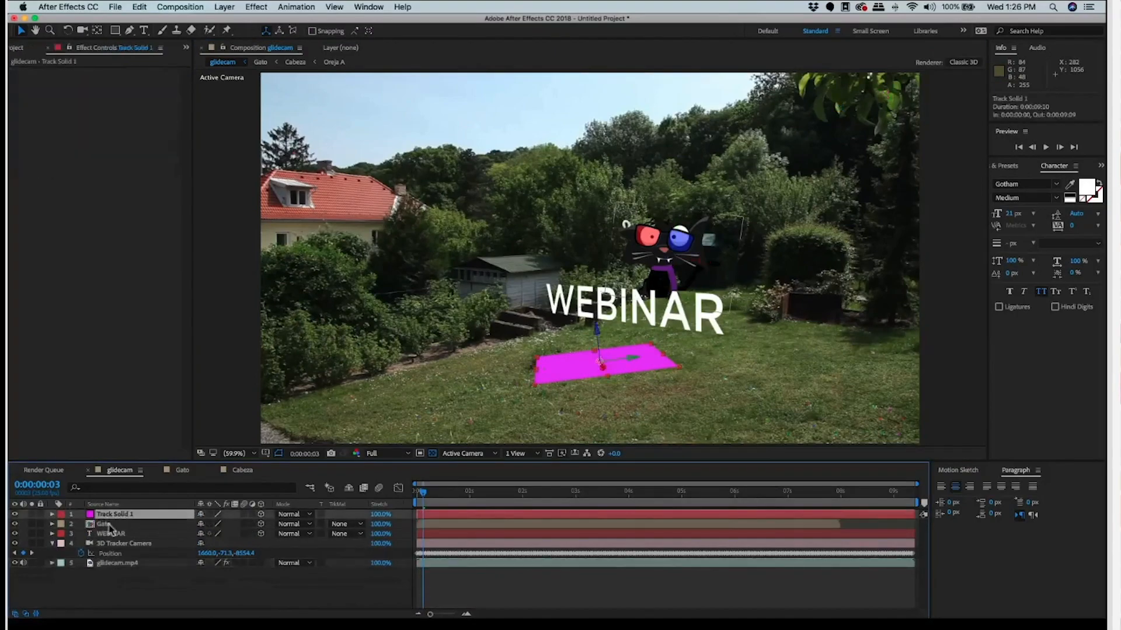
{"action": "key", "text": "p"}
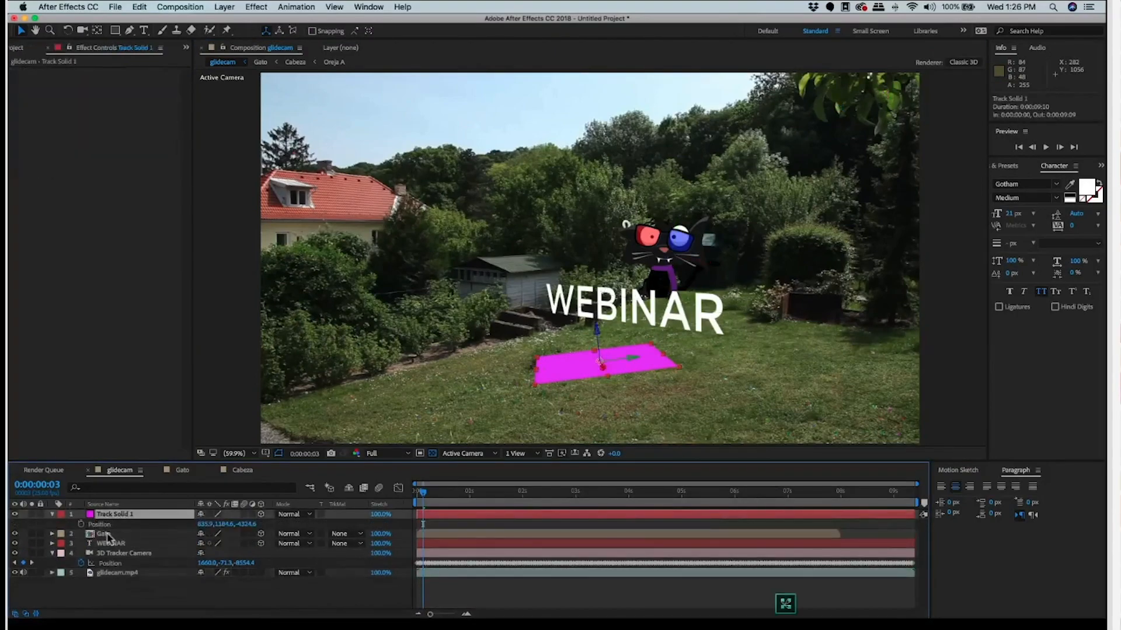
{"action": "left_click", "coordinate": [106, 535]}
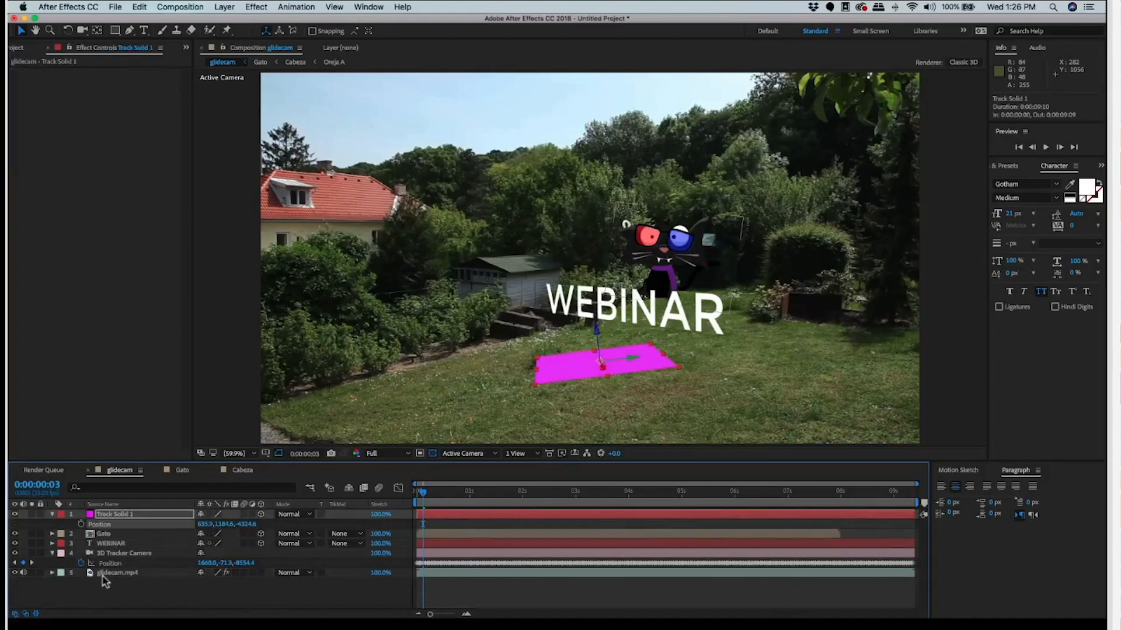
{"action": "key", "text": "super+v"}
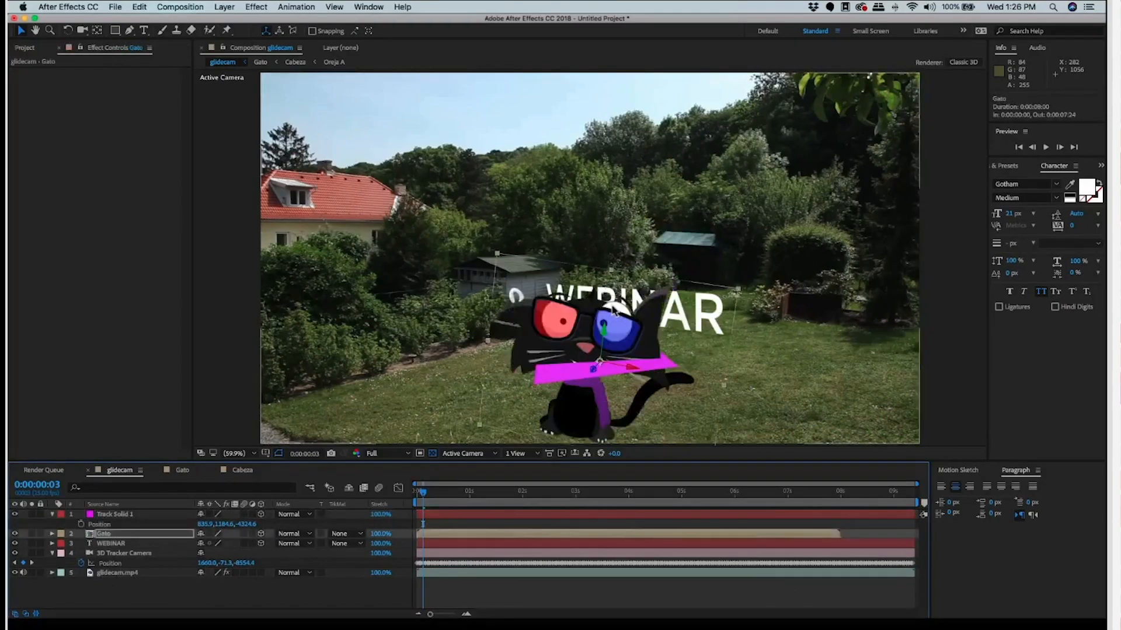
Step: Raise the cat until its feet rest on the magenta solid and place its anchor point at its feet
{"action": "mouse_move", "coordinate": [615, 311]}
{"action": "left_mouse_down"}
{"action": "mouse_move", "coordinate": [634, 117]}
{"action": "mouse_move", "coordinate": [615, 138]}
{"action": "mouse_move", "coordinate": [283, 157]}
{"action": "mouse_move", "coordinate": [94, 34]}
{"action": "mouse_move", "coordinate": [606, 271]}
{"action": "mouse_move", "coordinate": [615, 255]}
{"action": "mouse_move", "coordinate": [607, 304]}
{"action": "left_mouse_up"}
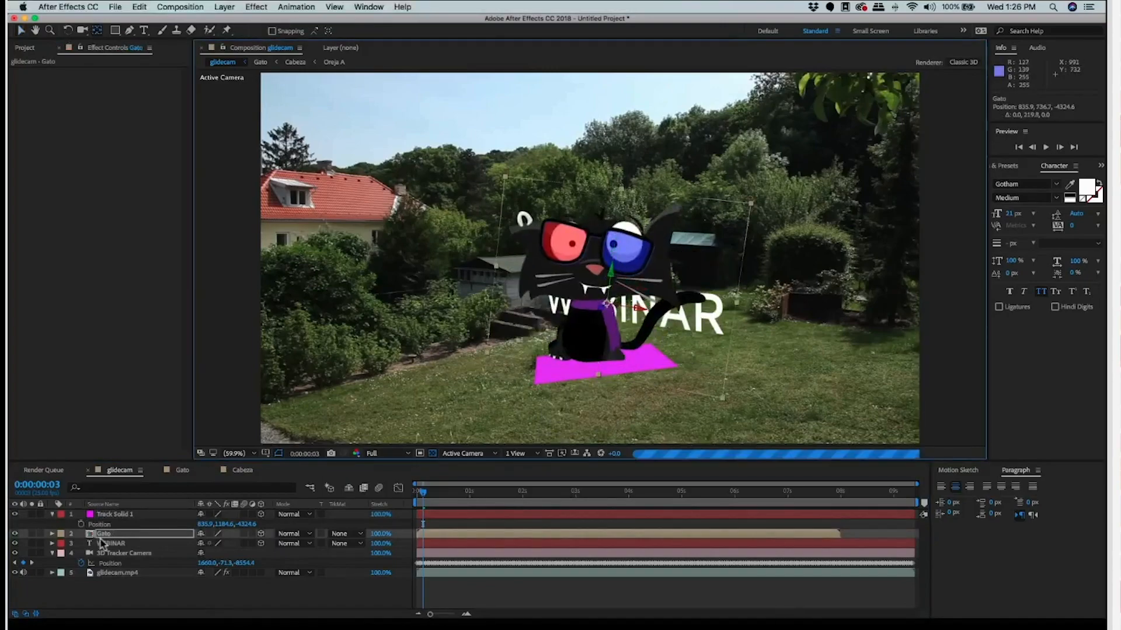
{"action": "left_click", "coordinate": [23, 32]}
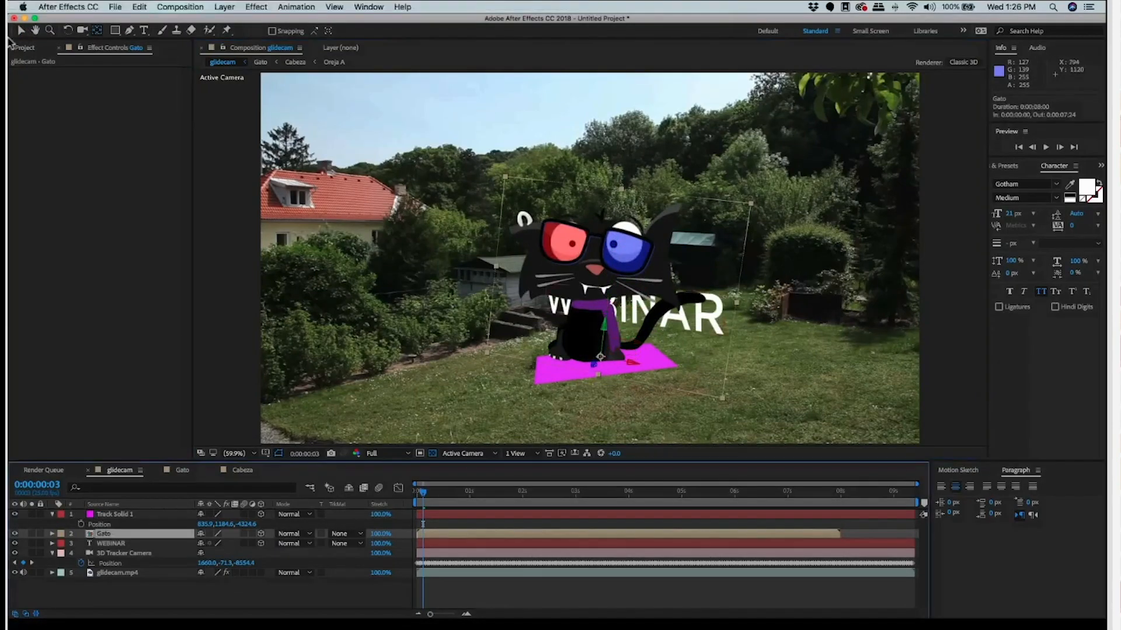
{"action": "key", "text": "v"}
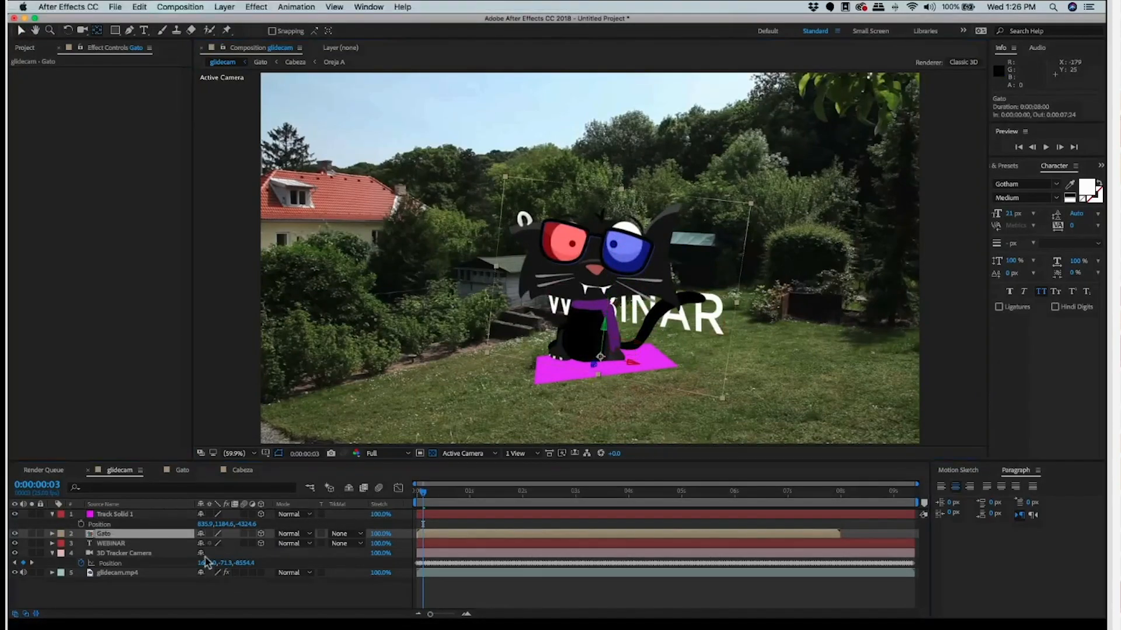
Step: Set the Gato layer's scale to 40%
{"action": "key", "text": "s"}
{"action": "left_click", "coordinate": [216, 543]}
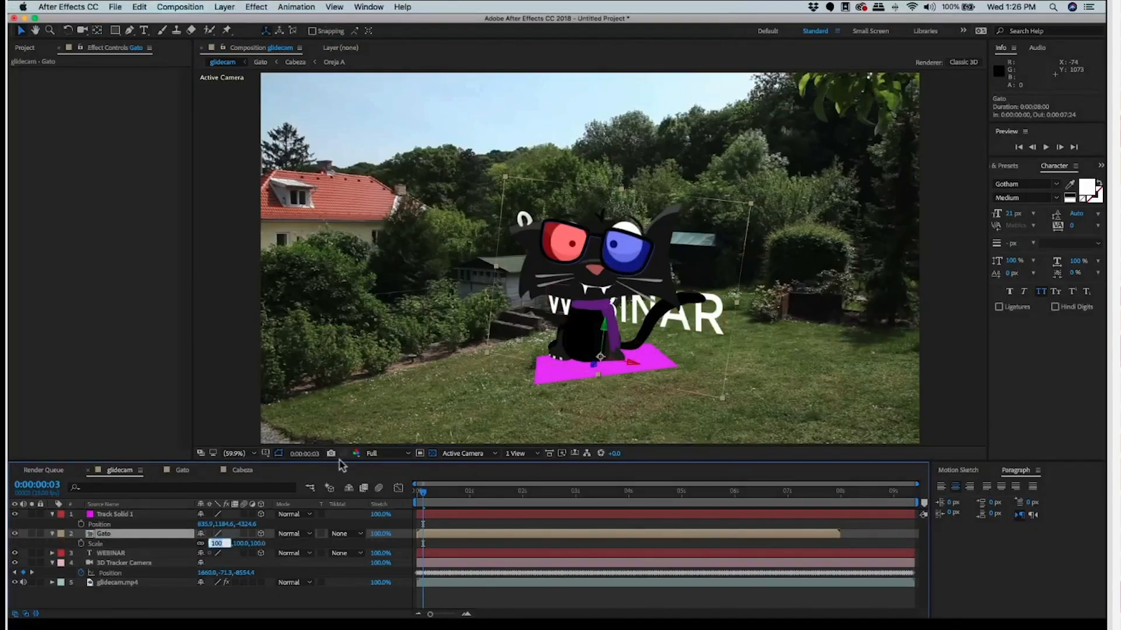
{"action": "type", "text": "40"}
{"action": "key", "text": "Return"}
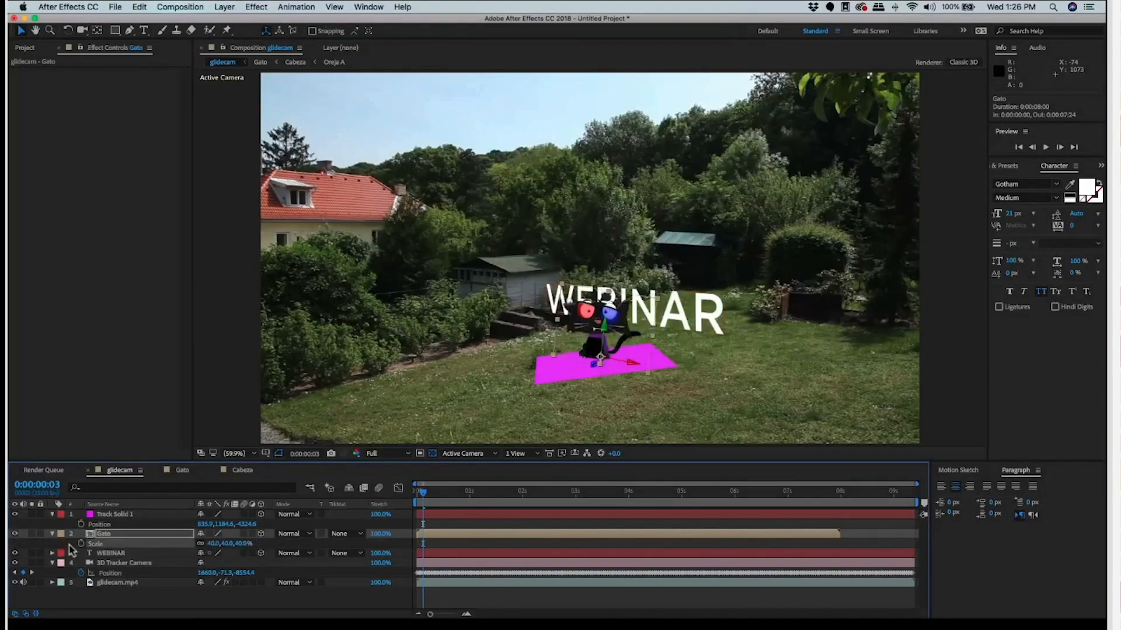
Step: Hide the track solid and preview the cat in the footage over a work area shortened to about 2.5 seconds
{"action": "key", "text": "space"}
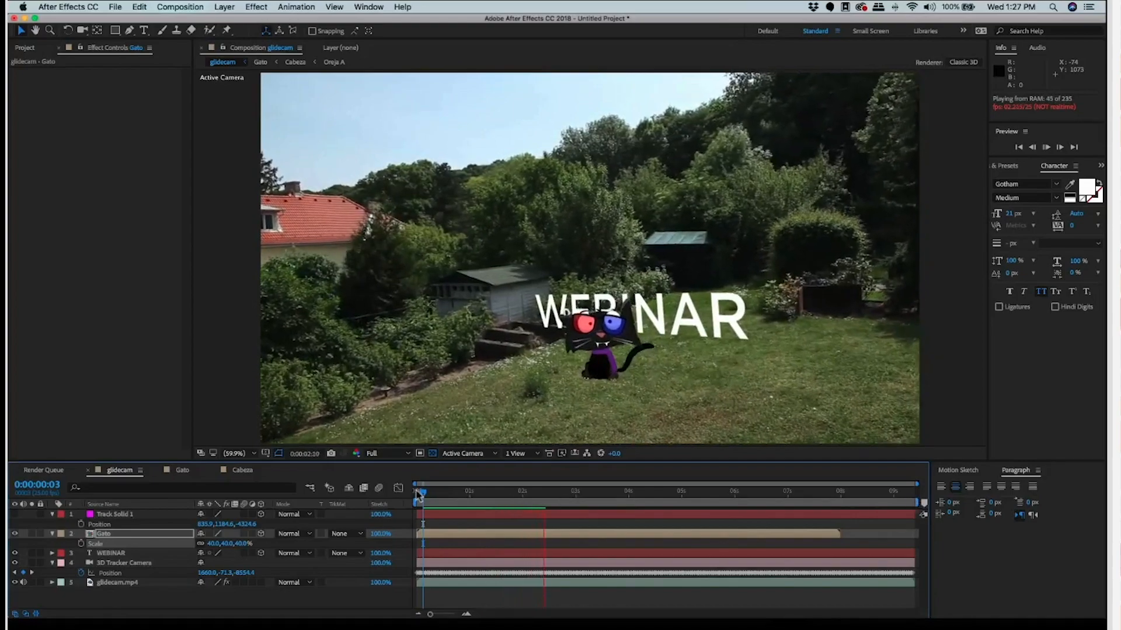
{"action": "key", "text": "space"}
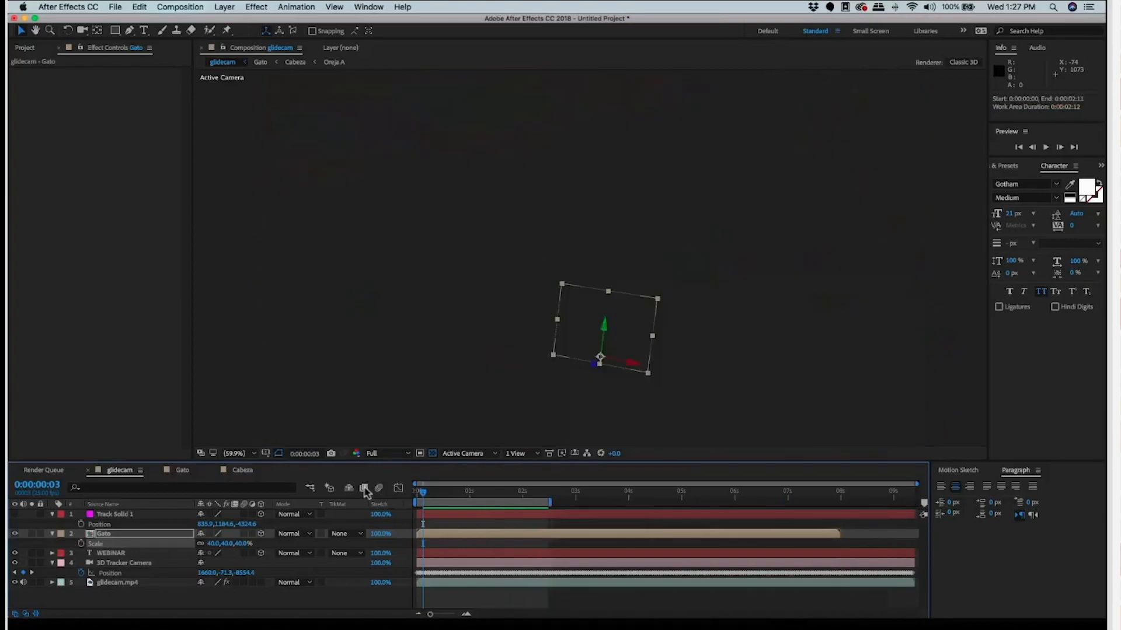
{"action": "key", "text": "space"}
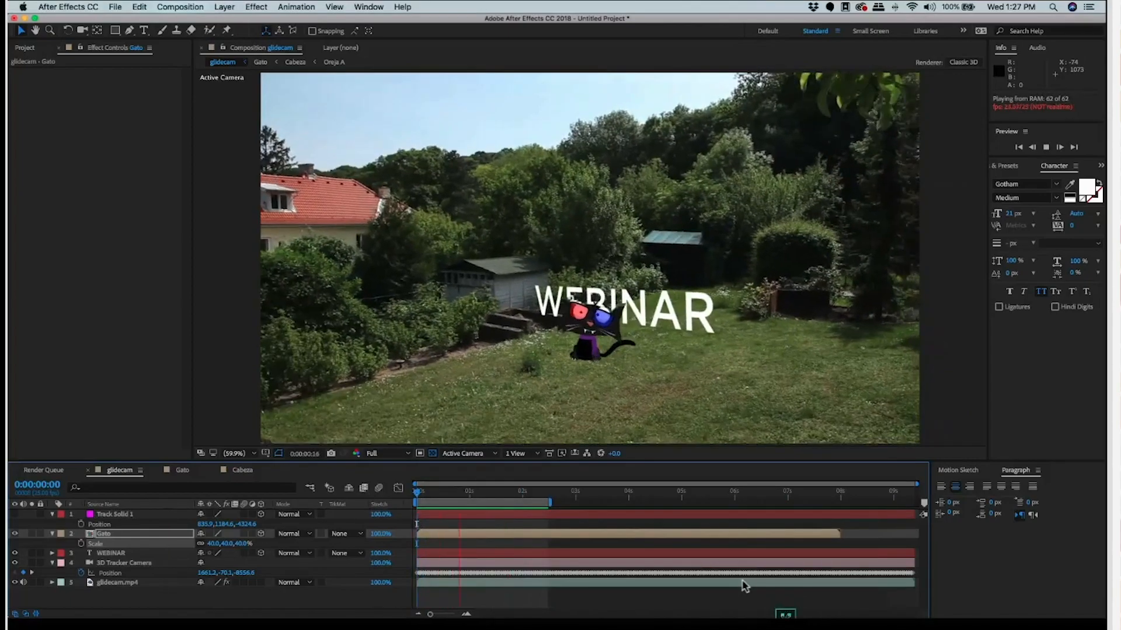
{"action": "key", "text": "space"}
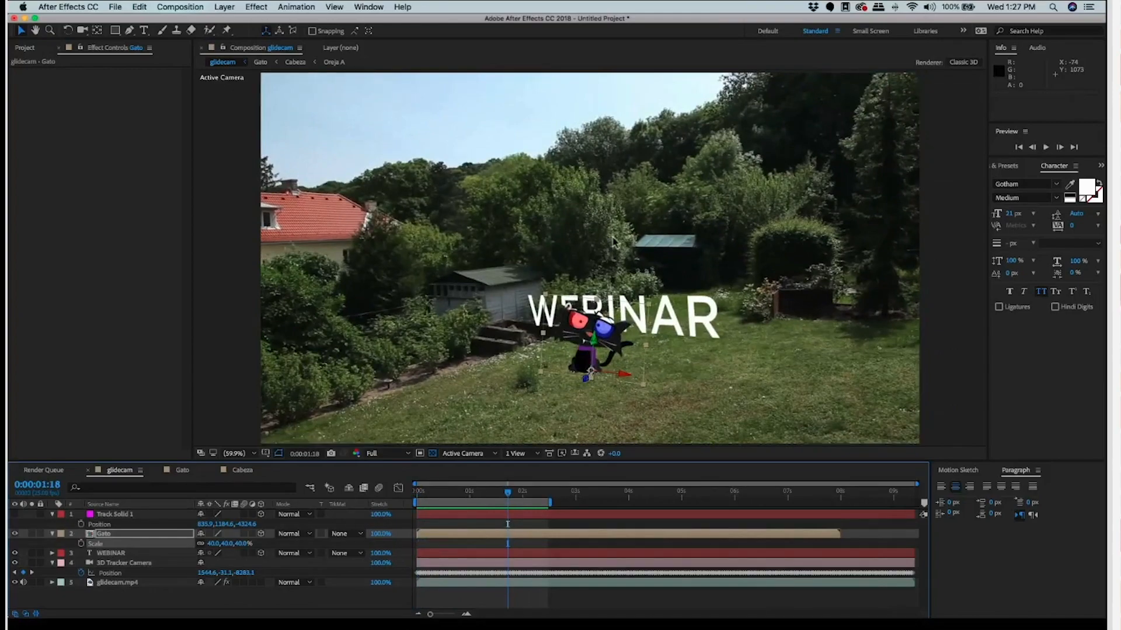
Step: Move the WEBINAR text up above the cat, to about 728, 758, -3126, and reselect the Gato layer
{"action": "left_click", "coordinate": [117, 553]}
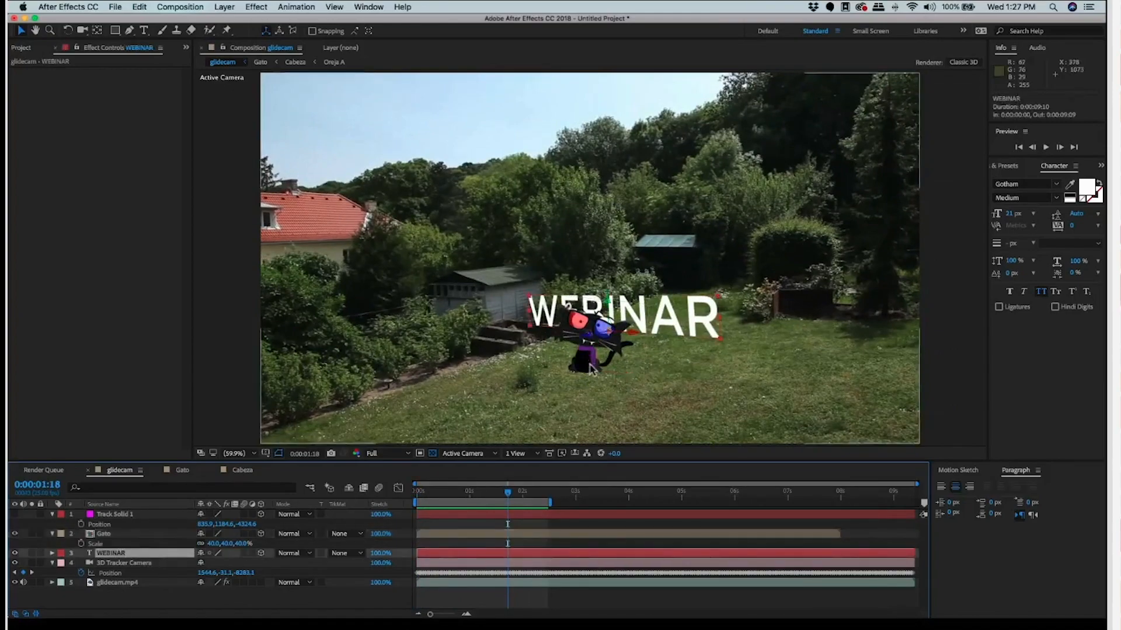
{"action": "left_click_drag", "start_coordinate": [591, 368], "coordinate": [591, 415]}
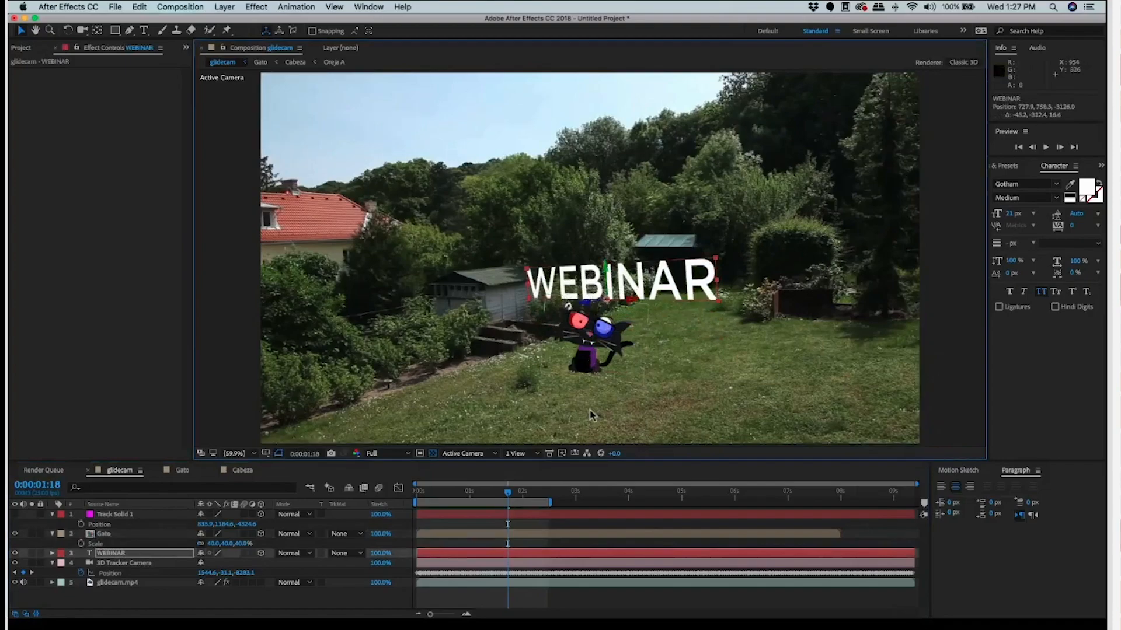
{"action": "left_click", "coordinate": [590, 415]}
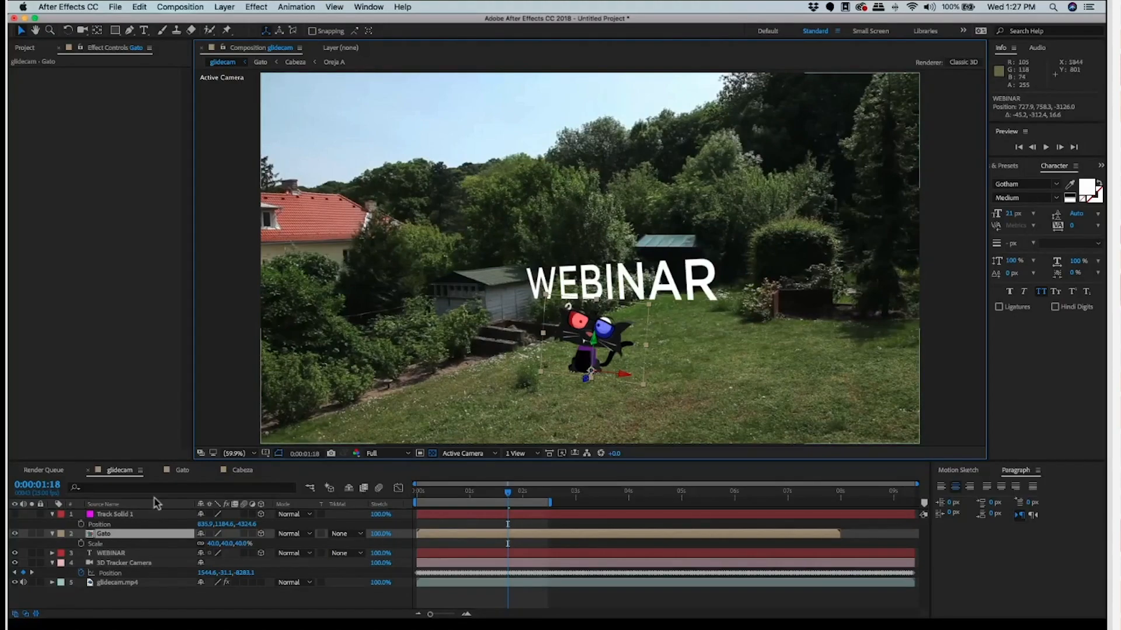
Step: Solo the Gato layer, duplicate it, and name the copy SOMBRA with a purple label
{"action": "left_click", "coordinate": [121, 543]}
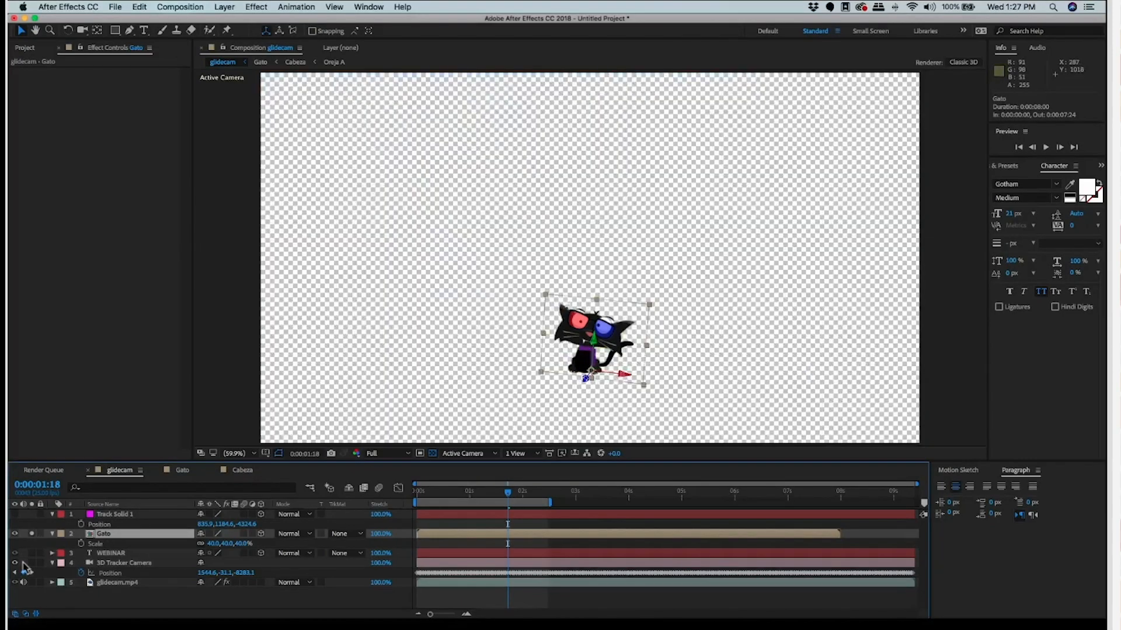
{"action": "key", "text": "super+d"}
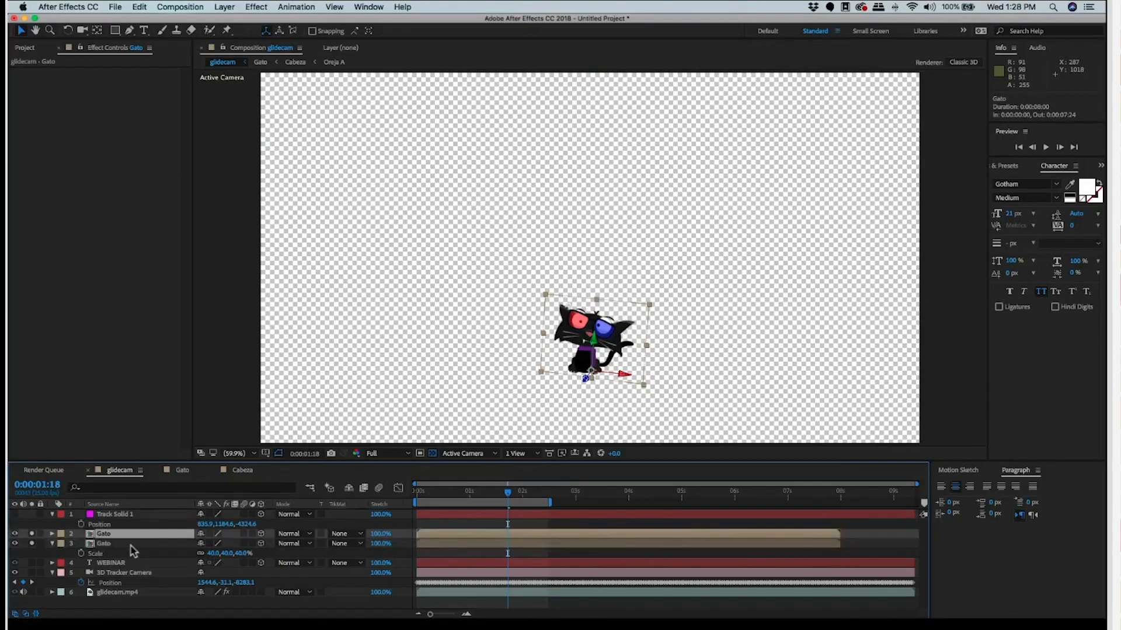
{"action": "key", "text": "Return"}
{"action": "type", "text": "SOMBRA"}
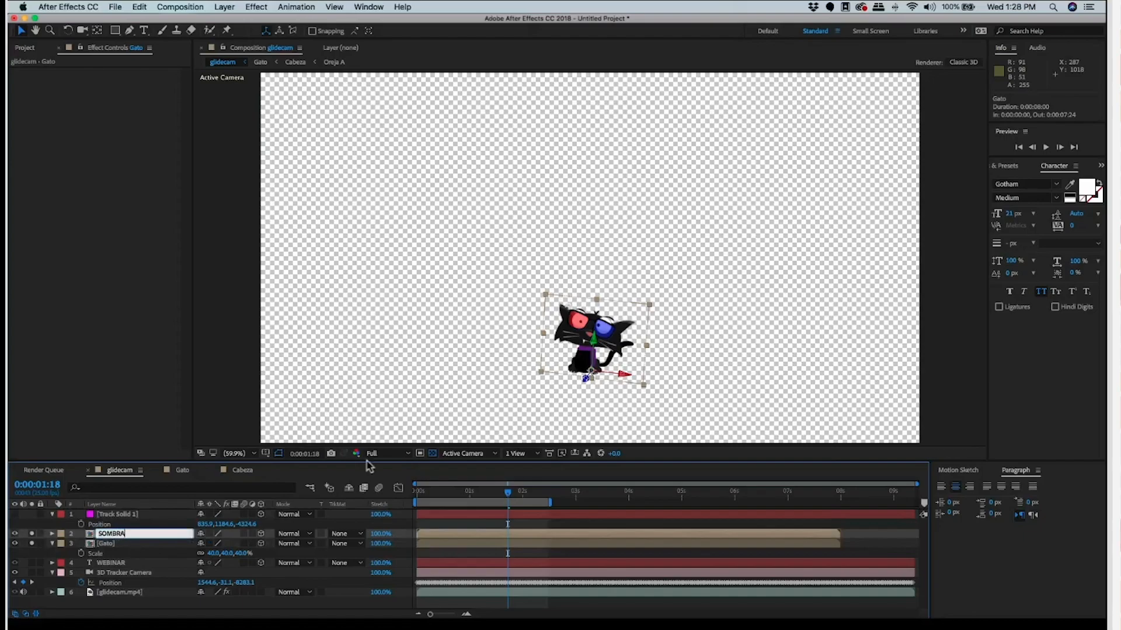
{"action": "key", "text": "Return"}
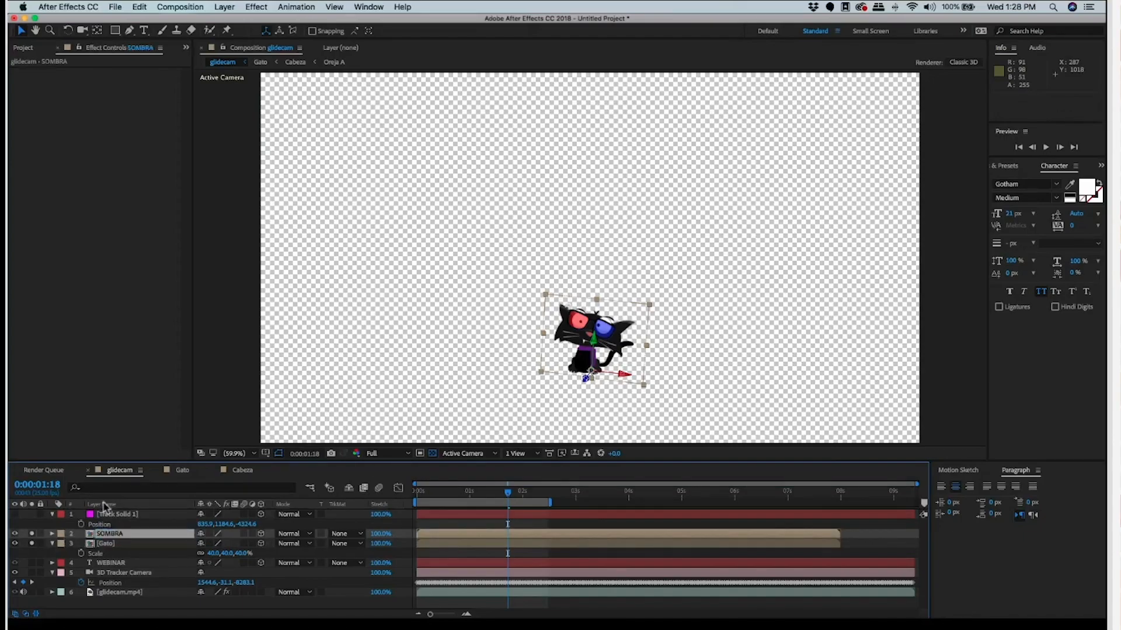
{"action": "left_click", "coordinate": [61, 534]}
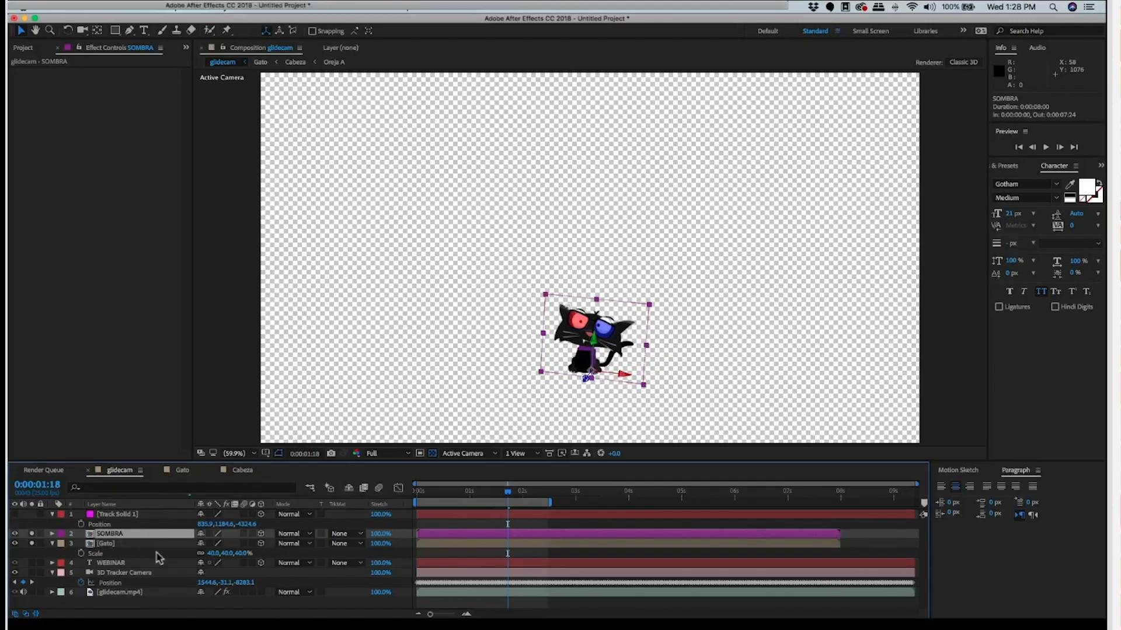
Step: Rotate the SOMBRA layer around its X axis until it lies flat on the grass, and turn off soloing
{"action": "left_click", "coordinate": [215, 554]}
{"action": "key", "text": "super+Up"}
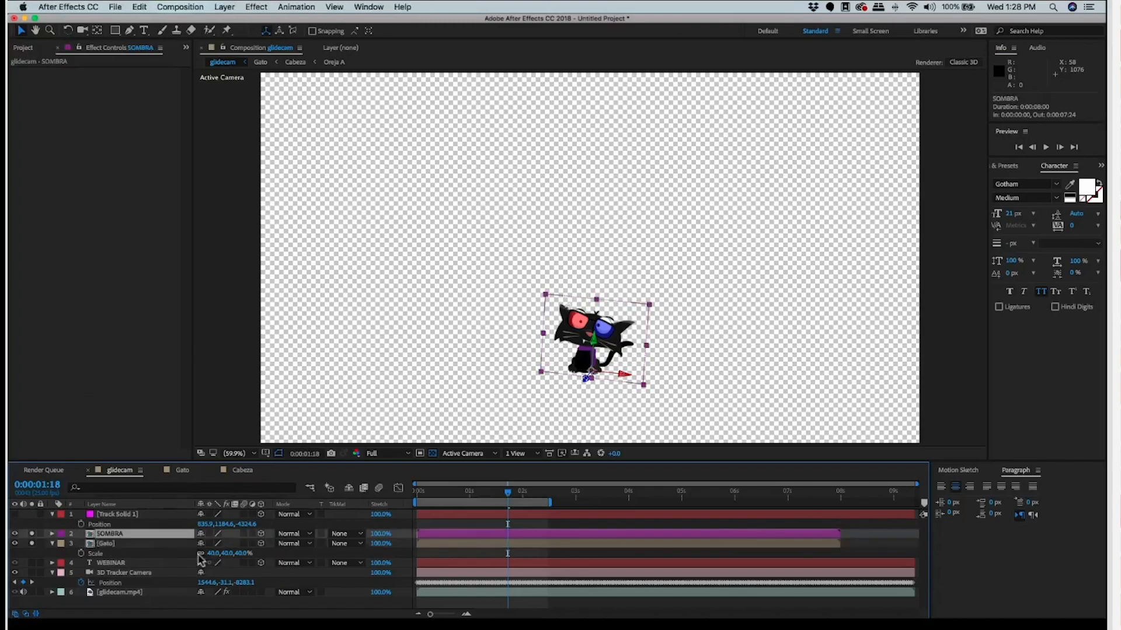
{"action": "key", "text": "r"}
{"action": "left_click_drag", "start_coordinate": [250, 545], "coordinate": [198, 566]}
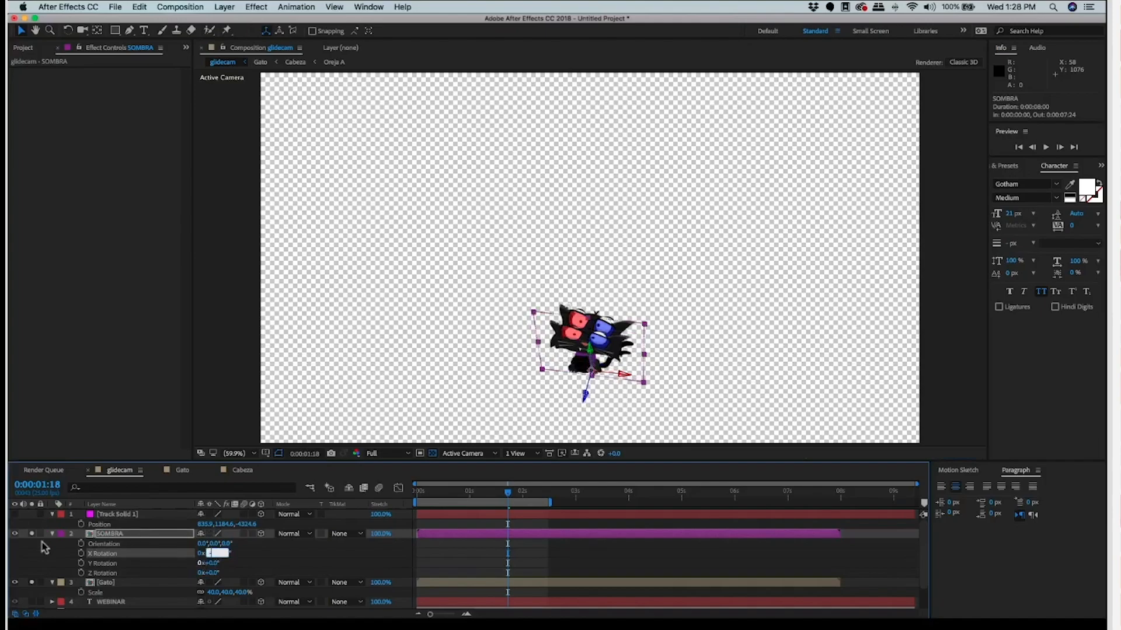
{"action": "key", "text": "Return"}
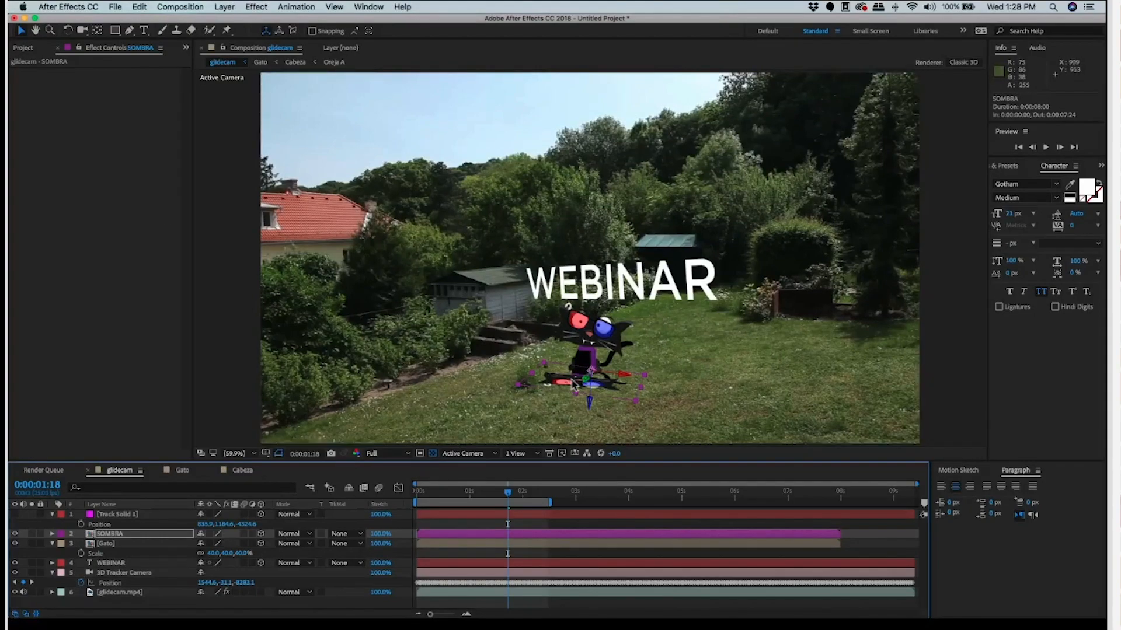
Step: Apply a Hue/Saturation effect to the SOMBRA layer and set its Master Lightness to -100
{"action": "left_click", "coordinate": [257, 7]}
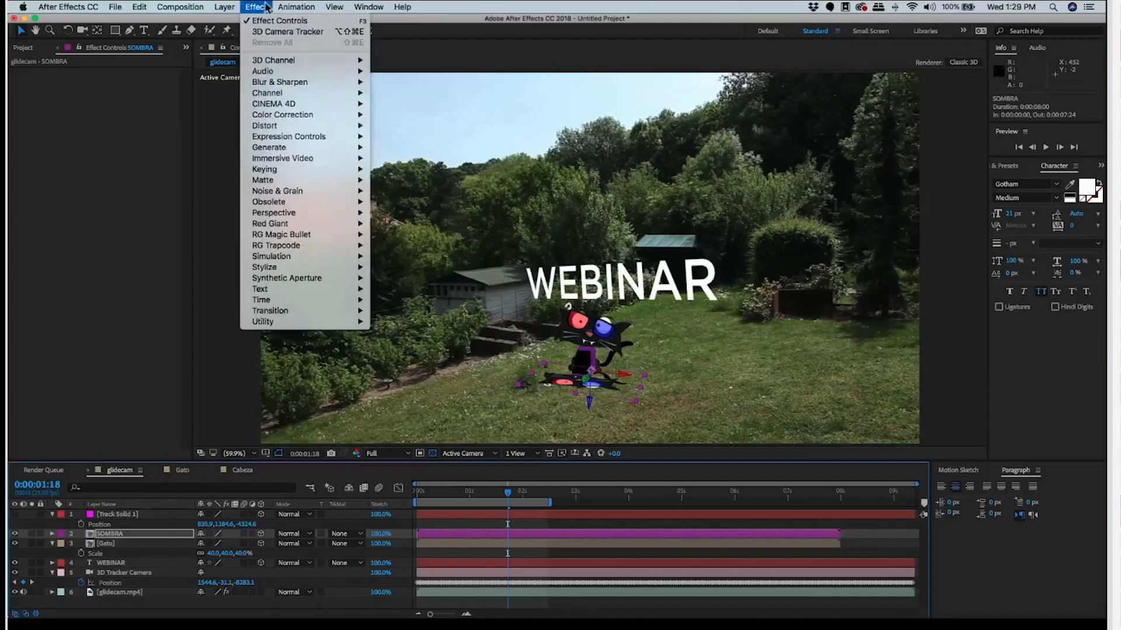
{"action": "left_click", "coordinate": [117, 544]}
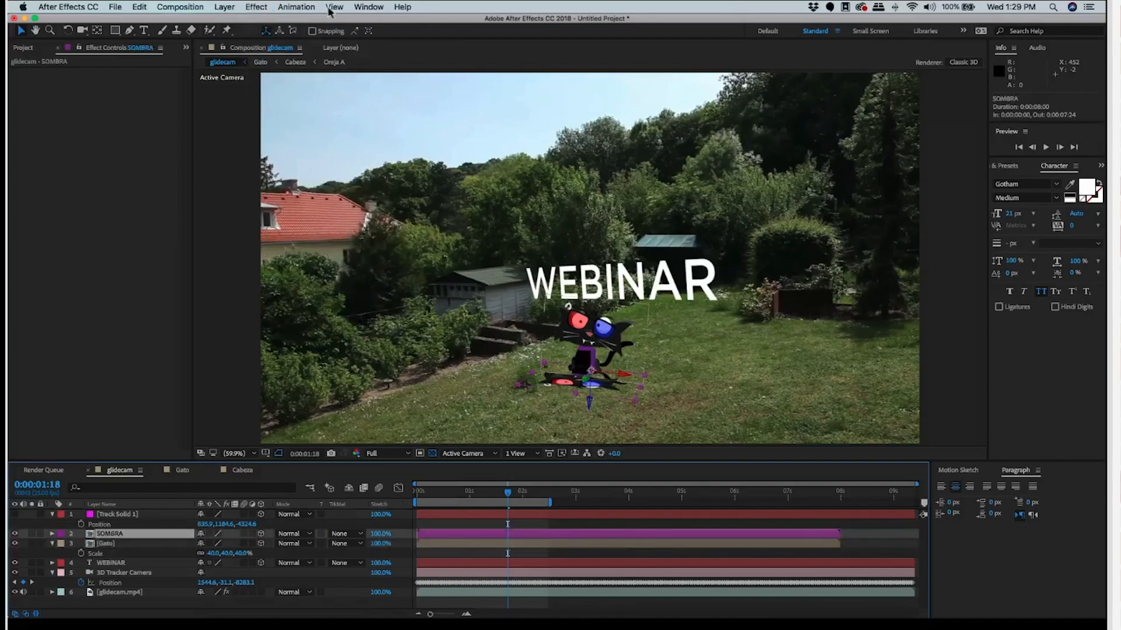
{"action": "left_click", "coordinate": [297, 7]}
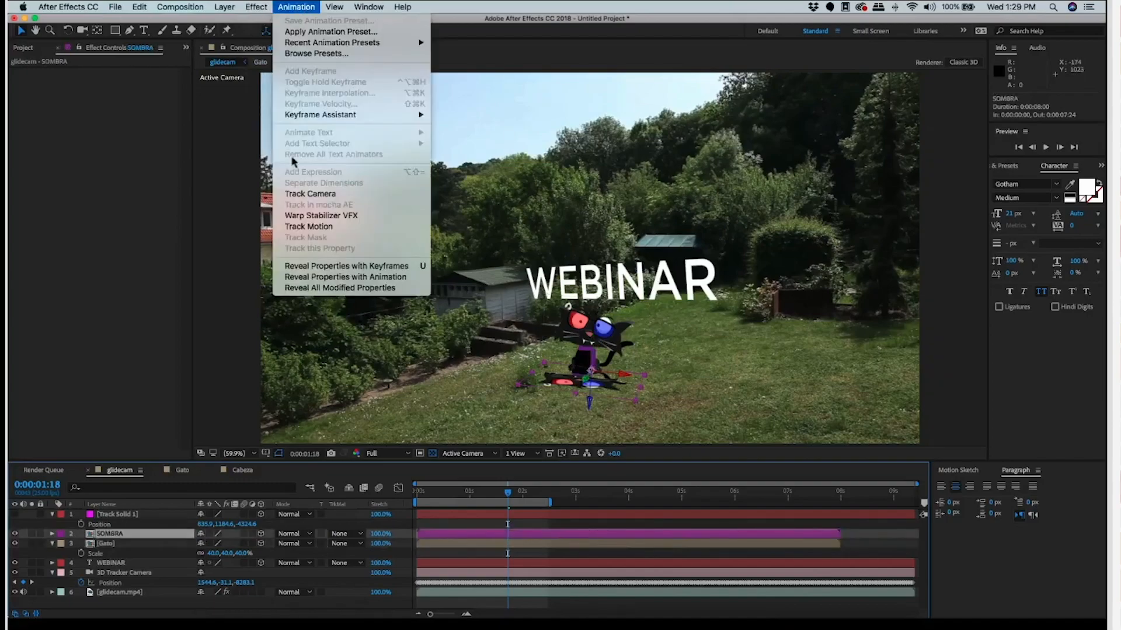
{"action": "mouse_move", "coordinate": [257, 7]}
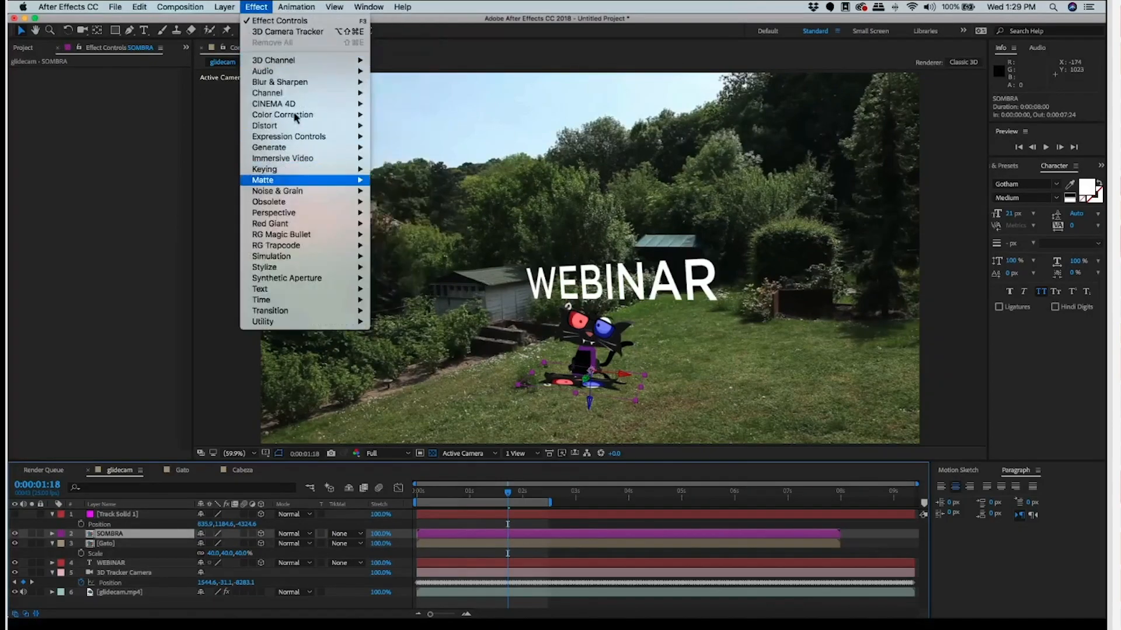
{"action": "mouse_move", "coordinate": [291, 115]}
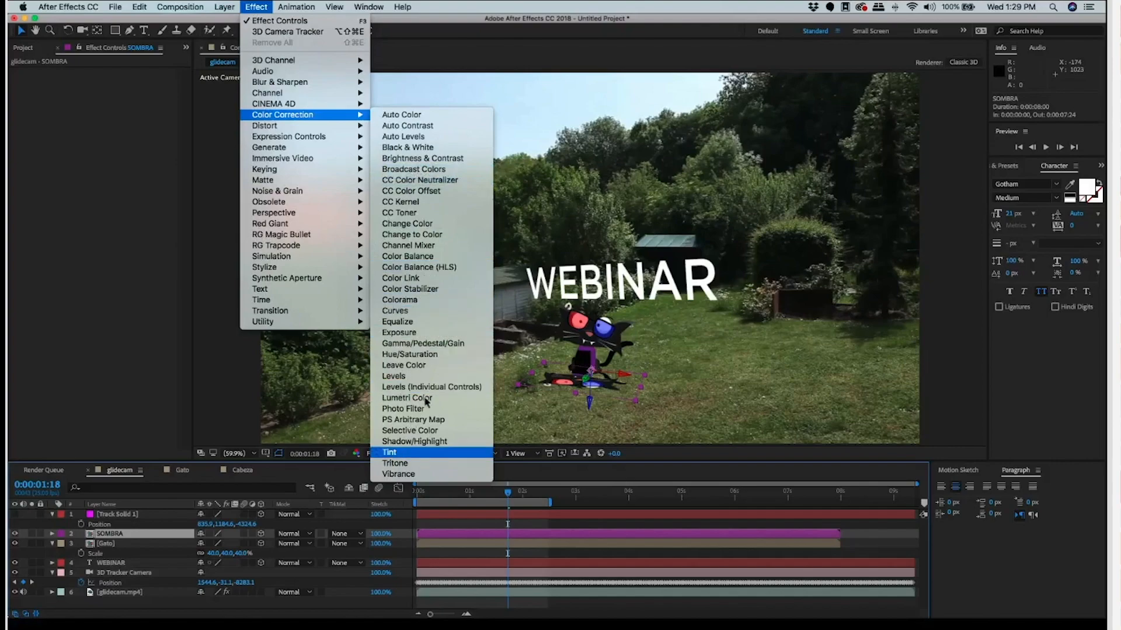
{"action": "left_click", "coordinate": [409, 355]}
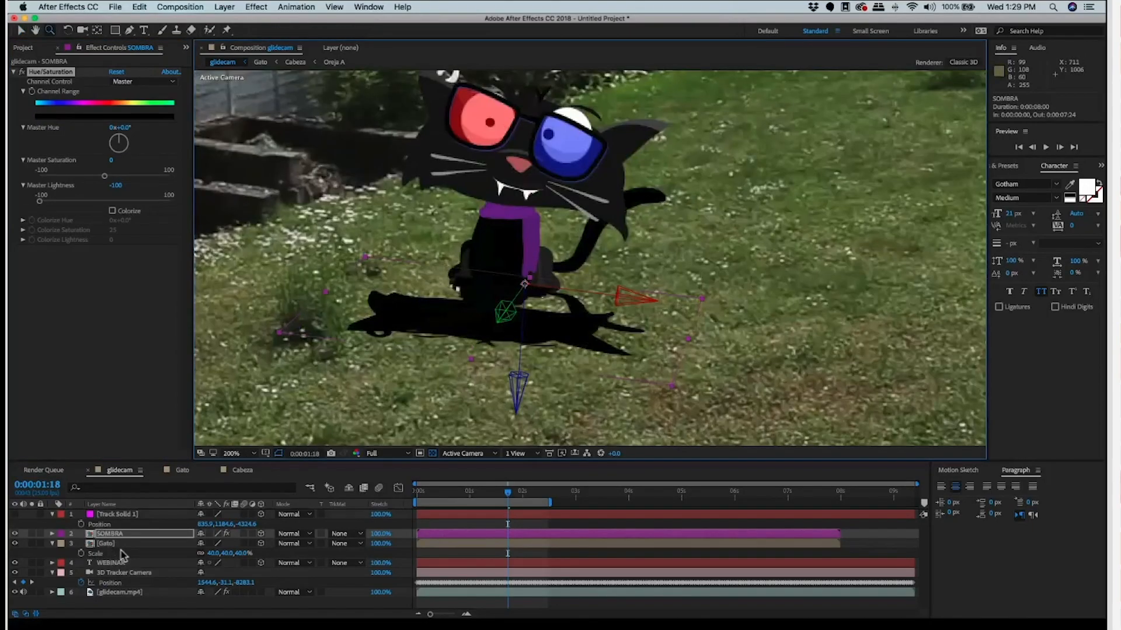
Step: Set the SOMBRA layer's opacity to 40% after trying 30%
{"action": "key", "text": "t"}
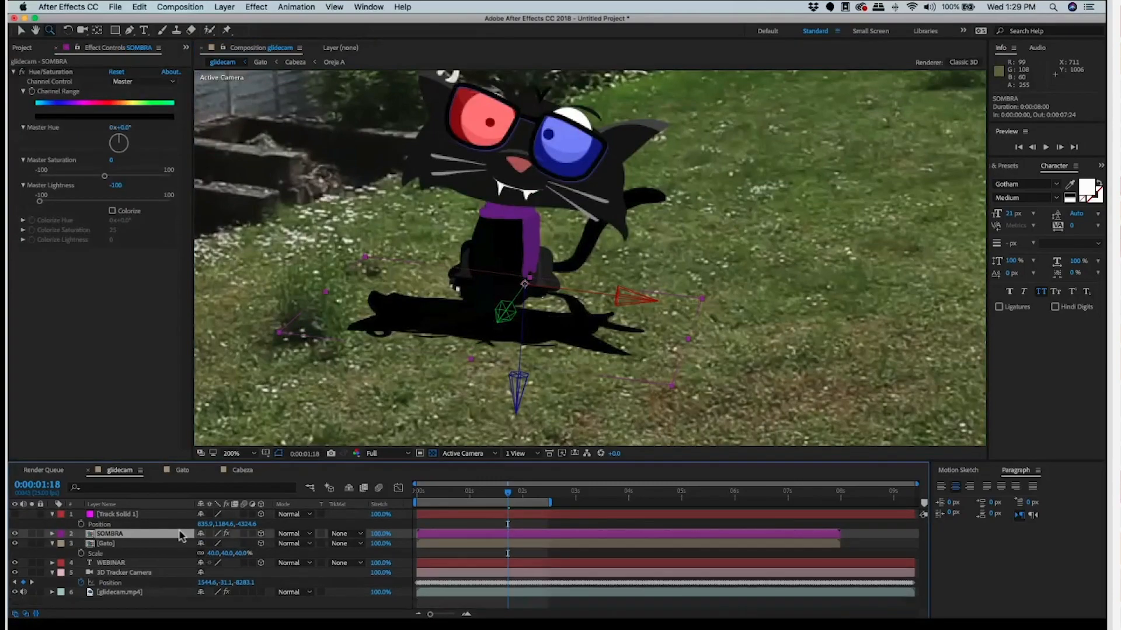
{"action": "left_click", "coordinate": [205, 543]}
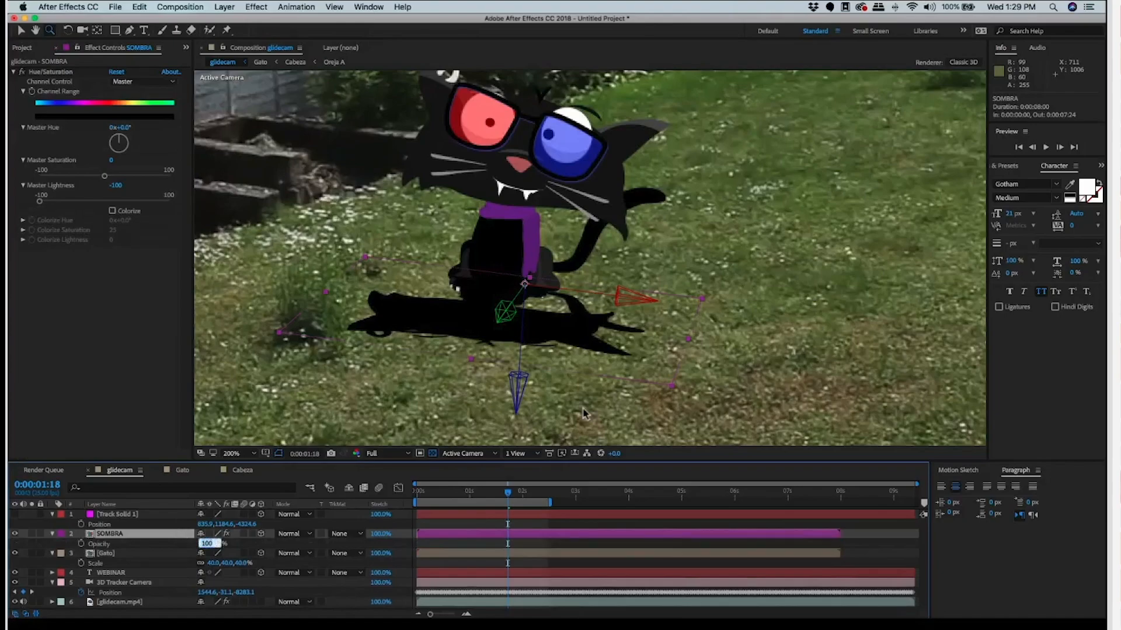
{"action": "type", "text": "30"}
{"action": "key", "text": "Return"}
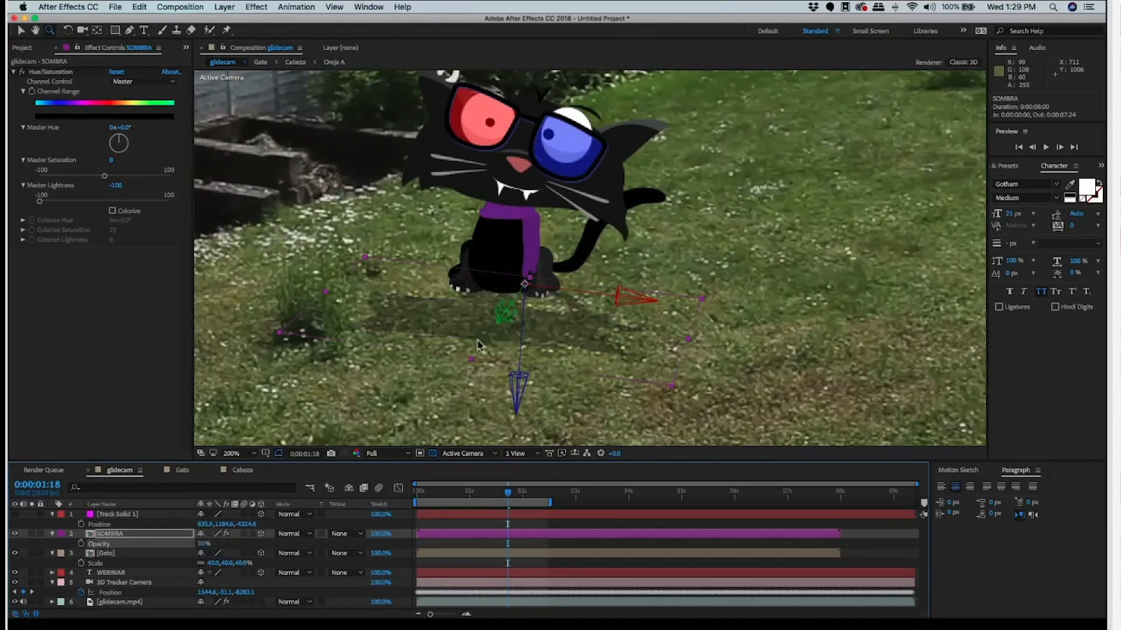
{"action": "key", "text": "space"}
{"action": "left_click_drag", "start_coordinate": [935, 275], "coordinate": [654, 331]}
{"action": "mouse_move", "coordinate": [715, 279]}
{"action": "left_mouse_down"}
{"action": "mouse_move", "coordinate": [510, 327]}
{"action": "mouse_move", "coordinate": [531, 323]}
{"action": "left_mouse_up"}
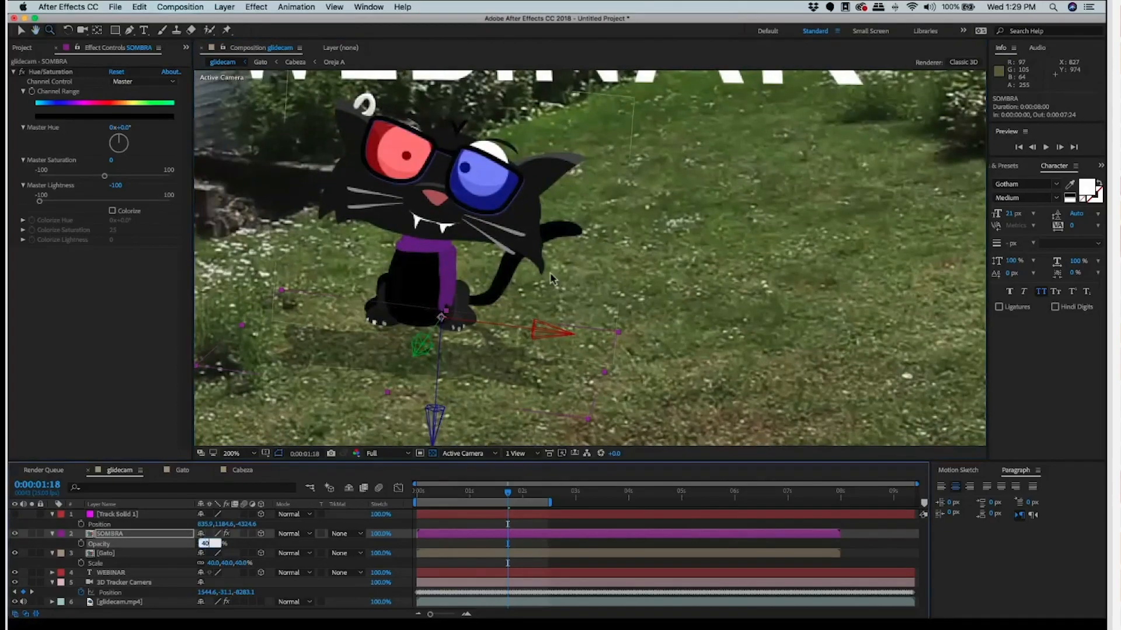
{"action": "key", "text": "Return"}
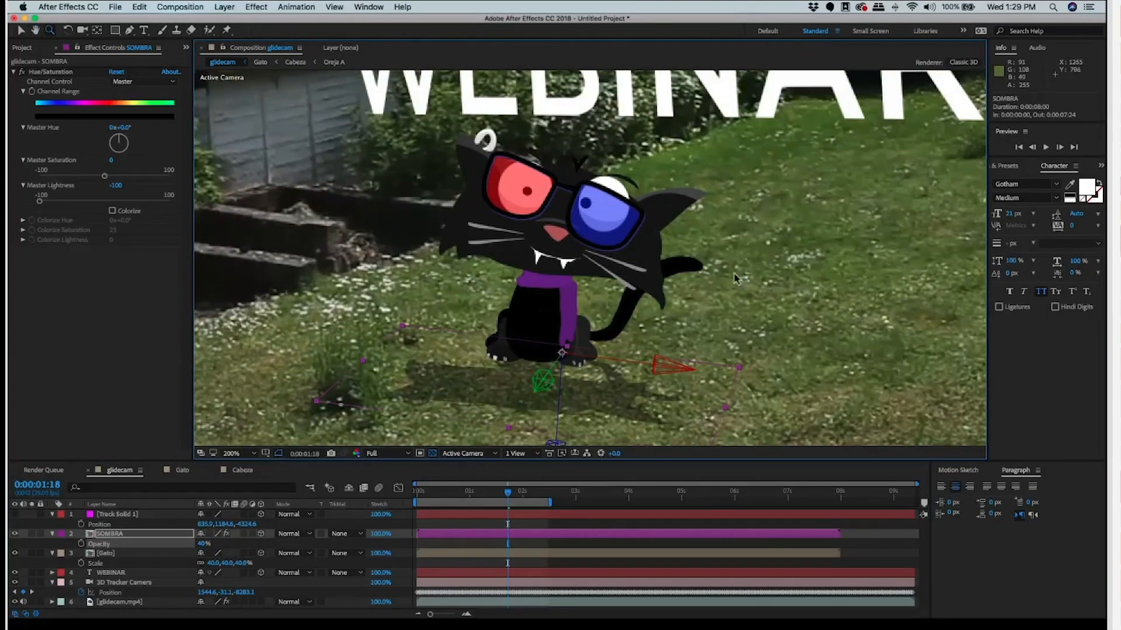
{"action": "left_click_drag", "start_coordinate": [888, 269], "coordinate": [846, 271]}
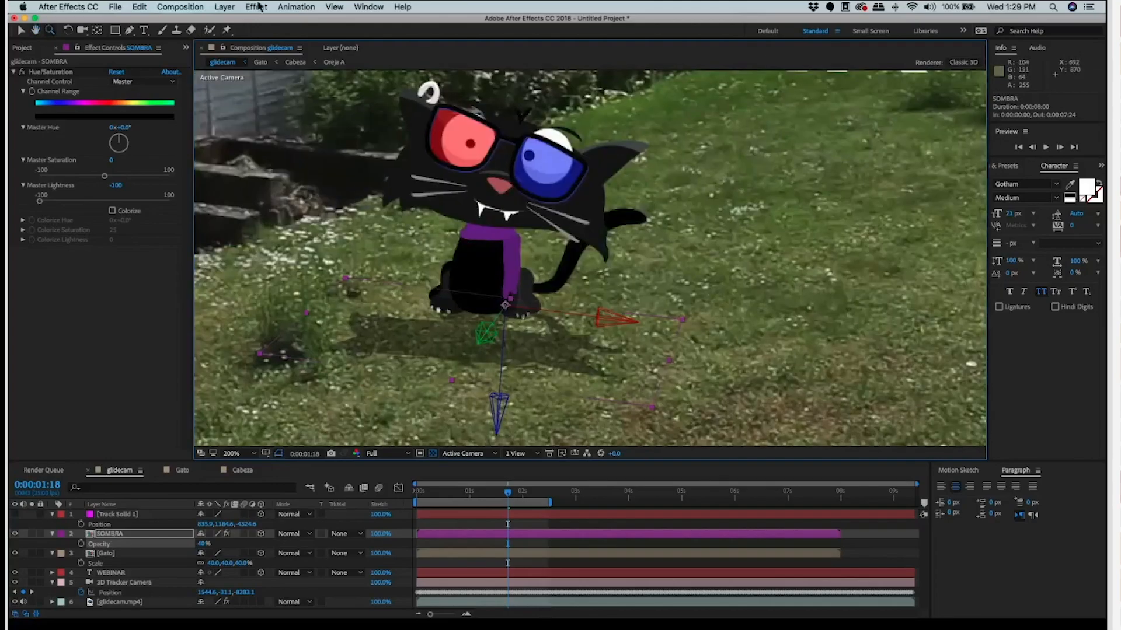
Step: Apply a Gaussian Blur effect to the SOMBRA layer, trying blurriness values of 5 and 11
{"action": "left_click", "coordinate": [109, 530]}
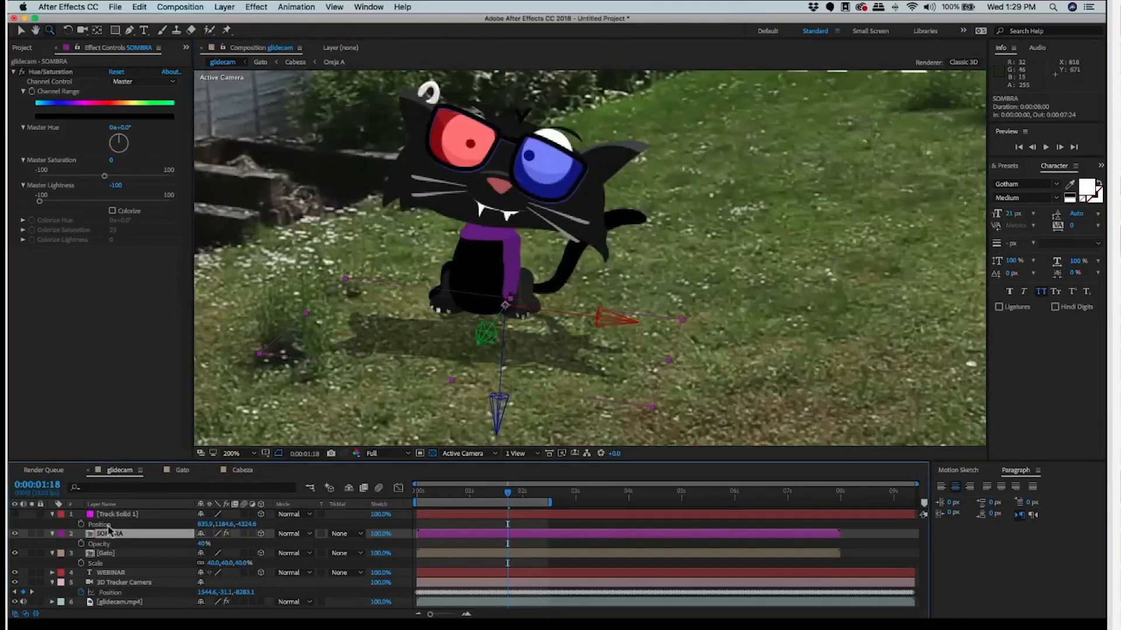
{"action": "left_click", "coordinate": [257, 7]}
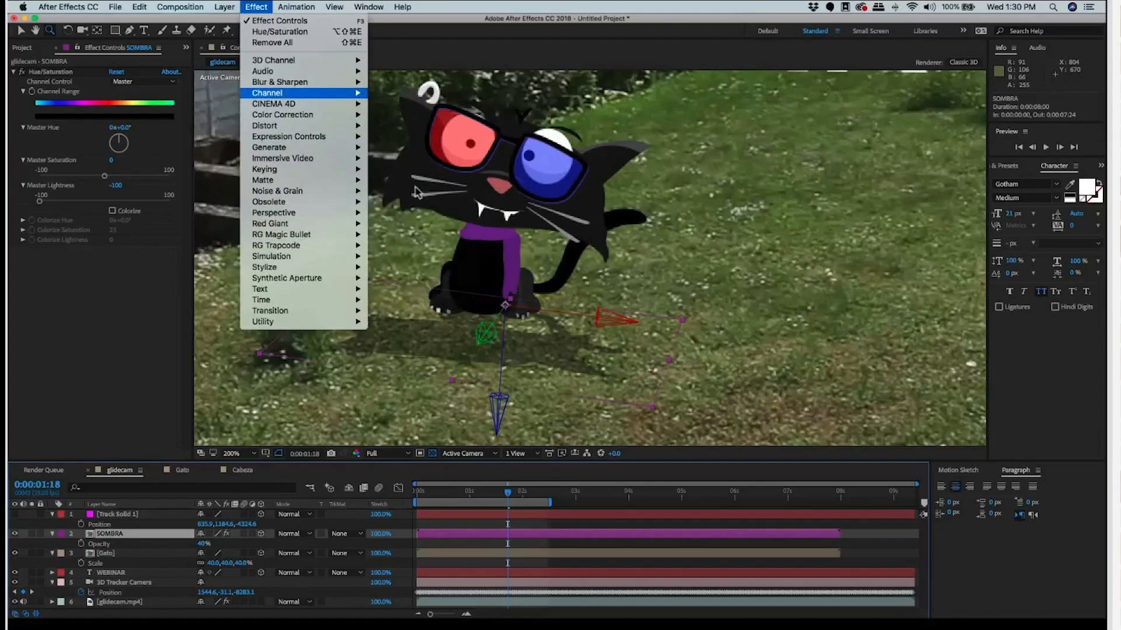
{"action": "mouse_move", "coordinate": [355, 82]}
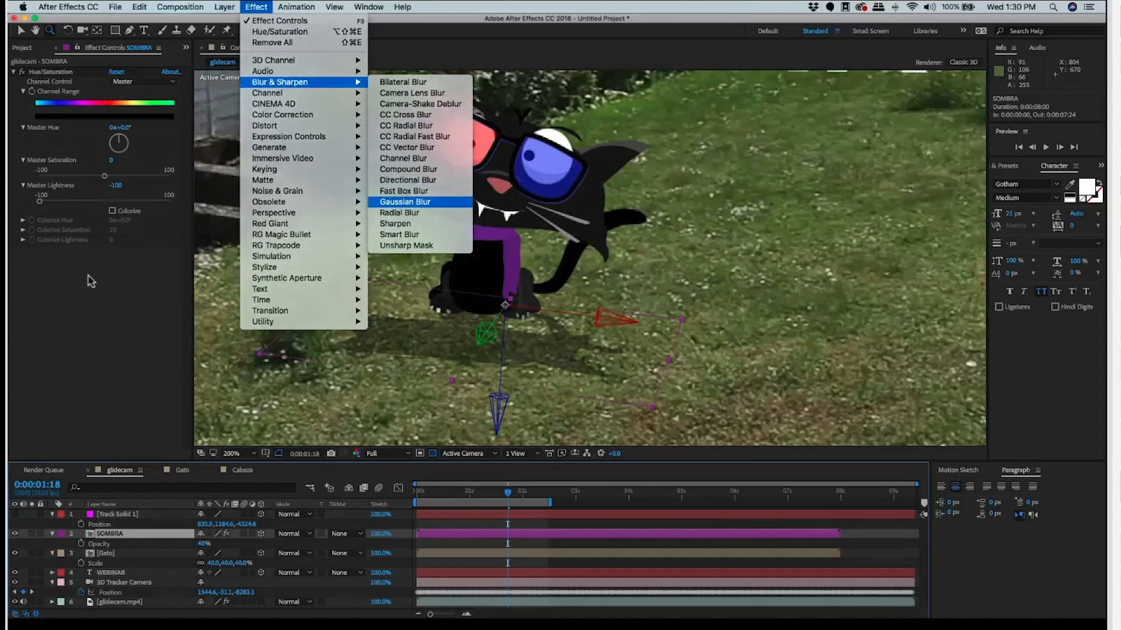
{"action": "key", "text": "Return"}
{"action": "left_click", "coordinate": [113, 259]}
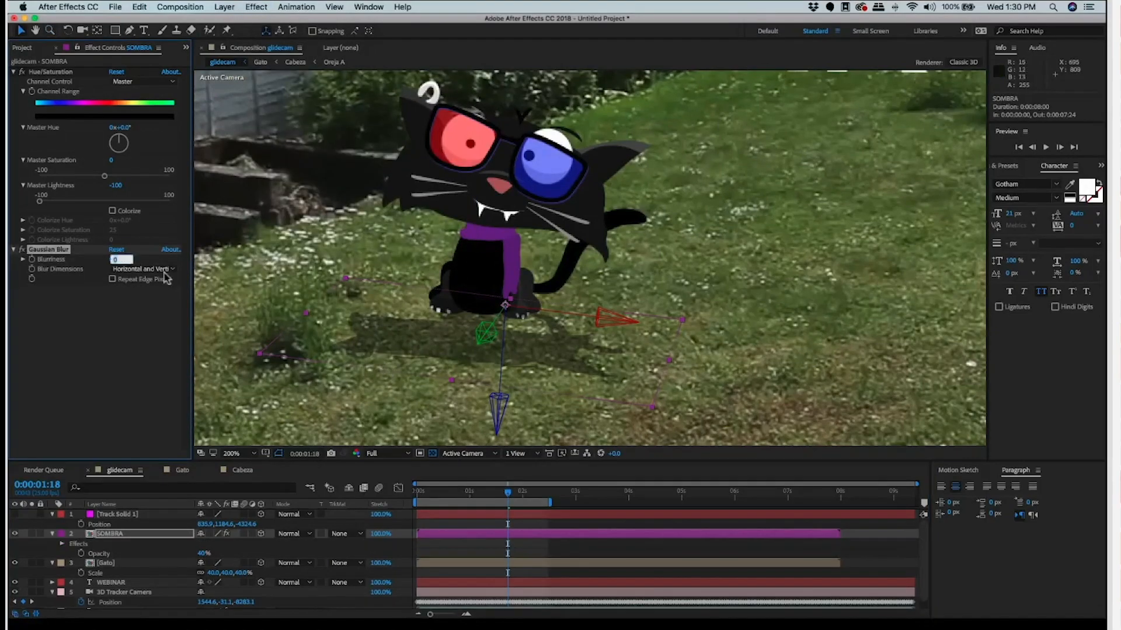
{"action": "type", "text": "5"}
{"action": "key", "text": "Return"}
{"action": "key", "text": "Tab"}
{"action": "type", "text": "11"}
{"action": "key", "text": "Return"}
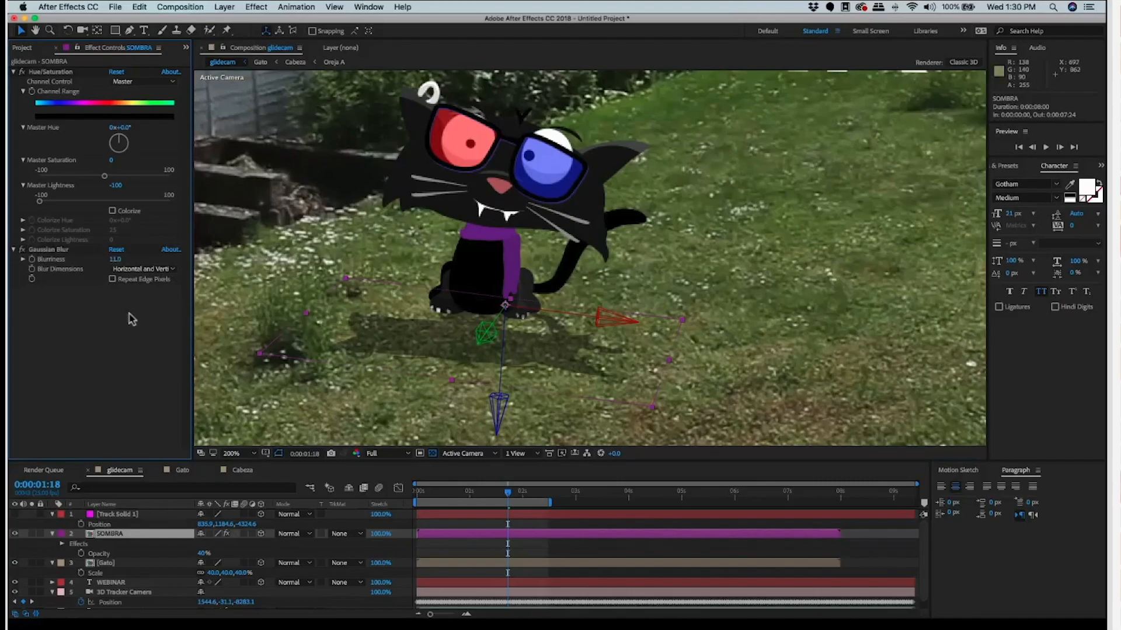
Step: Set the Gaussian Blur's blurriness on the SOMBRA layer to 25
{"action": "key", "text": "Tab"}
{"action": "type", "text": "25"}
{"action": "key", "text": "Return"}
{"action": "left_click", "coordinate": [22, 250]}
{"action": "key", "text": "comma"}
{"action": "key", "text": "comma"}
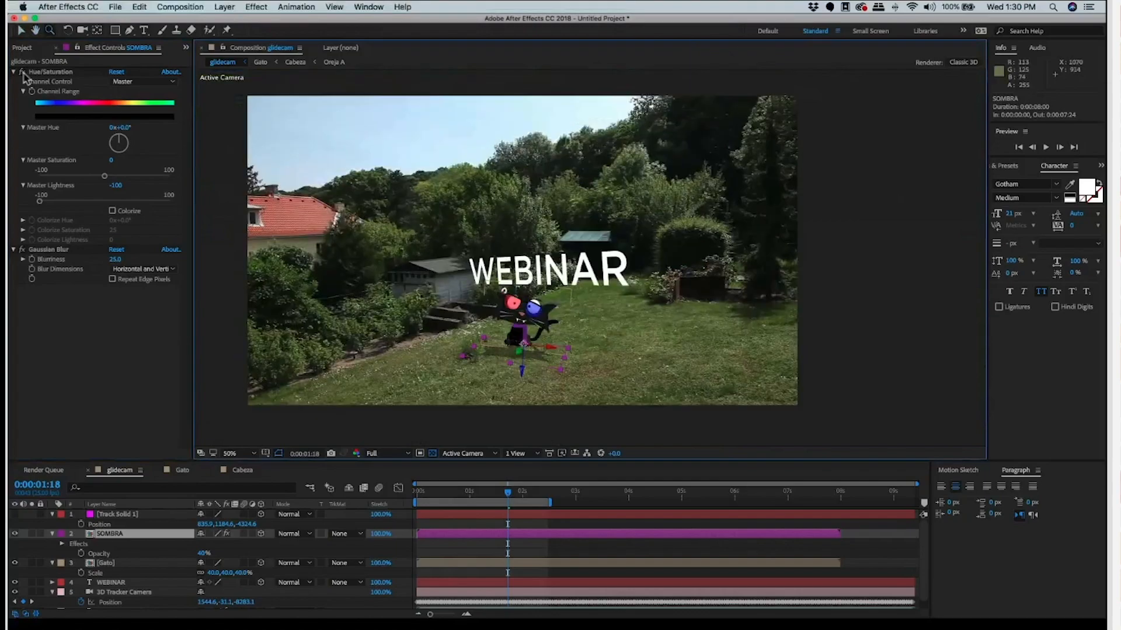
Step: Collapse the Hue/Saturation controls and preview the cat with its soft shadow from the first frame
{"action": "left_click", "coordinate": [177, 174]}
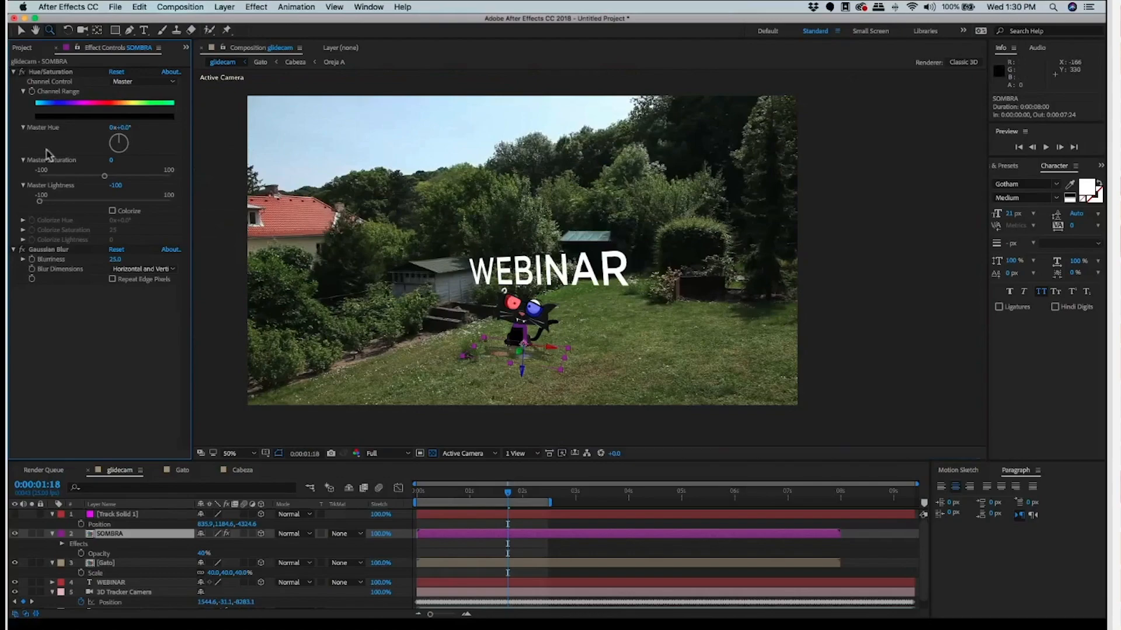
{"action": "left_click", "coordinate": [13, 72]}
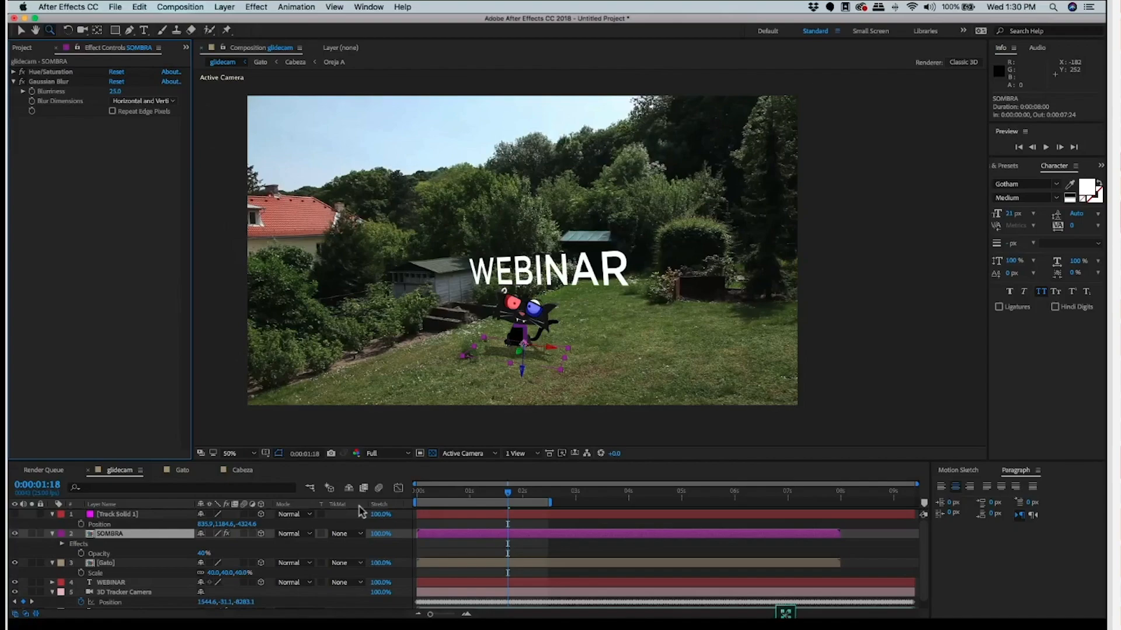
{"action": "key", "text": "Home"}
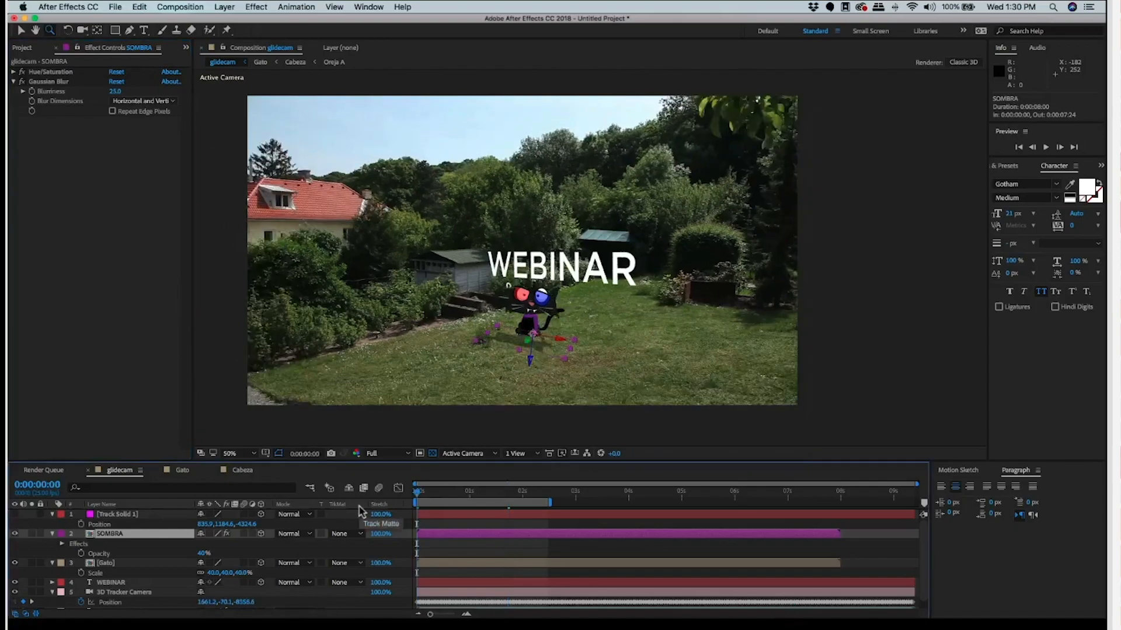
{"action": "key", "text": "space"}
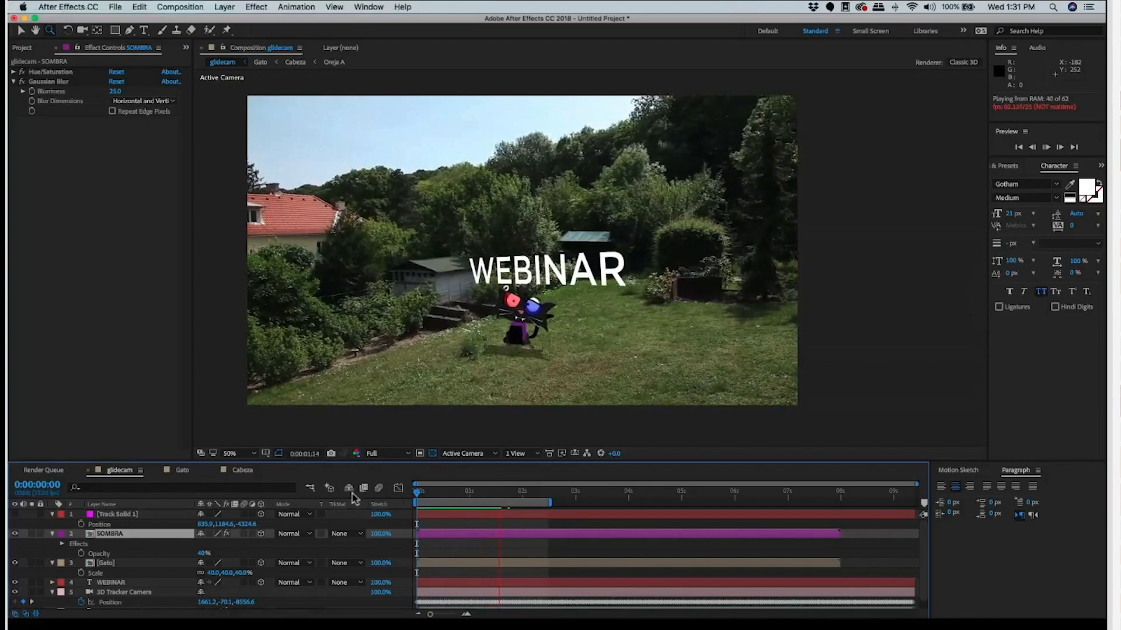
{"action": "key", "text": "Home"}
{"action": "key", "text": "space"}
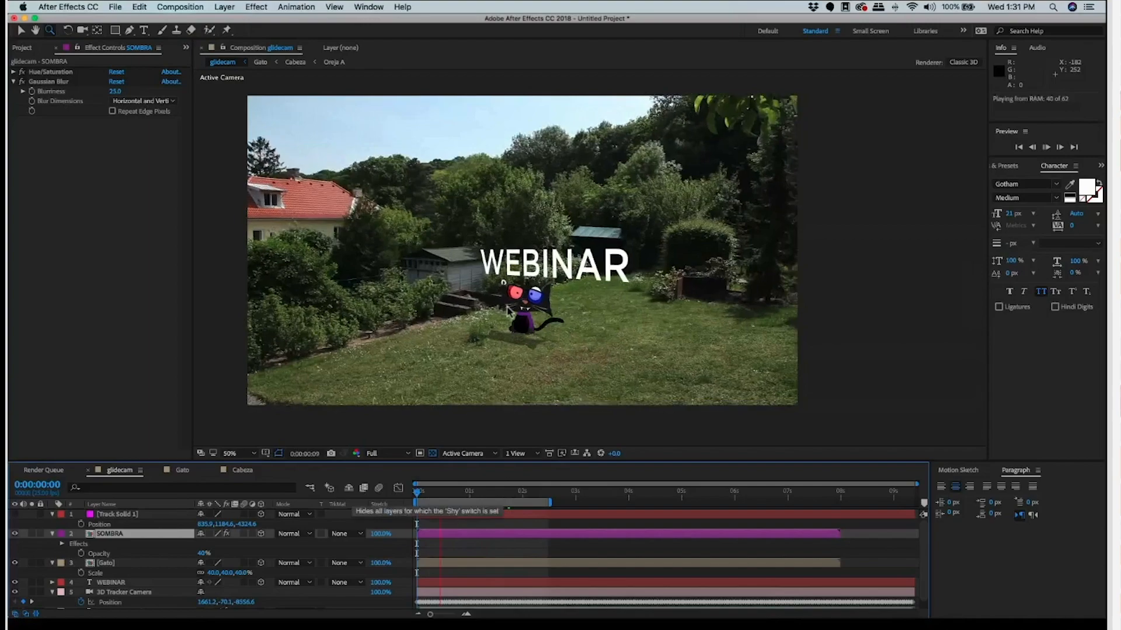
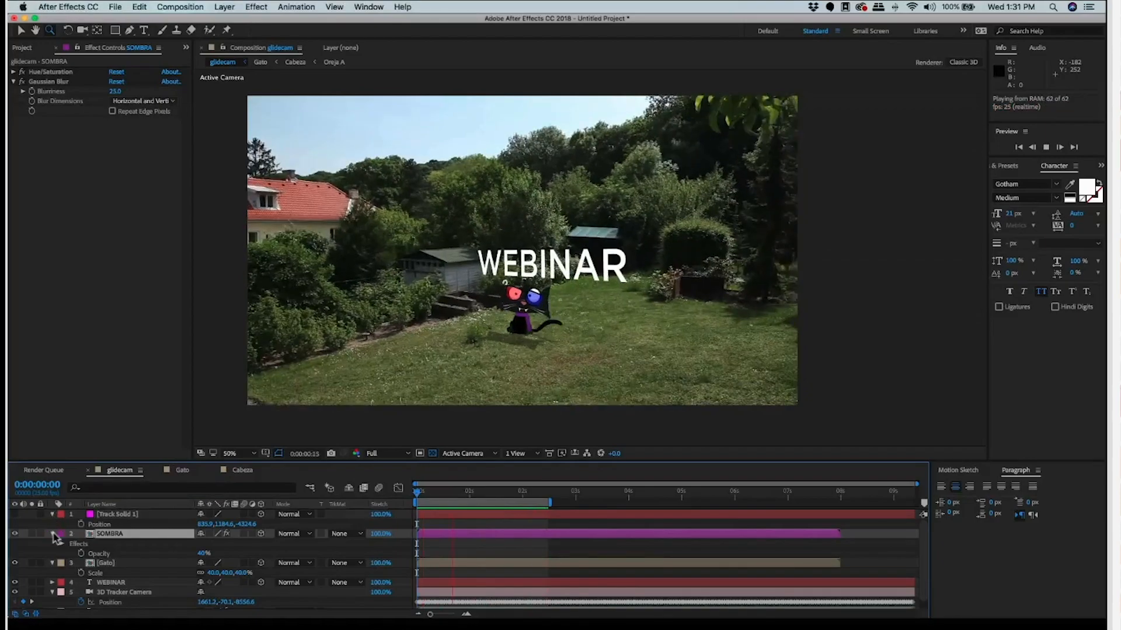
{"action": "key", "text": "space"}
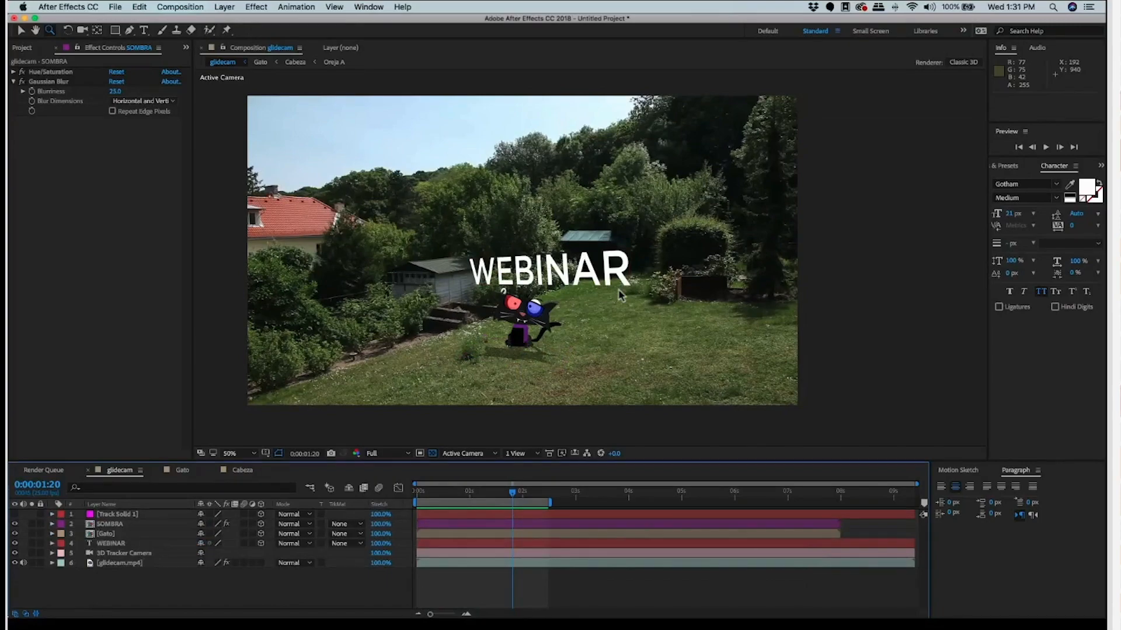
Step: Start creating a new MAXON CINEMA 4D file in the project
{"action": "key", "text": "v"}
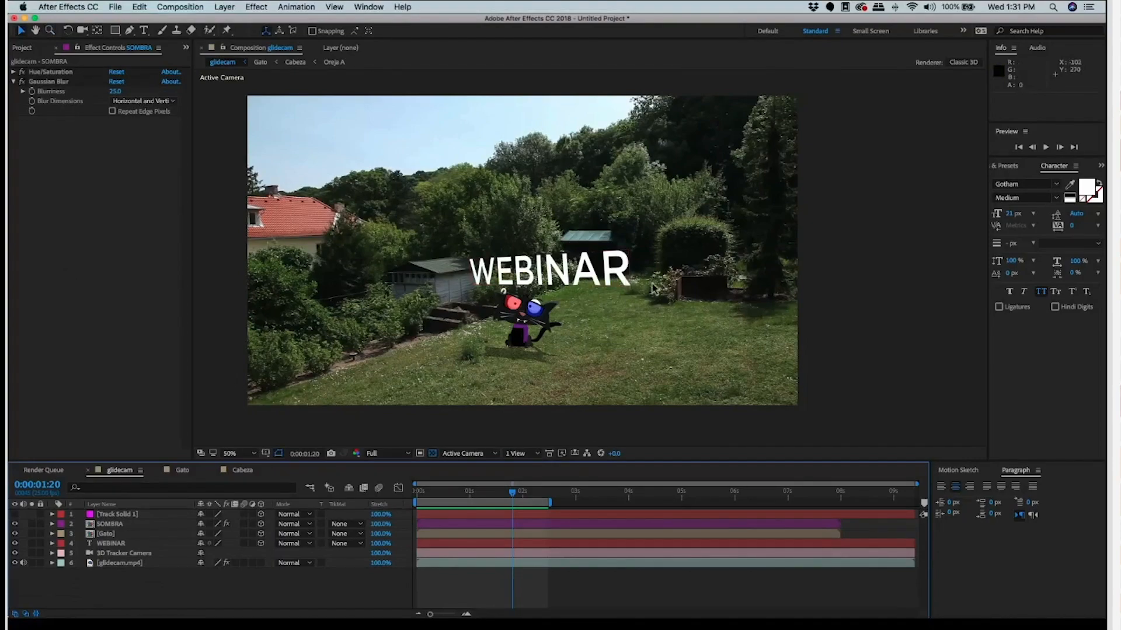
{"action": "key", "text": "super+0"}
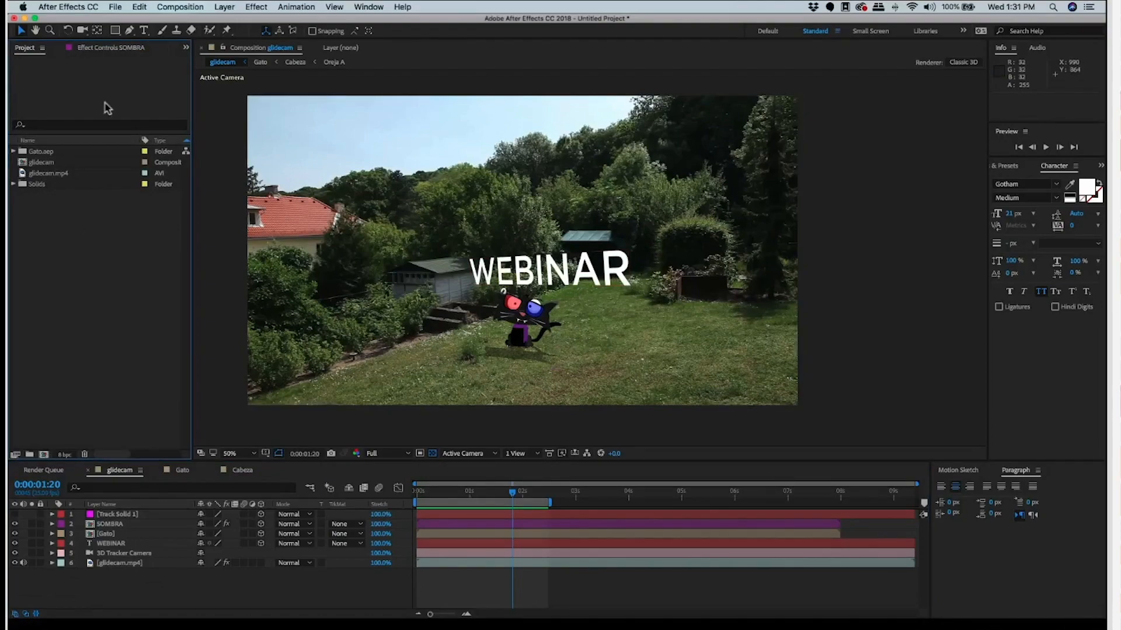
{"action": "left_click_drag", "start_coordinate": [482, 179], "coordinate": [538, 189]}
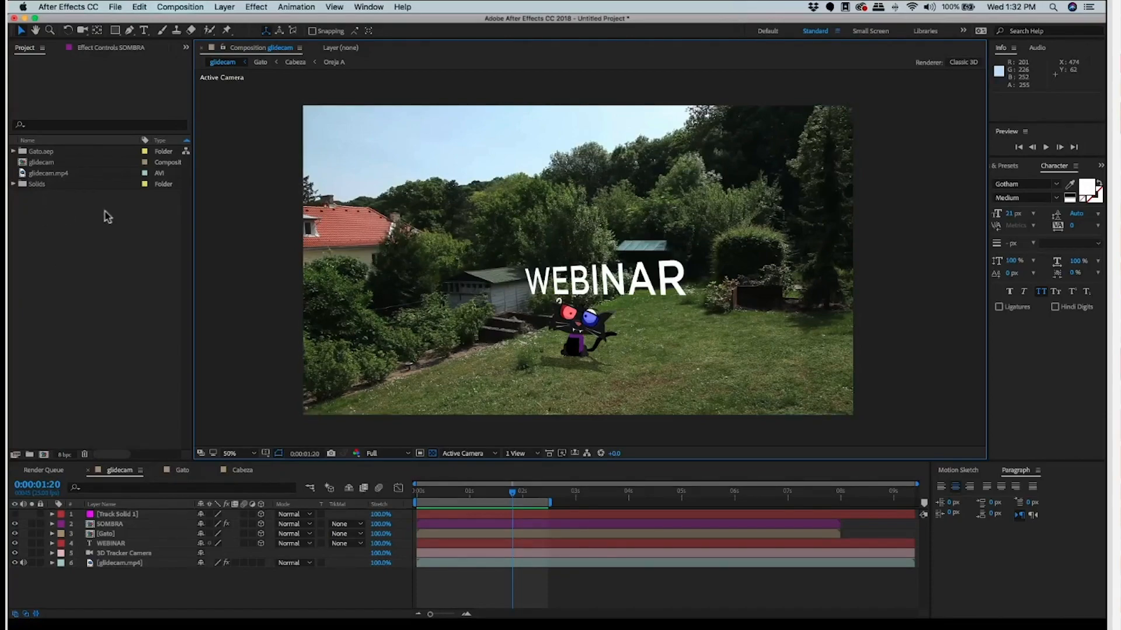
{"action": "right_click", "coordinate": [104, 234]}
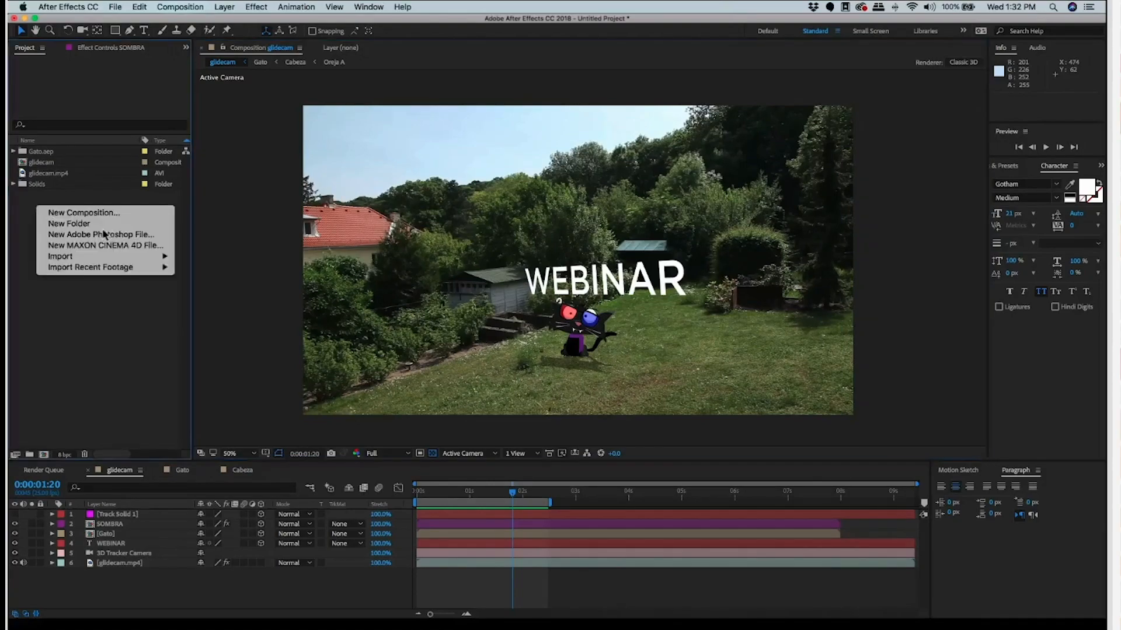
{"action": "key", "text": "Up"}
{"action": "key", "text": "Down"}
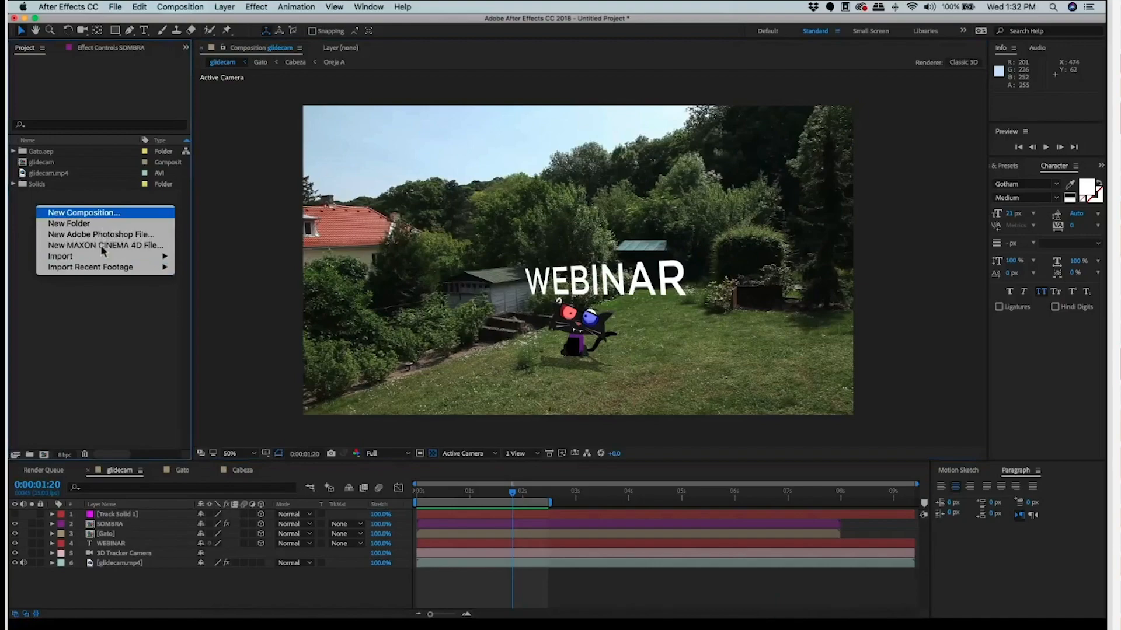
{"action": "key", "text": "Down"}
{"action": "key", "text": "Down"}
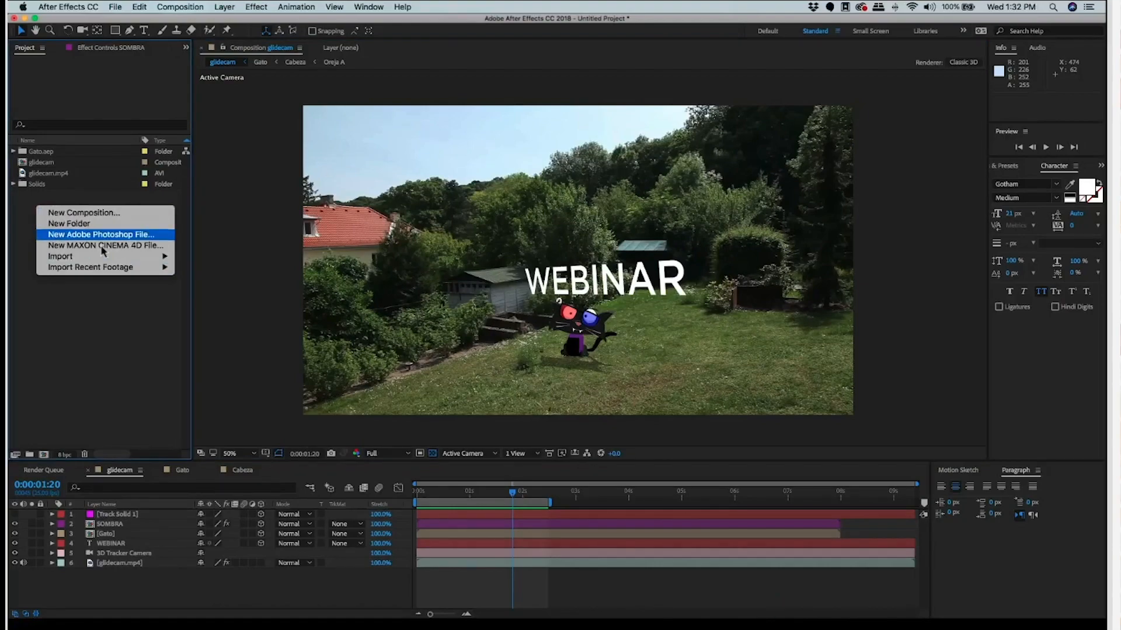
{"action": "key", "text": "Down"}
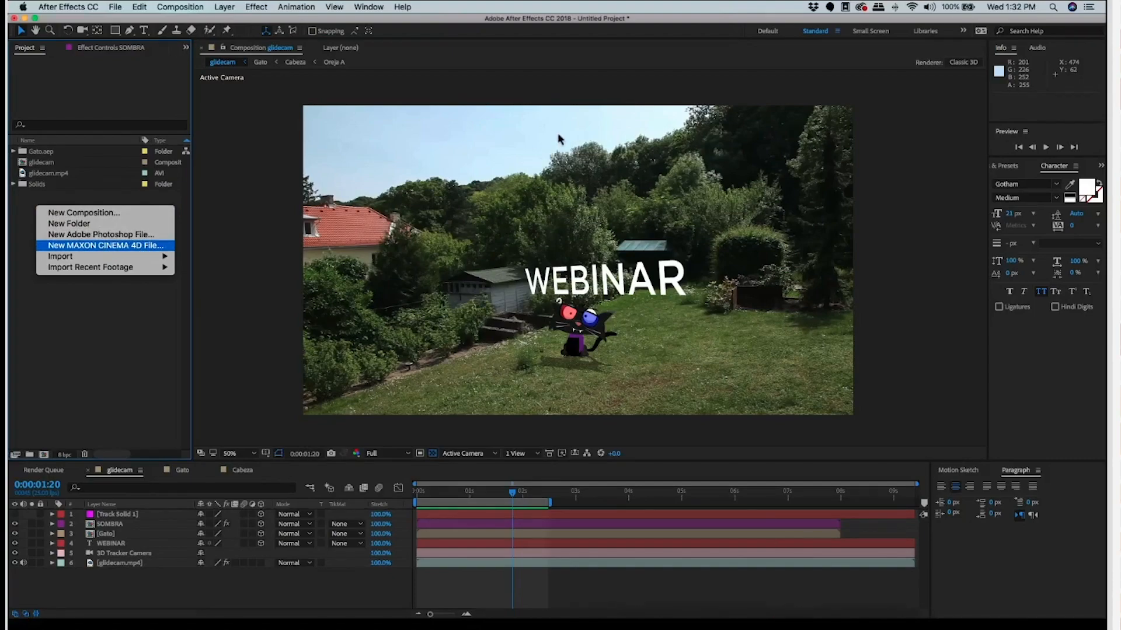
{"action": "key", "text": "Return"}
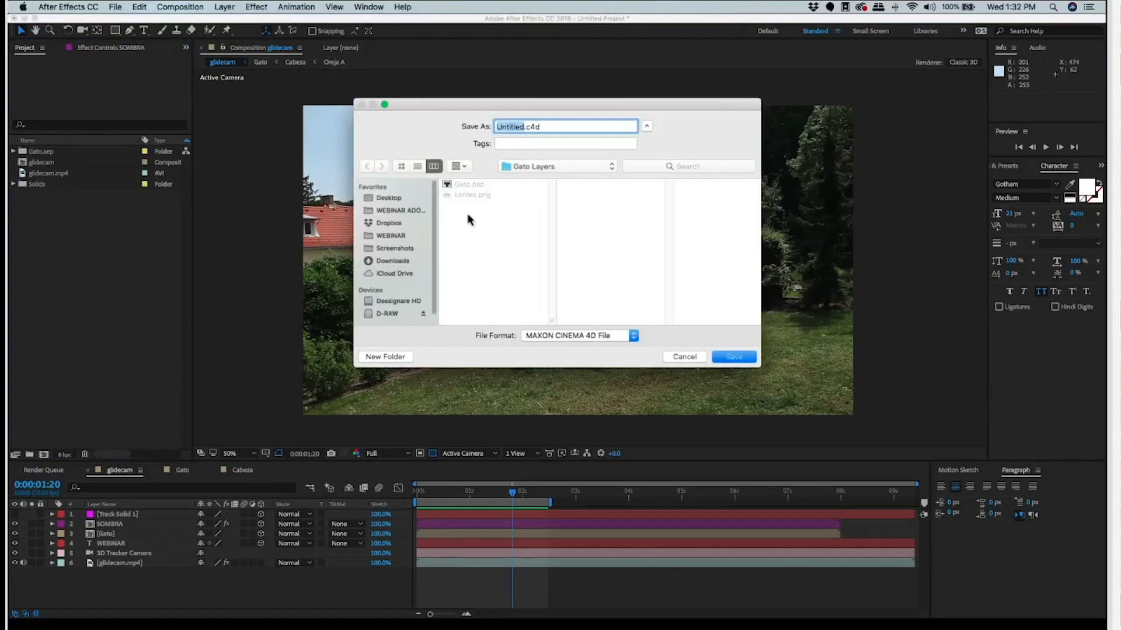
Step: Save the new Cinema 4D file as Logo_3D.c4d in the webinar's Logo 3D folder
{"action": "left_click", "coordinate": [403, 211]}
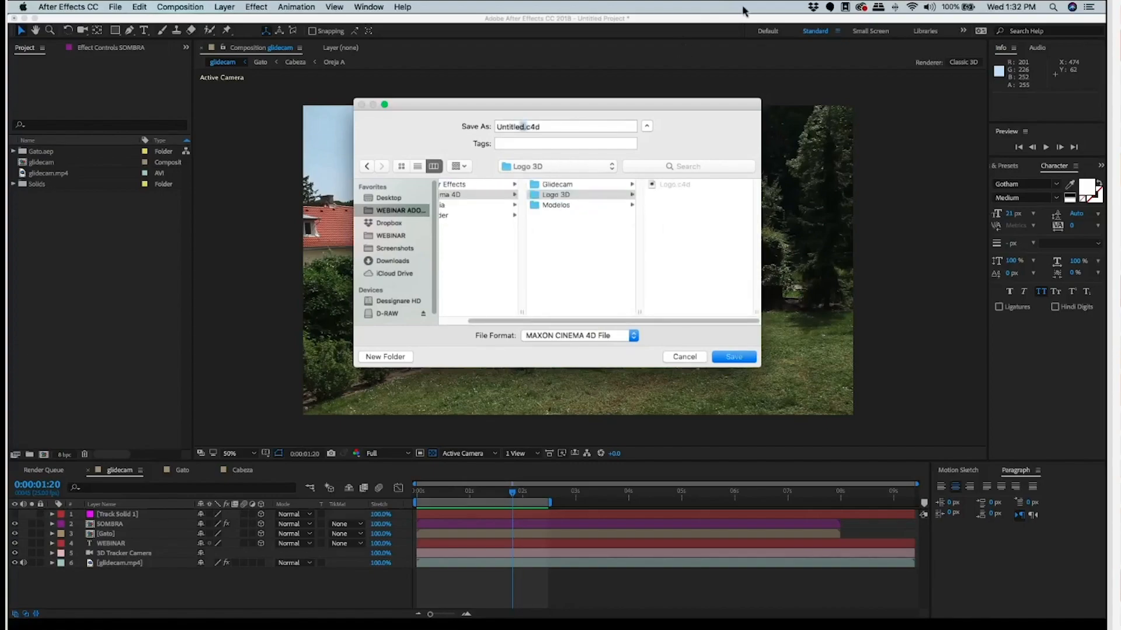
{"action": "left_click", "coordinate": [514, 127]}
{"action": "type", "text": "Logo3"}
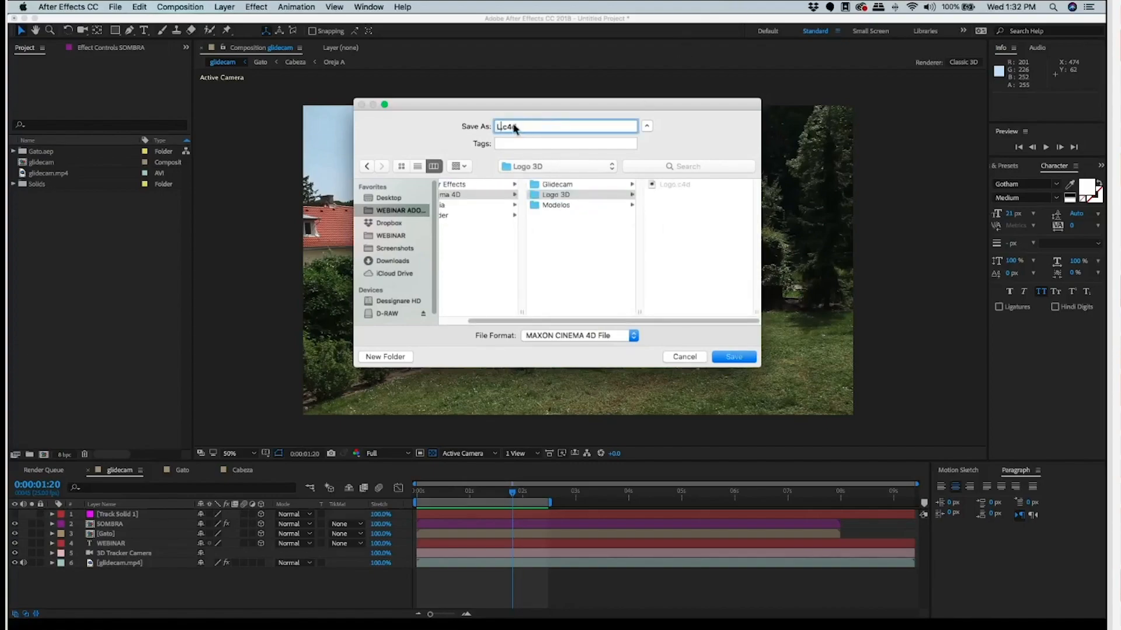
{"action": "type", "text": "D_"}
{"action": "key", "text": "BackSpace"}
{"action": "key", "text": "Left"}
{"action": "key", "text": "Left"}
{"action": "type", "text": "_"}
{"action": "key", "text": "Return"}
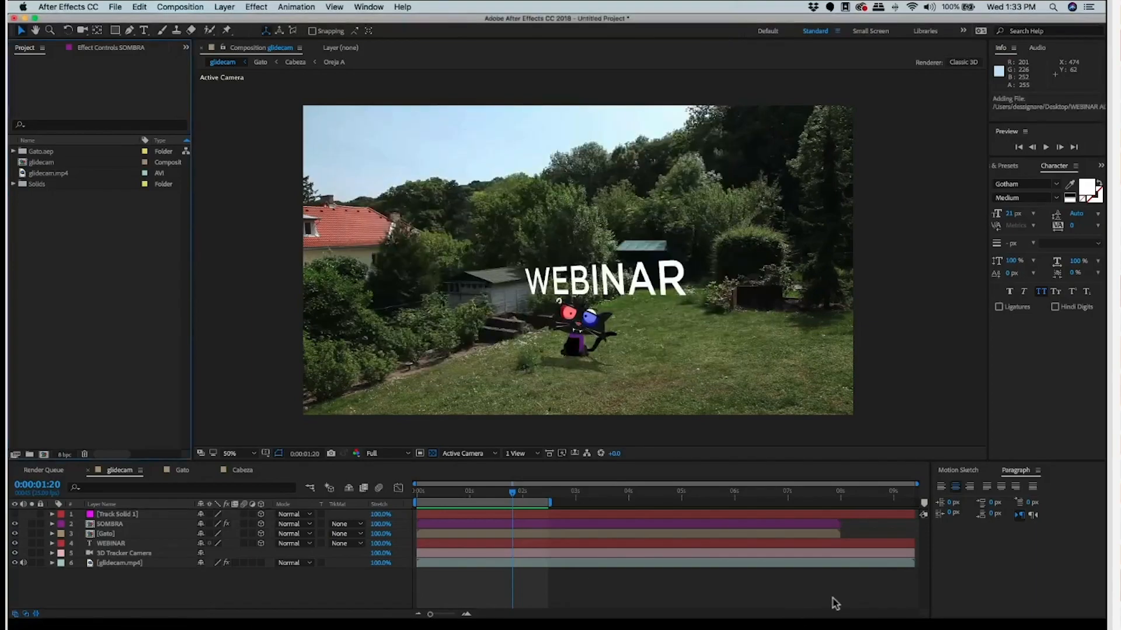
Step: Switch to After Effects to check the Logo_3D.c4d item in the project, and return to Cinema 4D Lite
{"action": "mouse_move", "coordinate": [835, 617]}
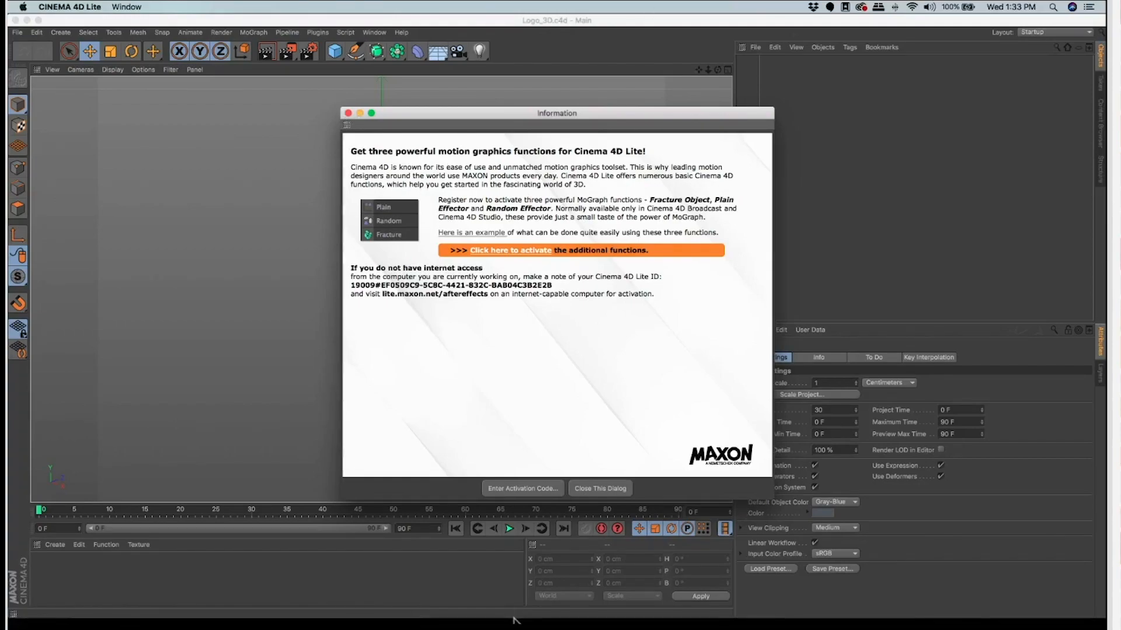
{"action": "left_click", "coordinate": [369, 613]}
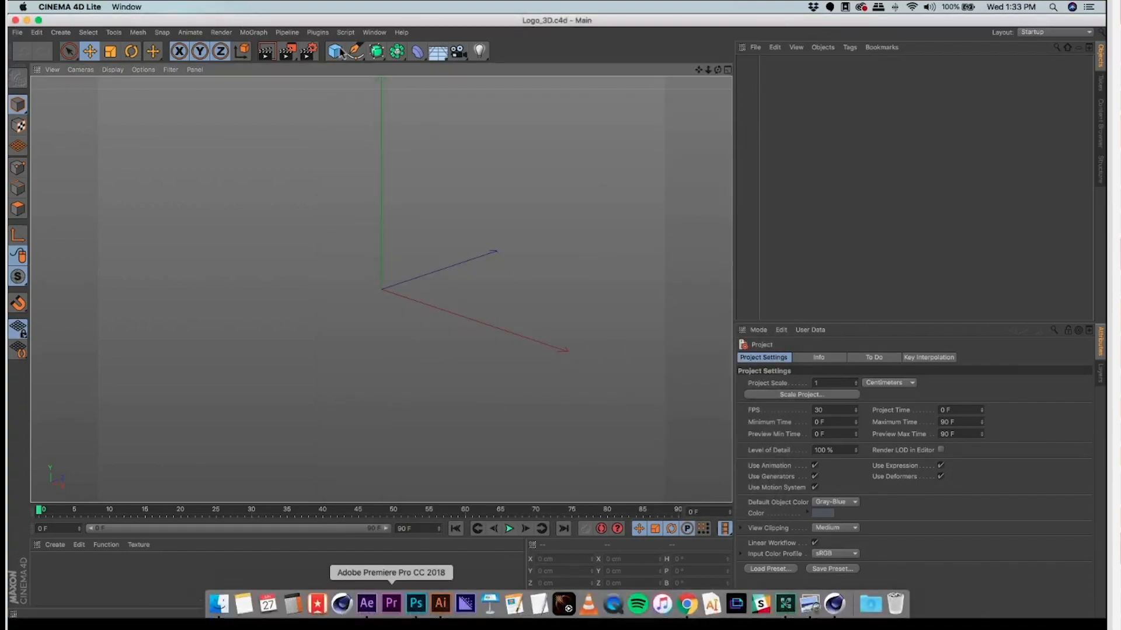
{"action": "left_click", "coordinate": [367, 603]}
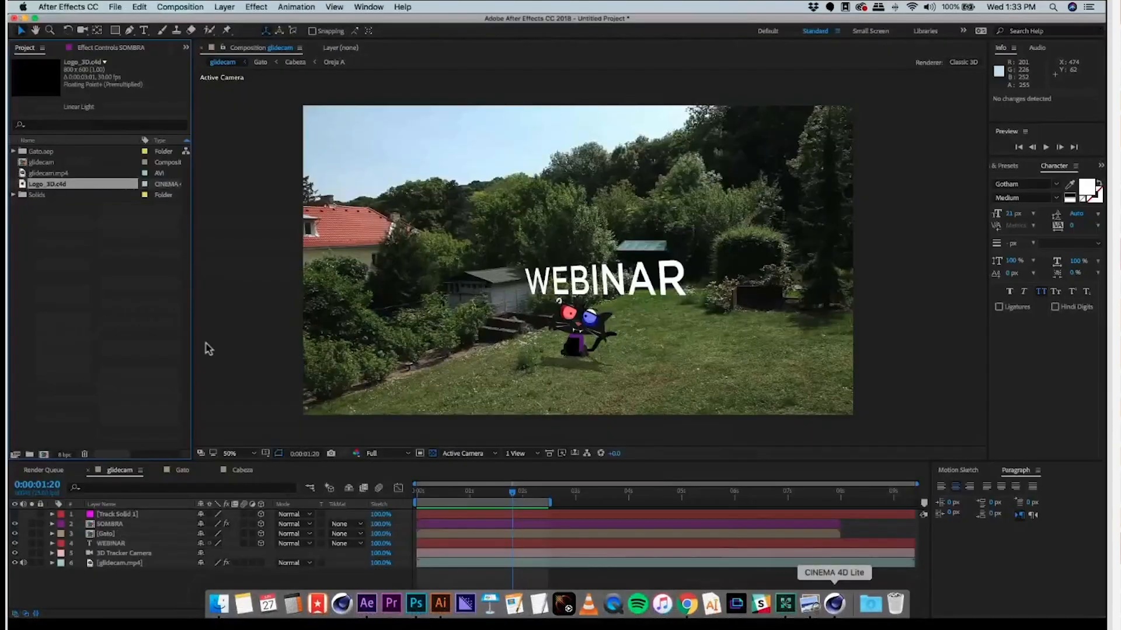
{"action": "left_click", "coordinate": [834, 604]}
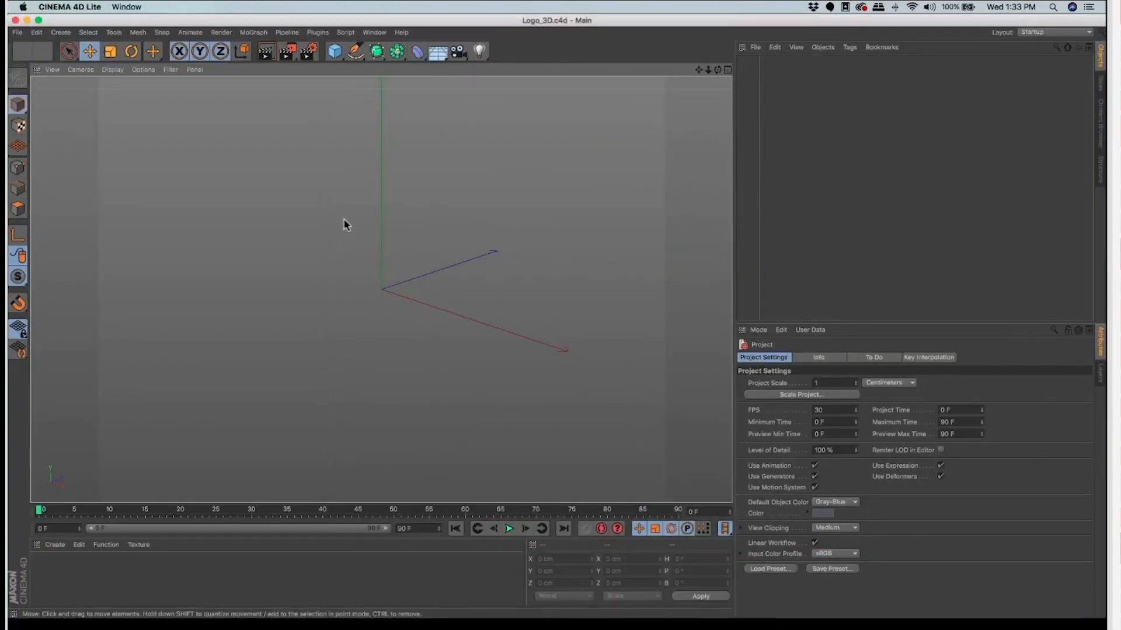
Step: Add a Figure primitive at the scene's origin and frame it closer in the viewport
{"action": "left_click", "coordinate": [335, 51]}
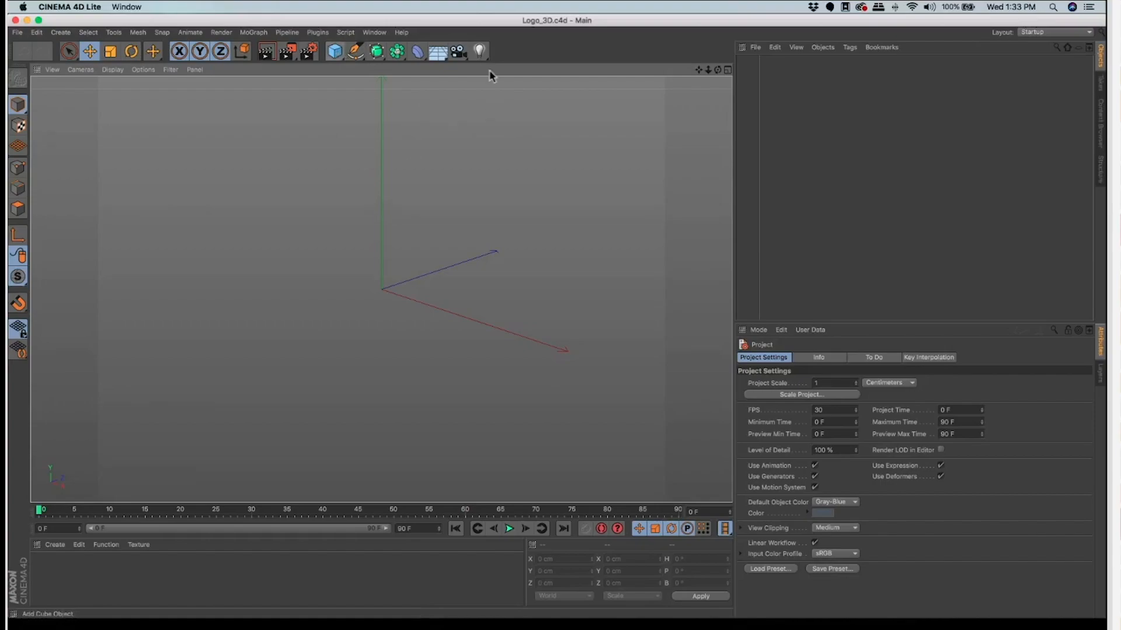
{"action": "left_click", "coordinate": [334, 52]}
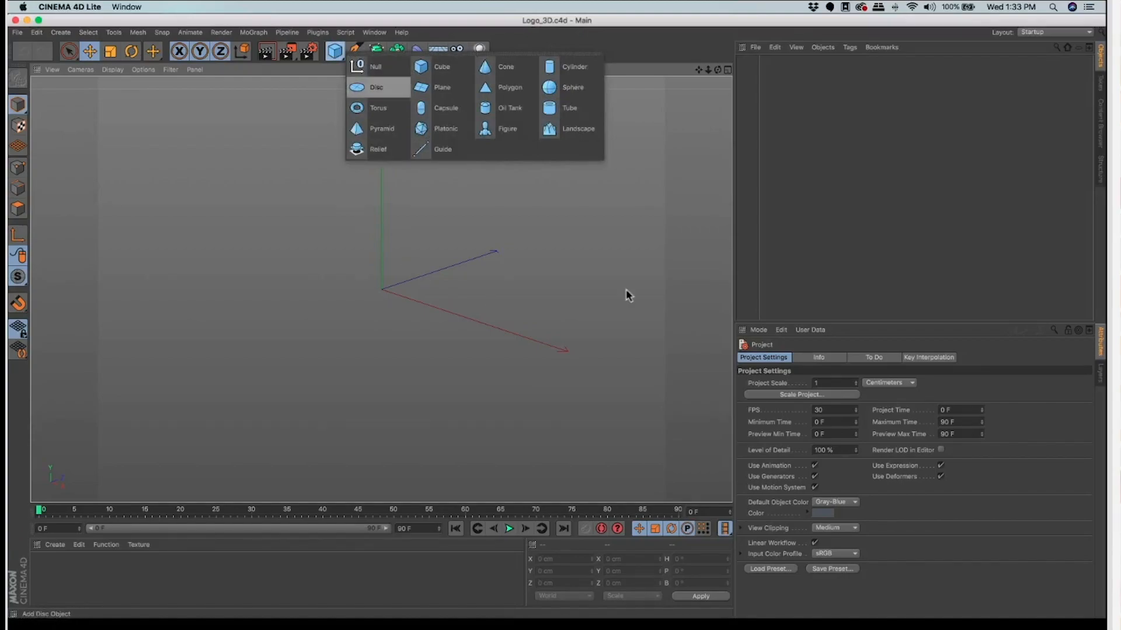
{"action": "left_click", "coordinate": [506, 129]}
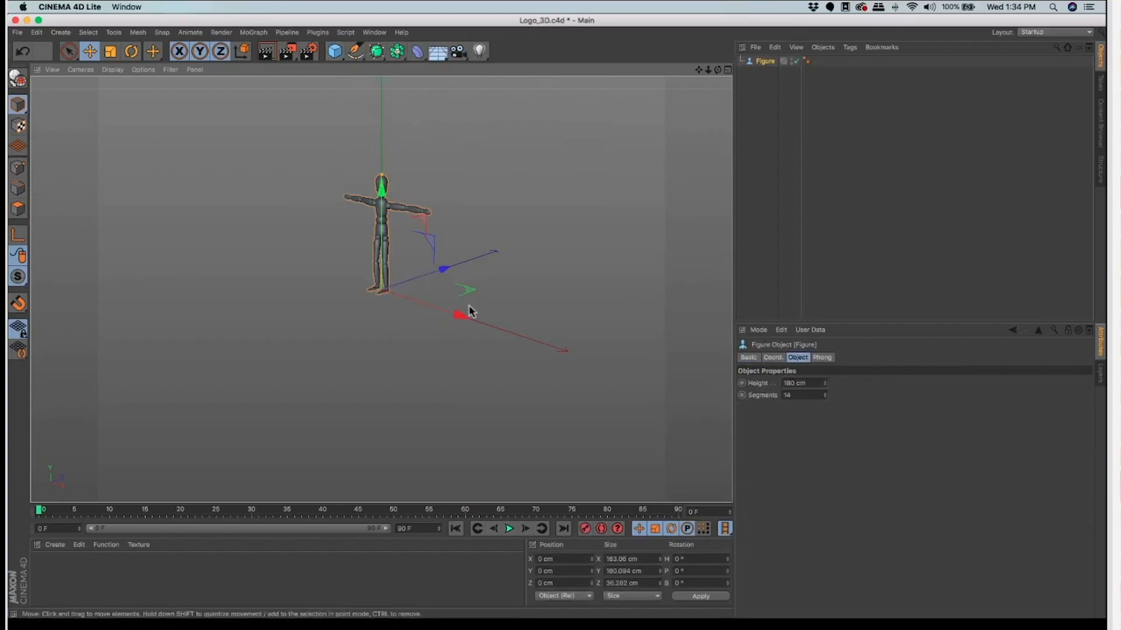
{"action": "scroll", "coordinate": [420, 325], "scroll_direction": "up", "scroll_amount": 5}
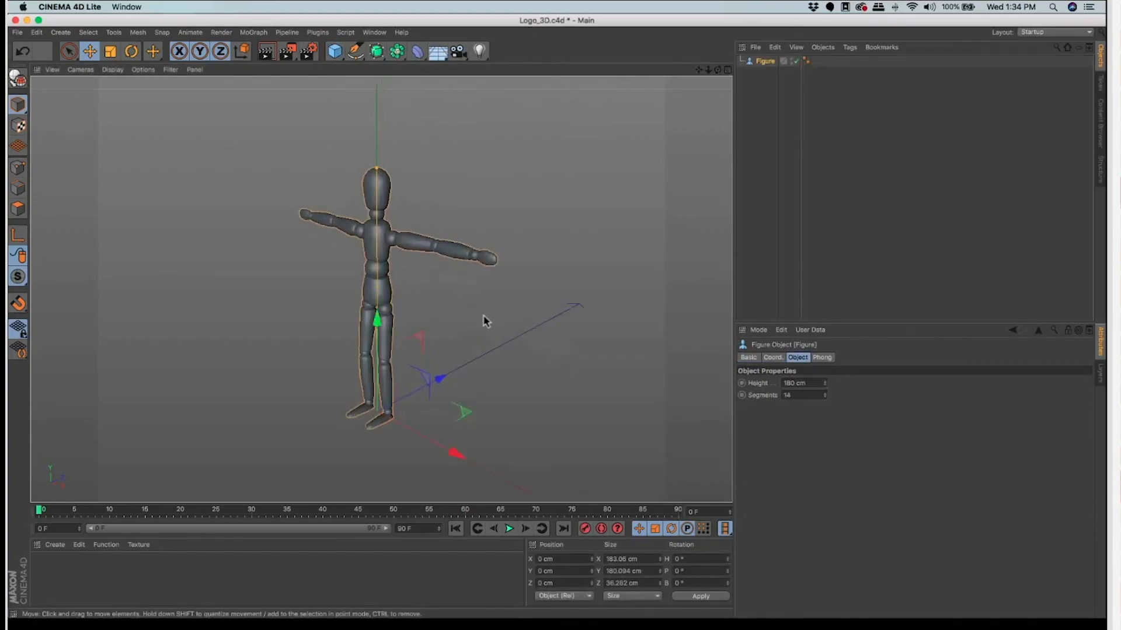
{"action": "left_click_drag", "start_coordinate": [484, 321], "coordinate": [538, 24], "text": "alt"}
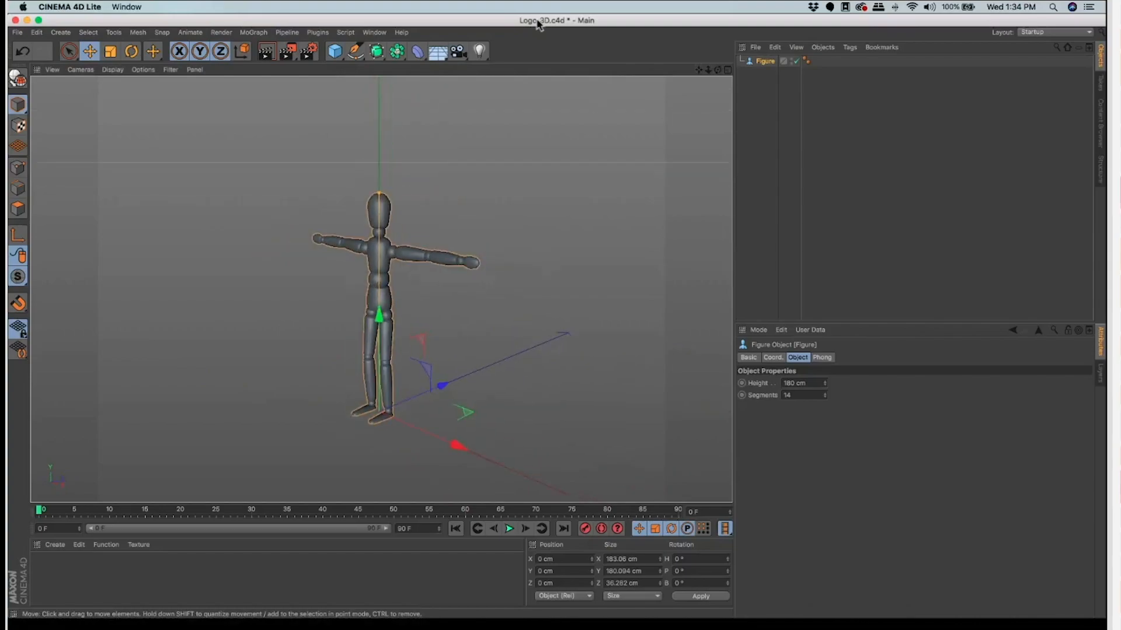
Step: Save the Cinema 4D scene containing the figure and switch to After Effects
{"action": "key", "text": "Delete"}
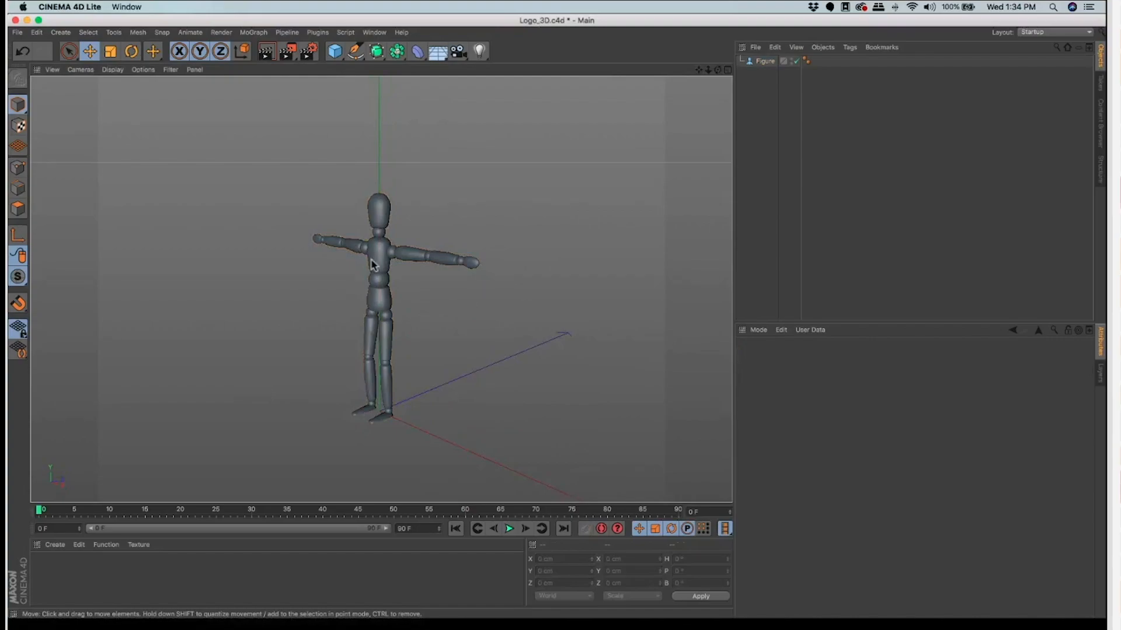
{"action": "key", "text": "super+s"}
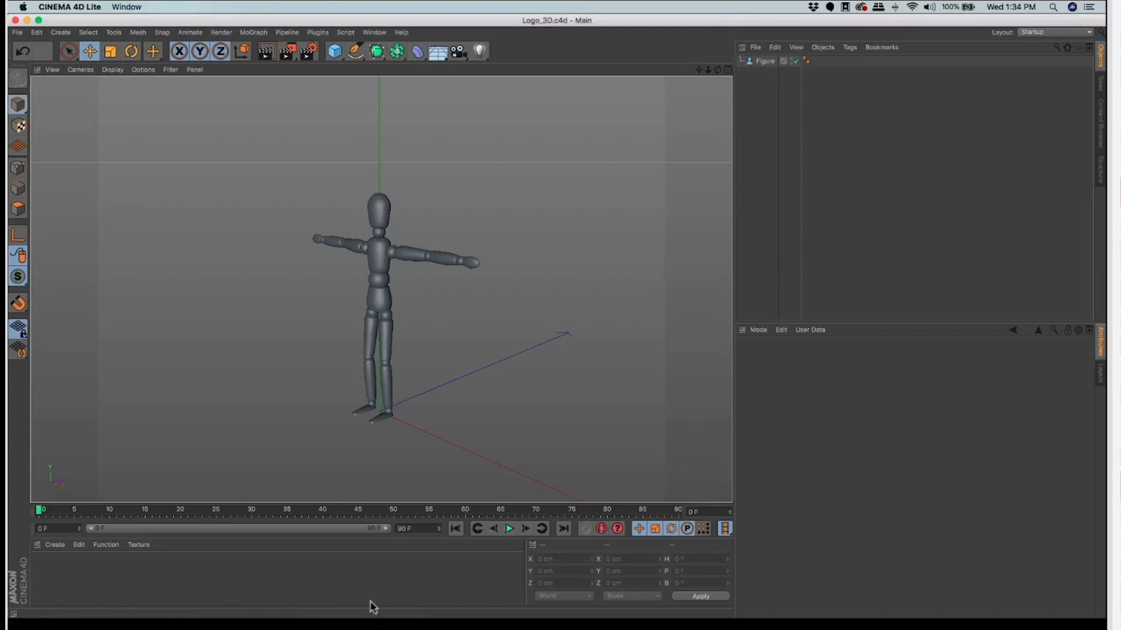
{"action": "key", "text": "super+a"}
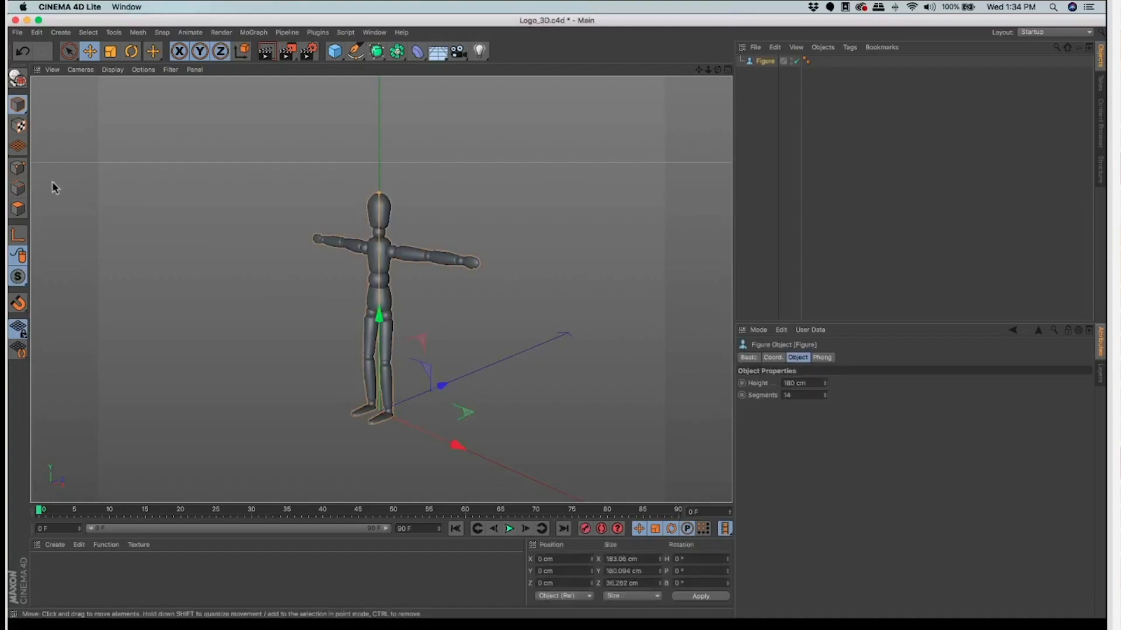
{"action": "key", "text": "super+s"}
{"action": "left_click", "coordinate": [366, 605]}
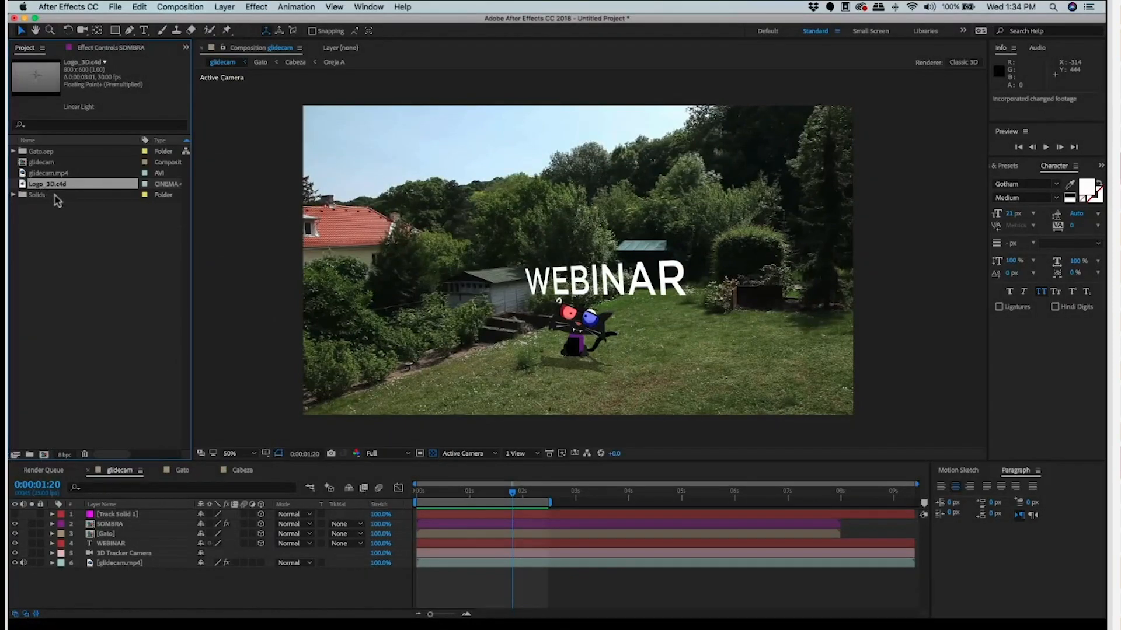
Step: Create a composition from the Logo_3D.c4d footage and view it at 100%
{"action": "left_click_drag", "start_coordinate": [45, 186], "coordinate": [44, 454]}
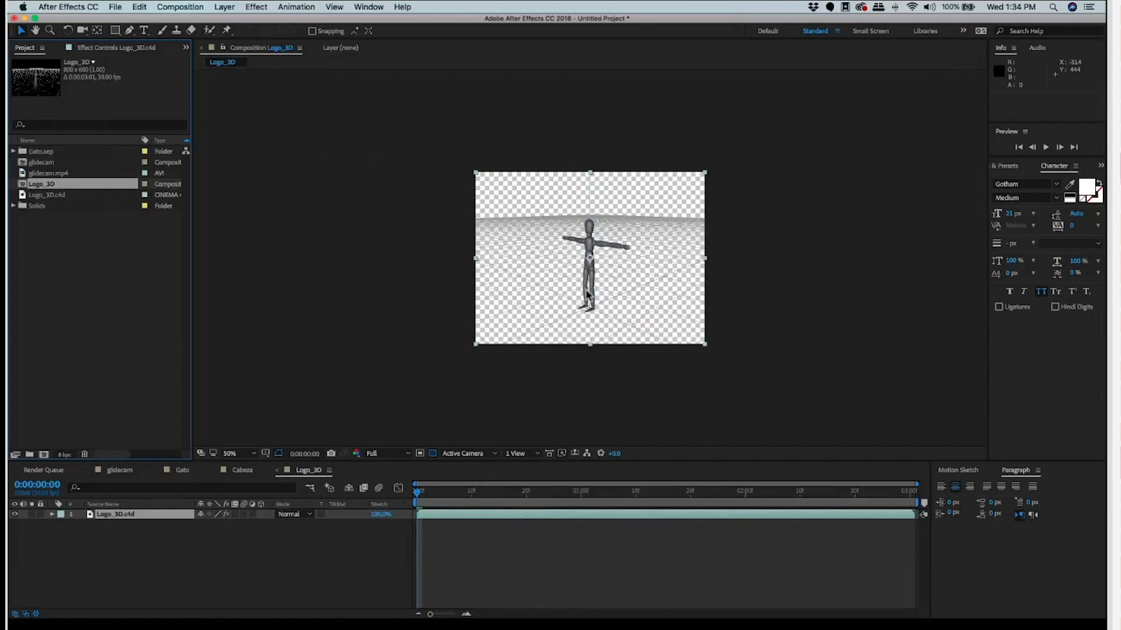
{"action": "left_click", "coordinate": [675, 392]}
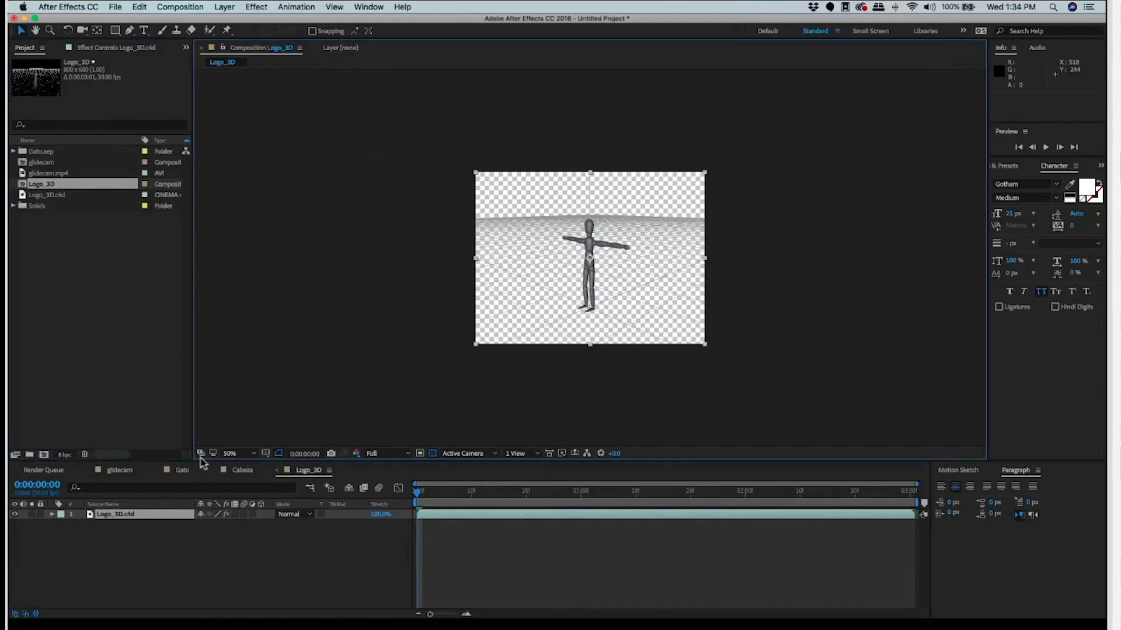
{"action": "key", "text": "z"}
{"action": "left_click", "coordinate": [625, 243]}
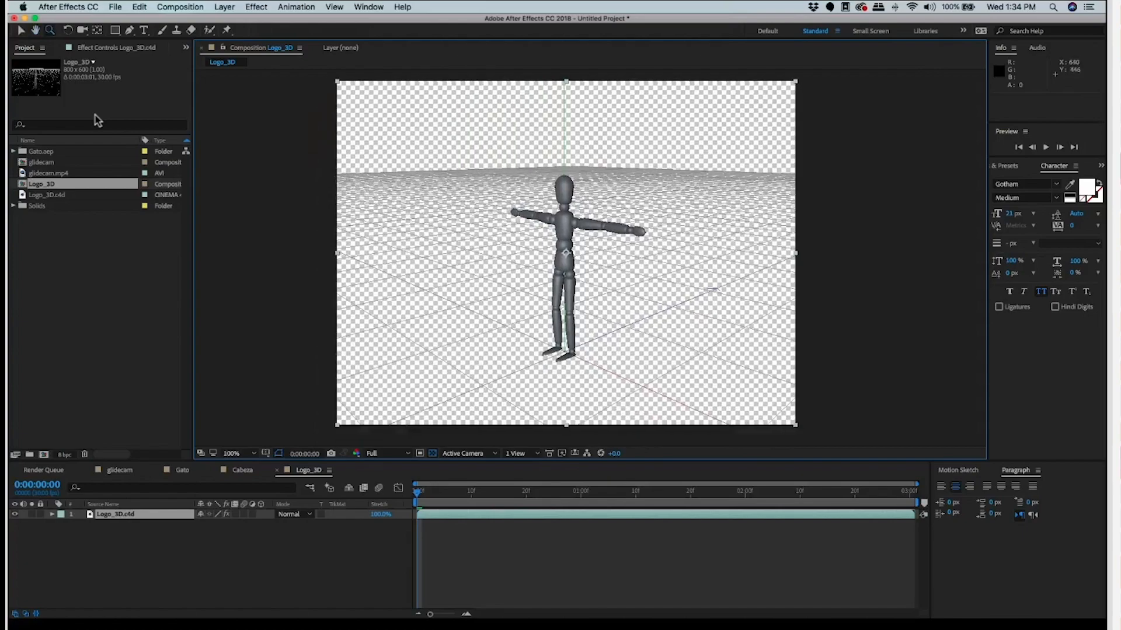
{"action": "key", "text": "v"}
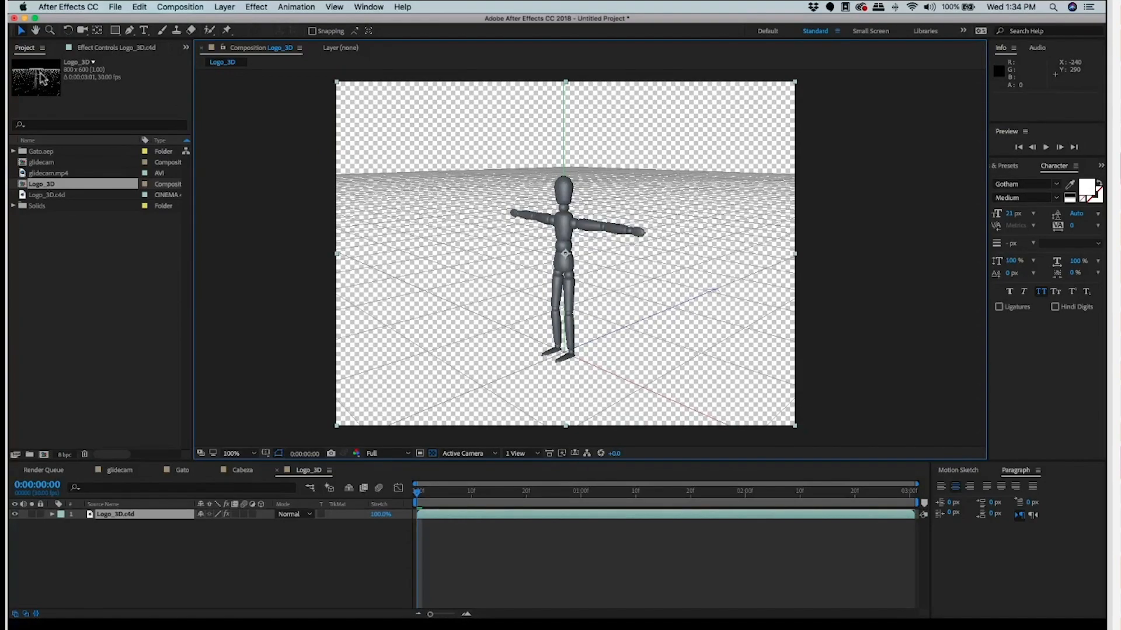
Step: Show the Logo_3D.c4d layer's Cineware effect settings and compare the composition with the scene in Cinema 4D Lite
{"action": "key", "text": "F3"}
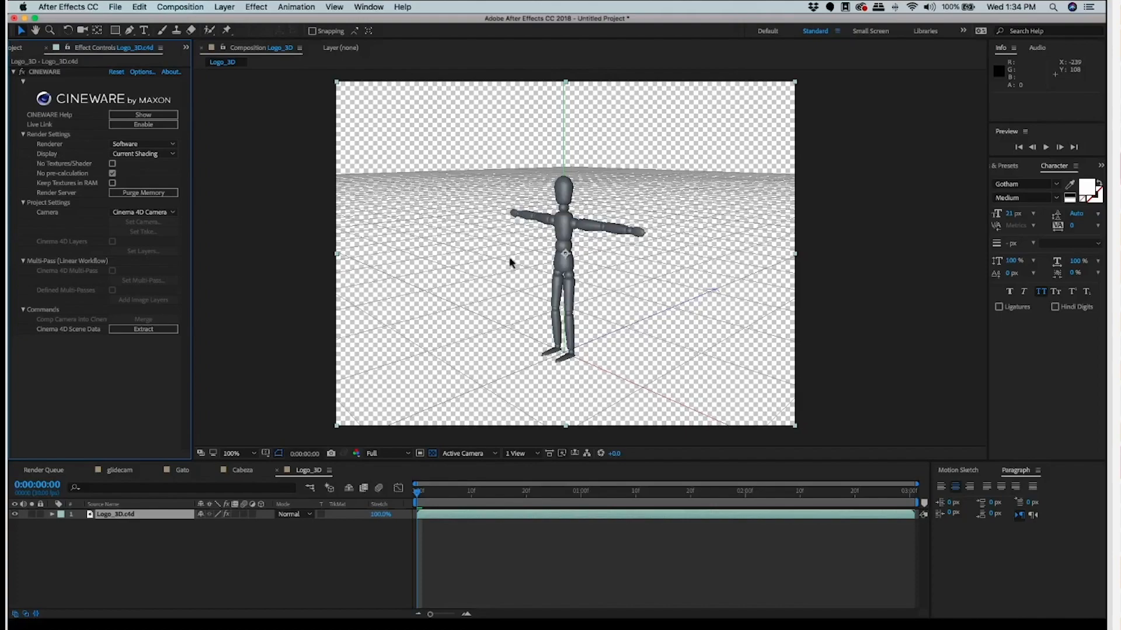
{"action": "left_click", "coordinate": [125, 125]}
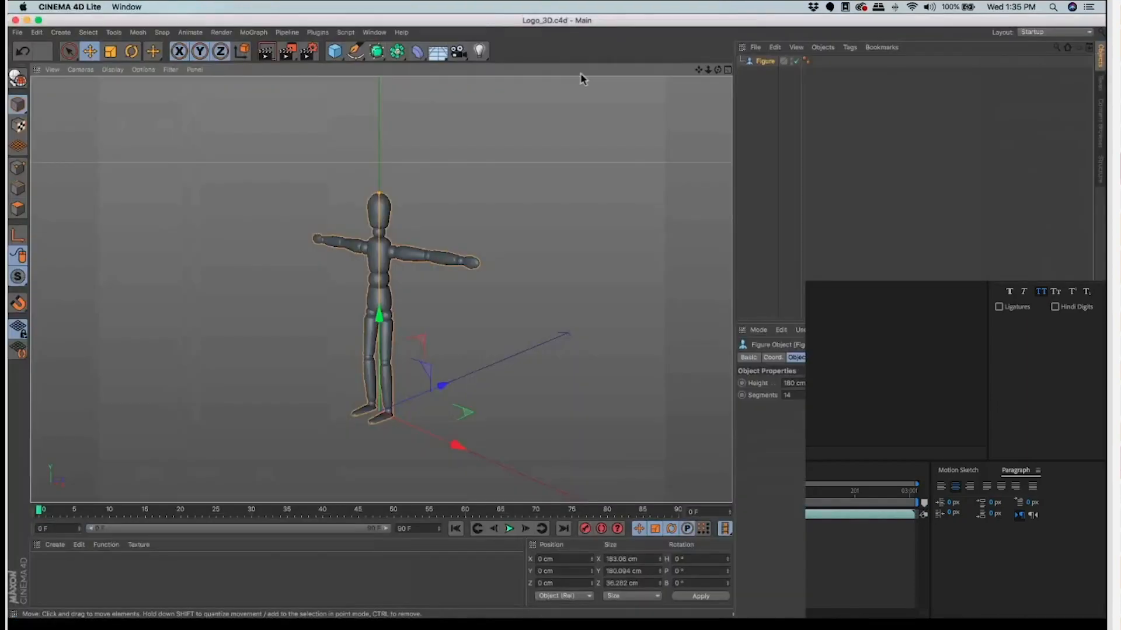
{"action": "key", "text": "super+Tab"}
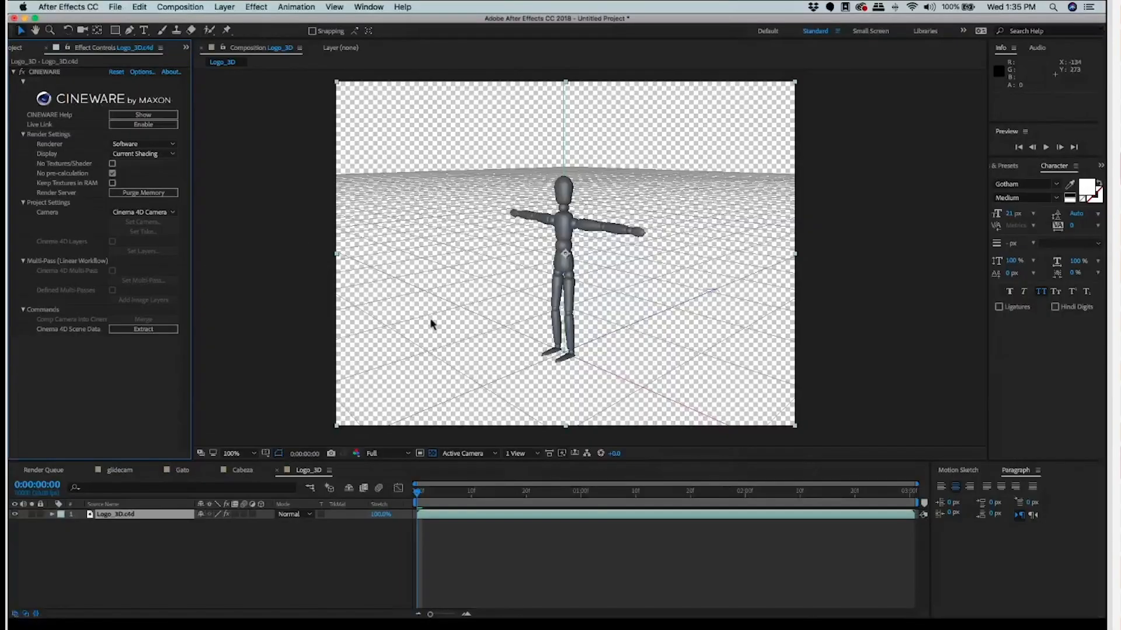
{"action": "key", "text": "super+Tab"}
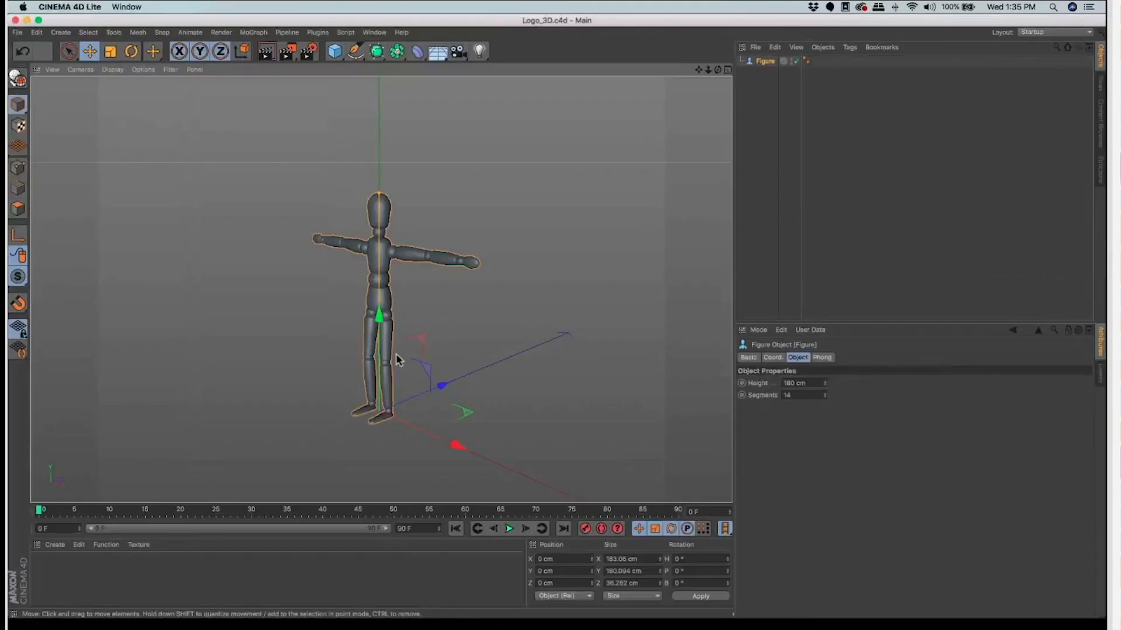
Step: Add a Platonic primitive, raise it about 45 cm, scale it to about 55 cm and move it beside the figure
{"action": "left_click", "coordinate": [334, 50]}
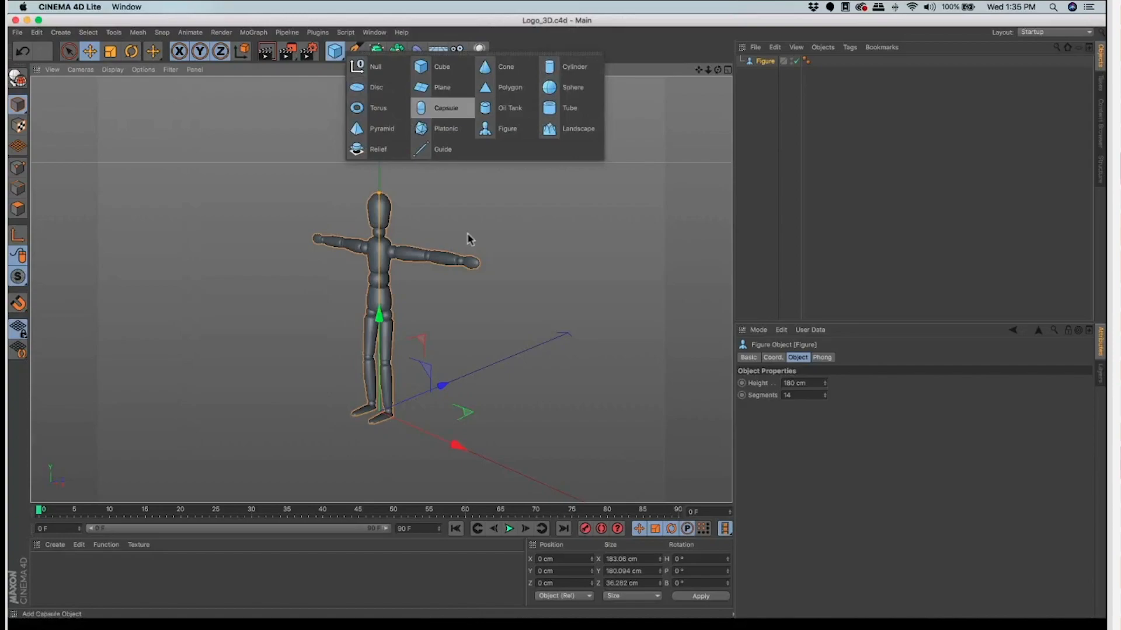
{"action": "left_click", "coordinate": [446, 128]}
{"action": "left_click_drag", "start_coordinate": [379, 339], "coordinate": [380, 280]}
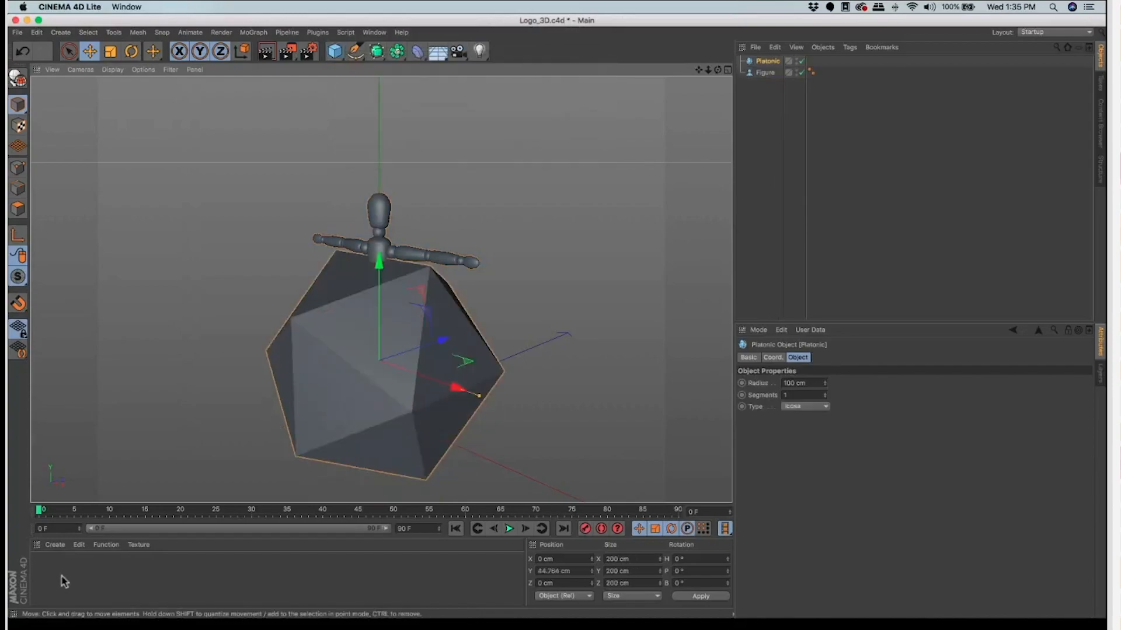
{"action": "key", "text": "t"}
{"action": "left_click_drag", "start_coordinate": [554, 409], "coordinate": [444, 409]}
{"action": "key", "text": "e"}
{"action": "left_click_drag", "start_coordinate": [442, 340], "coordinate": [360, 367]}
{"action": "left_click_drag", "start_coordinate": [352, 423], "coordinate": [289, 393]}
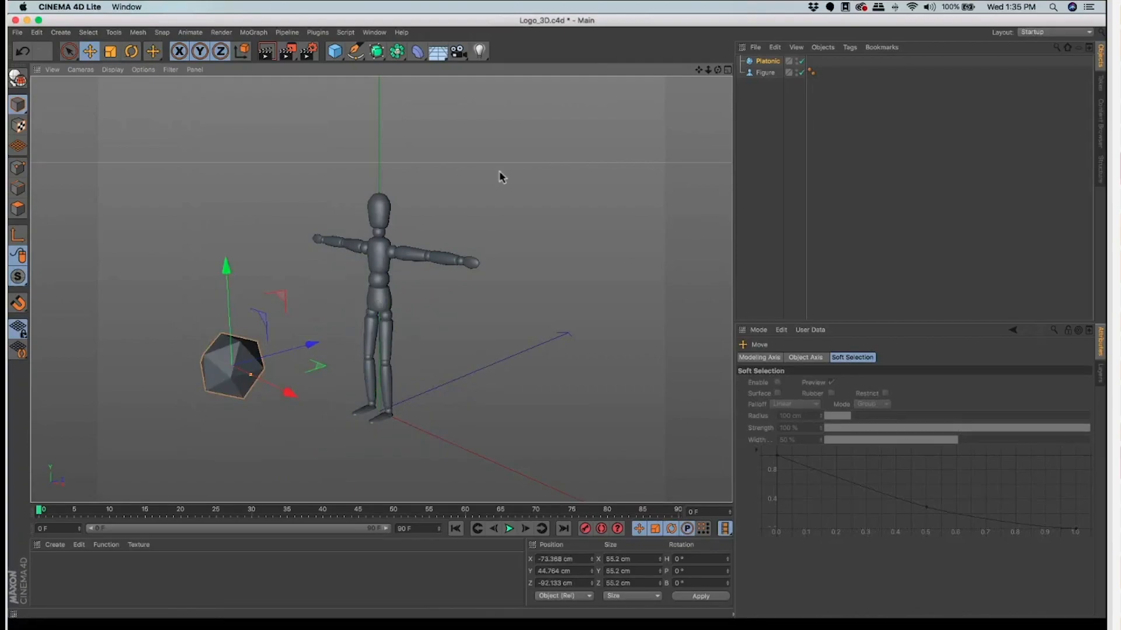
Step: Create two new materials, applying the default grey one to the Platonic object and opening the second in the Material Editor
{"action": "key", "text": "super+n"}
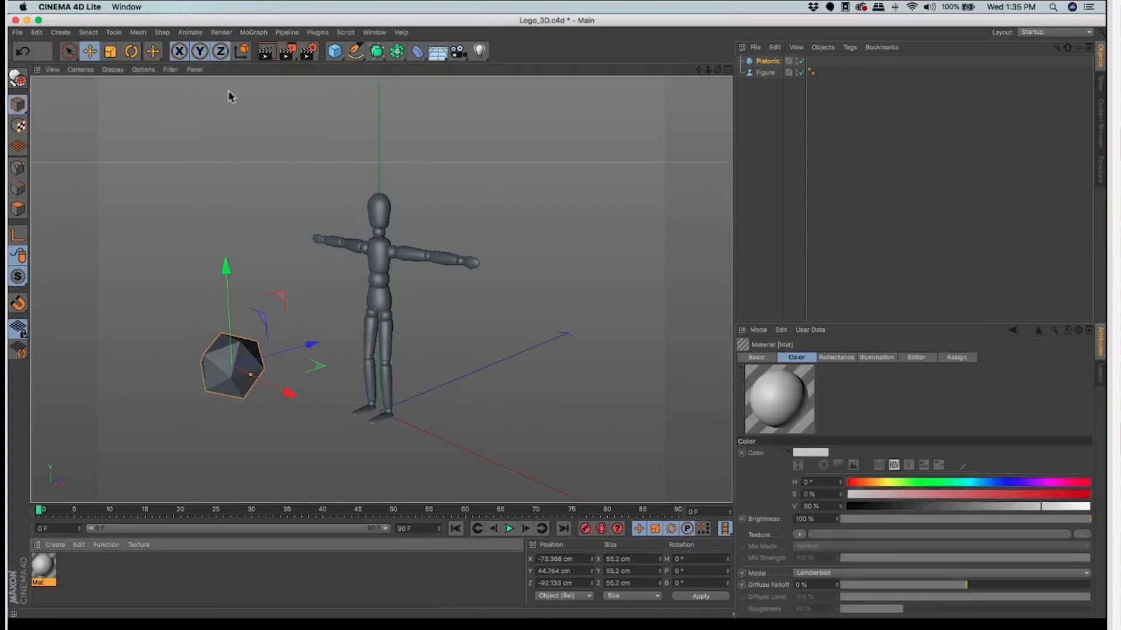
{"action": "key", "text": "super+z"}
{"action": "key", "text": "super+n"}
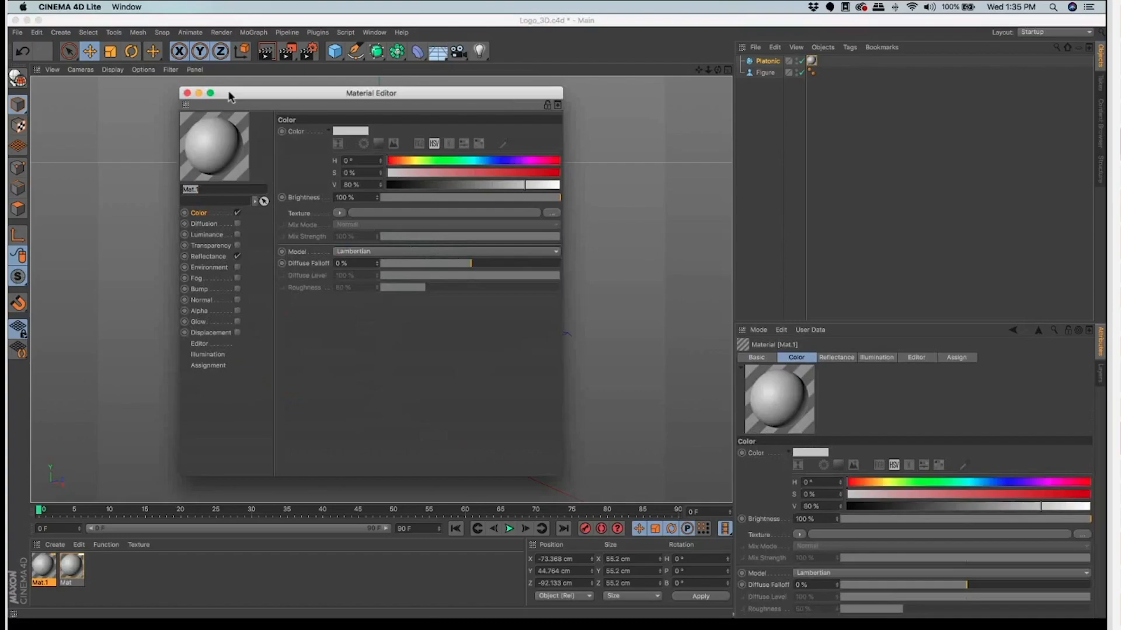
Step: Set the second material's color to blue with H 232°, S 74% and V 80%, and apply it to the Figure
{"action": "left_click", "coordinate": [540, 172]}
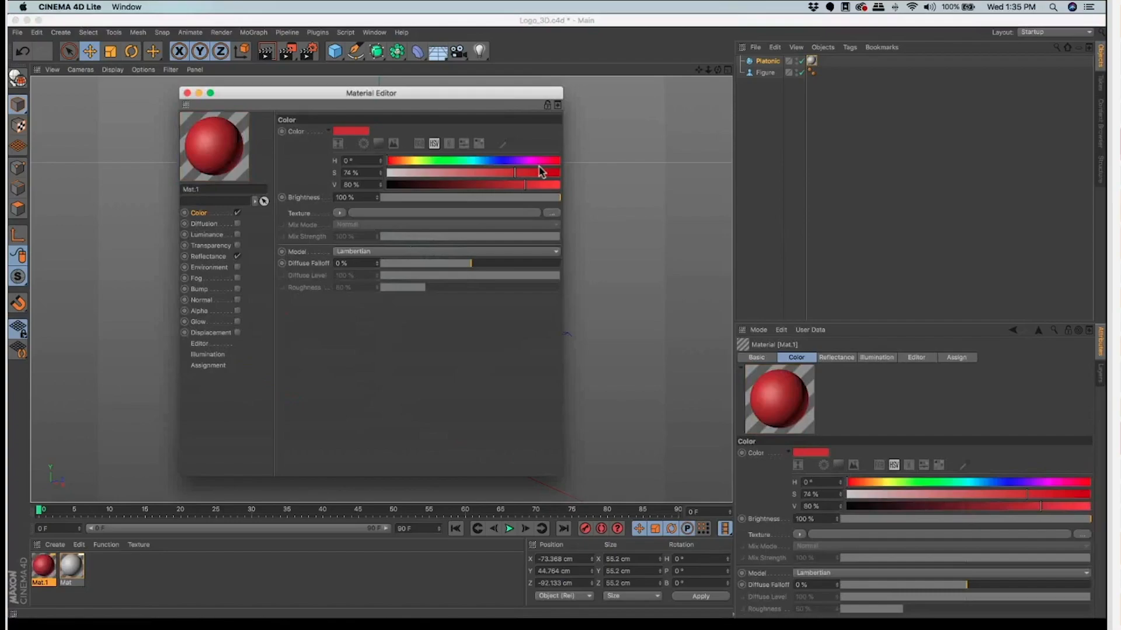
{"action": "left_click", "coordinate": [499, 160]}
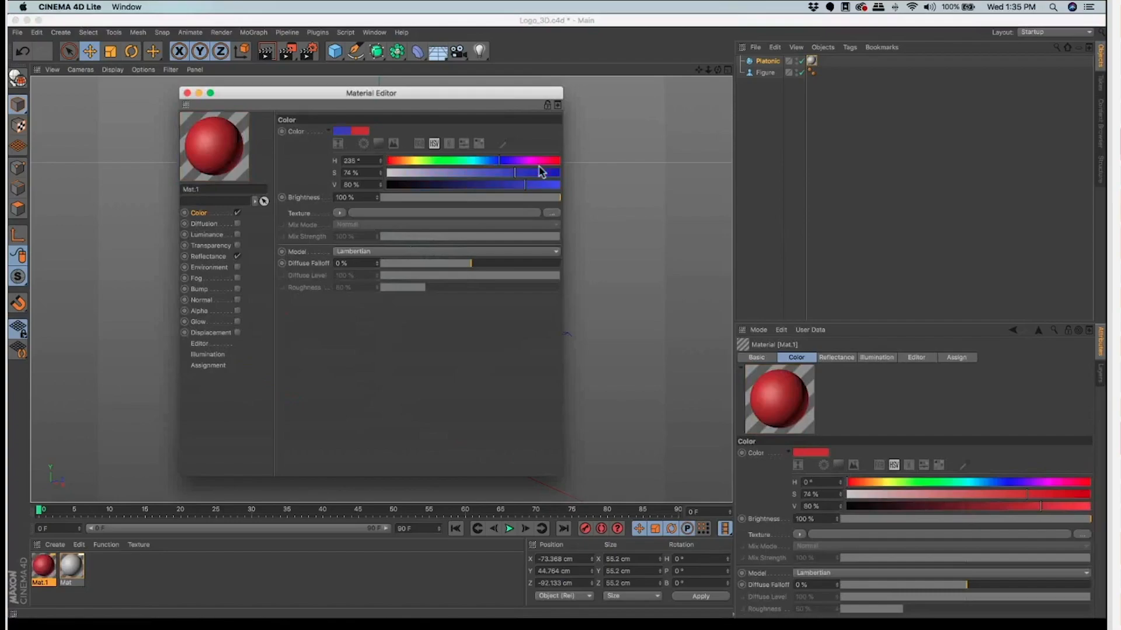
{"action": "left_click_drag", "start_coordinate": [499, 161], "coordinate": [498, 161]}
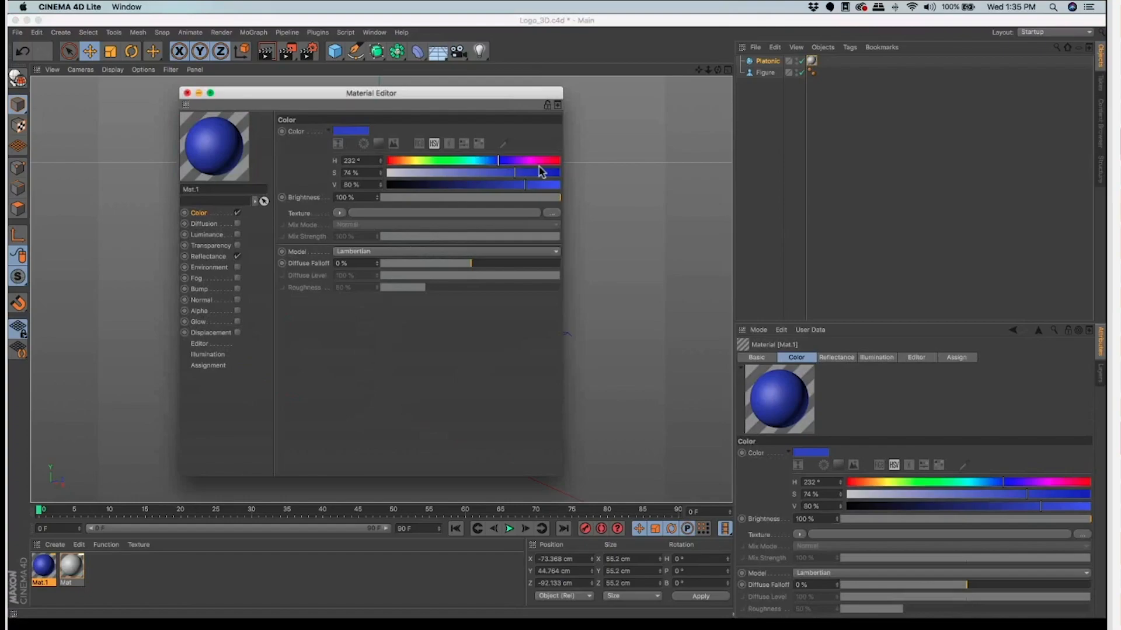
{"action": "left_click", "coordinate": [187, 93]}
{"action": "left_click_drag", "start_coordinate": [44, 565], "coordinate": [379, 257]}
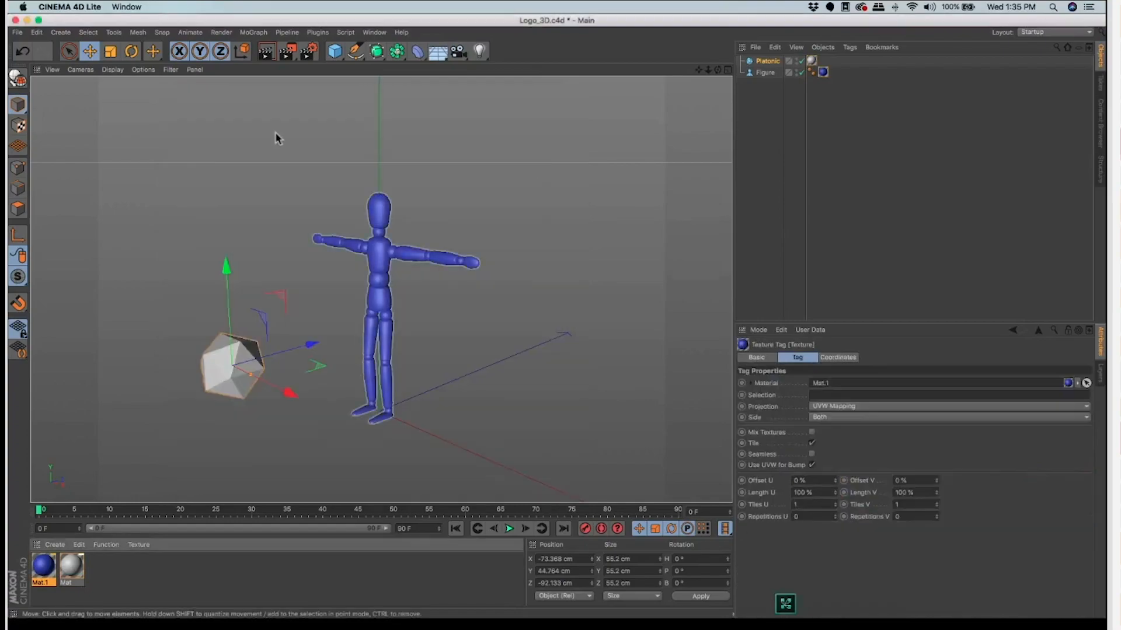
Step: Deselect the objects, save the Cinema 4D scene and switch to After Effects to view the updated composition
{"action": "left_click", "coordinate": [275, 138]}
{"action": "key", "text": "super+s"}
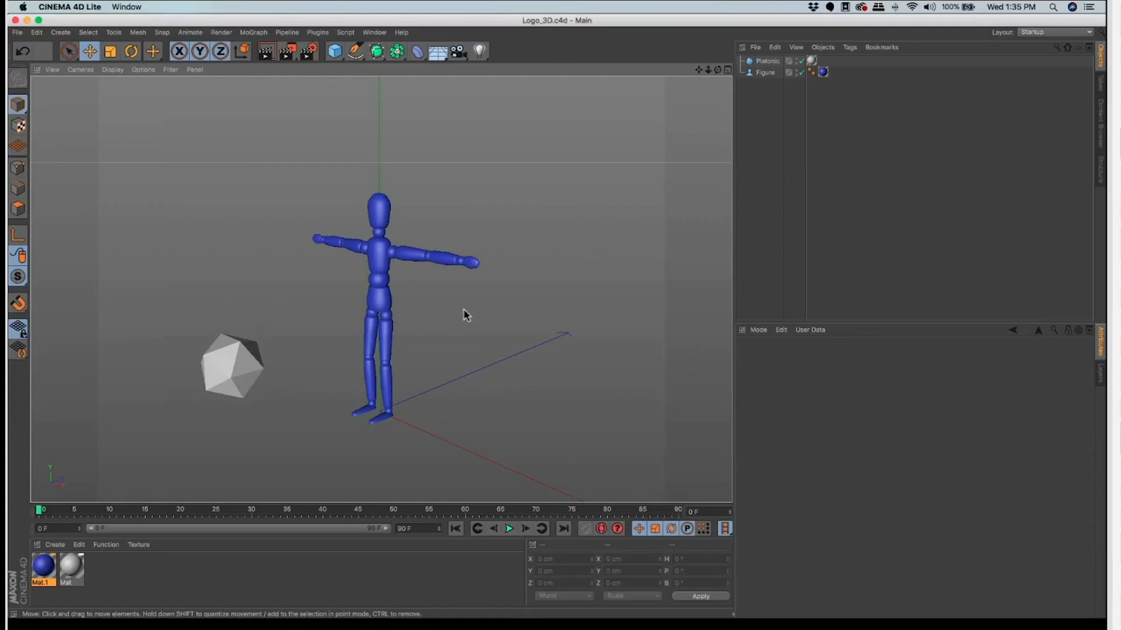
{"action": "key", "text": "super+Tab"}
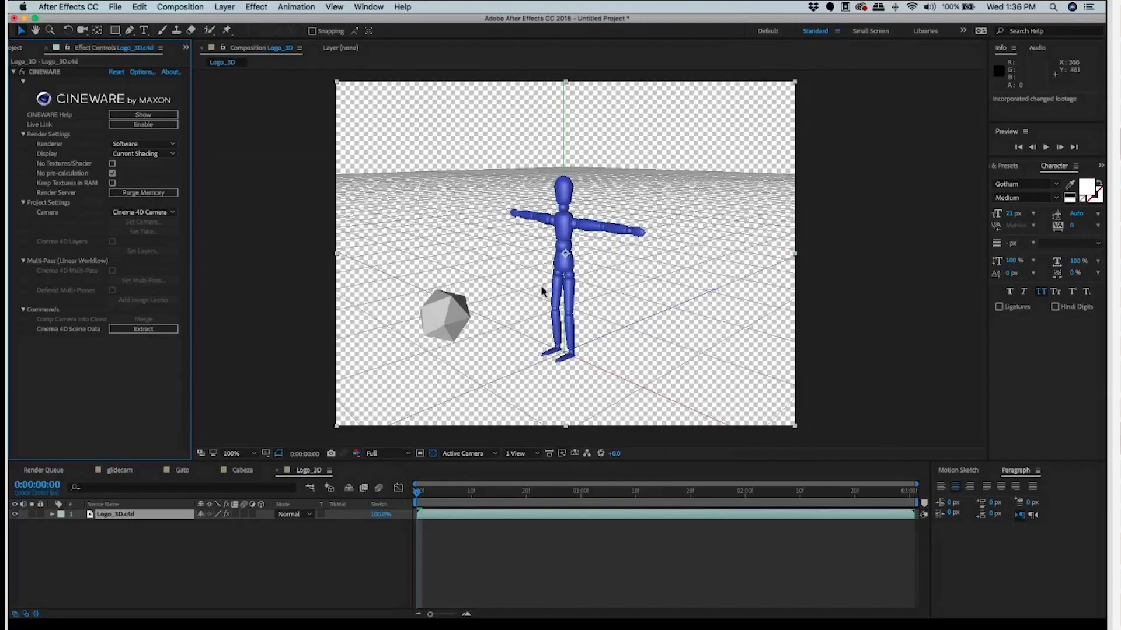
Step: Switch to Cinema 4D, orbit to a closer, more frontal view of the figure, save, and return to After Effects
{"action": "left_click", "coordinate": [542, 287]}
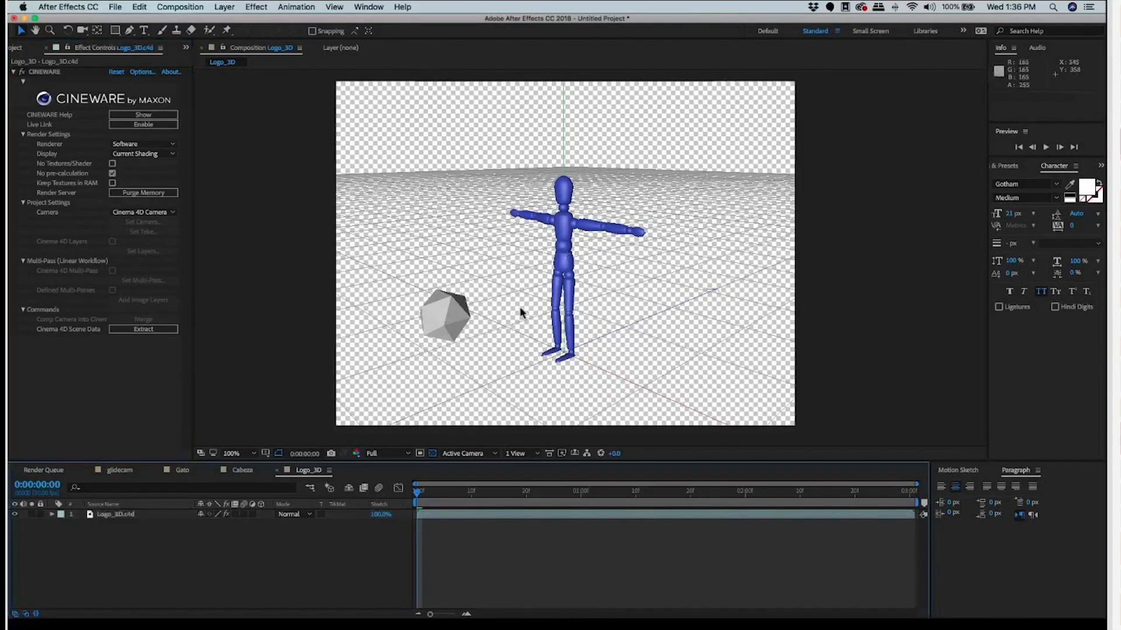
{"action": "key", "text": "super+Tab"}
{"action": "left_click_drag", "start_coordinate": [520, 307], "coordinate": [511, 310], "text": "alt"}
{"action": "key", "text": "super+r"}
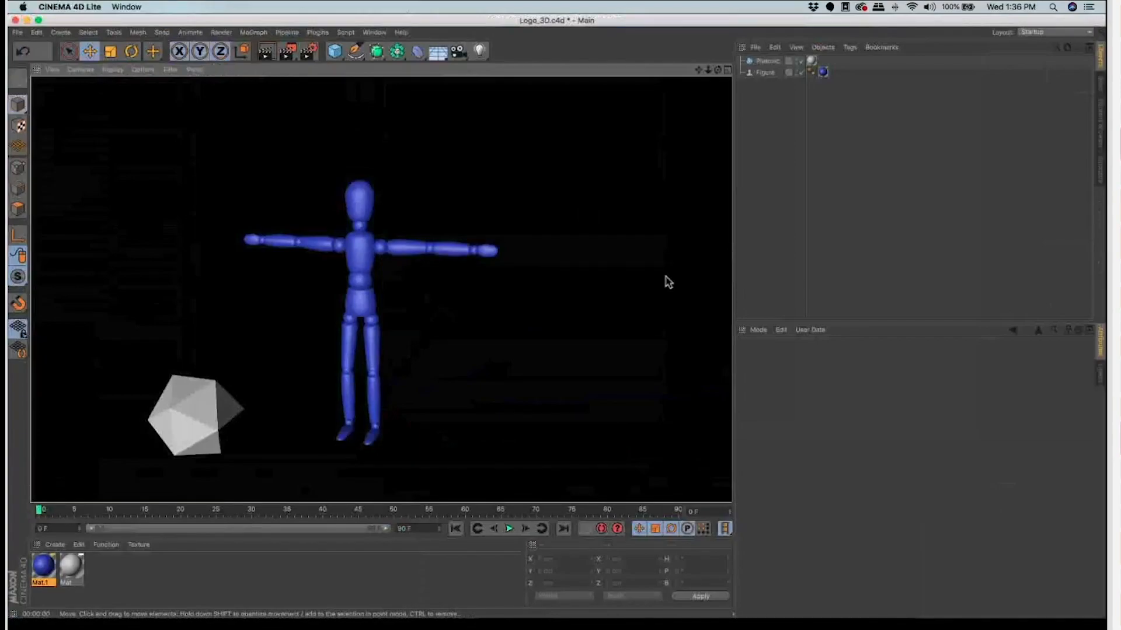
{"action": "key", "text": "super+Tab"}
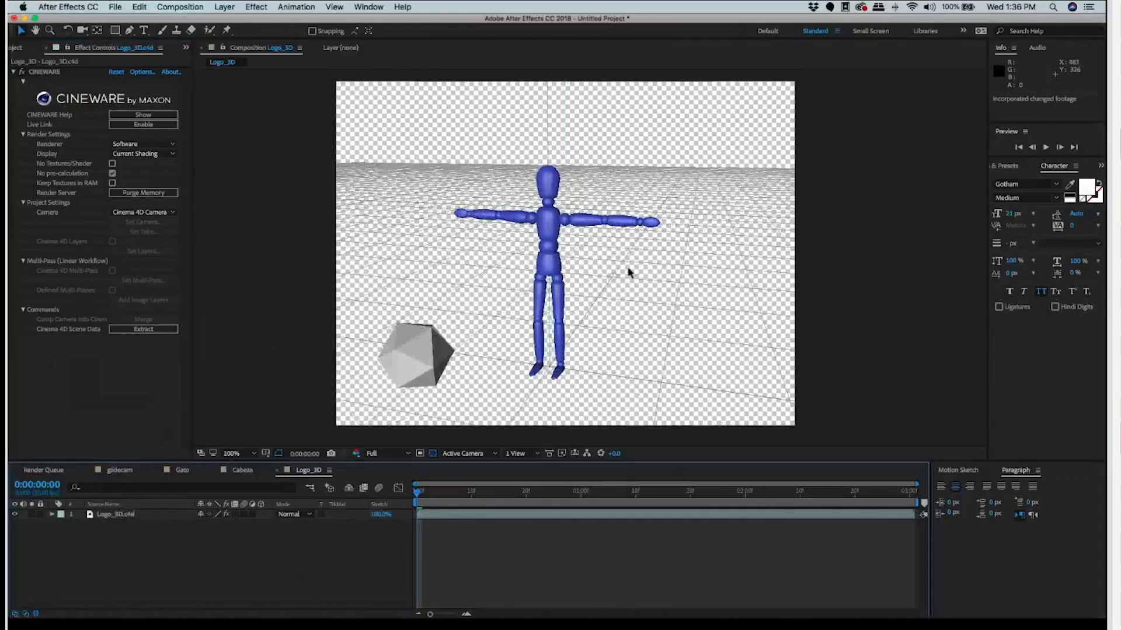
Step: Add a camera layer to the Logo_3D composition and set the Logo_3D.c4d layer's CINEWARE camera to Comp Camera
{"action": "left_click", "coordinate": [224, 7]}
{"action": "mouse_move", "coordinate": [231, 22]}
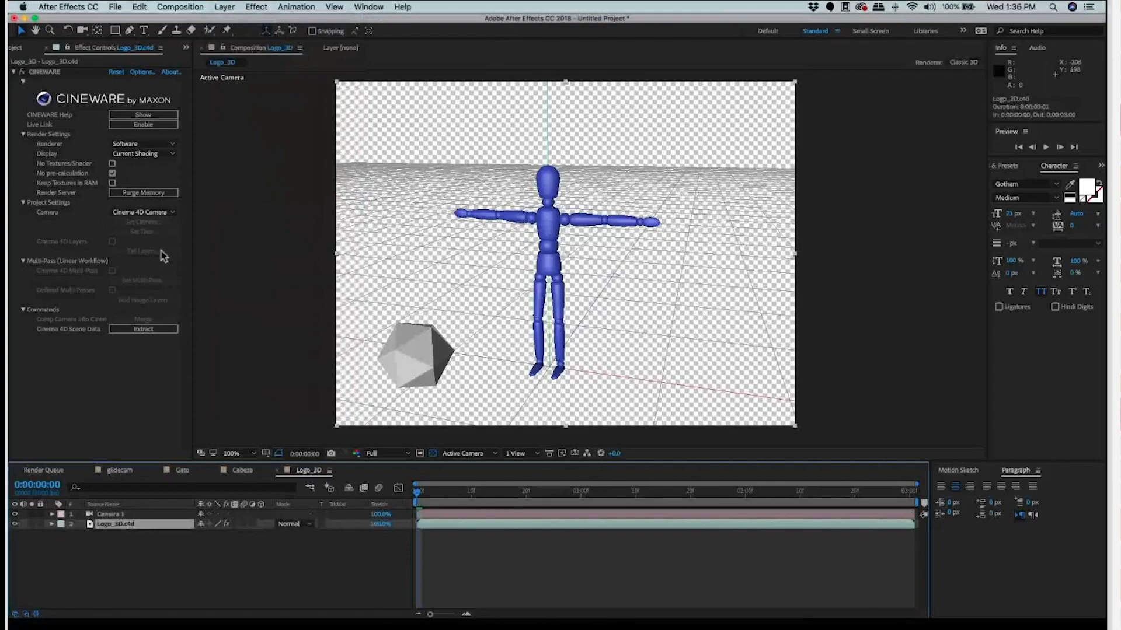
{"action": "left_click", "coordinate": [143, 212]}
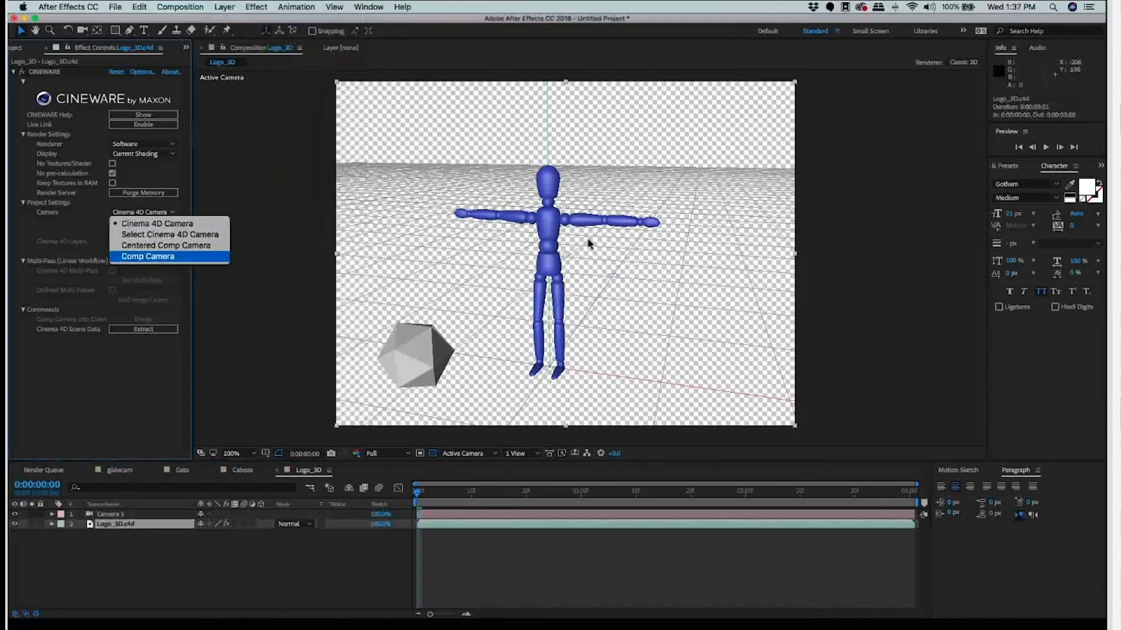
{"action": "left_click", "coordinate": [532, 216]}
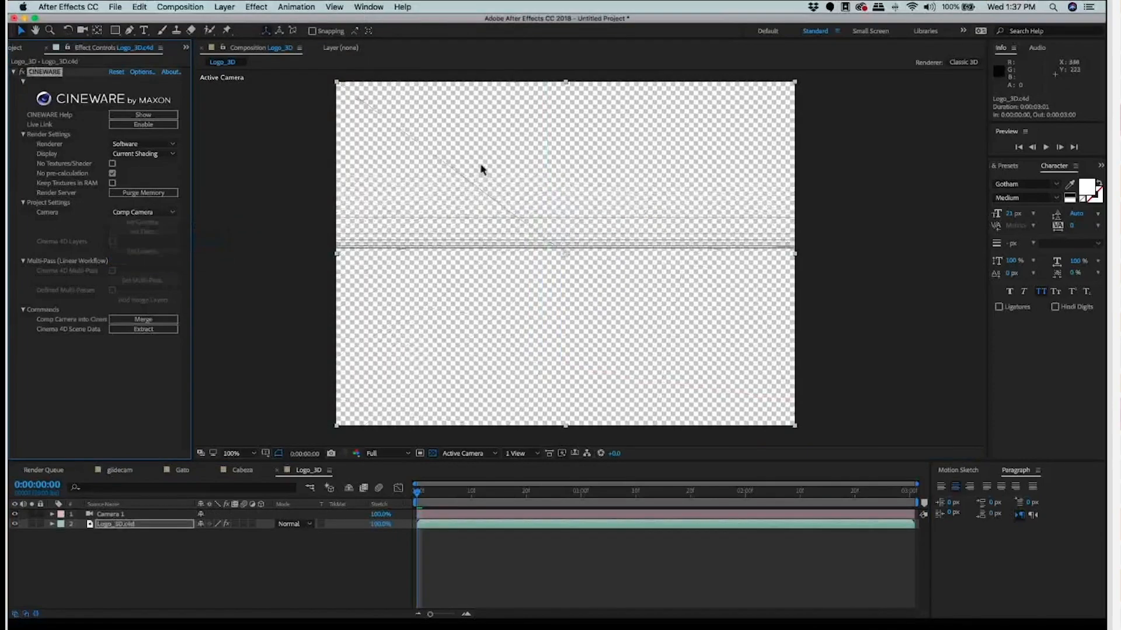
Step: Orbit, pan and dolly the composition camera until the whole figure and the Platonic object are framed
{"action": "key", "text": "c"}
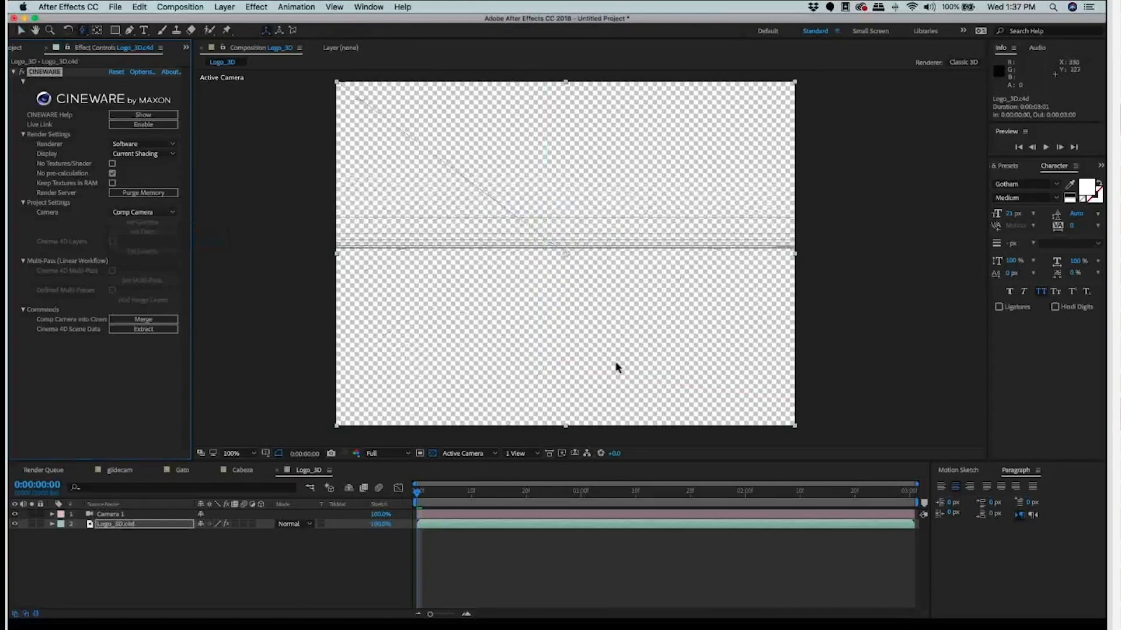
{"action": "left_click_drag", "start_coordinate": [481, 205], "coordinate": [580, 300]}
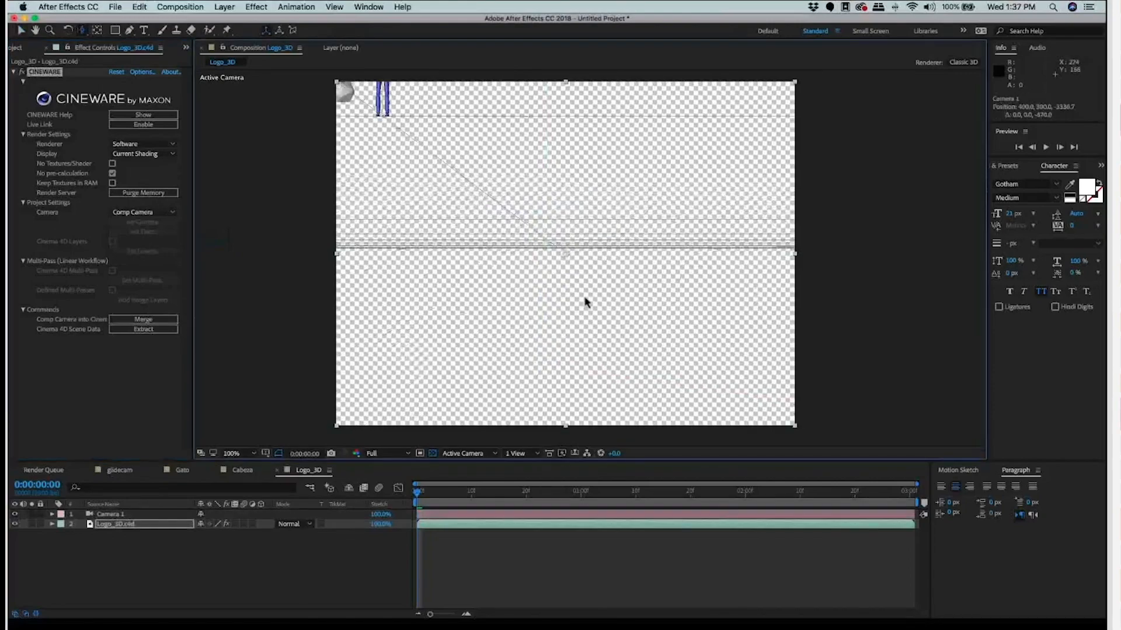
{"action": "mouse_move", "coordinate": [600, 236]}
{"action": "middle_mouse_down"}
{"action": "mouse_move", "coordinate": [582, 337]}
{"action": "mouse_move", "coordinate": [596, 240]}
{"action": "middle_mouse_up"}
{"action": "right_click_drag", "start_coordinate": [587, 353], "coordinate": [539, 313]}
{"action": "left_click_drag", "start_coordinate": [573, 311], "coordinate": [559, 402]}
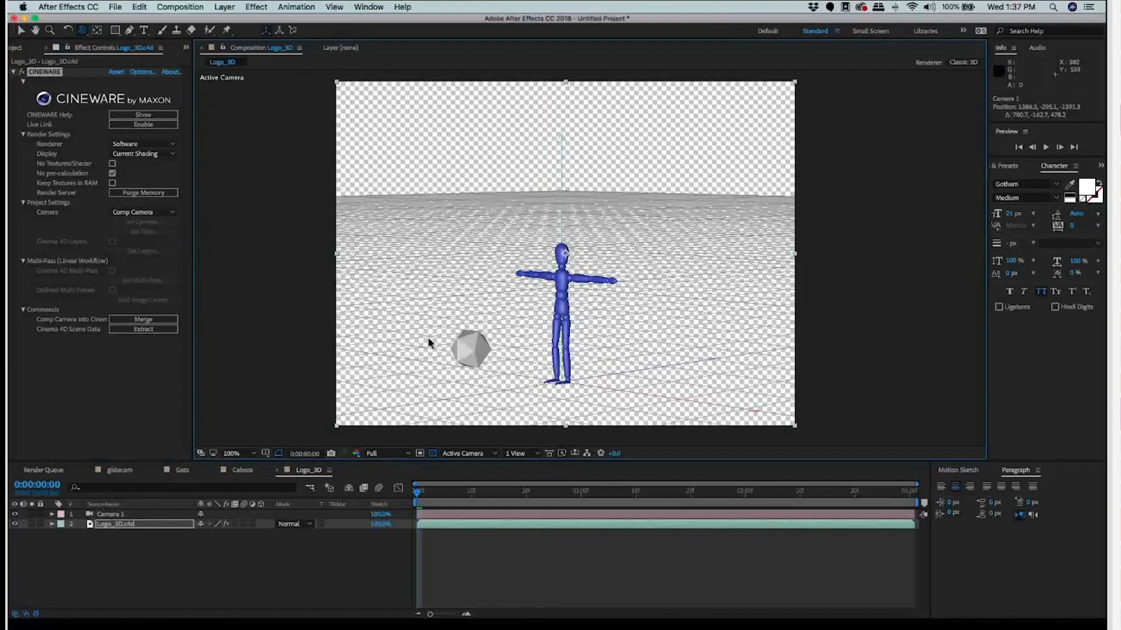
{"action": "right_click_drag", "start_coordinate": [343, 351], "coordinate": [619, 296]}
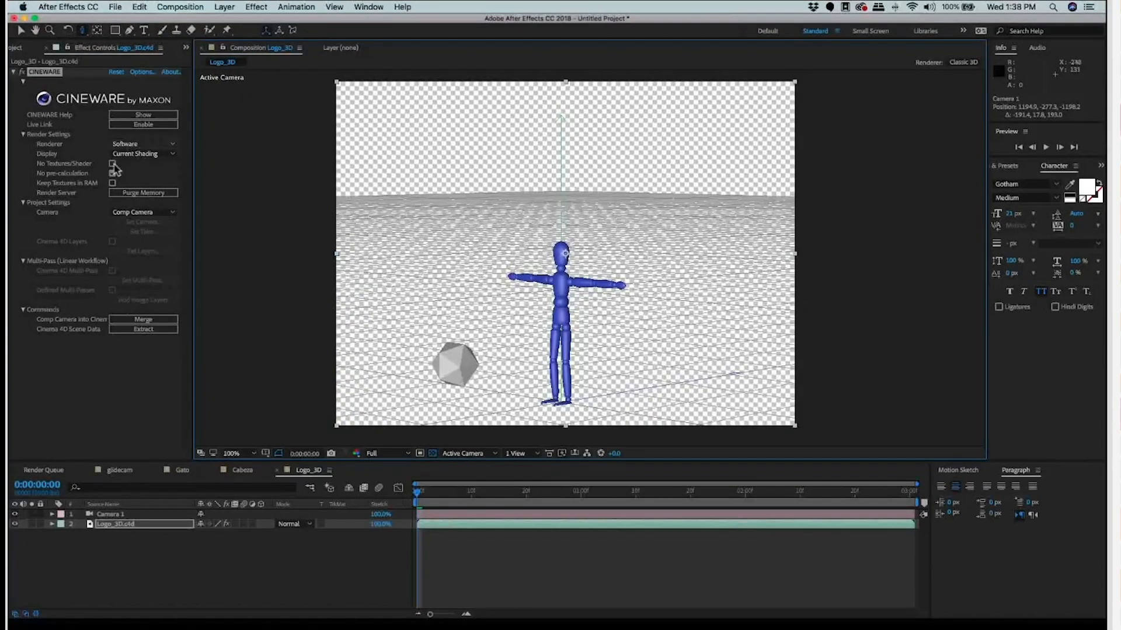
Step: Set the CINEWARE renderer to Standard (Final) and dolly the composition camera closer to the figure
{"action": "left_click", "coordinate": [137, 144]}
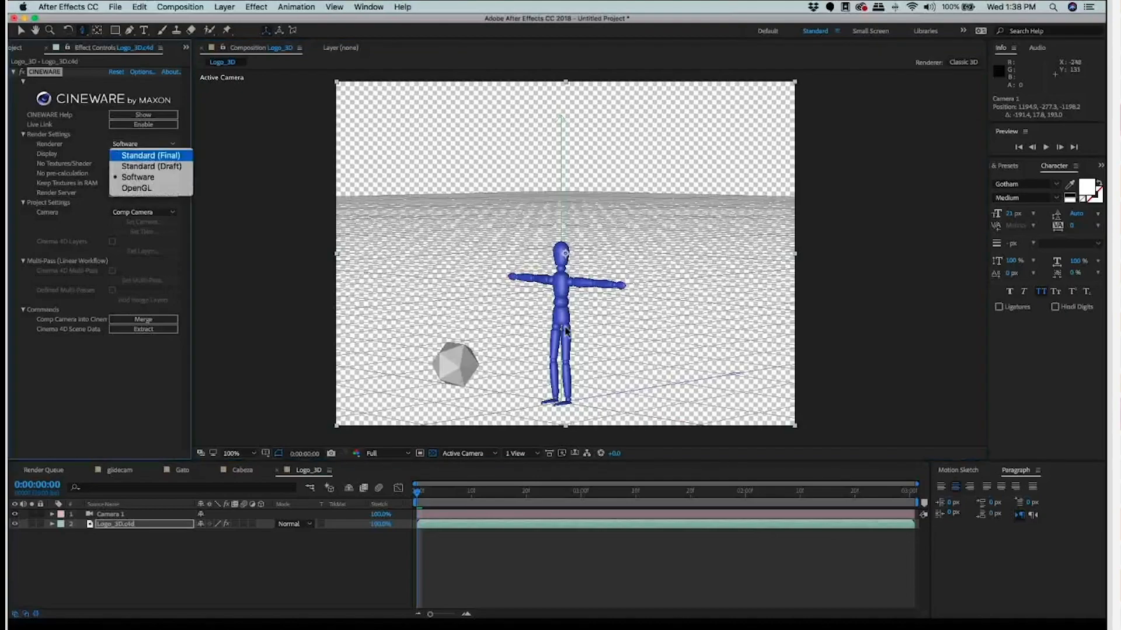
{"action": "key", "text": "Return"}
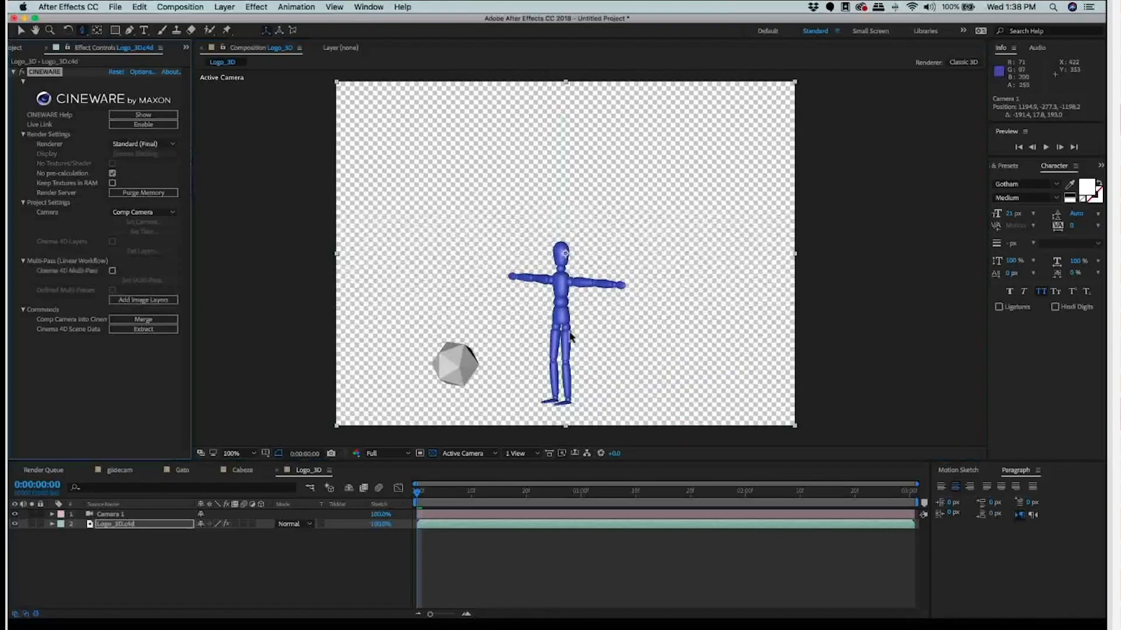
{"action": "left_click_drag", "start_coordinate": [565, 339], "coordinate": [617, 163]}
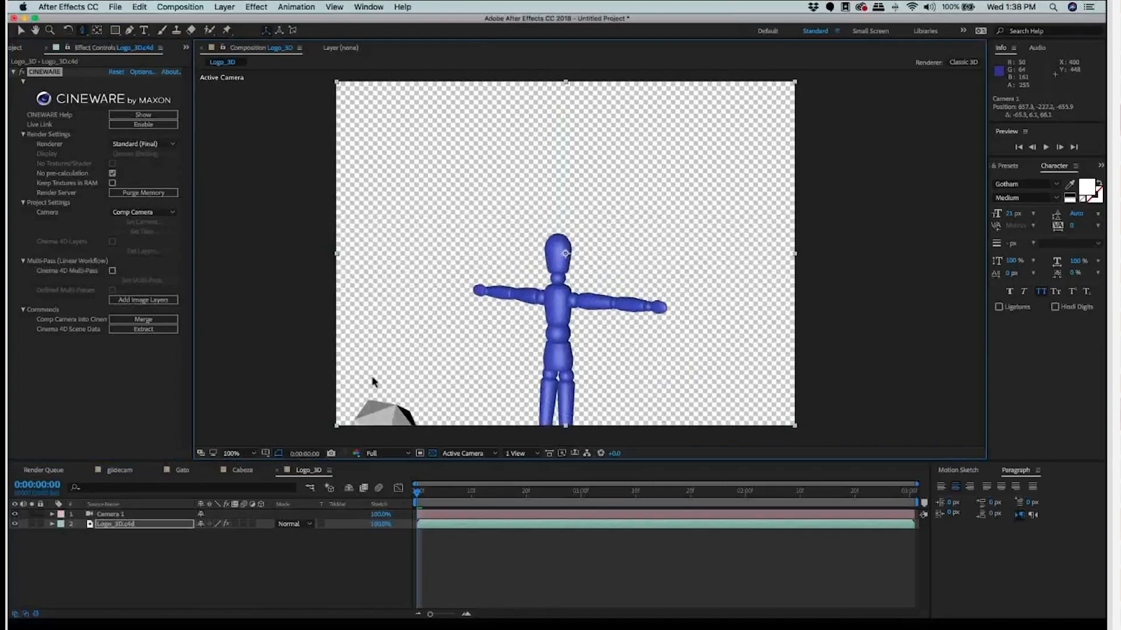
{"action": "left_click_drag", "start_coordinate": [370, 380], "coordinate": [365, 278]}
Step: In Cinema 4D, add a light at about Y 55 cm and Z -71 cm, save the scene and return to After Effects
{"action": "key", "text": "super+Tab"}
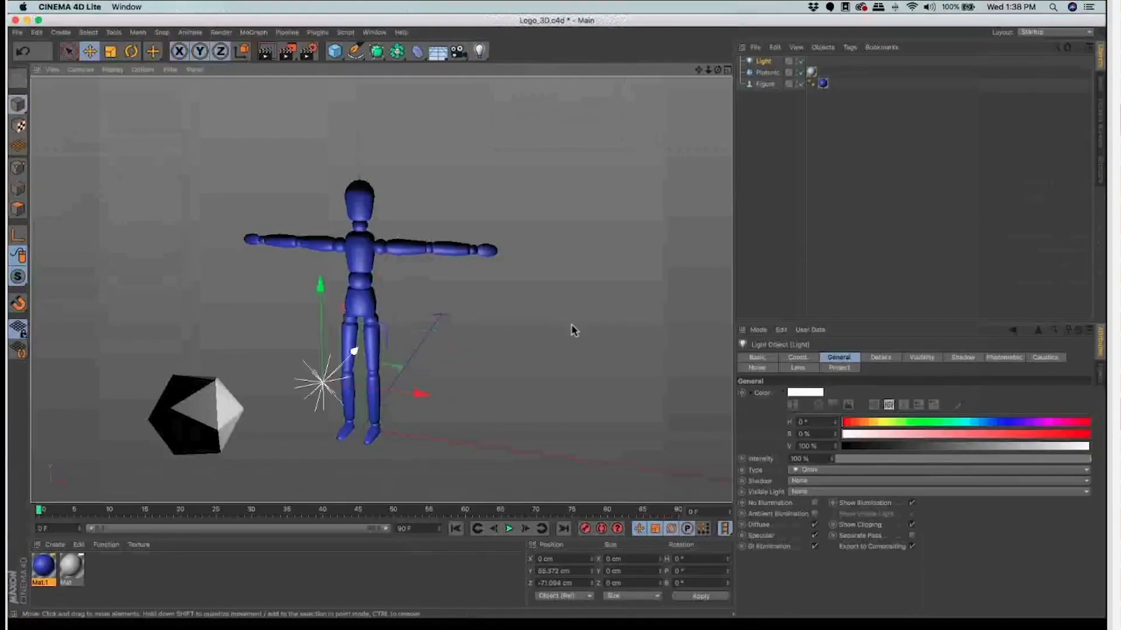
{"action": "key", "text": "super+Tab"}
{"action": "key", "text": "super+Tab"}
{"action": "key", "text": "super+Tab"}
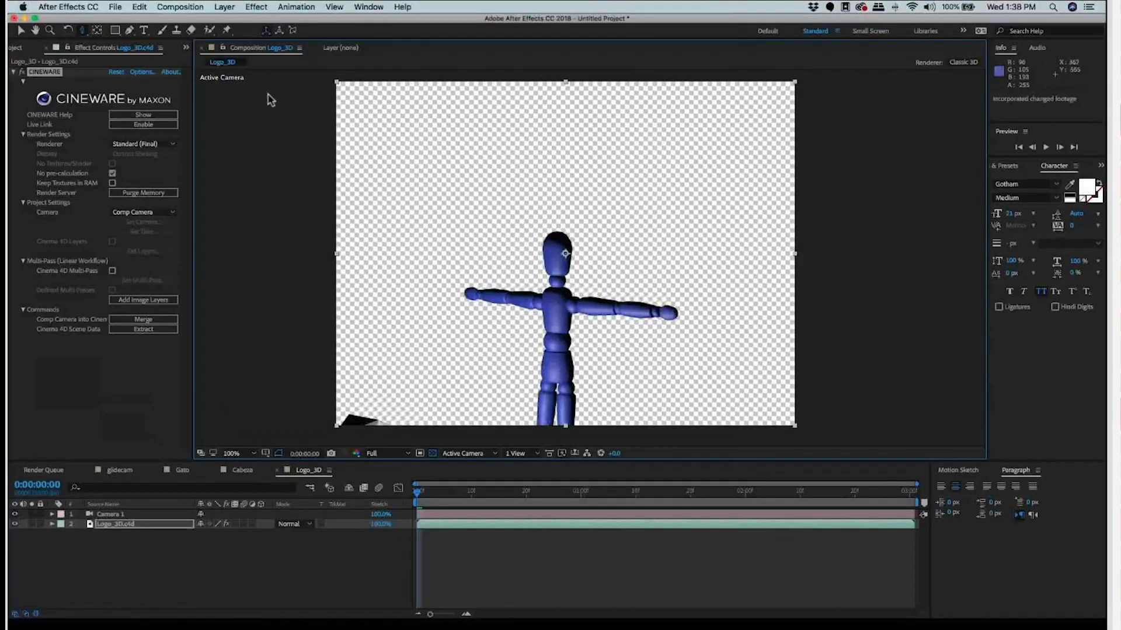
Step: Create a composition-sized solid with the red color CE4C4C
{"action": "key", "text": "super+y"}
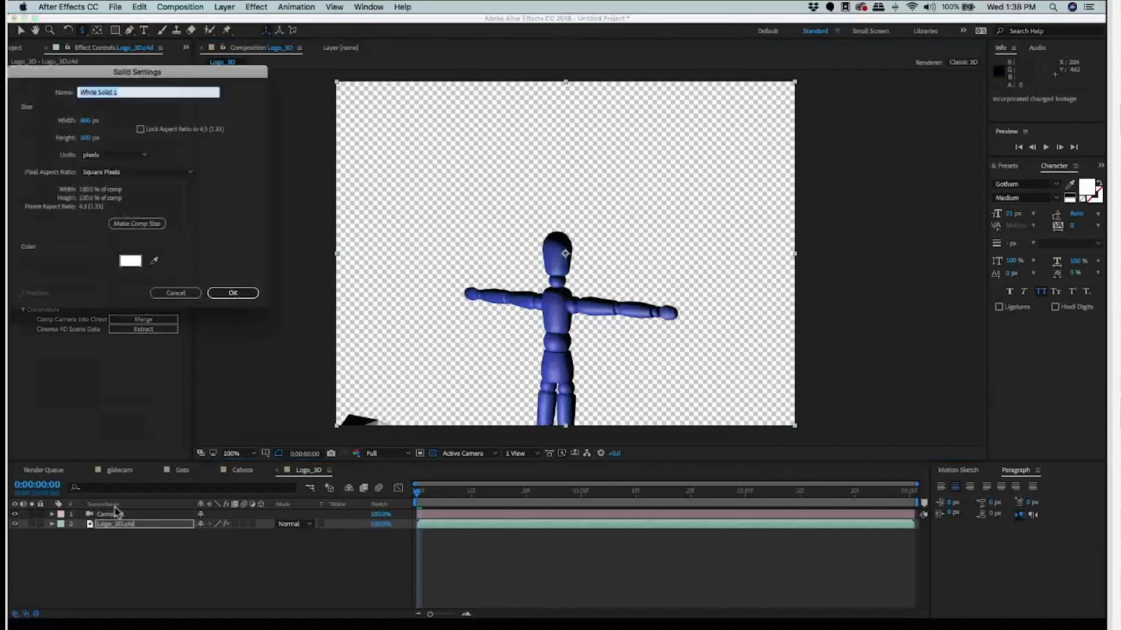
{"action": "left_click", "coordinate": [130, 260]}
{"action": "left_click_drag", "start_coordinate": [112, 133], "coordinate": [110, 117]}
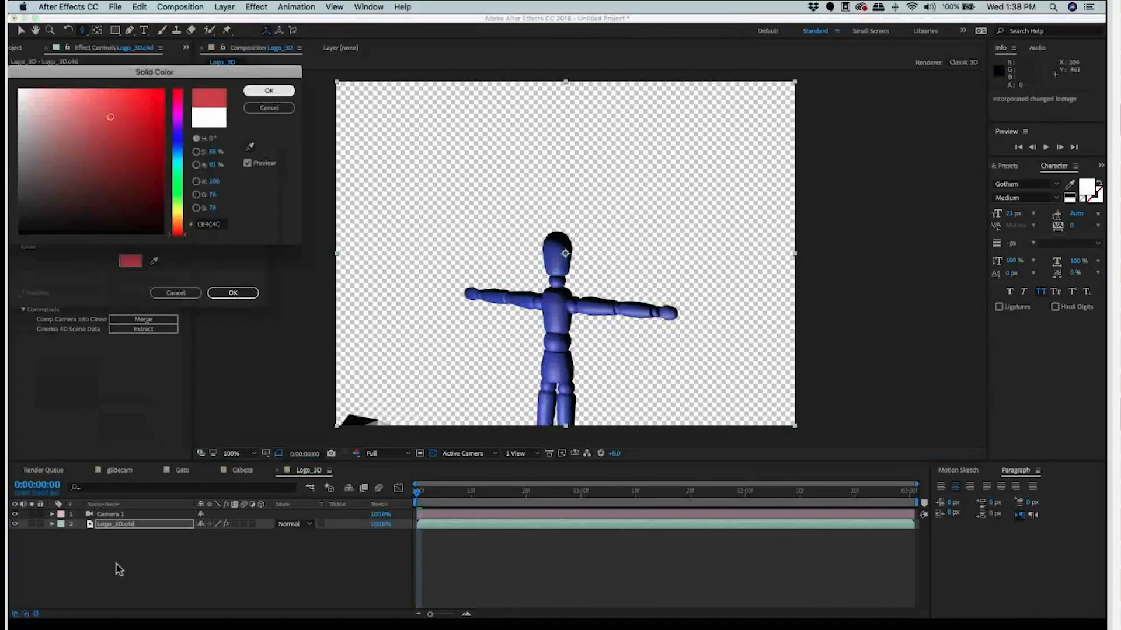
{"action": "key", "text": "Return"}
{"action": "left_click", "coordinate": [233, 293]}
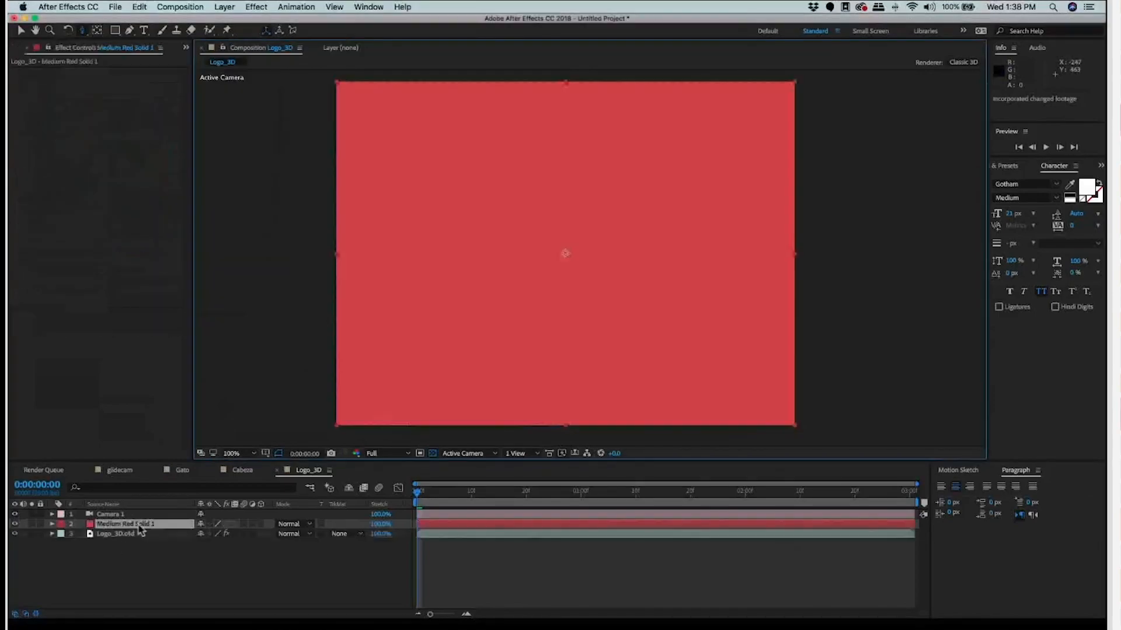
Step: Move the red solid beneath Logo_3D.c4d as a background and select the Logo_3D.c4d layer
{"action": "key", "text": "super+Down"}
{"action": "key", "text": "super+Up"}
{"action": "key", "text": "alt+super+Down"}
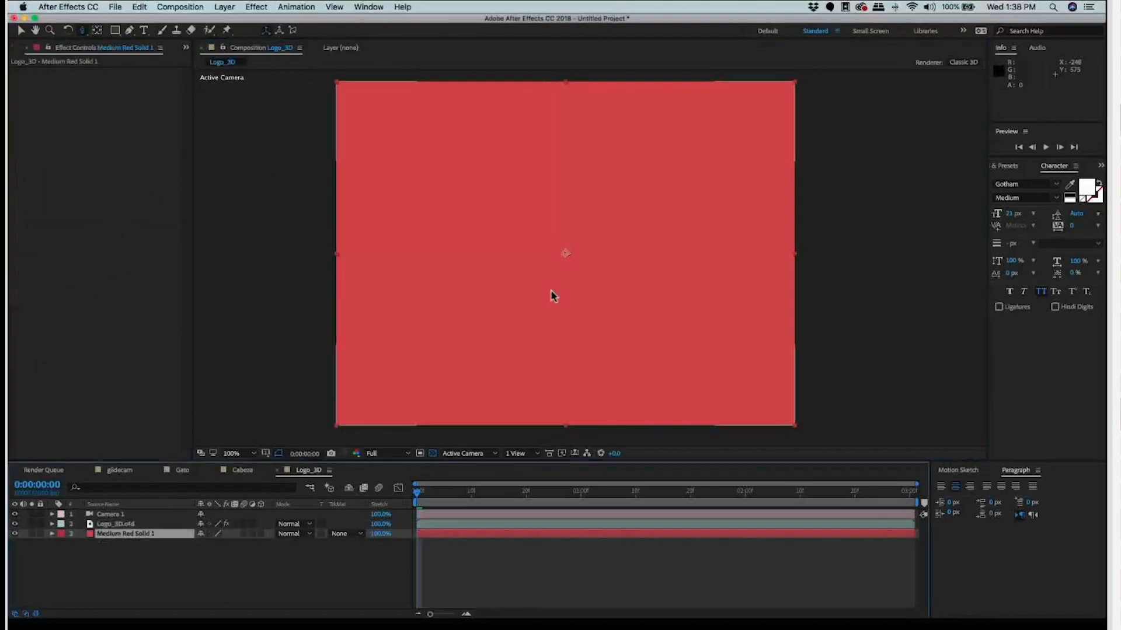
{"action": "key", "text": "super+Up"}
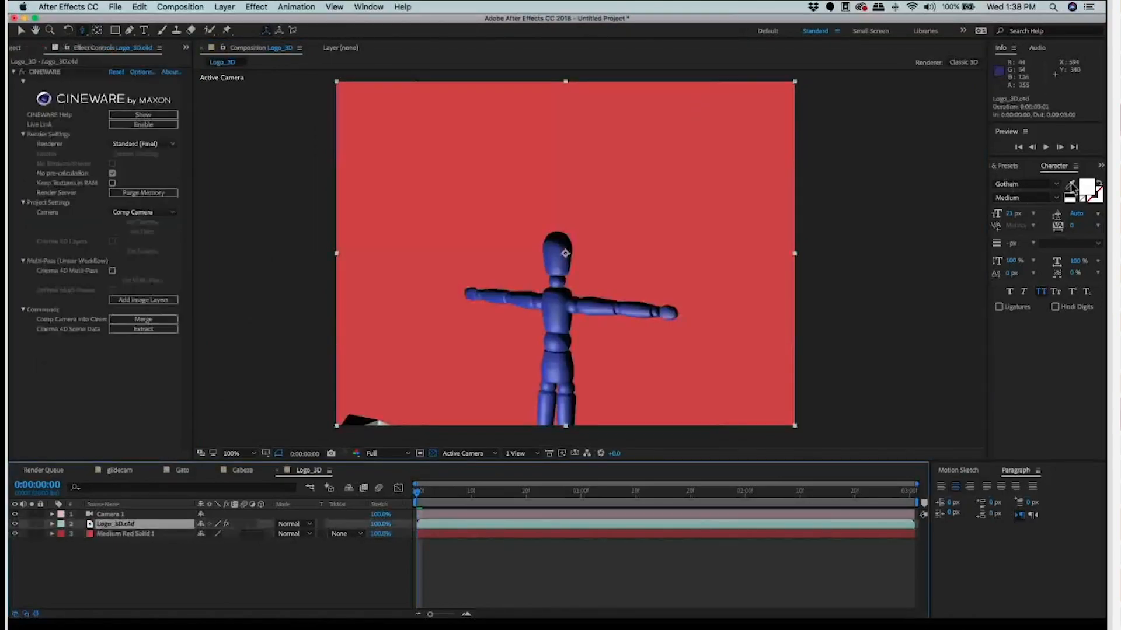
Step: Apply Hue/Saturation to Logo_3D.c4d with Master Hue 4x+281° for a green figure, and reframe the camera to include the Platonic object
{"action": "key", "text": "super+5"}
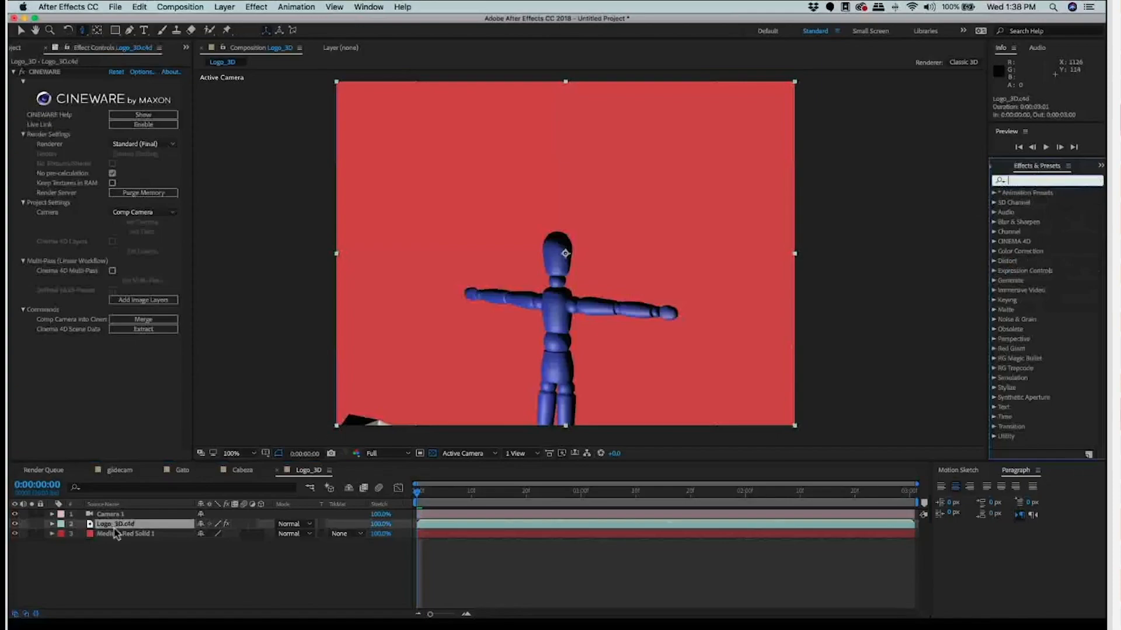
{"action": "type", "text": "hue"}
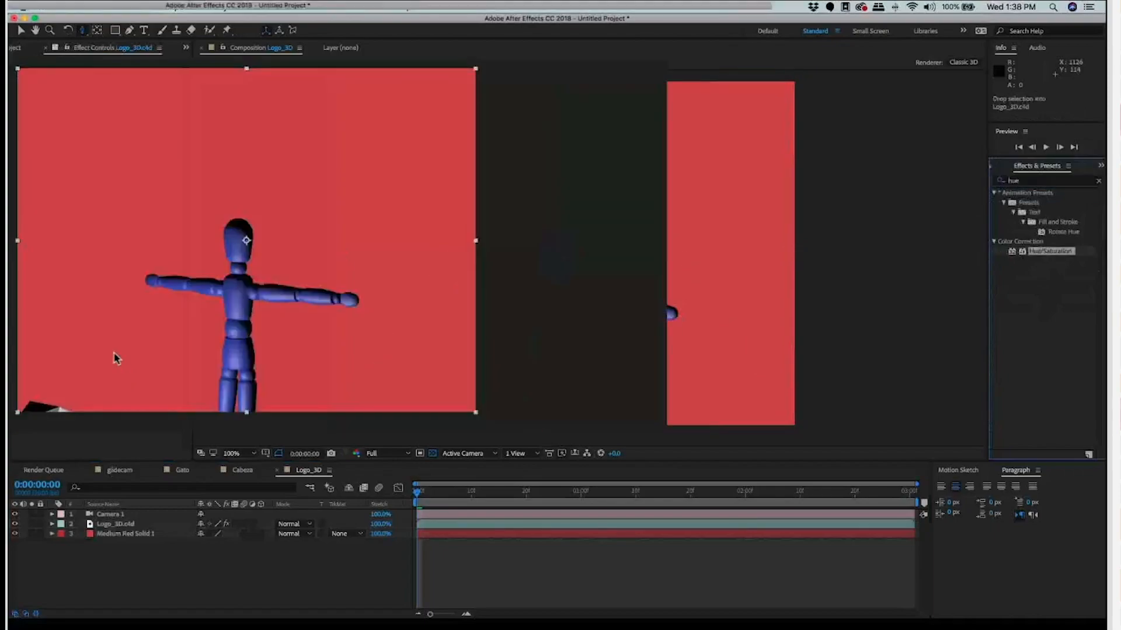
{"action": "left_click_drag", "start_coordinate": [113, 352], "coordinate": [158, 199]}
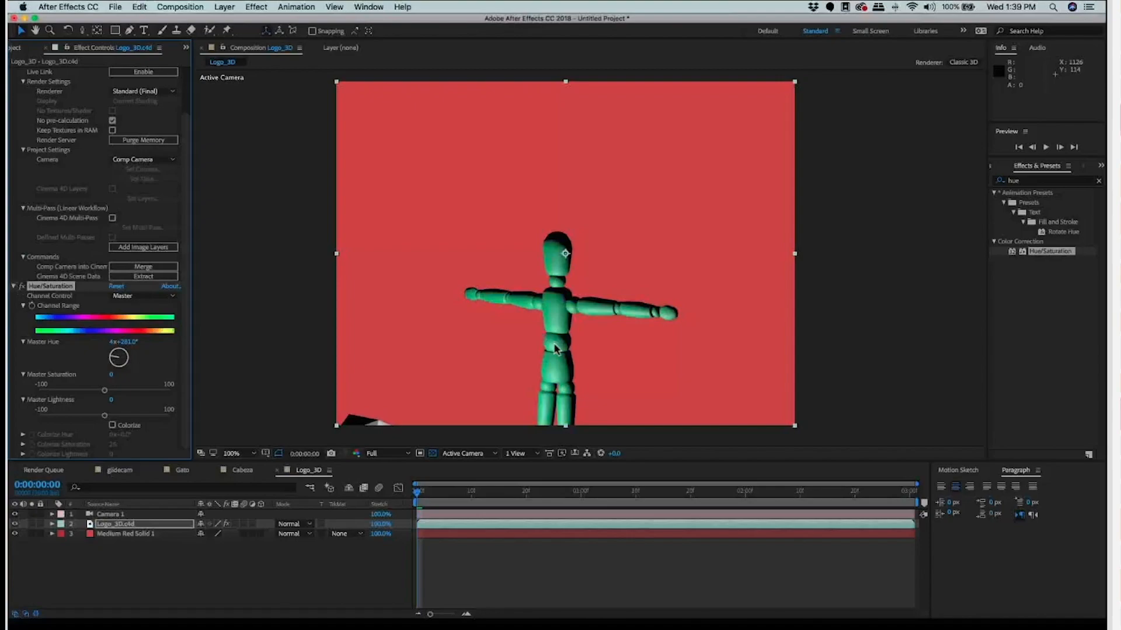
{"action": "key", "text": "ctrl+grave"}
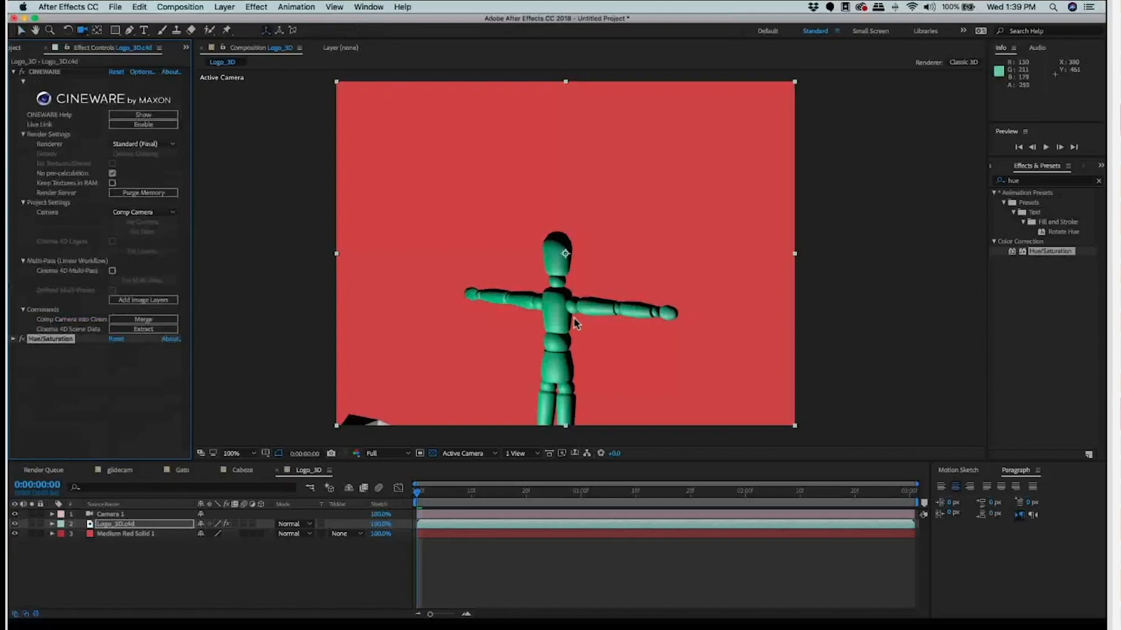
{"action": "middle_click_drag", "start_coordinate": [553, 319], "coordinate": [577, 314]}
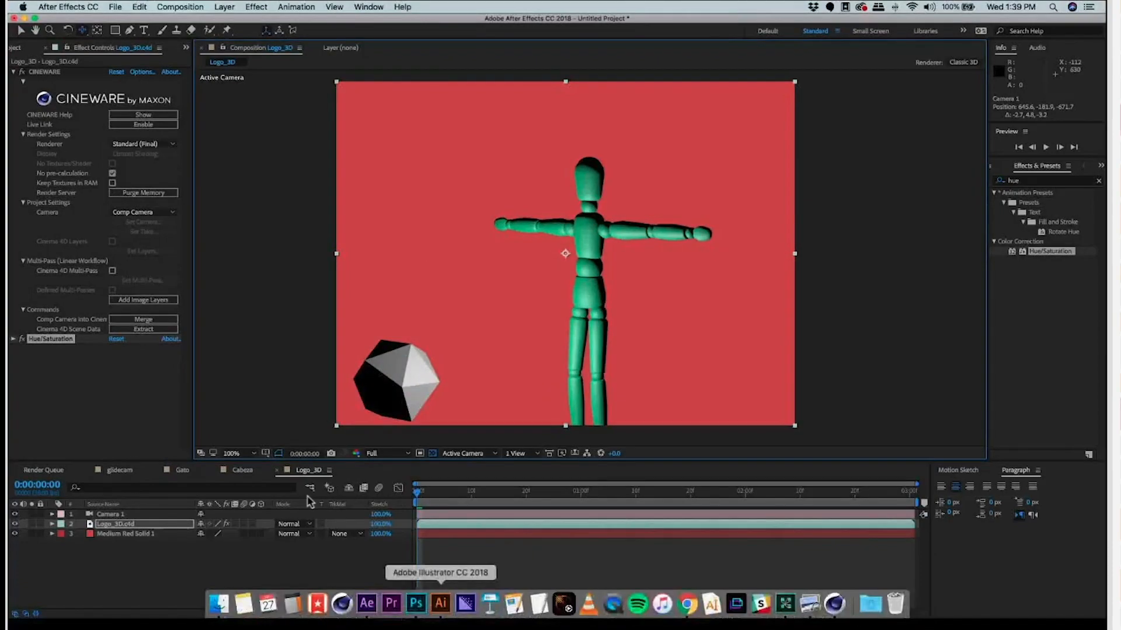
Step: Switch to Illustrator and create a new document from the HDV/HDTV 1080 film and video preset, 1920 x 1080 px
{"action": "left_click", "coordinate": [441, 604]}
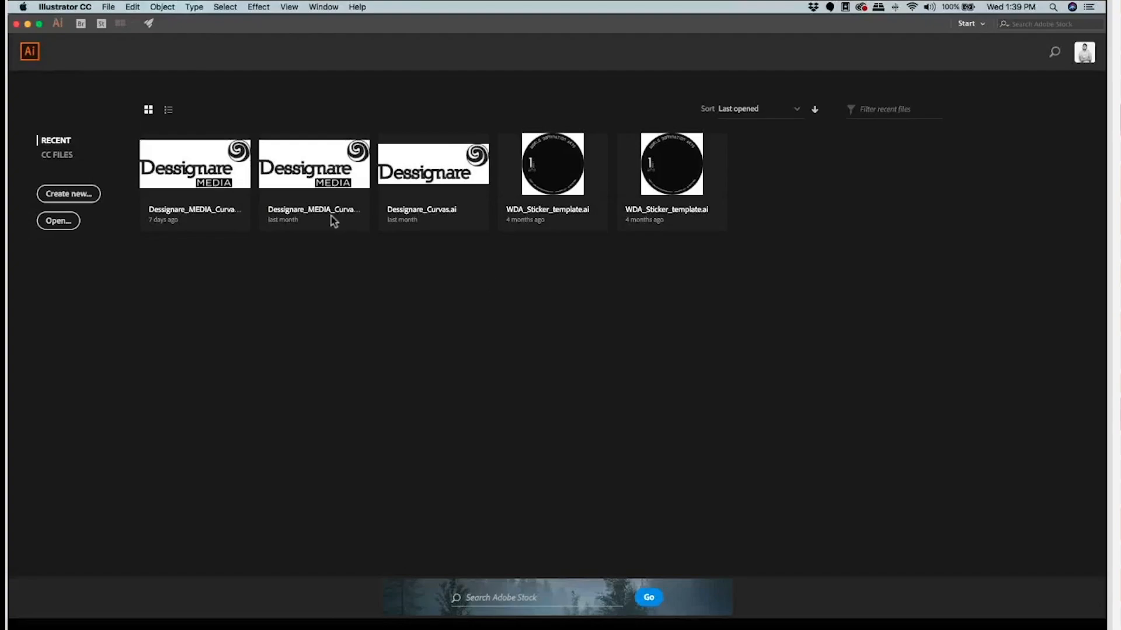
{"action": "left_click", "coordinate": [109, 7]}
{"action": "left_click", "coordinate": [123, 21]}
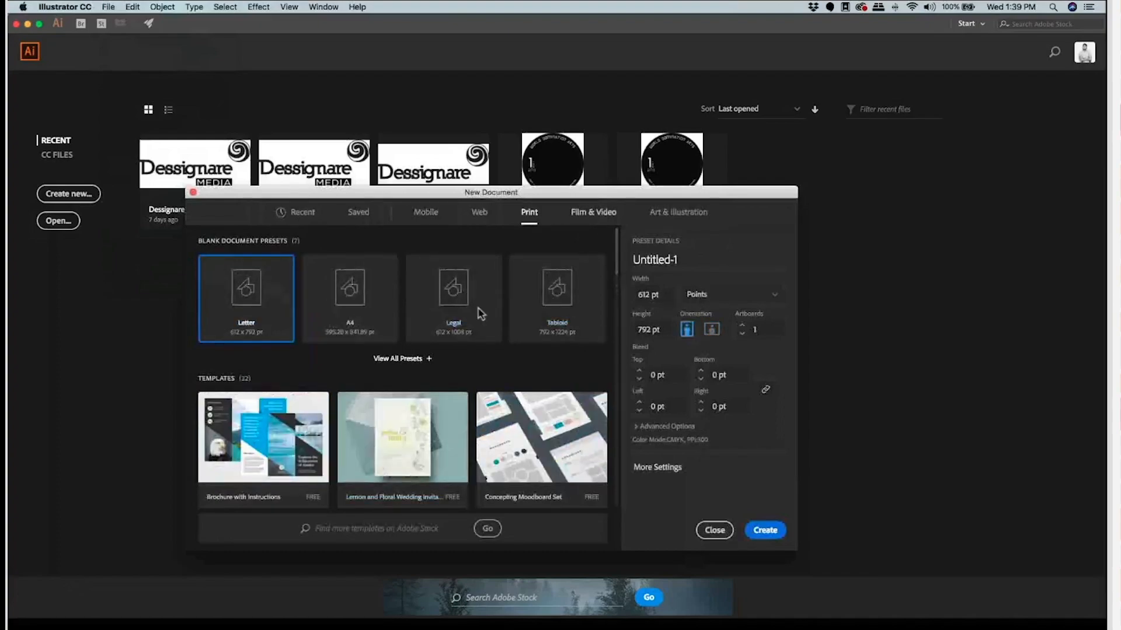
{"action": "left_click", "coordinate": [593, 212]}
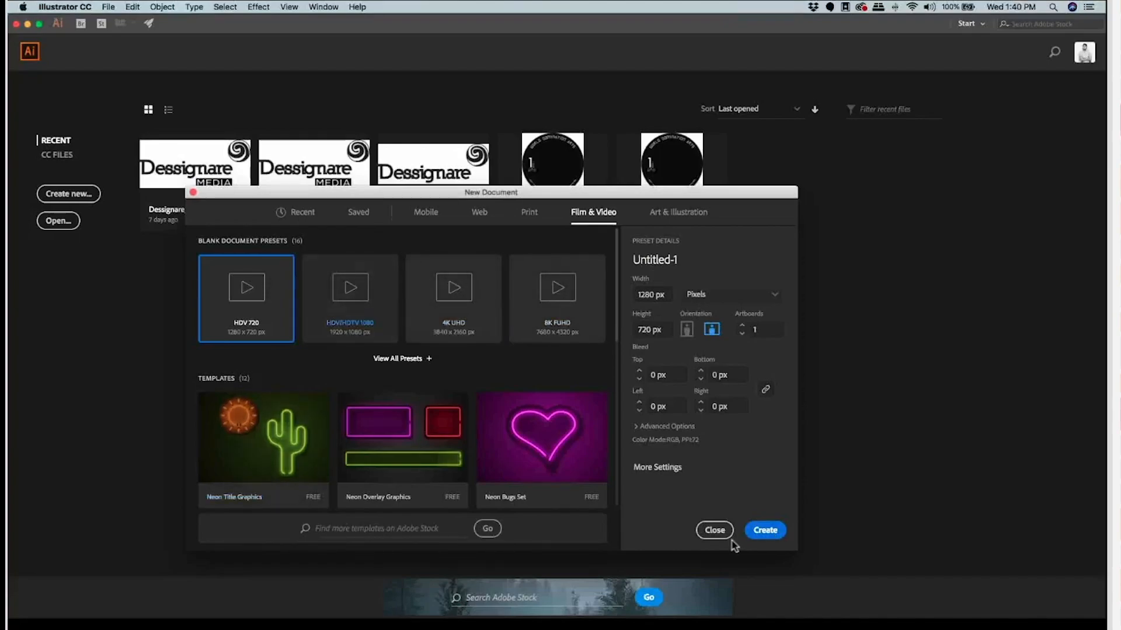
{"action": "left_click", "coordinate": [357, 325]}
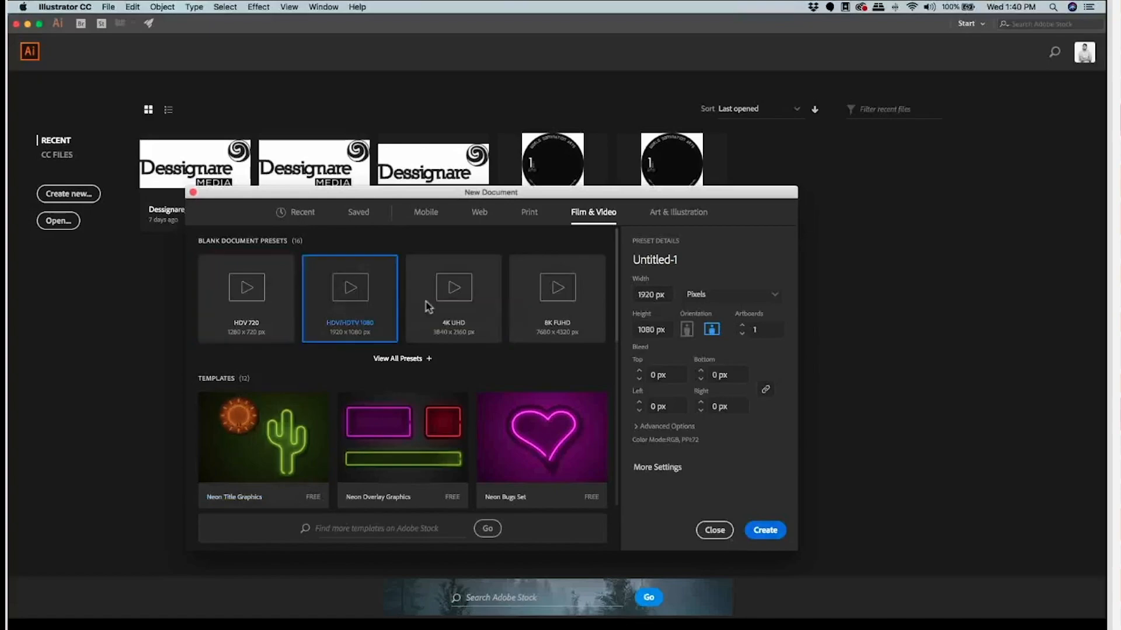
{"action": "key", "text": "Escape"}
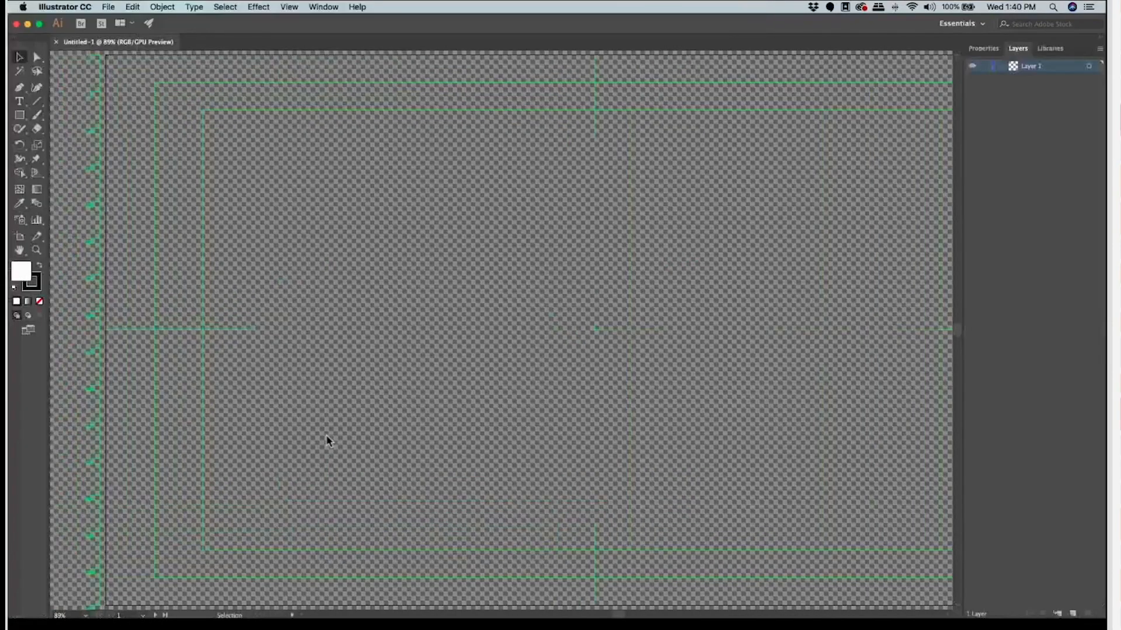
{"action": "key", "text": "z"}
{"action": "left_click", "coordinate": [346, 326], "text": "alt"}
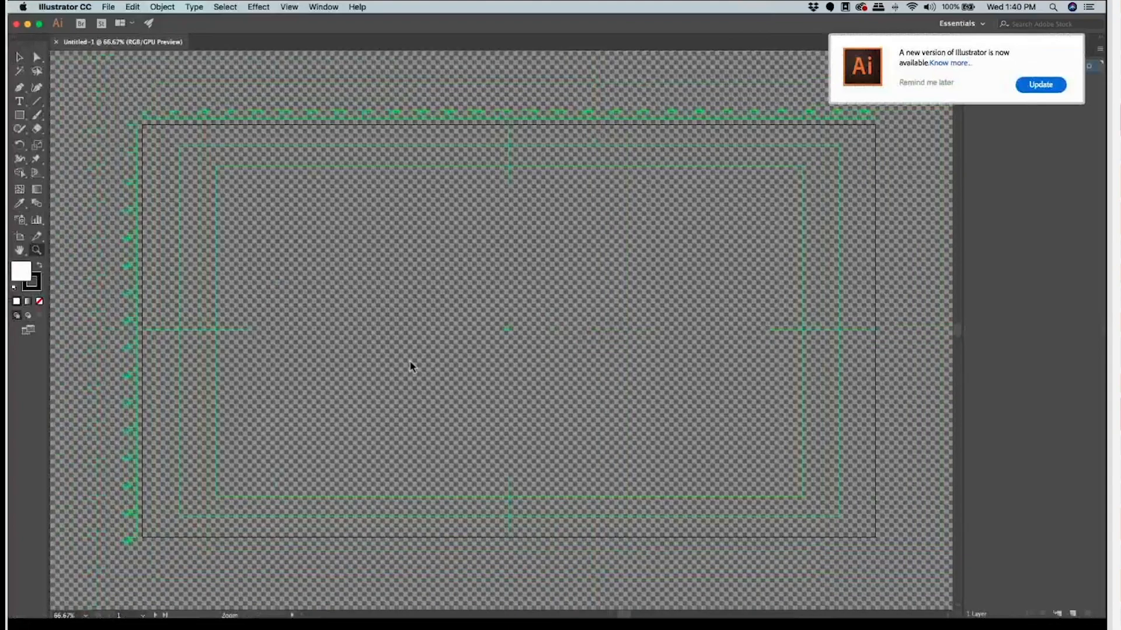
Step: Switch to Finder, open the Logo folder inside WEBINAR ADOBE > Media, and preview Adobe.jpg
{"action": "mouse_move", "coordinate": [267, 604]}
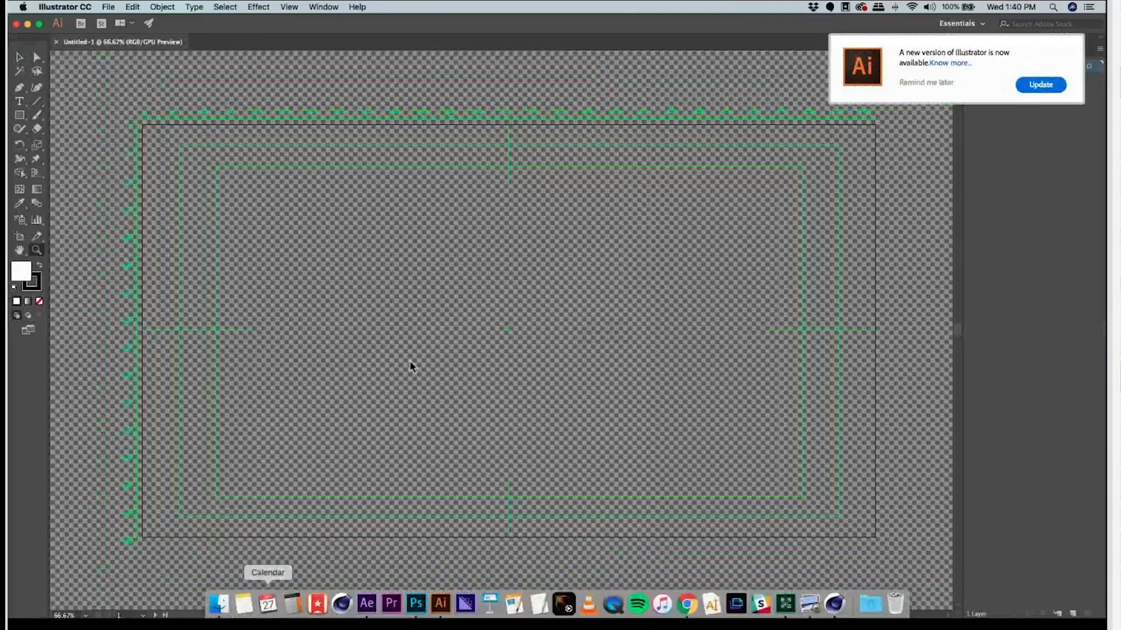
{"action": "left_click", "coordinate": [218, 604]}
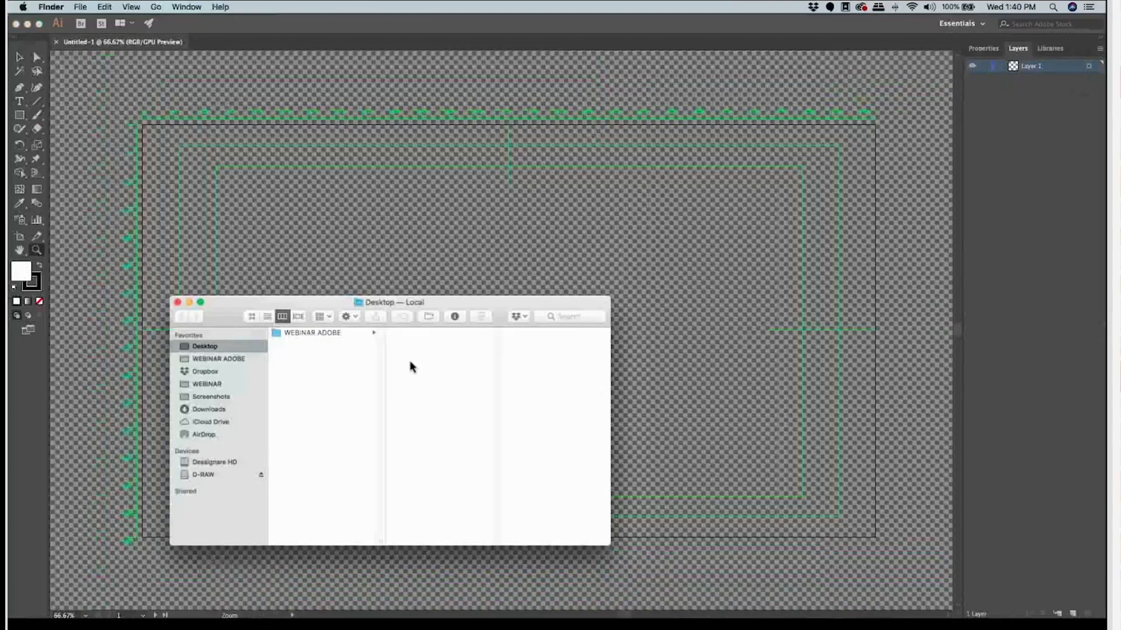
{"action": "left_click", "coordinate": [312, 334]}
{"action": "left_click", "coordinate": [410, 354]}
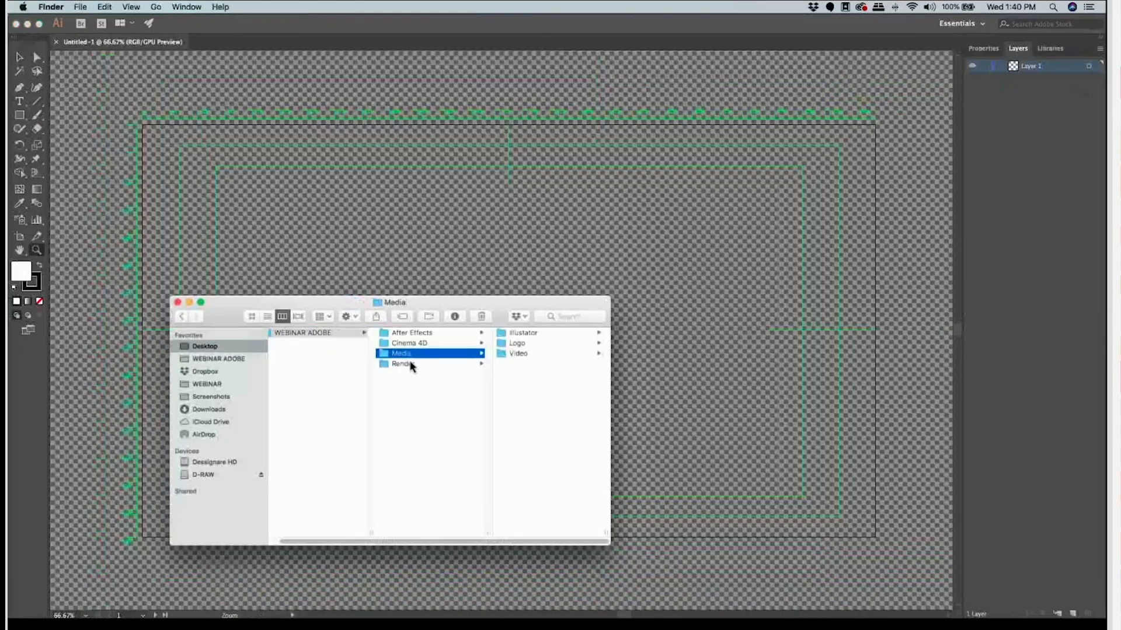
{"action": "left_click", "coordinate": [516, 343]}
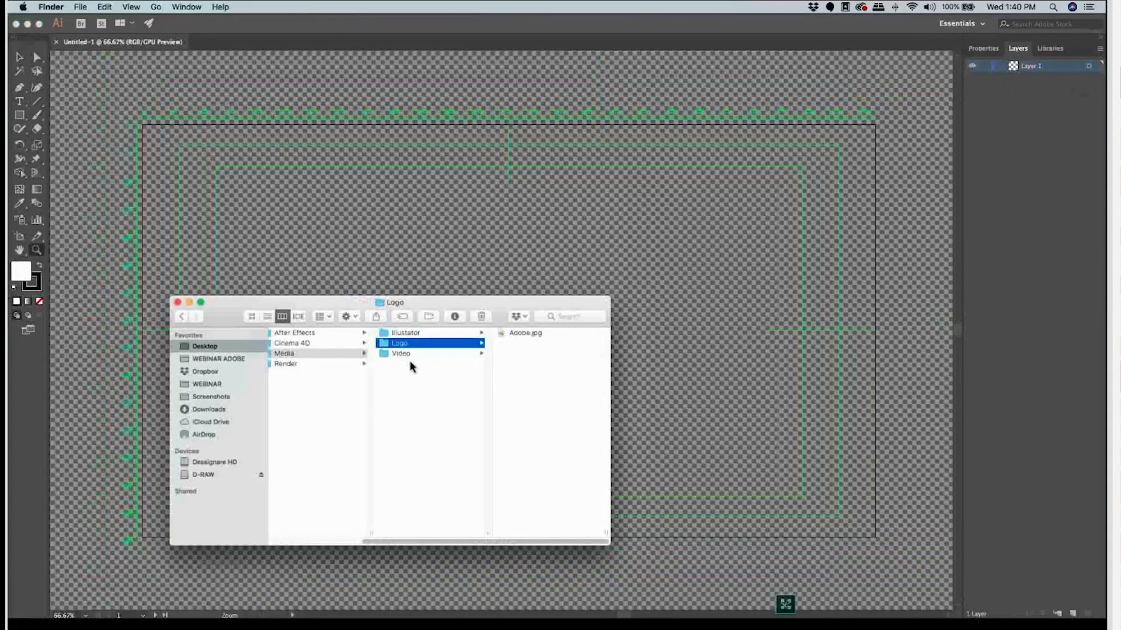
{"action": "left_click", "coordinate": [525, 333]}
{"action": "key", "text": "space"}
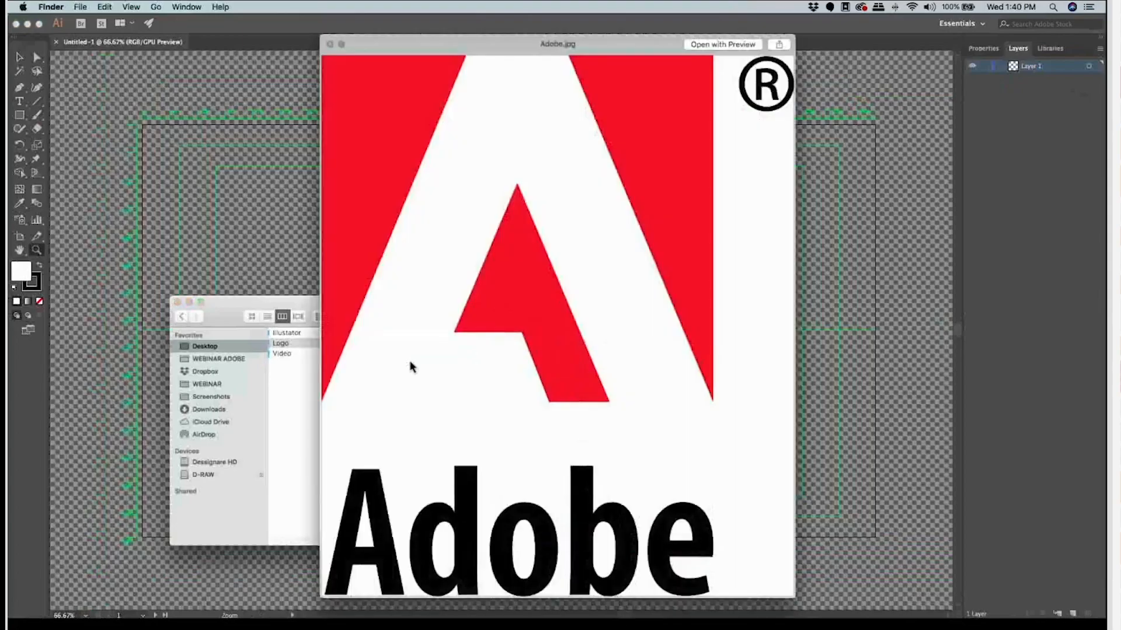
{"action": "key", "text": "space"}
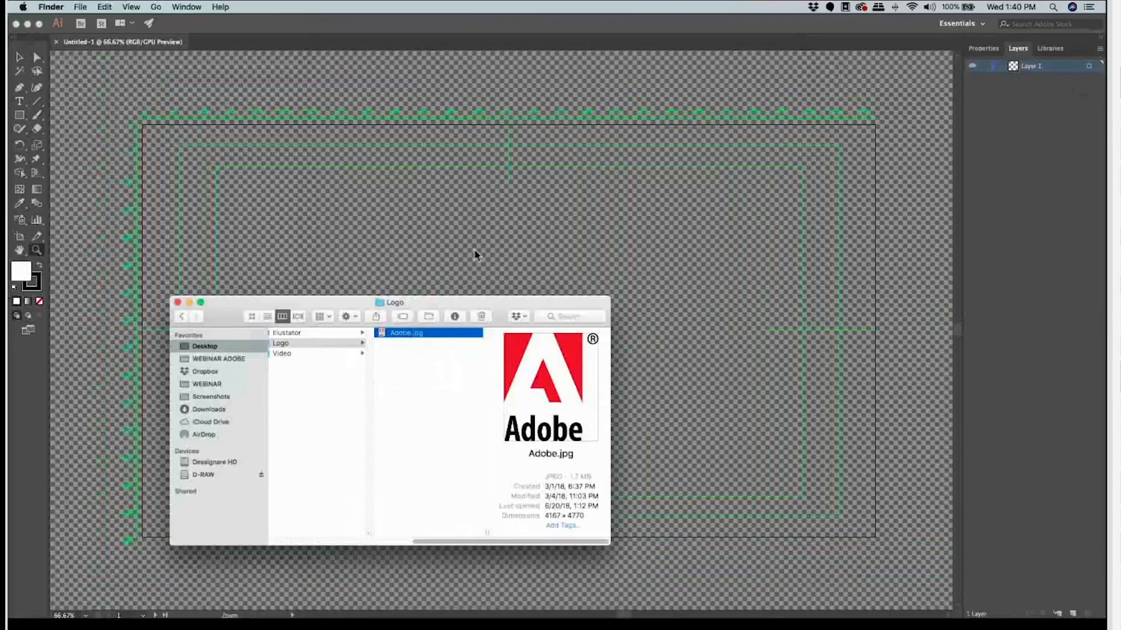
{"action": "key", "text": "space"}
{"action": "key", "text": "space"}
Step: Place Adobe.jpg from Finder onto the artboard of the new Illustrator document
{"action": "left_click_drag", "start_coordinate": [405, 333], "coordinate": [483, 247]}
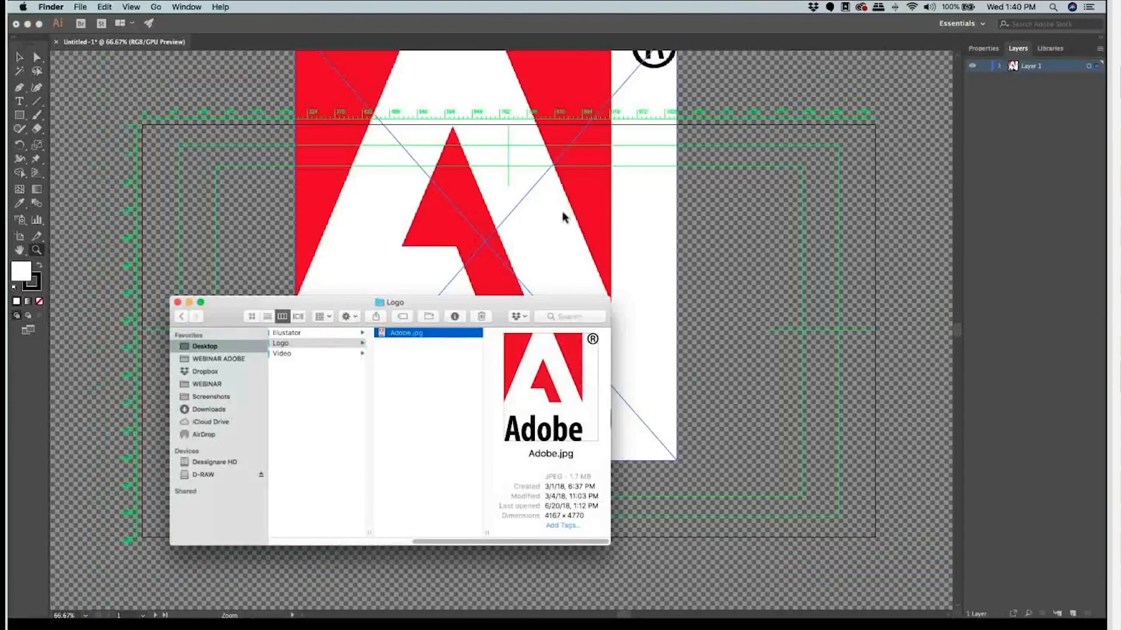
{"action": "left_click", "coordinate": [563, 217]}
{"action": "key", "text": "super+minus"}
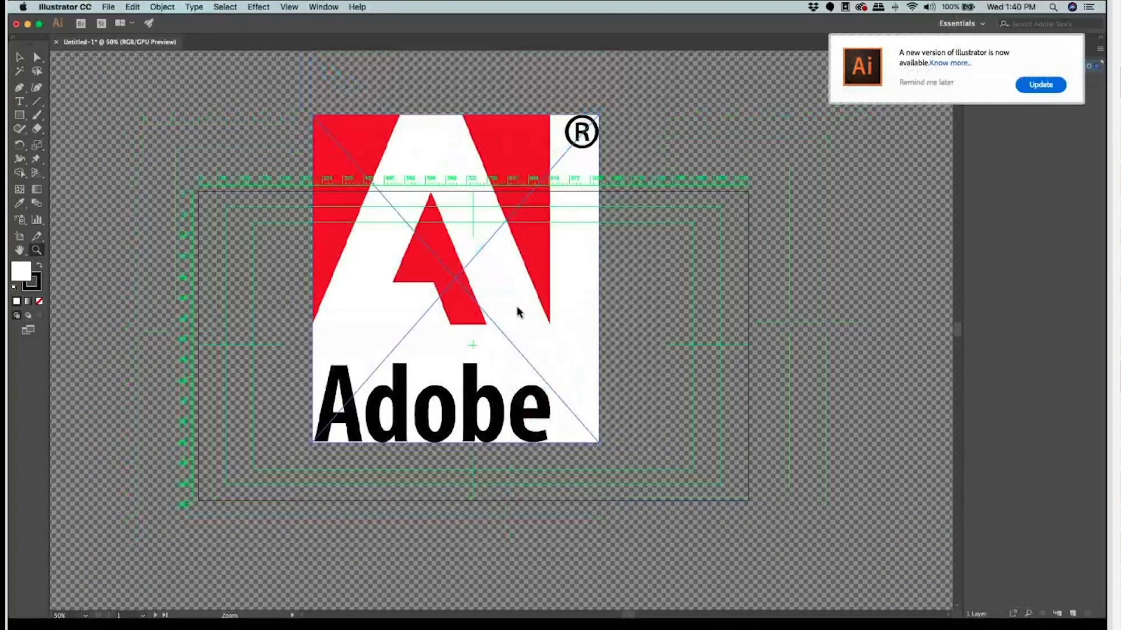
Step: Scale the Adobe logo image proportionally to about 762 x 872 px and center it on the artboard
{"action": "key", "text": "v"}
{"action": "left_click_drag", "start_coordinate": [485, 431], "coordinate": [493, 476]}
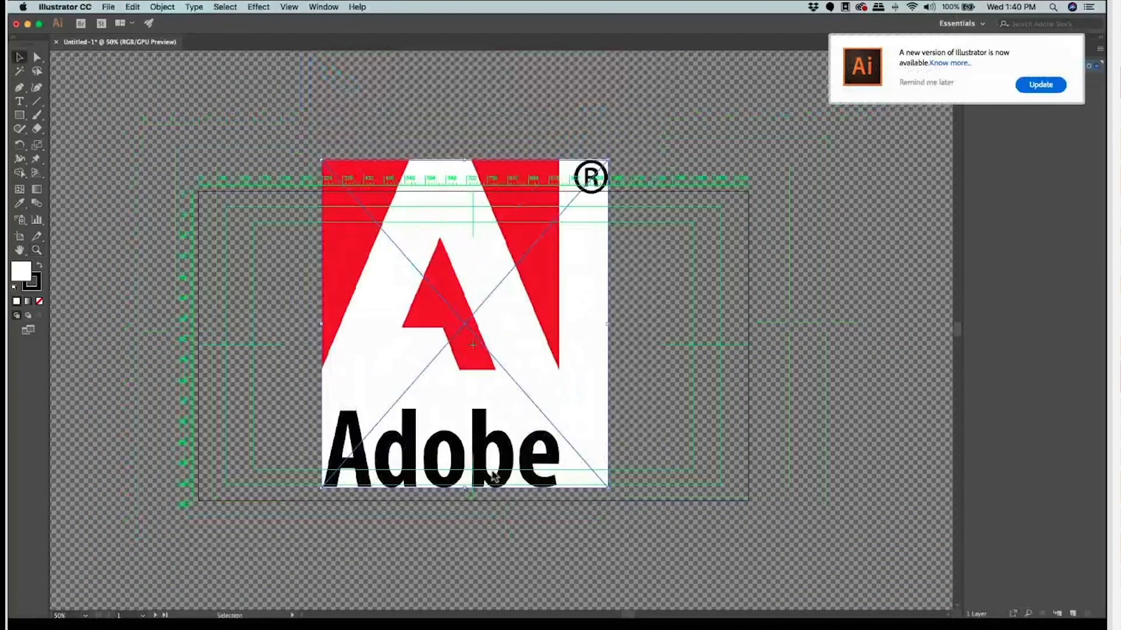
{"action": "left_click_drag", "start_coordinate": [607, 159], "coordinate": [540, 238], "text": "shift"}
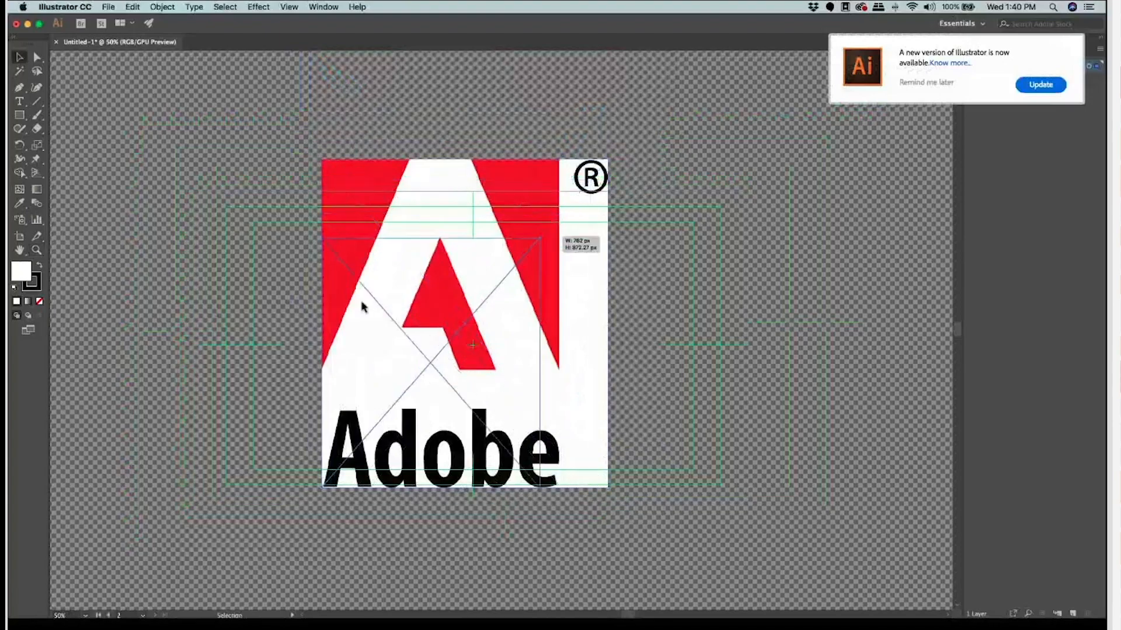
{"action": "left_click_drag", "start_coordinate": [351, 397], "coordinate": [393, 378]}
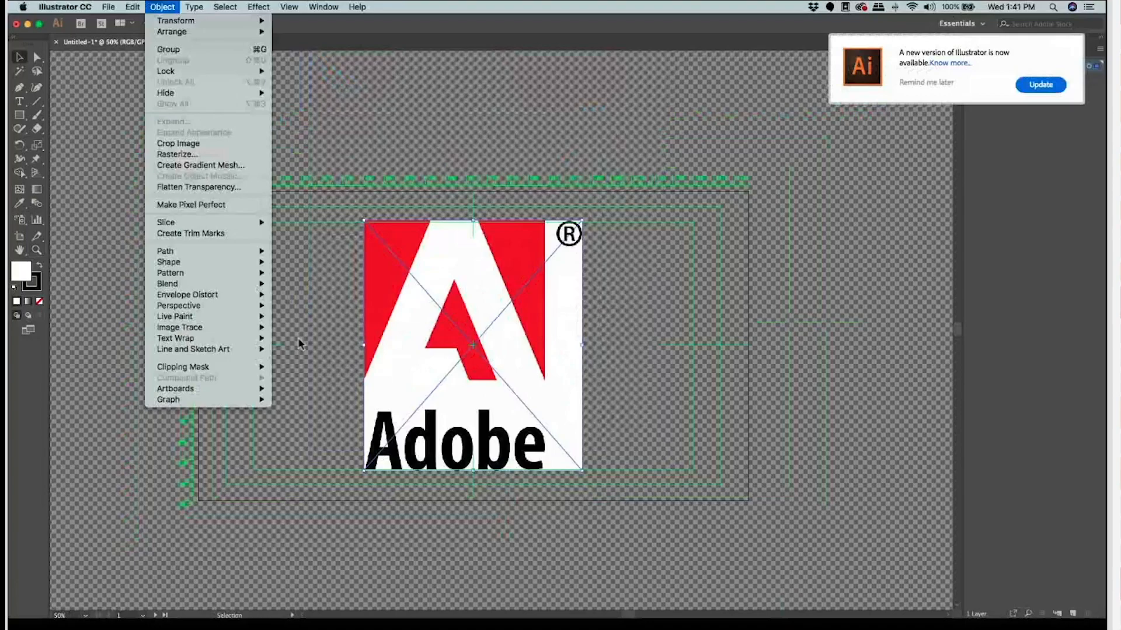
Step: Convert the logo image to vector shapes with Image Trace Make and Expand, accepting the large-image tracing
{"action": "mouse_move", "coordinate": [221, 327]}
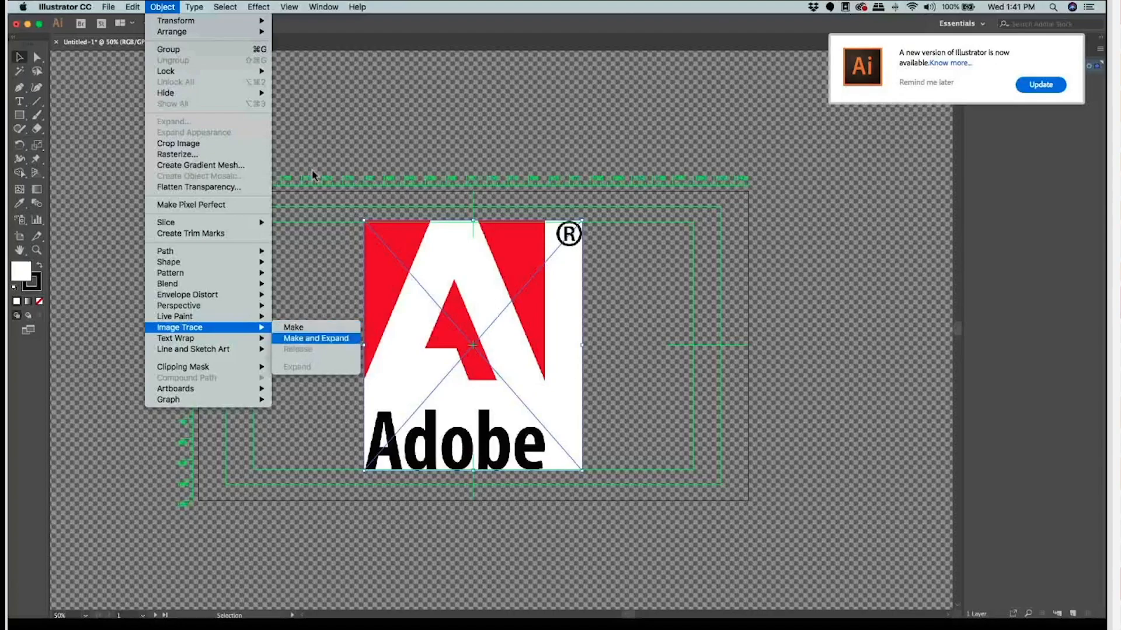
{"action": "left_click", "coordinate": [316, 338]}
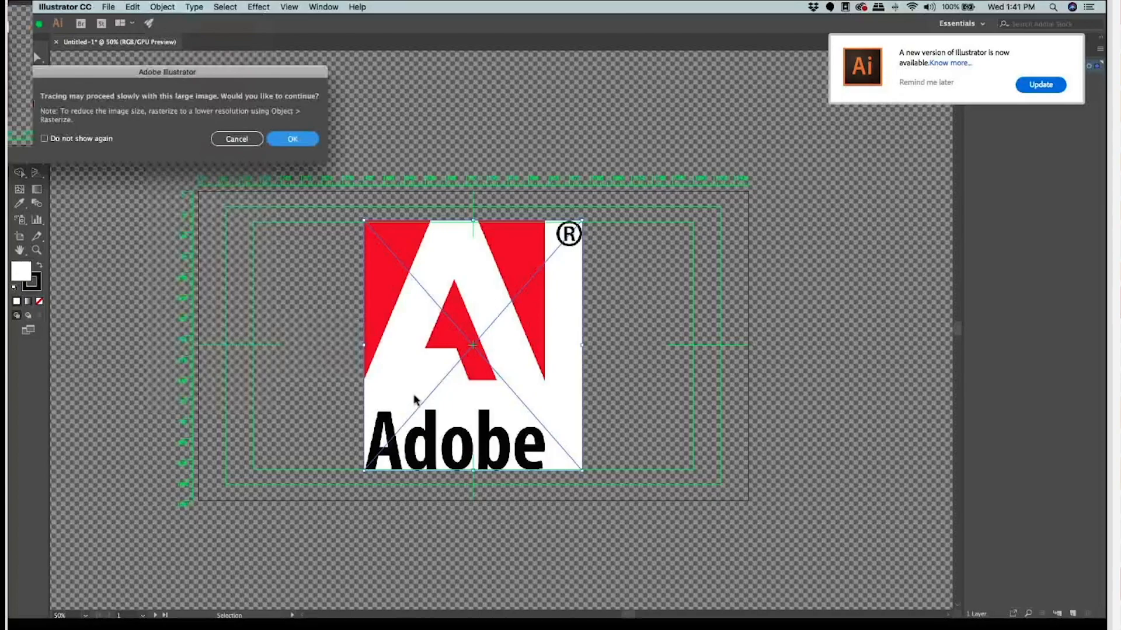
{"action": "key", "text": "Return"}
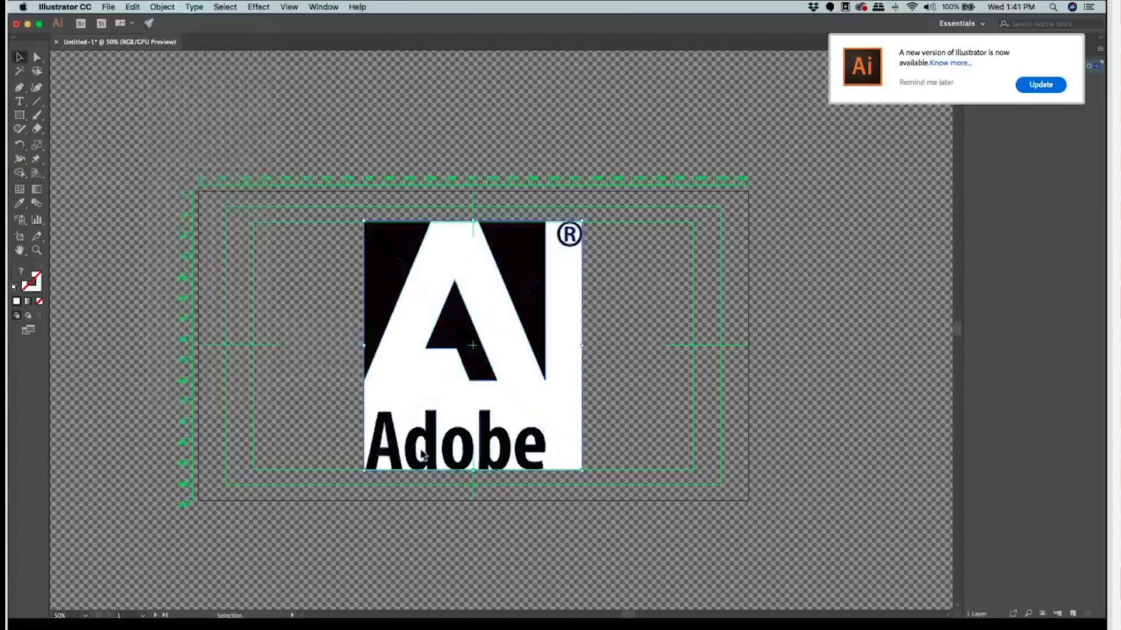
Step: Deselect the traced logo, then directly select its white background shape and delete it
{"action": "key", "text": "super+shift+a"}
{"action": "key", "text": "a"}
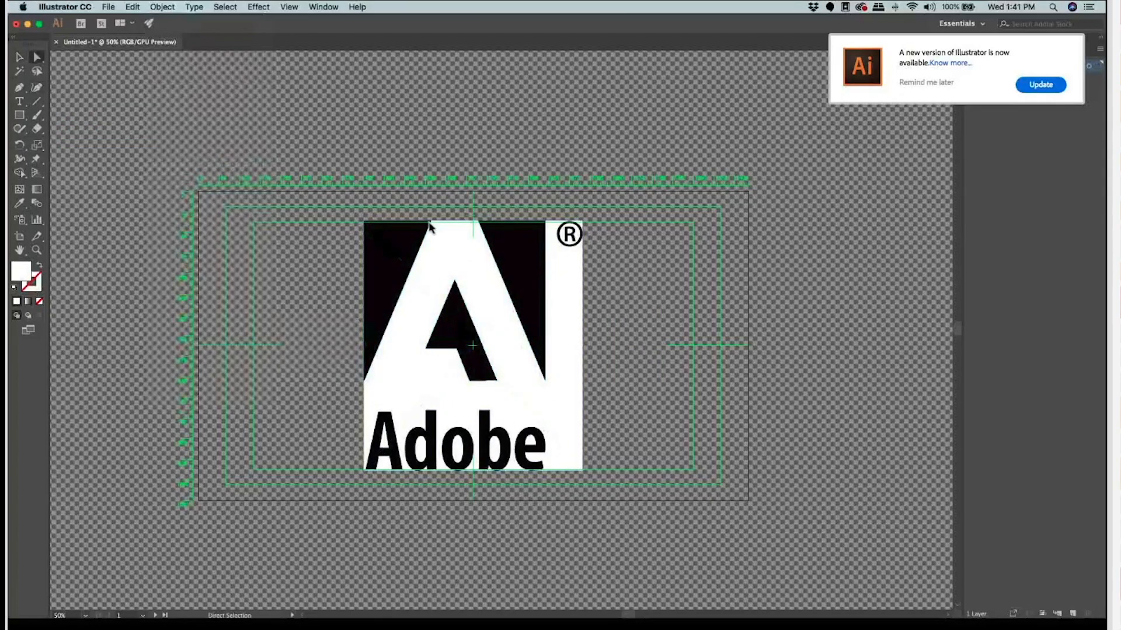
{"action": "left_click", "coordinate": [430, 228]}
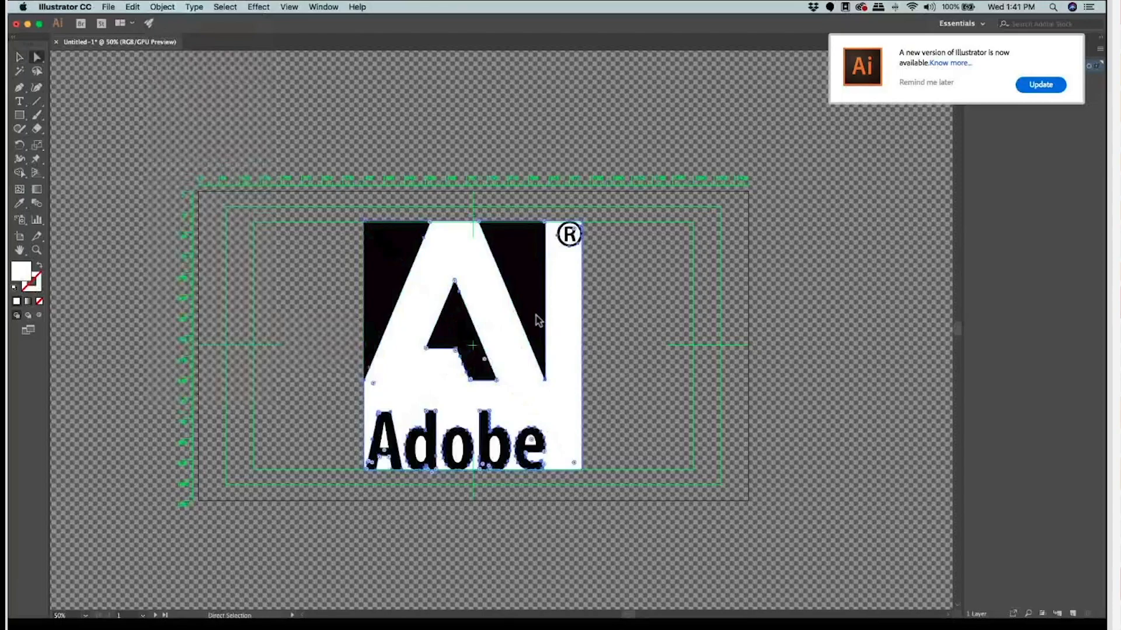
{"action": "key", "text": "BackSpace"}
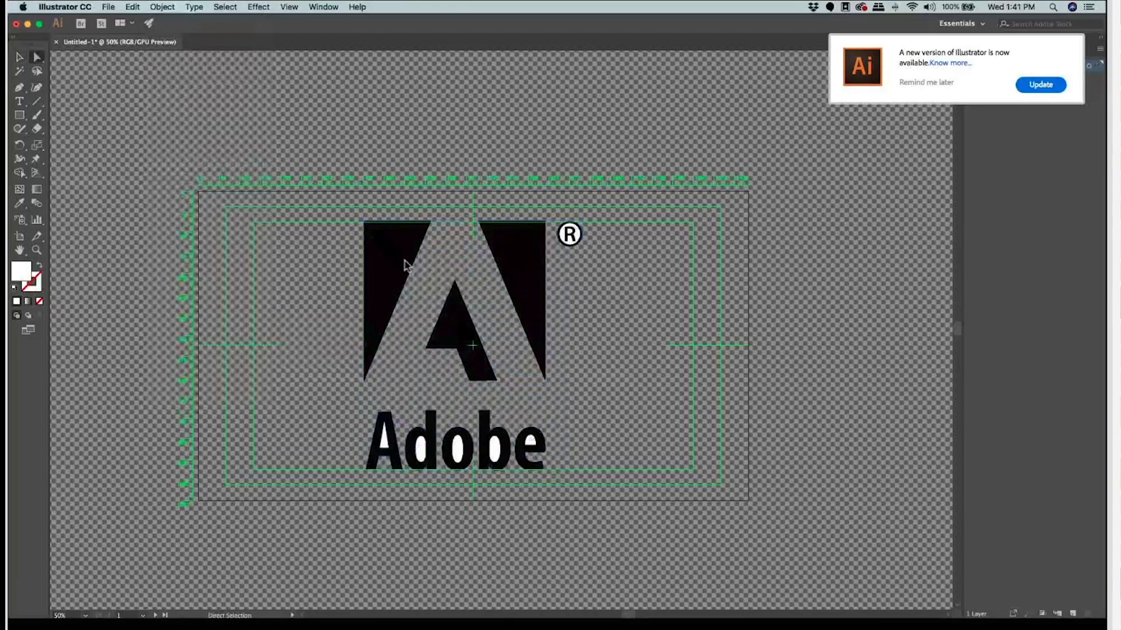
Step: Undo the removal of the white areas from the traced Adobe logo and clear the selection
{"action": "left_click", "coordinate": [425, 258]}
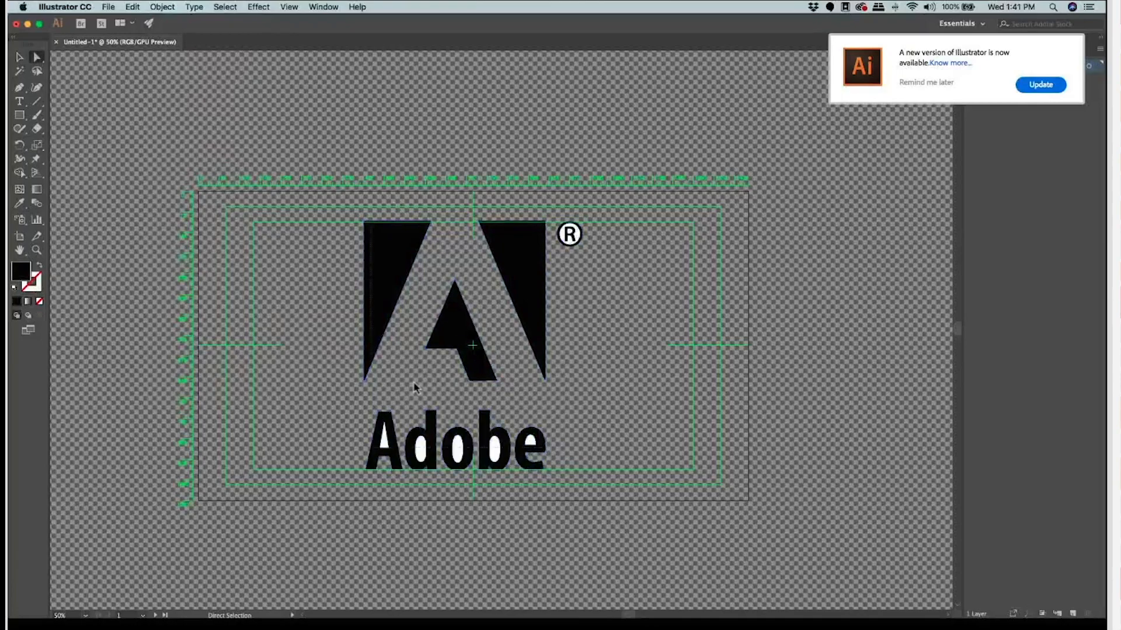
{"action": "key", "text": "super+a"}
{"action": "left_click", "coordinate": [479, 393]}
{"action": "key", "text": "super+z"}
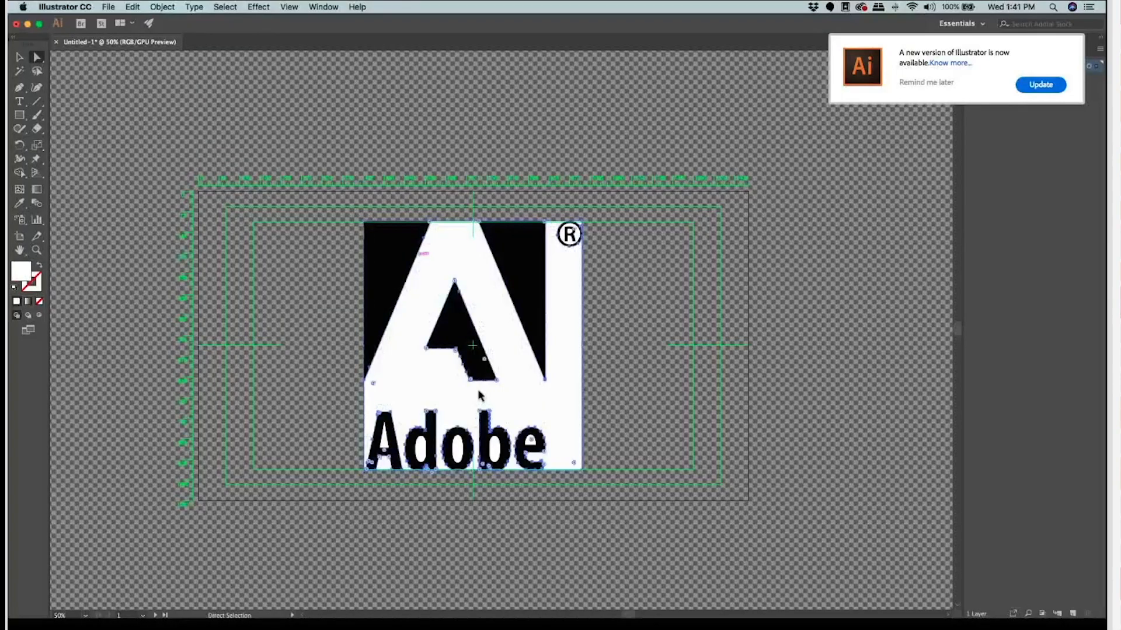
{"action": "left_click", "coordinate": [245, 334]}
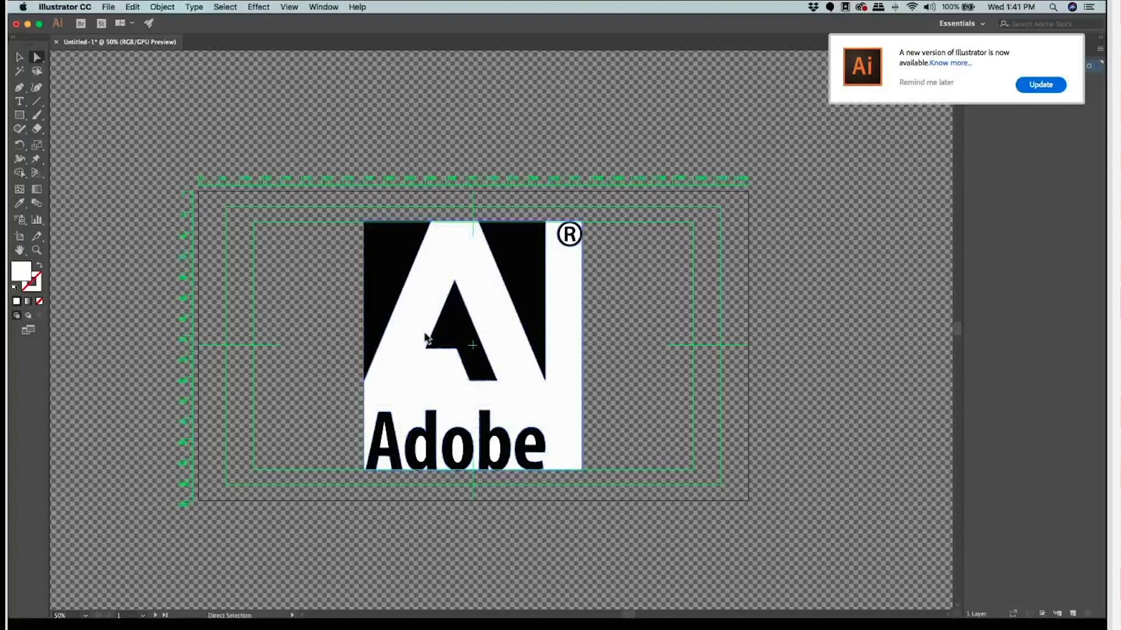
Step: Switch to Finder and open LogoAdobe_c4d.ai from the Illustator folder in Illustrator
{"action": "key", "text": "super"}
{"action": "key", "text": "super+Tab"}
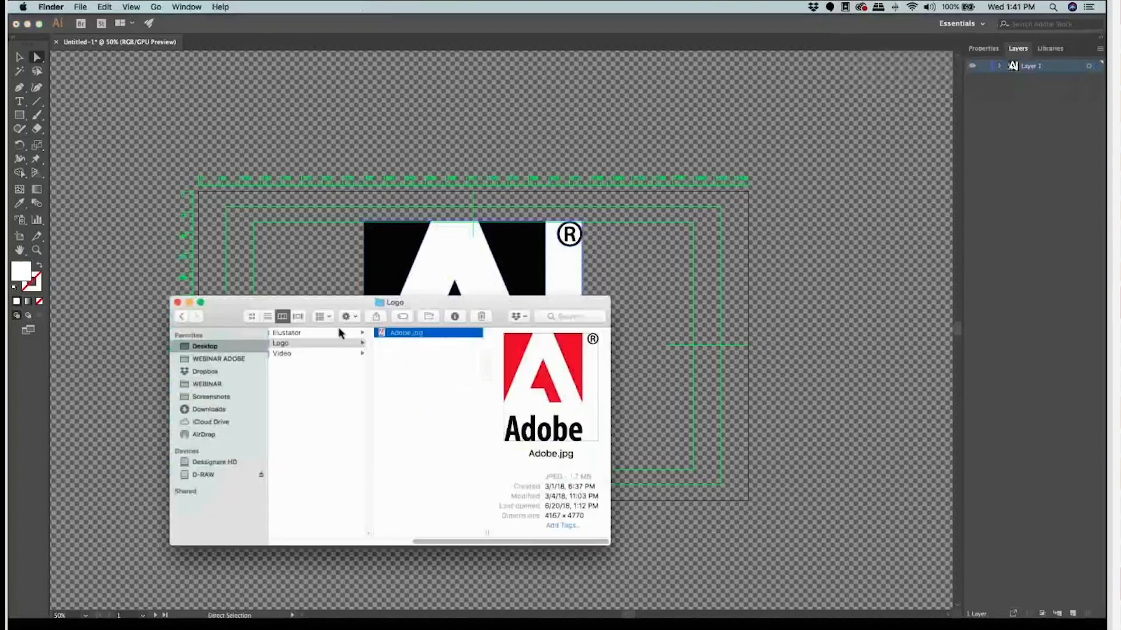
{"action": "left_click", "coordinate": [297, 334]}
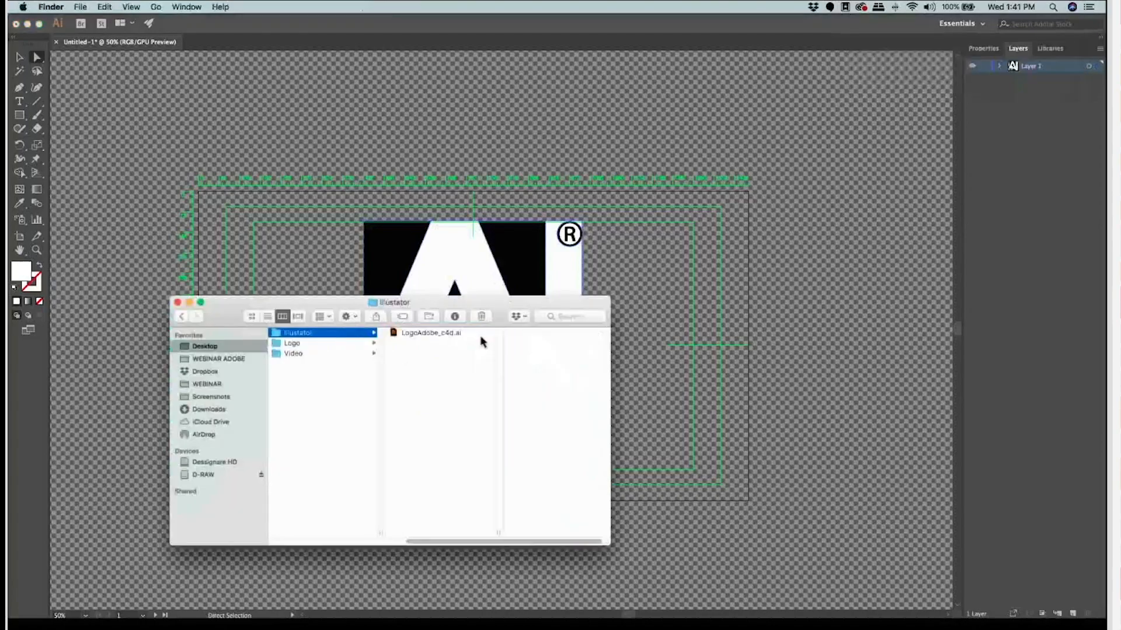
{"action": "double_click", "coordinate": [431, 333]}
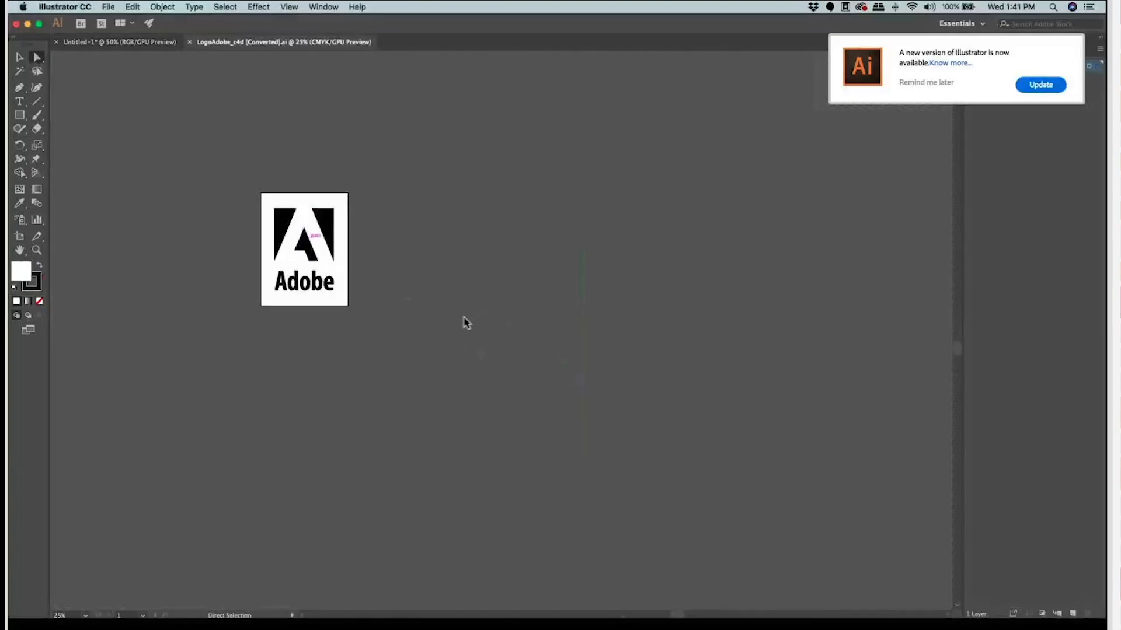
{"action": "left_click", "coordinate": [529, 428]}
{"action": "left_click", "coordinate": [531, 432]}
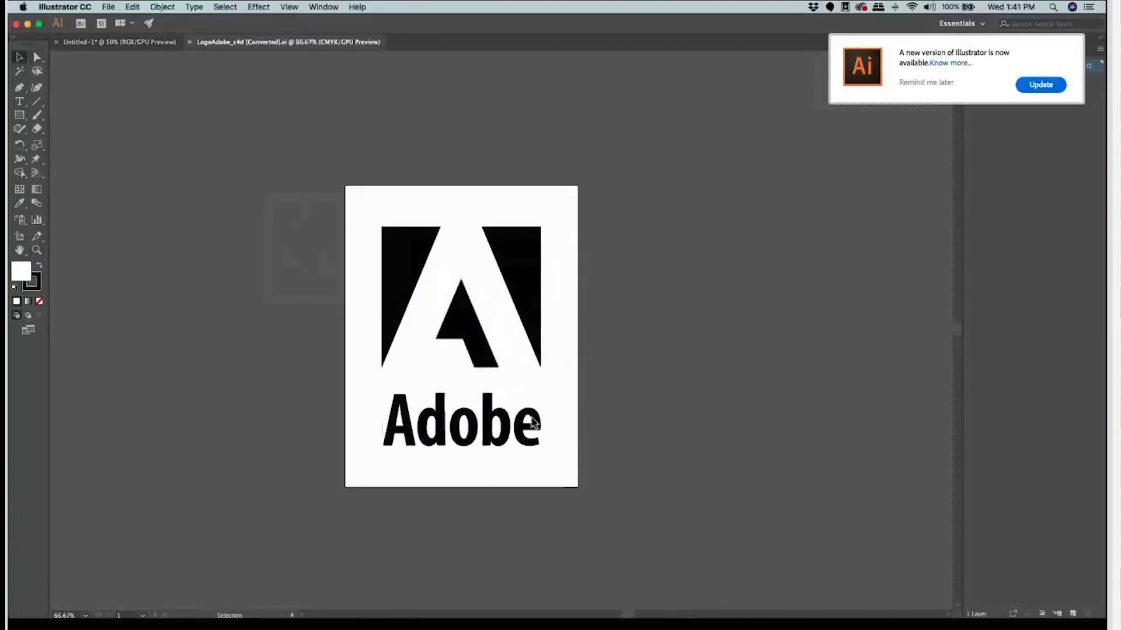
Step: Select the logo's symbol shapes and letters individually and all together to examine how its vector paths are separated
{"action": "key", "text": "v"}
{"action": "left_click", "coordinate": [532, 425]}
{"action": "key", "text": "a"}
{"action": "left_click", "coordinate": [408, 441]}
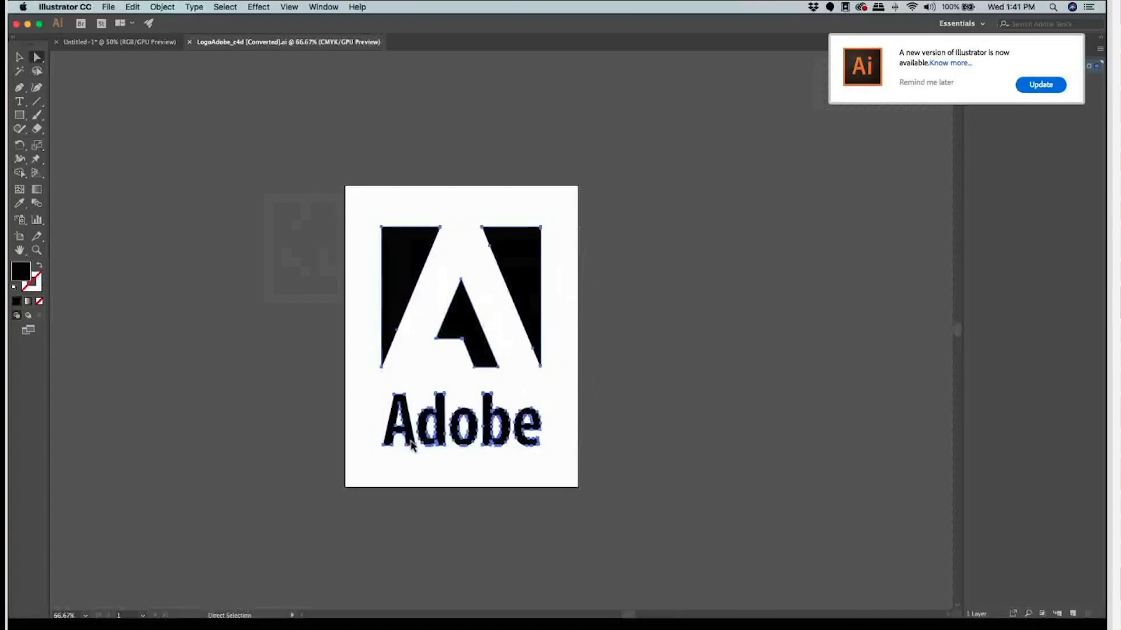
{"action": "left_click", "coordinate": [383, 366]}
{"action": "left_click", "coordinate": [540, 366]}
{"action": "left_click", "coordinate": [474, 367]}
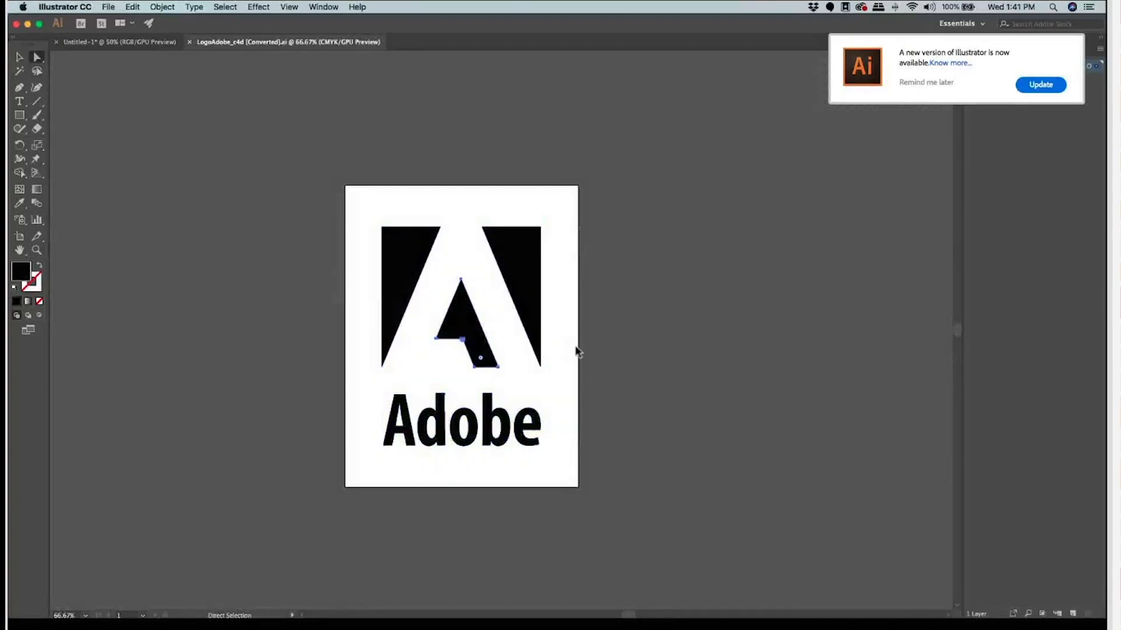
{"action": "left_click", "coordinate": [488, 421]}
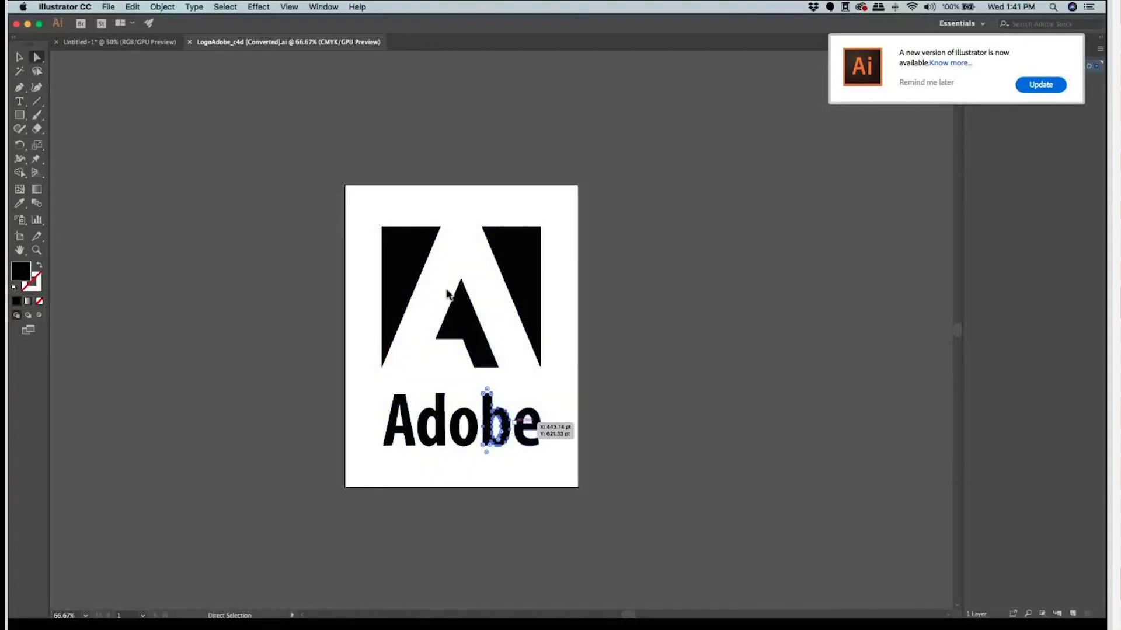
{"action": "left_click", "coordinate": [402, 431]}
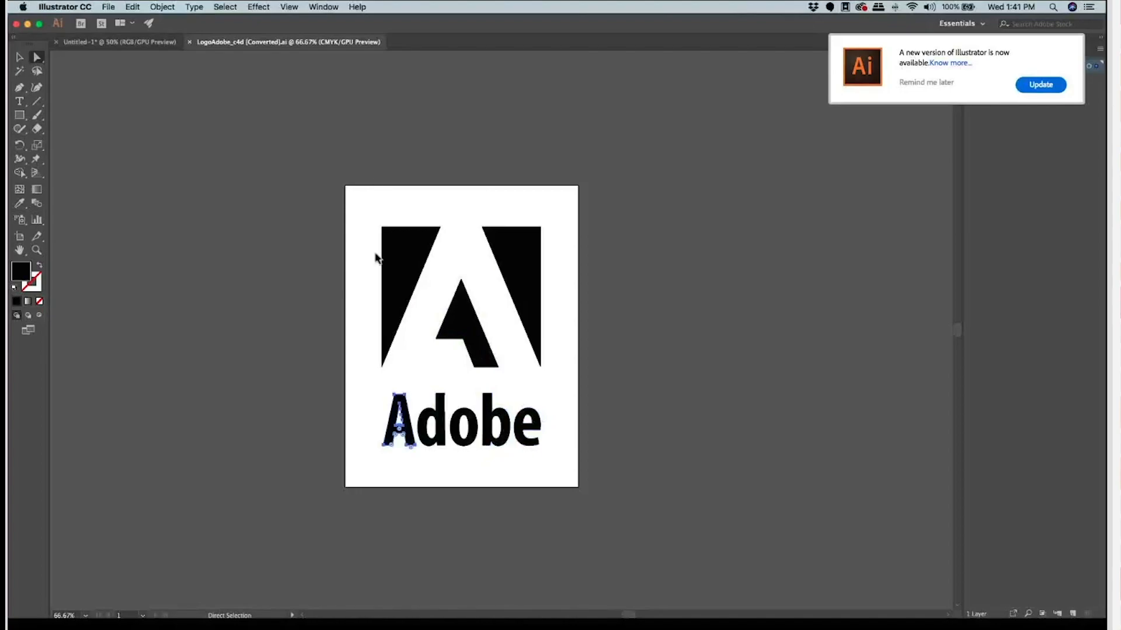
{"action": "left_click_drag", "start_coordinate": [598, 488], "coordinate": [373, 160]}
{"action": "left_click", "coordinate": [338, 162]}
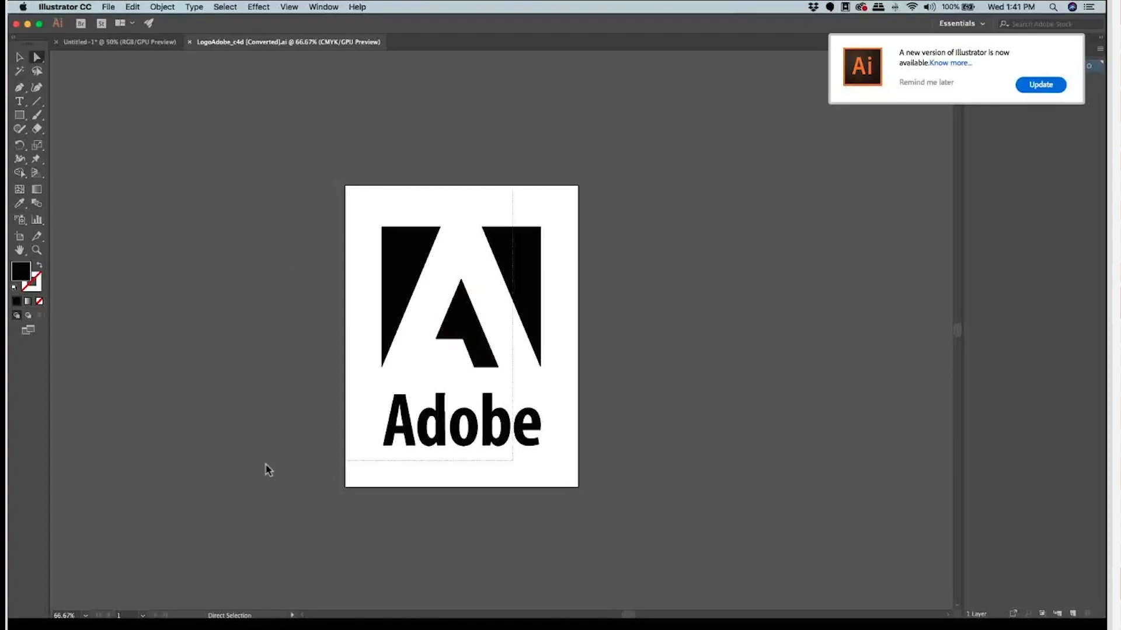
{"action": "key", "text": "super+a"}
{"action": "left_click", "coordinate": [626, 403]}
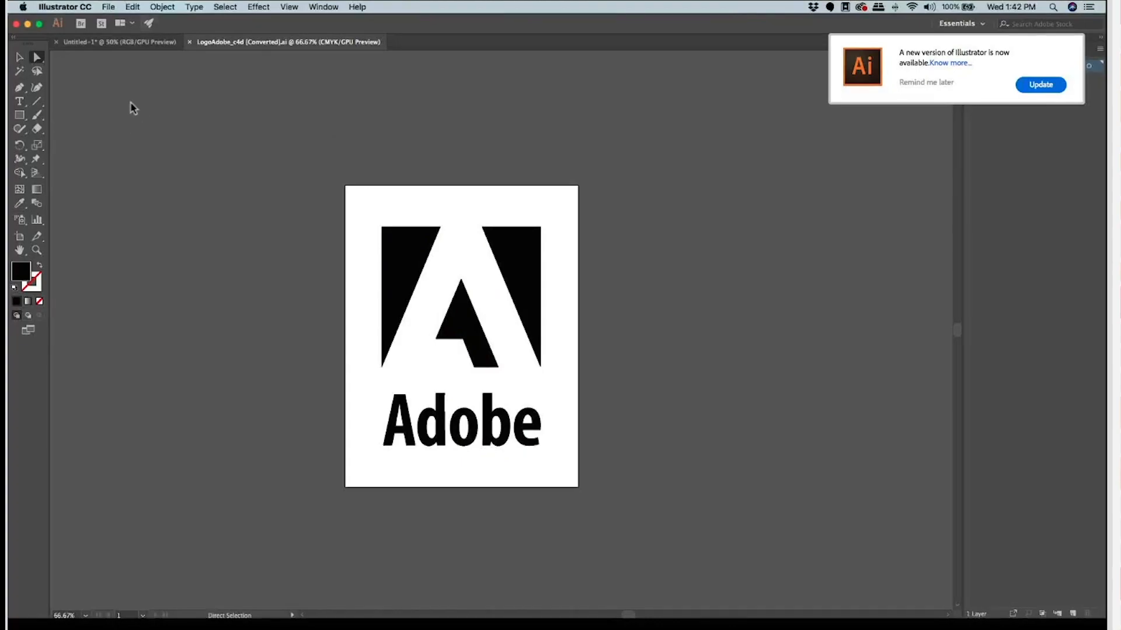
Step: Save the logo under the new name LogoAdobe_curvas_c4d.ai in the Illustator folder, using the Adobe Illustrator (ai) format
{"action": "left_click", "coordinate": [109, 7]}
{"action": "mouse_move", "coordinate": [121, 194]}
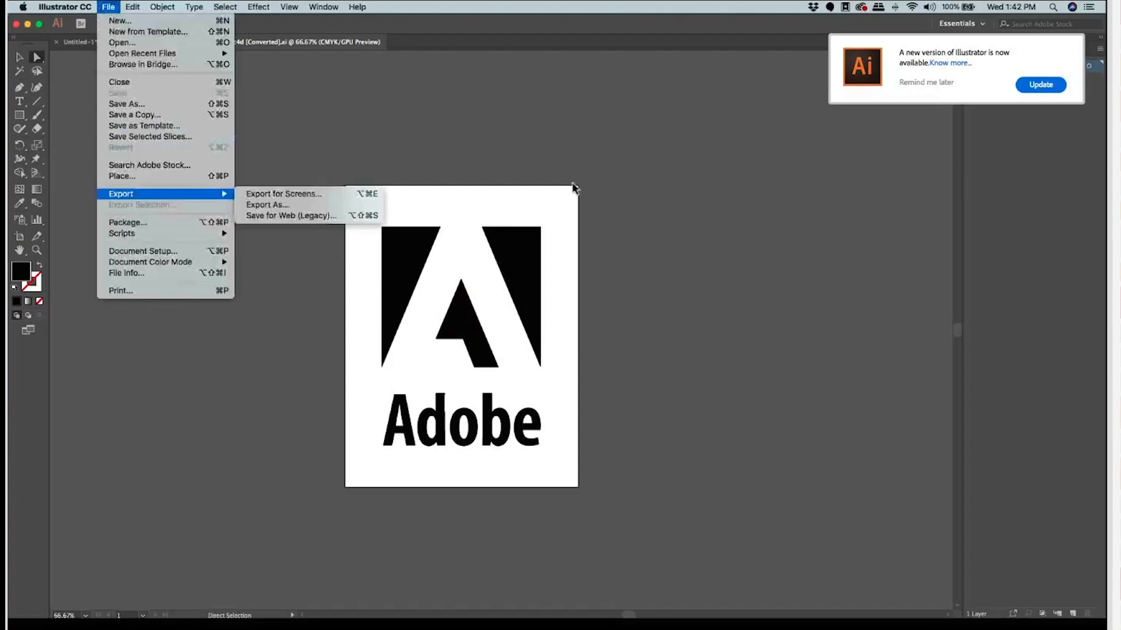
{"action": "left_click", "coordinate": [127, 104]}
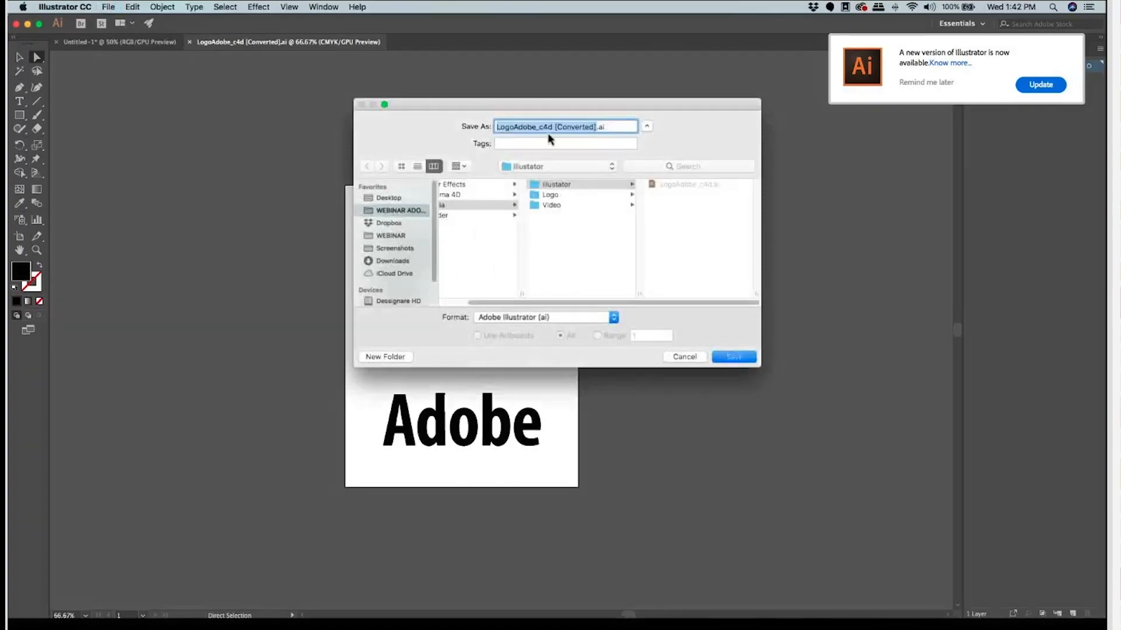
{"action": "left_click", "coordinate": [524, 156]}
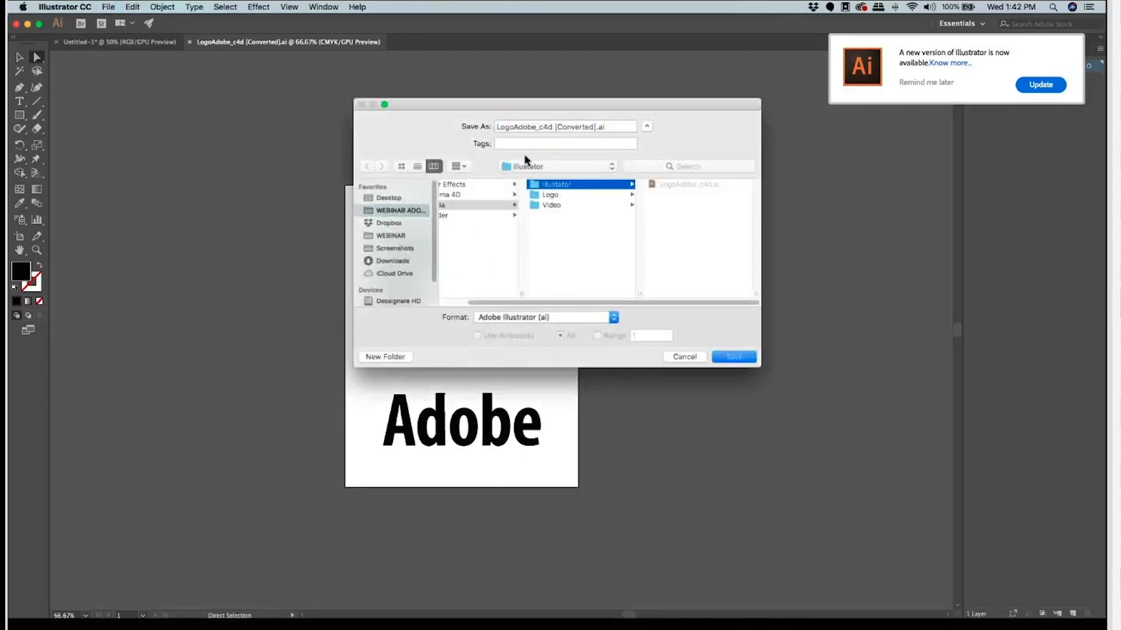
{"action": "key", "text": "Tab"}
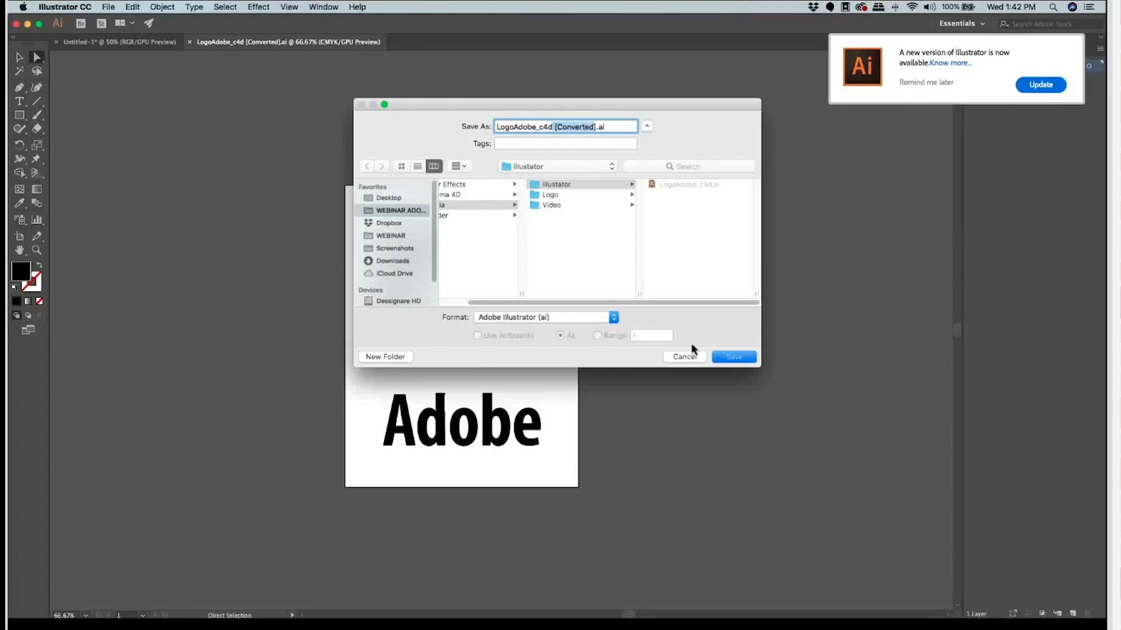
{"action": "key", "text": "BackSpace"}
{"action": "type", "text": "urvas_c4d"}
{"action": "key", "text": "Return"}
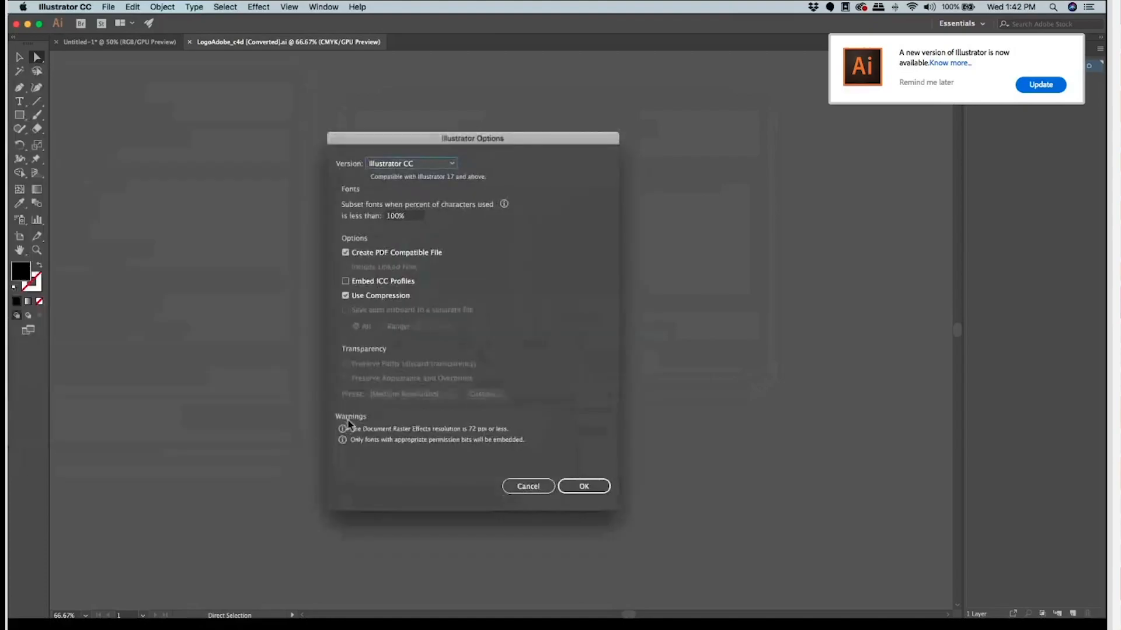
Step: Set the saved file's version to Illustrator 8 and accept saving in the older format
{"action": "key", "text": "space"}
{"action": "left_click", "coordinate": [408, 305]}
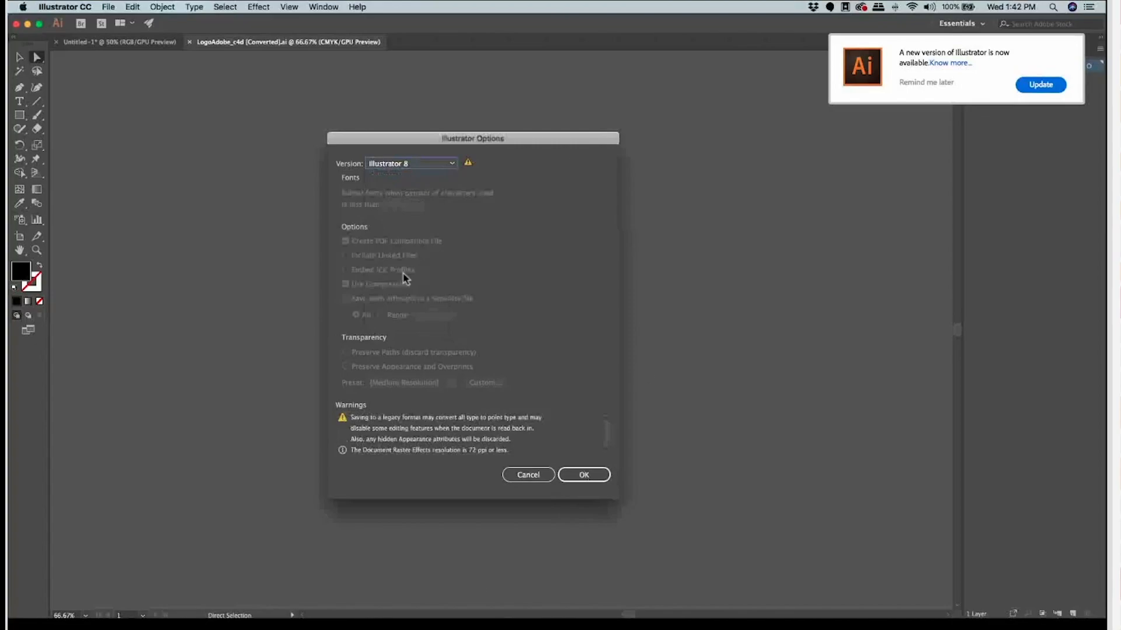
{"action": "key", "text": "Return"}
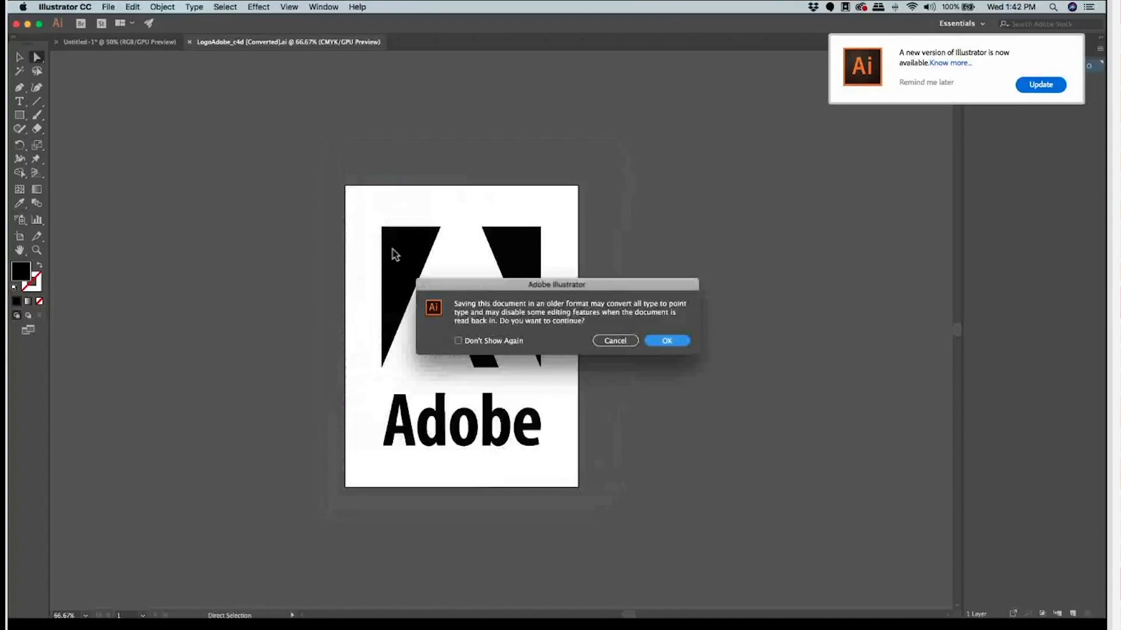
{"action": "key", "text": "Return"}
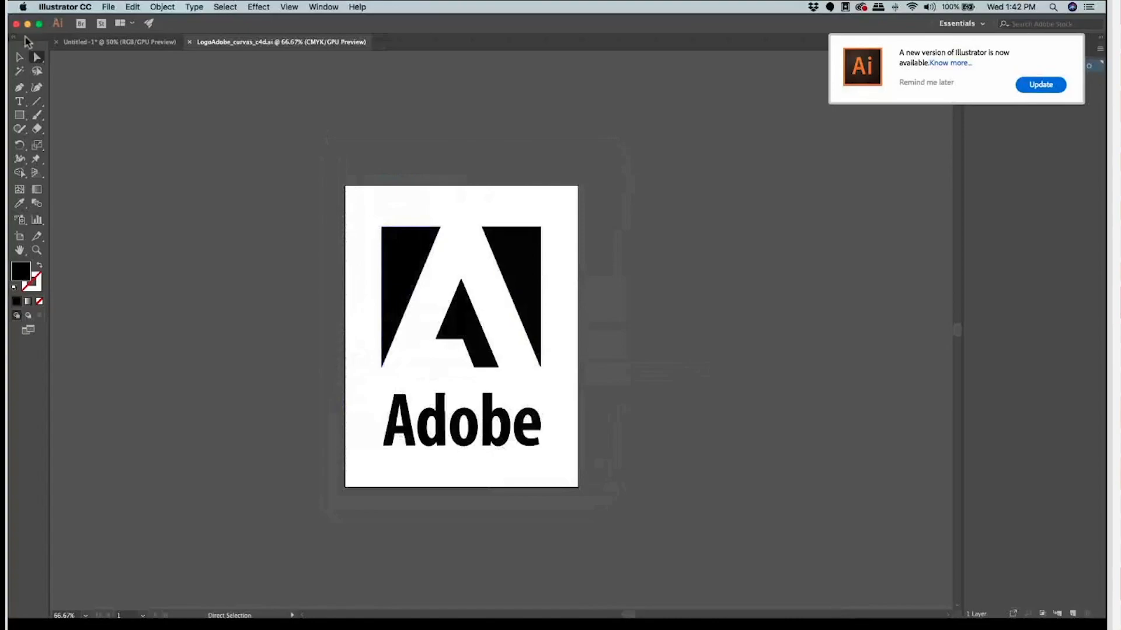
Step: Switch to Cinema 4D Lite and create a new empty project
{"action": "mouse_move", "coordinate": [366, 612]}
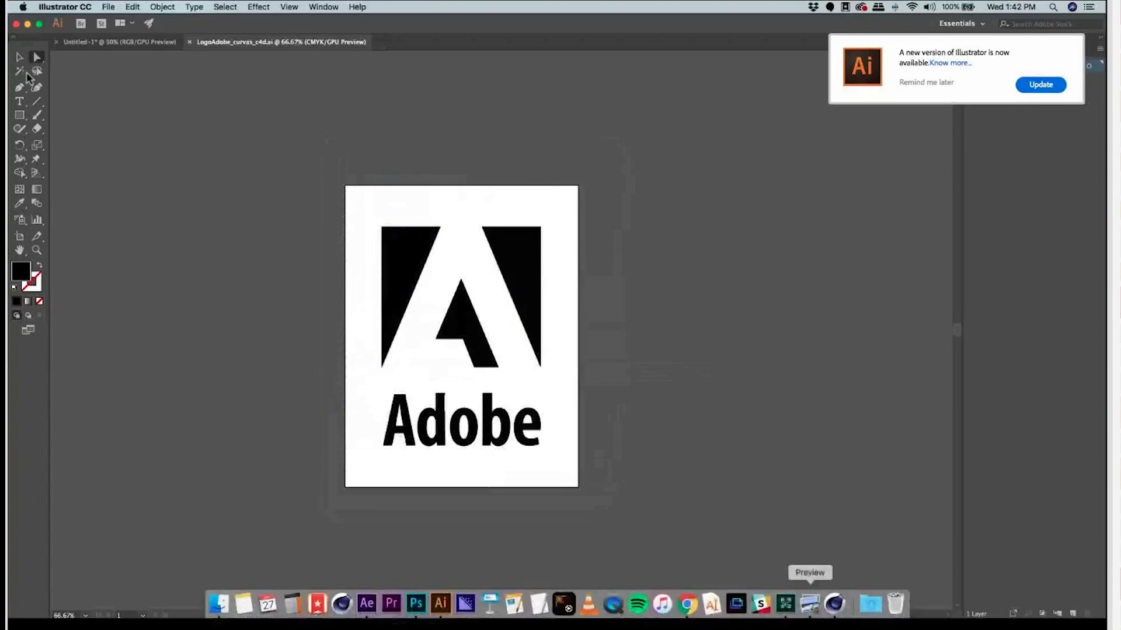
{"action": "left_click", "coordinate": [835, 605]}
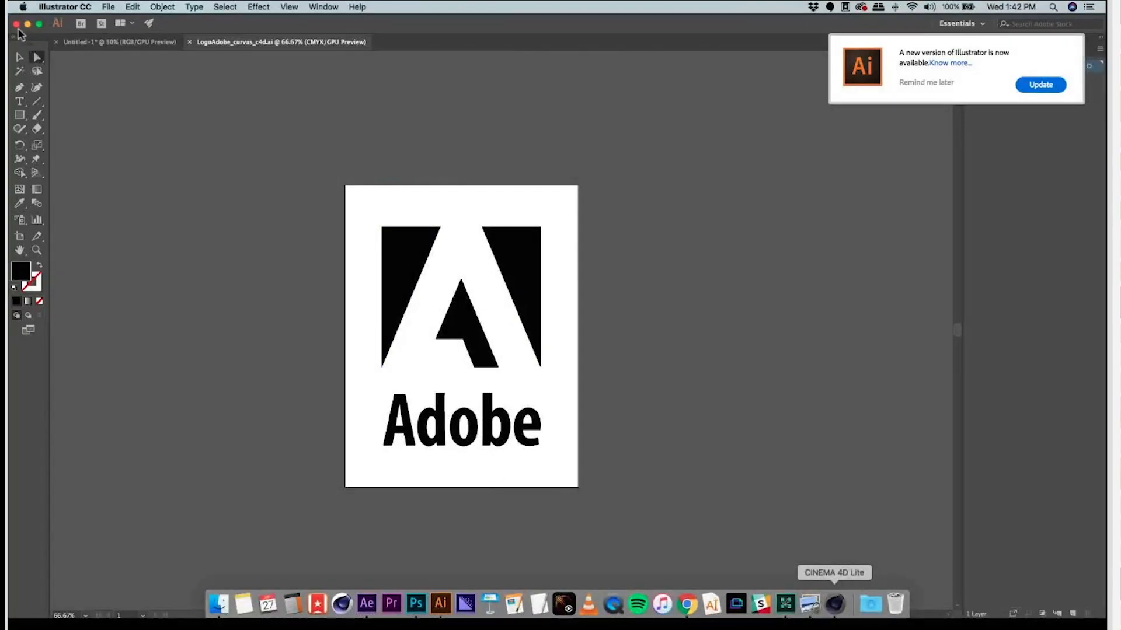
{"action": "left_click", "coordinate": [18, 32]}
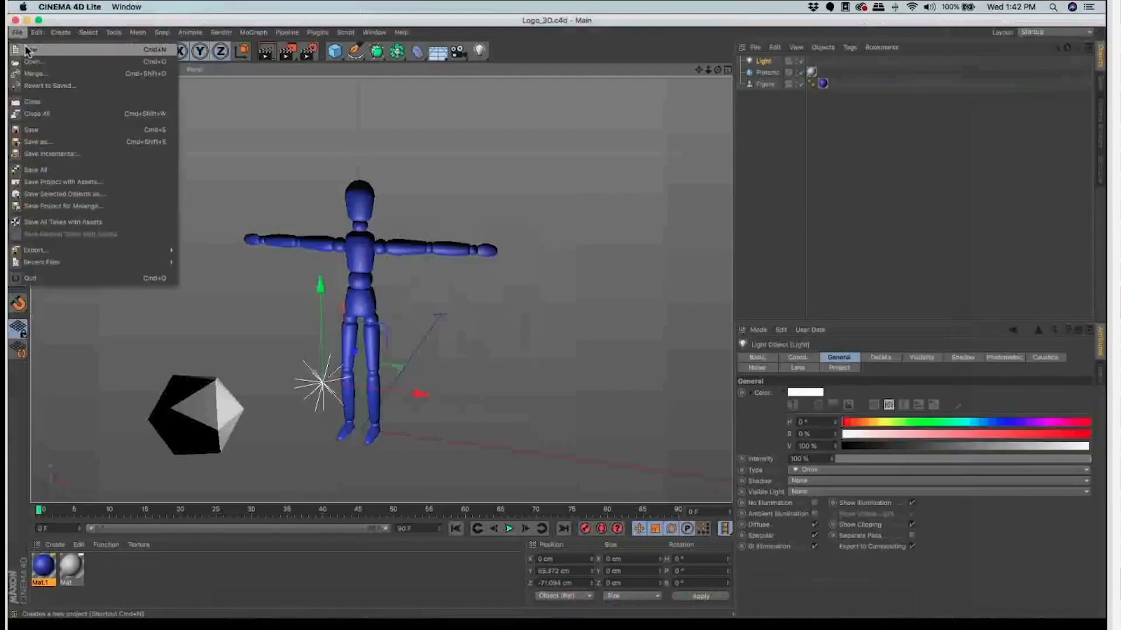
{"action": "left_click", "coordinate": [27, 46]}
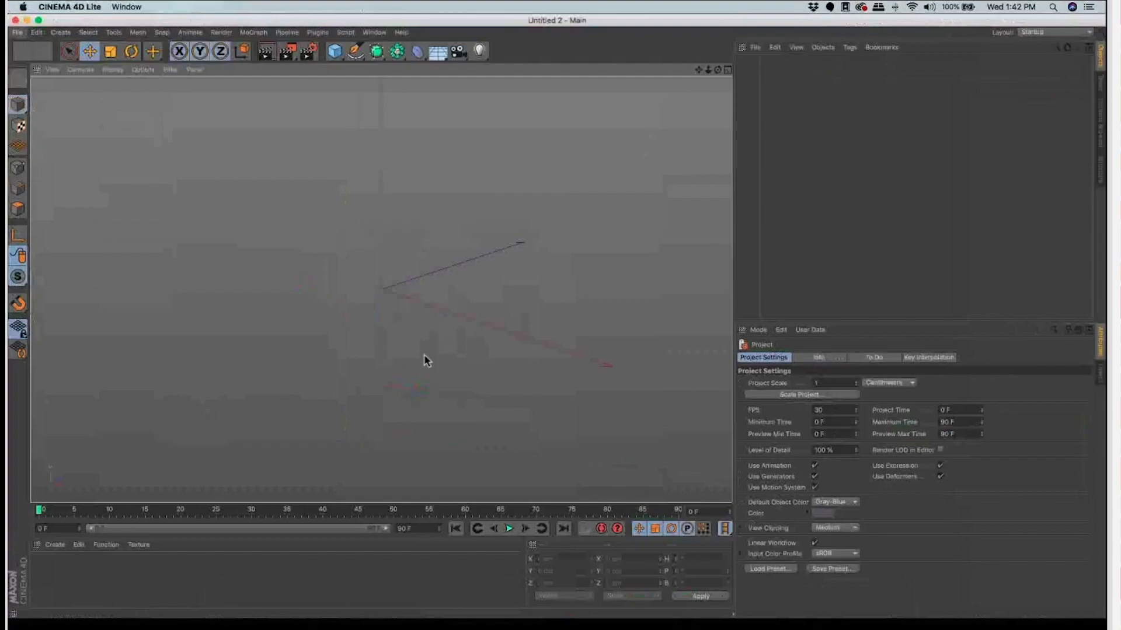
Step: Switch to Finder and select LogoAdobe_curvas_c4d.ai in the Illustator folder
{"action": "key", "text": "alt+f"}
{"action": "key", "text": "Down"}
{"action": "key", "text": "Return"}
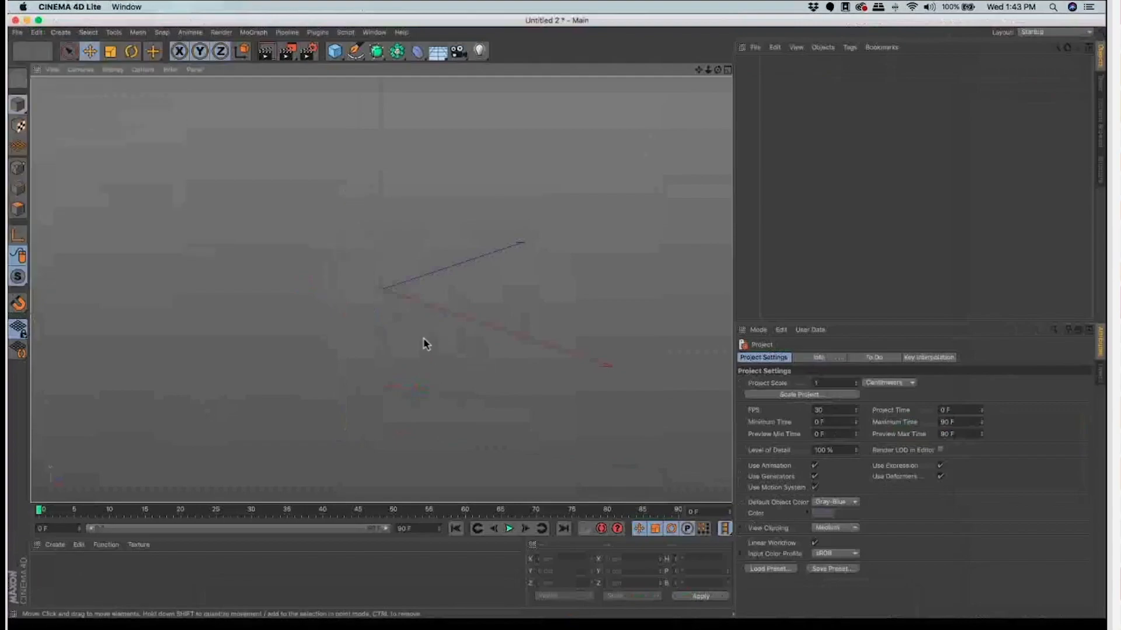
{"action": "key", "text": "Left"}
{"action": "key", "text": "Left"}
{"action": "key", "text": "Left"}
{"action": "key", "text": "Left"}
{"action": "key", "text": "Left"}
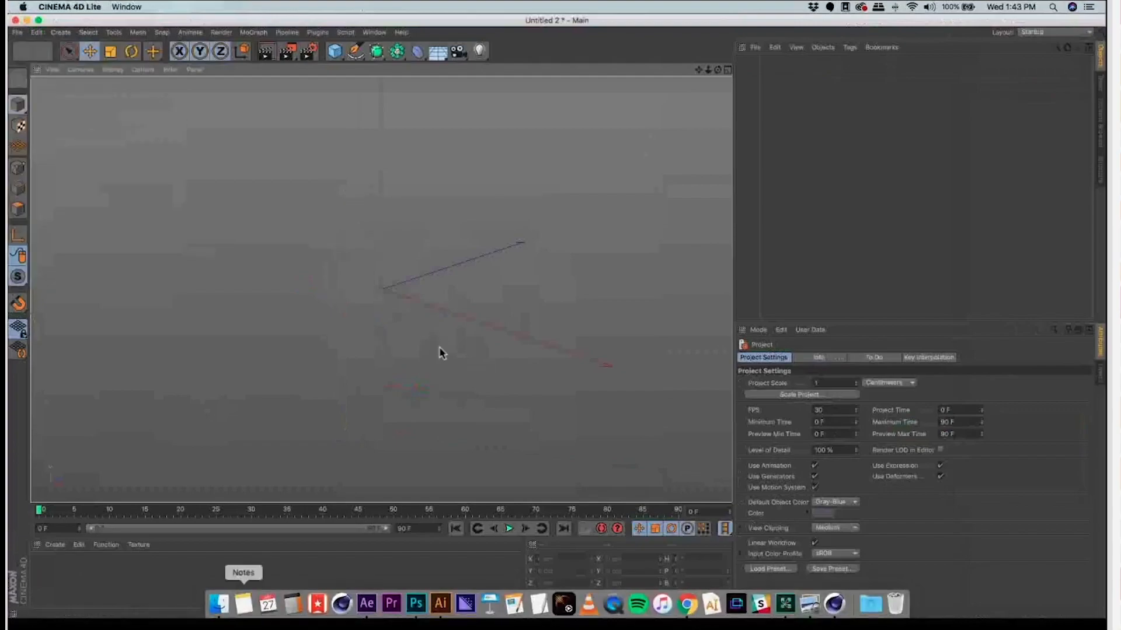
{"action": "key", "text": "Return"}
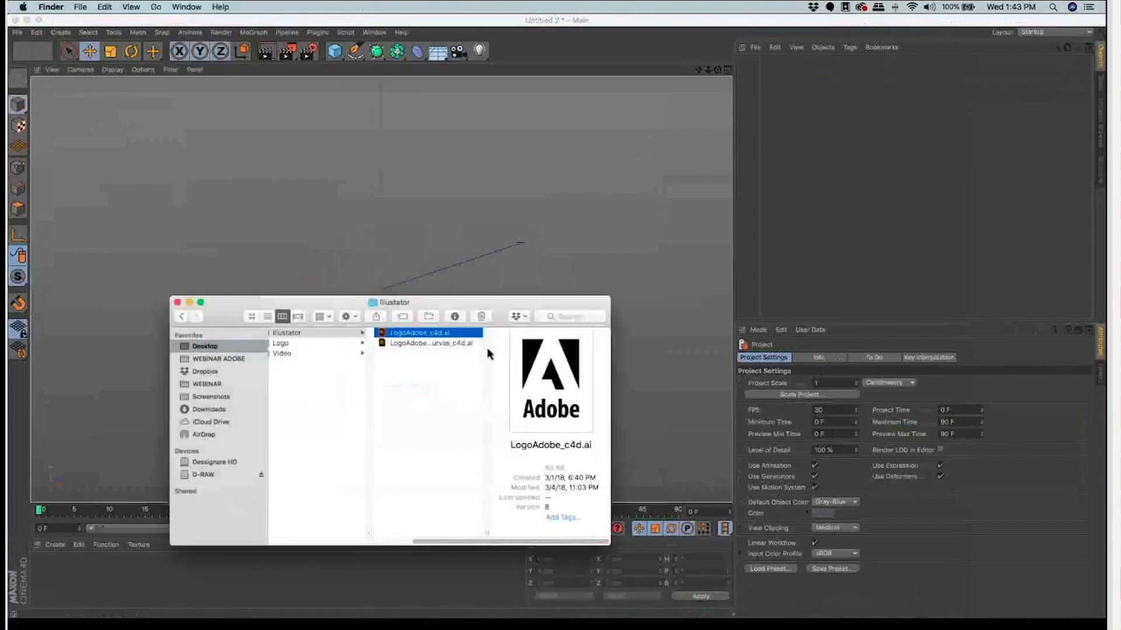
{"action": "key", "text": "Down"}
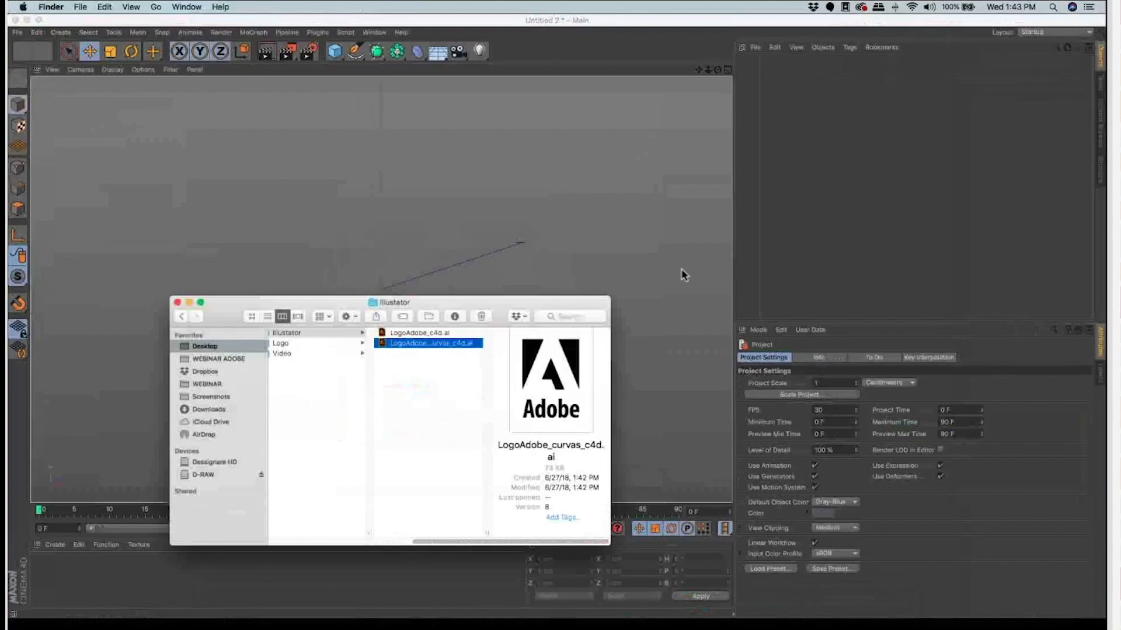
Step: Preview the curves logo file, then import it into Cinema 4D Lite at scale 1 centimeter with Connect Splines enabled
{"action": "key", "text": "space"}
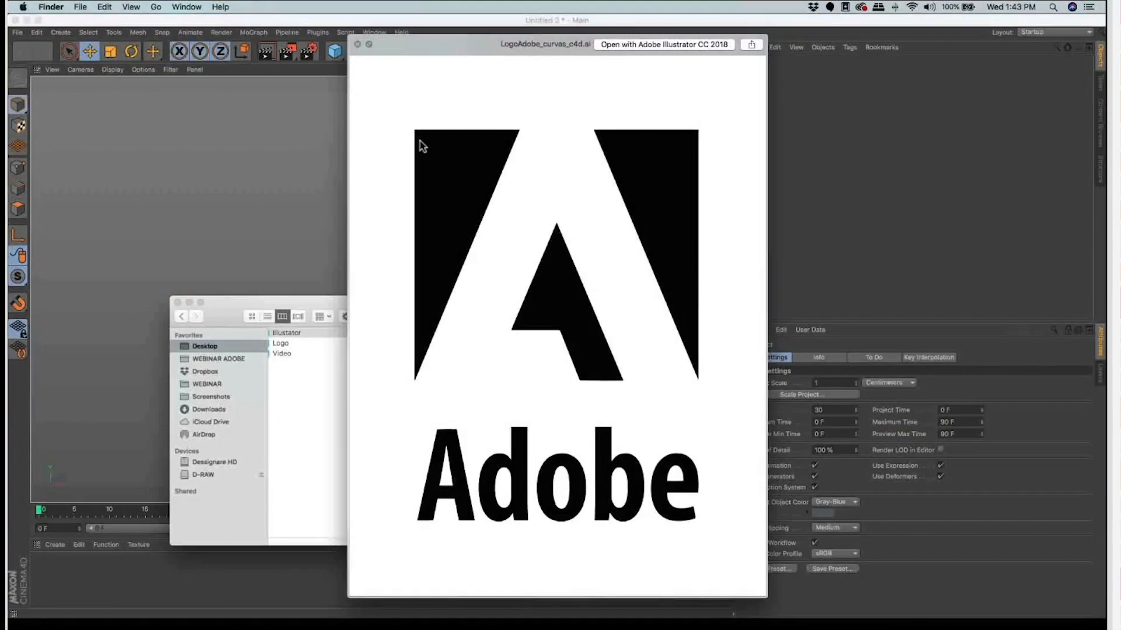
{"action": "key", "text": "space"}
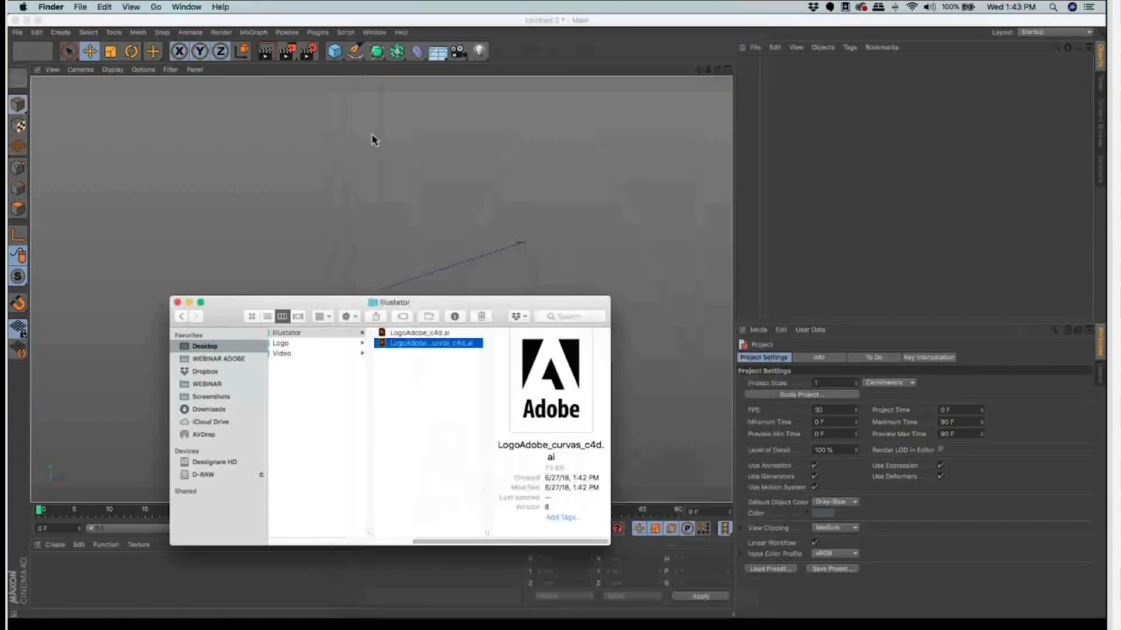
{"action": "left_click_drag", "start_coordinate": [372, 135], "coordinate": [393, 137]}
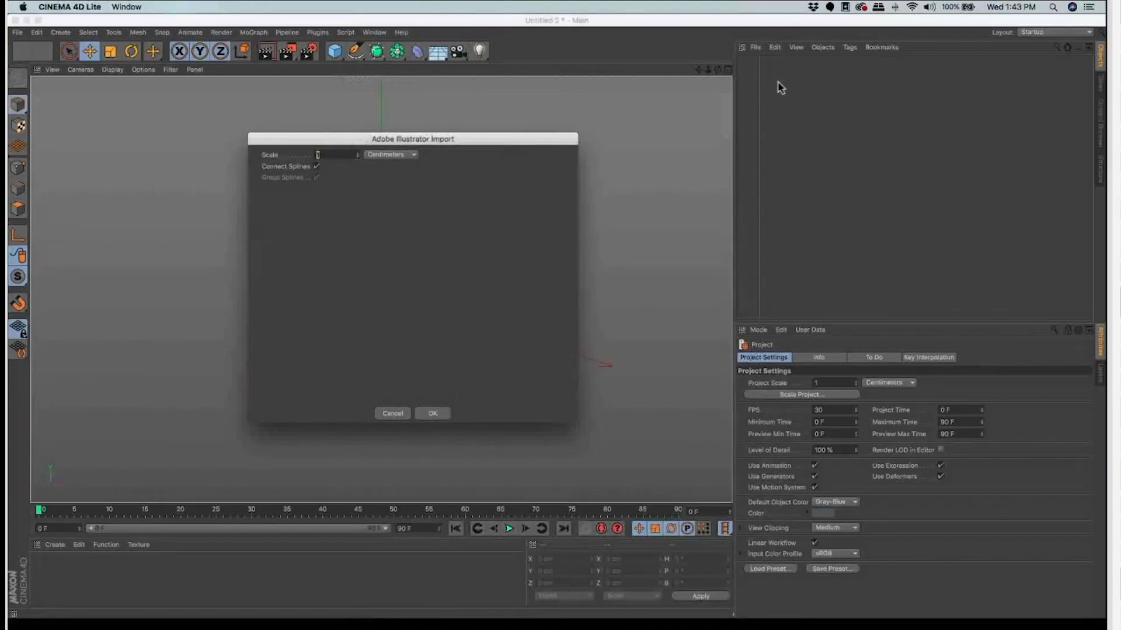
{"action": "key", "text": "Return"}
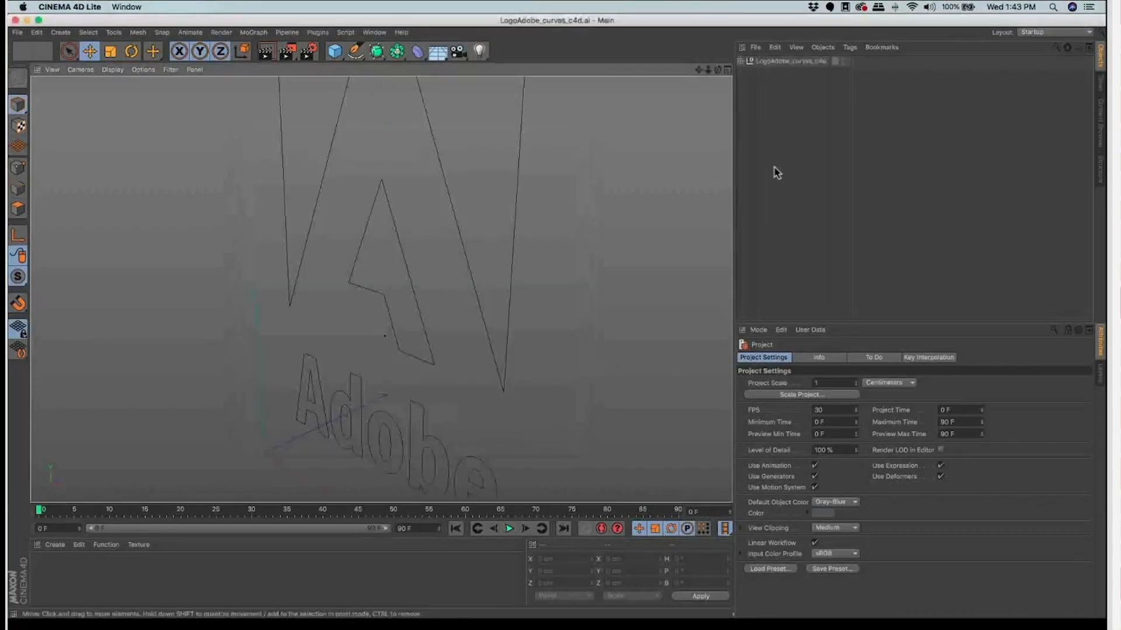
Step: Expand the imported logo group and select its symbol and letter splines in turn to examine the separate paths
{"action": "left_click_drag", "start_coordinate": [775, 133], "coordinate": [775, 151]}
{"action": "left_click", "coordinate": [740, 61]}
{"action": "left_click", "coordinate": [349, 158]}
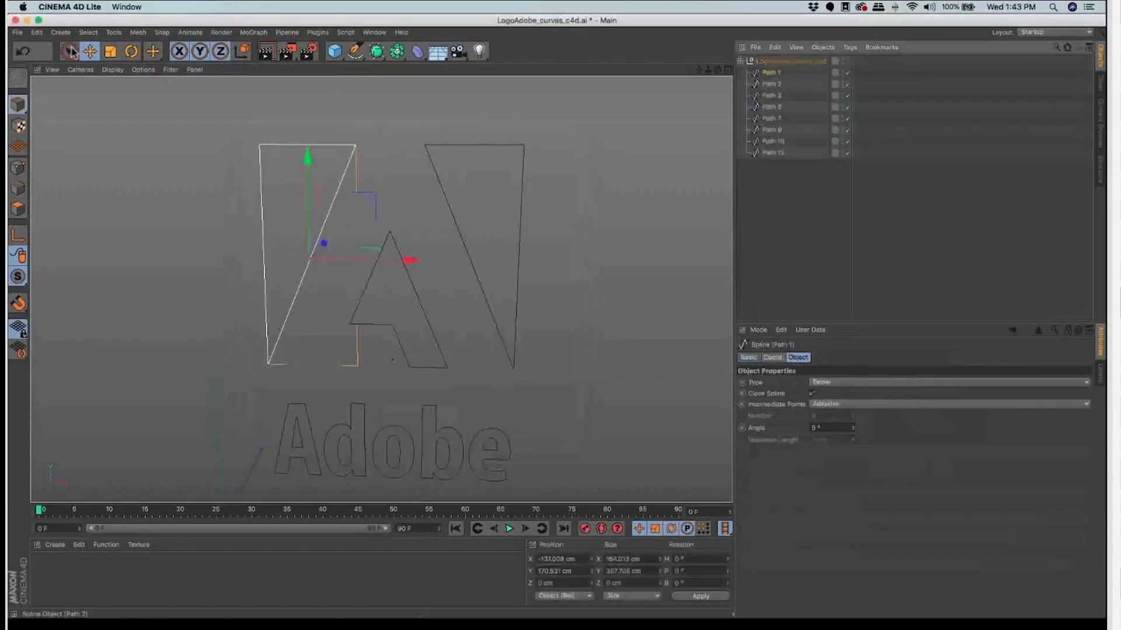
{"action": "left_click", "coordinate": [435, 172]}
{"action": "left_click", "coordinate": [393, 427]}
{"action": "left_click", "coordinate": [509, 449]}
{"action": "left_click", "coordinate": [318, 411]}
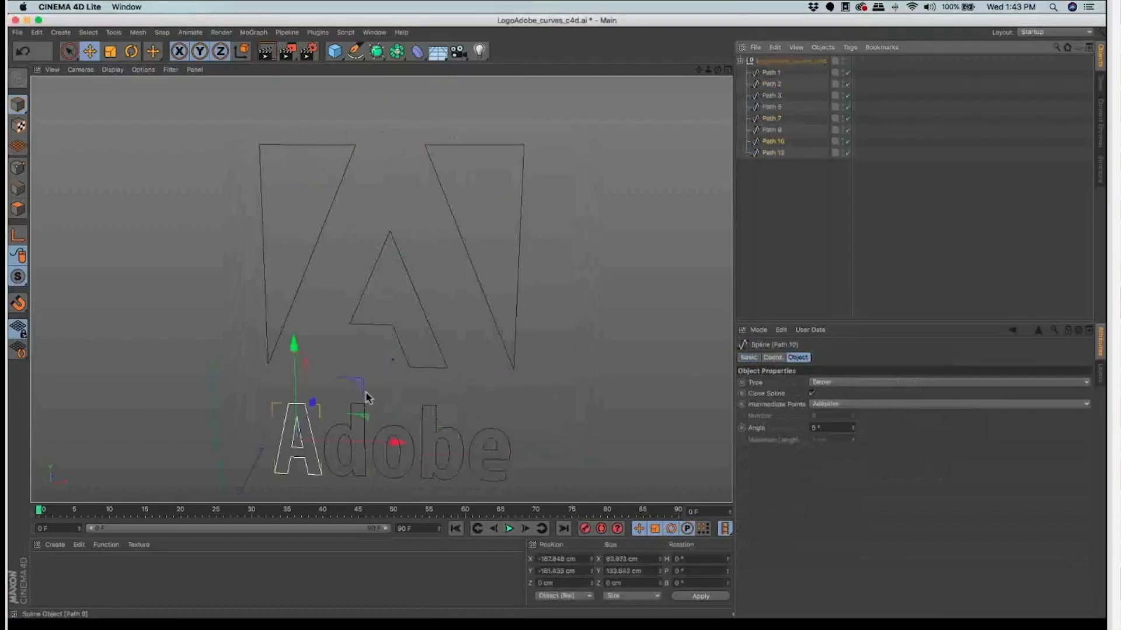
Step: Select the five Adobe letter splines together with the Rectangle Selection tool
{"action": "left_click", "coordinate": [395, 380]}
{"action": "left_click", "coordinate": [774, 141]}
{"action": "left_click", "coordinate": [773, 152]}
{"action": "left_click", "coordinate": [70, 51]}
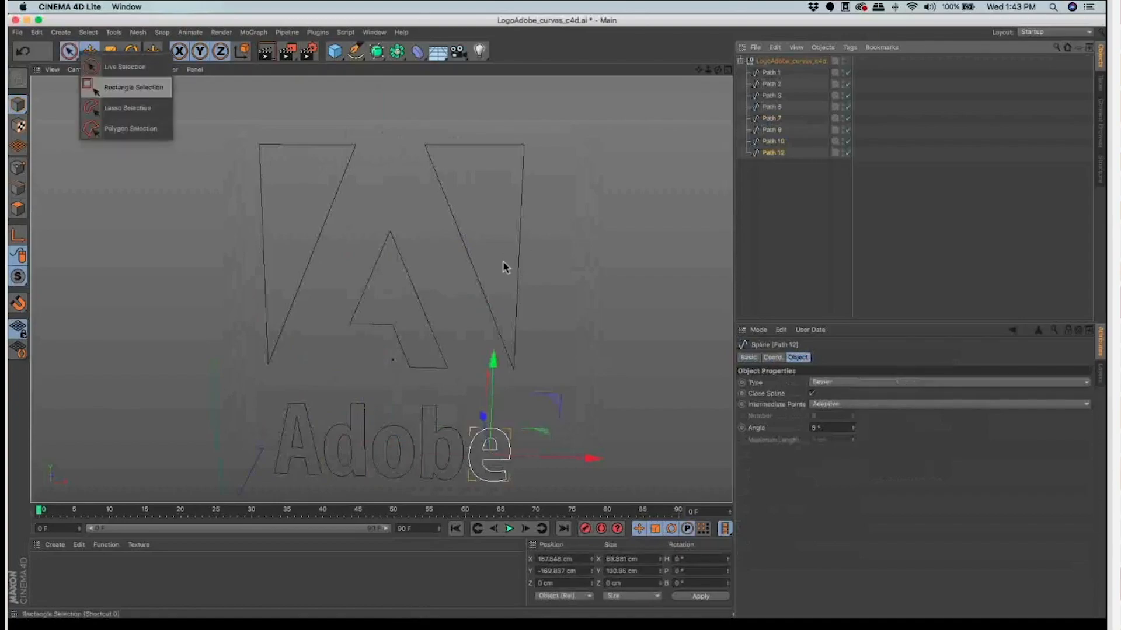
{"action": "left_click", "coordinate": [133, 88]}
{"action": "middle_click_drag", "start_coordinate": [512, 288], "coordinate": [494, 235], "text": "alt"}
{"action": "left_click_drag", "start_coordinate": [236, 339], "coordinate": [459, 454]}
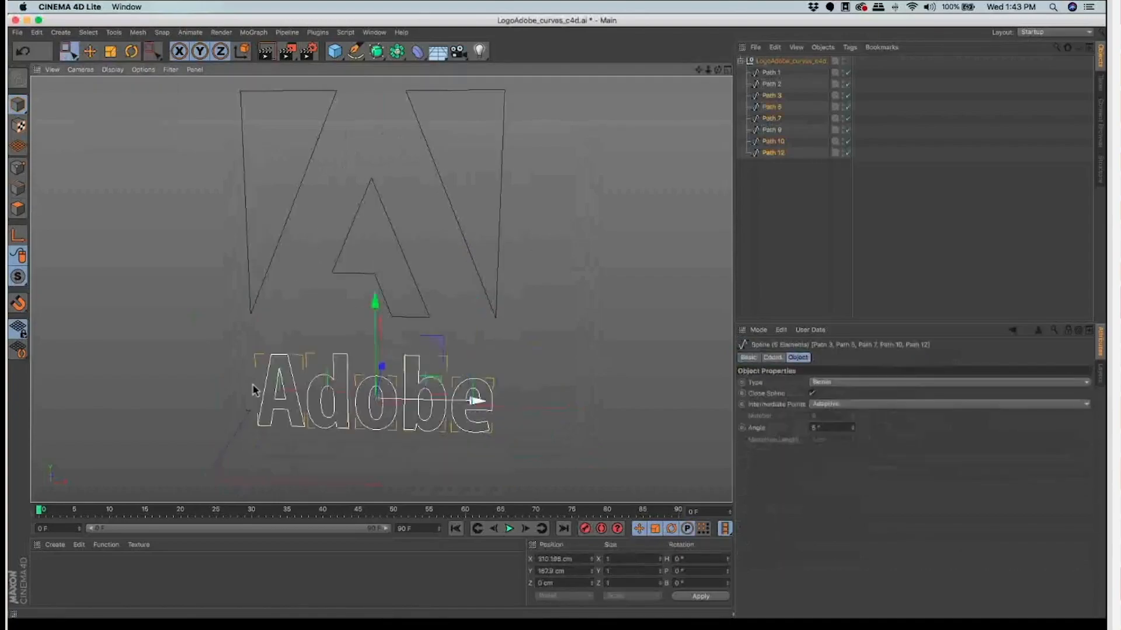
Step: Try moving the selected letter splines back in depth, and undo the move
{"action": "left_click_drag", "start_coordinate": [382, 367], "coordinate": [389, 333]}
{"action": "key", "text": "super+z"}
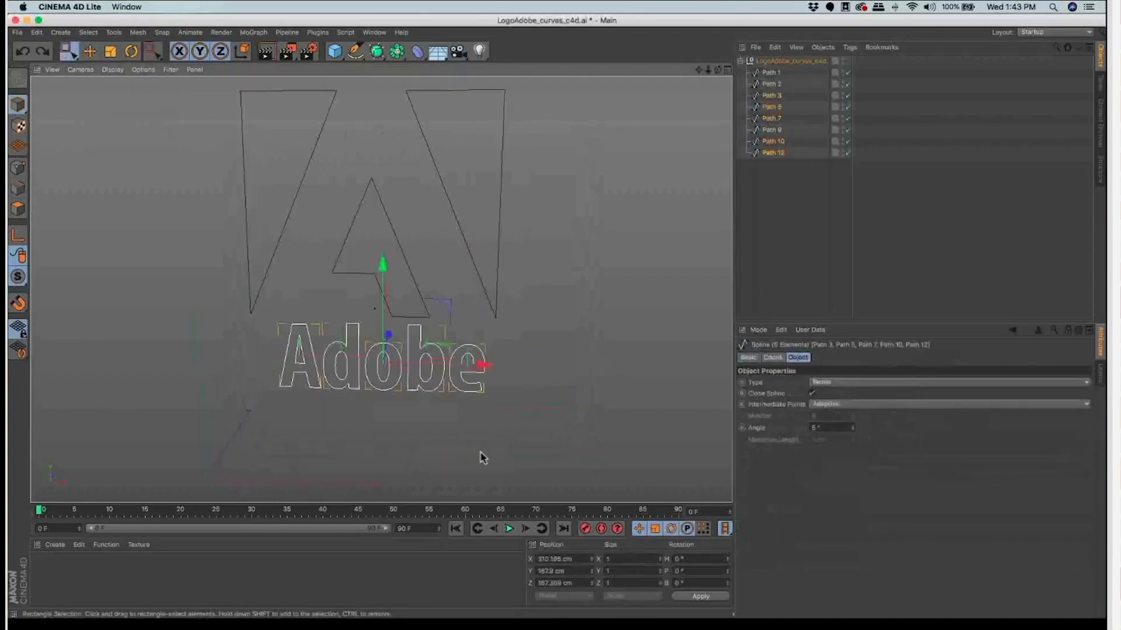
{"action": "scroll", "coordinate": [482, 467], "scroll_direction": "down", "scroll_amount": 3}
{"action": "left_click_drag", "start_coordinate": [483, 467], "coordinate": [264, 363], "text": "alt"}
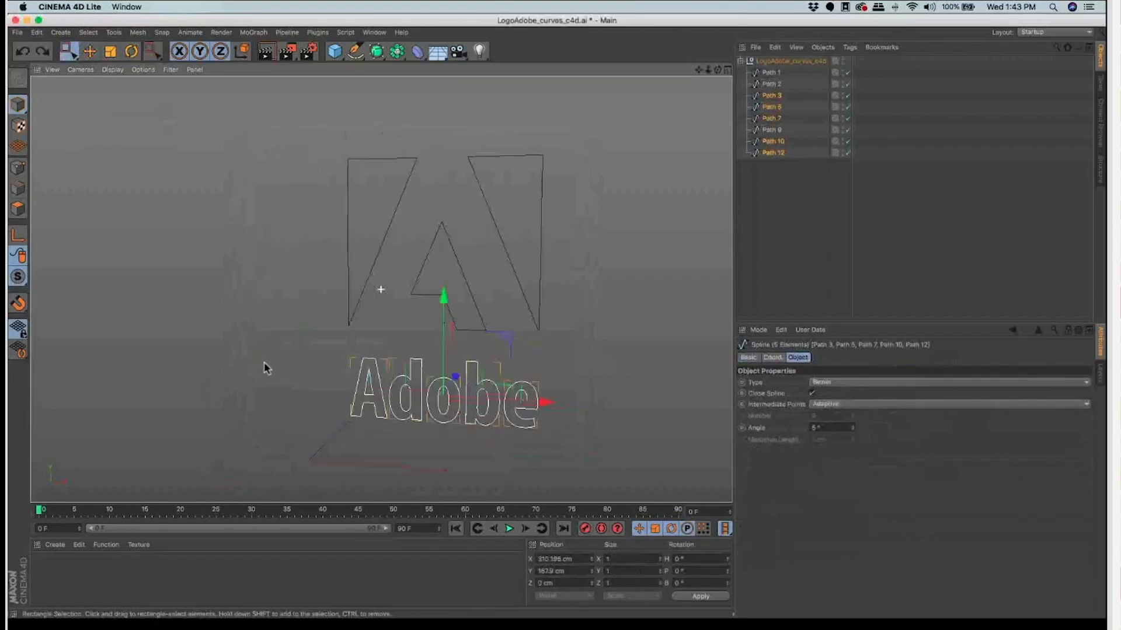
{"action": "left_click", "coordinate": [782, 198]}
{"action": "left_click_drag", "start_coordinate": [478, 464], "coordinate": [200, 343]}
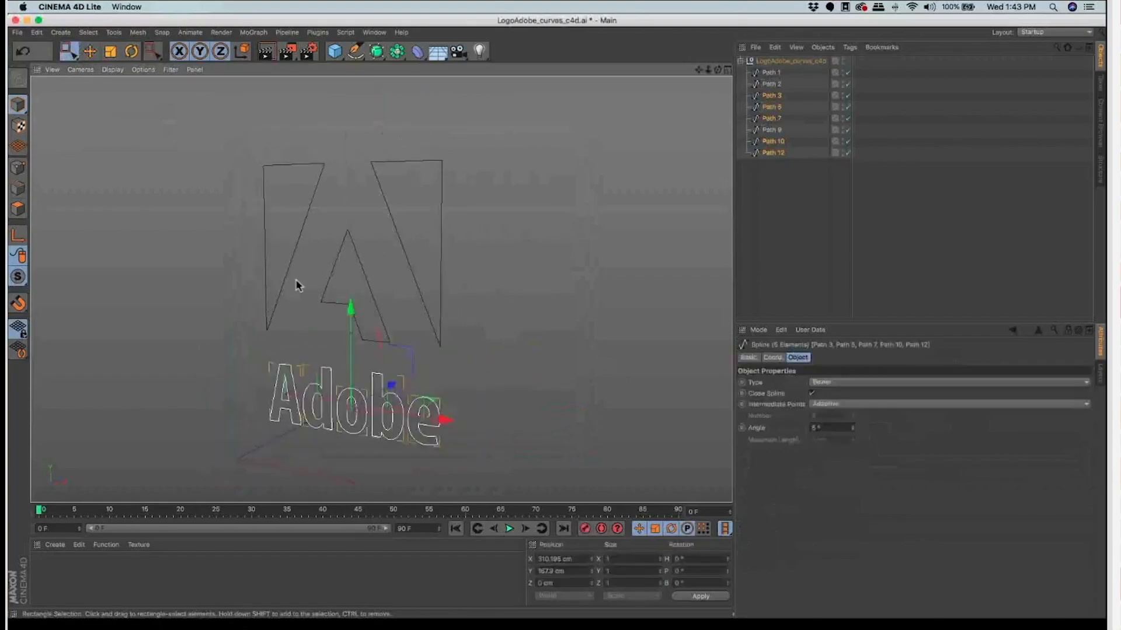
{"action": "left_click", "coordinate": [891, 246]}
{"action": "key", "text": "super+z"}
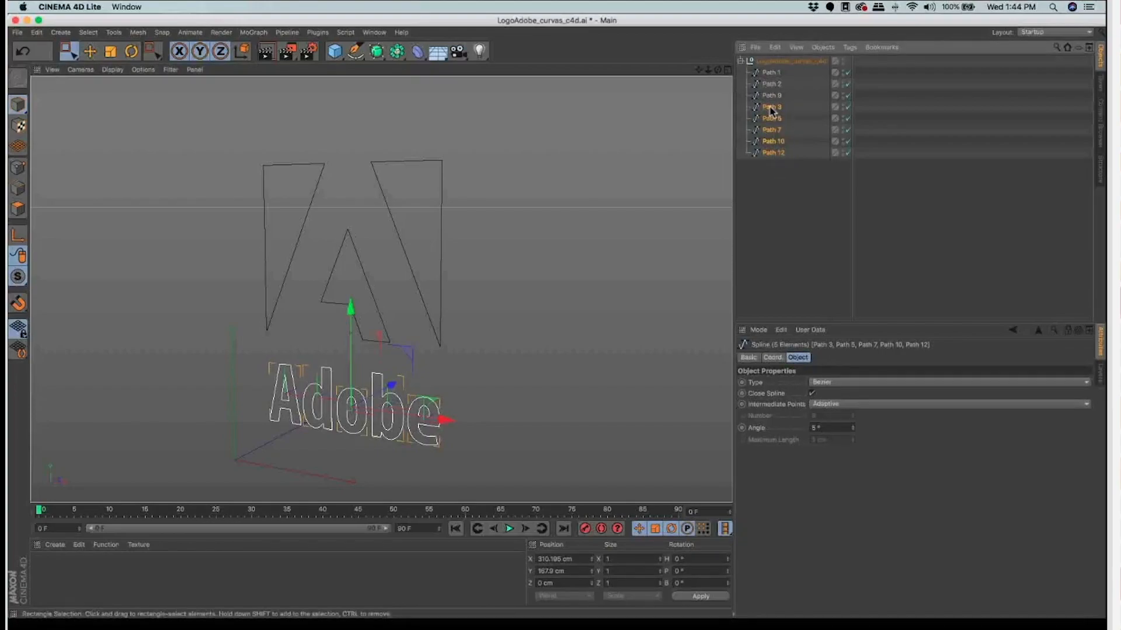
Step: Group the five selected letter splines under a null and rename it ADOBE
{"action": "key", "text": "alt+g"}
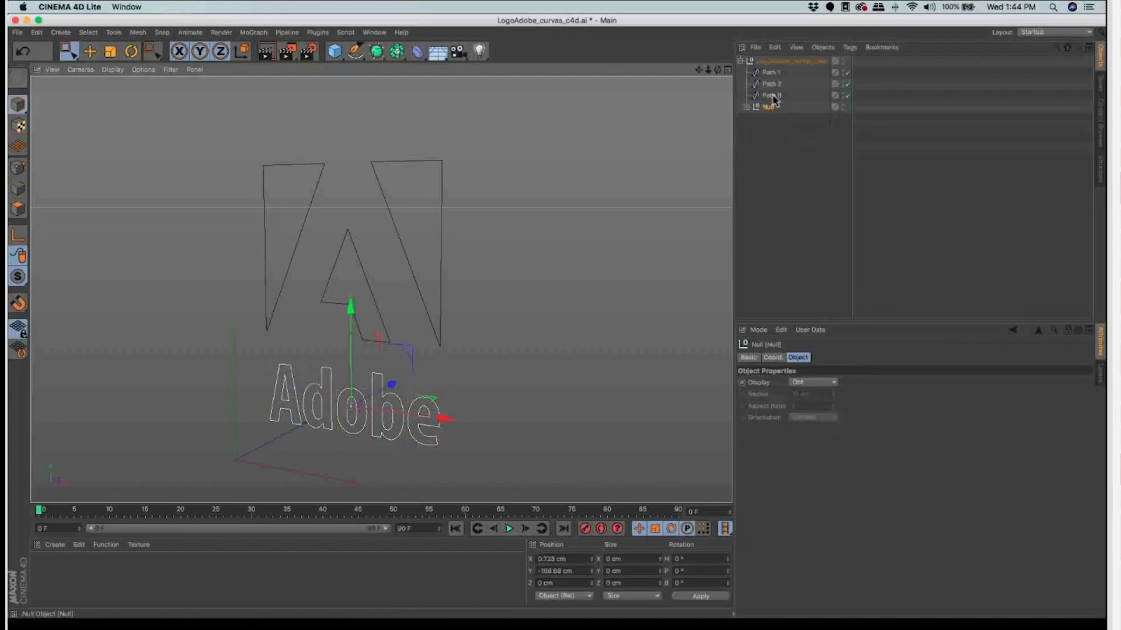
{"action": "double_click", "coordinate": [767, 106]}
{"action": "type", "text": "ADOBE"}
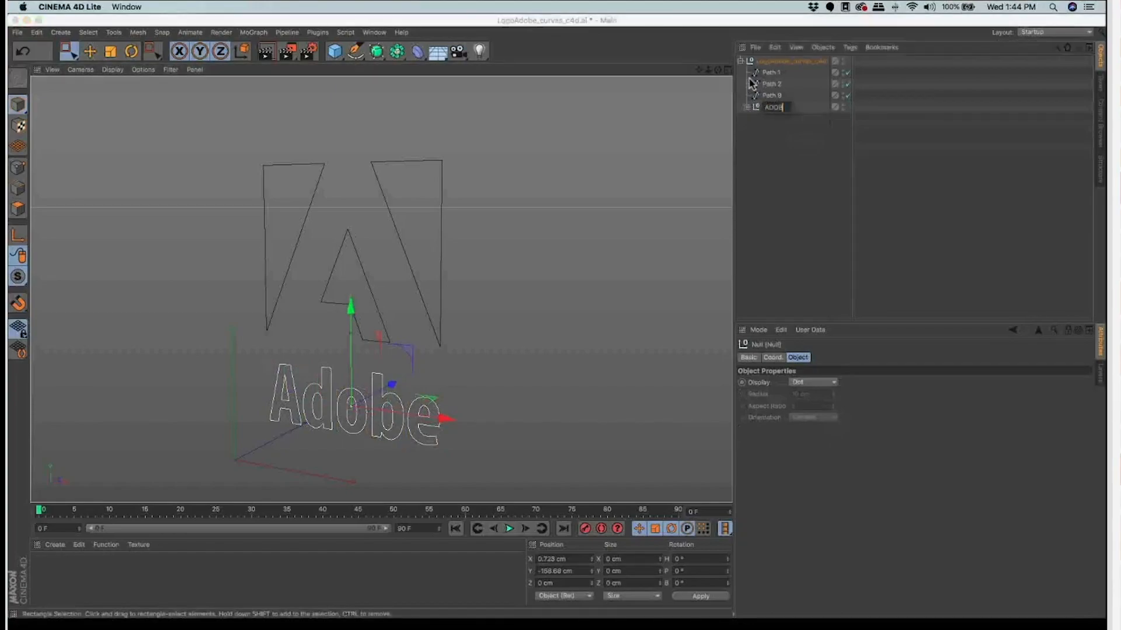
{"action": "key", "text": "Return"}
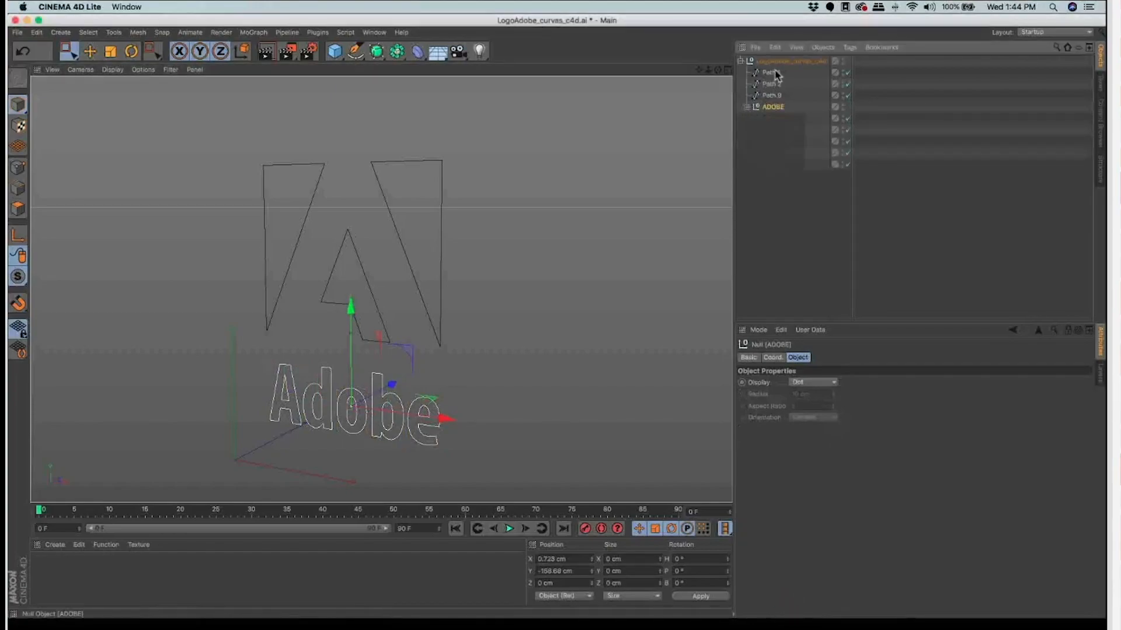
Step: Check the symbol paths in turn and move the ADOBE null out of the LogoAdobe_curvas_c4d group to the top level
{"action": "left_click", "coordinate": [775, 66]}
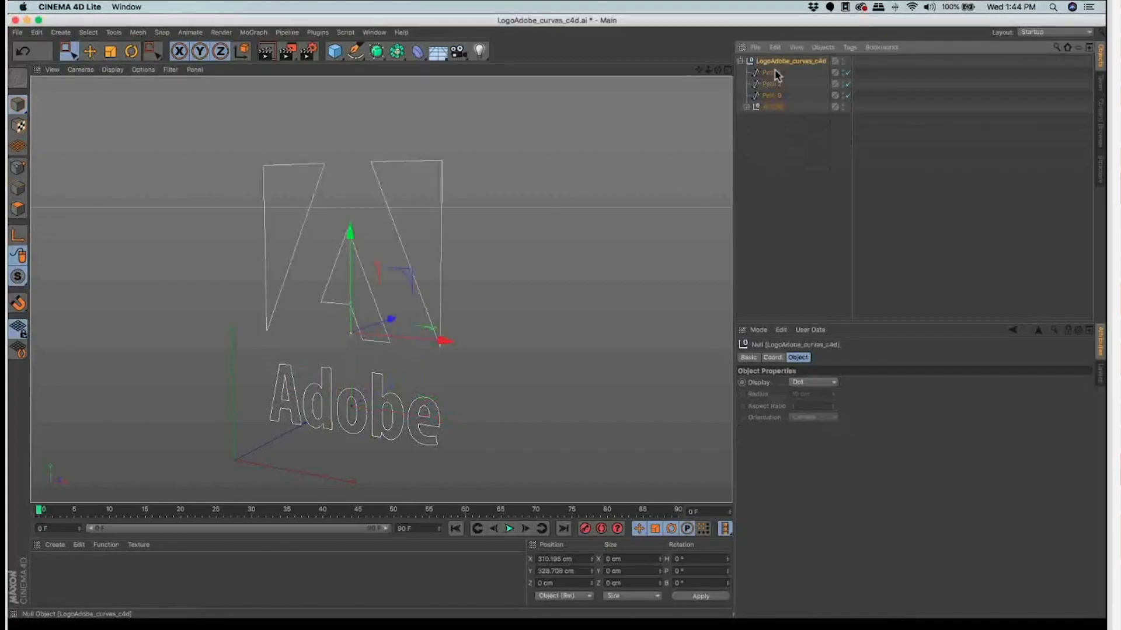
{"action": "left_click", "coordinate": [772, 72]}
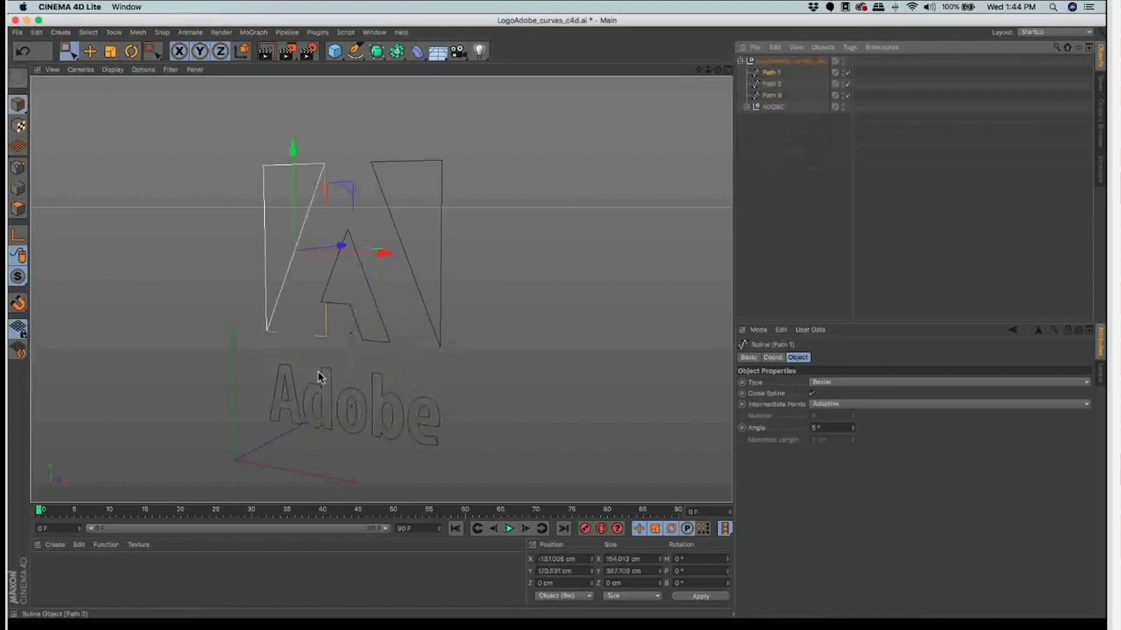
{"action": "key", "text": "Down"}
{"action": "key", "text": "Down"}
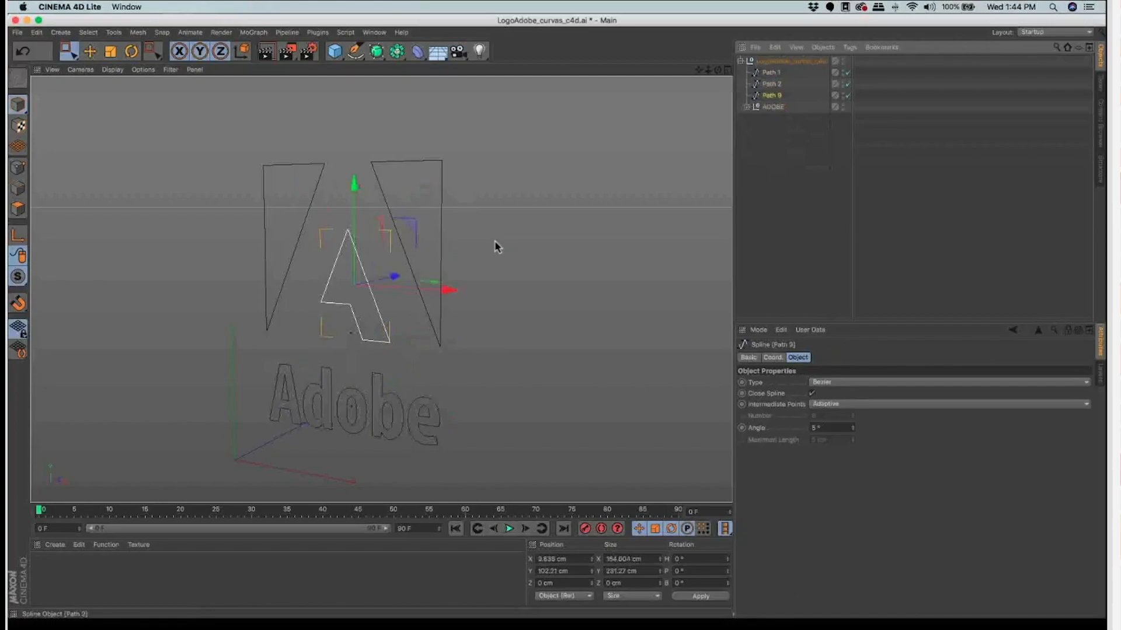
{"action": "key", "text": "Down"}
{"action": "key", "text": "Down"}
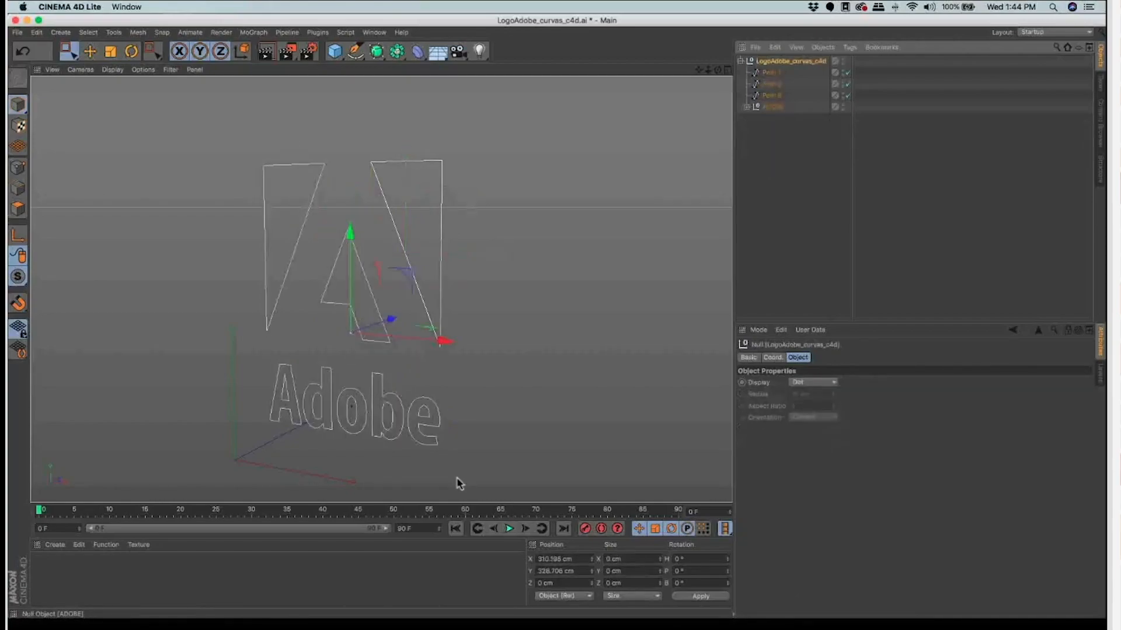
{"action": "left_click_drag", "start_coordinate": [773, 107], "coordinate": [775, 152]}
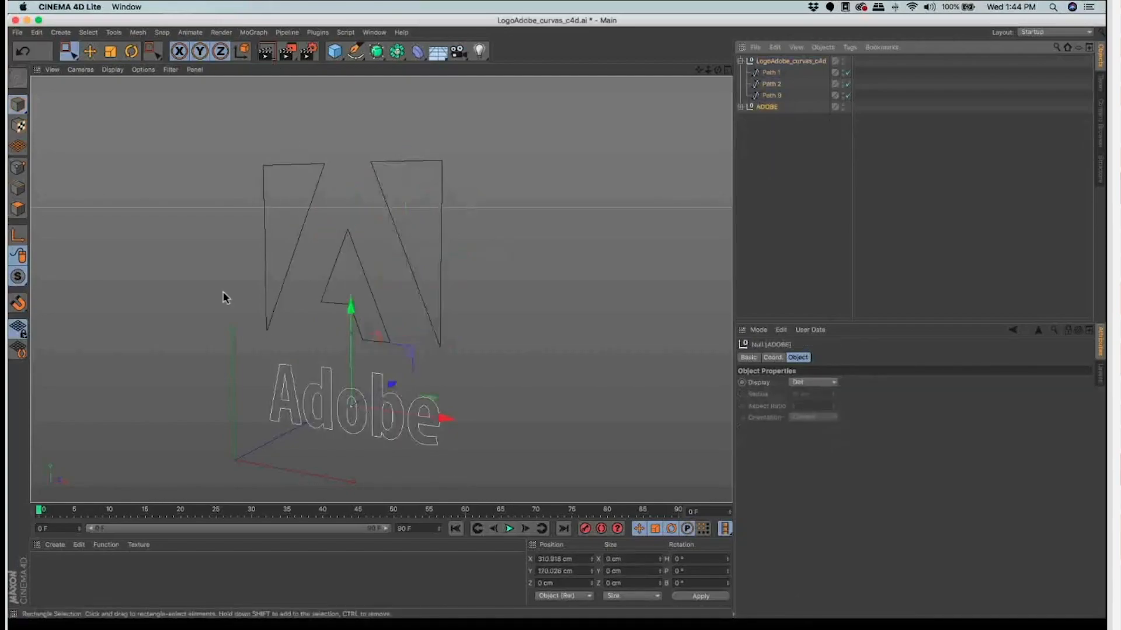
Step: Add an Extrude object, make the ADOBE null its child, and enable Hierarchical to give the letters depth
{"action": "left_click", "coordinate": [377, 52]}
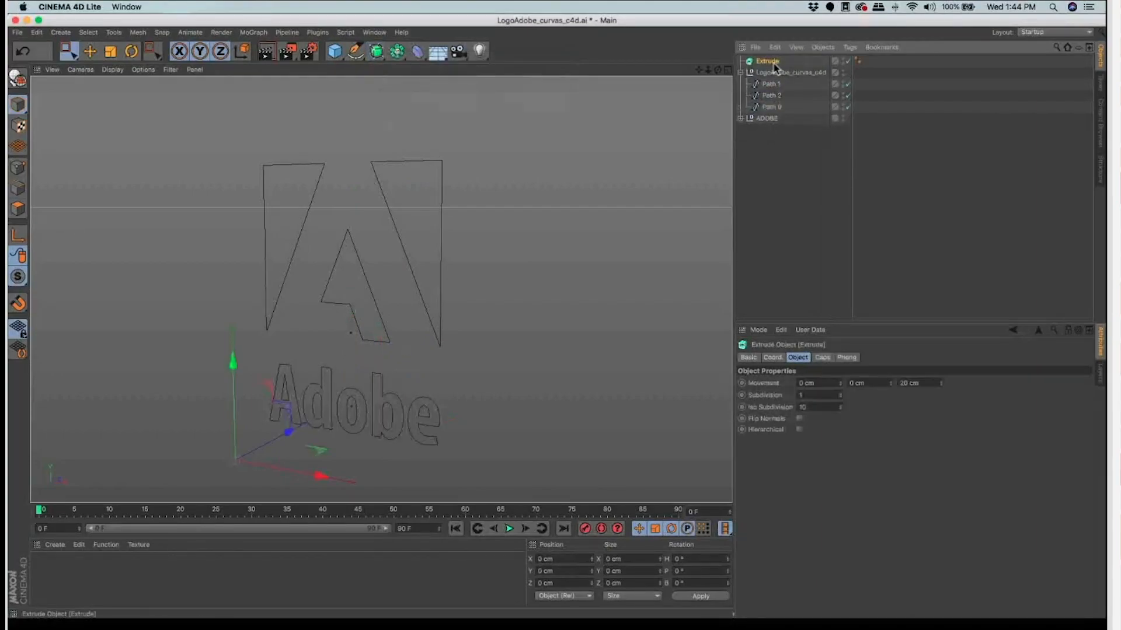
{"action": "left_click_drag", "start_coordinate": [766, 118], "coordinate": [771, 62]}
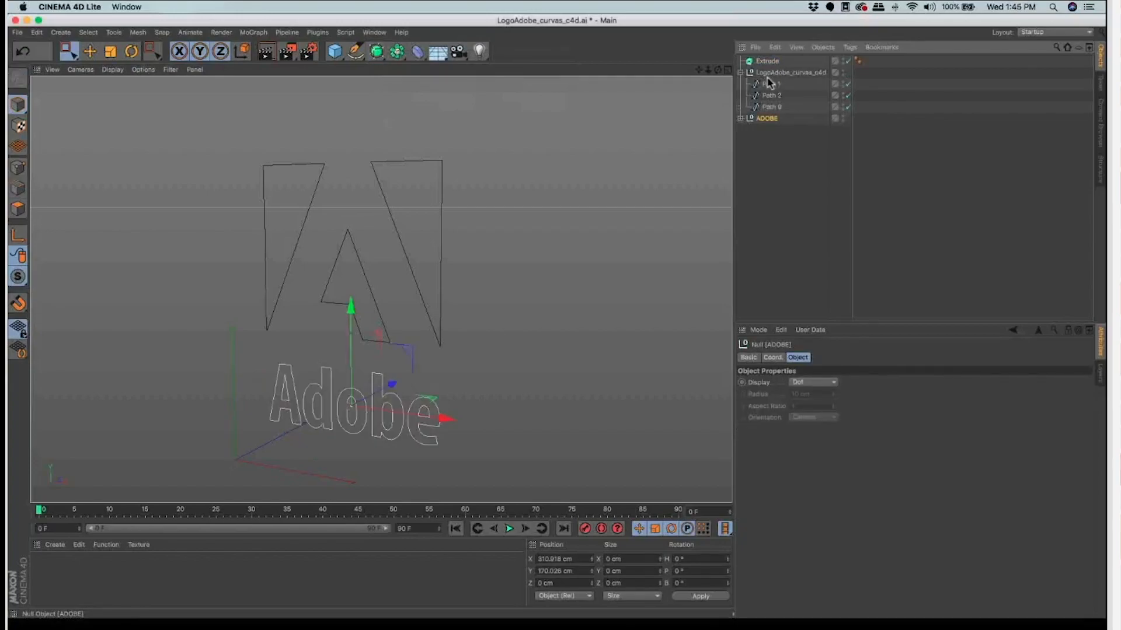
{"action": "left_click_drag", "start_coordinate": [767, 78], "coordinate": [766, 61]}
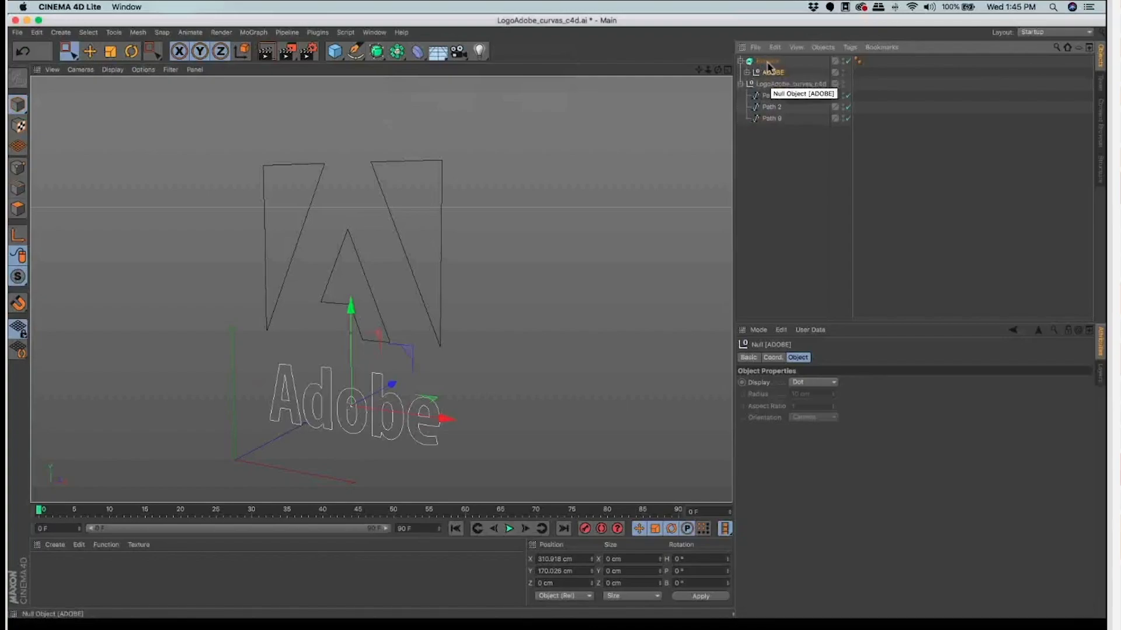
{"action": "left_click", "coordinate": [768, 61]}
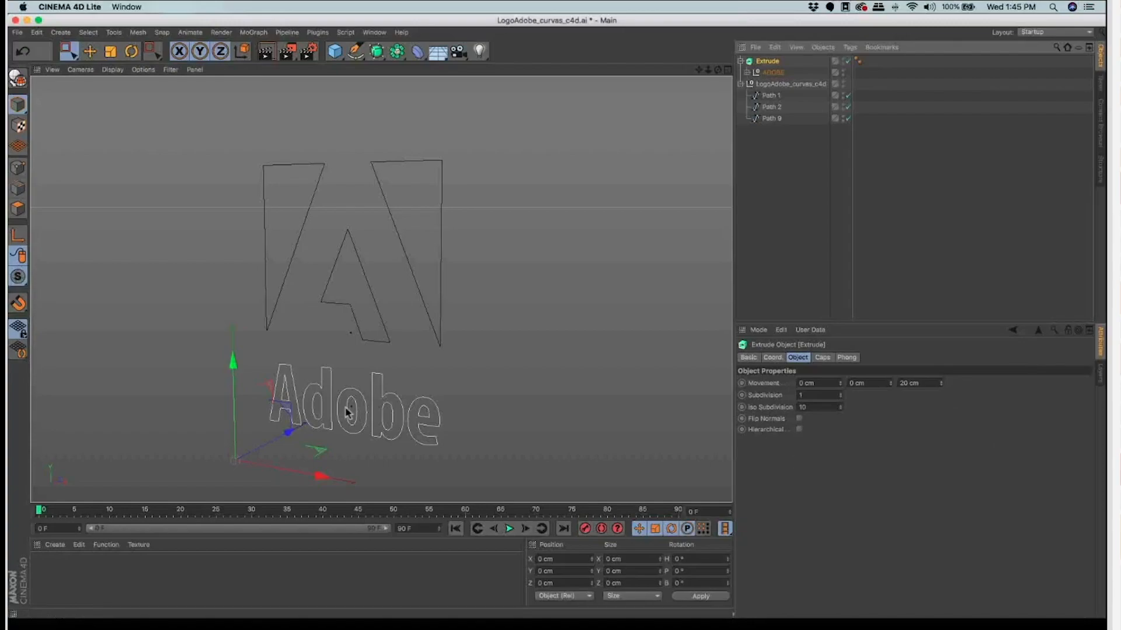
{"action": "left_click", "coordinate": [799, 429]}
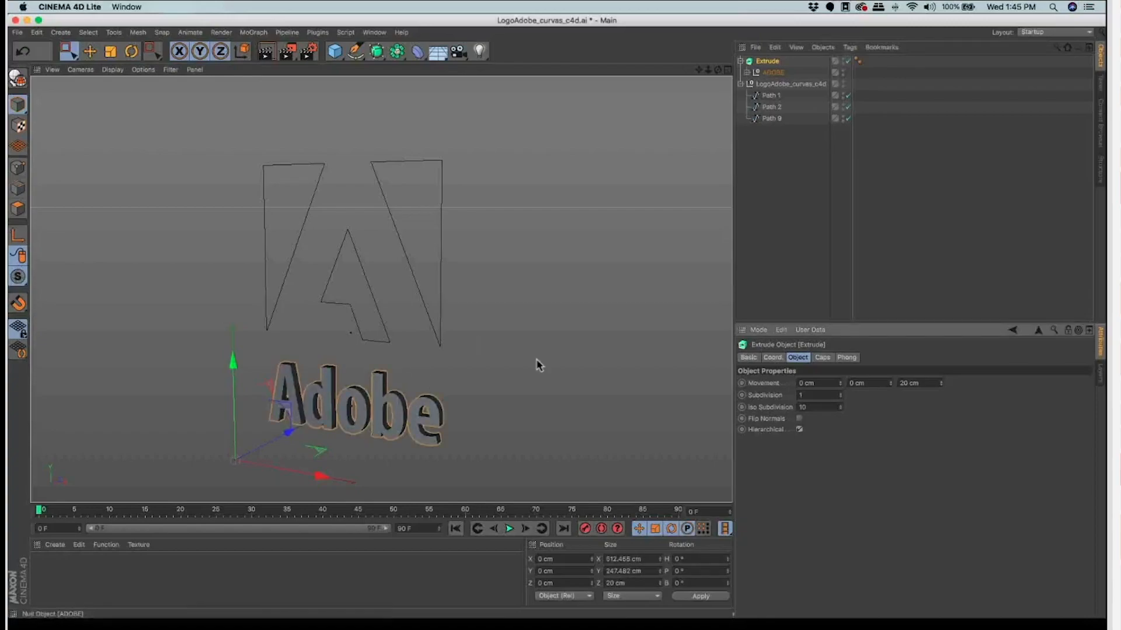
{"action": "scroll", "coordinate": [424, 362], "scroll_direction": "up", "scroll_amount": 3}
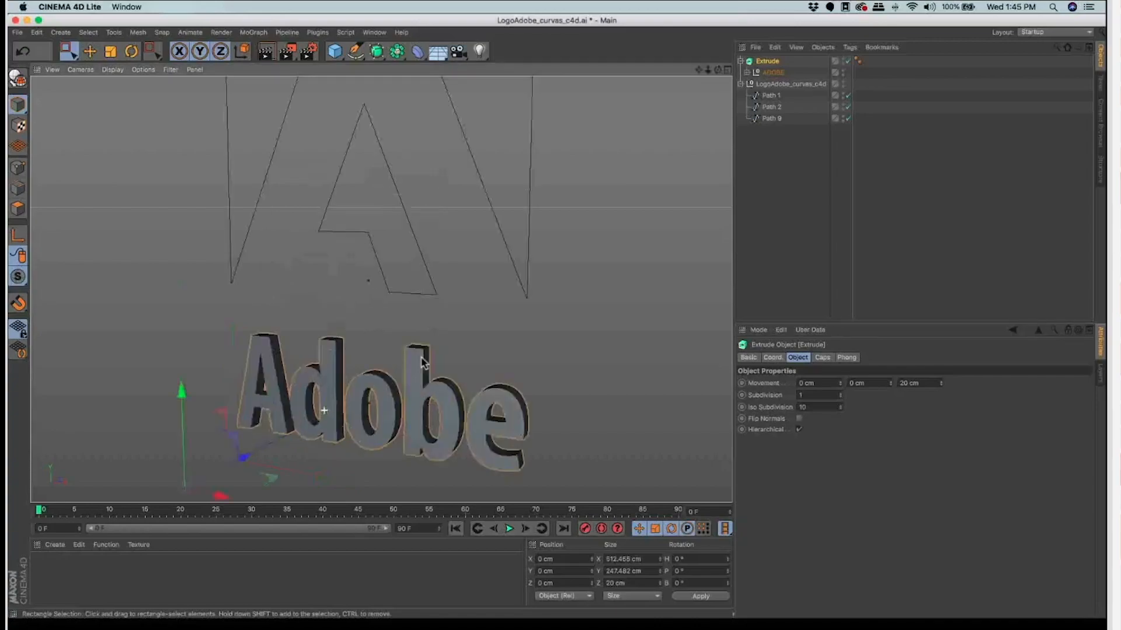
{"action": "scroll", "coordinate": [412, 385], "scroll_direction": "up", "scroll_amount": 4}
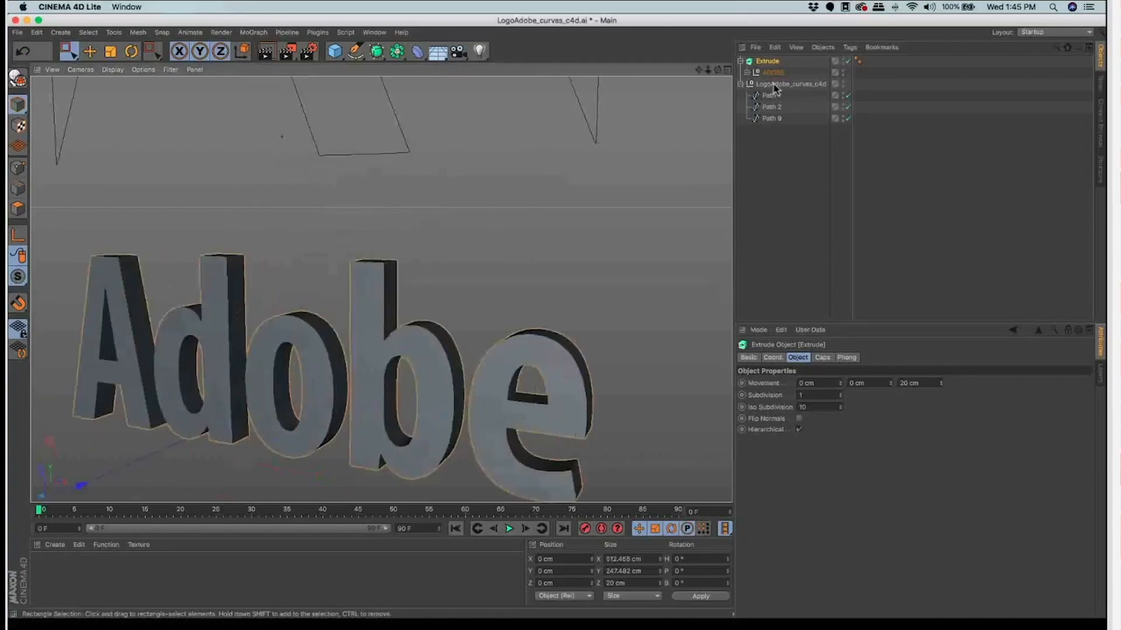
{"action": "left_click_drag", "start_coordinate": [773, 85], "coordinate": [742, 87], "text": "alt"}
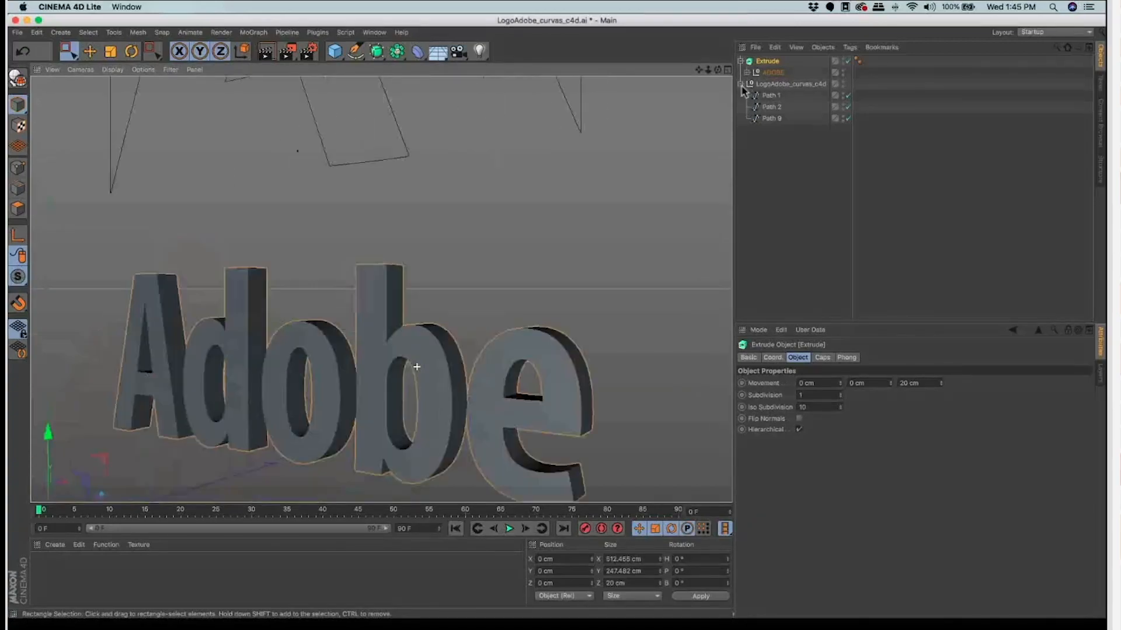
{"action": "right_click_drag", "start_coordinate": [742, 91], "coordinate": [397, 62], "text": "alt"}
{"action": "left_click_drag", "start_coordinate": [387, 73], "coordinate": [510, 73], "text": "alt"}
{"action": "right_click_drag", "start_coordinate": [510, 73], "coordinate": [379, 51], "text": "alt"}
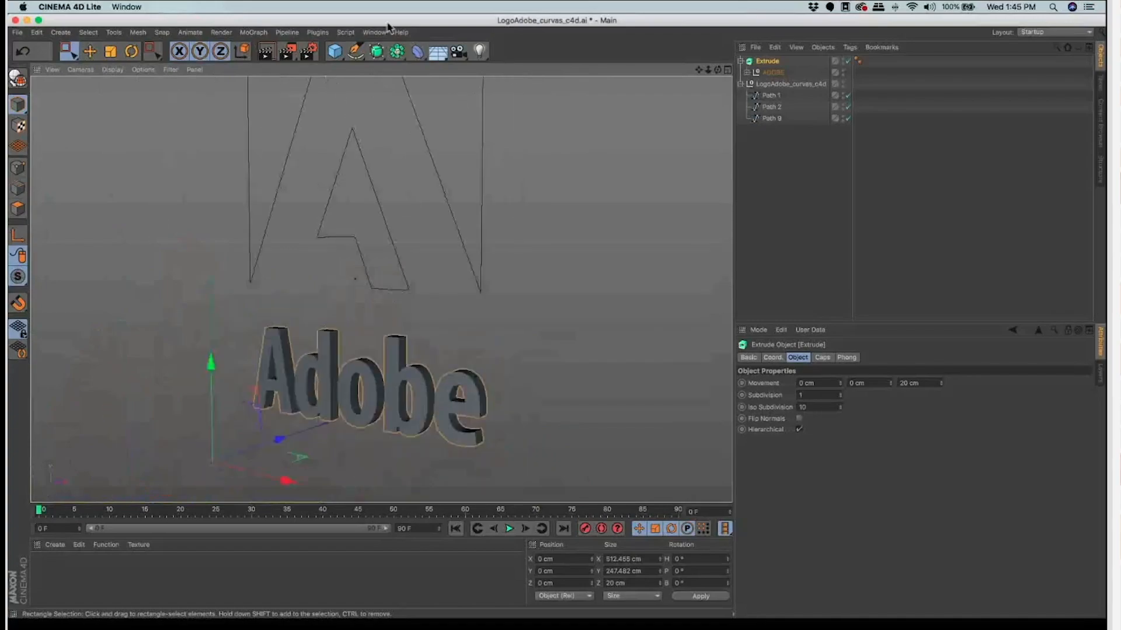
Step: Extrude the symbol by placing LogoAdobe_curvas_c4d under a second Extrude object with Hierarchical enabled
{"action": "left_click", "coordinate": [740, 84]}
{"action": "left_click", "coordinate": [790, 84]}
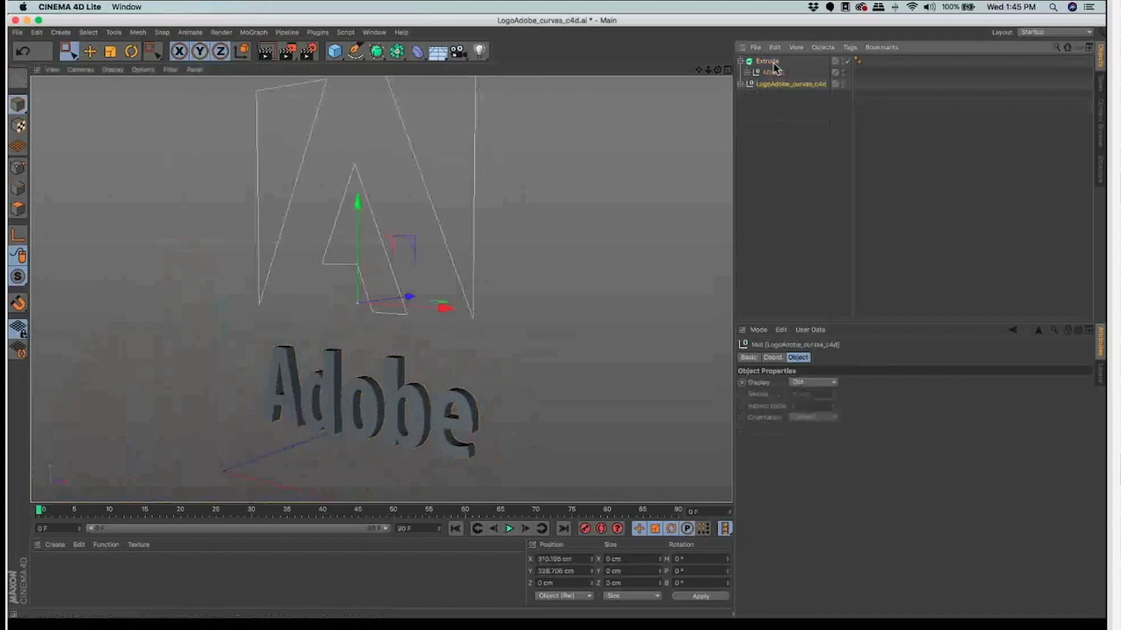
{"action": "left_click_drag", "start_coordinate": [377, 52], "coordinate": [517, 67]}
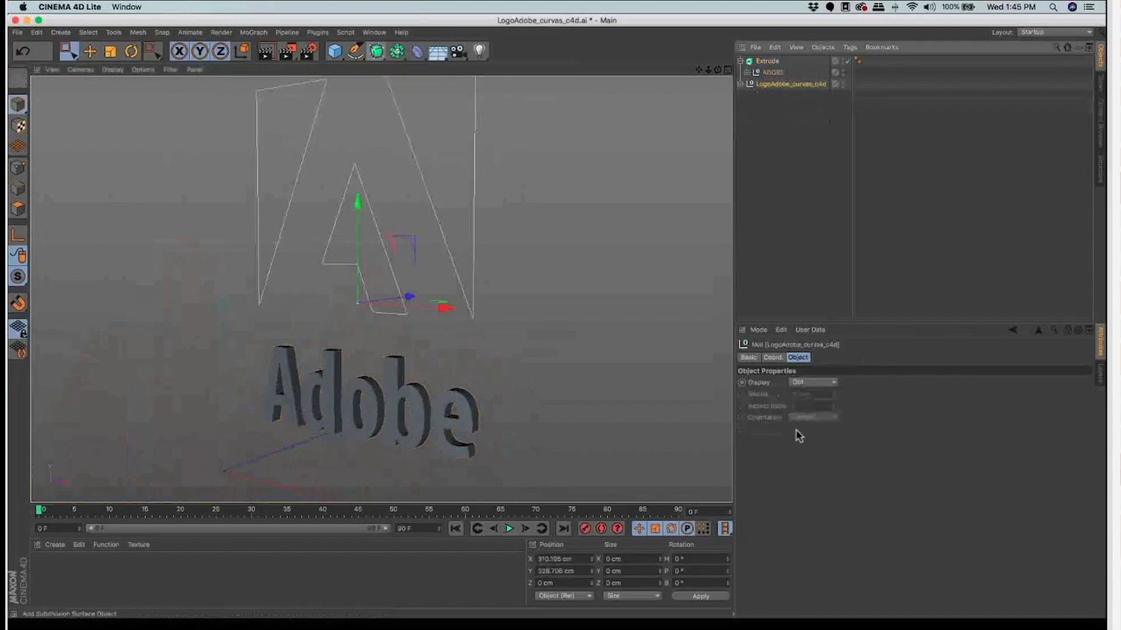
{"action": "left_click_drag", "start_coordinate": [377, 52], "coordinate": [517, 67]}
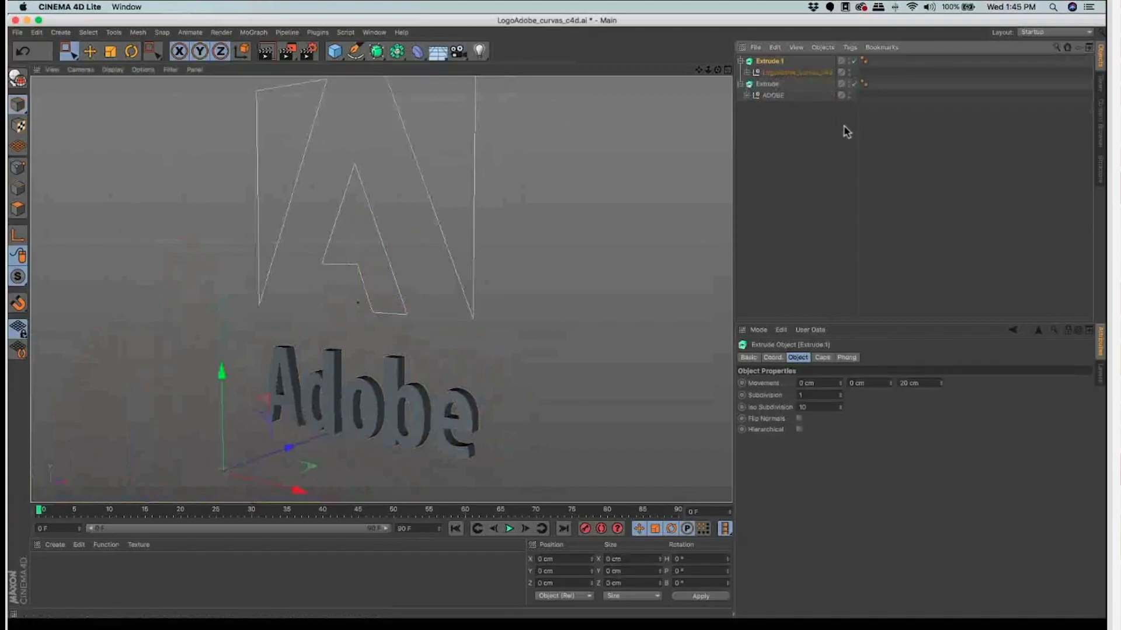
{"action": "left_click", "coordinate": [799, 429]}
{"action": "mouse_move", "coordinate": [443, 248]}
{"action": "left_mouse_down", "text": "alt"}
{"action": "mouse_move", "coordinate": [457, 309]}
{"action": "mouse_move", "coordinate": [551, 326]}
{"action": "mouse_move", "coordinate": [424, 367]}
{"action": "mouse_move", "coordinate": [475, 320]}
{"action": "mouse_move", "coordinate": [532, 317]}
{"action": "mouse_move", "coordinate": [508, 342]}
{"action": "mouse_move", "coordinate": [444, 366]}
{"action": "mouse_move", "coordinate": [506, 257]}
{"action": "mouse_move", "coordinate": [347, 436]}
{"action": "mouse_move", "coordinate": [303, 617]}
{"action": "mouse_move", "coordinate": [216, 604]}
{"action": "mouse_move", "coordinate": [220, 615]}
{"action": "mouse_move", "coordinate": [225, 605]}
{"action": "left_mouse_up", "text": "alt"}
{"action": "left_click", "coordinate": [455, 356]}
{"action": "left_click_drag", "start_coordinate": [432, 394], "coordinate": [375, 351], "text": "alt"}
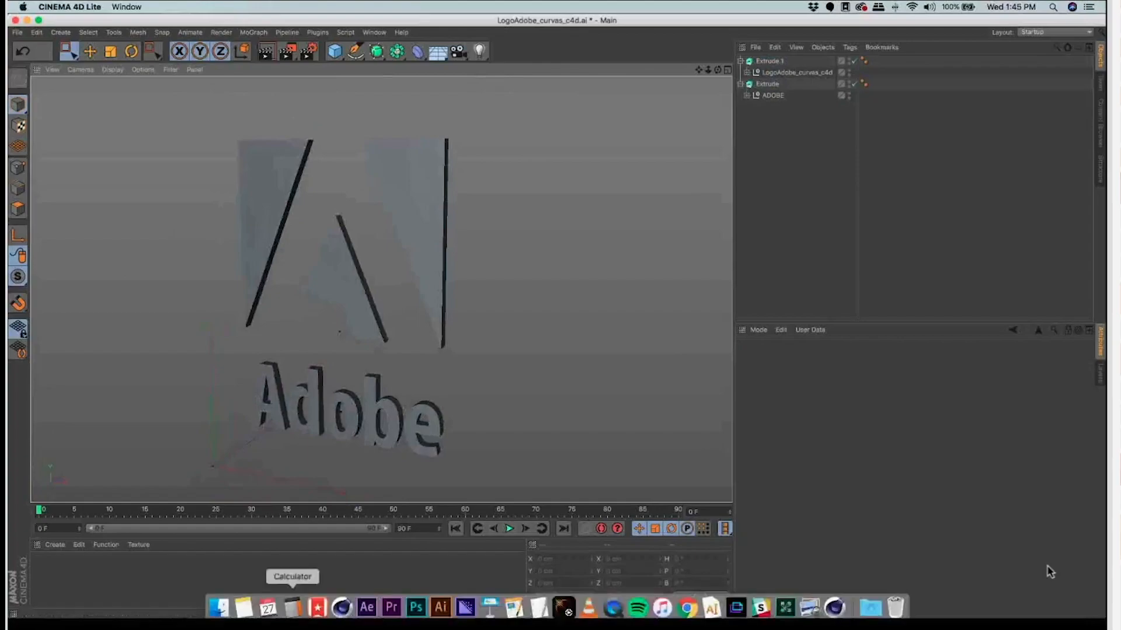
Step: Switch to Finder and open Adobe.jpg from the Logo folder in Preview as a visual reference
{"action": "mouse_move", "coordinate": [1100, 616]}
{"action": "left_click", "coordinate": [219, 604]}
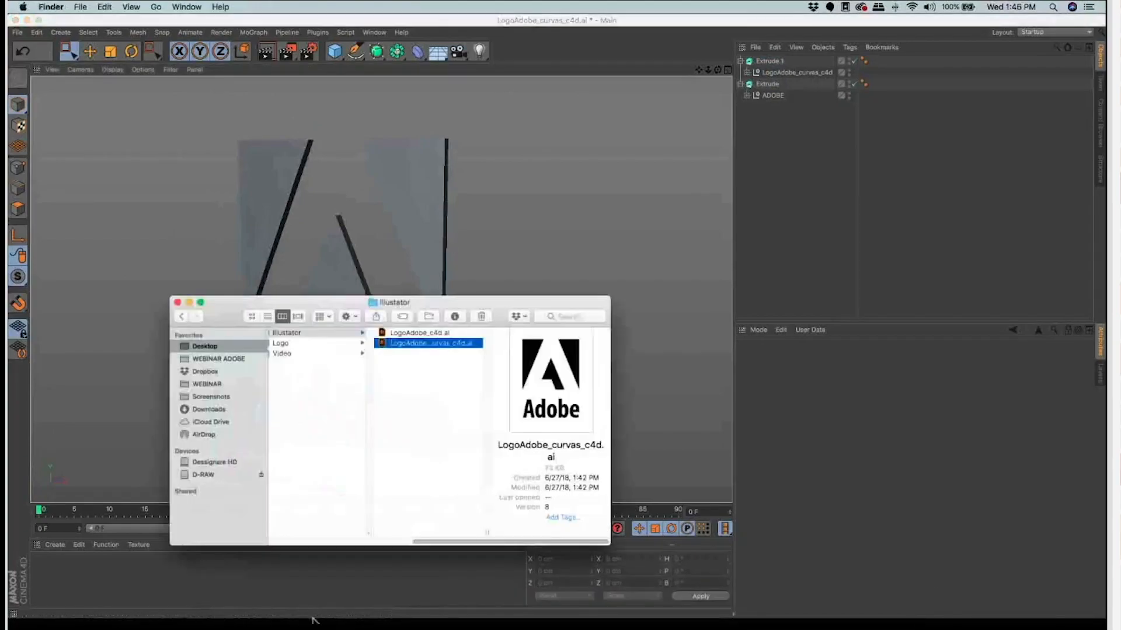
{"action": "left_click", "coordinate": [216, 606]}
{"action": "key", "text": "F11"}
{"action": "key", "text": "F11"}
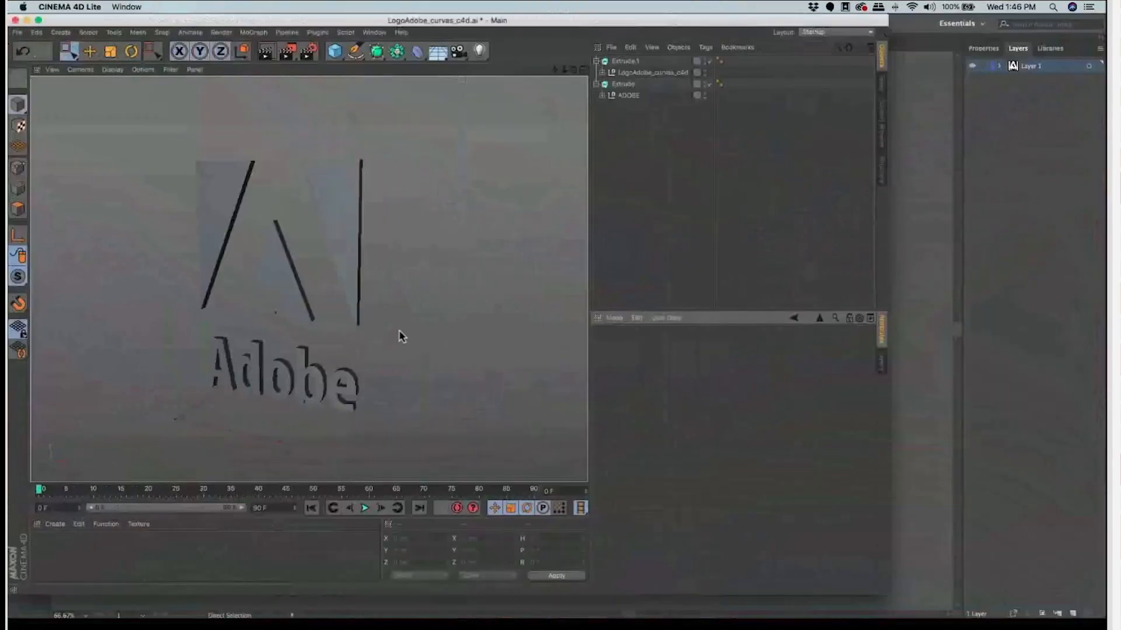
{"action": "left_click", "coordinate": [217, 607]}
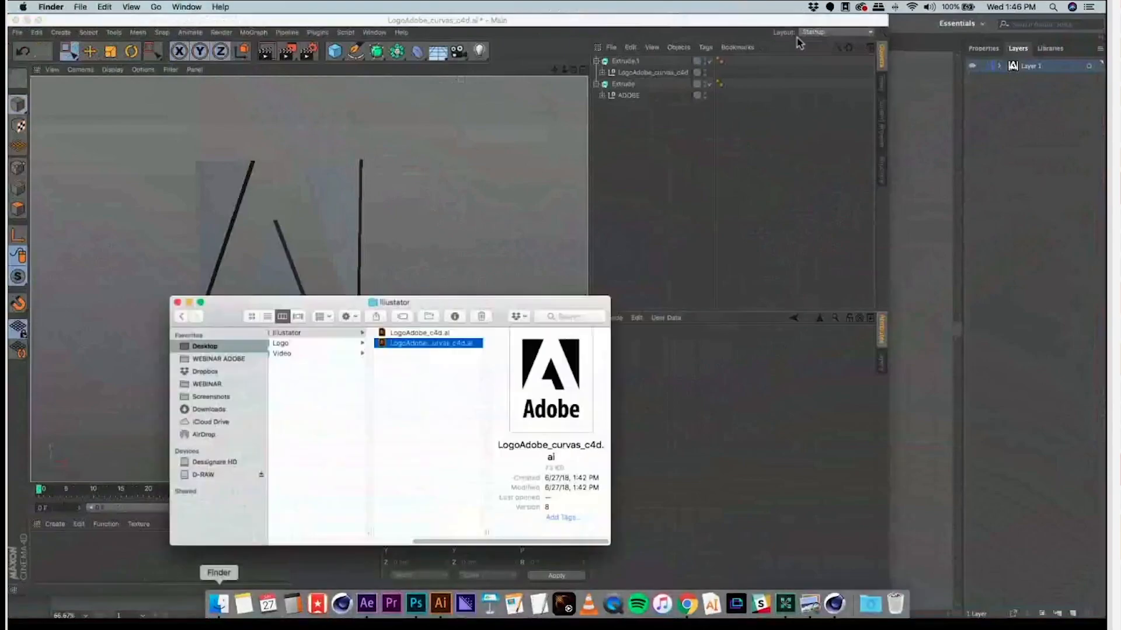
{"action": "left_click", "coordinate": [282, 344]}
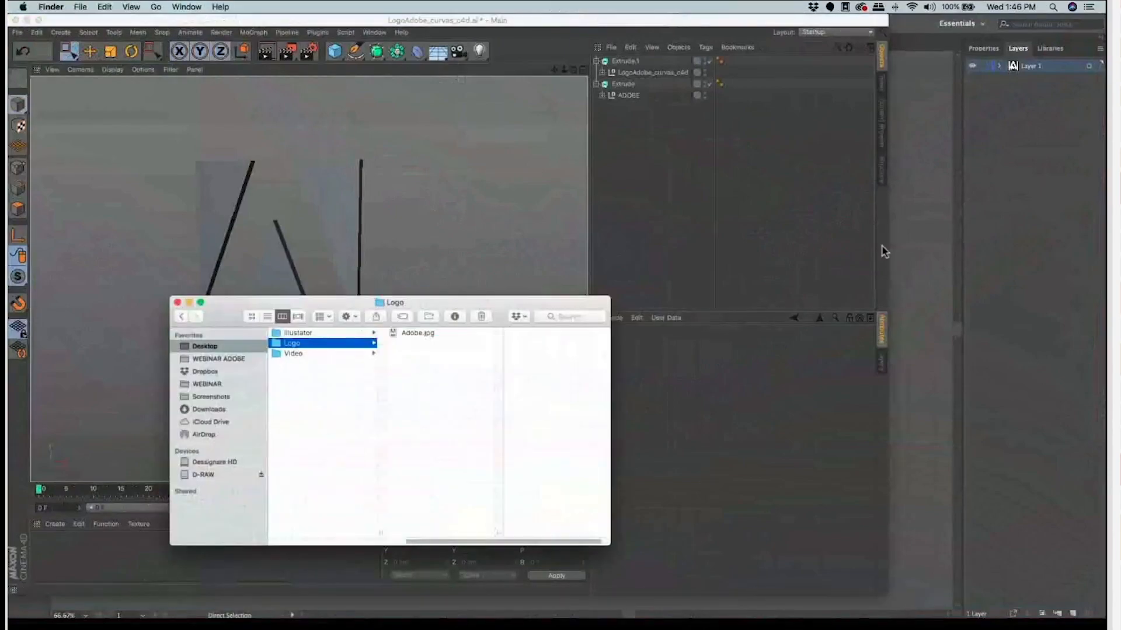
{"action": "left_click", "coordinate": [407, 333]}
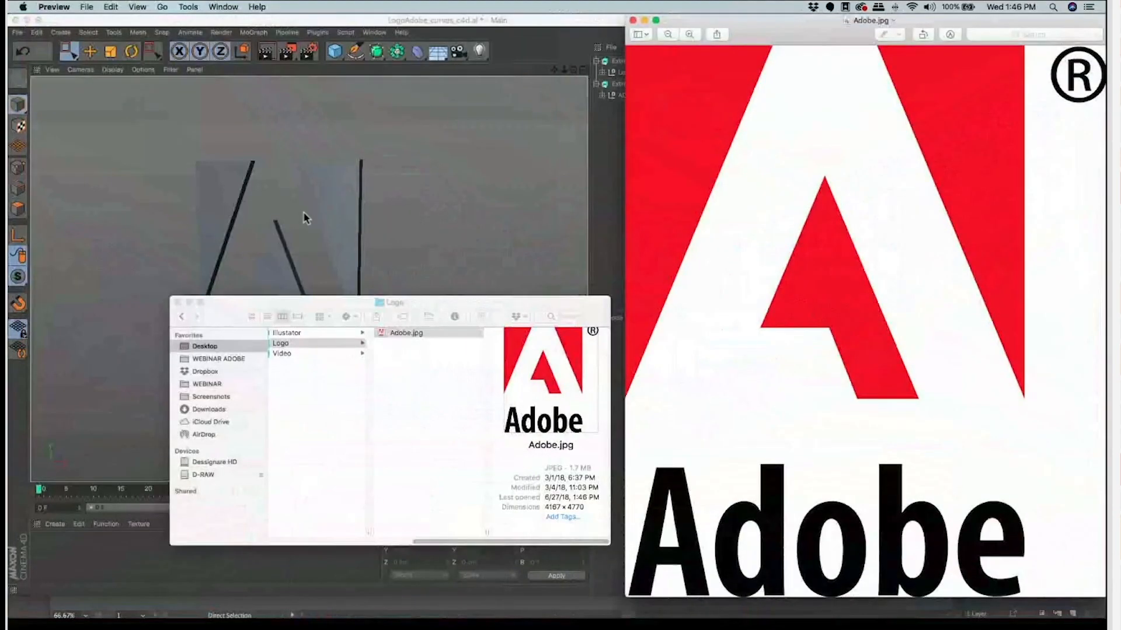
Step: Switch back to Cinema 4D Lite and rename the Extrude object holding the letters as ADOBE
{"action": "left_click", "coordinate": [303, 217]}
{"action": "key", "text": "super+Tab"}
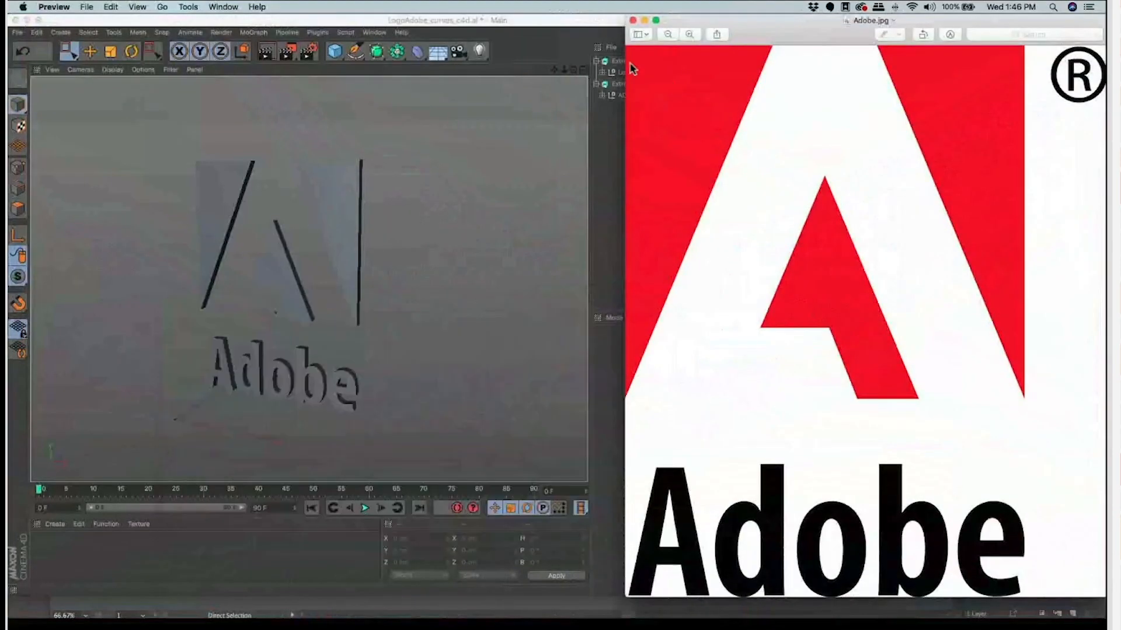
{"action": "left_click", "coordinate": [610, 95]}
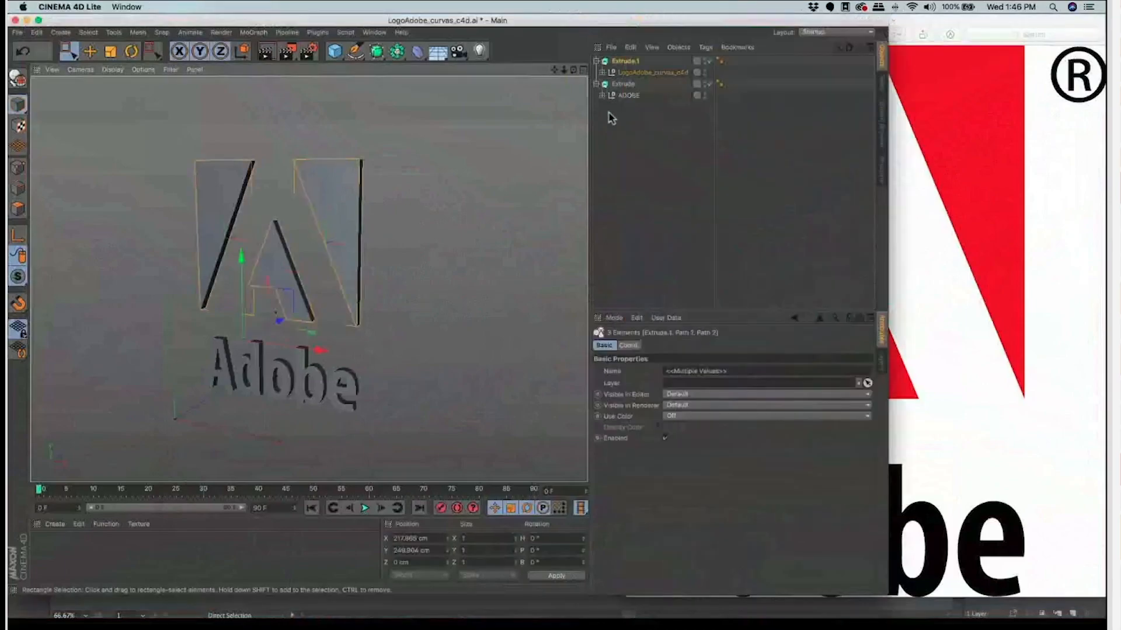
{"action": "left_click", "coordinate": [624, 84]}
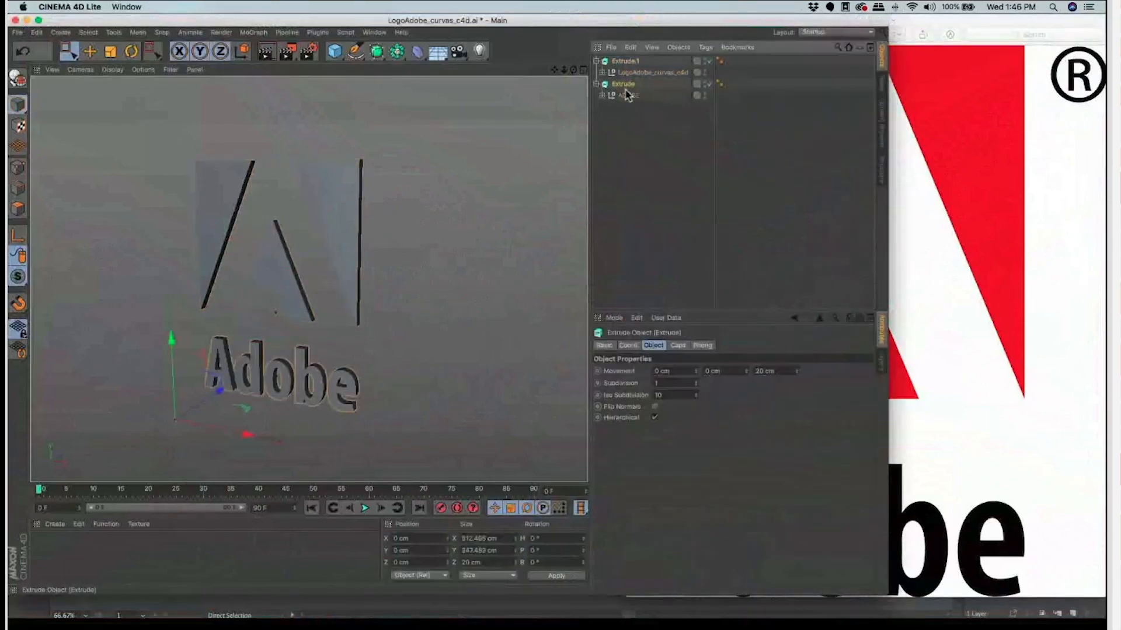
{"action": "type", "text": "ADOB"}
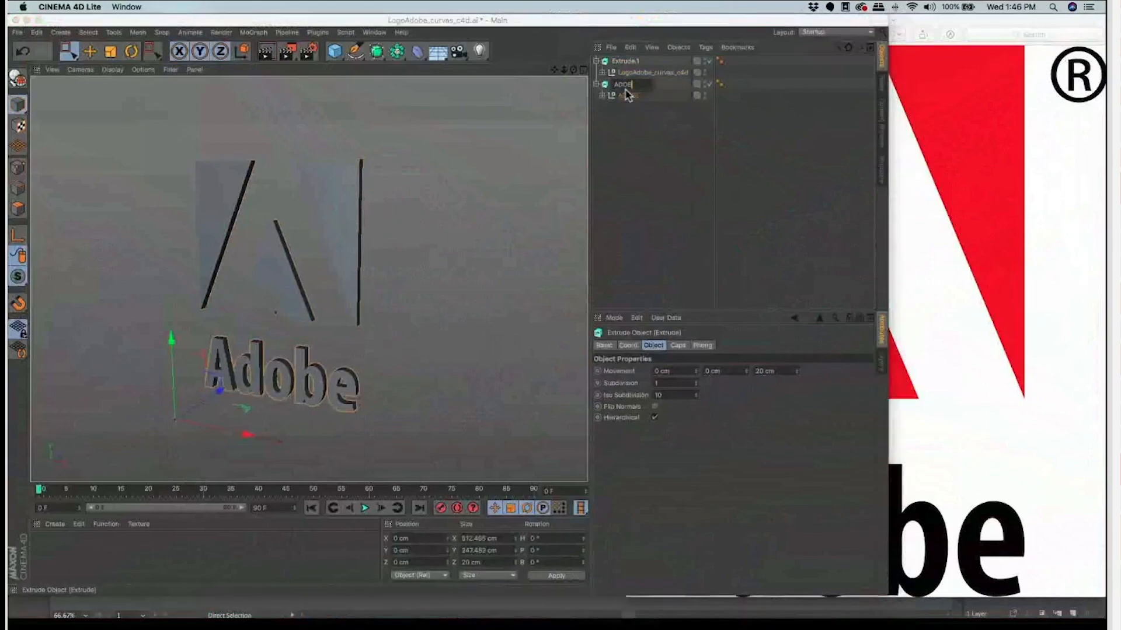
{"action": "type", "text": "E"}
{"action": "key", "text": "Return"}
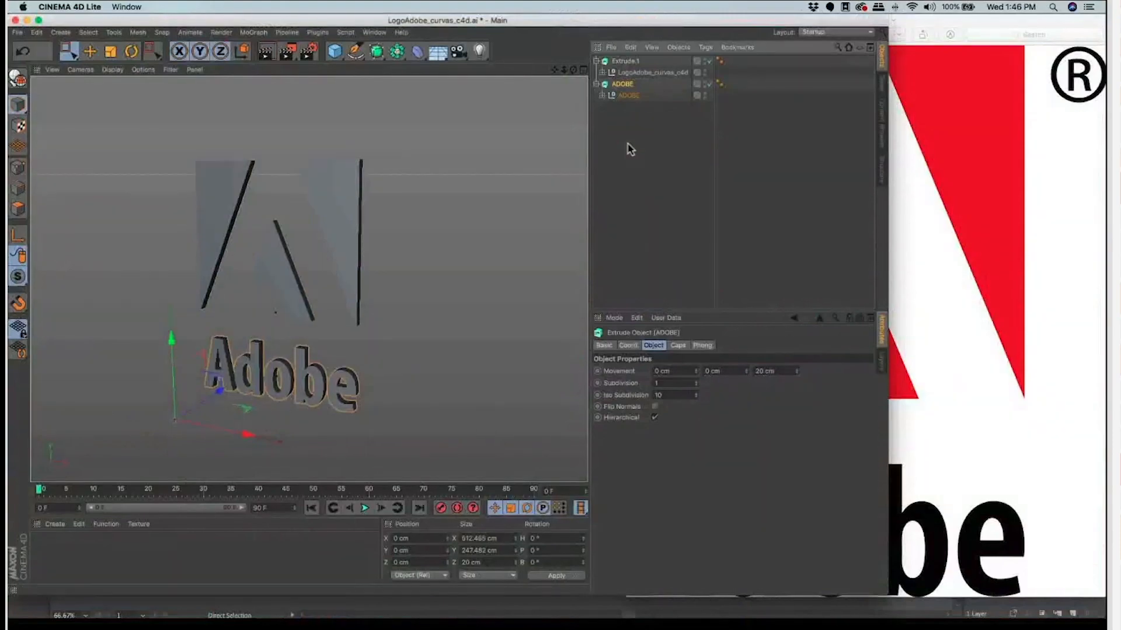
Step: Rename the Extrude object holding the logo symbol as A
{"action": "double_click", "coordinate": [627, 62]}
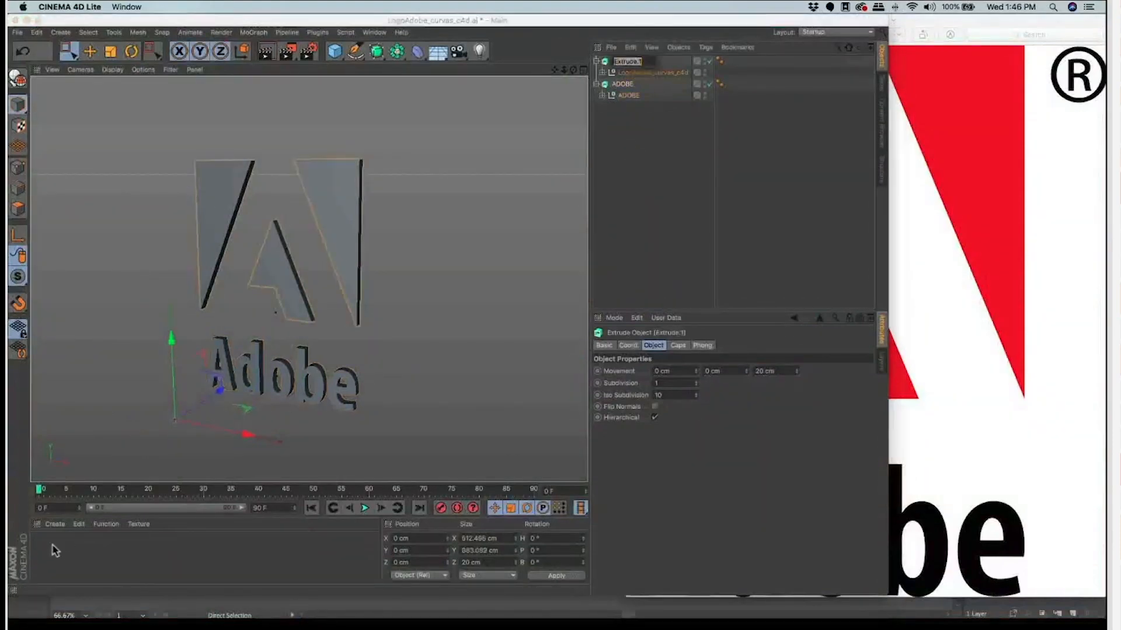
{"action": "type", "text": "A"}
{"action": "key", "text": "Return"}
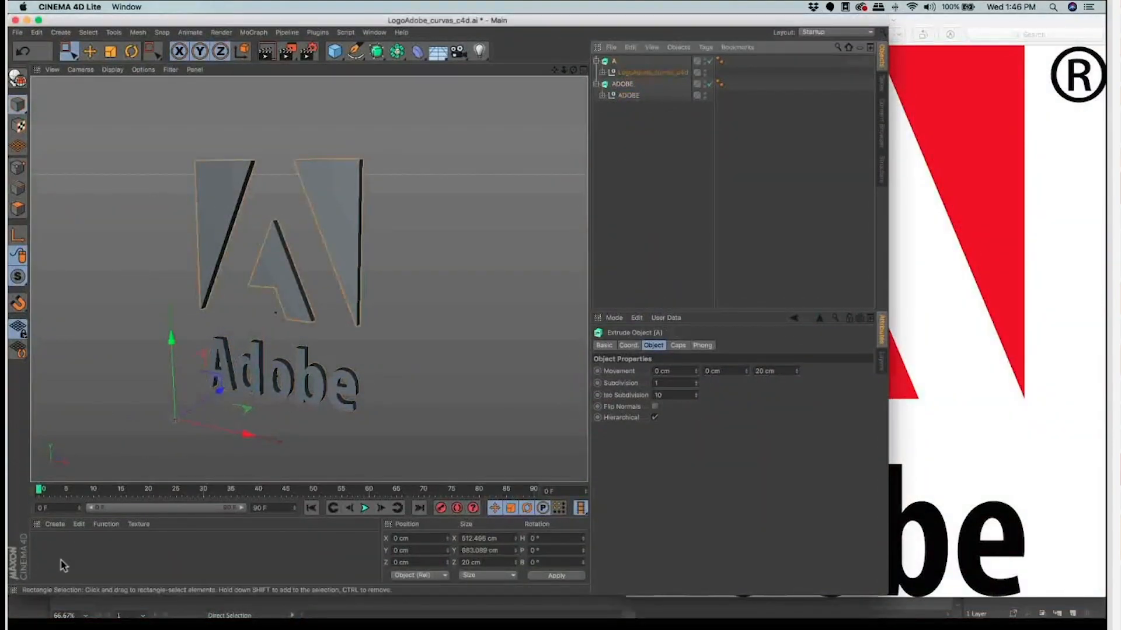
Step: Create a new material and set its color to the red sampled from the Adobe.jpg reference image
{"action": "left_click", "coordinate": [53, 532]}
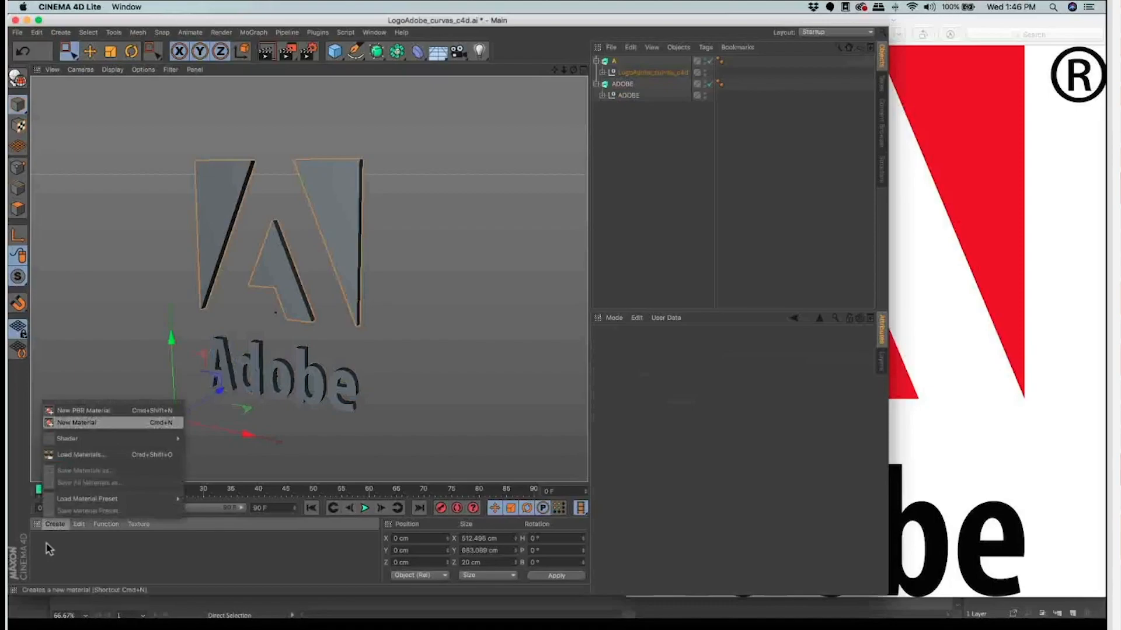
{"action": "key", "text": "Return"}
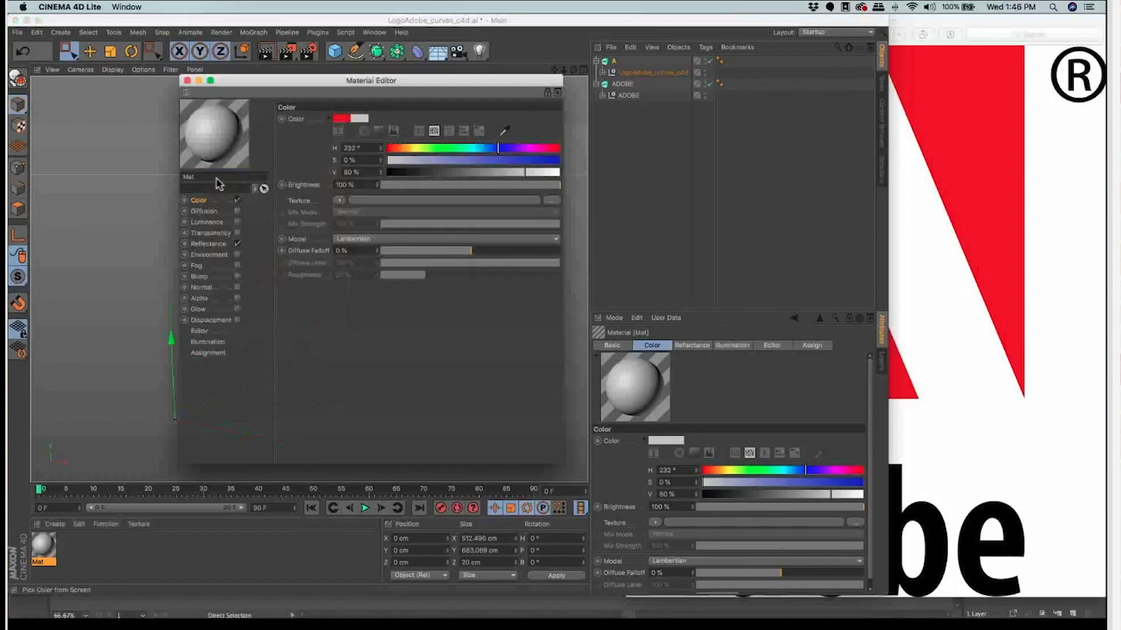
{"action": "left_click", "coordinate": [192, 167]}
{"action": "key", "text": "super+w"}
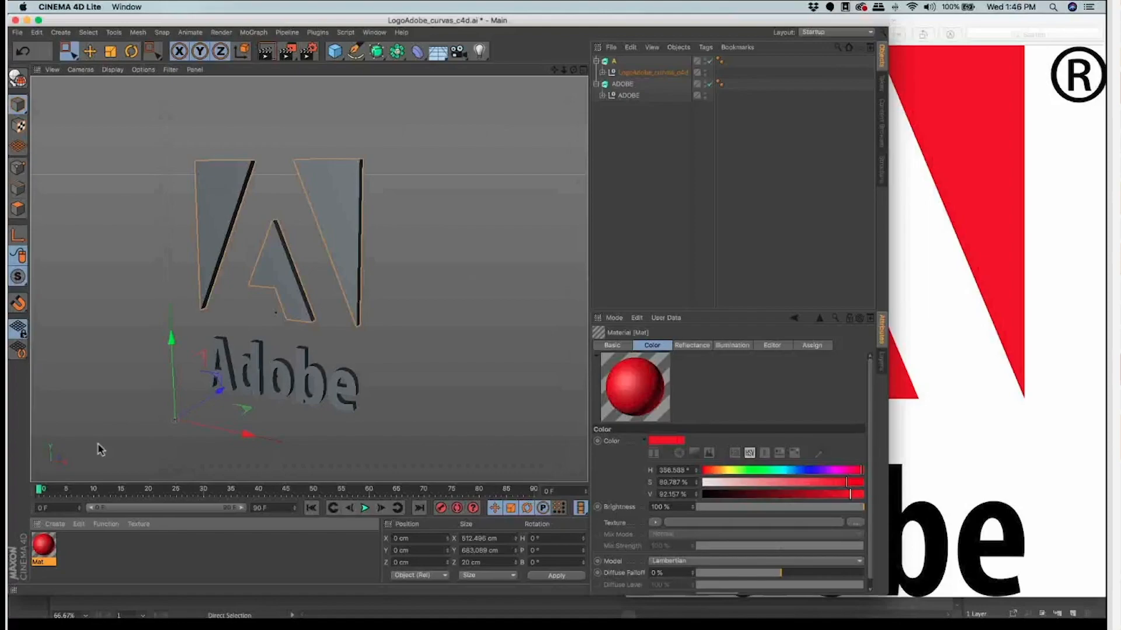
Step: Rename the red material as ROJO ADOBE and apply it to the A Extrude object
{"action": "double_click", "coordinate": [53, 543]}
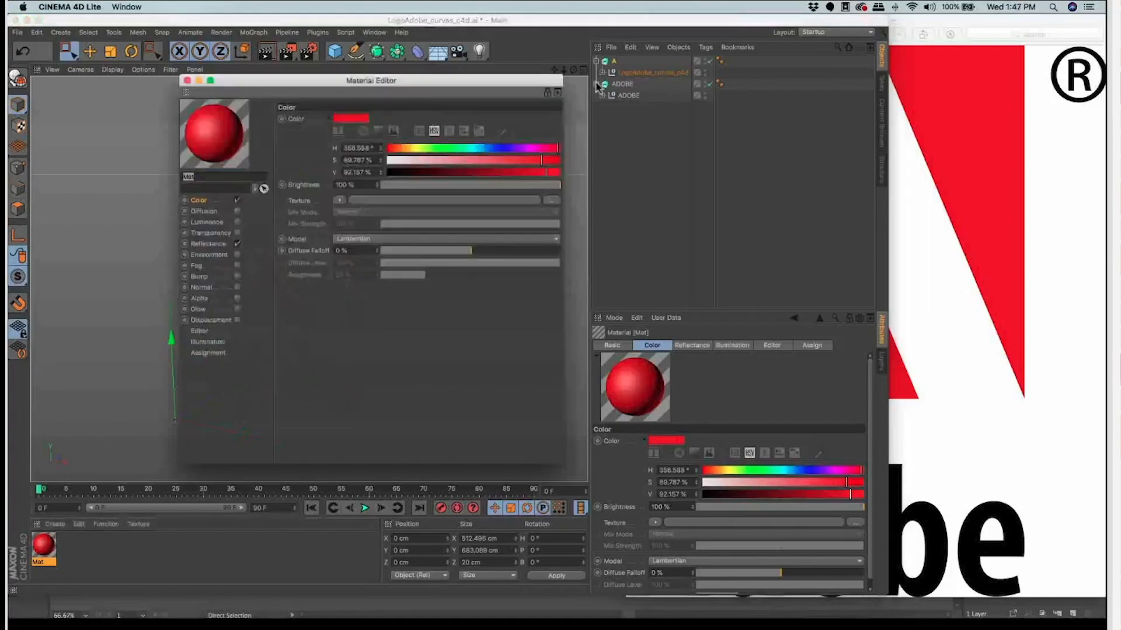
{"action": "type", "text": "ROJO ADOBE"}
{"action": "key", "text": "Return"}
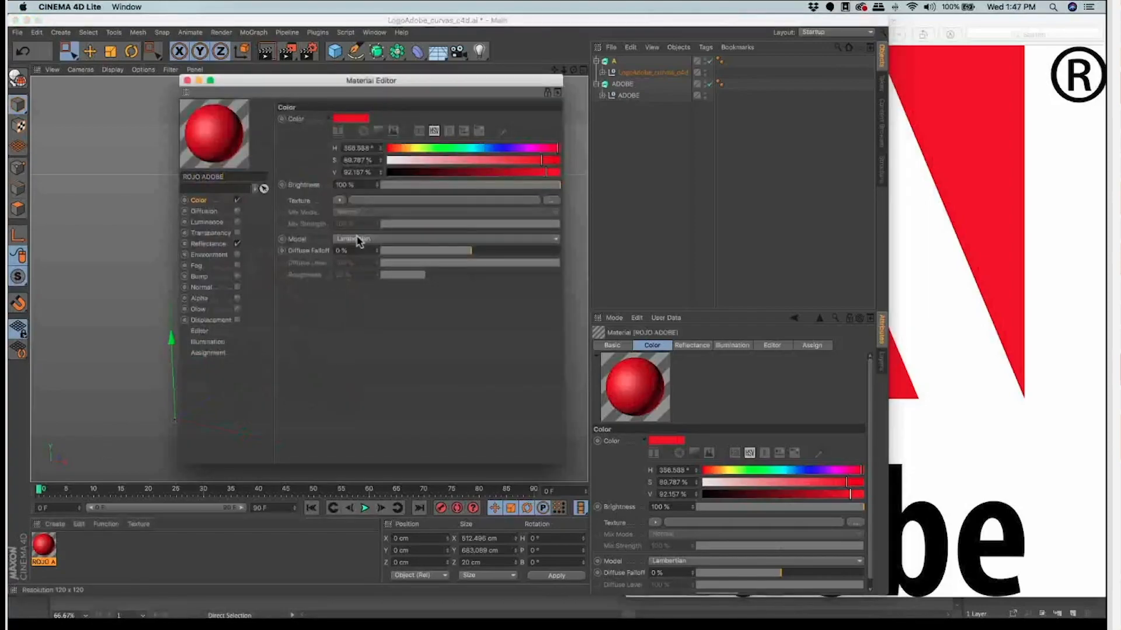
{"action": "key", "text": "super+w"}
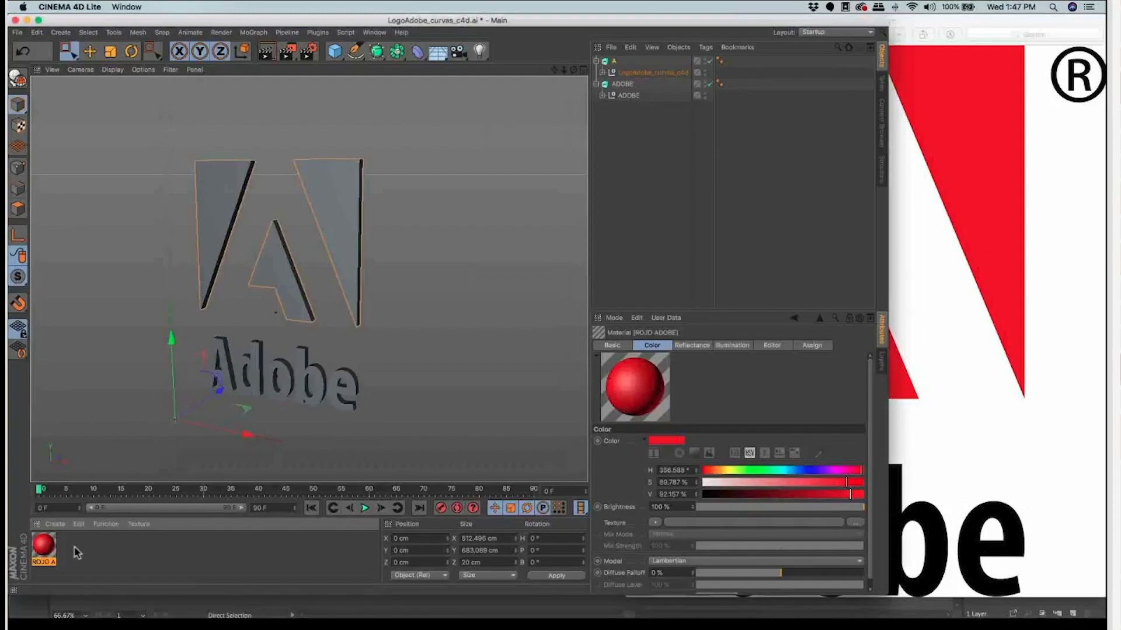
{"action": "left_click_drag", "start_coordinate": [44, 545], "coordinate": [614, 61]}
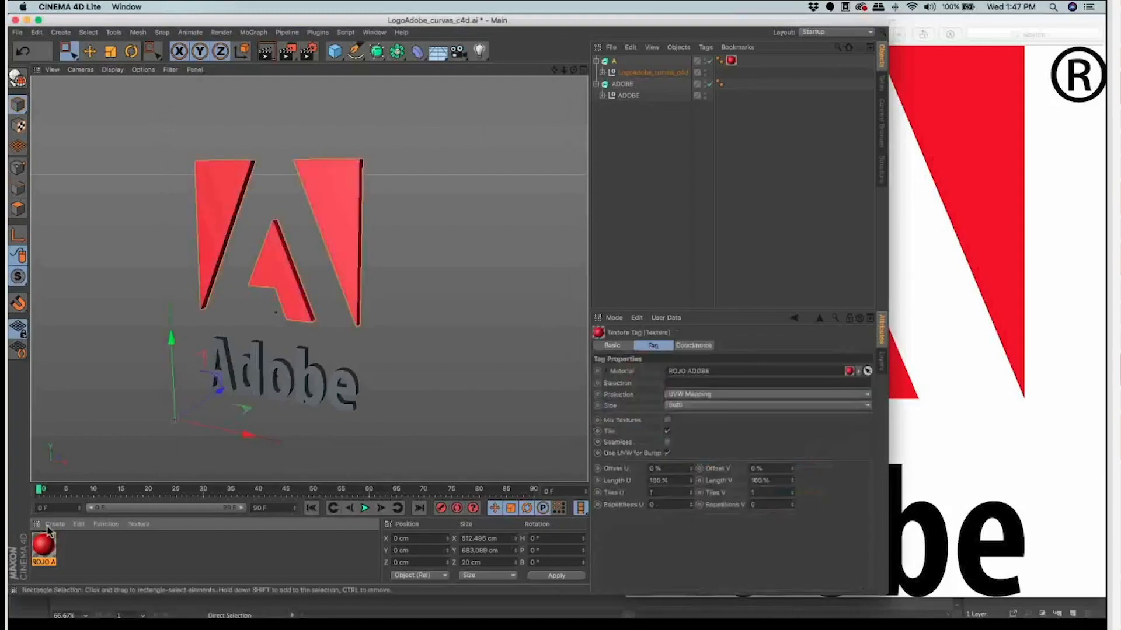
Step: Create a black material and apply it to the ADOBE Extrude object
{"action": "left_click", "coordinate": [268, 196]}
{"action": "left_click", "coordinate": [274, 263]}
{"action": "left_click_drag", "start_coordinate": [350, 175], "coordinate": [234, 280]}
{"action": "left_click", "coordinate": [437, 165]}
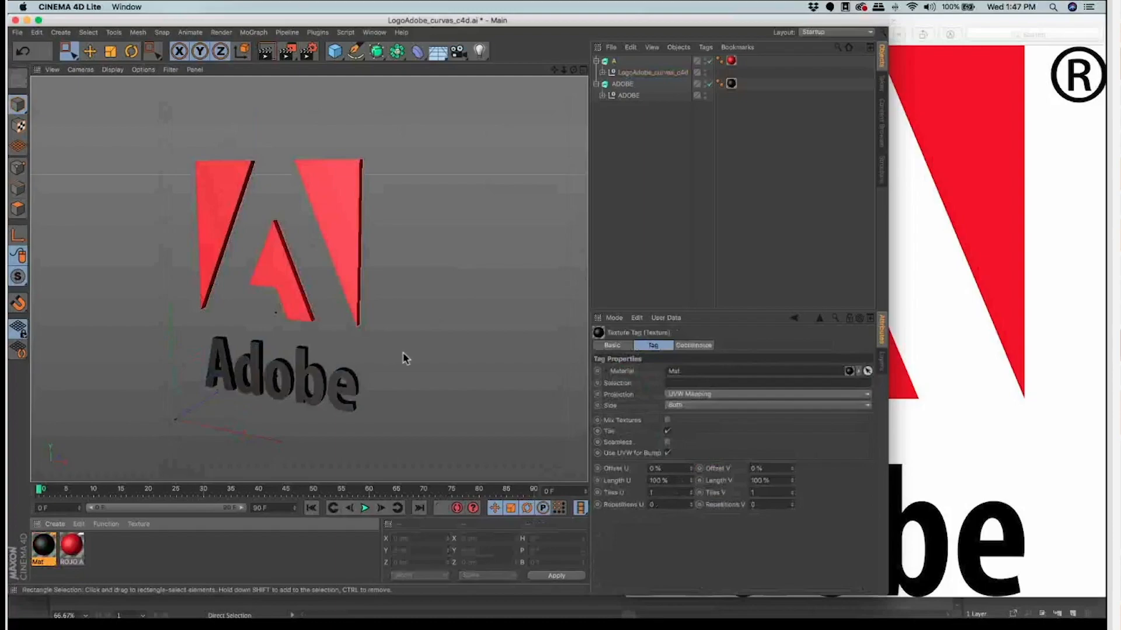
Step: Add a Cube as a backing plate and resize it around the logo to about 523 cm wide, 813 cm high and 68 cm deep
{"action": "scroll", "coordinate": [392, 359], "scroll_direction": "up", "scroll_amount": 2}
{"action": "left_click_drag", "start_coordinate": [573, 69], "coordinate": [349, 75]}
{"action": "left_click_drag", "start_coordinate": [426, 75], "coordinate": [428, 75]}
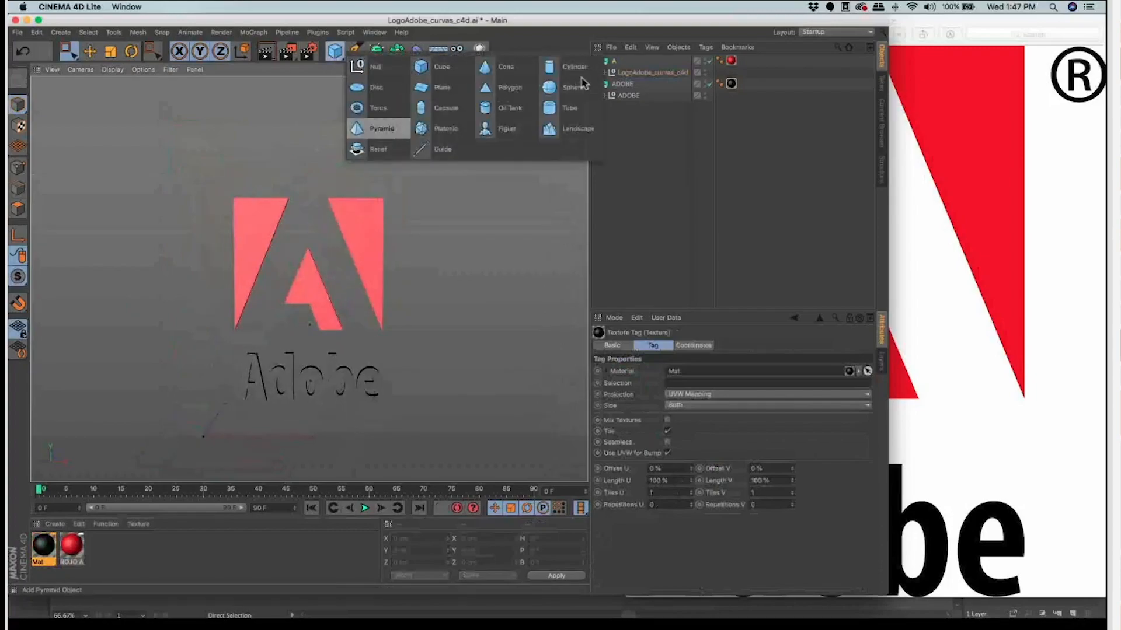
{"action": "middle_click", "coordinate": [421, 363]}
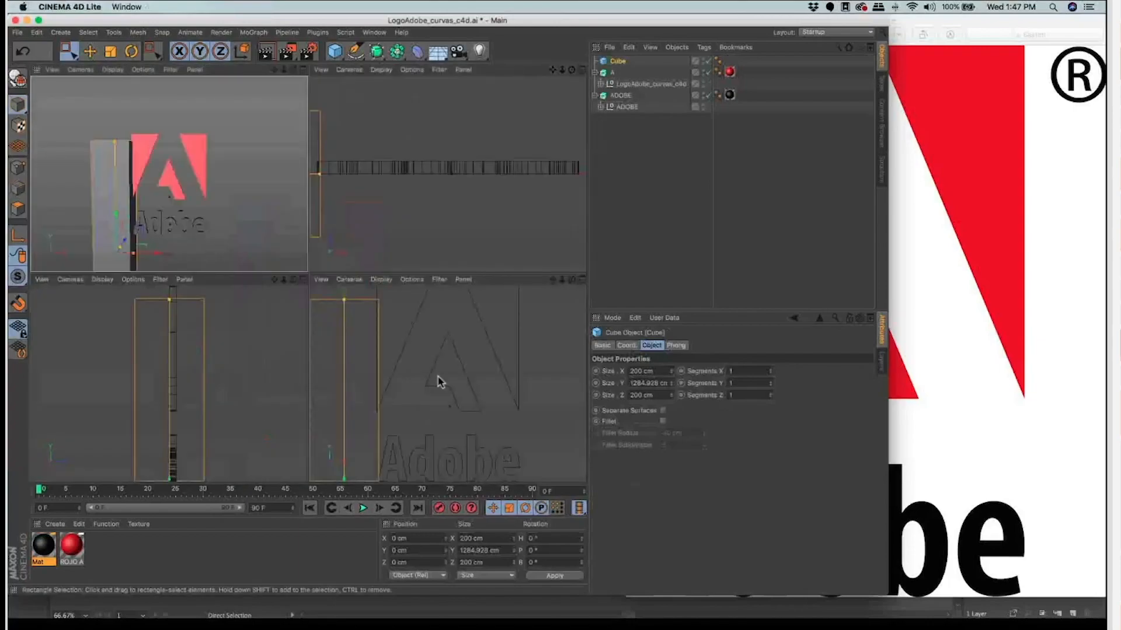
{"action": "scroll", "coordinate": [479, 399], "scroll_direction": "down", "scroll_amount": 3}
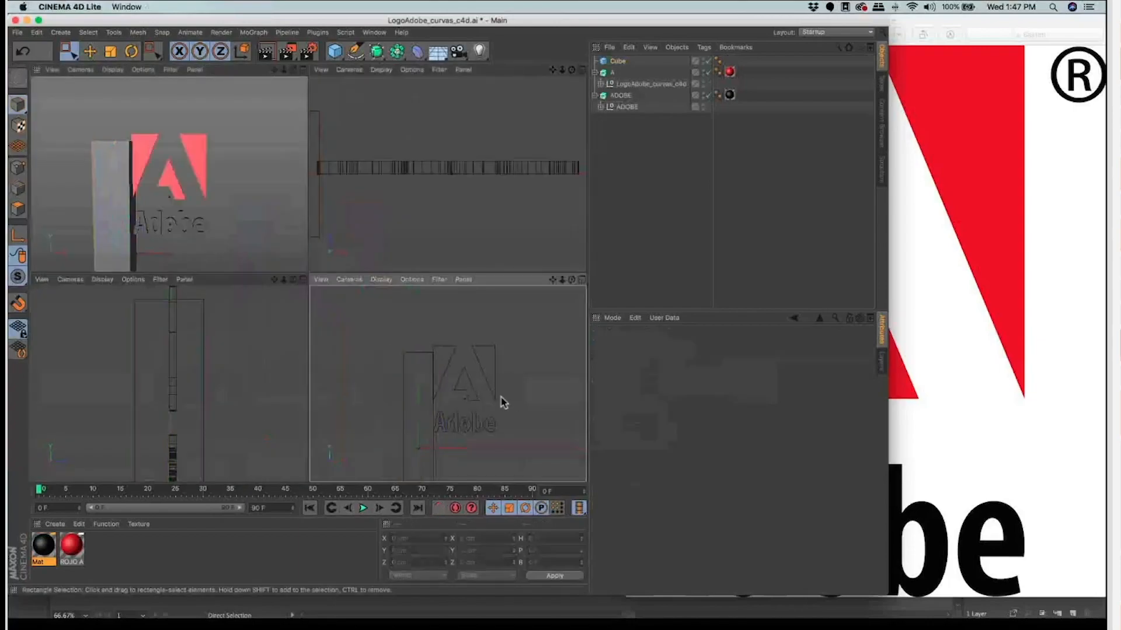
{"action": "left_click_drag", "start_coordinate": [440, 116], "coordinate": [439, 141]}
{"action": "left_click_drag", "start_coordinate": [460, 393], "coordinate": [501, 393]}
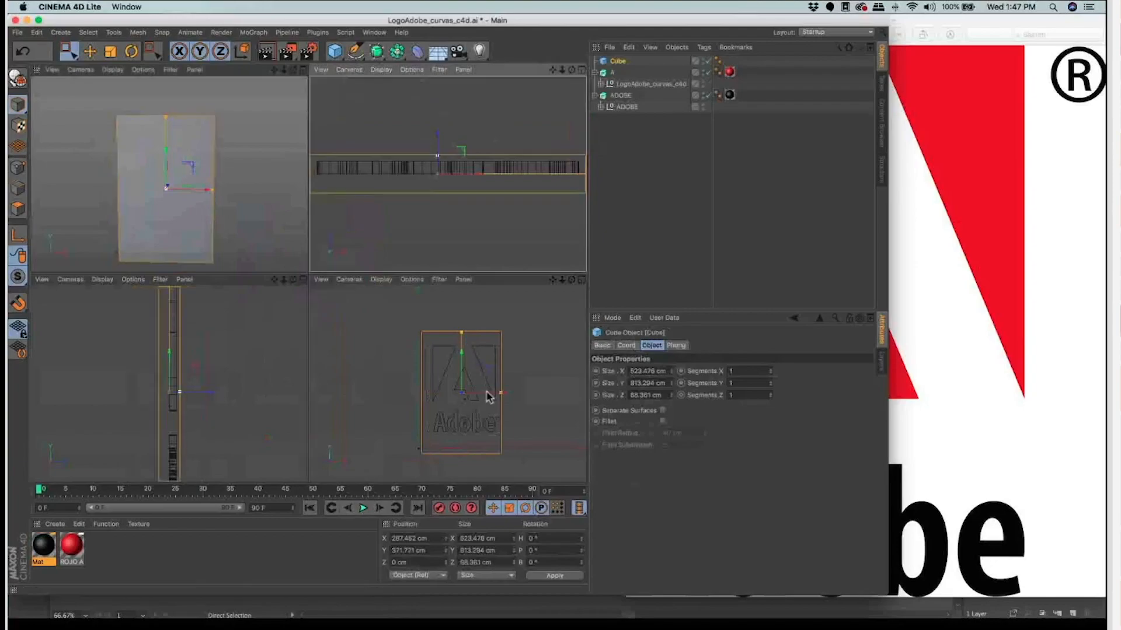
Step: Thin the cube to about 17 cm behind the logo, reduce its height to about 675 cm and center it on the logo
{"action": "left_click_drag", "start_coordinate": [437, 156], "coordinate": [438, 127]}
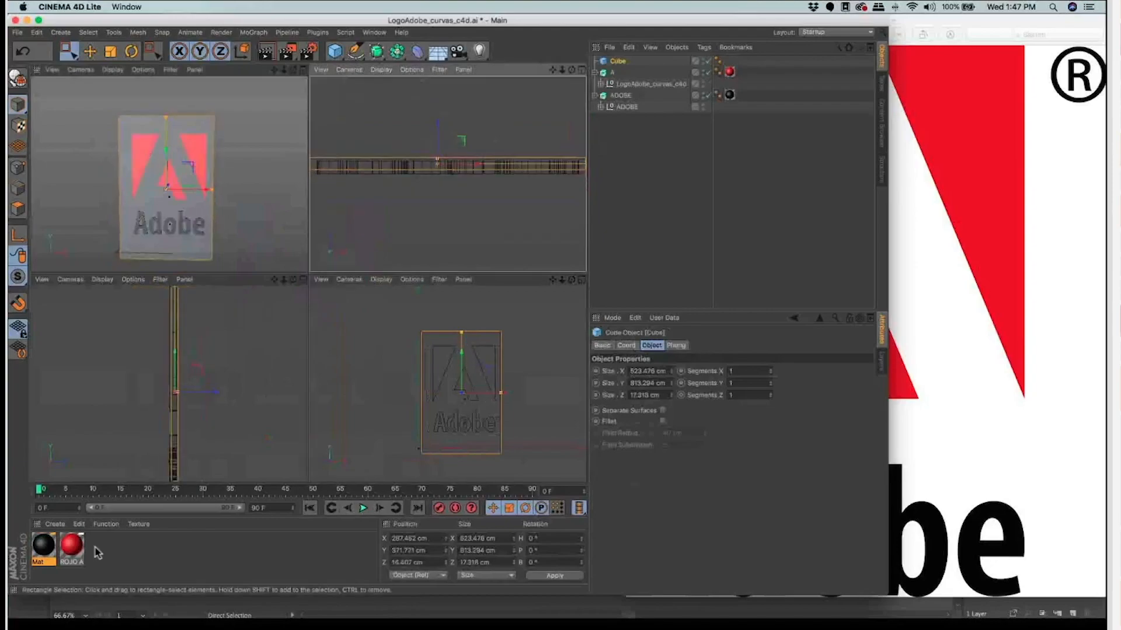
{"action": "left_click_drag", "start_coordinate": [461, 331], "coordinate": [461, 342]}
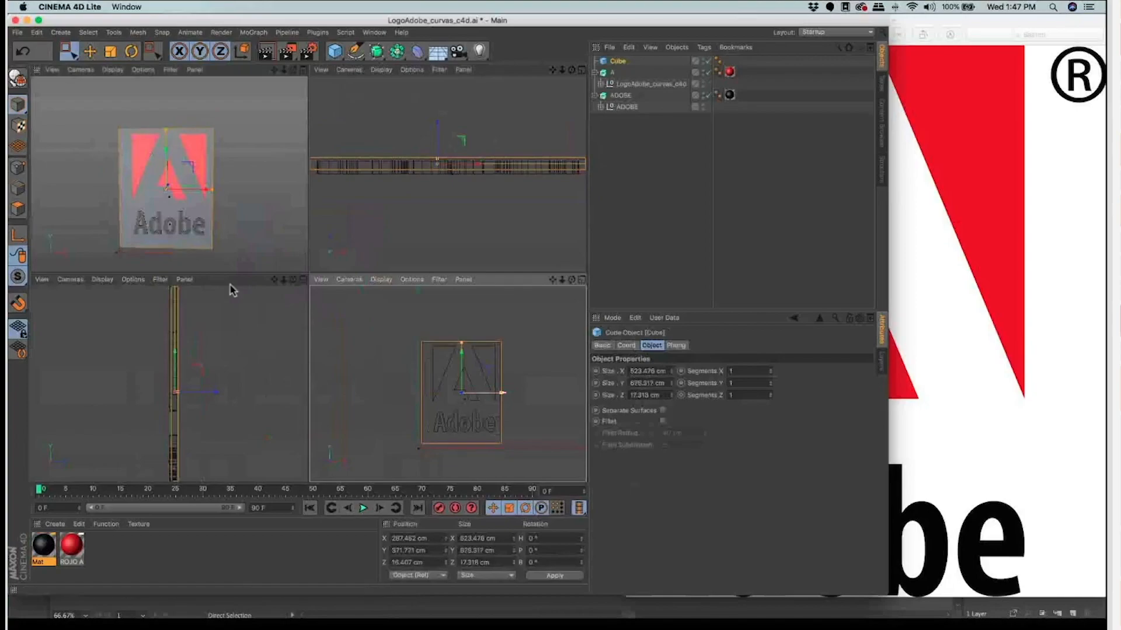
{"action": "left_click_drag", "start_coordinate": [497, 393], "coordinate": [501, 392]}
{"action": "left_click_drag", "start_coordinate": [464, 352], "coordinate": [464, 349]}
Step: Create a white material, apply it to the Cube and check the finished logo in the perspective view
{"action": "double_click", "coordinate": [166, 548]}
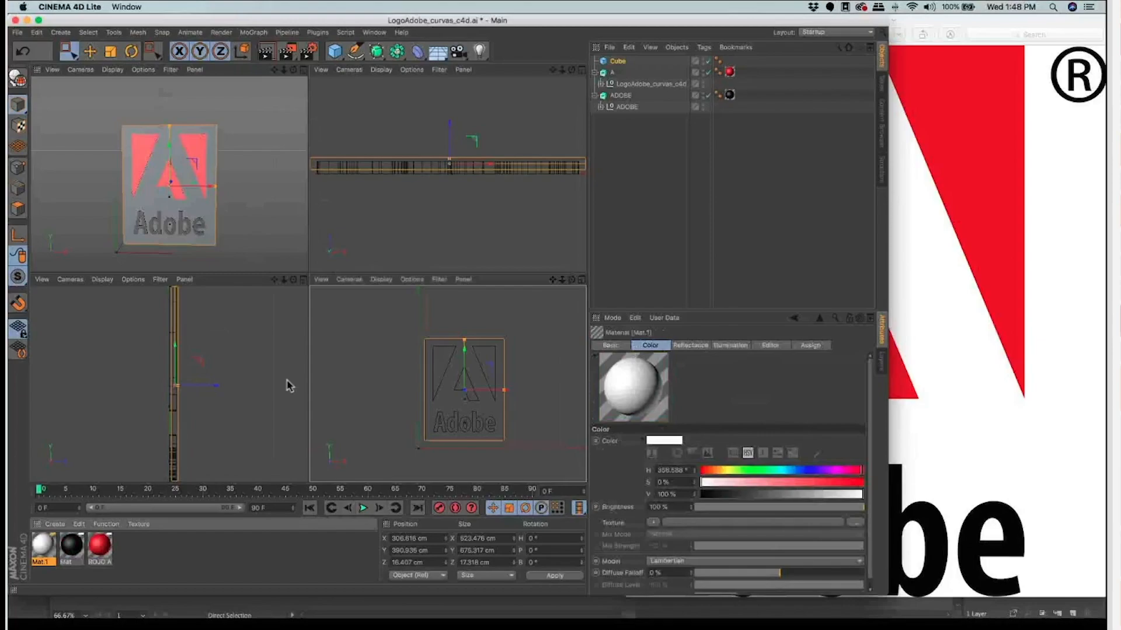
{"action": "key", "text": "F1"}
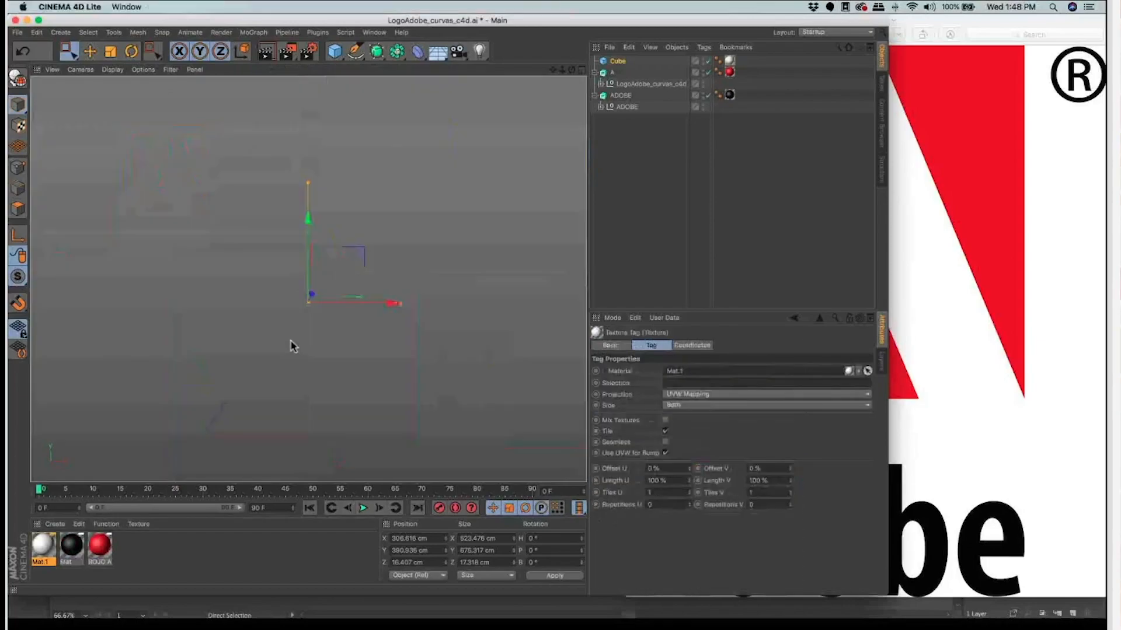
{"action": "left_click_drag", "start_coordinate": [513, 340], "coordinate": [473, 206], "text": "alt"}
{"action": "left_click", "coordinate": [472, 203]}
{"action": "key", "text": "super+shift+z"}
{"action": "key", "text": "super+shift+z"}
{"action": "key", "text": "super+shift+z"}
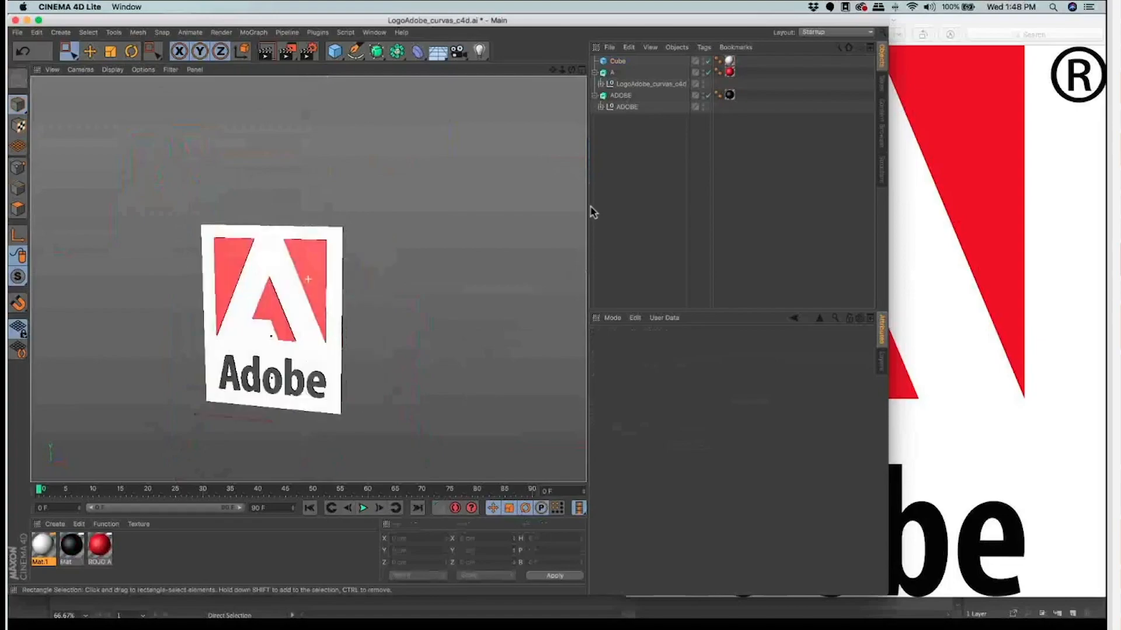
Step: Start saving the scene and choose the Logo 3D folder inside Cinema 4D as its location
{"action": "key", "text": "super+s"}
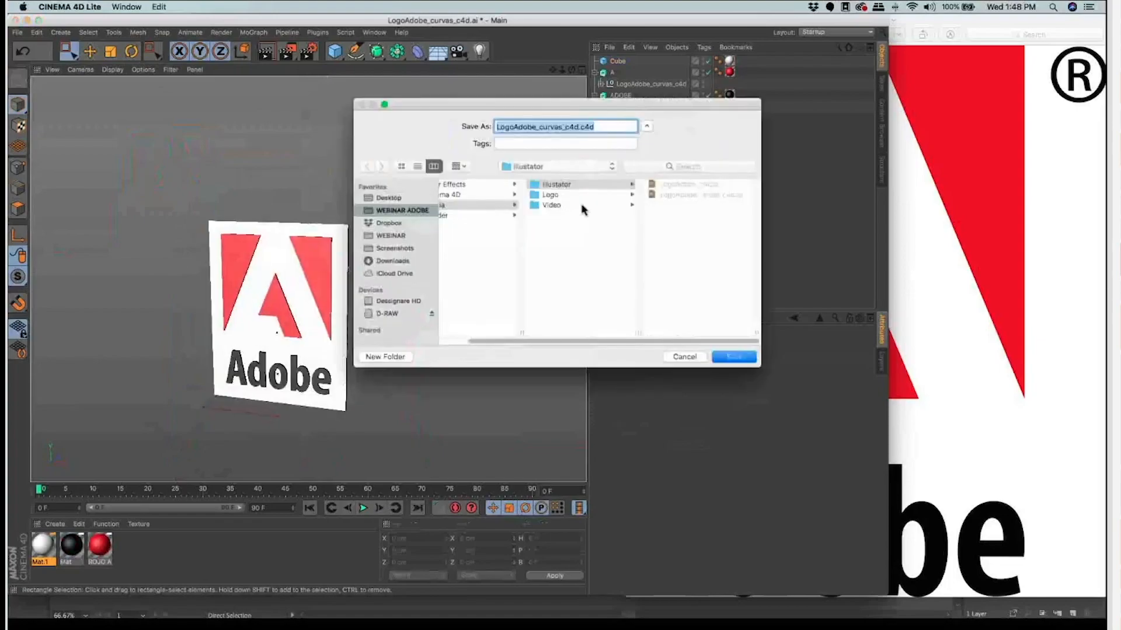
{"action": "left_click", "coordinate": [479, 195]}
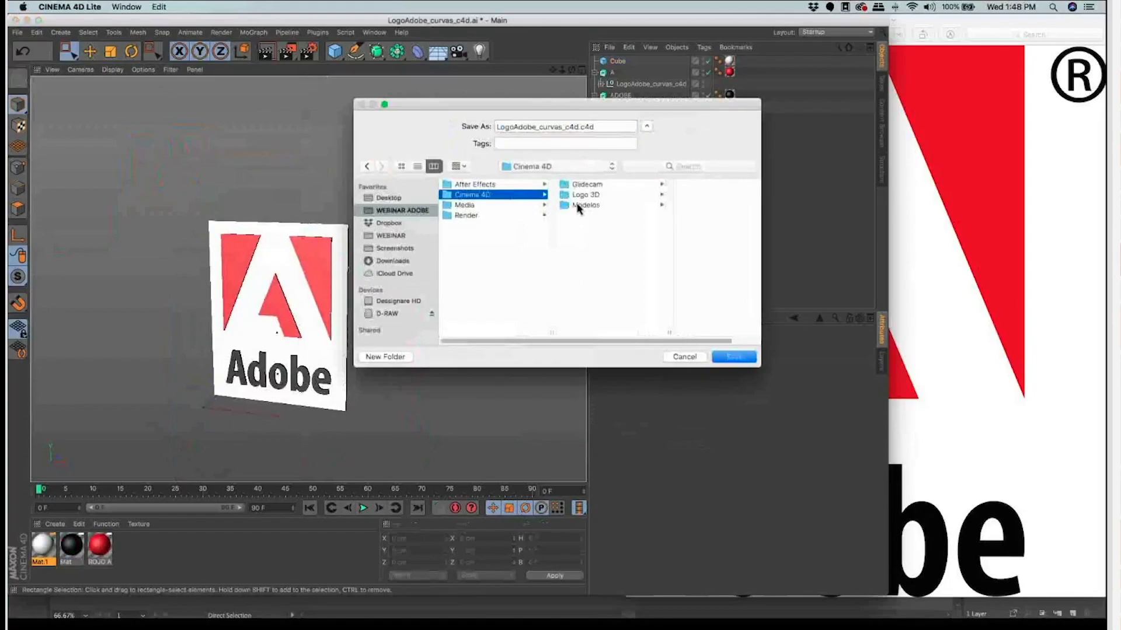
{"action": "key", "text": "Right"}
{"action": "key", "text": "Down"}
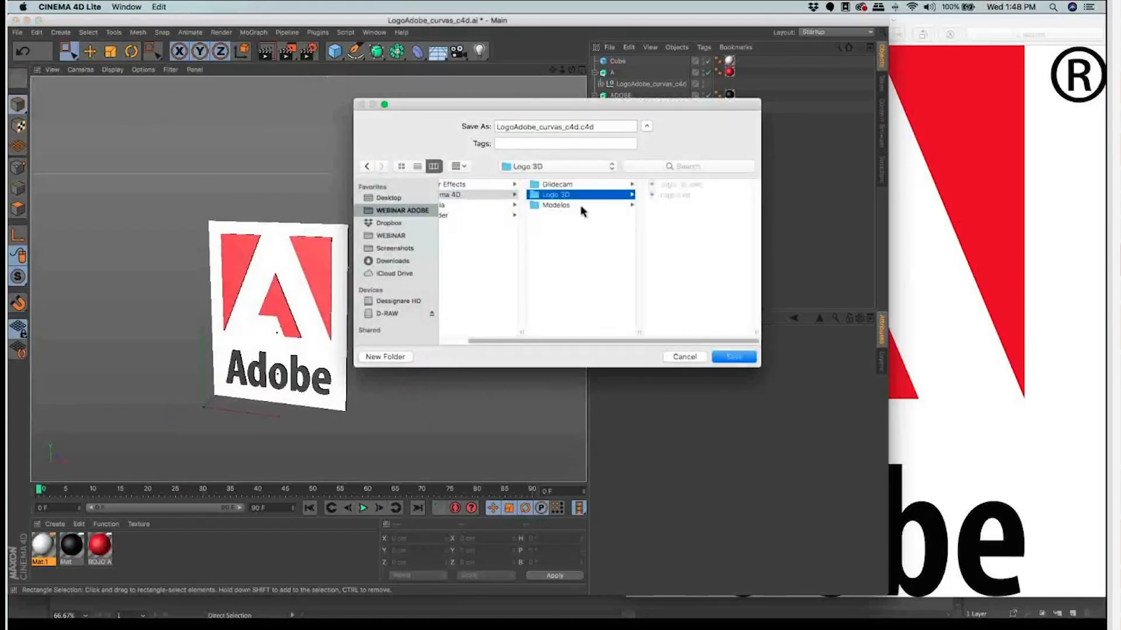
{"action": "key", "text": "Up"}
{"action": "key", "text": "Down"}
{"action": "key", "text": "Up"}
{"action": "key", "text": "Left"}
{"action": "key", "text": "Right"}
Step: Name the scene file LOGO_Adobe3d.c4d and save it
{"action": "key", "text": "Tab"}
{"action": "type", "text": "LOGO"}
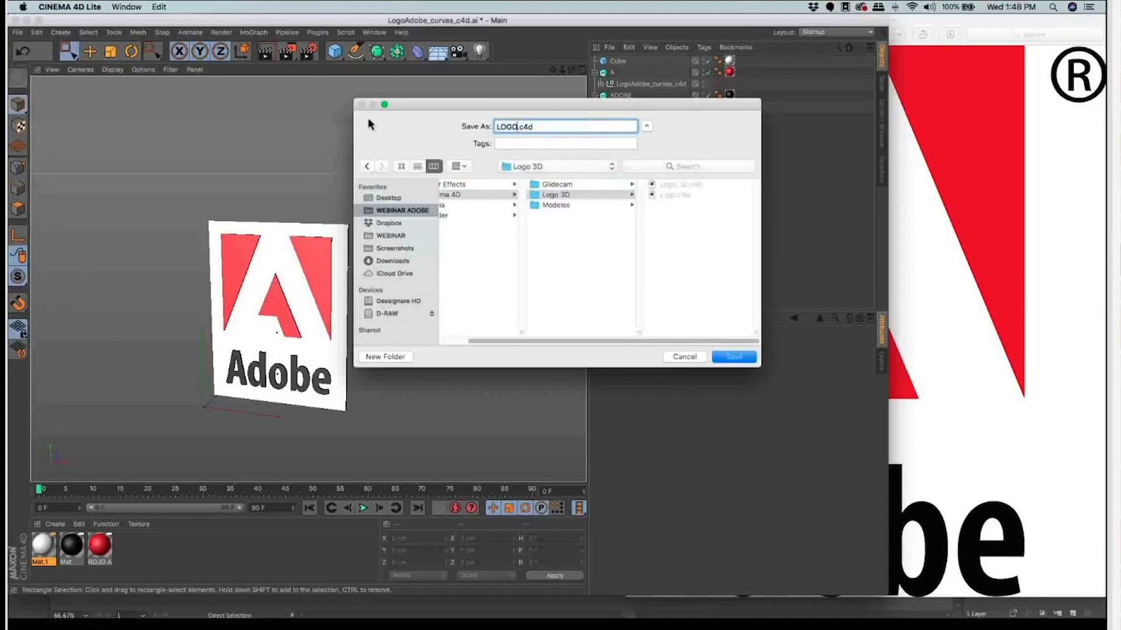
{"action": "type", "text": "_Adobe"}
{"action": "type", "text": "-"}
{"action": "type", "text": "3d"}
{"action": "key", "text": "Return"}
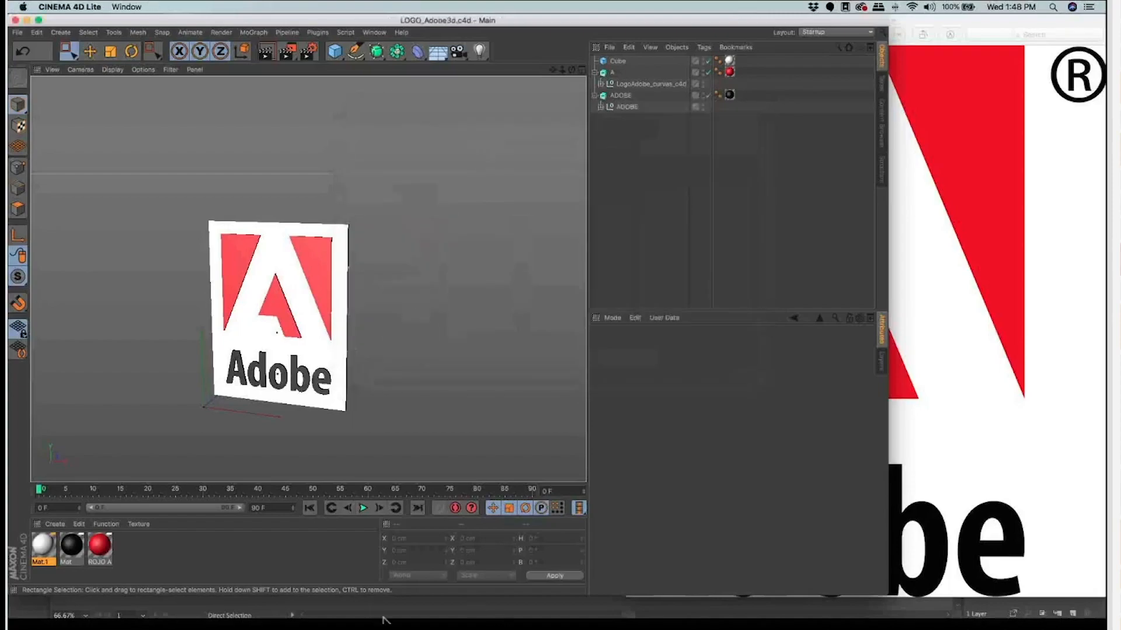
Step: Switch to After Effects and import LOGO_Adobe3d.c4d from the Logo 3D folder as footage
{"action": "key", "text": "super+Tab"}
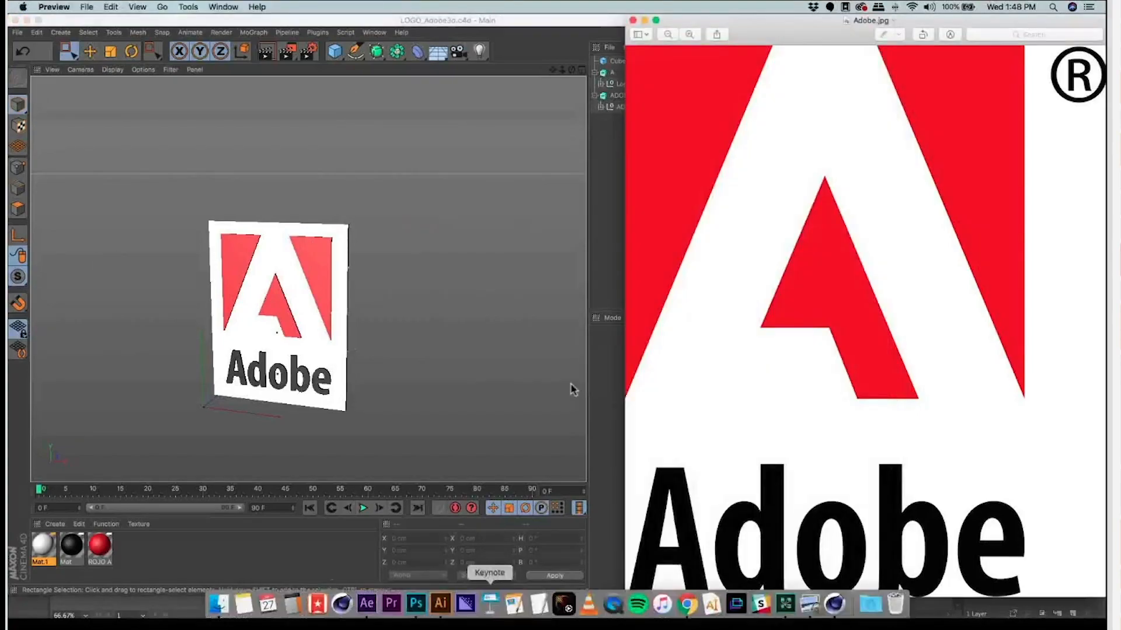
{"action": "left_click", "coordinate": [366, 603]}
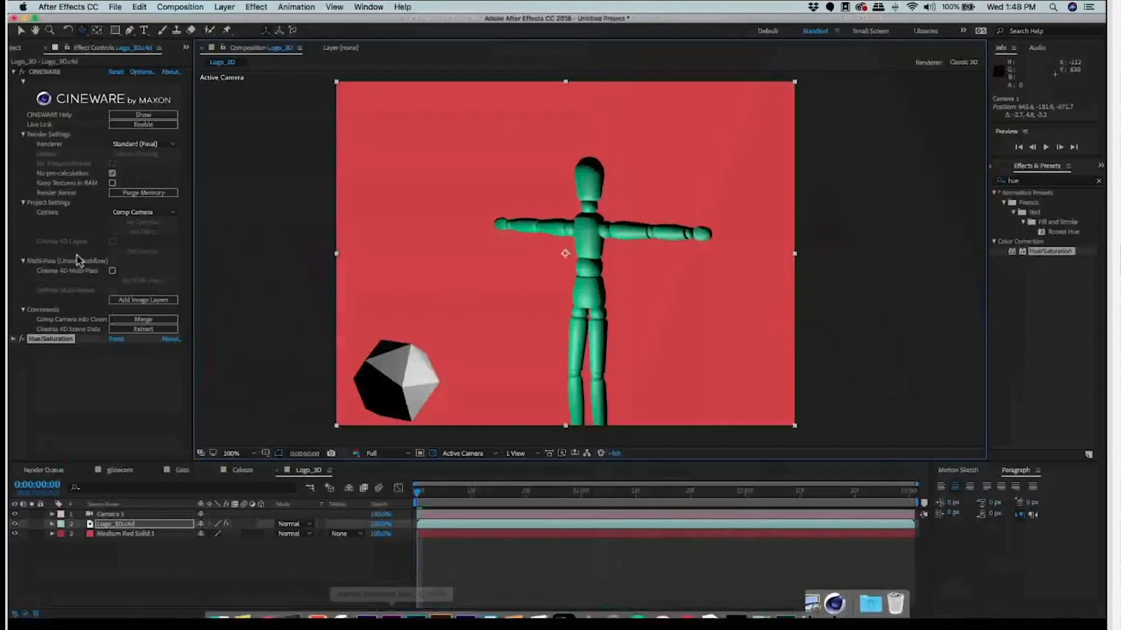
{"action": "key", "text": "super+i"}
{"action": "key", "text": "super+Tab"}
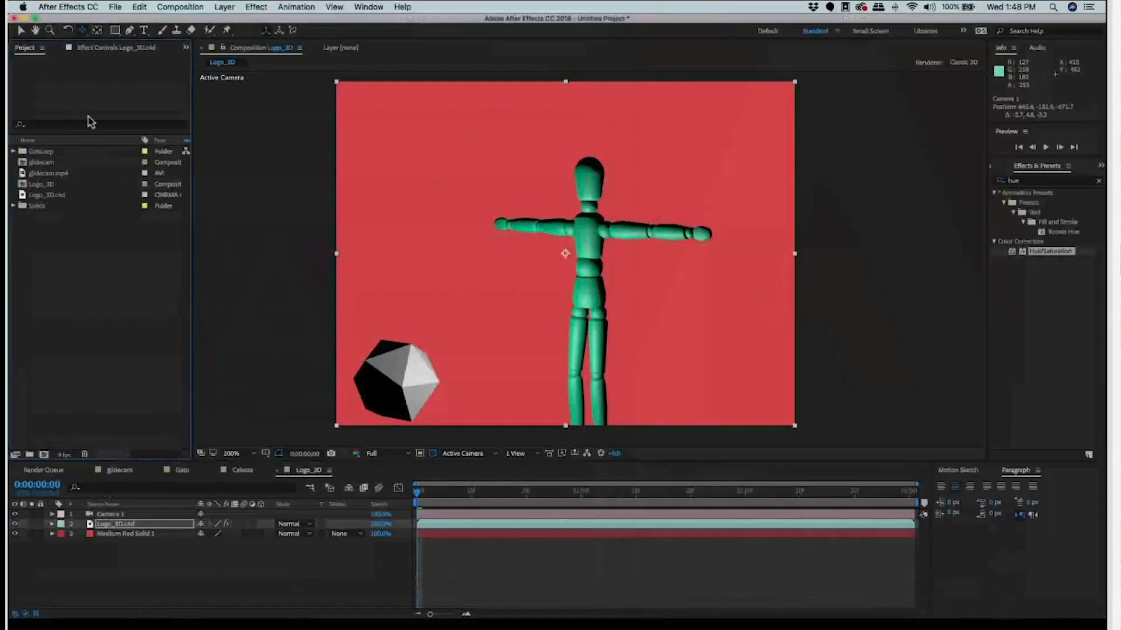
{"action": "key", "text": "super+i"}
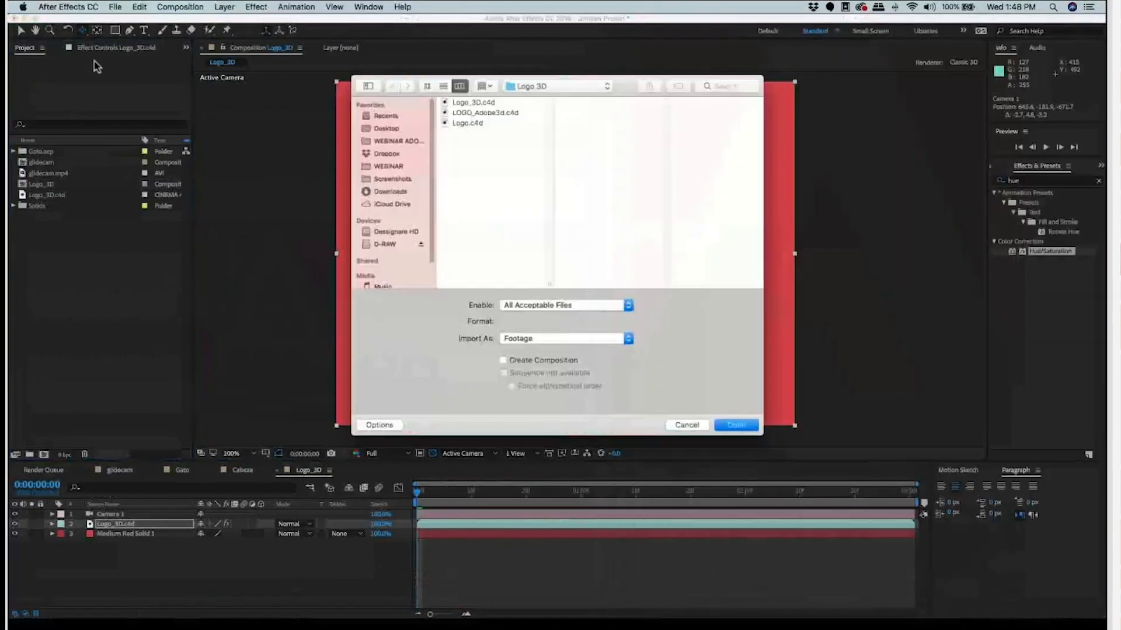
{"action": "key", "text": "Down"}
{"action": "key", "text": "Down"}
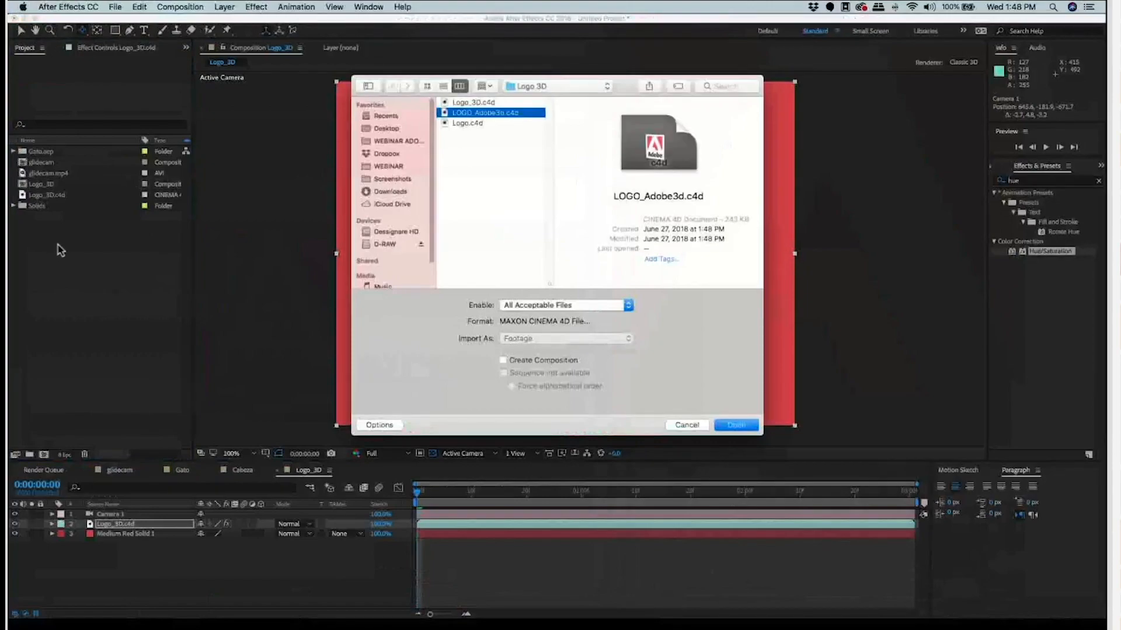
{"action": "key", "text": "Return"}
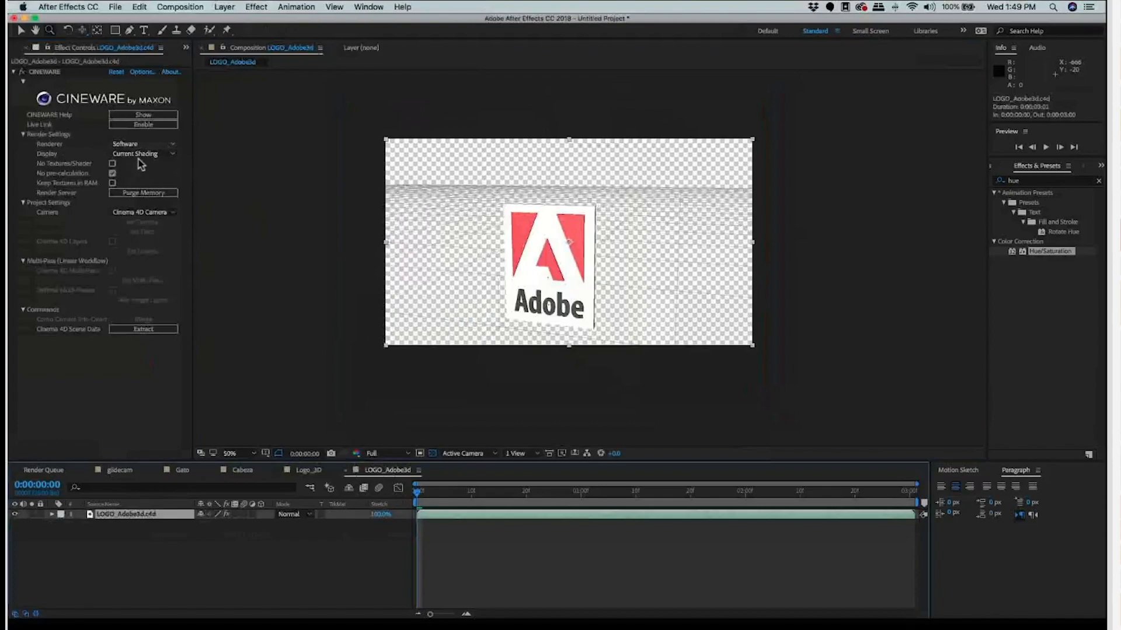
Step: Set the Cineware renderer of the LOGO_Adobe3d.c4d layer to Standard (Final)
{"action": "left_click", "coordinate": [140, 144]}
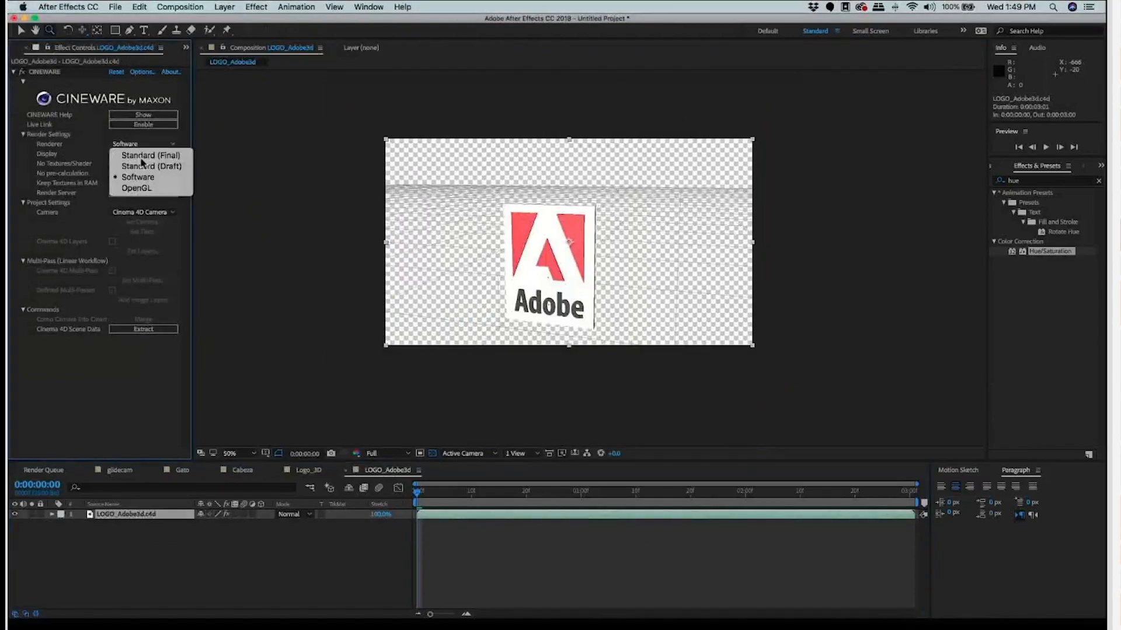
{"action": "left_click", "coordinate": [120, 156]}
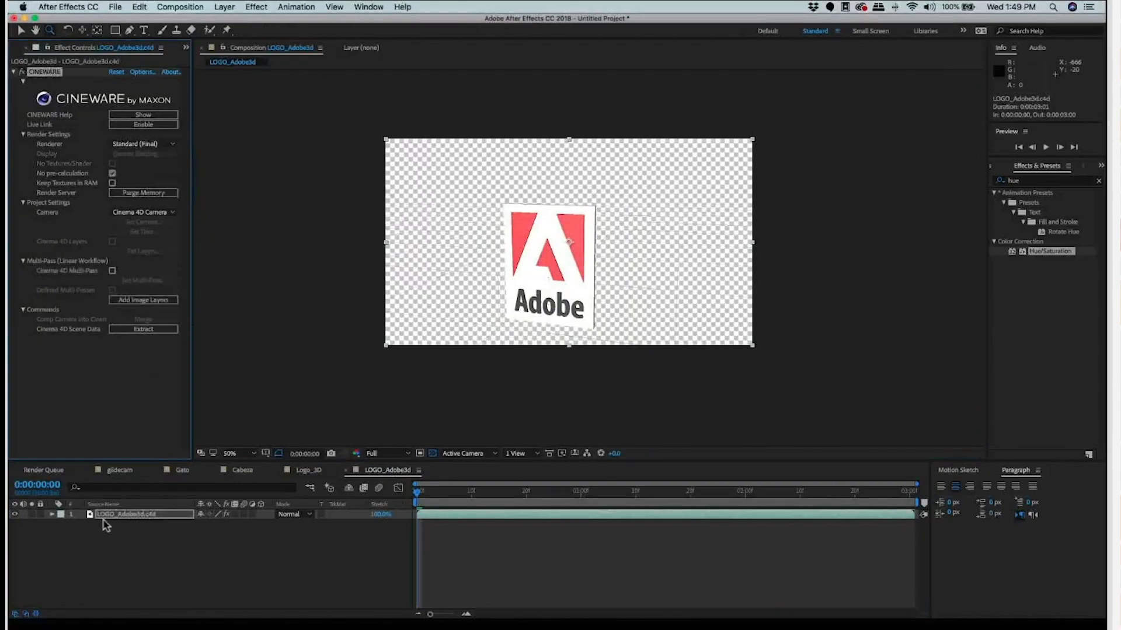
Step: Create a gray solid with color 808080 and place it beneath the LOGO_Adobe3d.c4d layer as a background
{"action": "key", "text": "super+y"}
{"action": "key", "text": "shift+Tab"}
{"action": "key", "text": "space"}
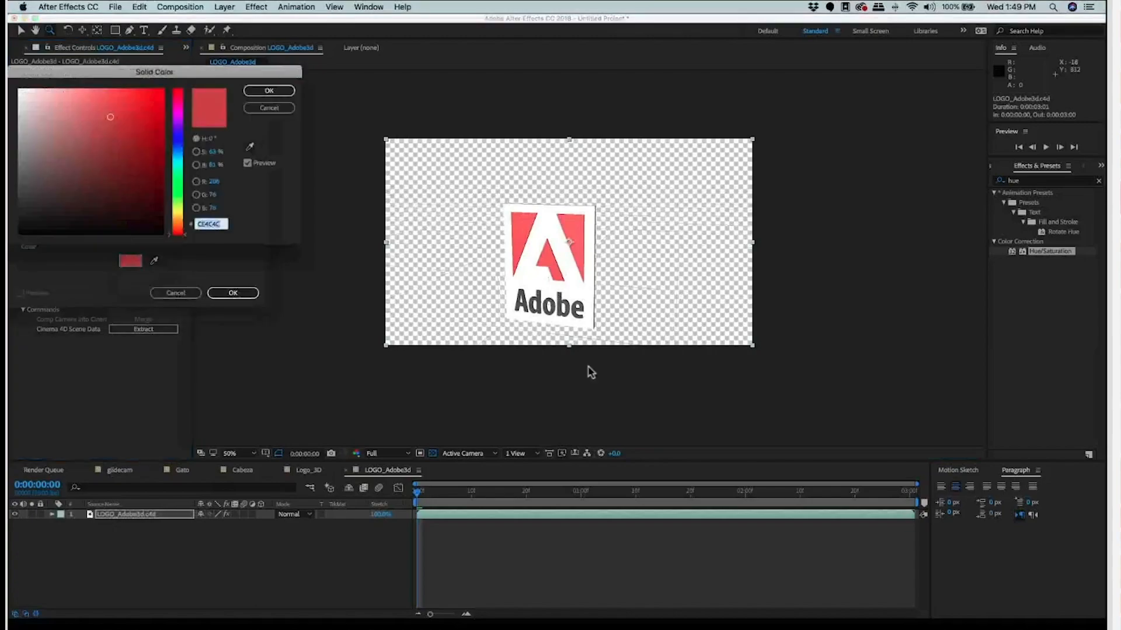
{"action": "type", "text": "808080"}
{"action": "key", "text": "Return"}
{"action": "key", "text": "Return"}
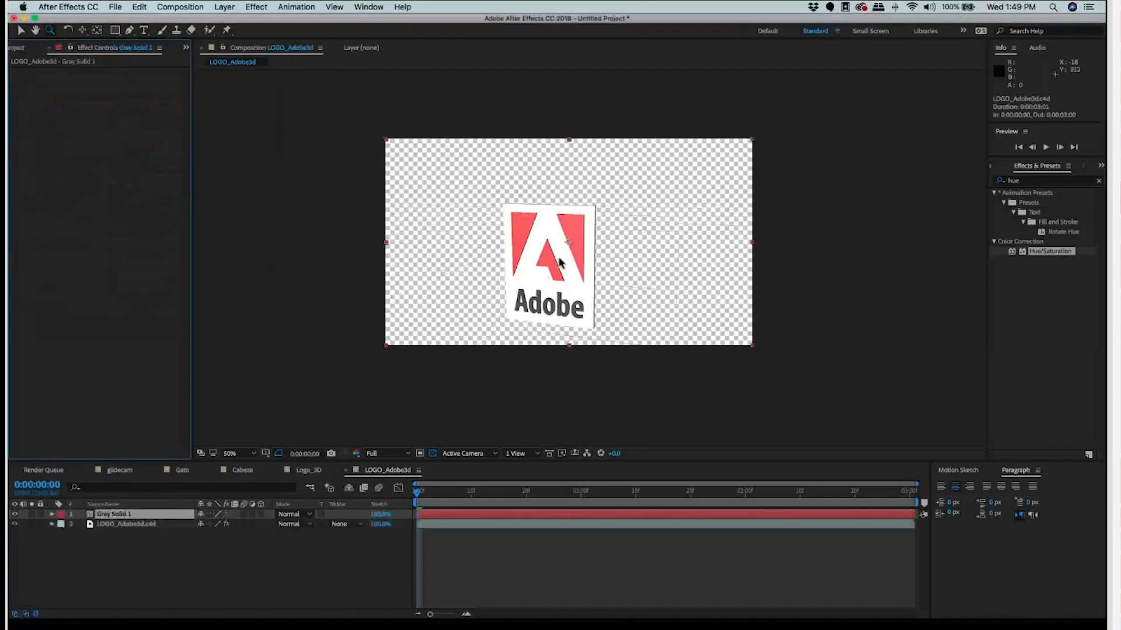
{"action": "key", "text": "super+shift+bracketleft"}
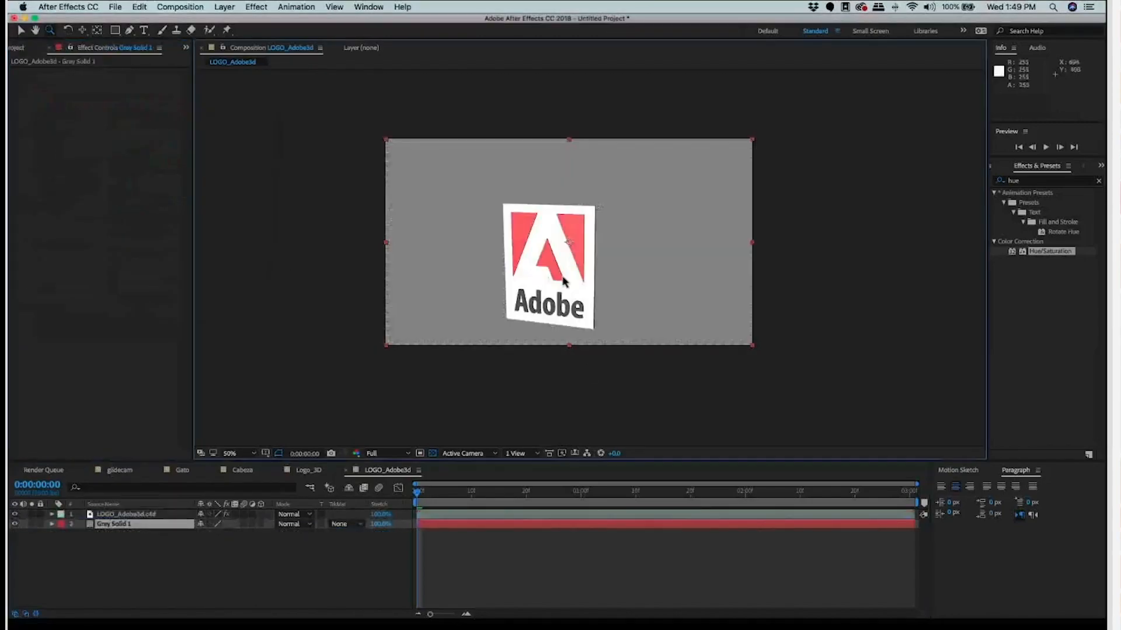
{"action": "key", "text": "slash"}
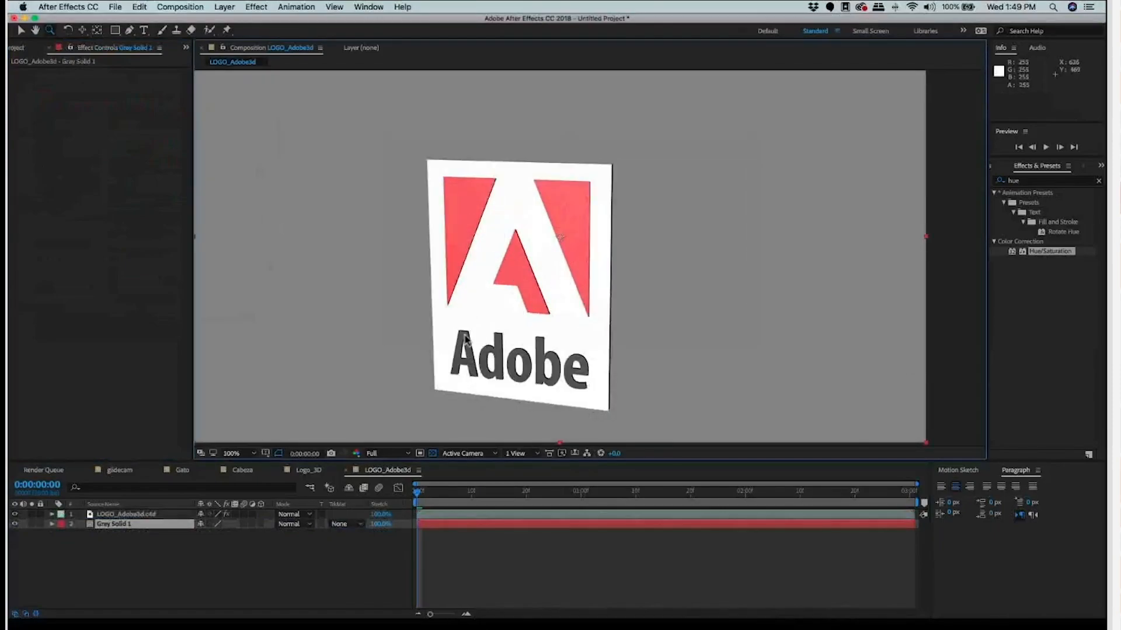
{"action": "key", "text": "super+s"}
{"action": "key", "text": "Escape"}
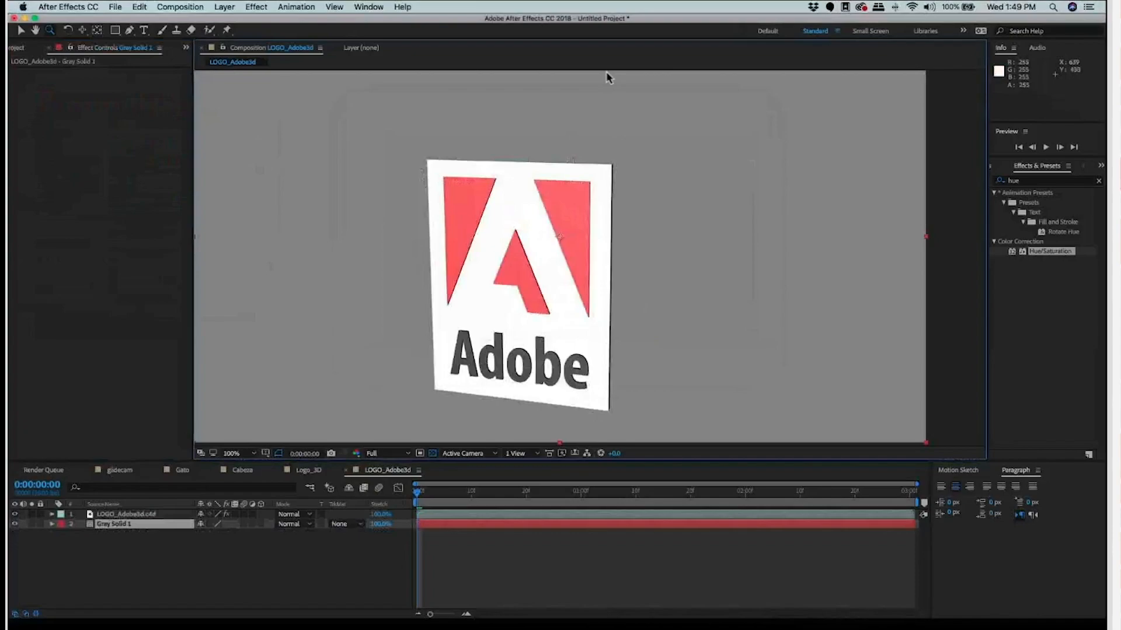
Step: Switch to Cinema 4D Lite and group all the selected logo objects under a new Null
{"action": "key", "text": "super+Tab"}
{"action": "key", "text": "super+Tab"}
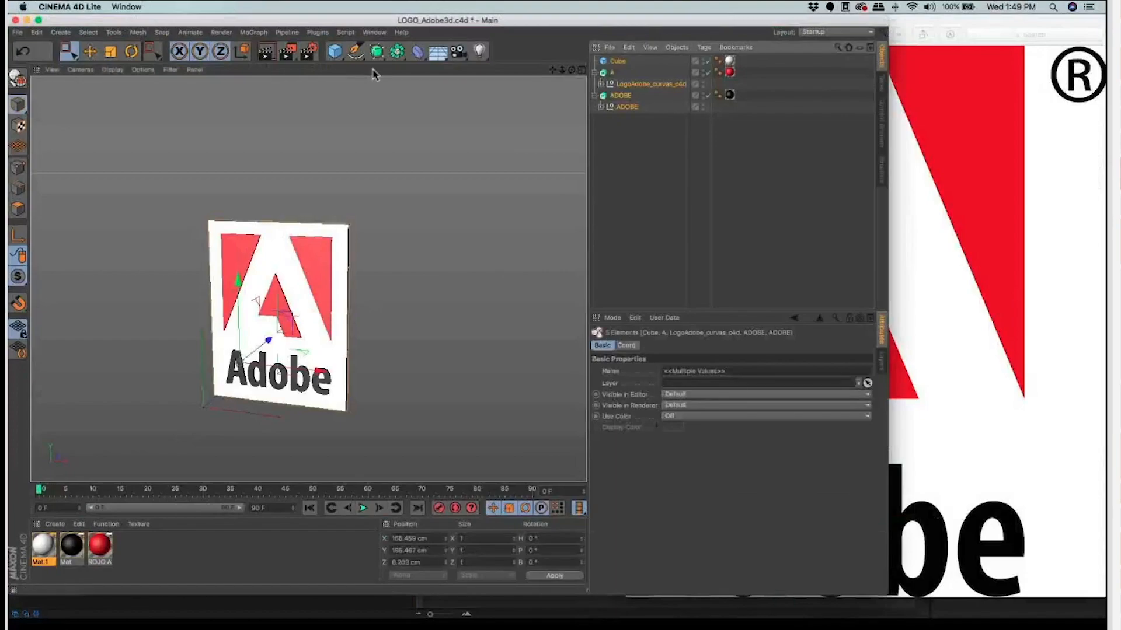
{"action": "left_click", "coordinate": [334, 51]}
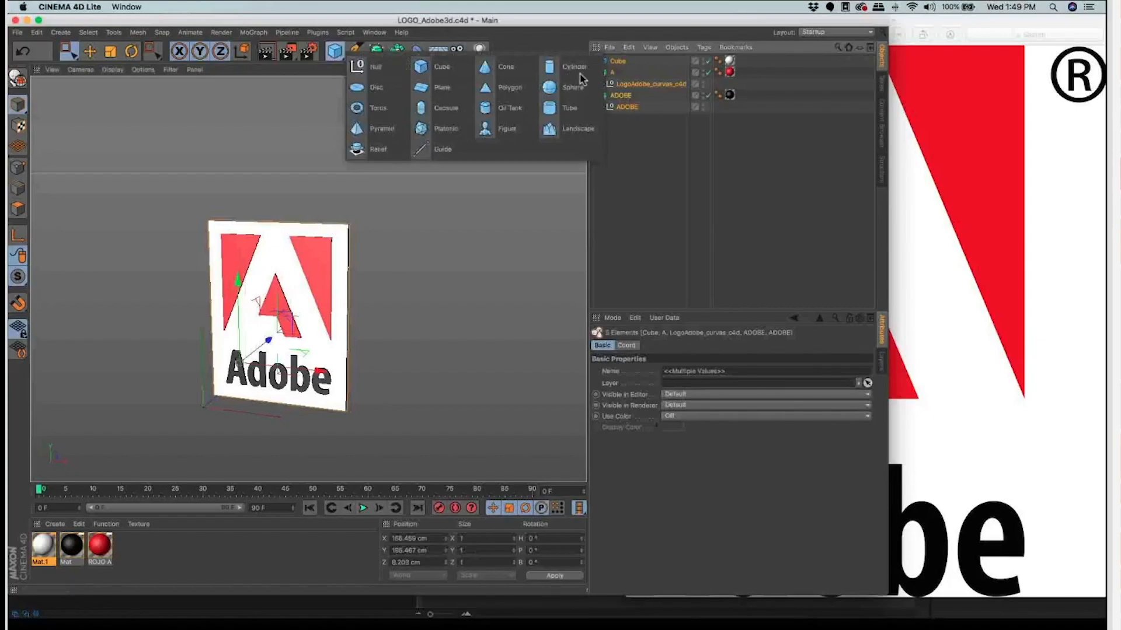
{"action": "left_click", "coordinate": [357, 66], "text": "alt"}
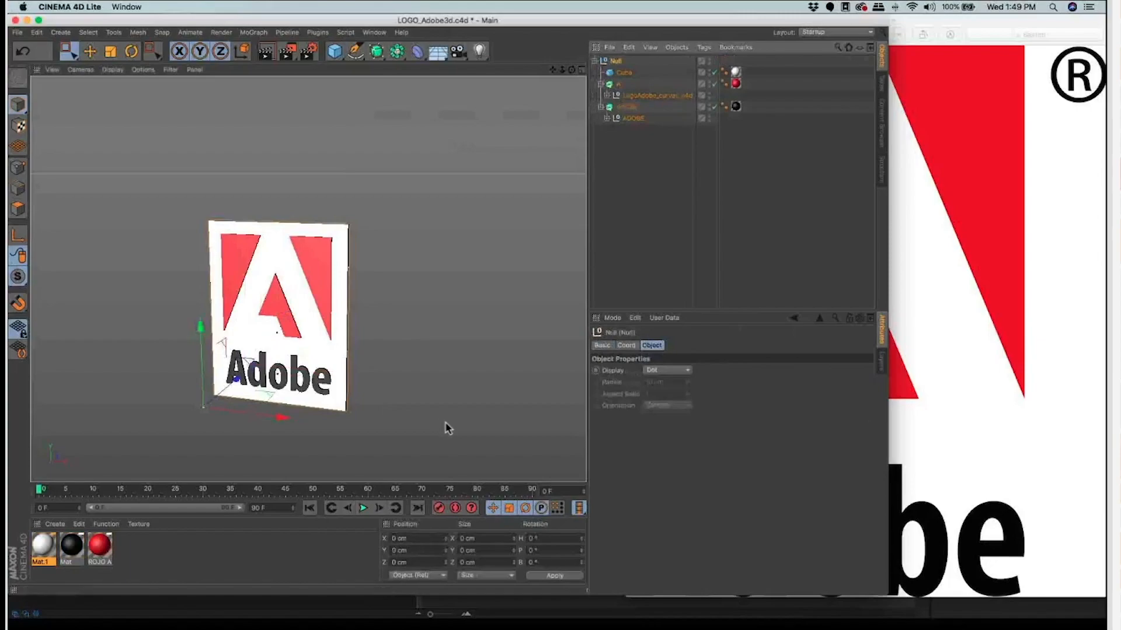
Step: Move only the Null's axis to the middle of the logo, at about X 307 cm and Y 333 cm
{"action": "middle_click", "coordinate": [490, 383]}
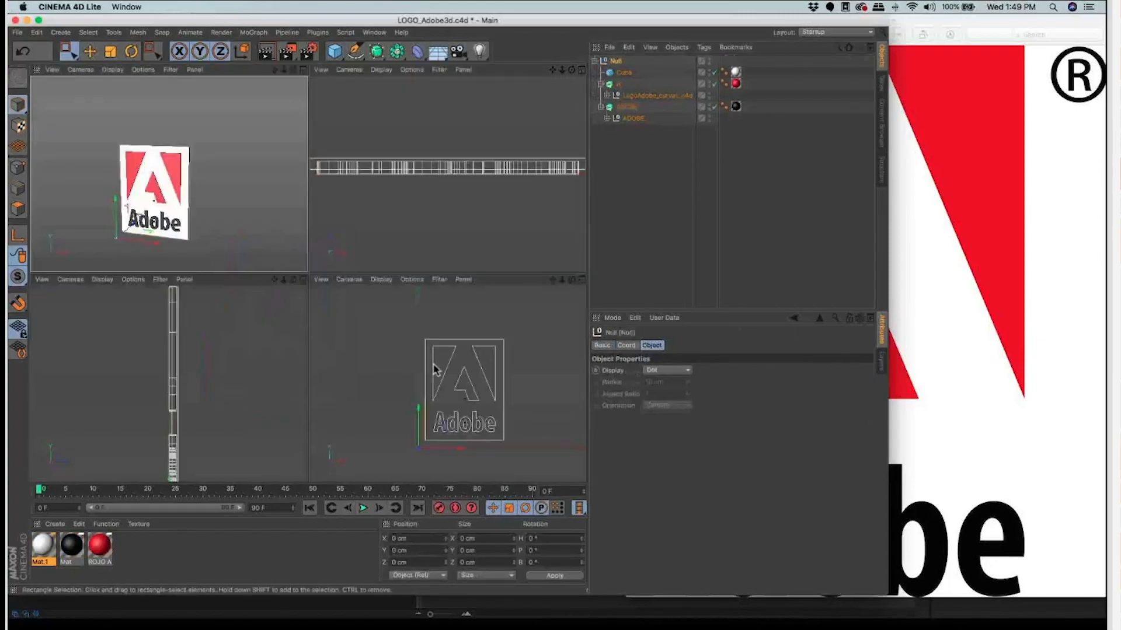
{"action": "key", "text": "l"}
{"action": "mouse_move", "coordinate": [485, 379]}
{"action": "left_mouse_down"}
{"action": "mouse_move", "coordinate": [531, 346]}
{"action": "mouse_move", "coordinate": [487, 362]}
{"action": "left_mouse_up"}
{"action": "left_click", "coordinate": [18, 237]}
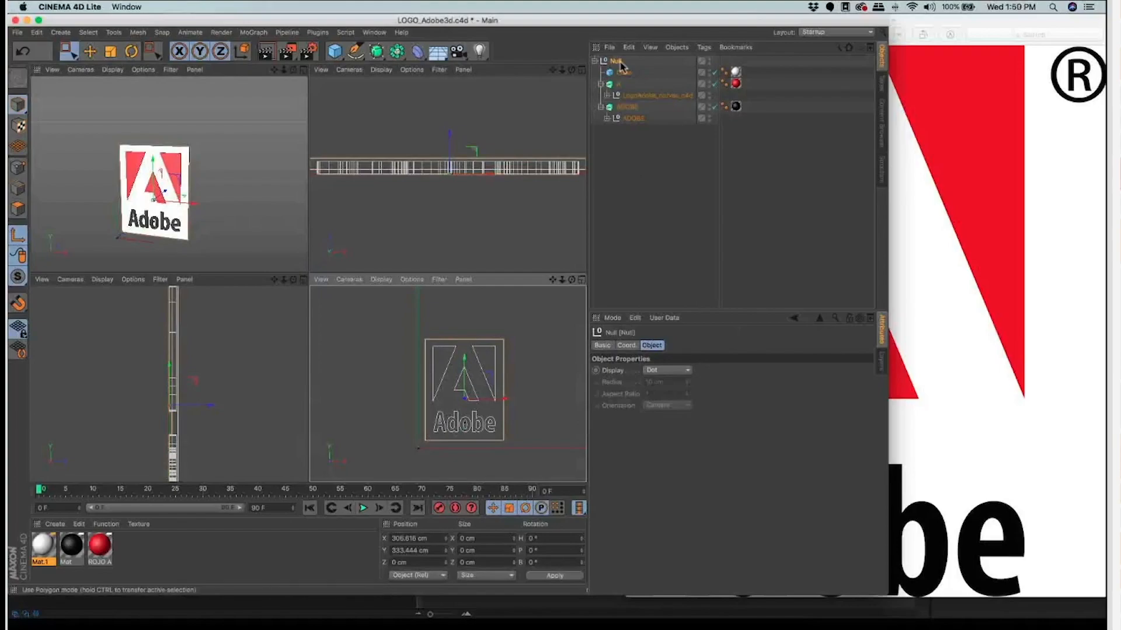
{"action": "key", "text": "F1"}
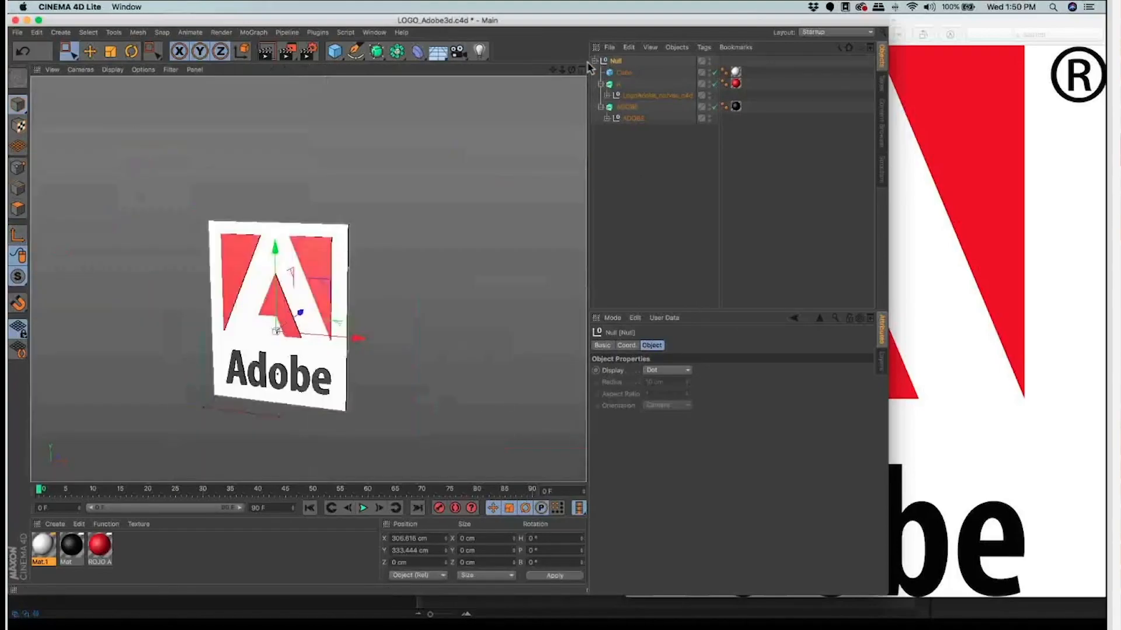
Step: Collapse the Null's hierarchy and rename the Null LOGOTIPO
{"action": "key", "text": "f"}
{"action": "key", "text": "f"}
{"action": "key", "text": "f"}
{"action": "key", "text": "f"}
{"action": "key", "text": "f"}
{"action": "key", "text": "f"}
{"action": "key", "text": "shift+f"}
{"action": "double_click", "coordinate": [624, 61]}
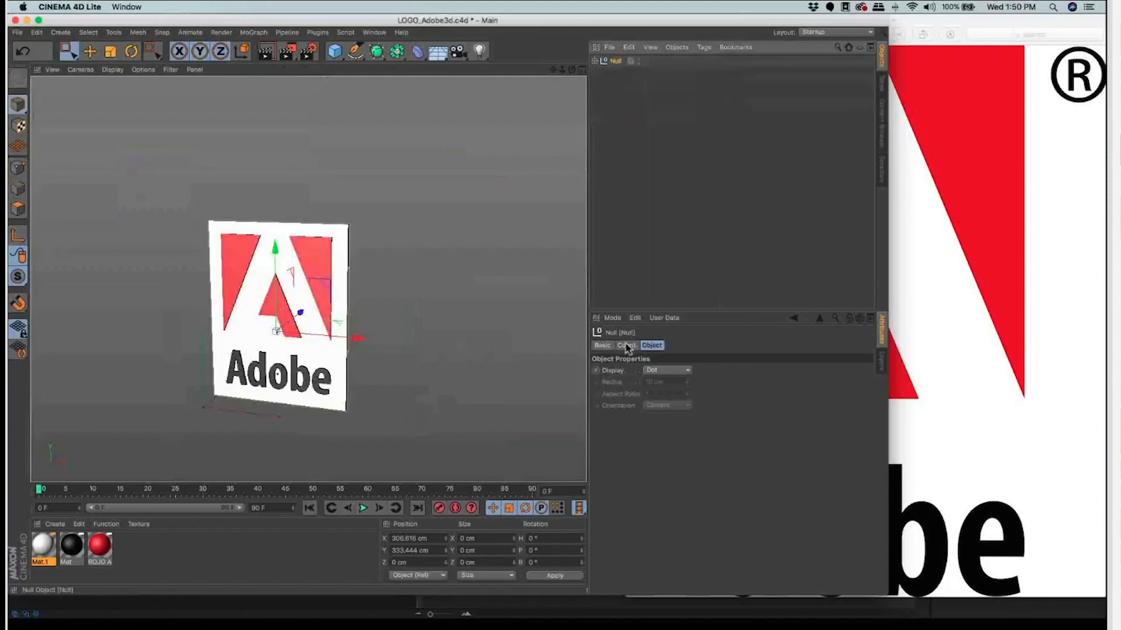
{"action": "type", "text": "LOGOTIPO"}
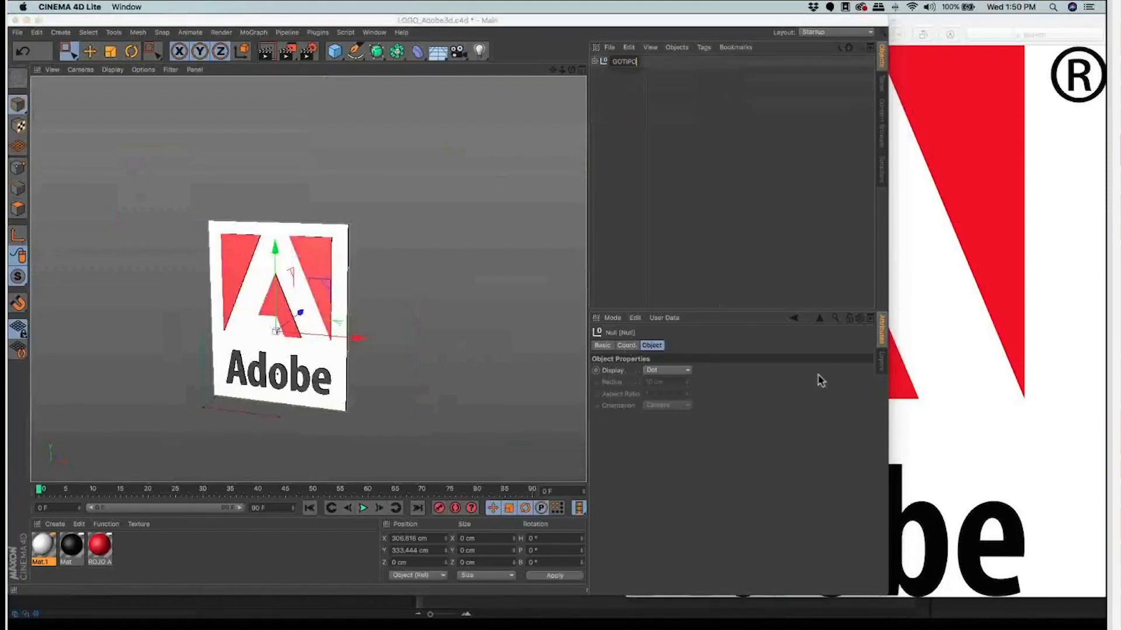
{"action": "key", "text": "Return"}
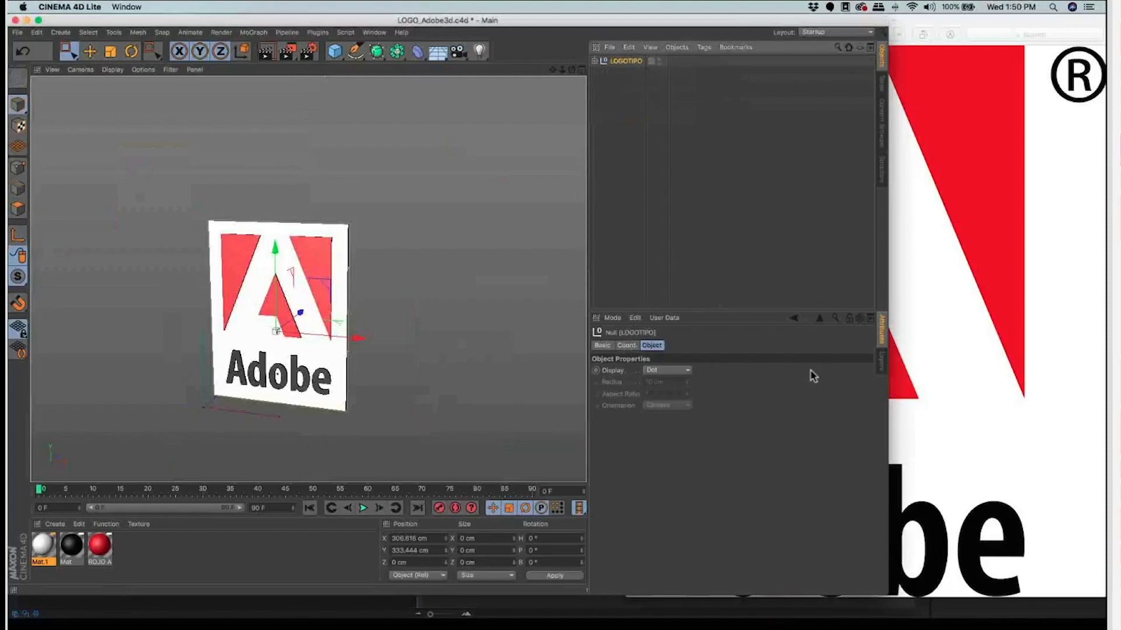
Step: Test the pitch rotation of the LOGOTIPO null about its axis and undo the test rotation
{"action": "left_click", "coordinate": [627, 345]}
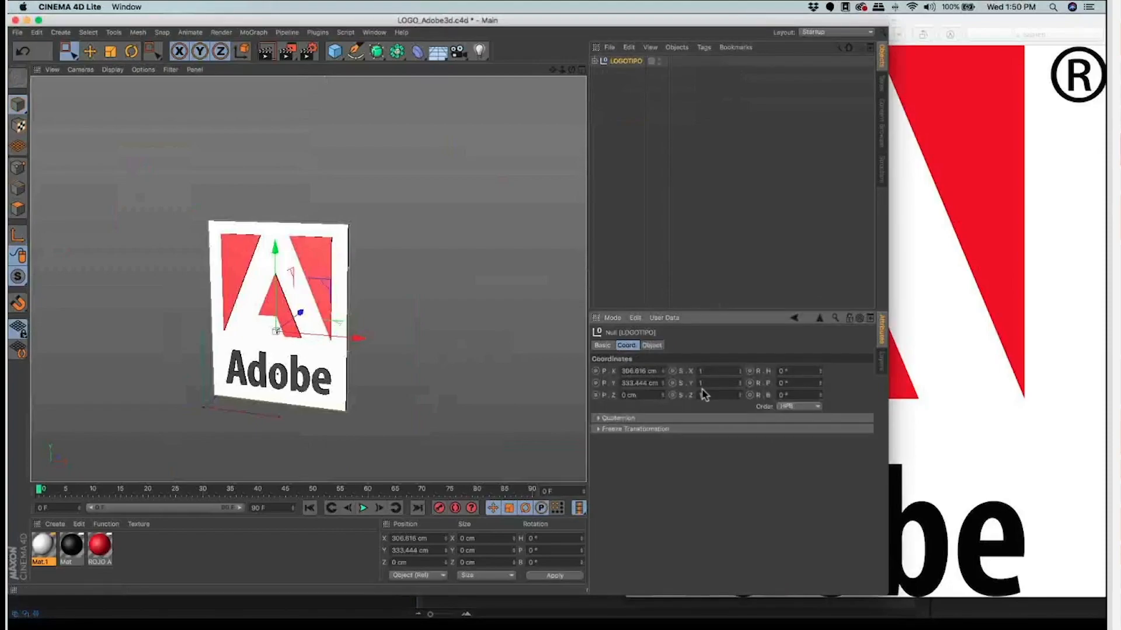
{"action": "left_click_drag", "start_coordinate": [757, 383], "coordinate": [751, 378]}
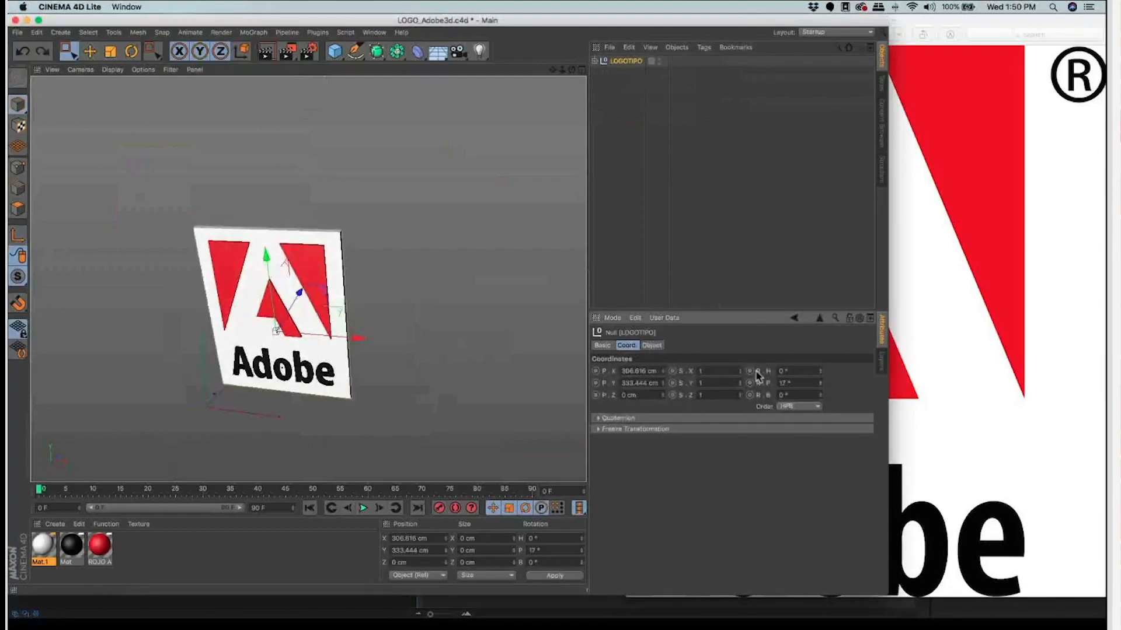
{"action": "key", "text": "super+z"}
{"action": "key", "text": "super+z"}
{"action": "key", "text": "super+z"}
{"action": "key", "text": "super+z"}
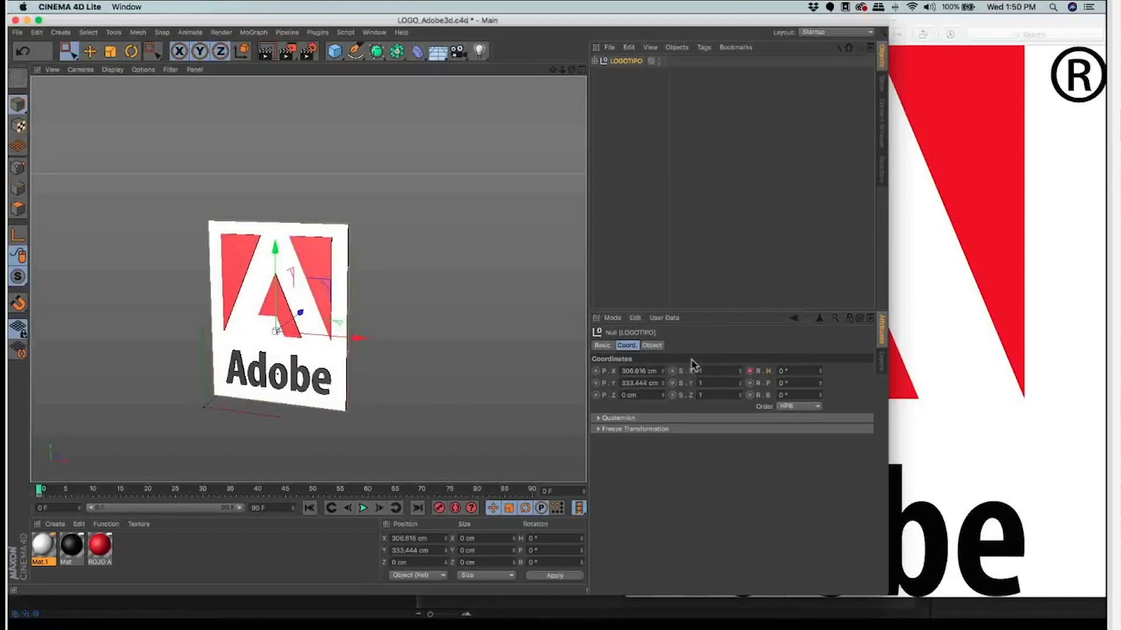
Step: Keyframe the LOGOTIPO null's heading rotation from 0° at frame 0 to 360° at frame 90, and play the animation
{"action": "key", "text": "shift+g"}
{"action": "left_click", "coordinate": [750, 372]}
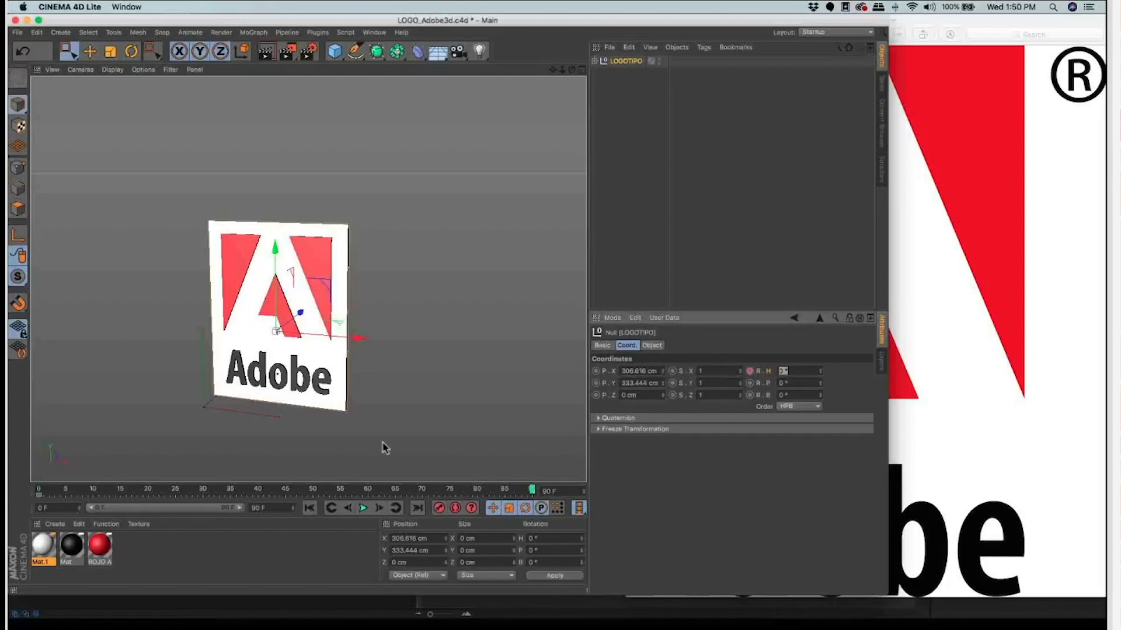
{"action": "type", "text": "360"}
{"action": "key", "text": "Return"}
{"action": "left_click", "coordinate": [362, 508]}
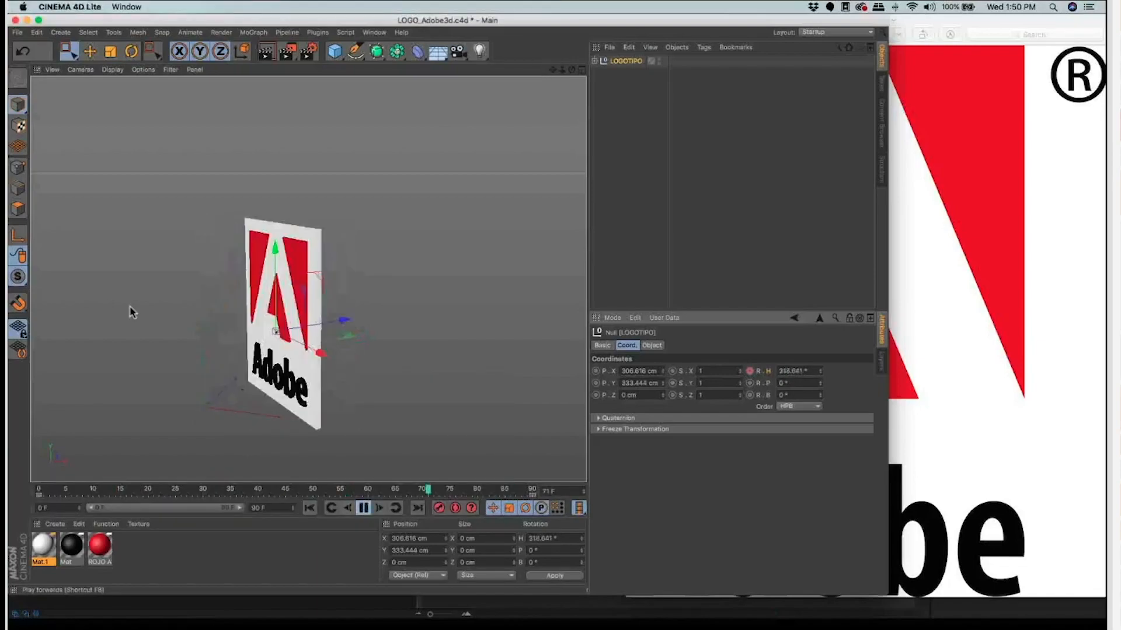
{"action": "left_click", "coordinate": [363, 508]}
Step: Add a Light in front of the logo at about Y 543 cm and Z -660 cm, and play the lit animation
{"action": "left_click", "coordinate": [479, 51]}
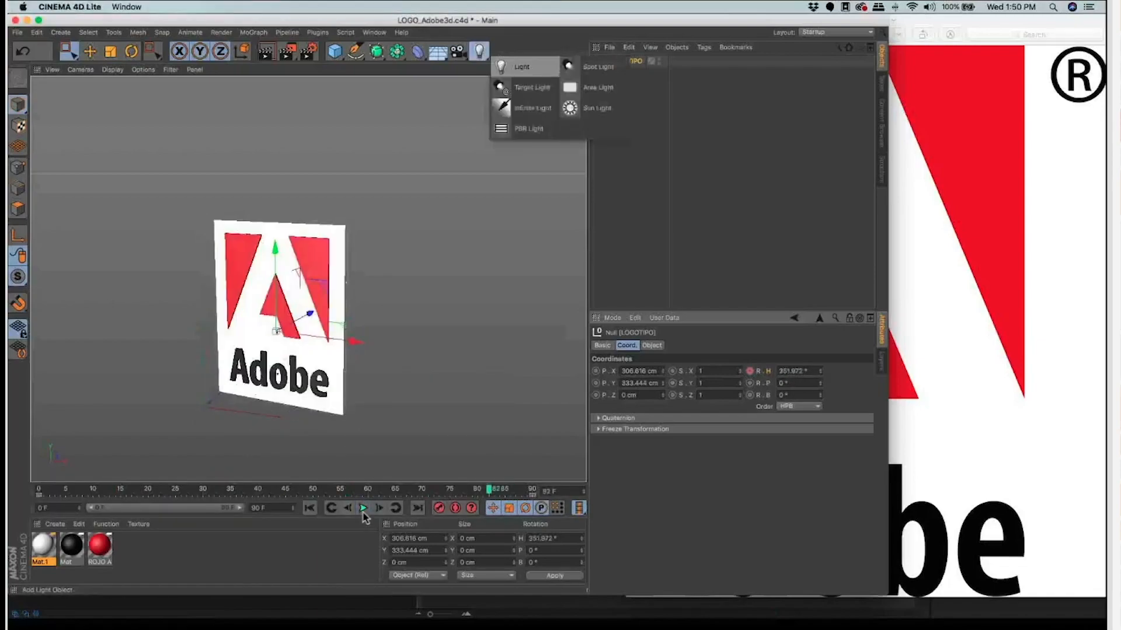
{"action": "left_click", "coordinate": [521, 67]}
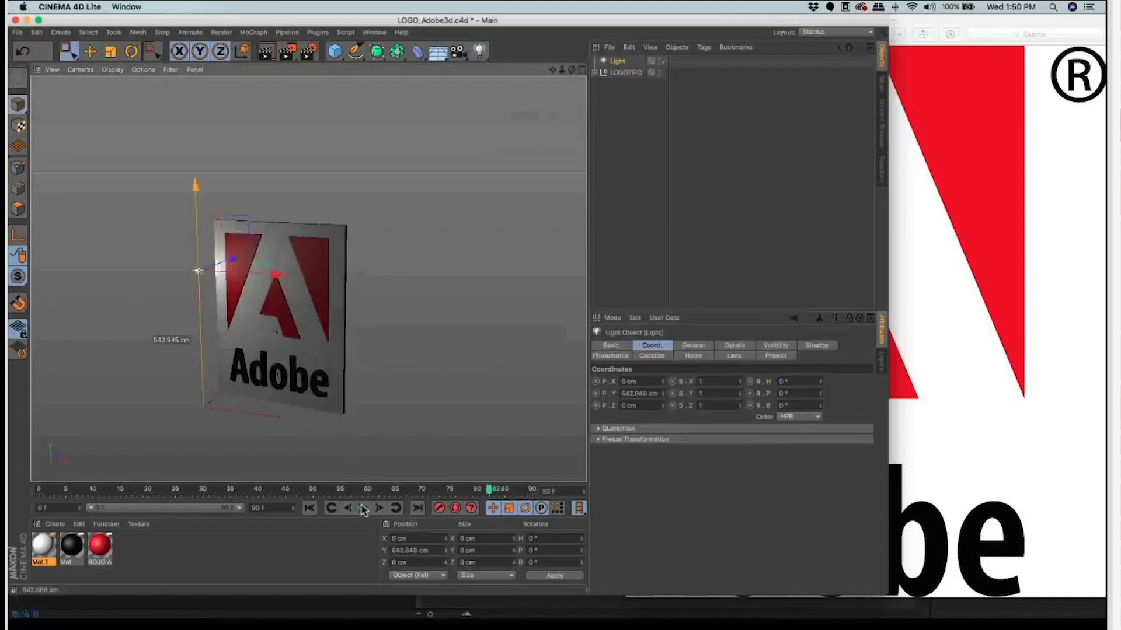
{"action": "left_click_drag", "start_coordinate": [233, 259], "coordinate": [127, 295]}
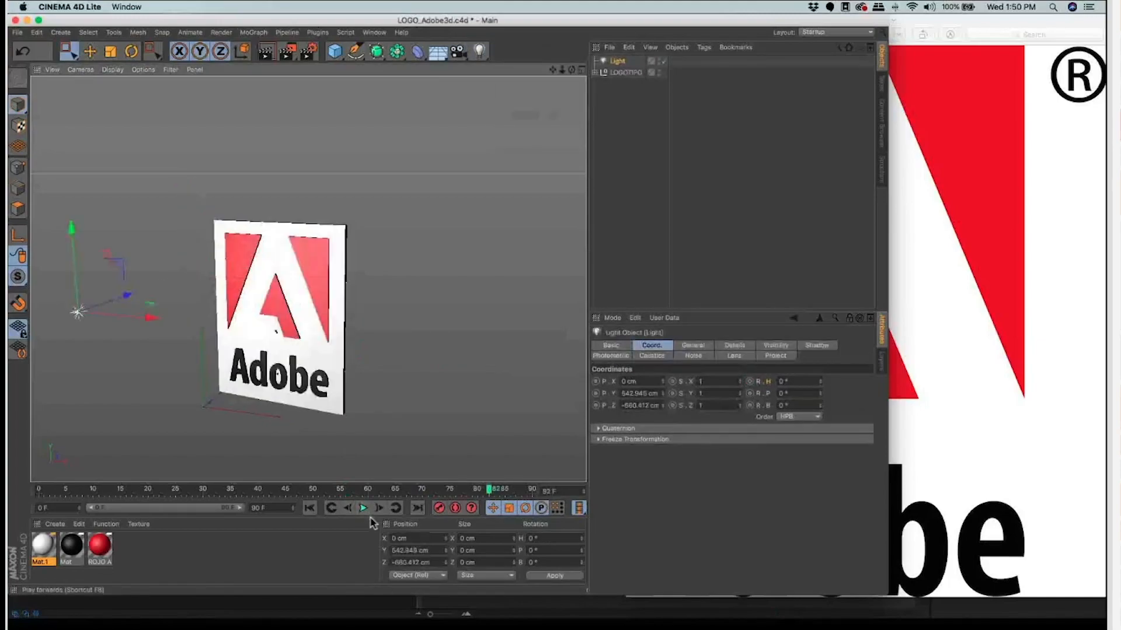
{"action": "left_click", "coordinate": [363, 508]}
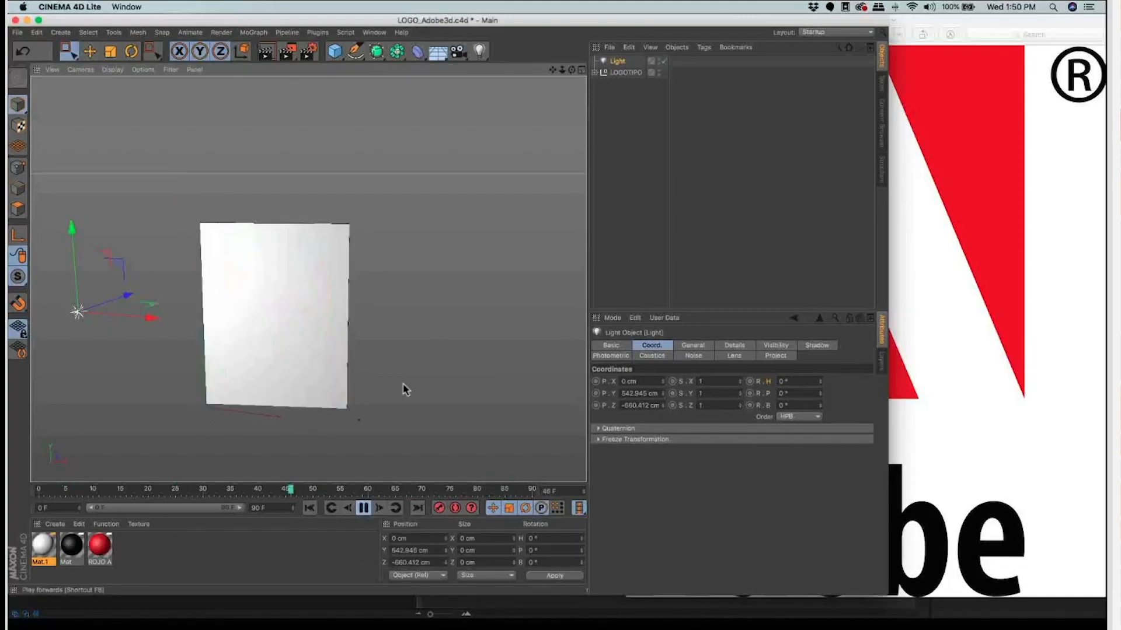
{"action": "key", "text": "F8"}
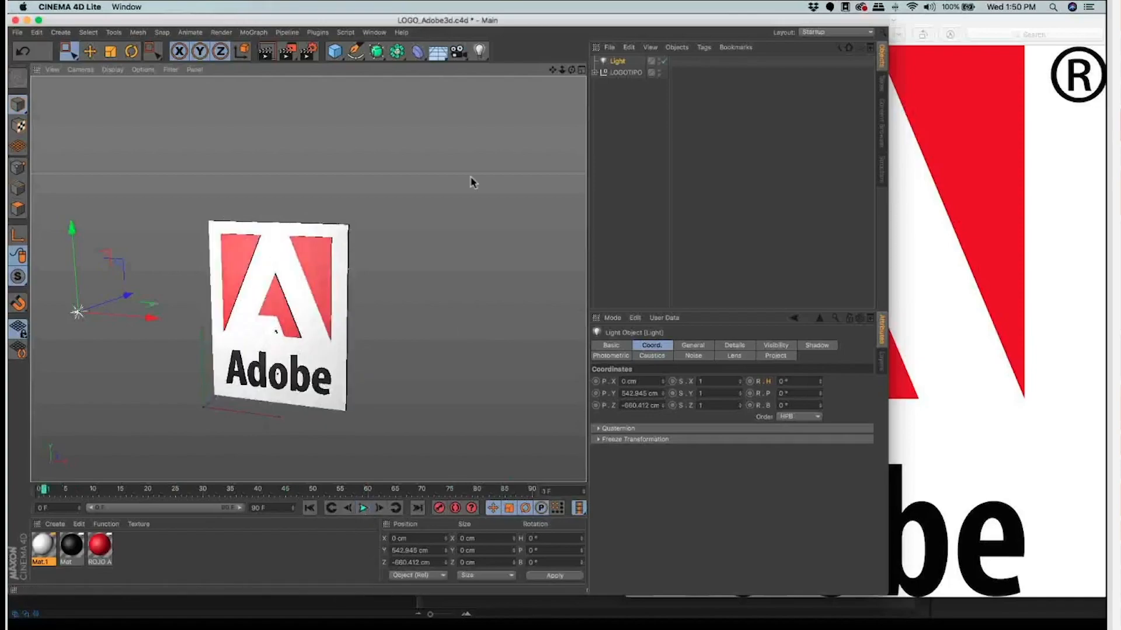
Step: Save the LOGO_Adobe3d.c4d scene and switch back to After Effects
{"action": "key", "text": "super+s"}
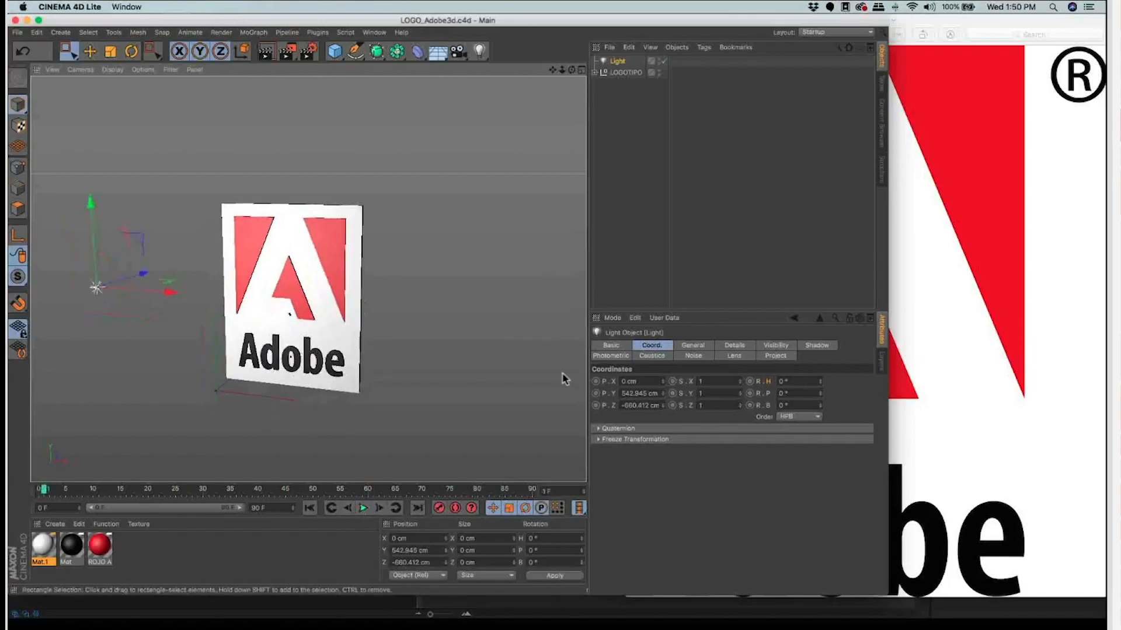
{"action": "key", "text": "super+Tab"}
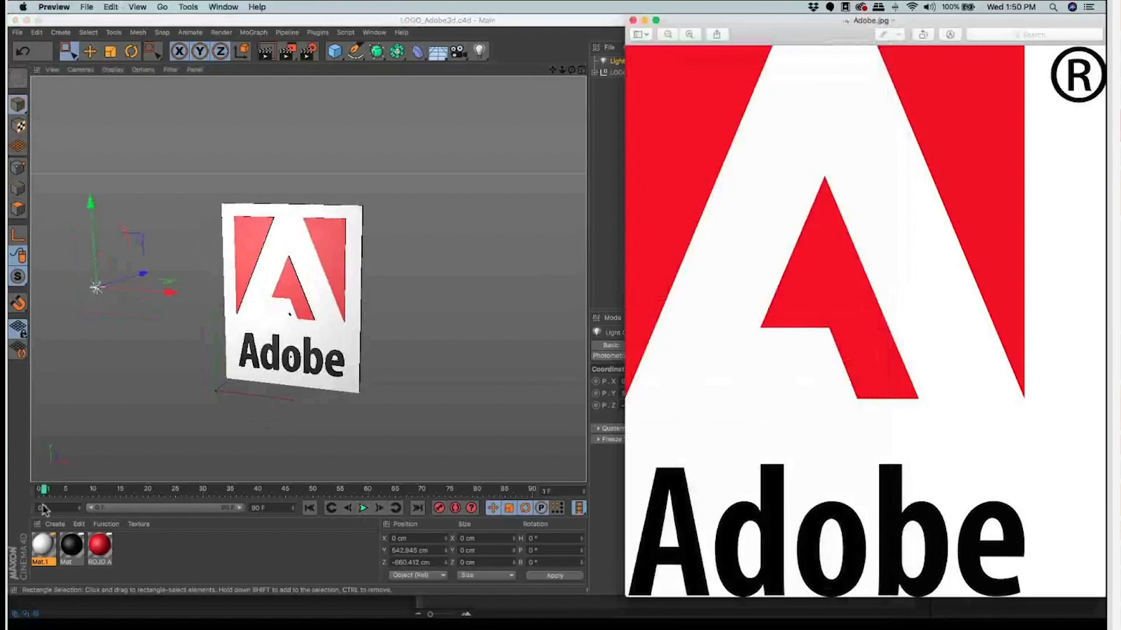
{"action": "key", "text": "super+Tab"}
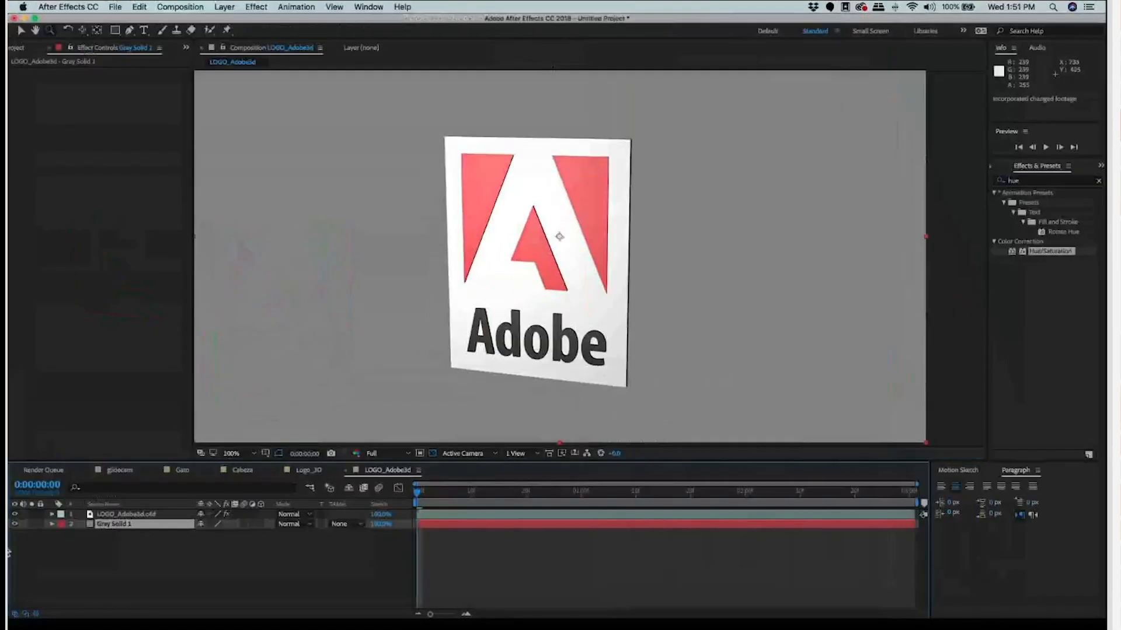
Step: Hide the gray solid and preview the rotating logo at several times, ending at the first frame
{"action": "key", "text": "comma"}
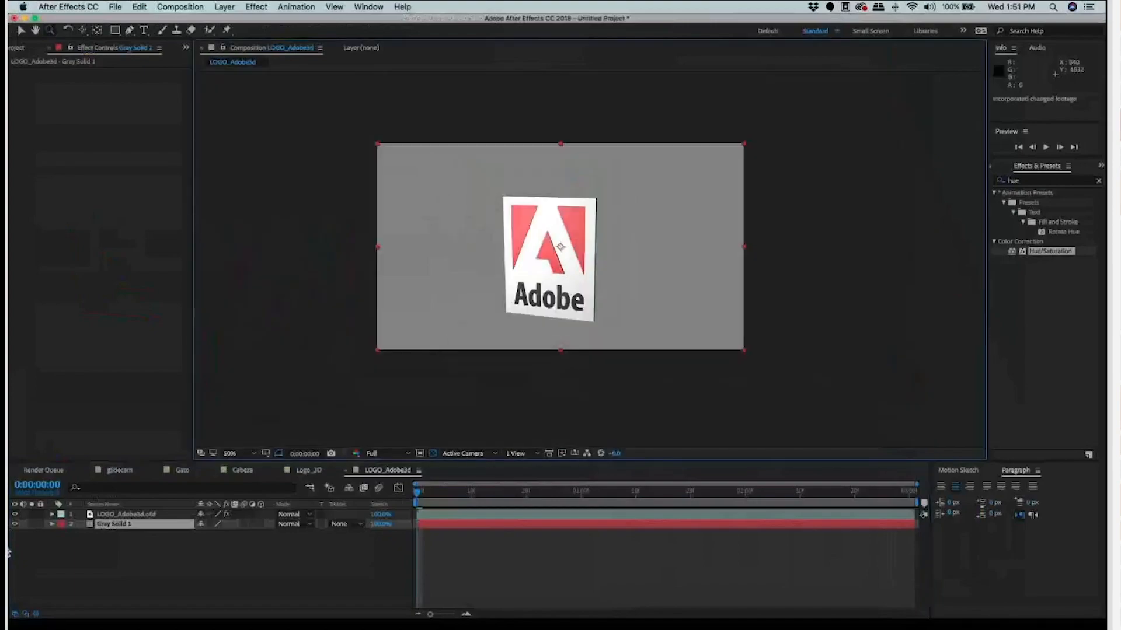
{"action": "left_click", "coordinate": [15, 524]}
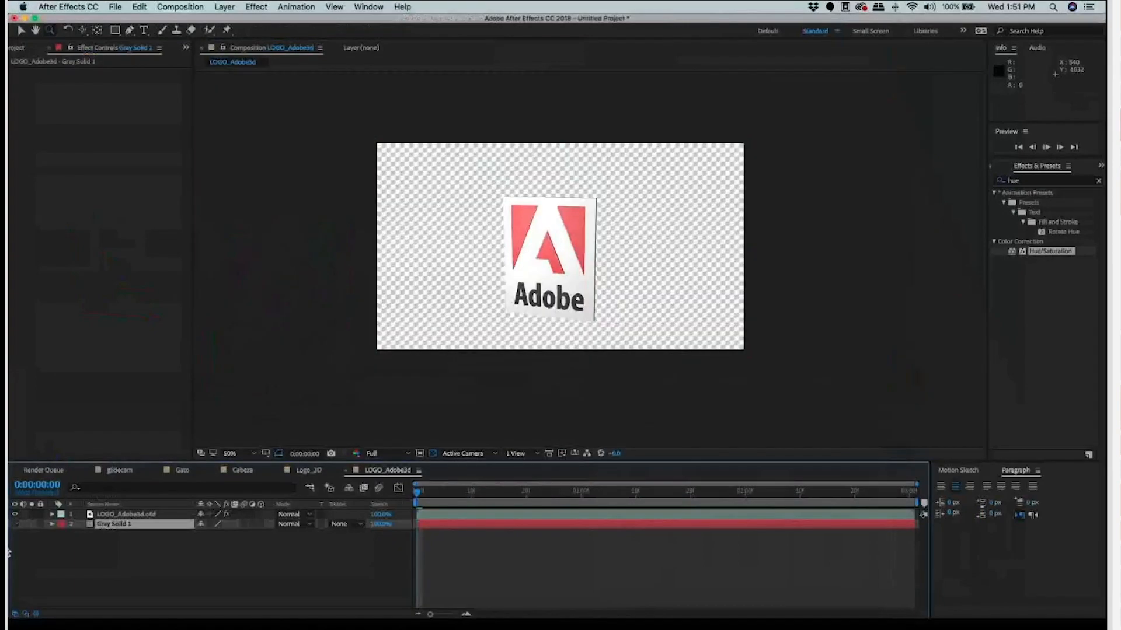
{"action": "key", "text": "space"}
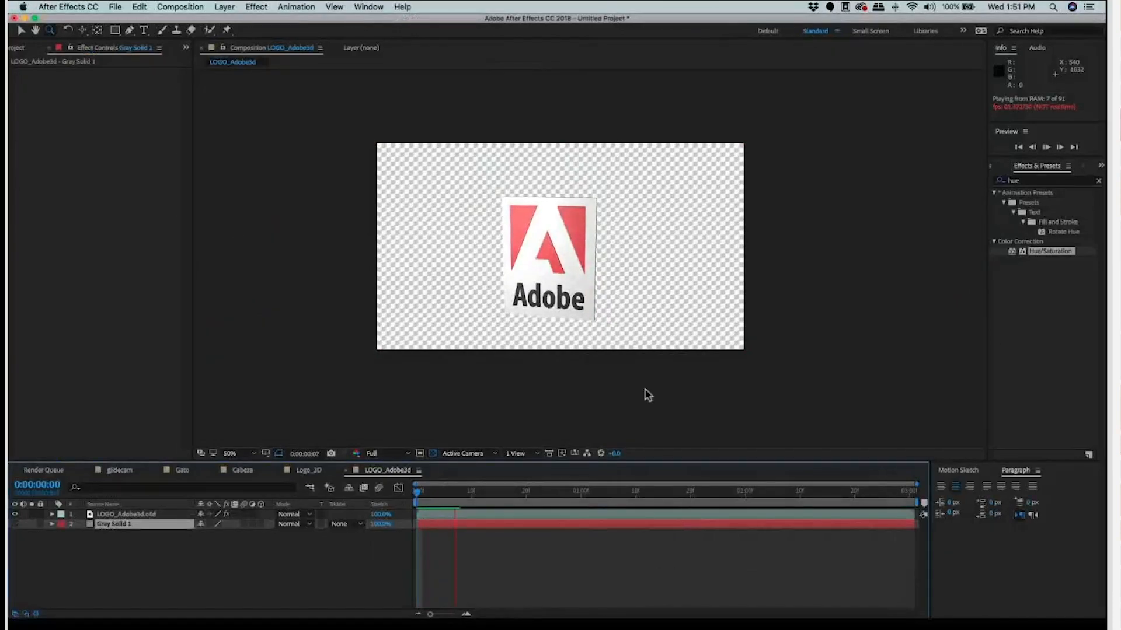
{"action": "left_click", "coordinate": [745, 482]}
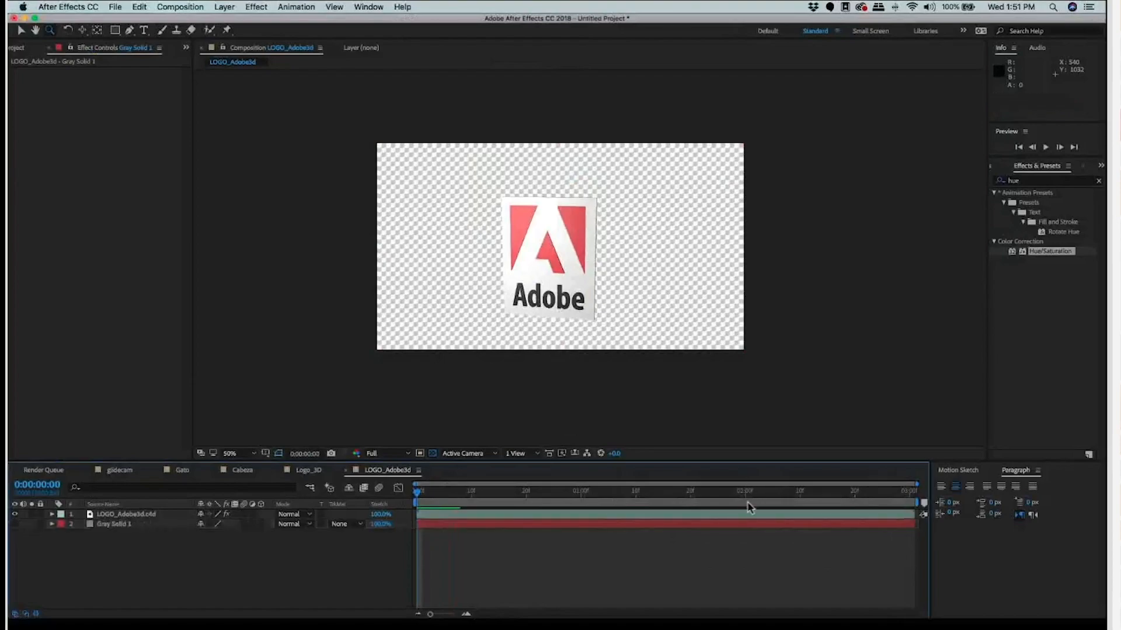
{"action": "left_click_drag", "start_coordinate": [756, 504], "coordinate": [625, 494]}
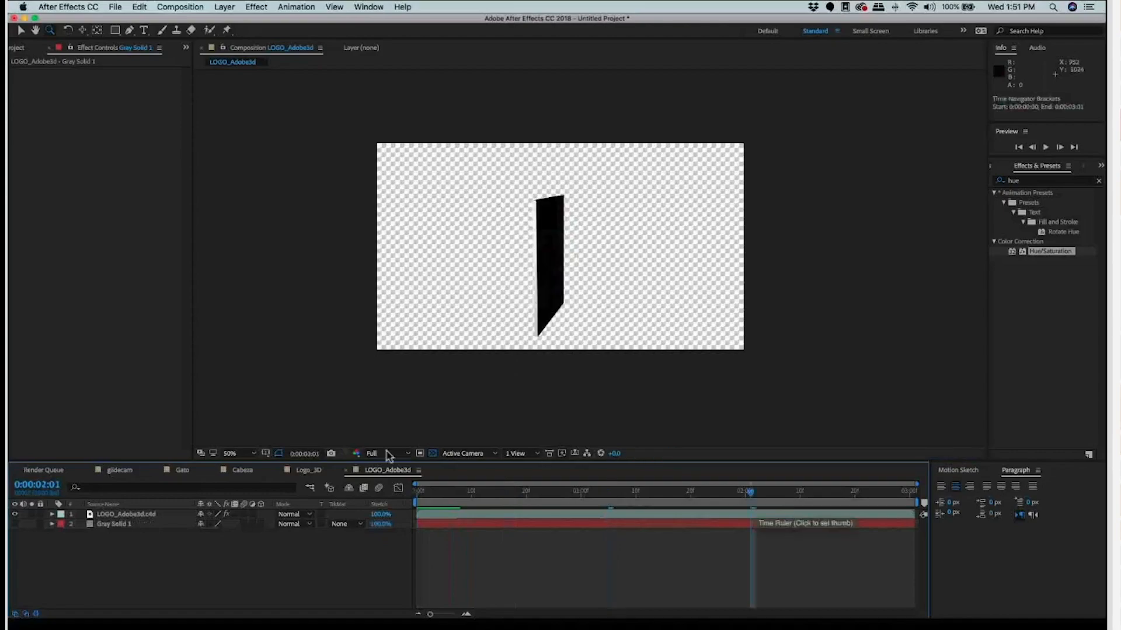
{"action": "key", "text": "Home"}
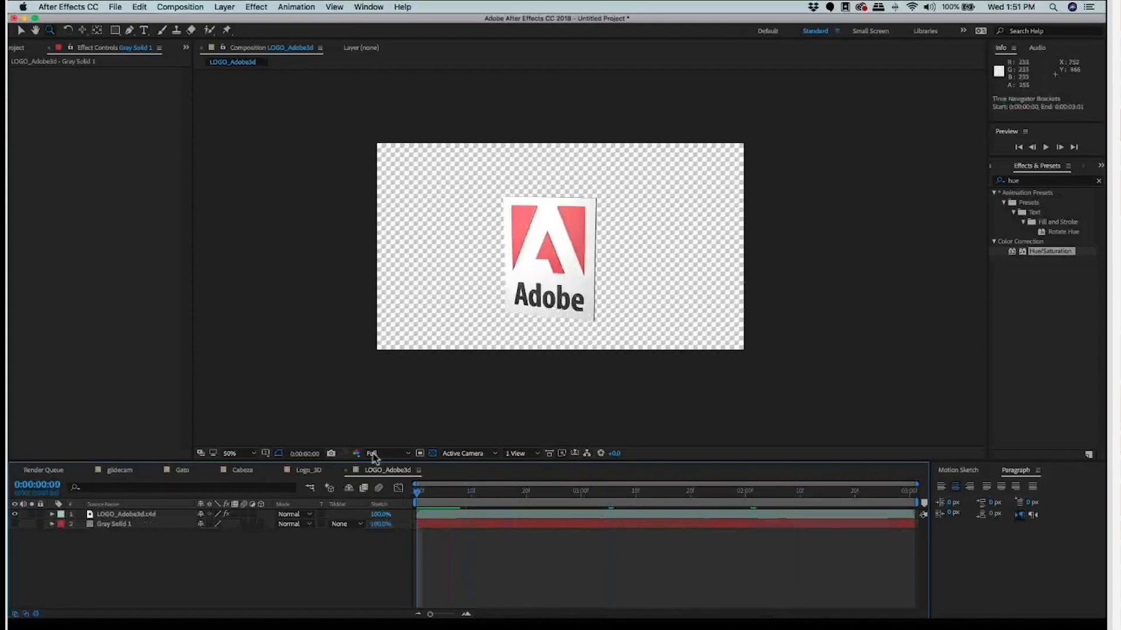
Step: Magnify the composition view to 100%, set its resolution to Quarter and preview the rotating logo
{"action": "key", "text": "period"}
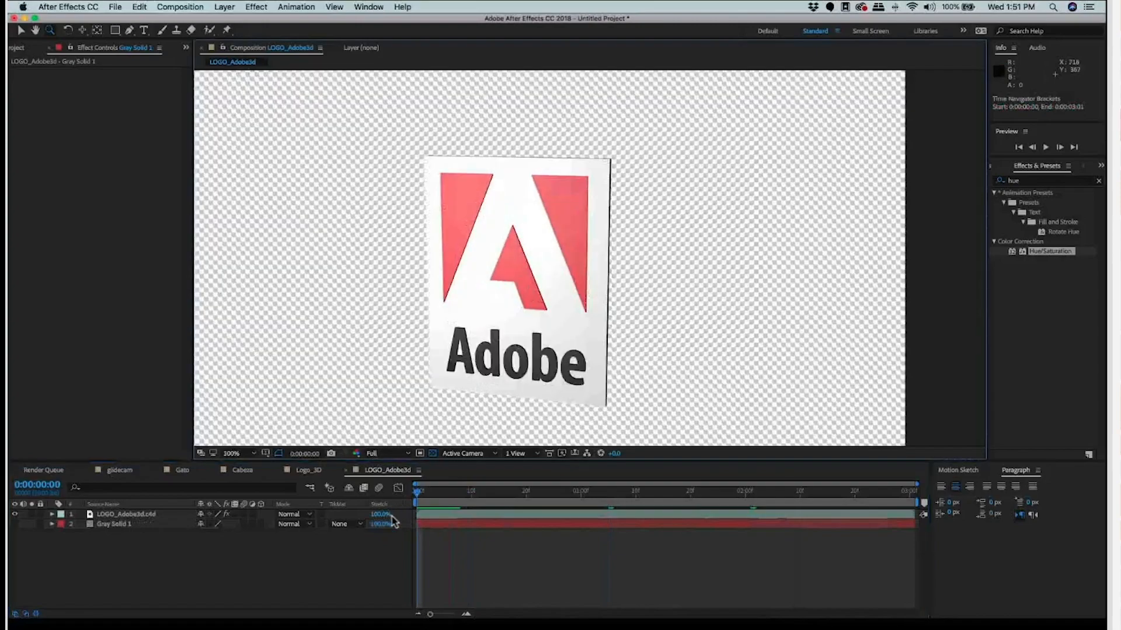
{"action": "left_click", "coordinate": [406, 454]}
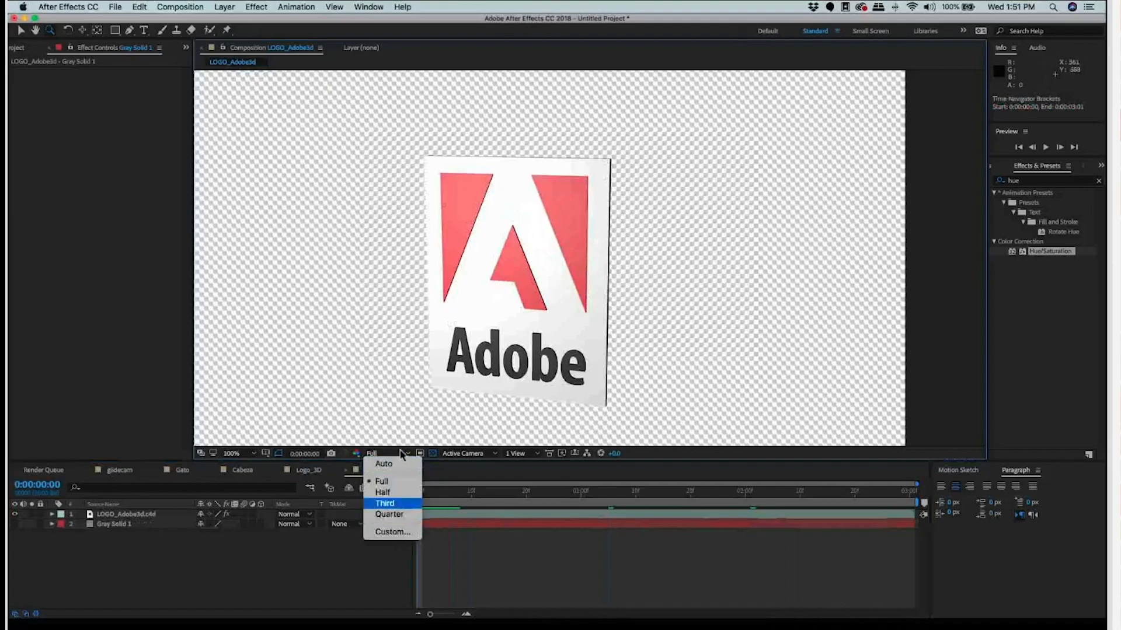
{"action": "left_click", "coordinate": [388, 514]}
{"action": "key", "text": "space"}
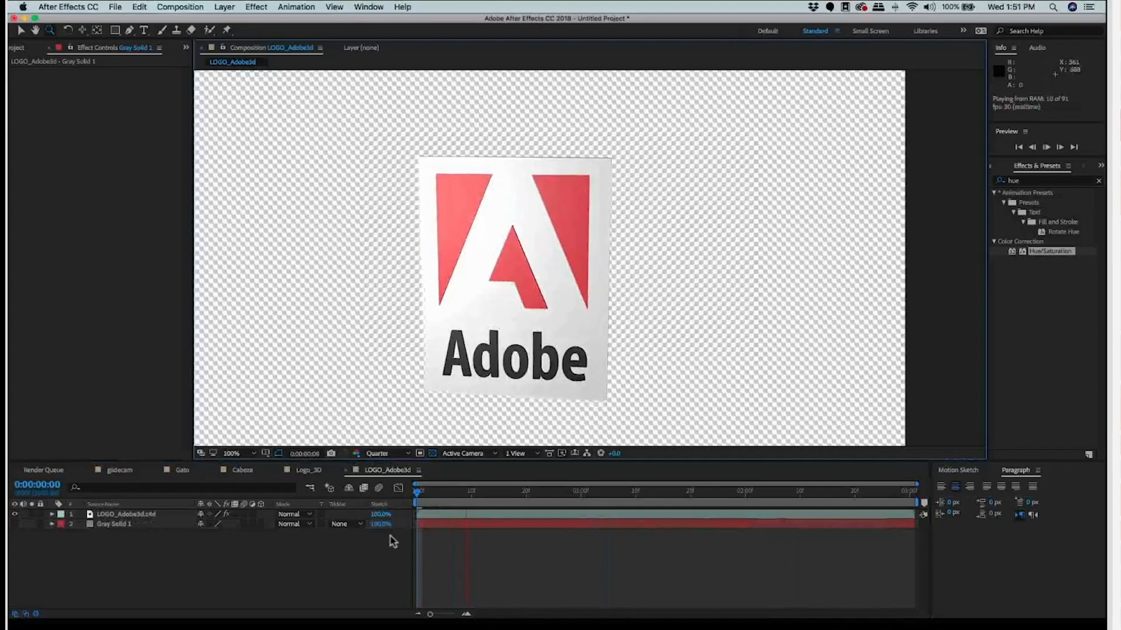
Step: Switch the composition view to a coarser custom resolution and preview the rotating logo several times
{"action": "left_click", "coordinate": [380, 454]}
{"action": "left_click", "coordinate": [388, 529]}
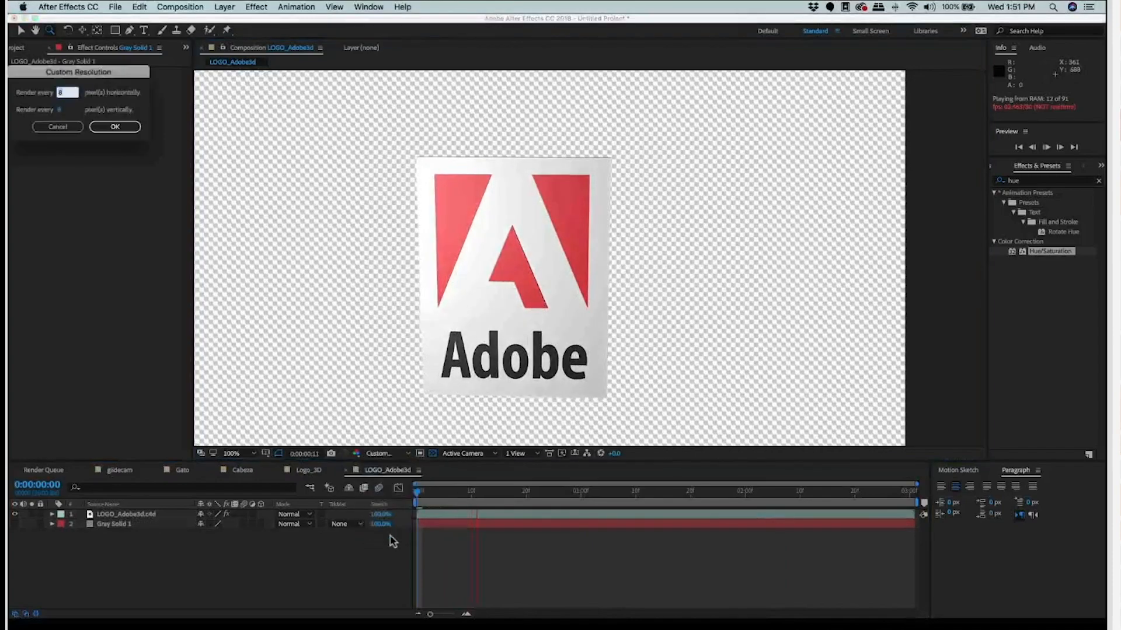
{"action": "key", "text": "Escape"}
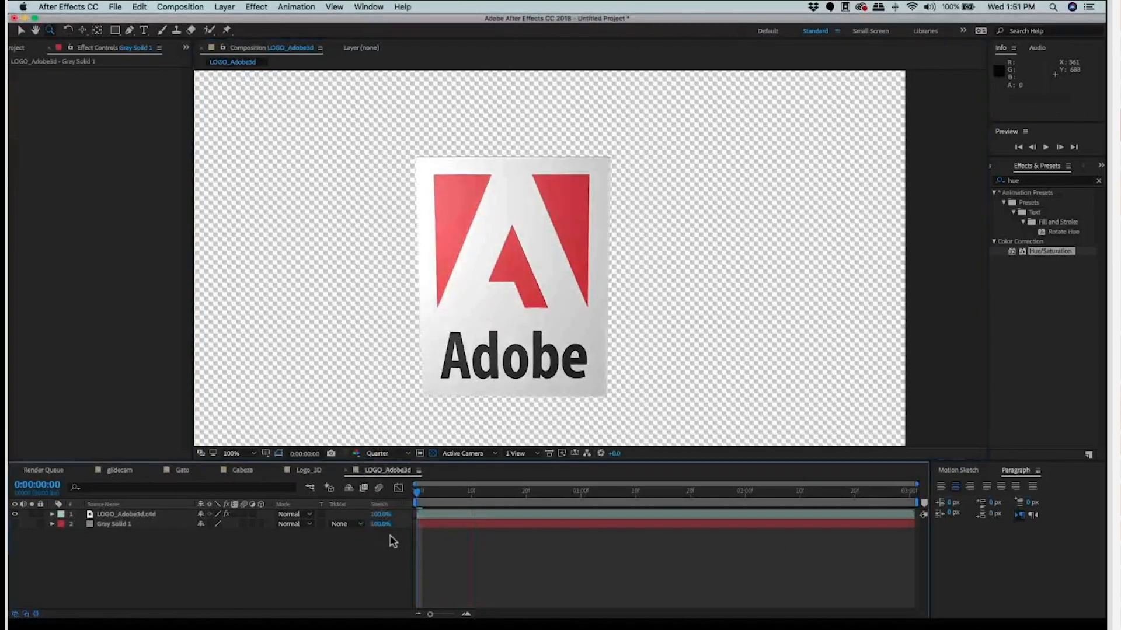
{"action": "key", "text": "space"}
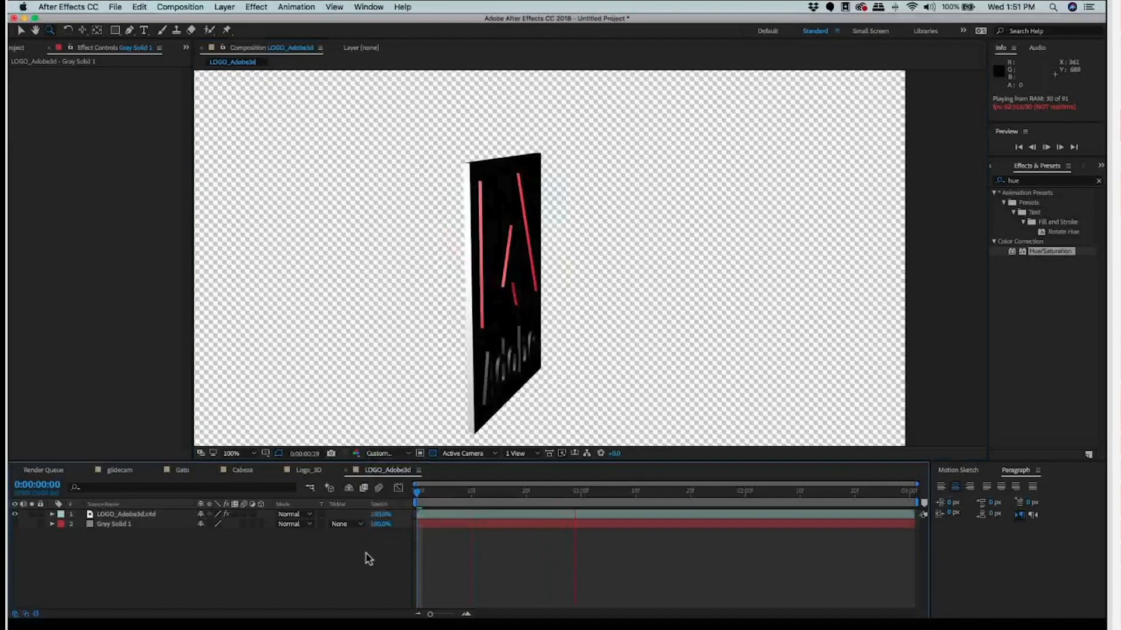
{"action": "key", "text": "space"}
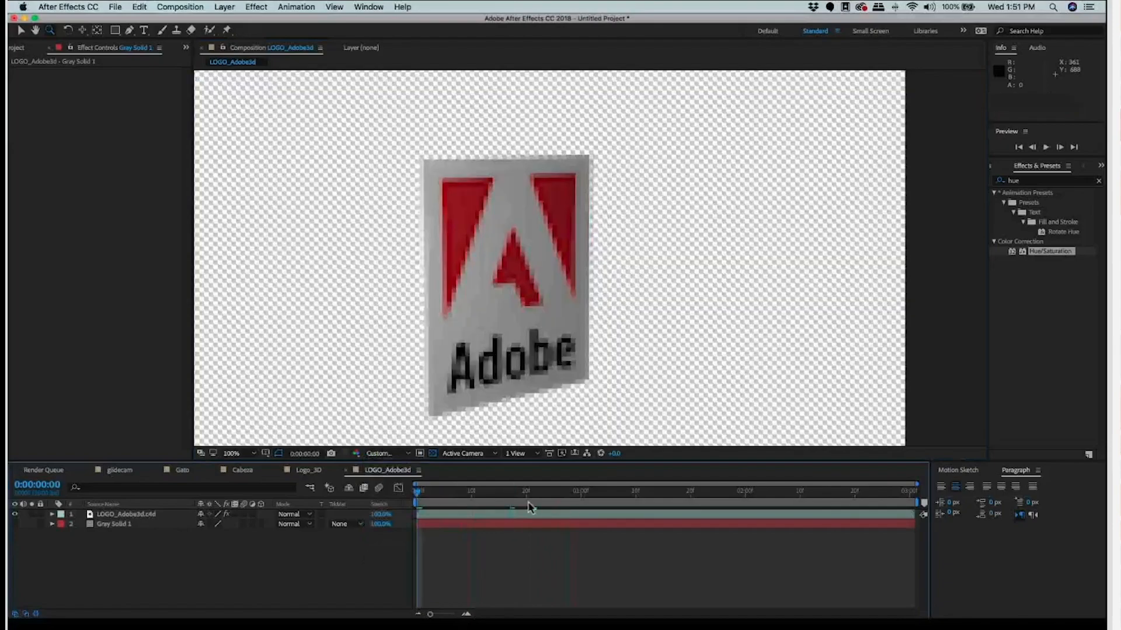
{"action": "key", "text": "space"}
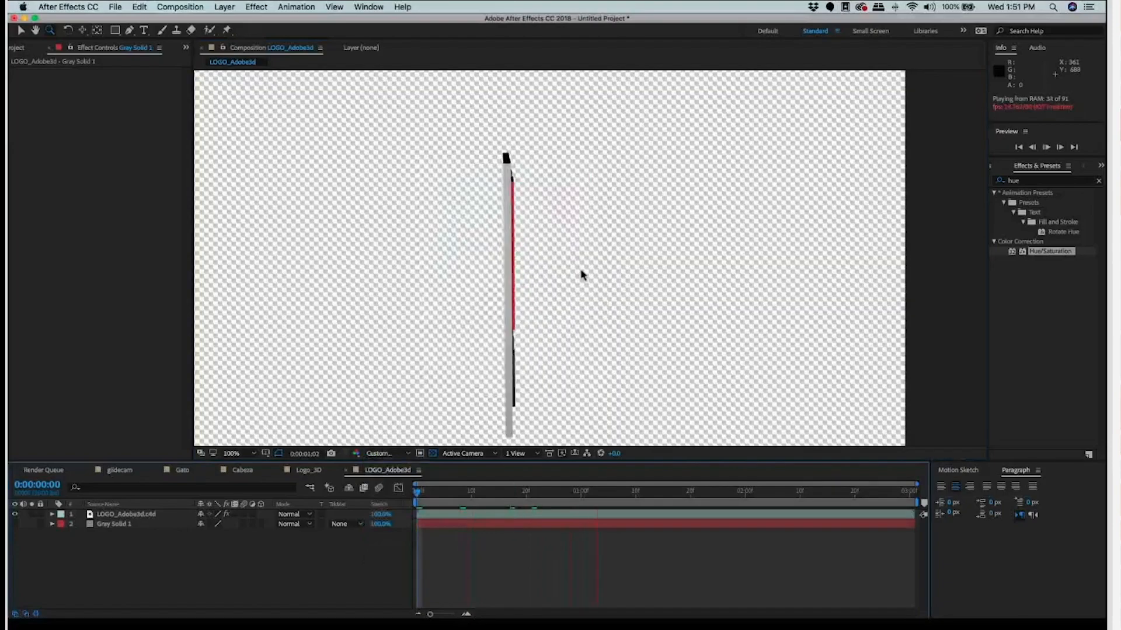
{"action": "key", "text": "space"}
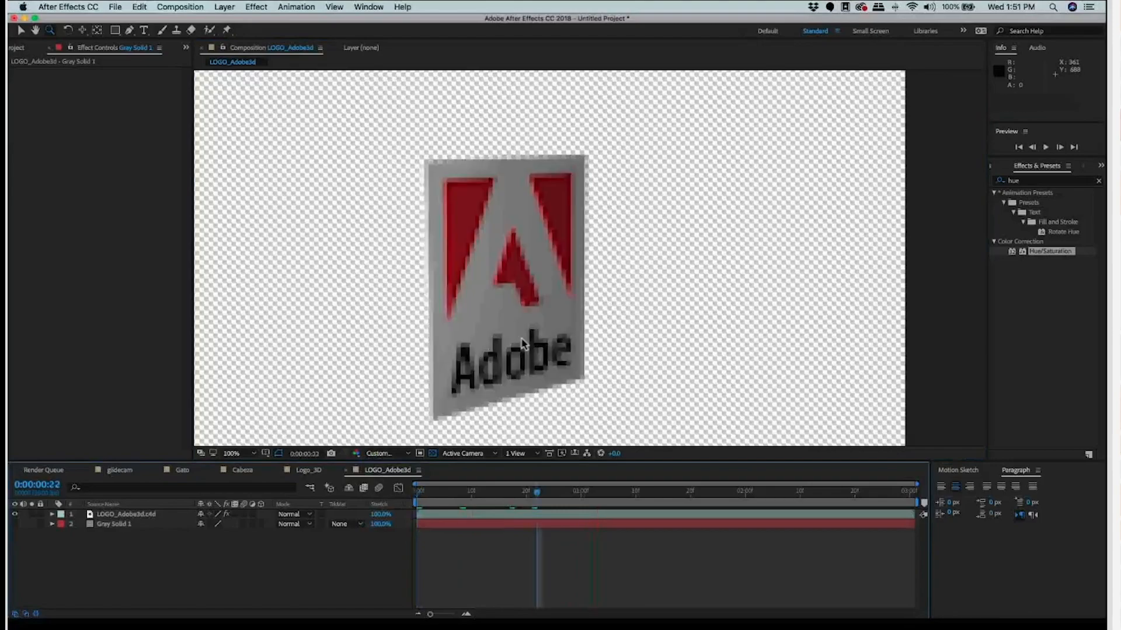
Step: Inspect the coarse logo render around 0:00:00:28 and step back through the preceding frames
{"action": "left_click", "coordinate": [571, 495]}
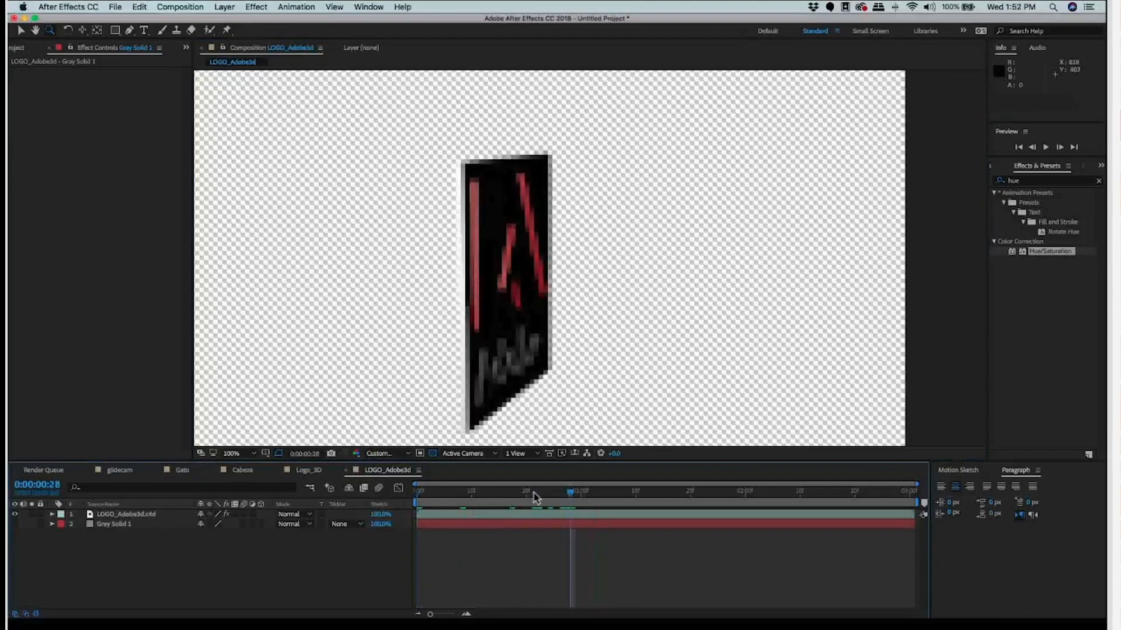
{"action": "key", "text": "super+Tab"}
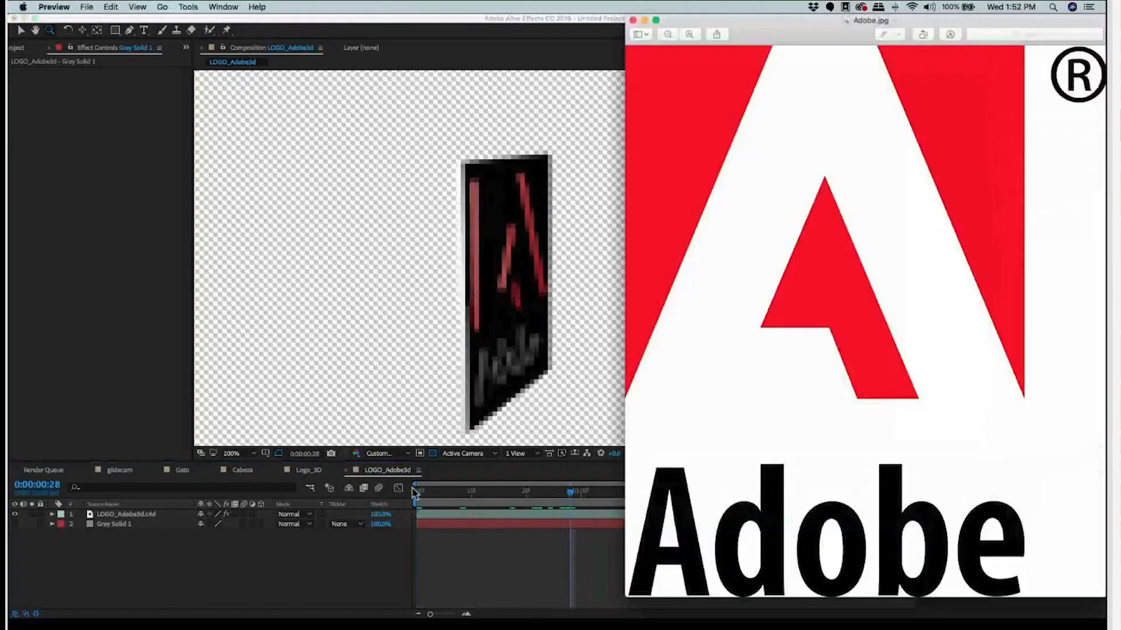
{"action": "left_click", "coordinate": [585, 271]}
{"action": "key", "text": "Page_Up"}
{"action": "key", "text": "Page_Up"}
{"action": "key", "text": "Page_Up"}
{"action": "key", "text": "Page_Up"}
{"action": "key", "text": "Page_Up"}
{"action": "key", "text": "Page_Up"}
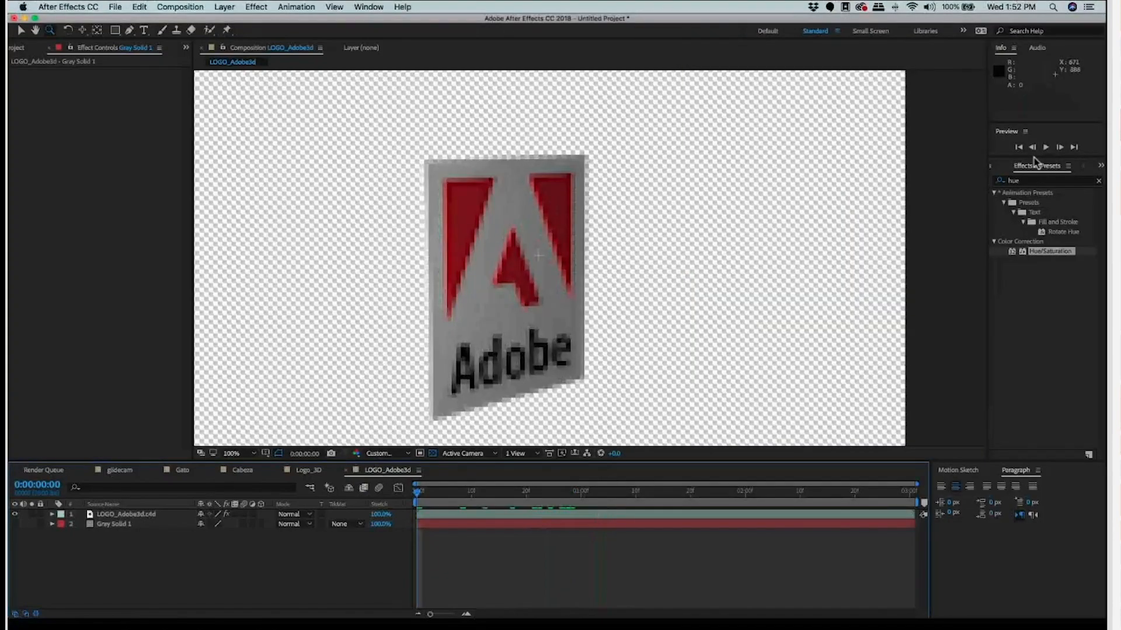
Step: Return to the first frame, zoom the composition out to 50% and restore its resolution to Full
{"action": "key", "text": "Home"}
{"action": "key", "text": "comma"}
{"action": "left_click", "coordinate": [385, 453]}
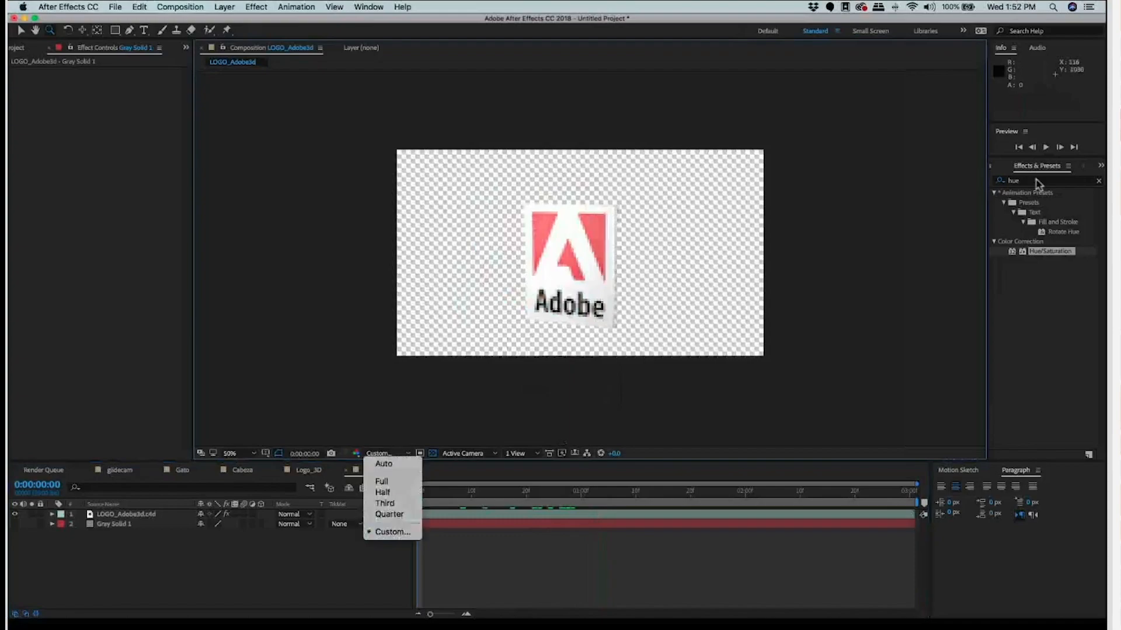
{"action": "left_click", "coordinate": [380, 483]}
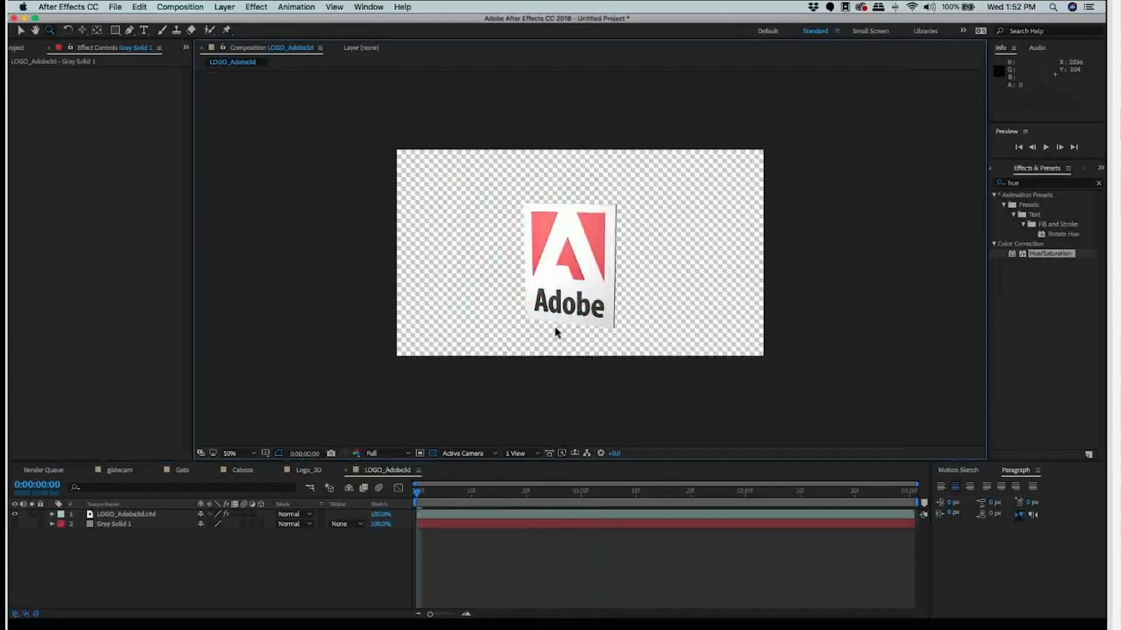
Step: Reveal the Preview settings, set the Spacebar preview resolution to Quarter and play the rotating logo
{"action": "left_click_drag", "start_coordinate": [1001, 157], "coordinate": [1000, 315]}
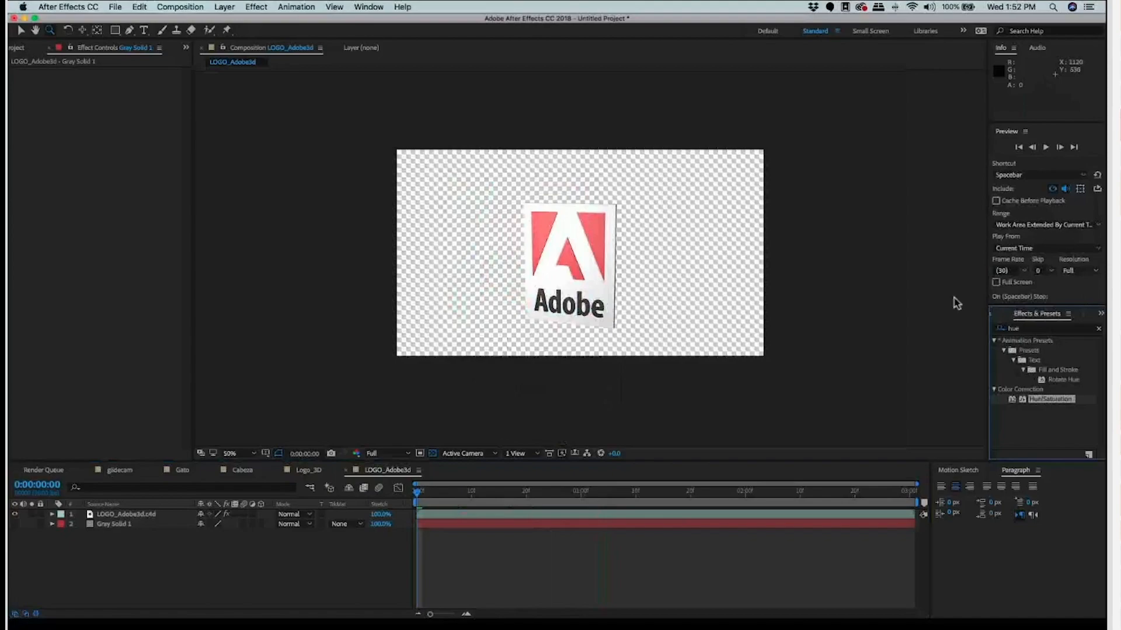
{"action": "left_click", "coordinate": [1080, 271]}
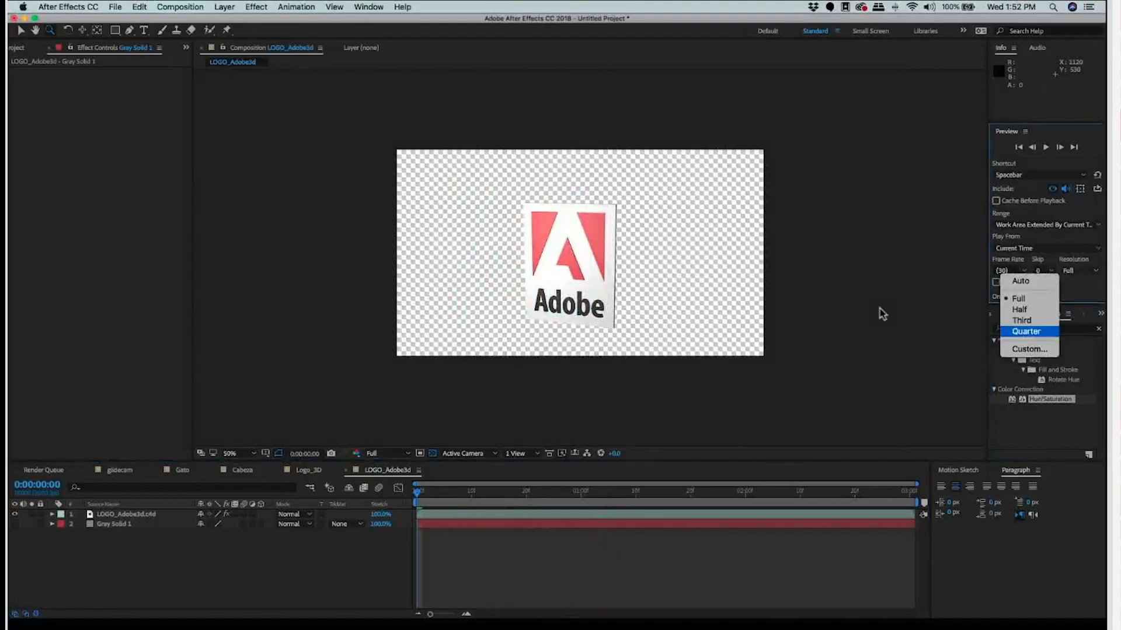
{"action": "left_click", "coordinate": [1026, 332]}
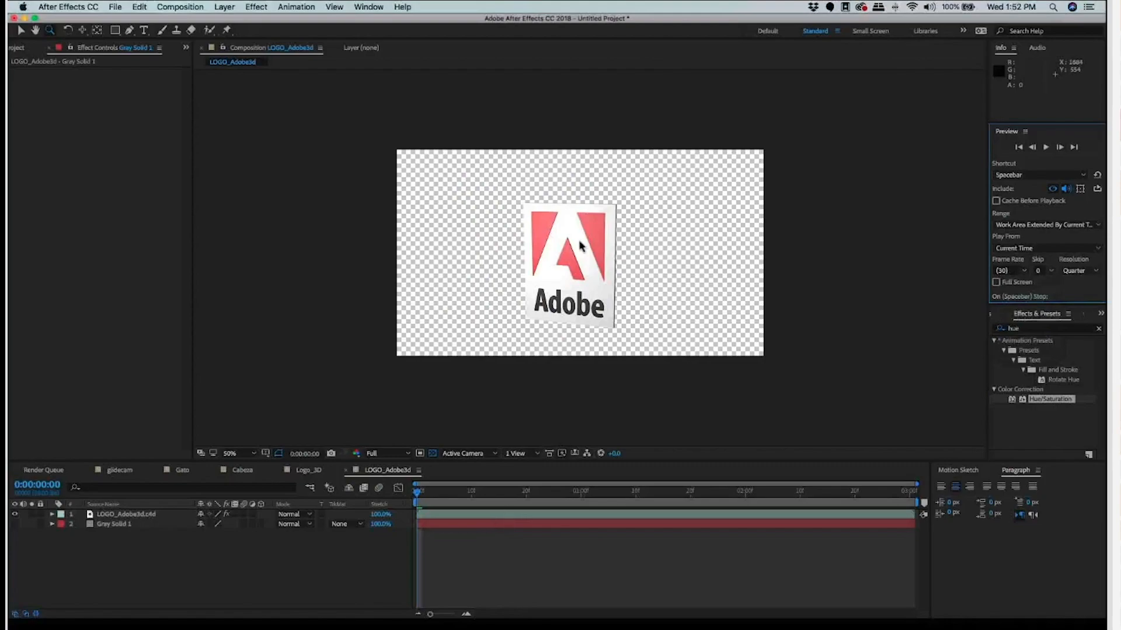
{"action": "key", "text": "space"}
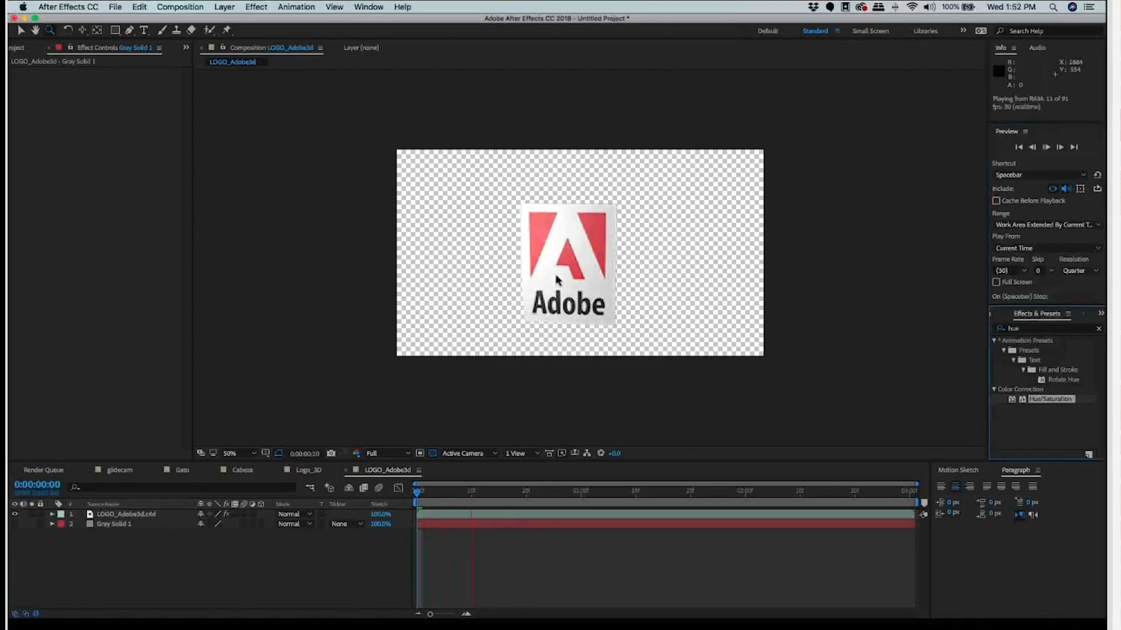
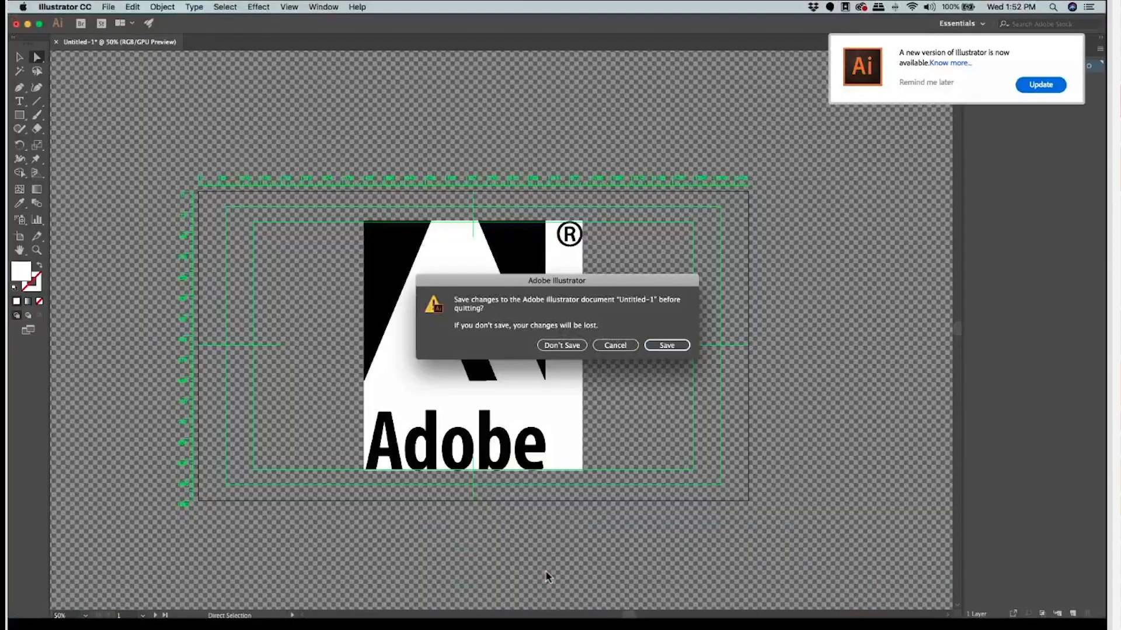
Step: Quit Illustrator without saving Untitled-1 and show the logo at 0:00:01:12 in After Effects
{"action": "key", "text": "d"}
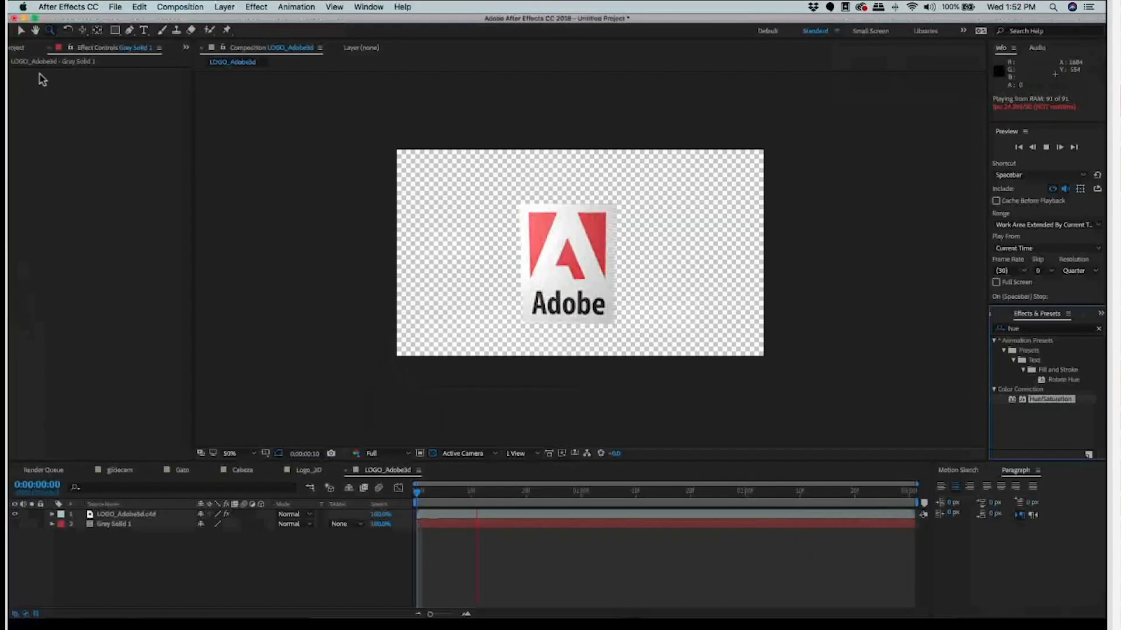
{"action": "left_click", "coordinate": [647, 493]}
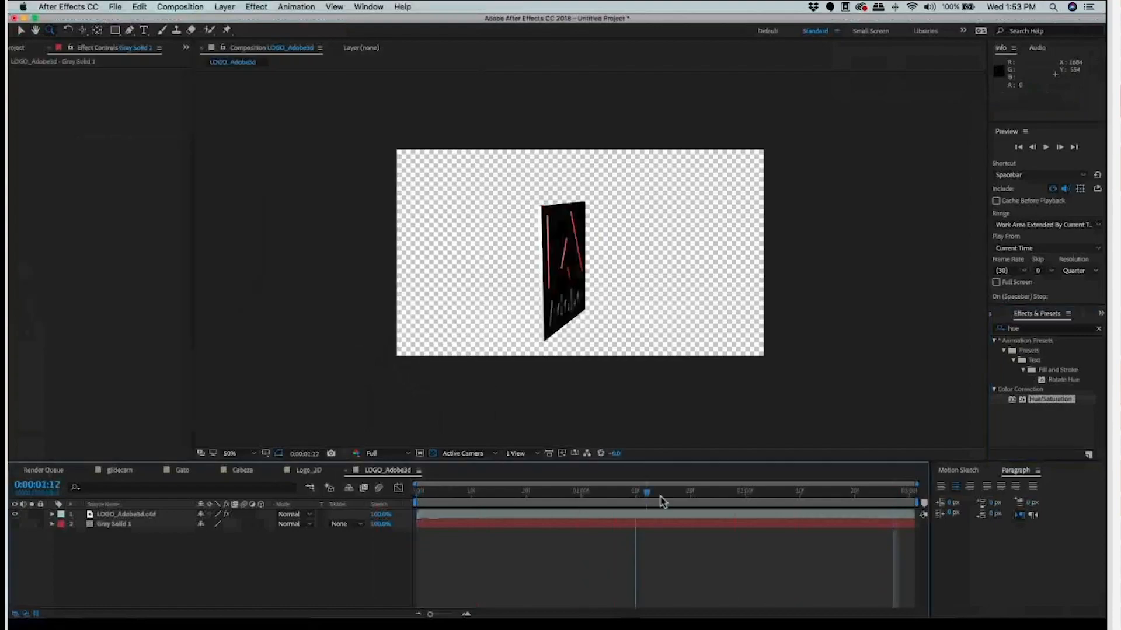
Step: Step back through the logo animation from 0:00:01:12 to 0:00:00:08 to examine how the rotation renders
{"action": "key", "text": "super+z"}
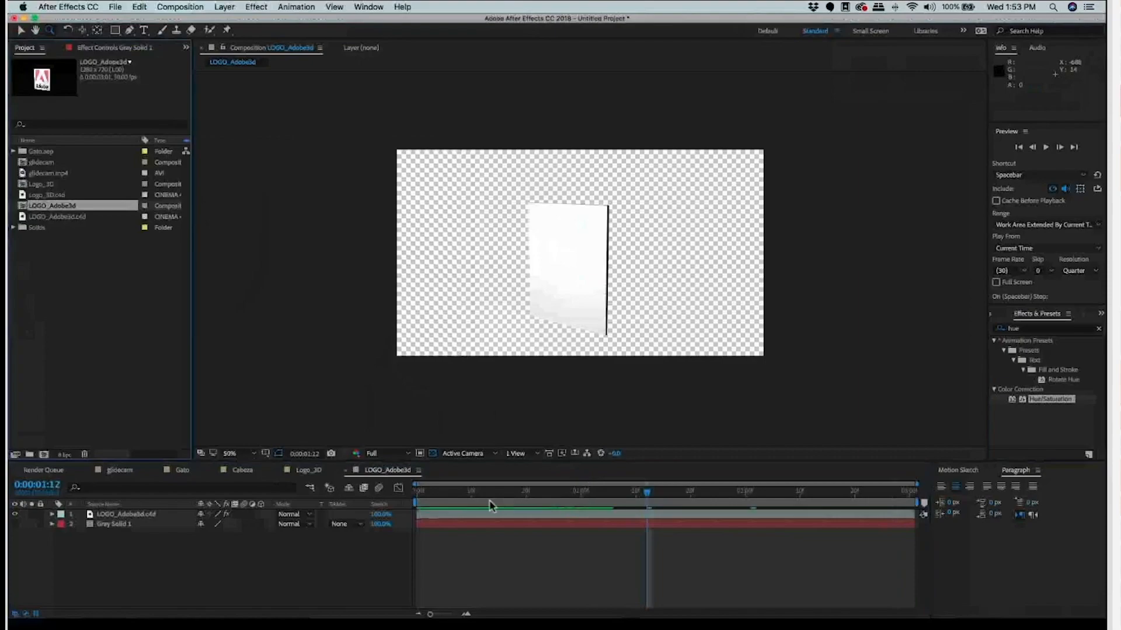
{"action": "key", "text": "Page_Up"}
{"action": "key", "text": "Page_Up"}
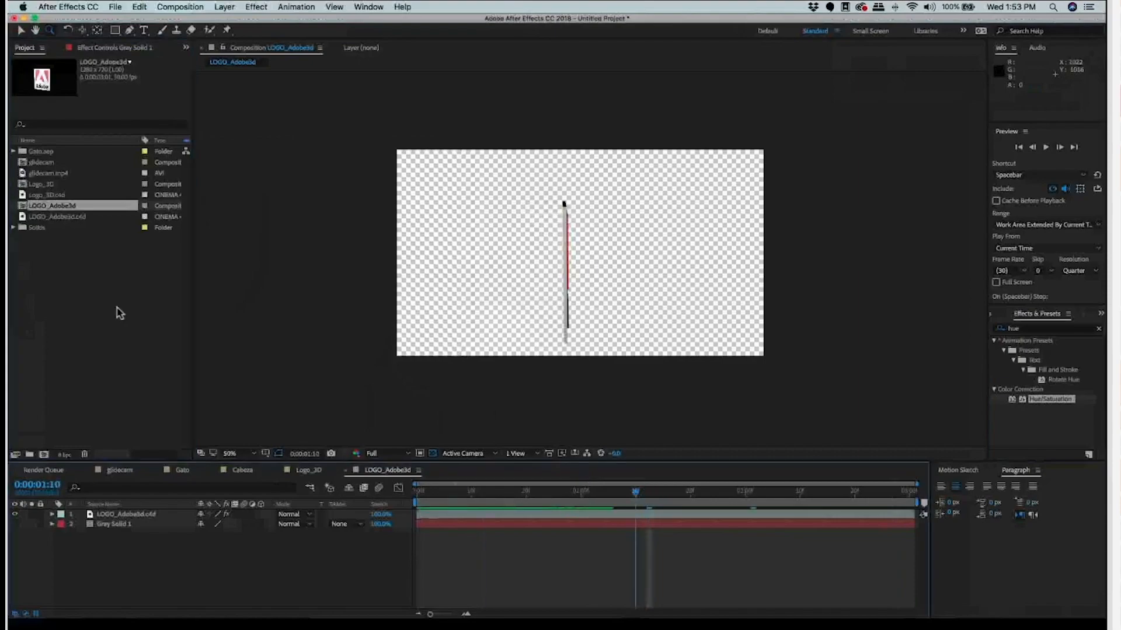
{"action": "key", "text": "shift+Page_Up"}
{"action": "key", "text": "shift+Page_Up"}
{"action": "key", "text": "shift+Page_Up"}
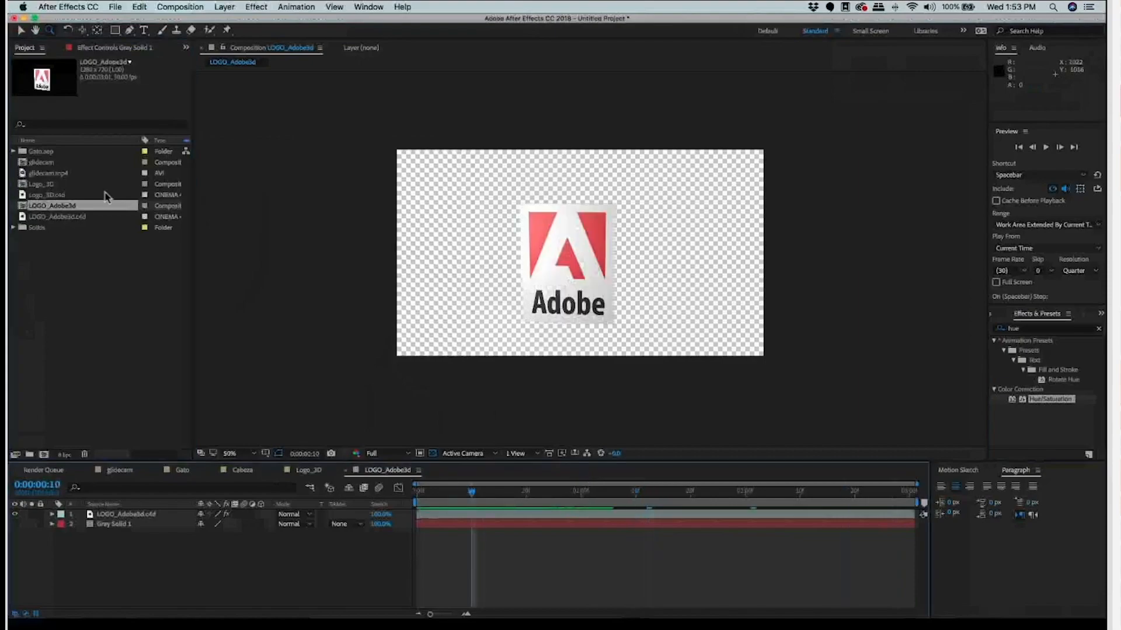
{"action": "key", "text": "Page_Down"}
{"action": "key", "text": "Page_Down"}
{"action": "key", "text": "Page_Up"}
{"action": "key", "text": "Page_Up"}
{"action": "key", "text": "Page_Up"}
{"action": "key", "text": "Page_Up"}
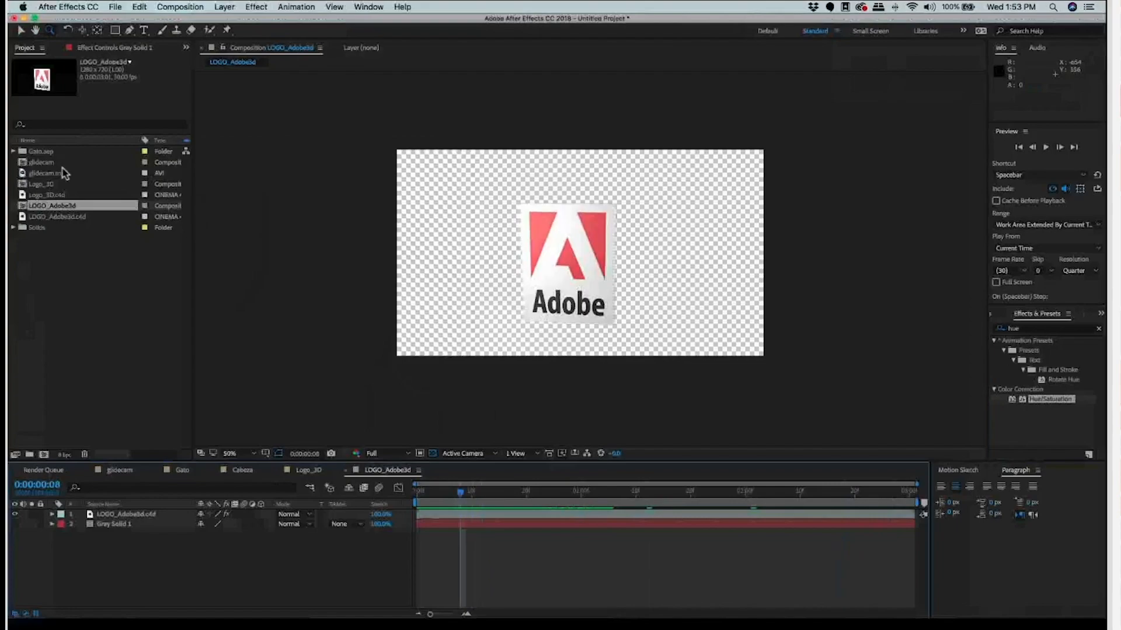
Step: Open the glidecam composition and extend its work area to the end of the composition at 0:00:09:09
{"action": "left_click", "coordinate": [63, 169]}
{"action": "key", "text": "v"}
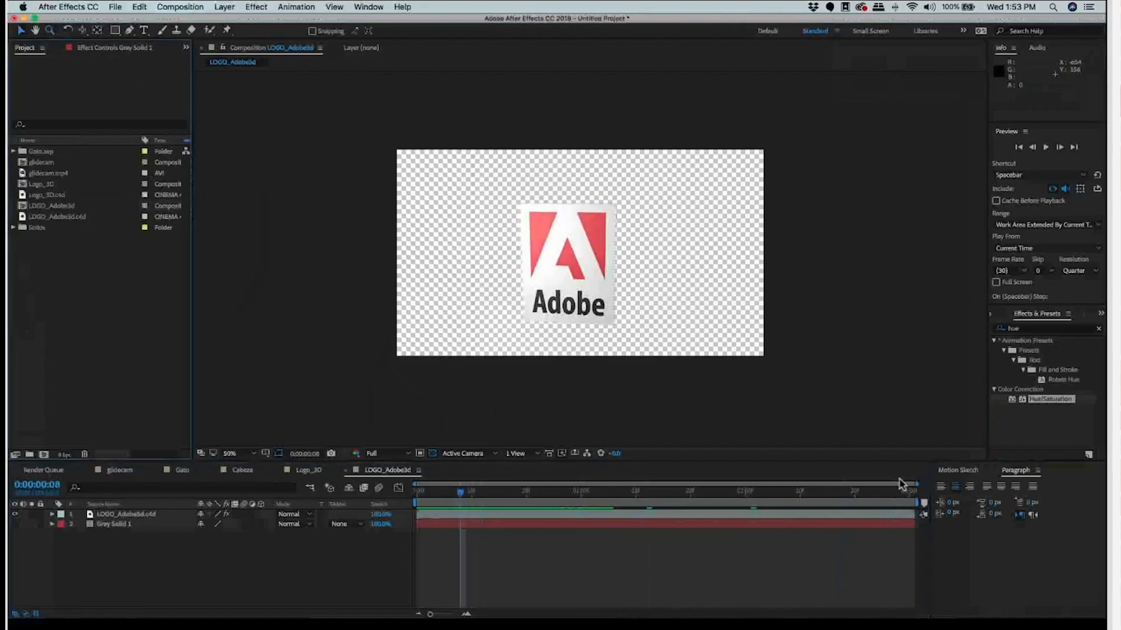
{"action": "double_click", "coordinate": [42, 163]}
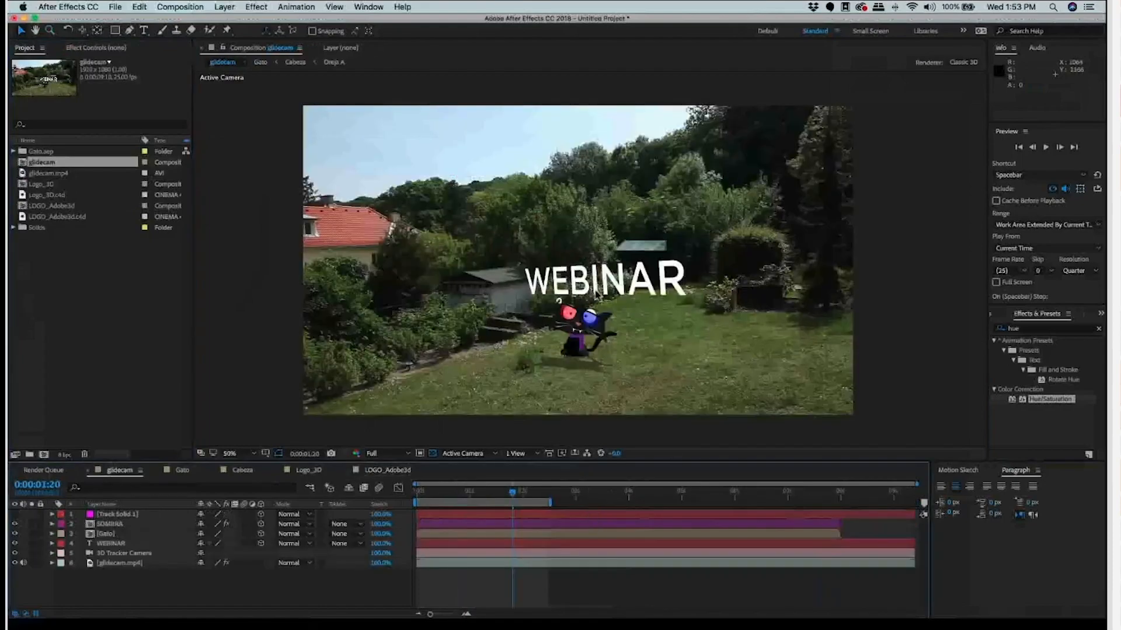
{"action": "left_click_drag", "start_coordinate": [549, 503], "coordinate": [917, 502]}
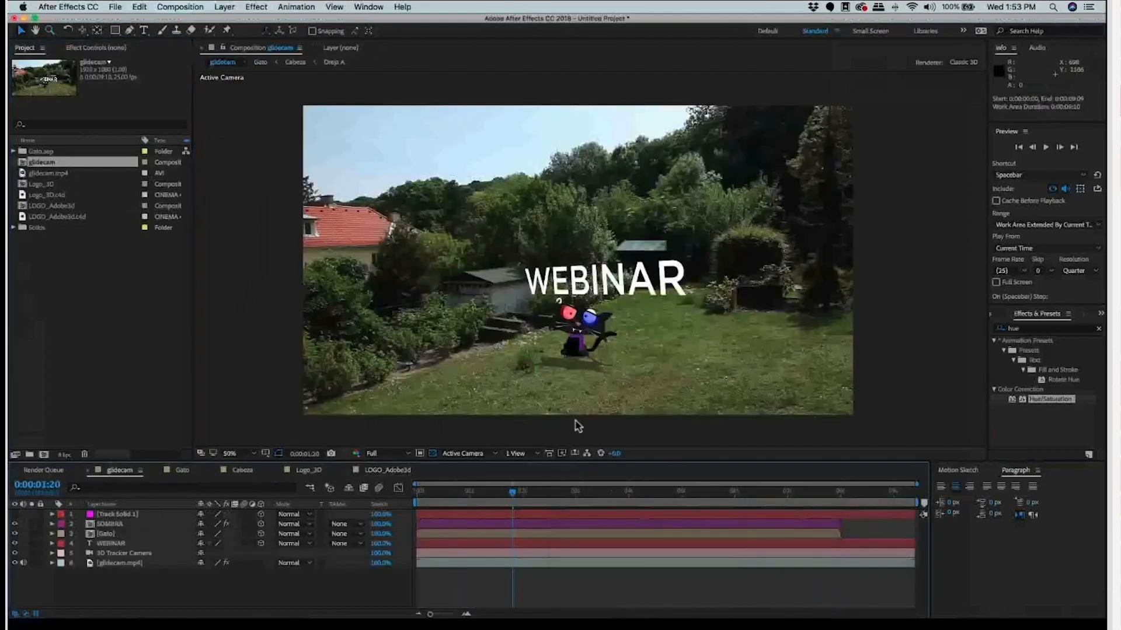
Step: Review the glidecam composition at 0:00:03:06 and 0:00:04:22, and return to its first frame
{"action": "left_click_drag", "start_coordinate": [520, 495], "coordinate": [588, 493]}
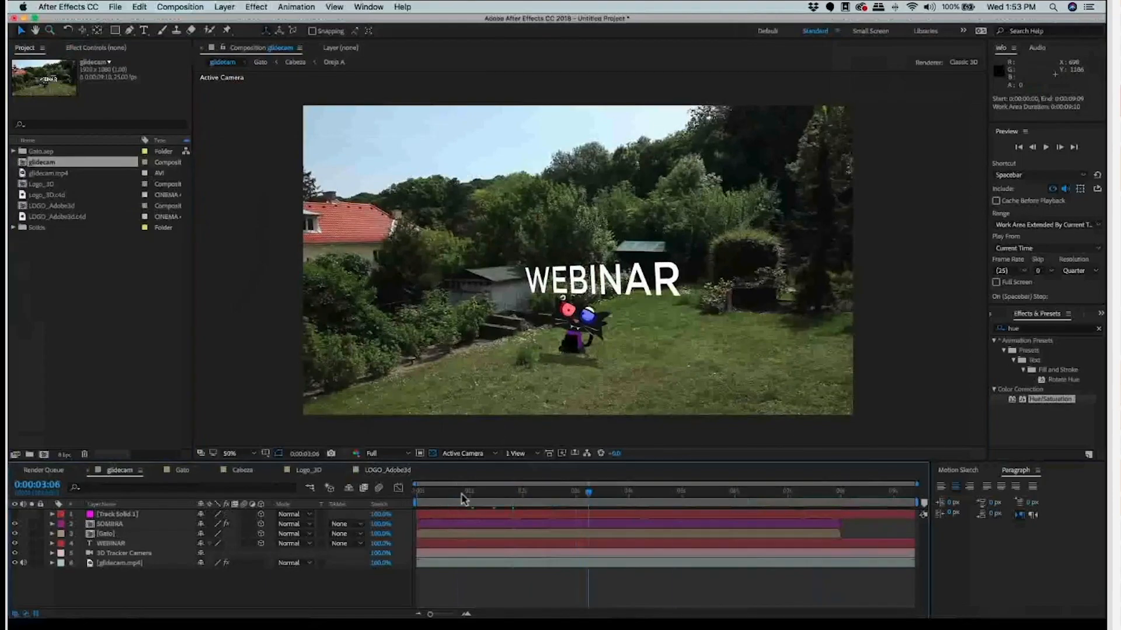
{"action": "key", "text": "space"}
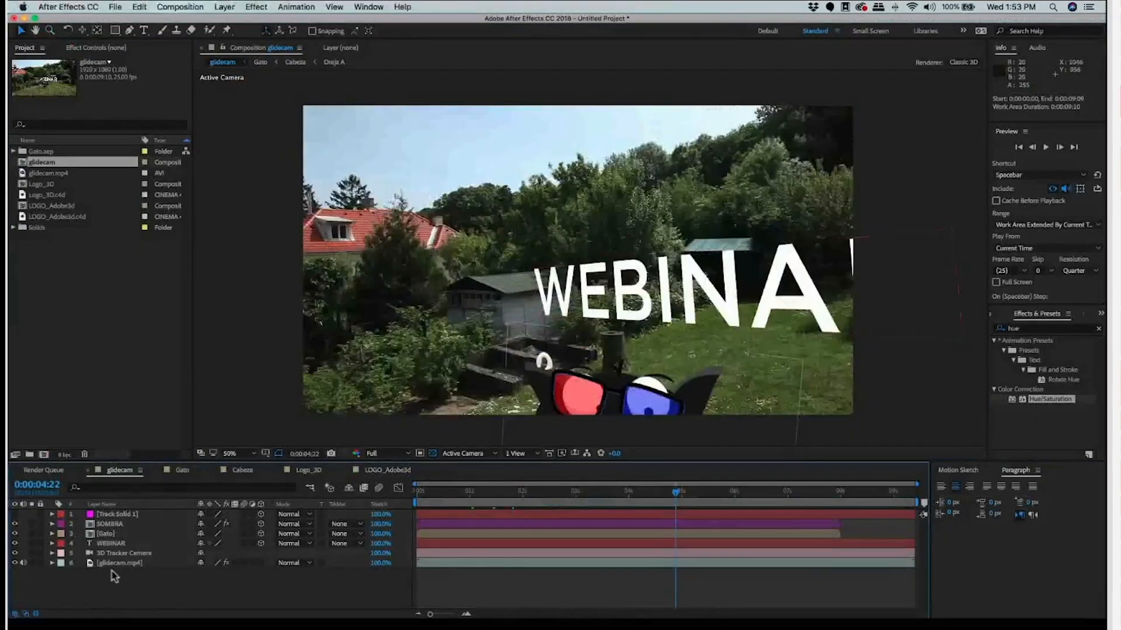
{"action": "key", "text": "Home"}
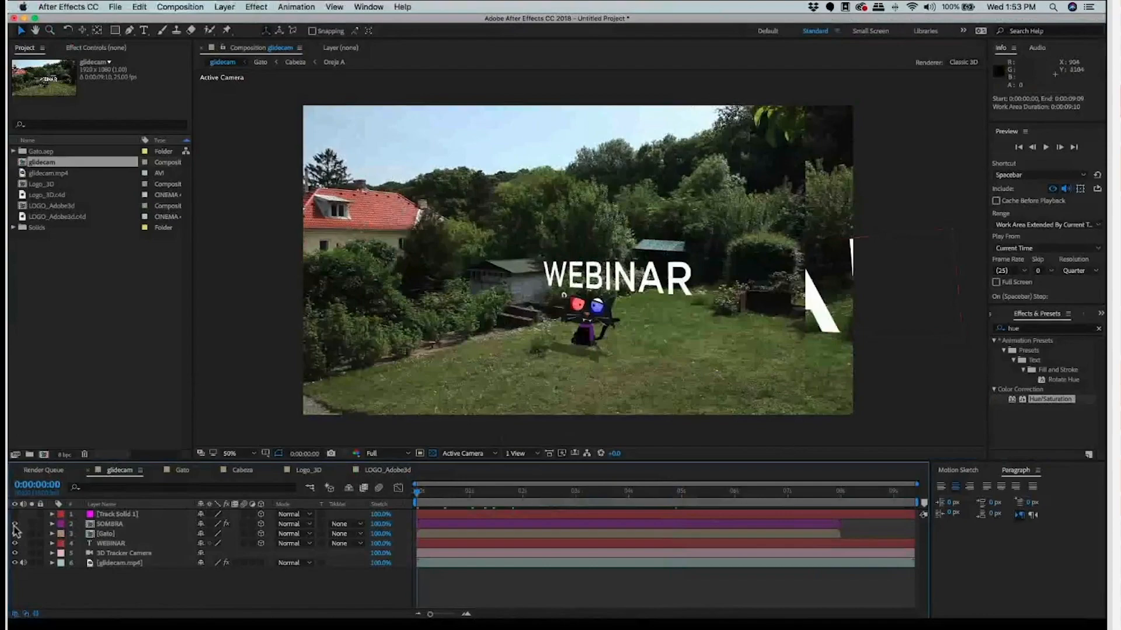
Step: Duplicate the glidecam composition, rename the copy glidecam 3D, open it and select its SOMBRA layer
{"action": "left_click", "coordinate": [111, 514]}
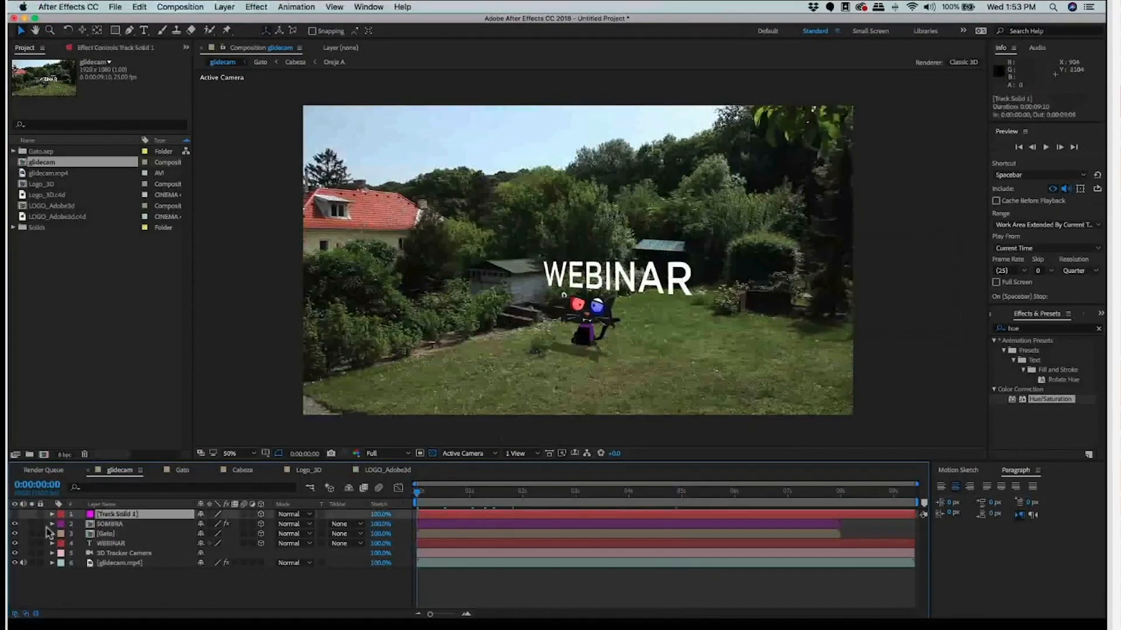
{"action": "key", "text": "super+Down"}
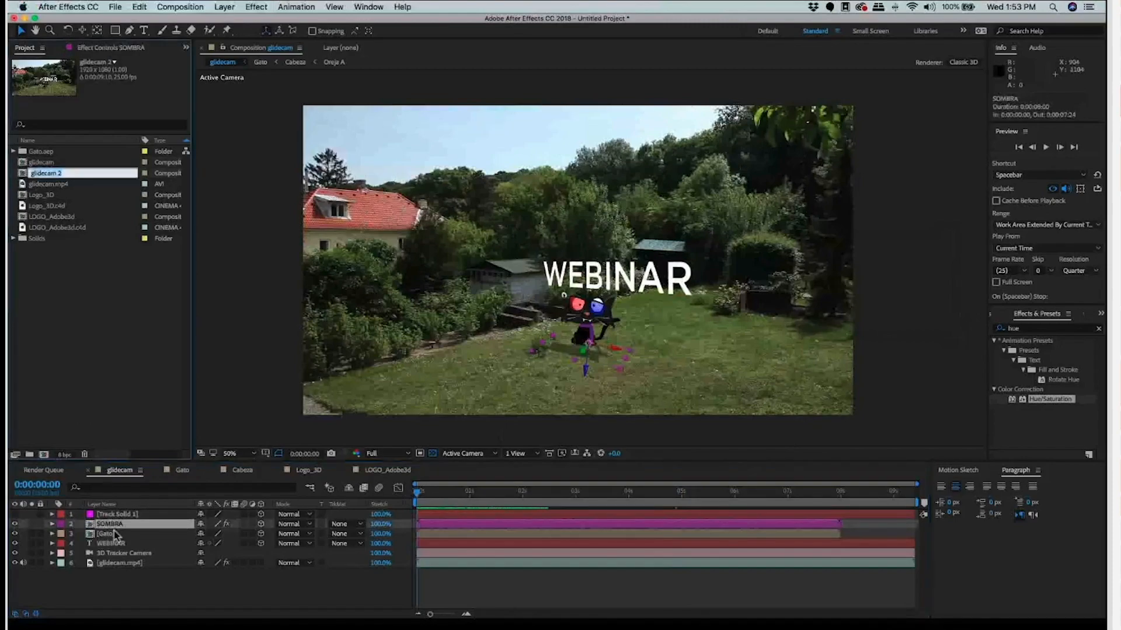
{"action": "type", "text": "D"}
{"action": "key", "text": "Return"}
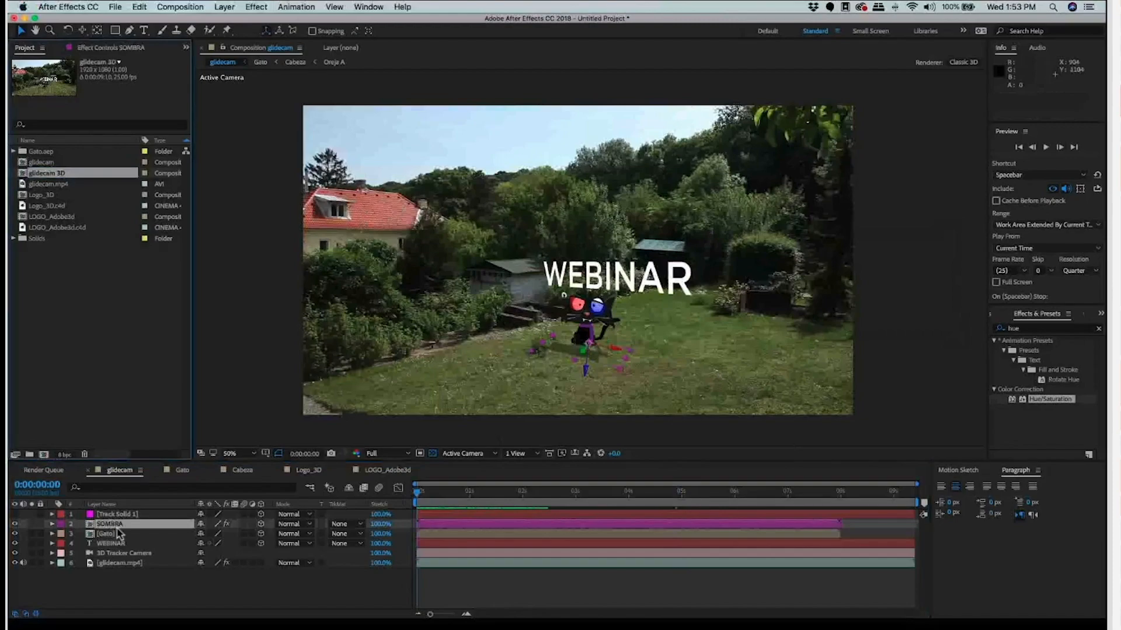
{"action": "left_click", "coordinate": [111, 523]}
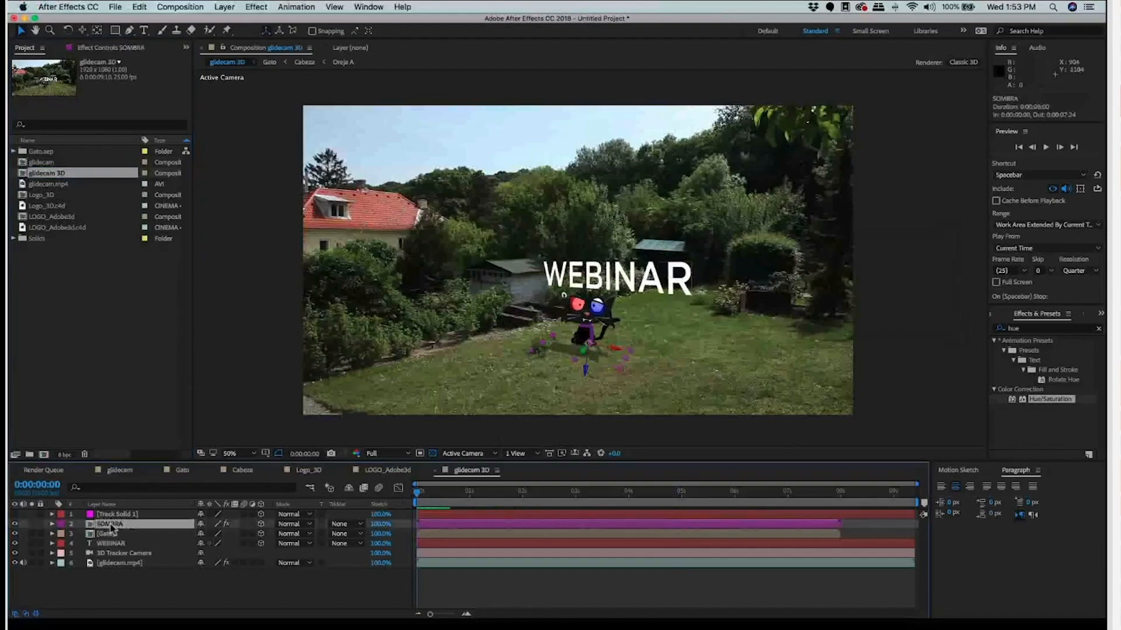
Step: Delete the SOMBRA, Gato, WEBINAR and Track Solid 1 layers from the glidecam 3D composition
{"action": "key", "text": "Delete"}
{"action": "left_click", "coordinate": [116, 527]}
{"action": "key", "text": "Delete"}
{"action": "left_click", "coordinate": [120, 527]}
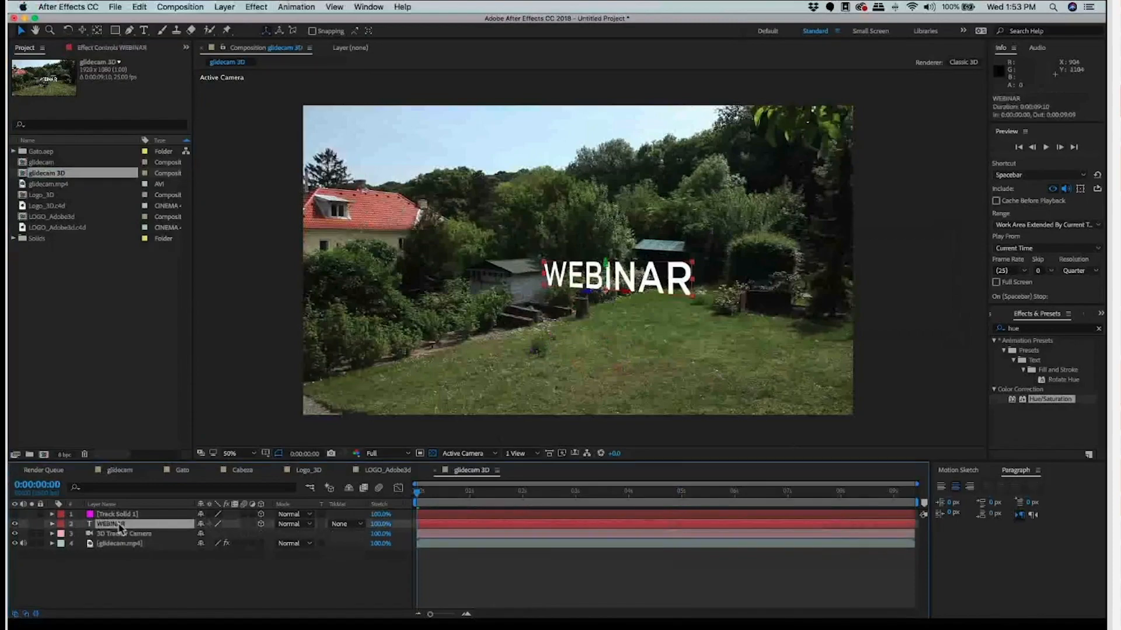
{"action": "key", "text": "Delete"}
{"action": "left_click", "coordinate": [124, 523]}
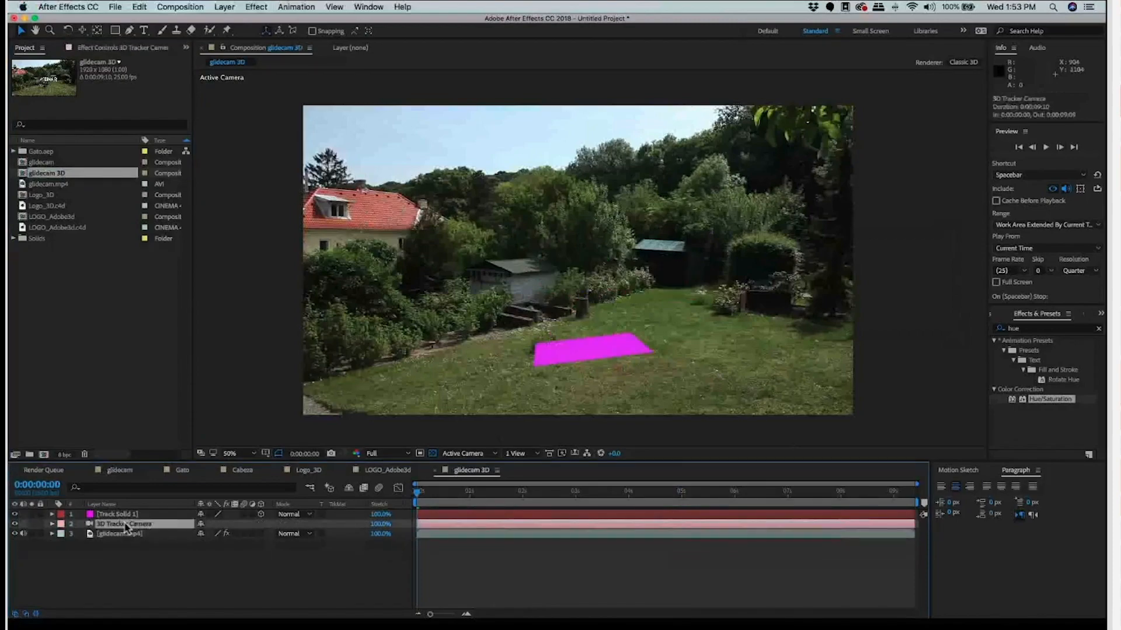
{"action": "key", "text": "super+Up"}
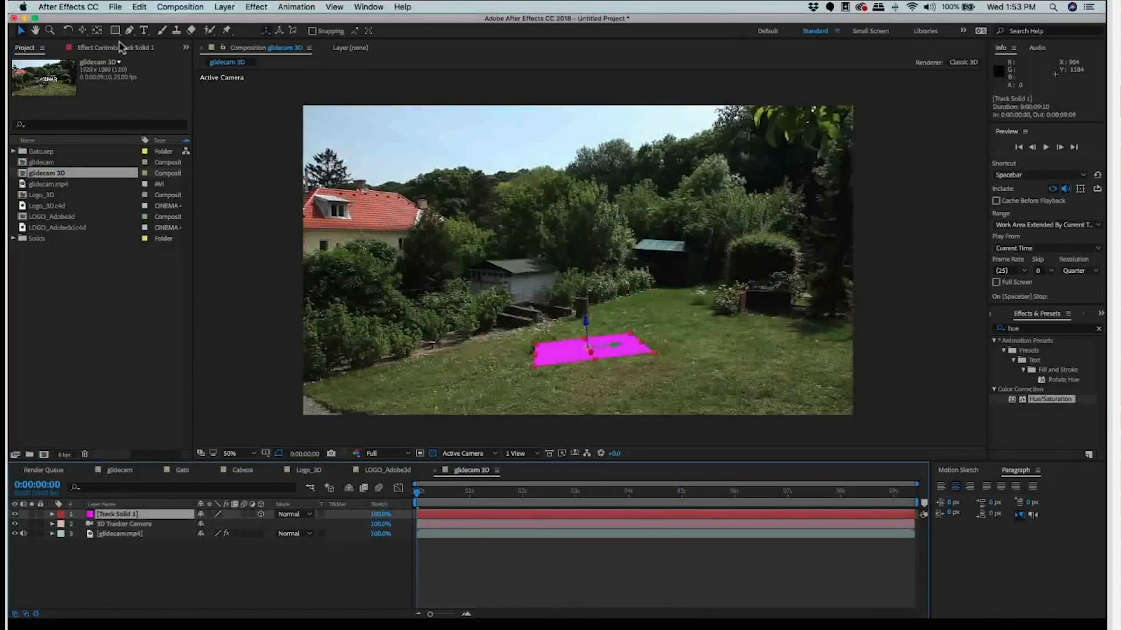
{"action": "key", "text": "super+Down"}
{"action": "key", "text": "super+Up"}
{"action": "key", "text": "Delete"}
{"action": "left_click", "coordinate": [150, 513]}
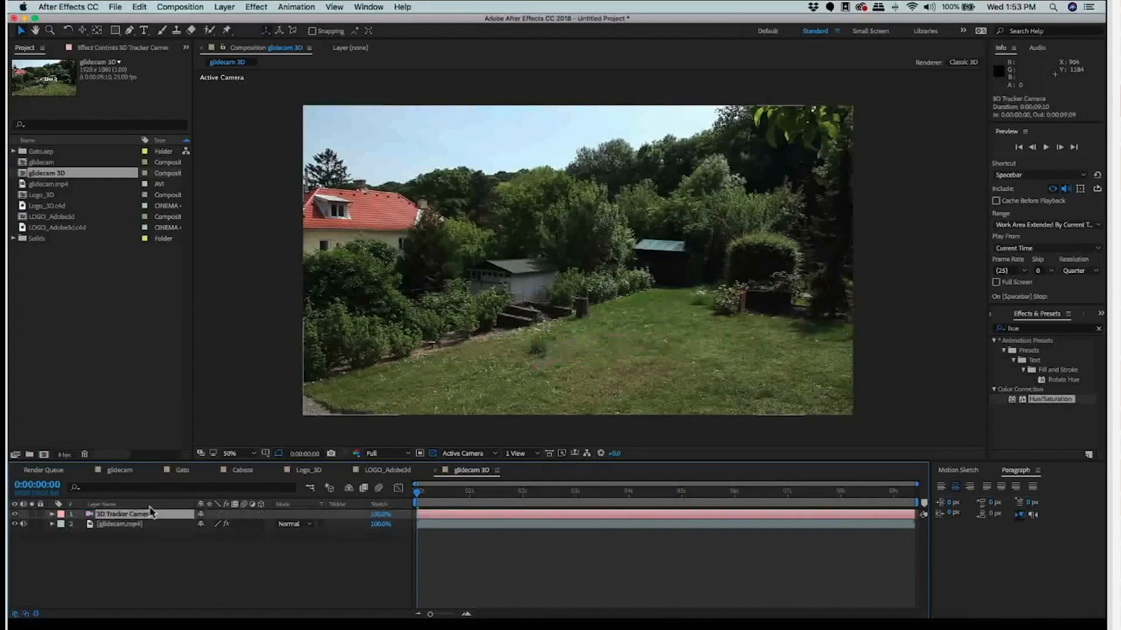
Step: Show the 3D Camera Tracker effect of glidecam.mp4 and target the track points lying flat on the middle of the lawn
{"action": "key", "text": "F3"}
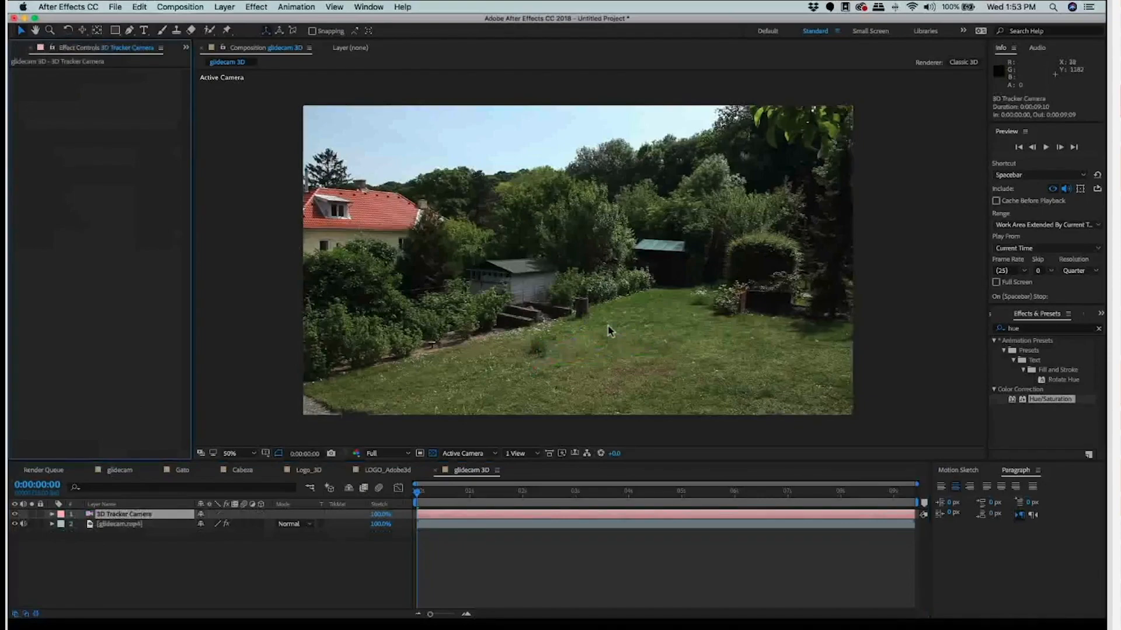
{"action": "left_click", "coordinate": [597, 337]}
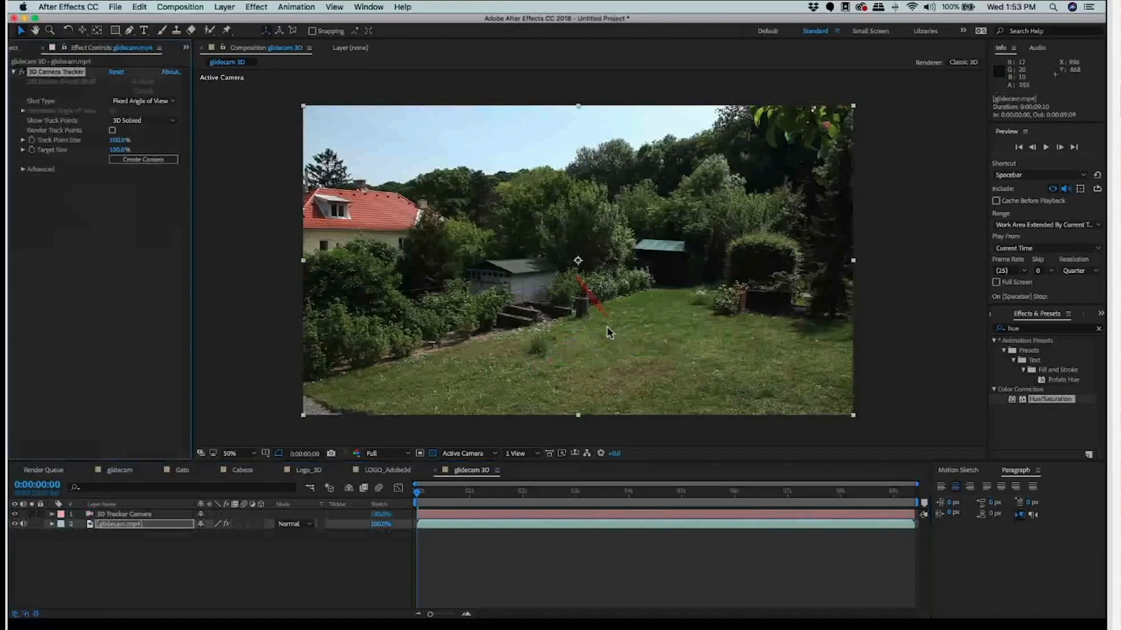
{"action": "left_click", "coordinate": [606, 333]}
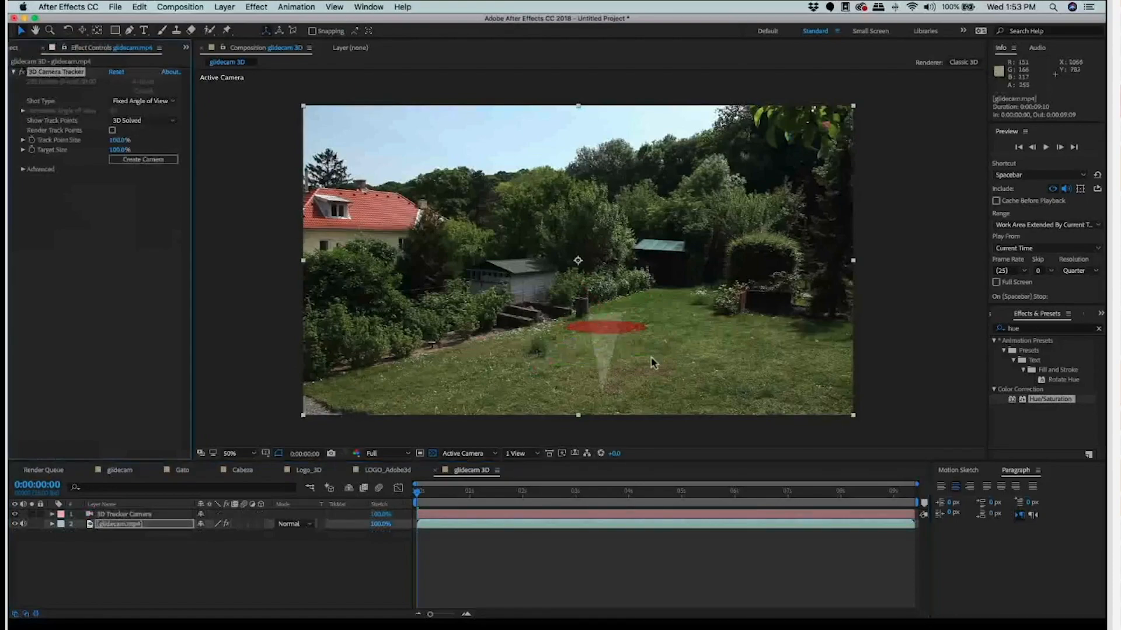
Step: Try creating a null and camera from the targeted lawn track points, and undo it
{"action": "right_click", "coordinate": [608, 331]}
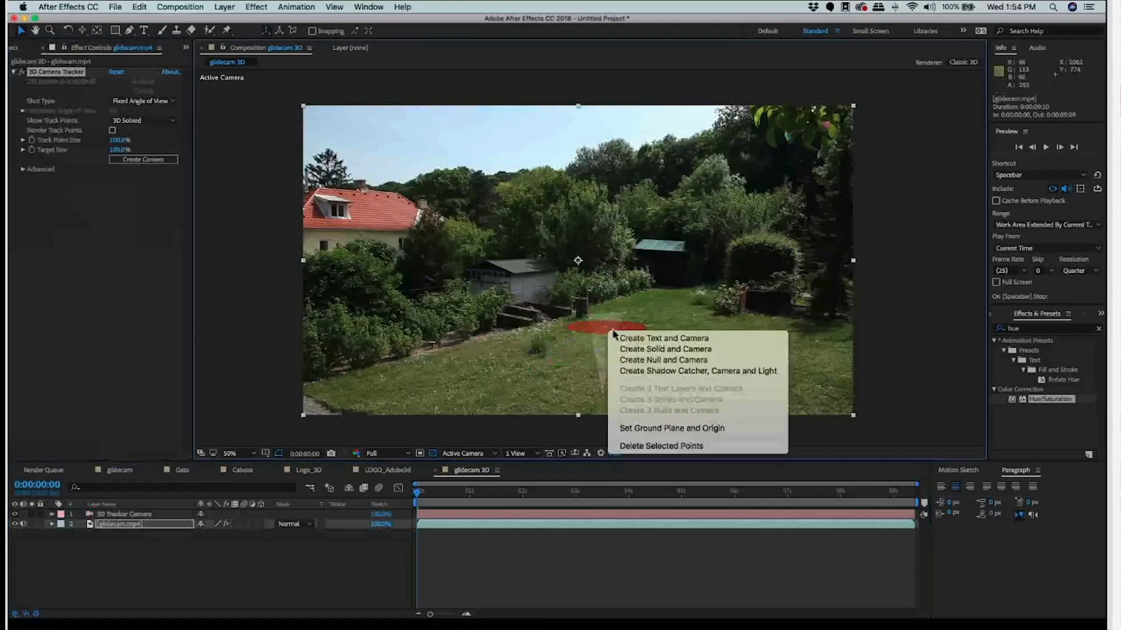
{"action": "key", "text": "Down"}
{"action": "key", "text": "Down"}
{"action": "key", "text": "Down"}
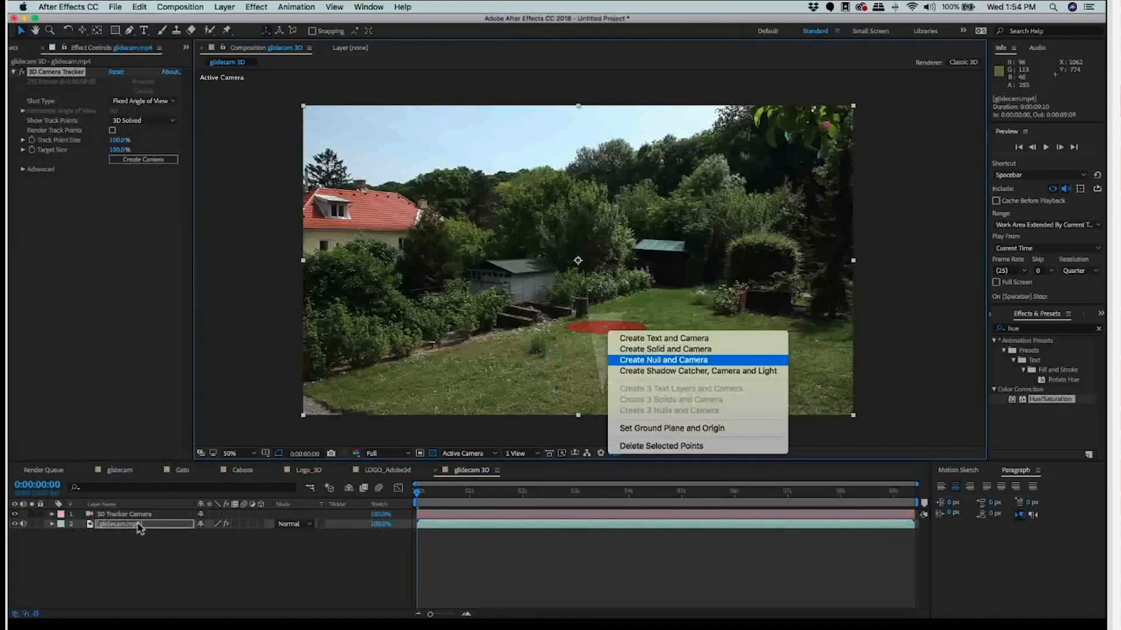
{"action": "key", "text": "Return"}
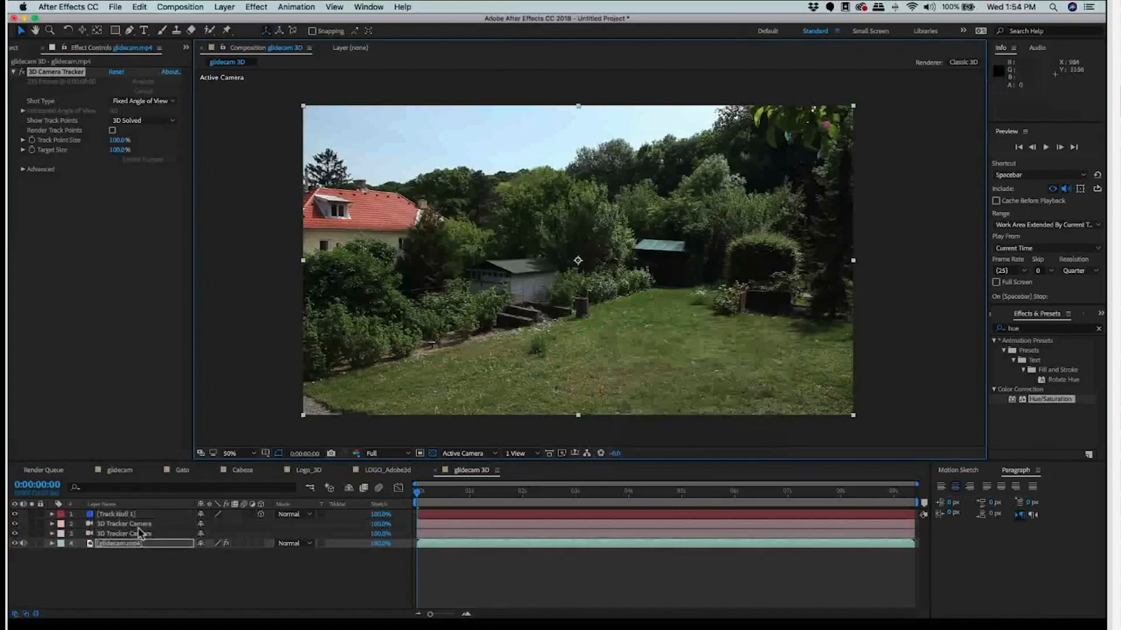
{"action": "left_click", "coordinate": [608, 328]}
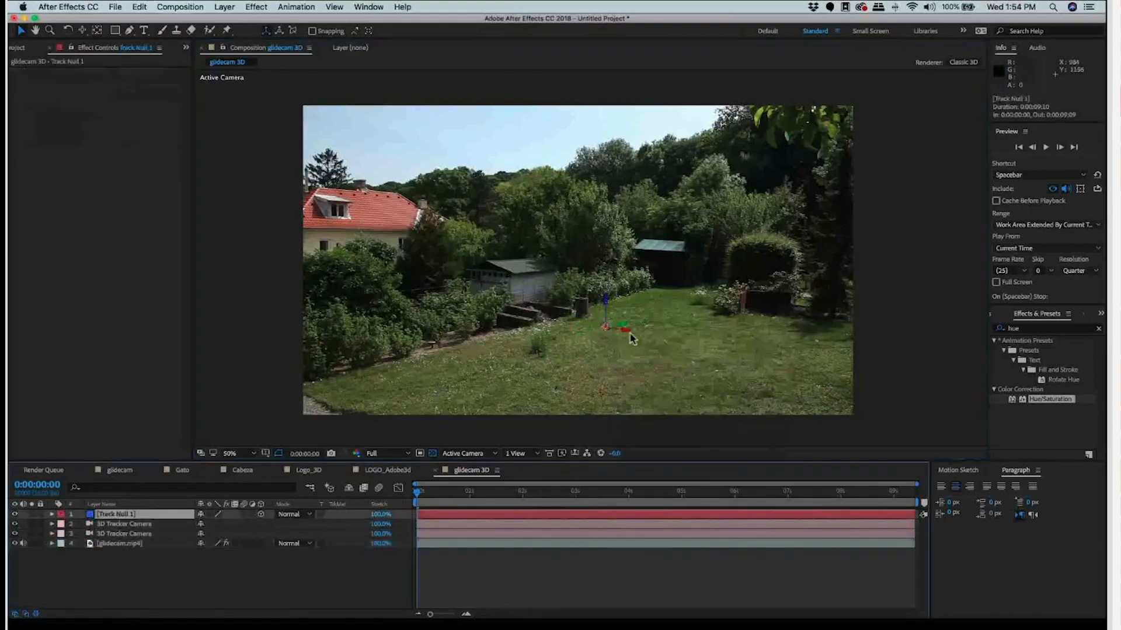
{"action": "key", "text": "super+z"}
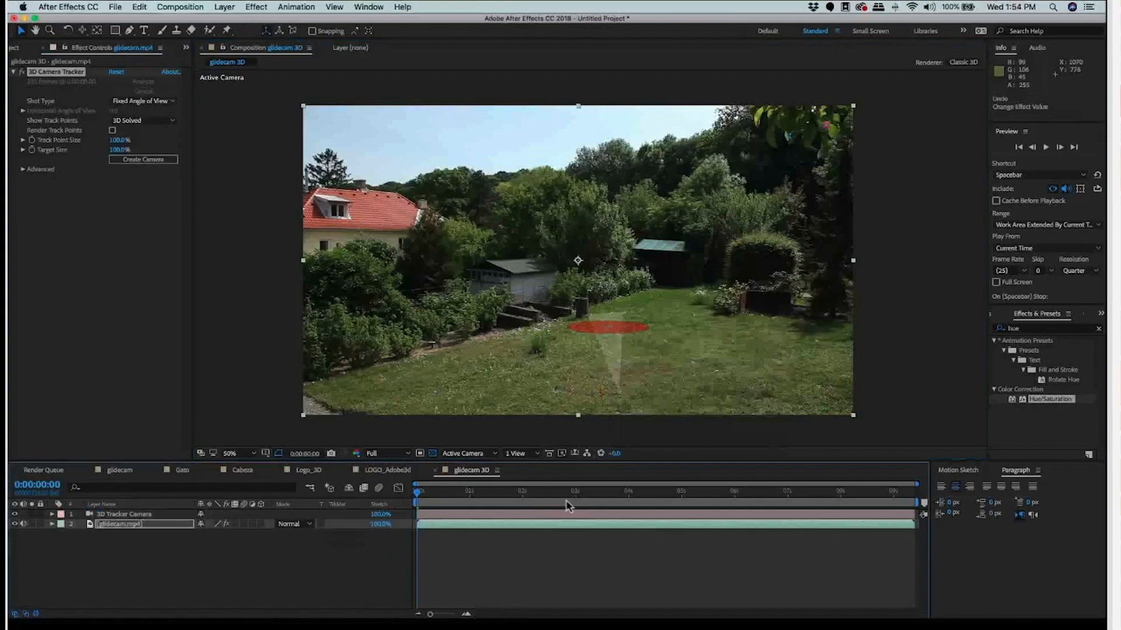
Step: Create a solid and camera from the lawn track points, scrub the footage to check the solid's tracking, and return to the first frame
{"action": "right_click", "coordinate": [608, 328]}
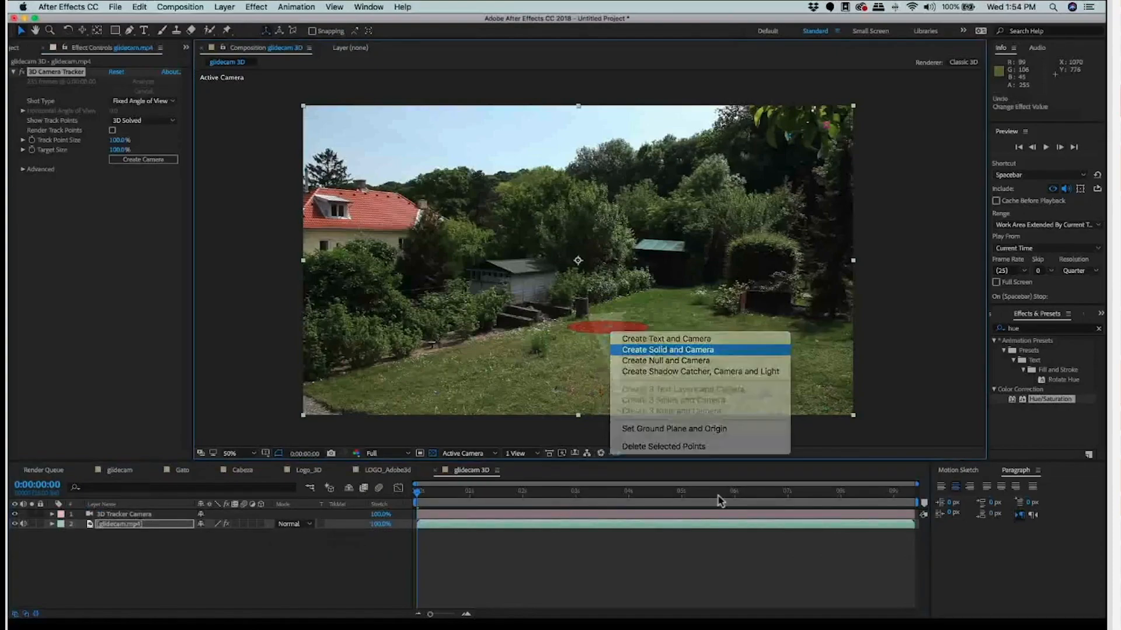
{"action": "left_click", "coordinate": [642, 347]}
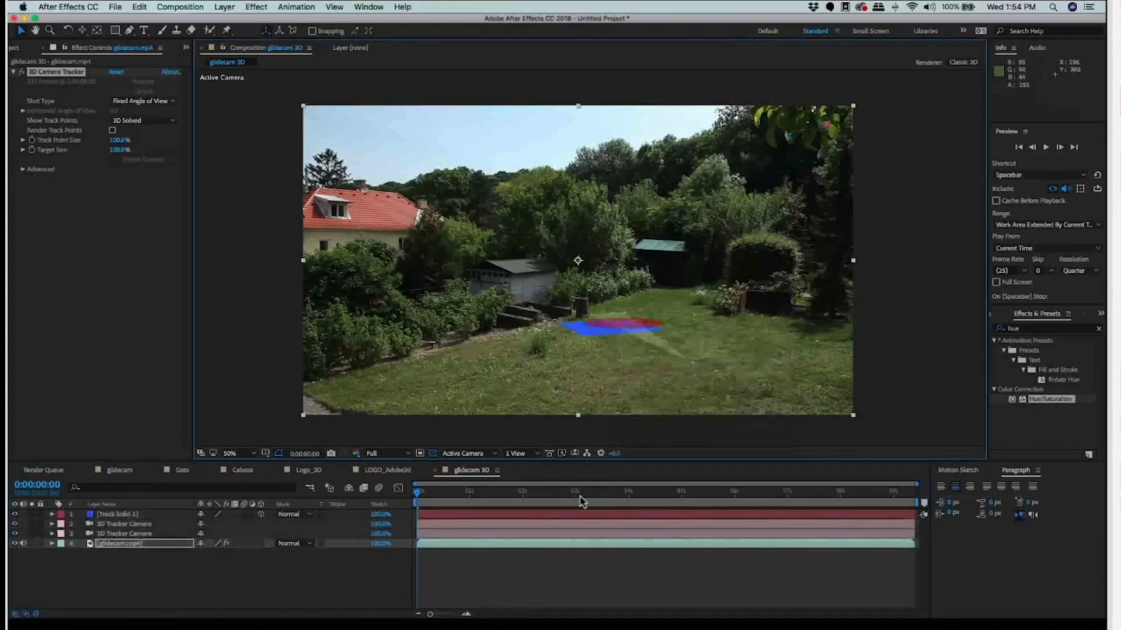
{"action": "left_click", "coordinate": [403, 499]}
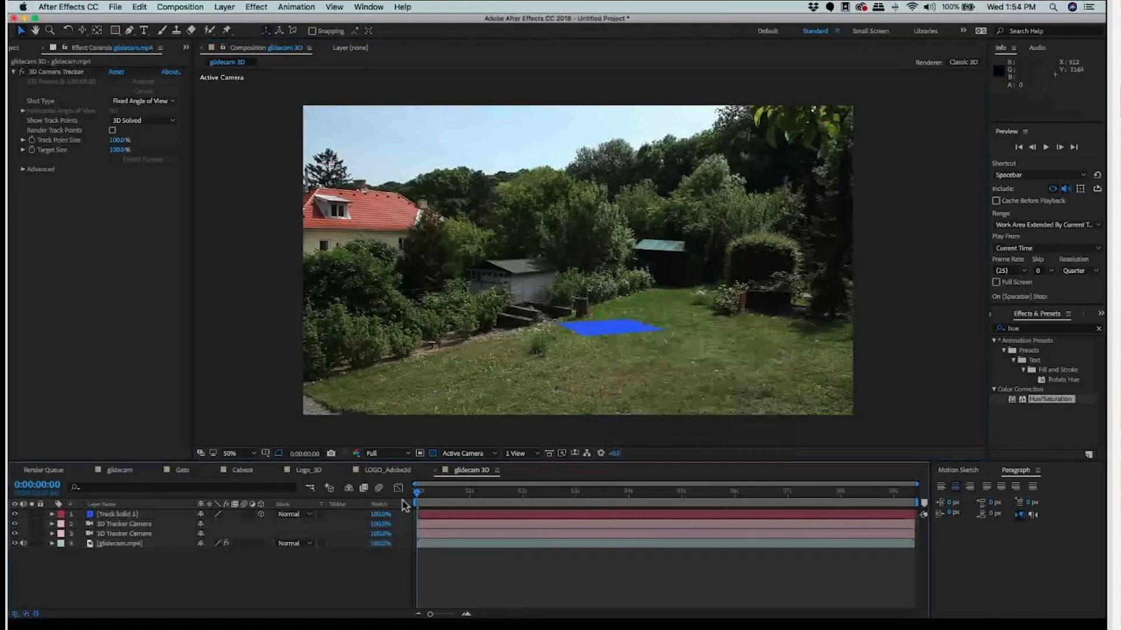
{"action": "left_click_drag", "start_coordinate": [416, 493], "coordinate": [597, 535]}
{"action": "left_click_drag", "start_coordinate": [587, 494], "coordinate": [725, 492]}
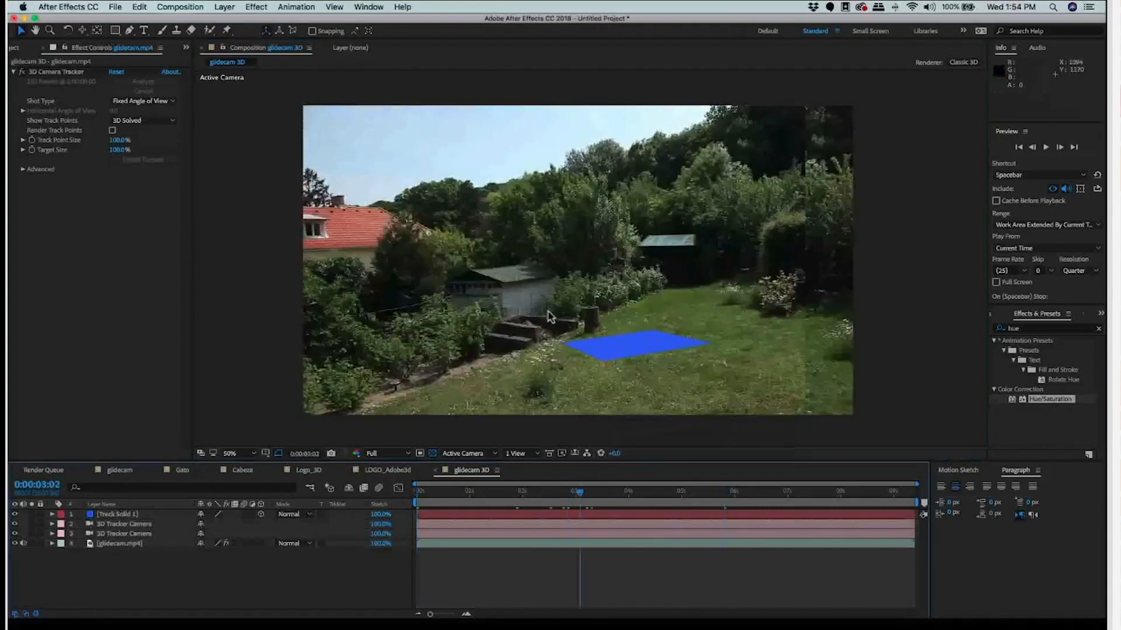
{"action": "key", "text": "Home"}
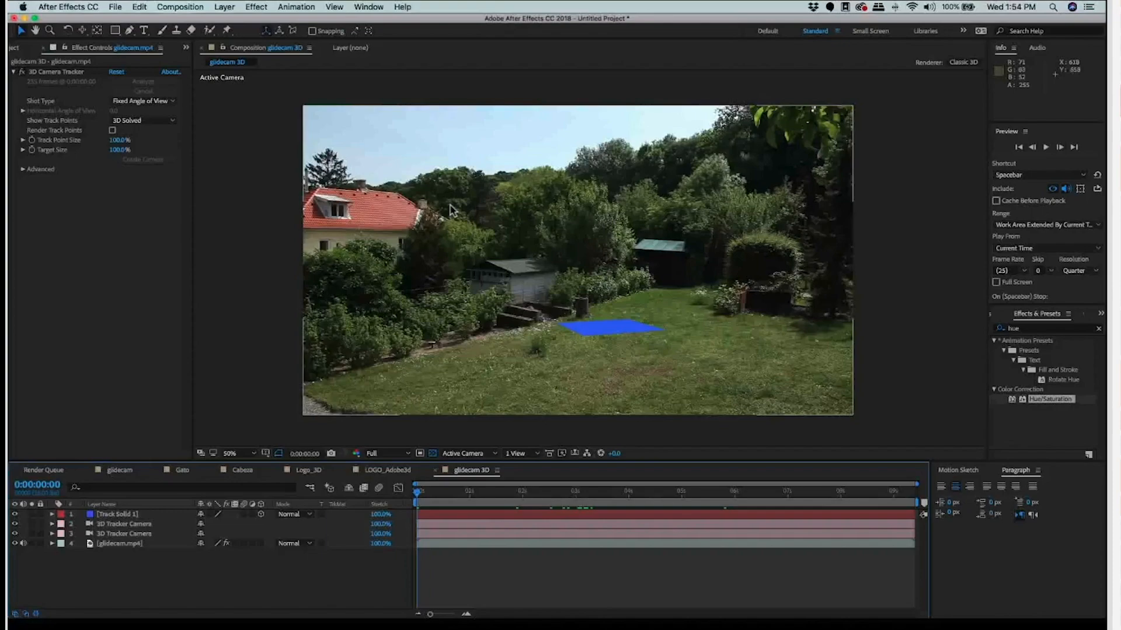
Step: Start saving the project and create a folder named Camera Track inside the After Effects folder of WEBINAR ADOBE
{"action": "key", "text": "super+s"}
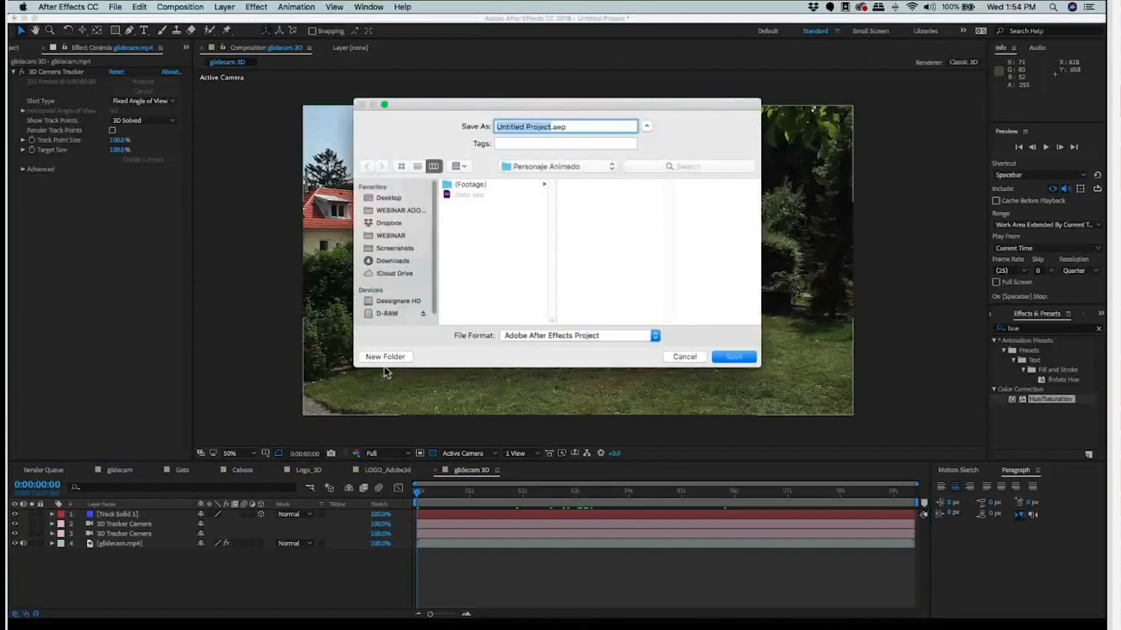
{"action": "left_click", "coordinate": [400, 210]}
{"action": "left_click", "coordinate": [475, 184]}
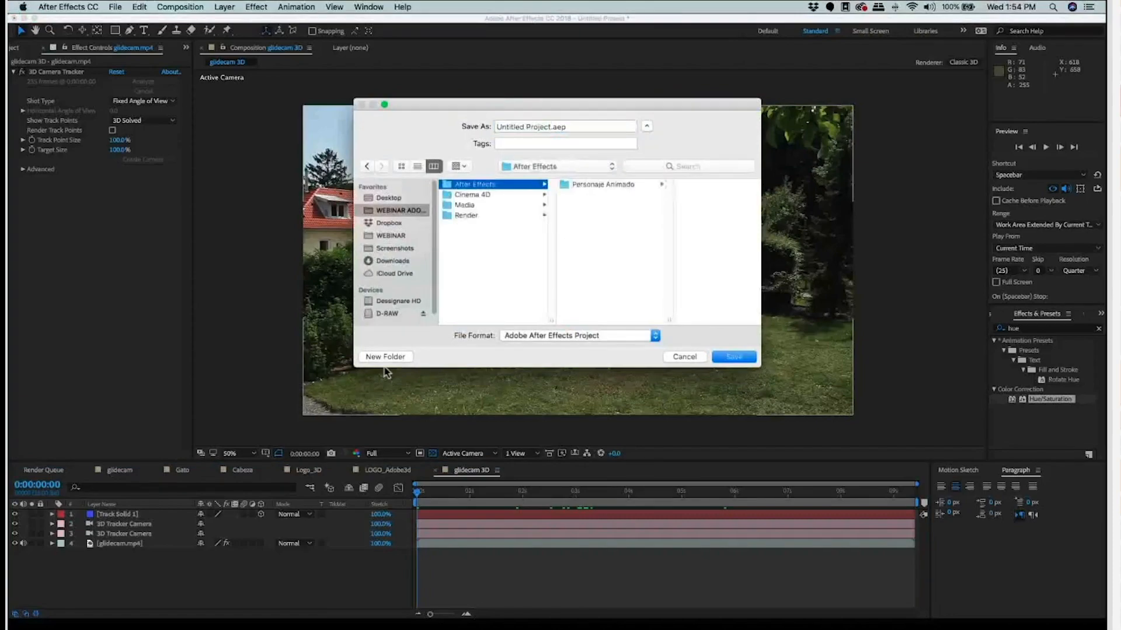
{"action": "left_click", "coordinate": [385, 356]}
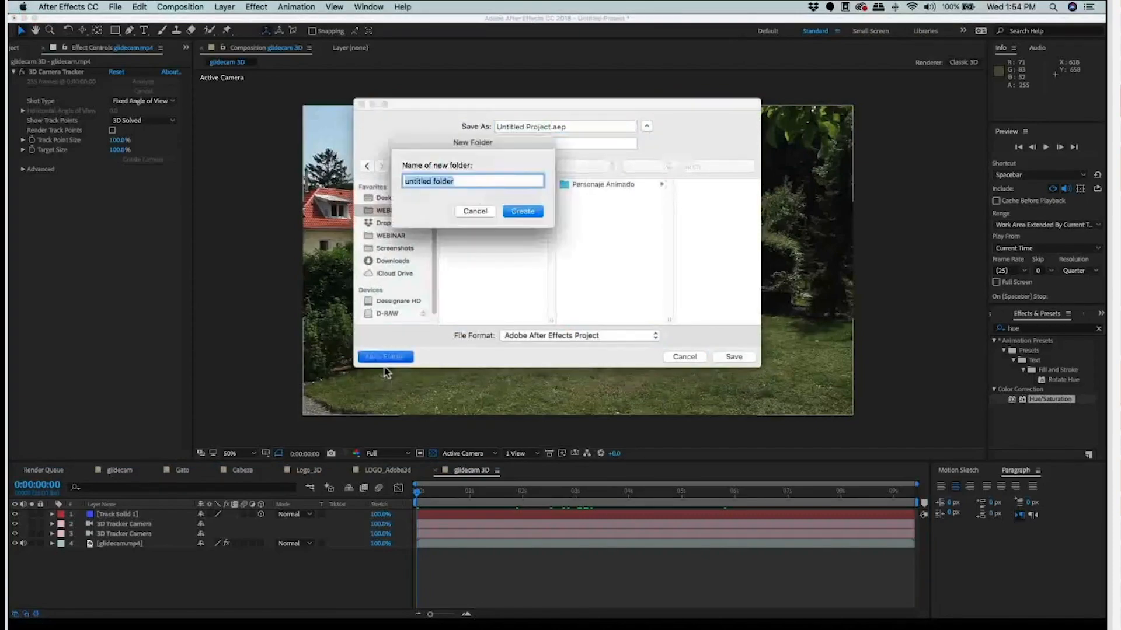
{"action": "type", "text": "Camera Track"}
{"action": "key", "text": "Left"}
{"action": "key", "text": "Left"}
{"action": "key", "text": "Left"}
{"action": "key", "text": "Left"}
{"action": "key", "text": "Left"}
{"action": "key", "text": "Left"}
{"action": "type", "text": "era"}
{"action": "key", "text": "Return"}
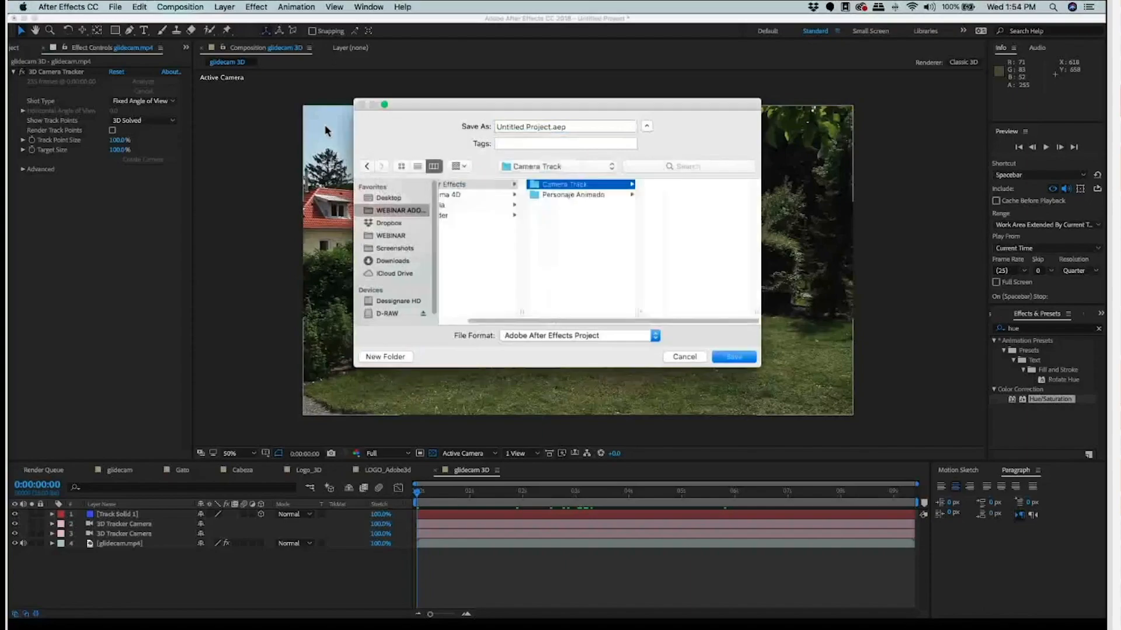
Step: Save the project as CameraTrack.aep in the Camera Track folder
{"action": "type", "text": "Camera"}
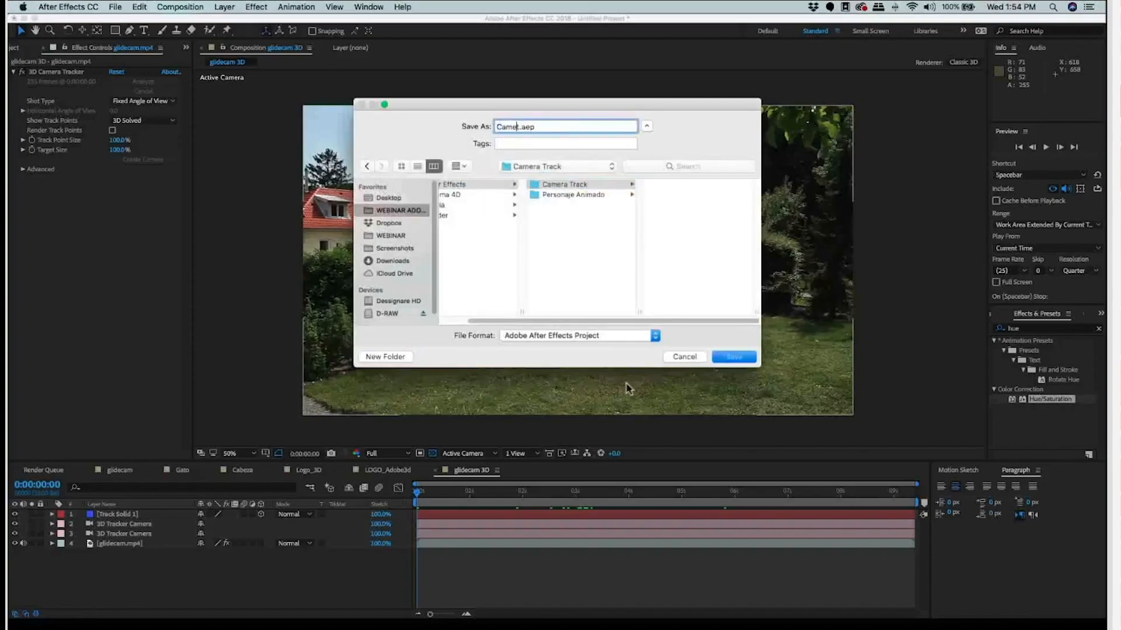
{"action": "type", "text": " Track"}
{"action": "key", "text": "Return"}
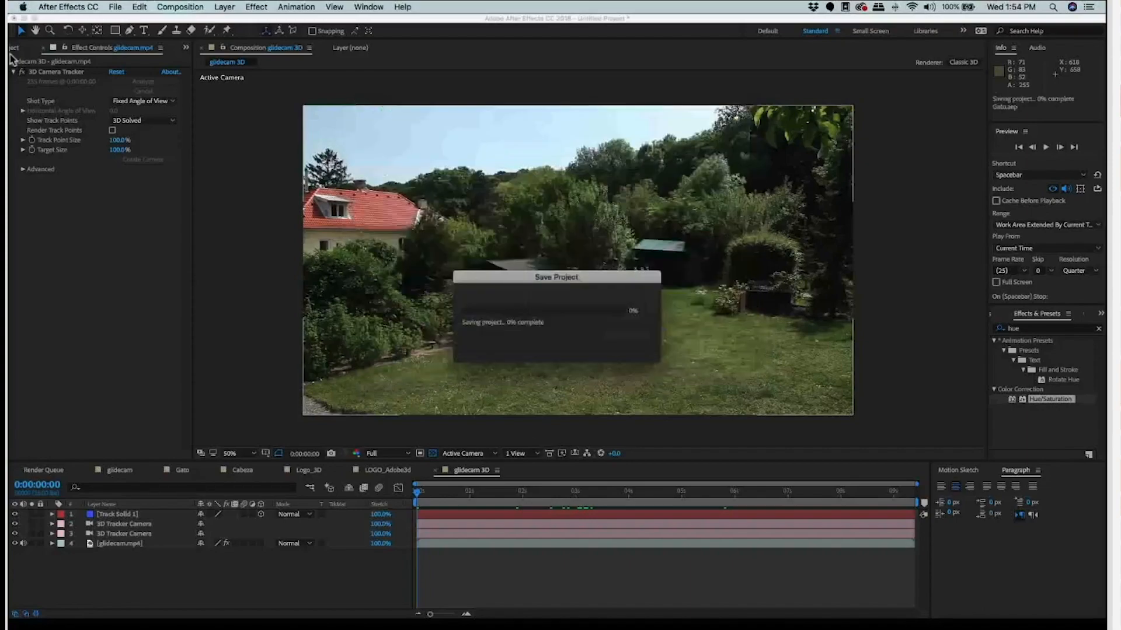
Step: Rename the glidecam 3D composition as Camera_Track in its composition settings
{"action": "key", "text": "super+k"}
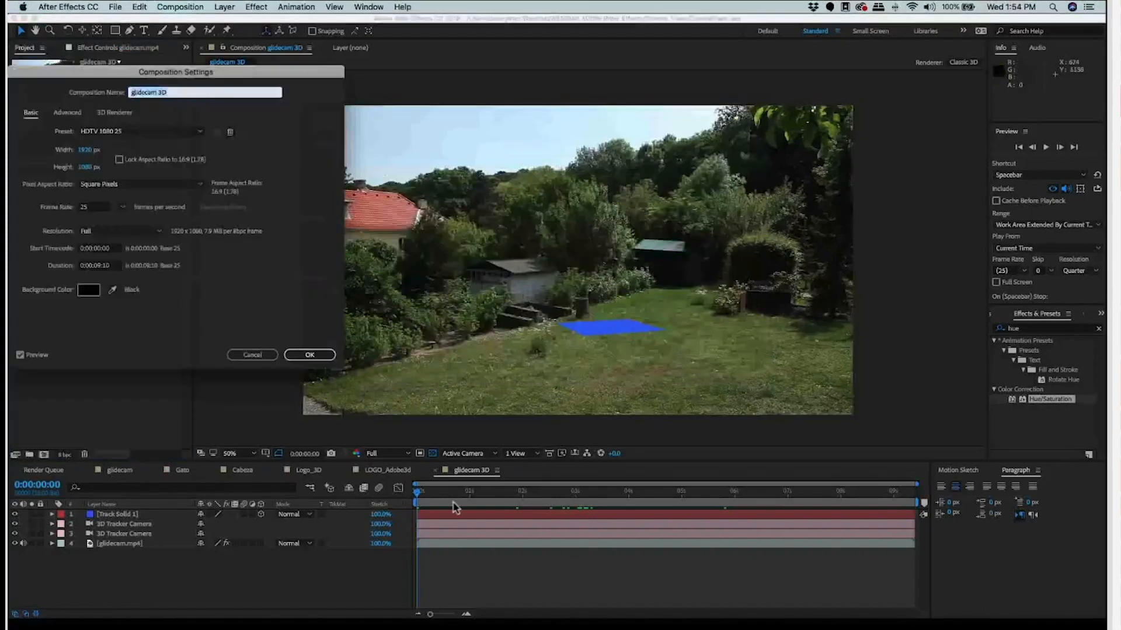
{"action": "type", "text": "Camera_Track"}
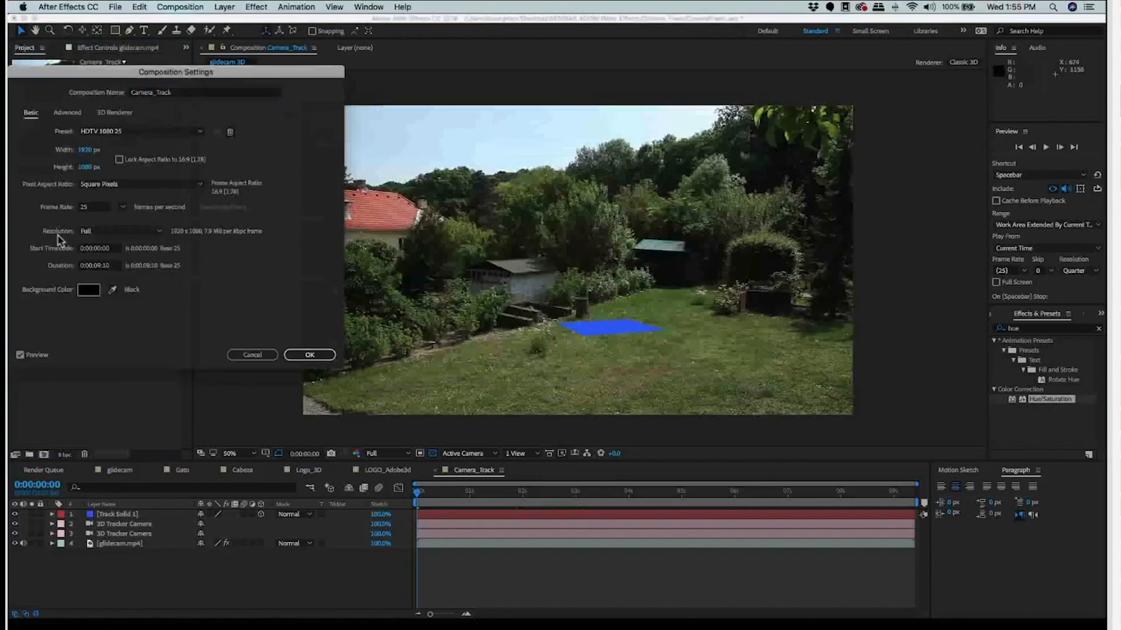
{"action": "left_click", "coordinate": [72, 178]}
{"action": "key", "text": "Return"}
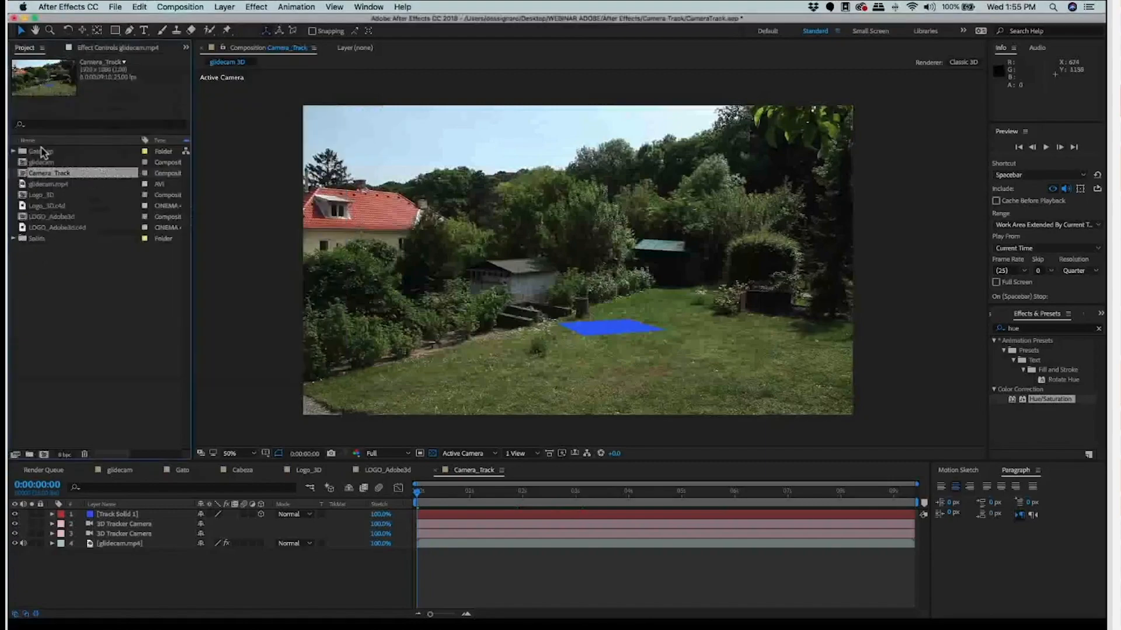
Step: Select the Camera_Track composition in the project and start exporting it with the MAXON Cinema 4D Exporter, accepting the exclusion of 2D layers
{"action": "left_click_drag", "start_coordinate": [64, 295], "coordinate": [81, 322]}
{"action": "mouse_move", "coordinate": [143, 237]}
{"action": "left_mouse_down"}
{"action": "mouse_move", "coordinate": [69, 254]}
{"action": "mouse_move", "coordinate": [61, 273]}
{"action": "mouse_move", "coordinate": [77, 292]}
{"action": "mouse_move", "coordinate": [47, 293]}
{"action": "left_mouse_up"}
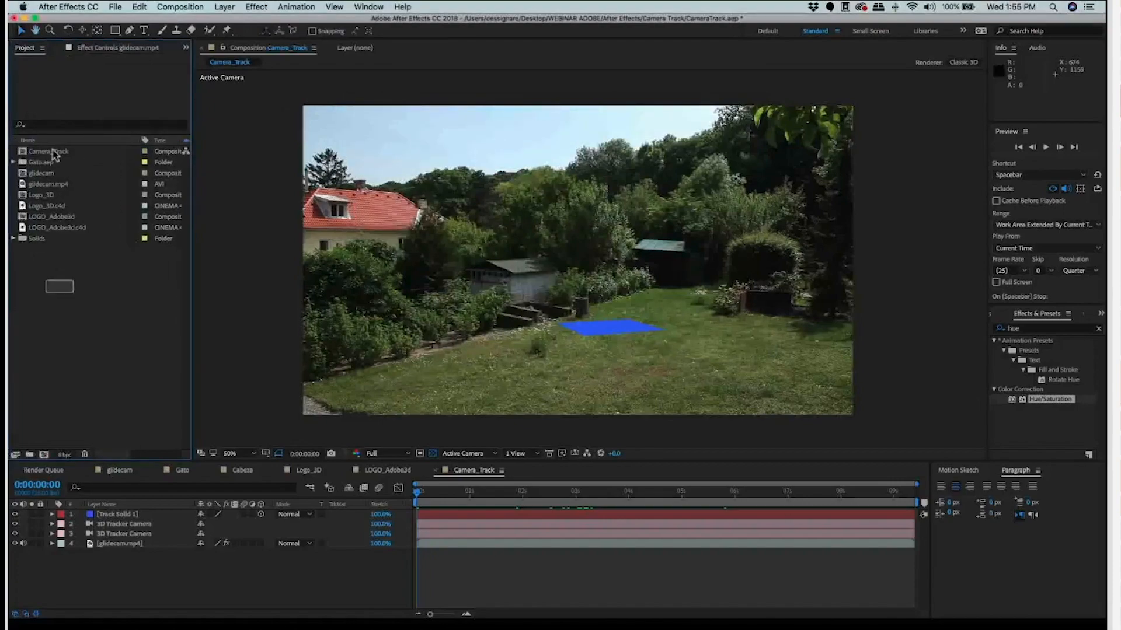
{"action": "left_click_drag", "start_coordinate": [134, 446], "coordinate": [58, 277]}
{"action": "right_click", "coordinate": [59, 277]}
{"action": "left_click", "coordinate": [162, 182]}
{"action": "key", "text": "Down"}
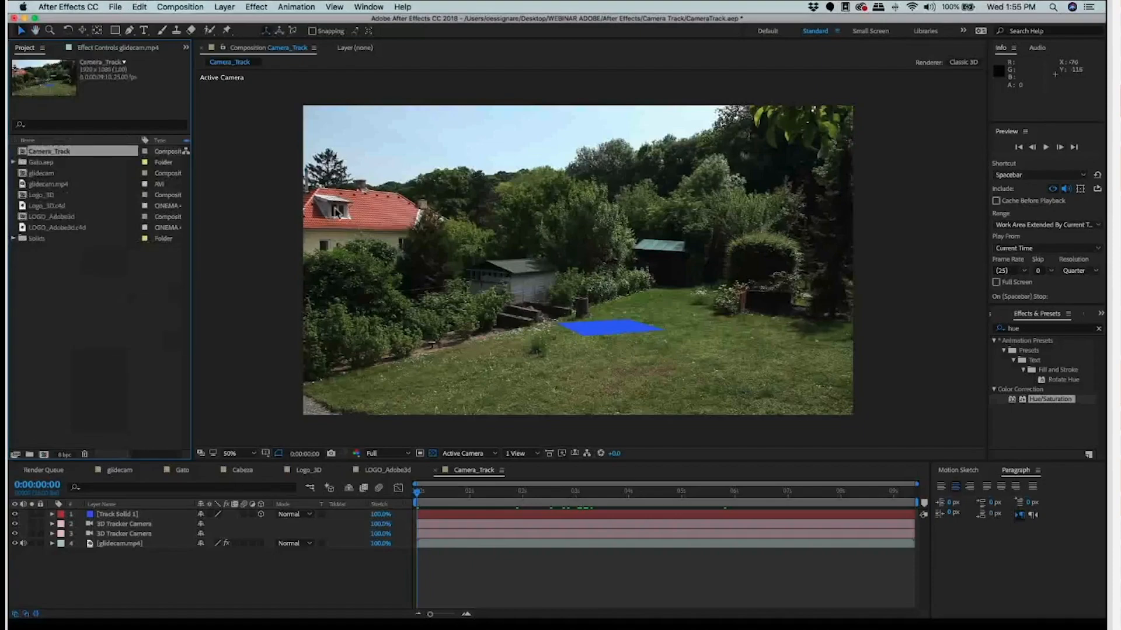
{"action": "left_click", "coordinate": [115, 7]}
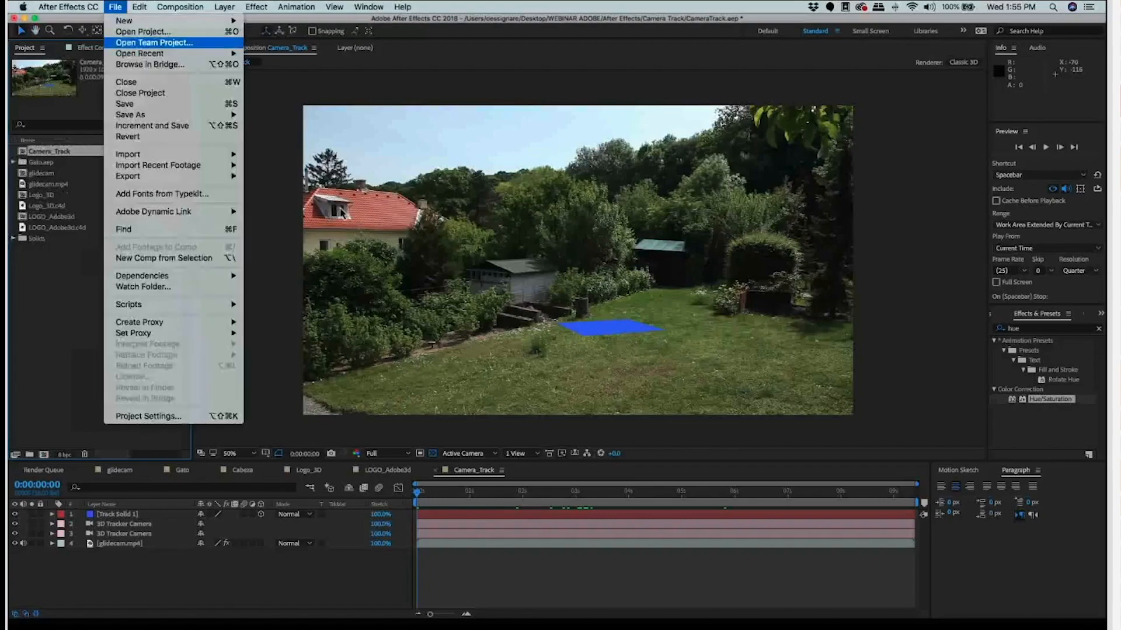
{"action": "mouse_move", "coordinate": [127, 176]}
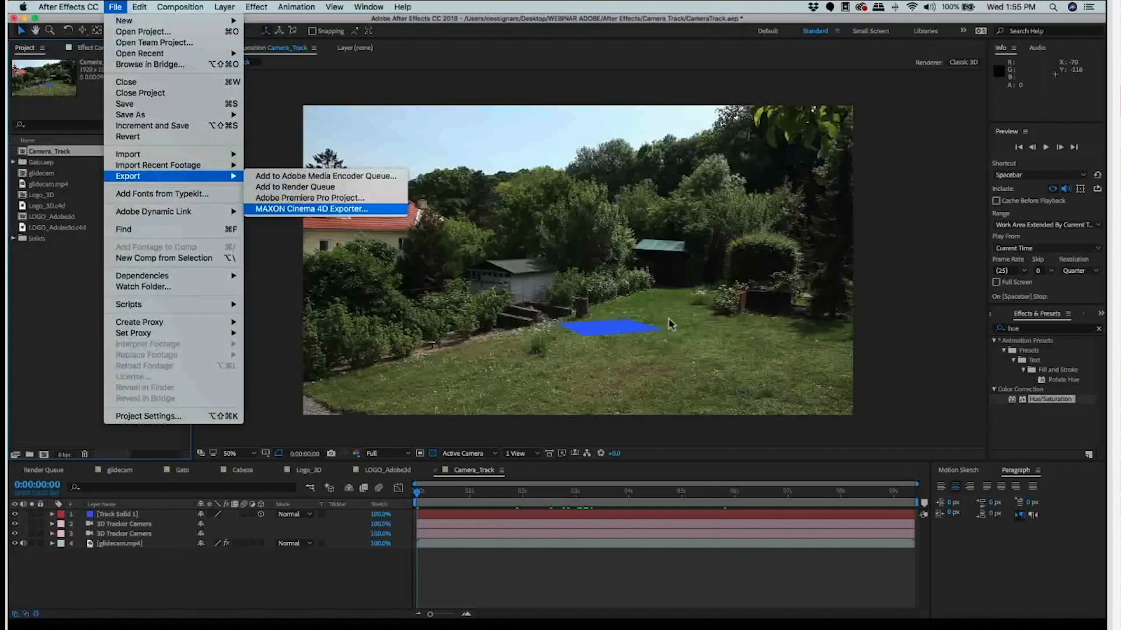
{"action": "key", "text": "Return"}
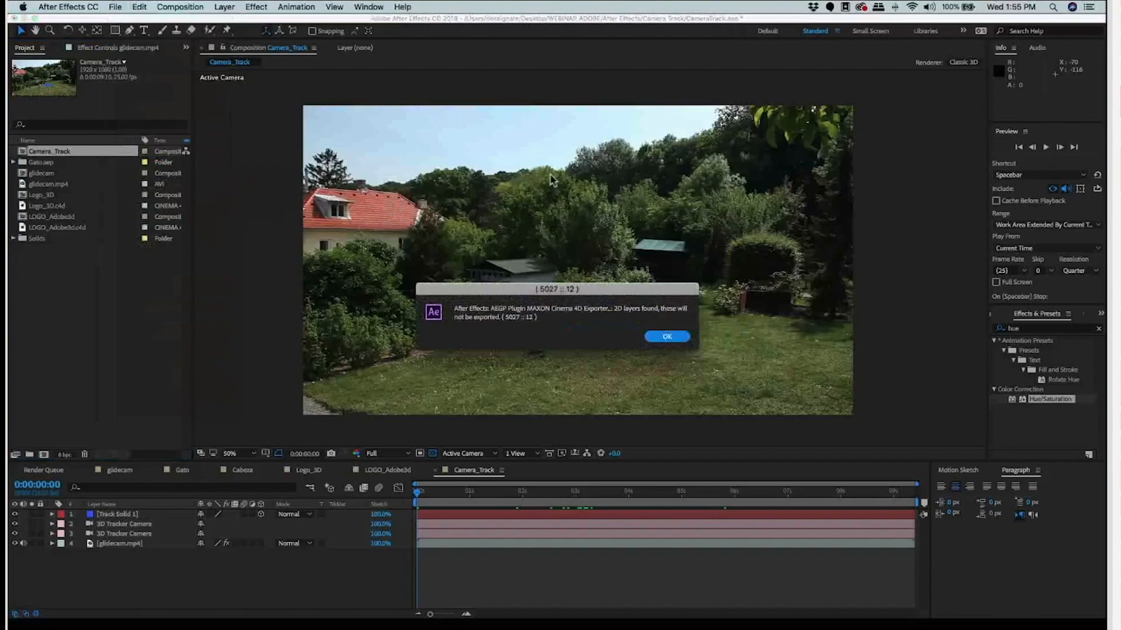
{"action": "key", "text": "Return"}
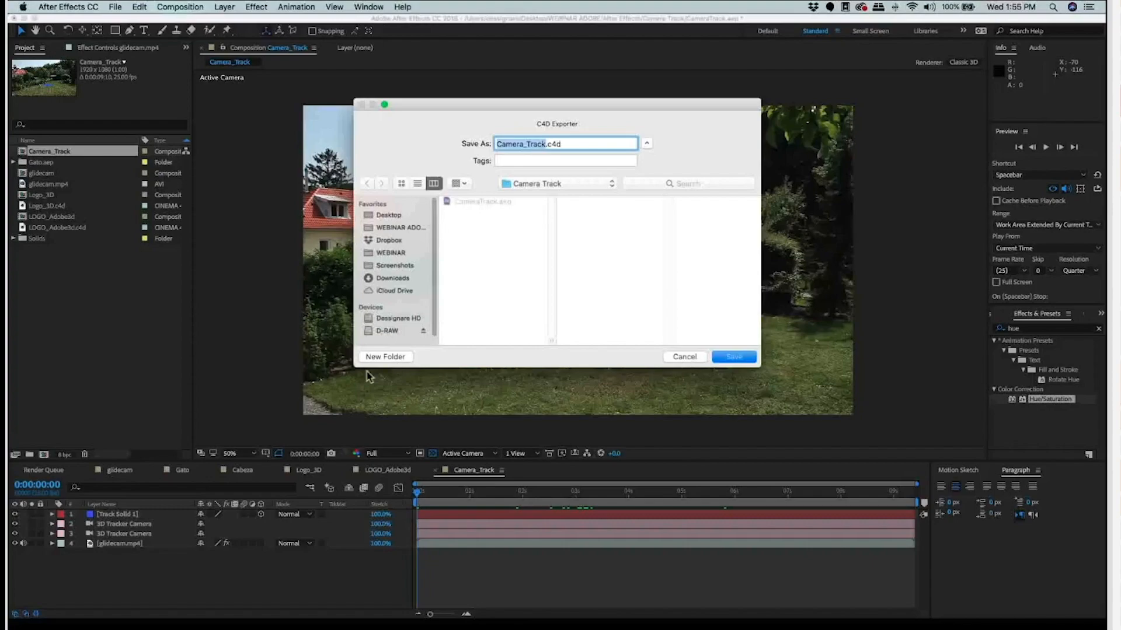
Step: Create a folder named Camera Track inside the Cinema 4D folder of WEBINAR ADOBE for the exported file
{"action": "key", "text": "super+Up"}
{"action": "key", "text": "Down"}
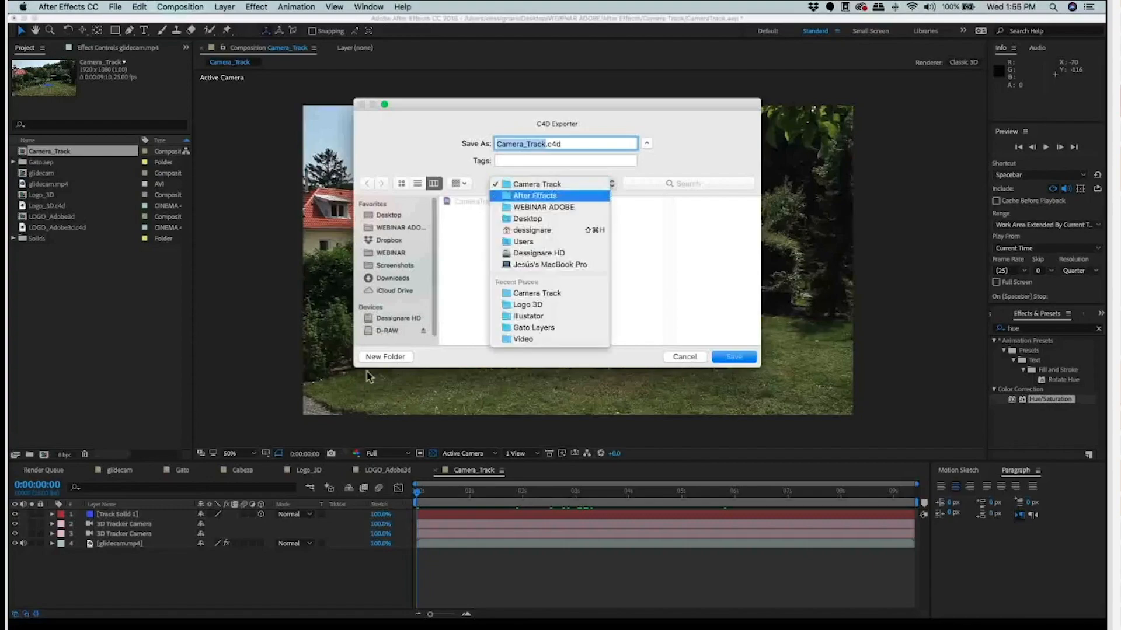
{"action": "key", "text": "Down"}
{"action": "key", "text": "Return"}
{"action": "left_click", "coordinate": [474, 212]}
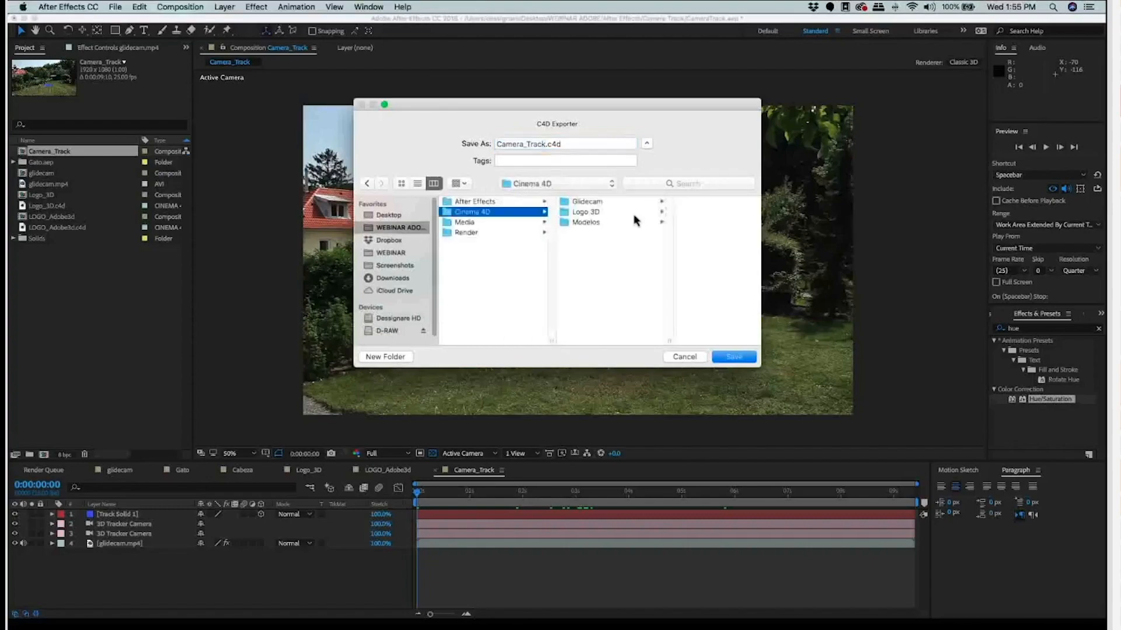
{"action": "key", "text": "shift+super+n"}
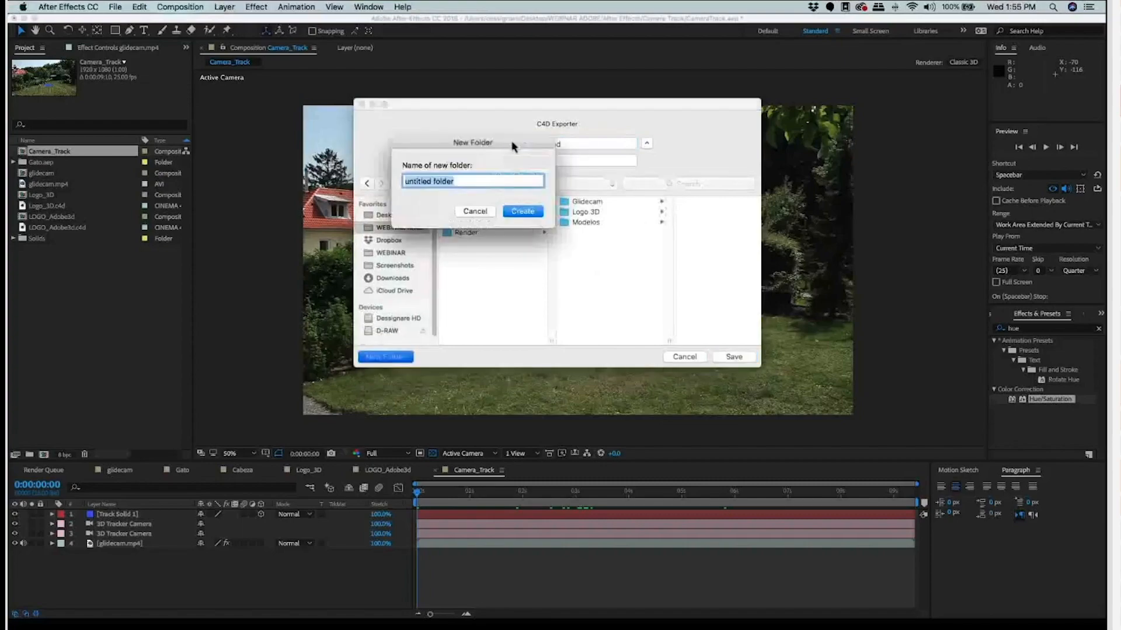
{"action": "key", "text": "BackSpace"}
{"action": "type", "text": "Camera Track"}
{"action": "key", "text": "Return"}
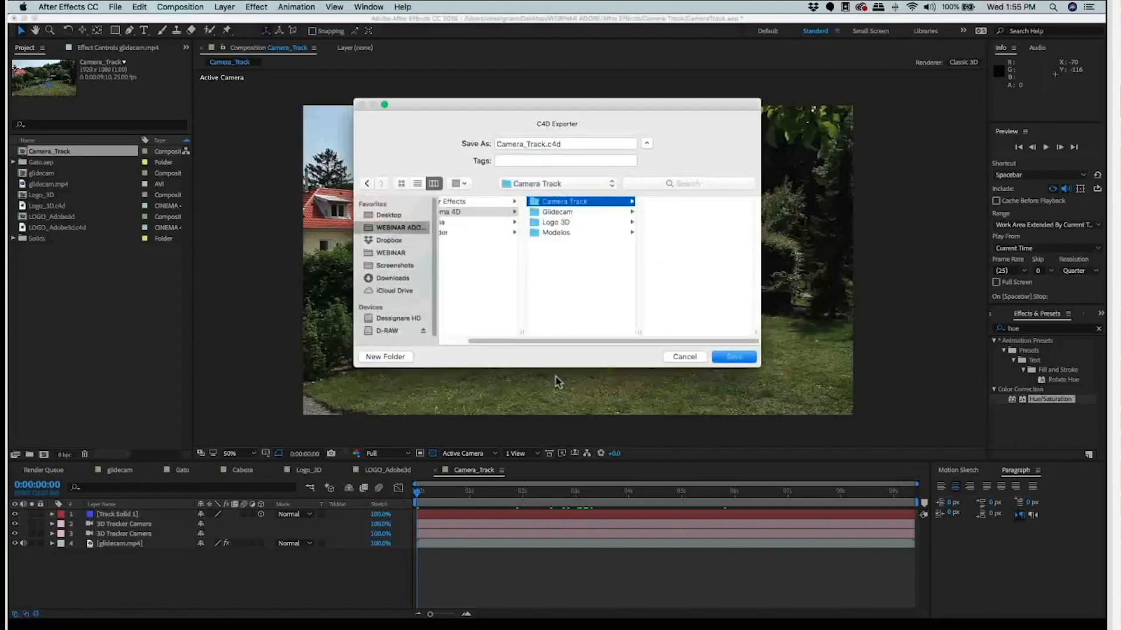
Step: Save the export as Camera_Track.c4d in the new Camera Track folder
{"action": "key", "text": "Tab"}
{"action": "key", "text": "Right"}
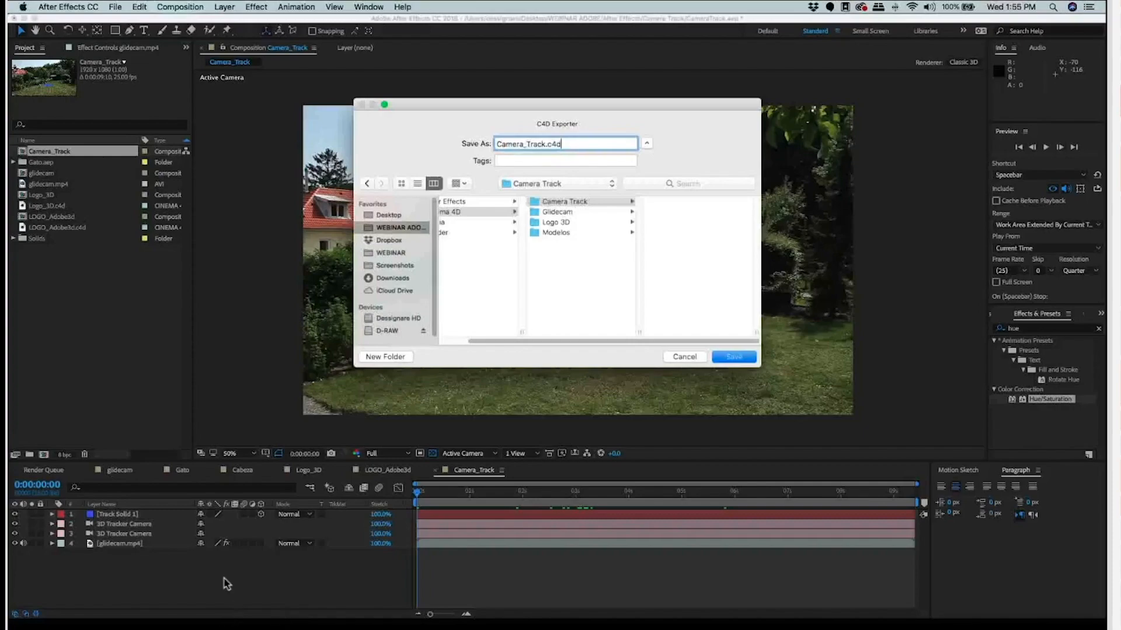
{"action": "key", "text": "Return"}
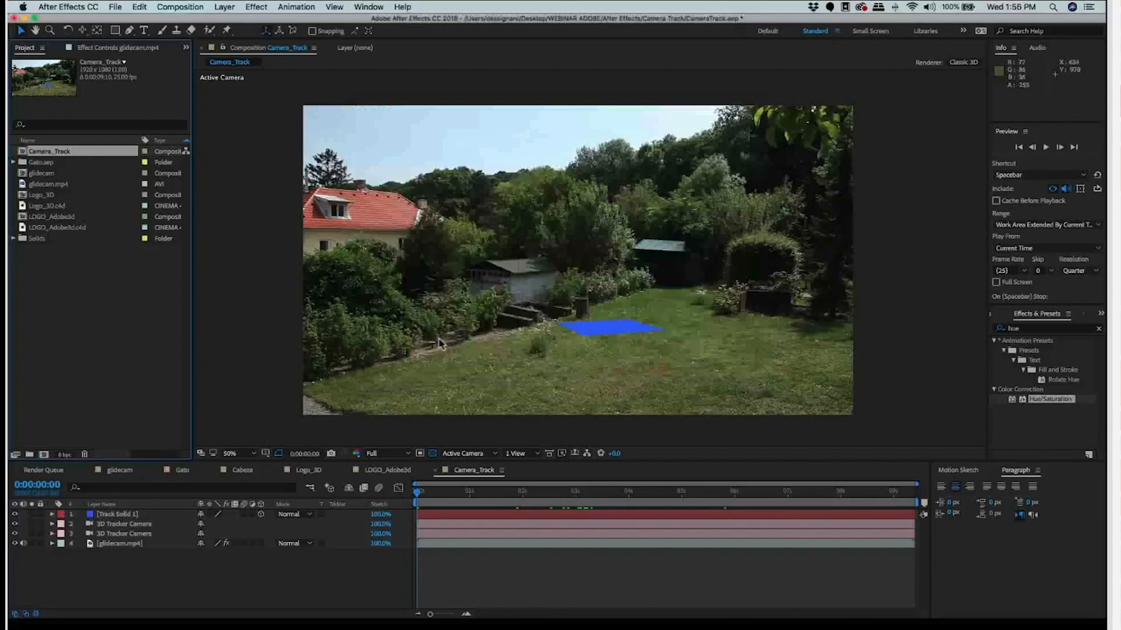
{"action": "left_click", "coordinate": [219, 604]}
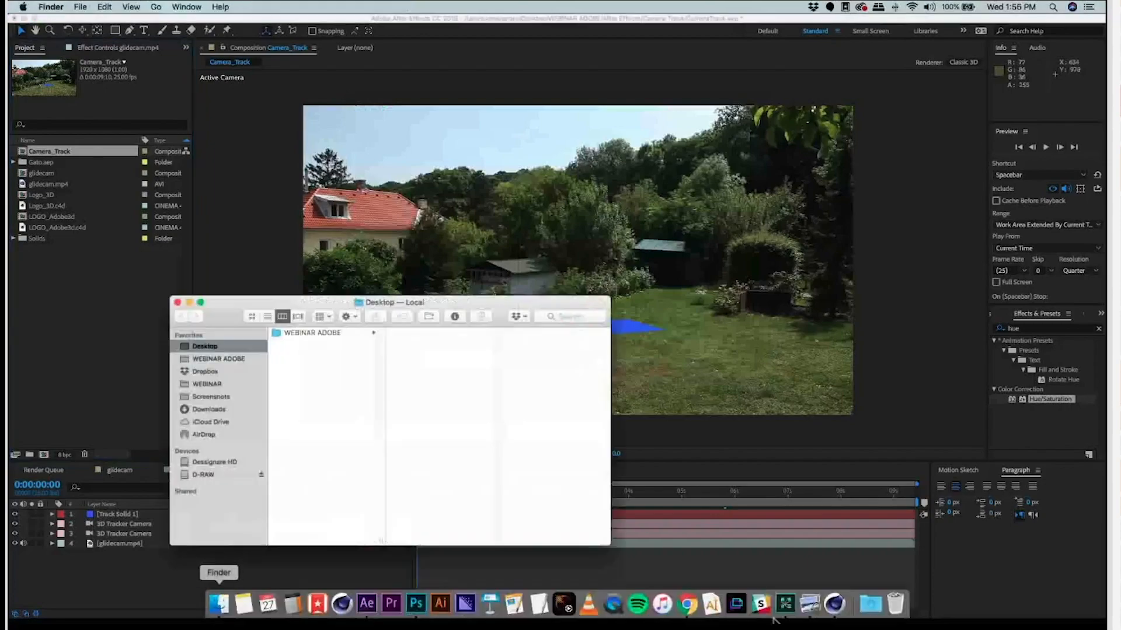
{"action": "left_click", "coordinate": [219, 359]}
{"action": "key", "text": "Down"}
{"action": "key", "text": "Down"}
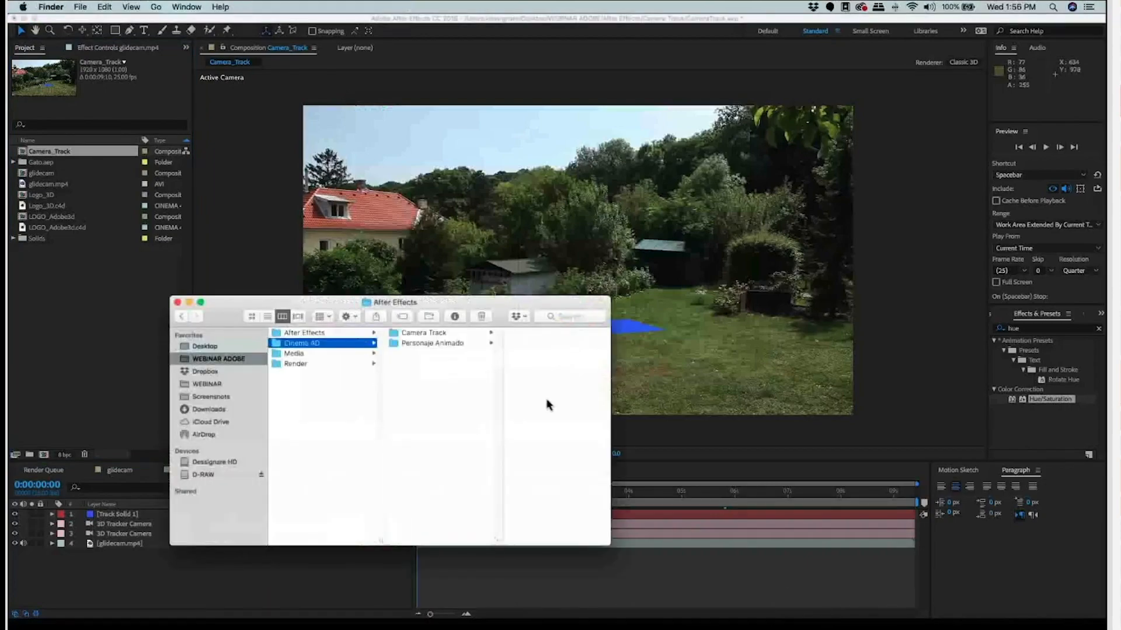
{"action": "key", "text": "Right"}
{"action": "key", "text": "Right"}
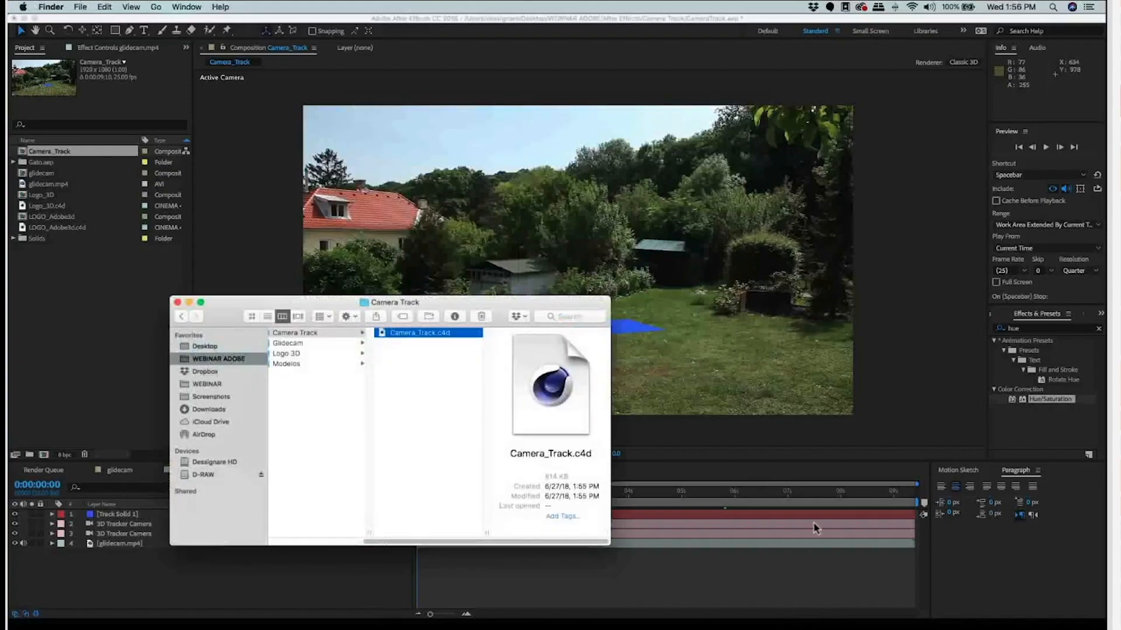
{"action": "key", "text": "super+o"}
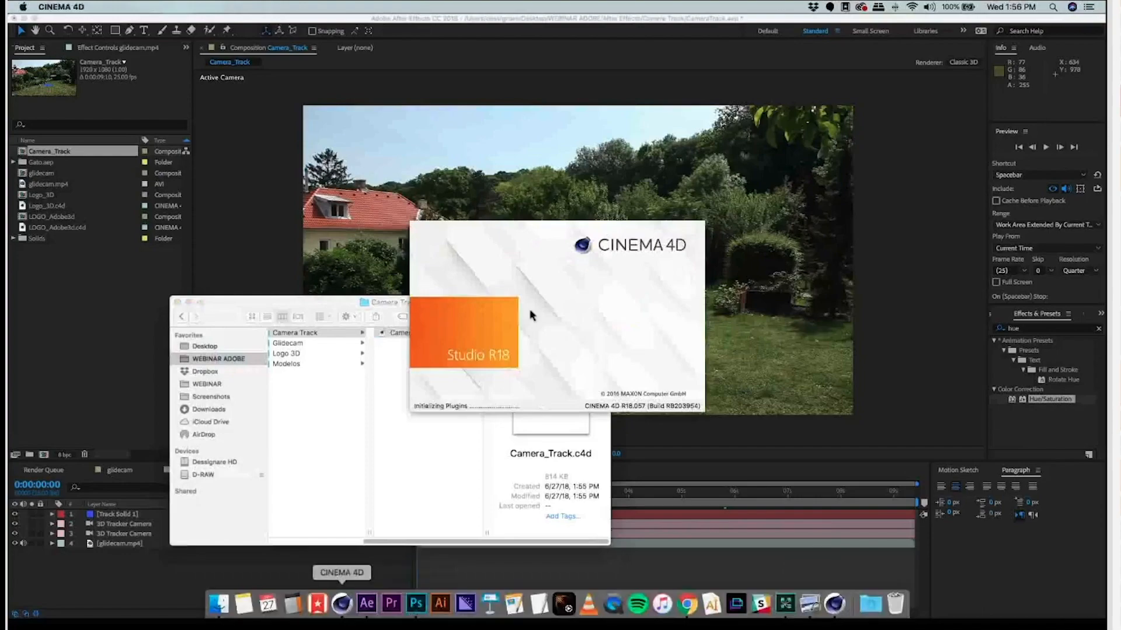
{"action": "right_click", "coordinate": [342, 604]}
{"action": "left_click", "coordinate": [347, 569]}
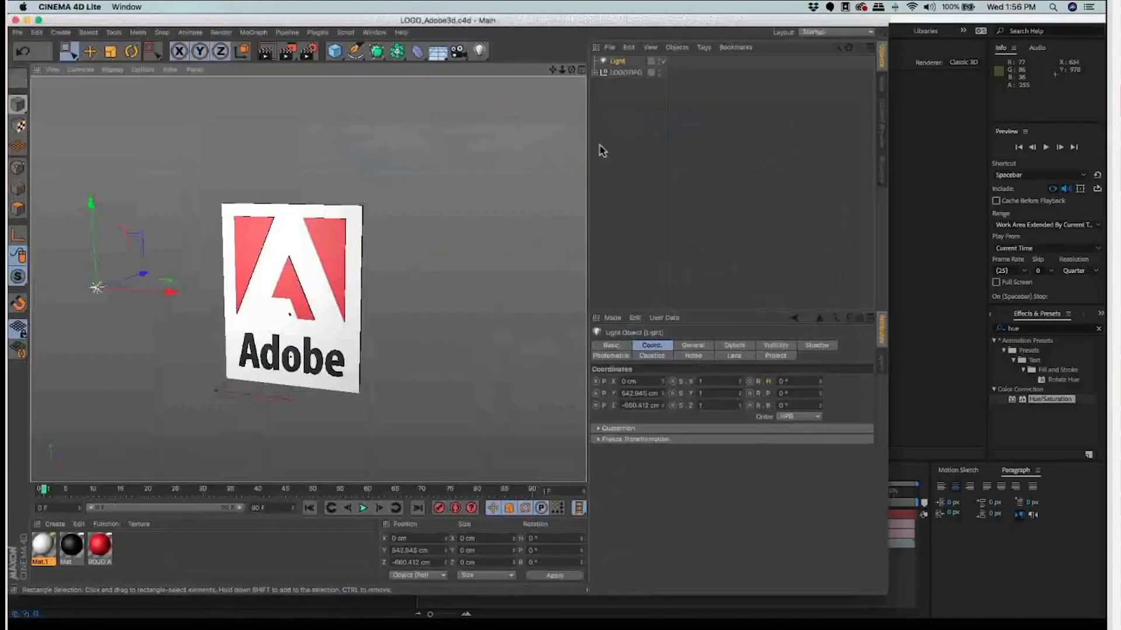
Step: In Cinema 4D Lite, open Camera_Track.c4d from the Camera Track folder inside WEBINAR ADOBE's Cinema 4D folder
{"action": "key", "text": "super+o"}
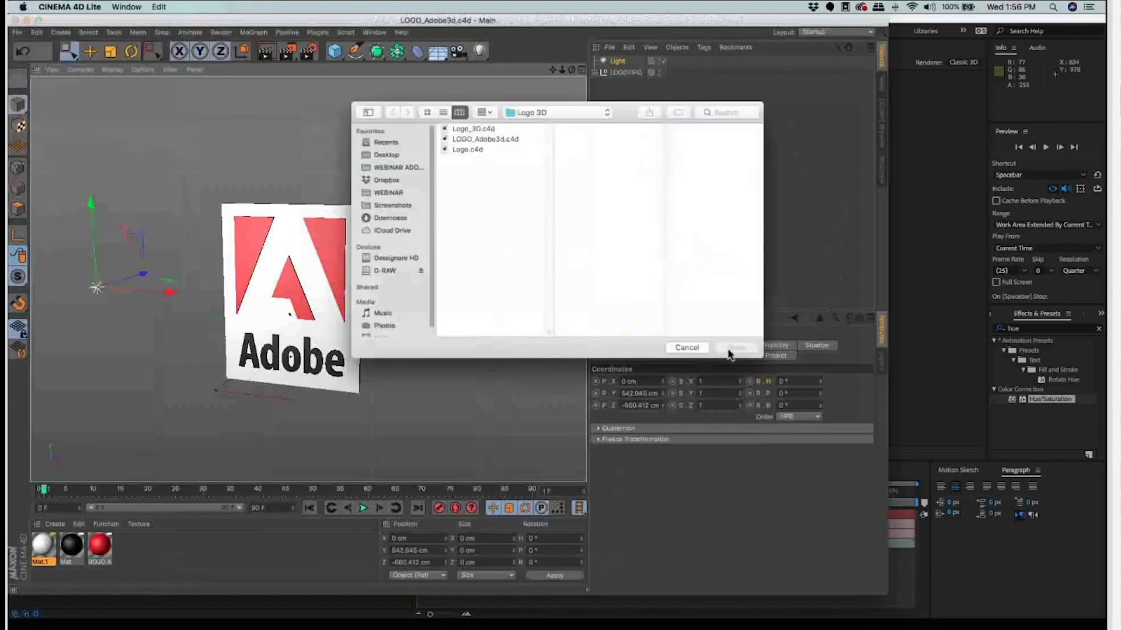
{"action": "key", "text": "super+shift+d"}
{"action": "key", "text": "Down"}
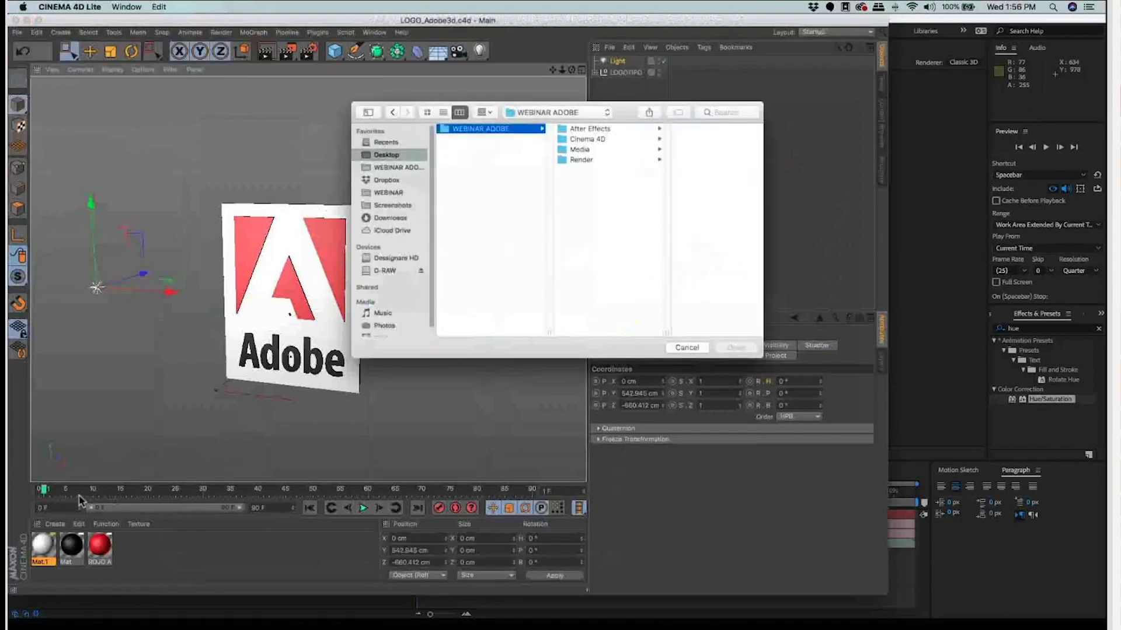
{"action": "key", "text": "Right"}
{"action": "key", "text": "Down"}
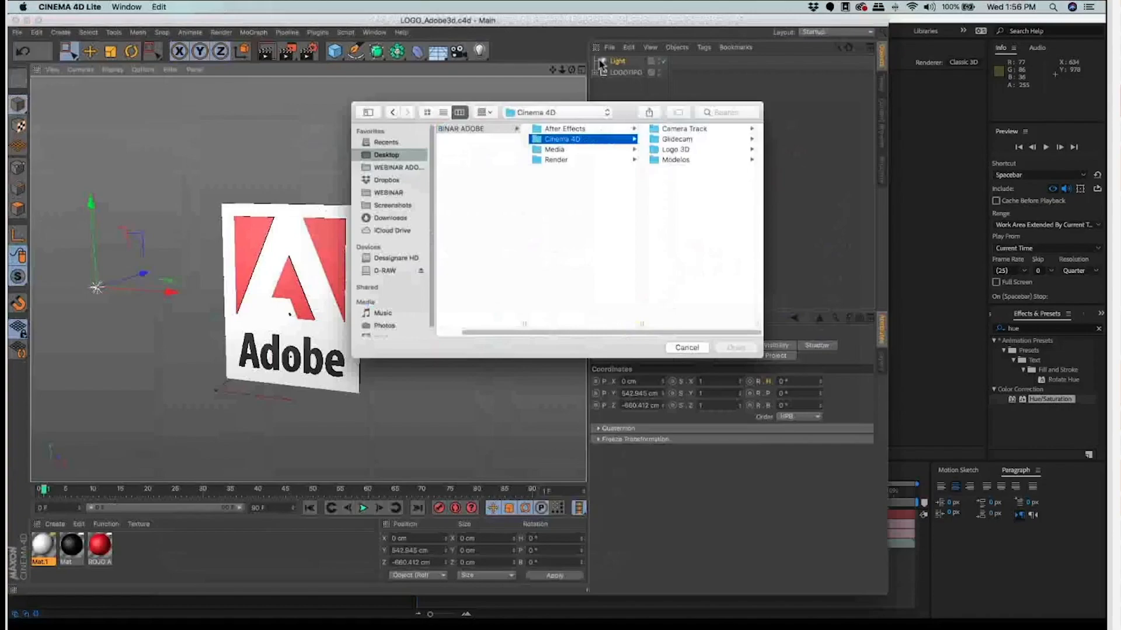
{"action": "key", "text": "Right"}
{"action": "key", "text": "Right"}
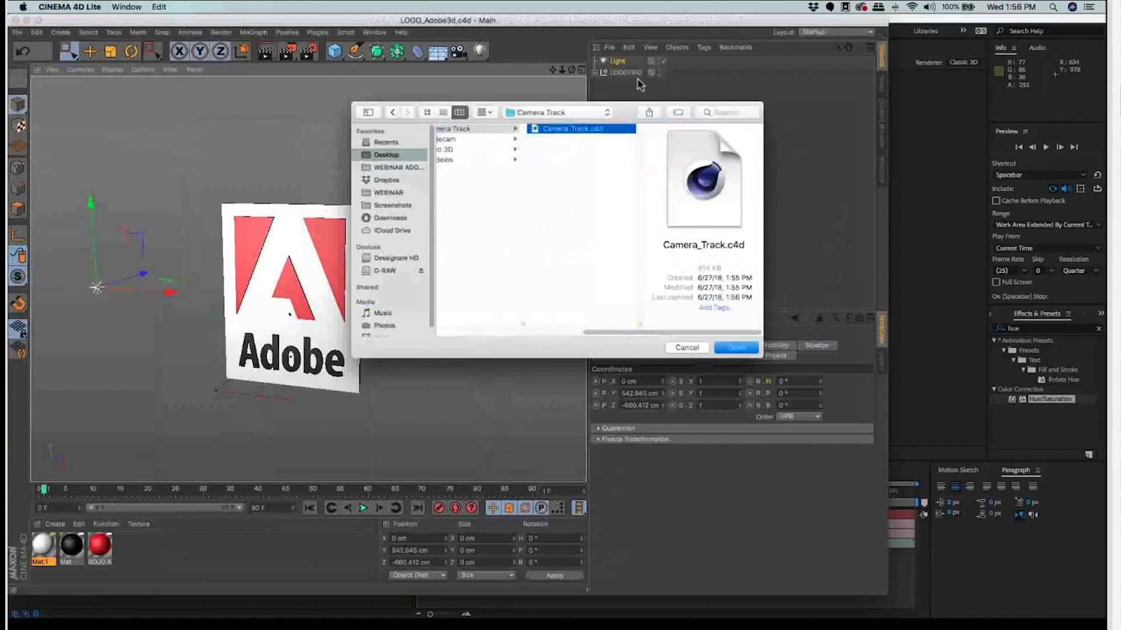
{"action": "key", "text": "Return"}
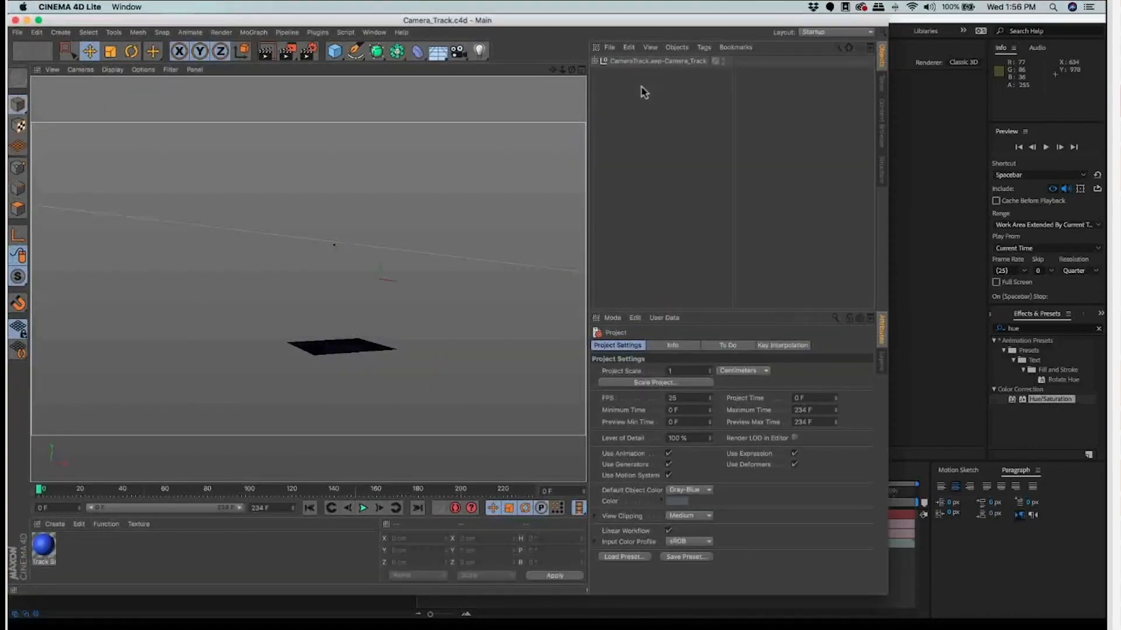
Step: Delete the second, inactive 3D Tracker Camera from the imported scene and play the camera animation
{"action": "key", "text": "shift+f"}
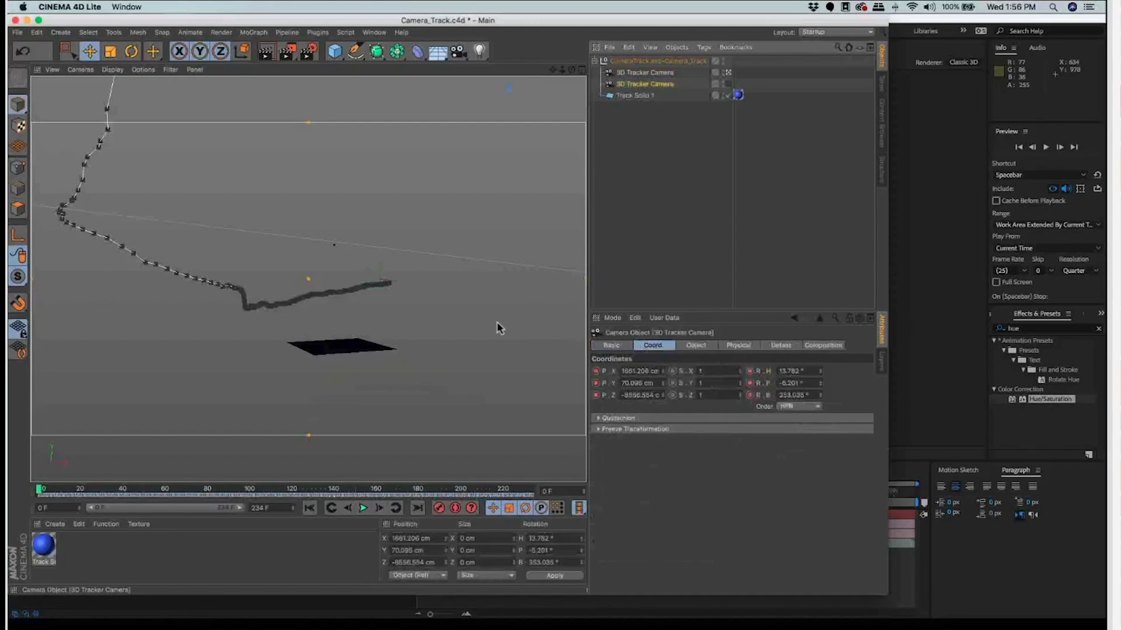
{"action": "key", "text": "Delete"}
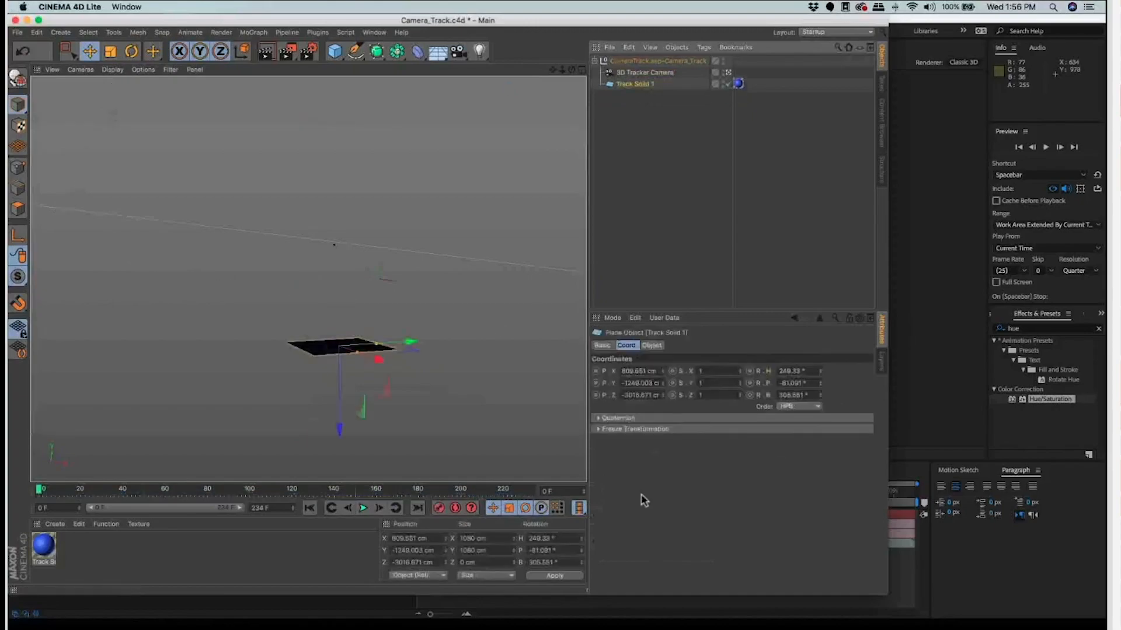
{"action": "key", "text": "F8"}
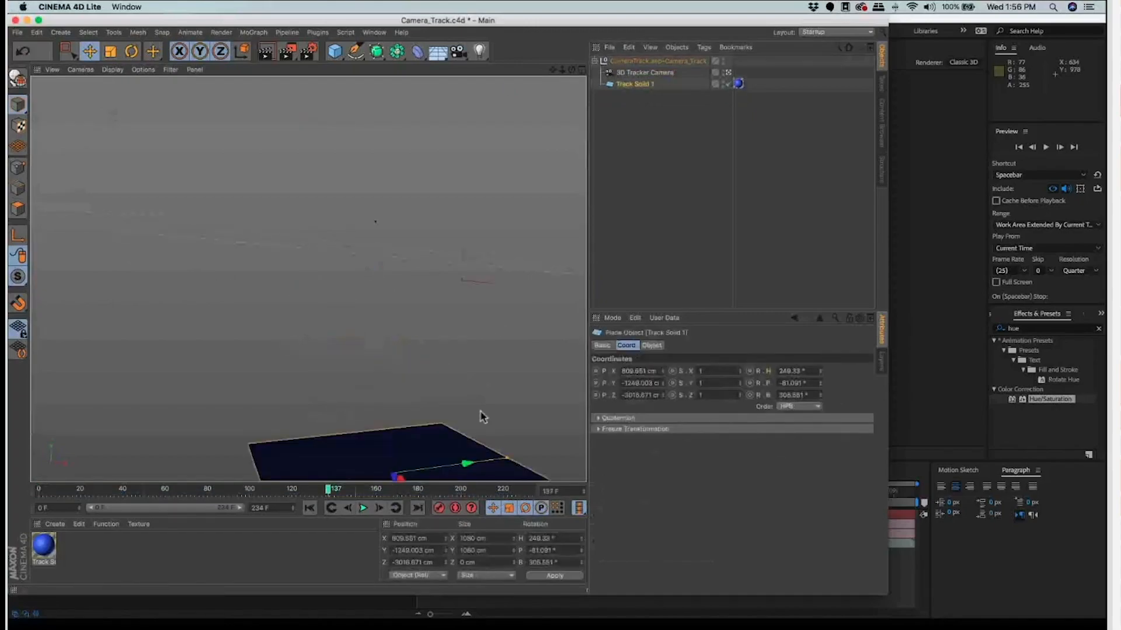
Step: Switch to After Effects to preview the Camera_Track composition, and return to the Cinema 4D Lite scene
{"action": "key", "text": "super+Tab"}
{"action": "key", "text": "super+Tab"}
{"action": "key", "text": "super+Tab"}
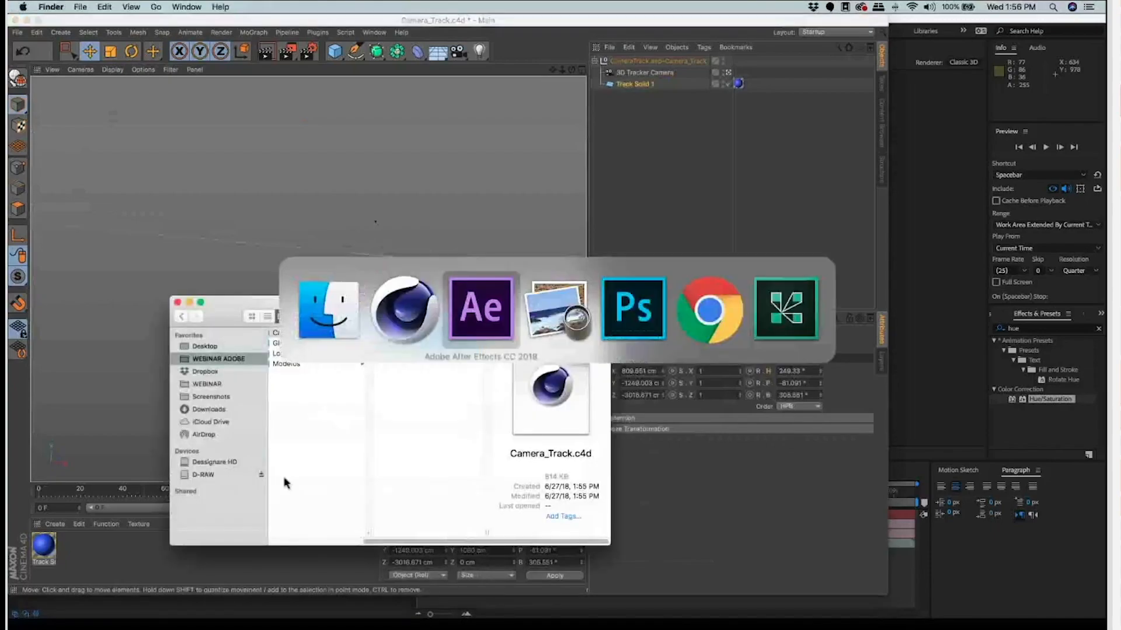
{"action": "key", "text": "space"}
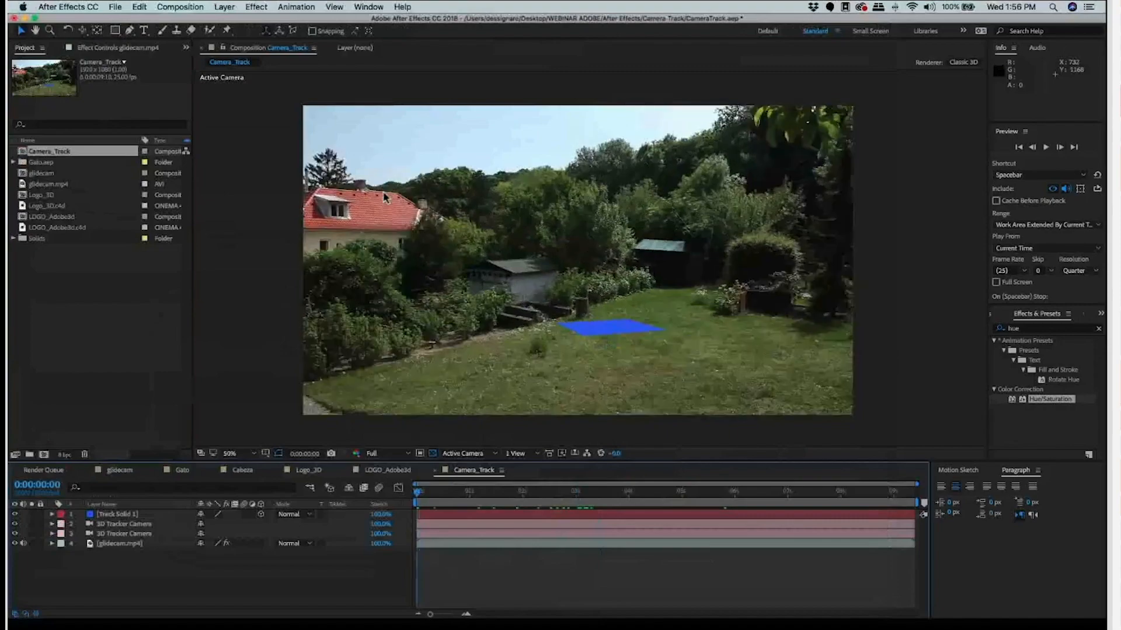
{"action": "key", "text": "super+Tab"}
{"action": "key", "text": "super+Tab"}
{"action": "key", "text": "super+Tab"}
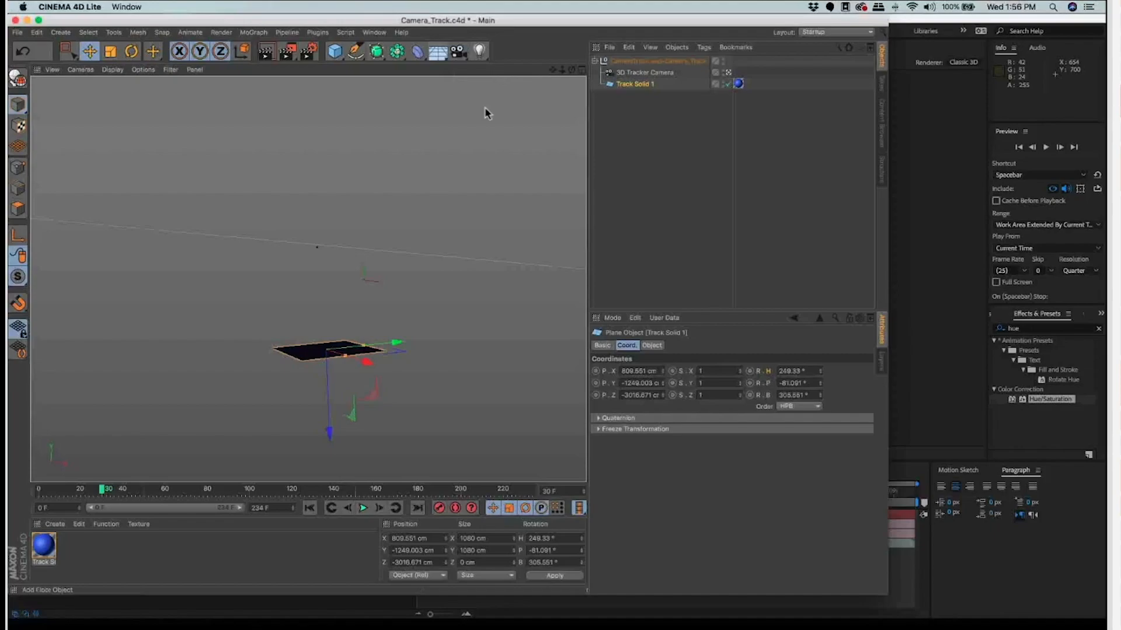
Step: Add a Background object to the scene and create a new material
{"action": "key", "text": "super+z"}
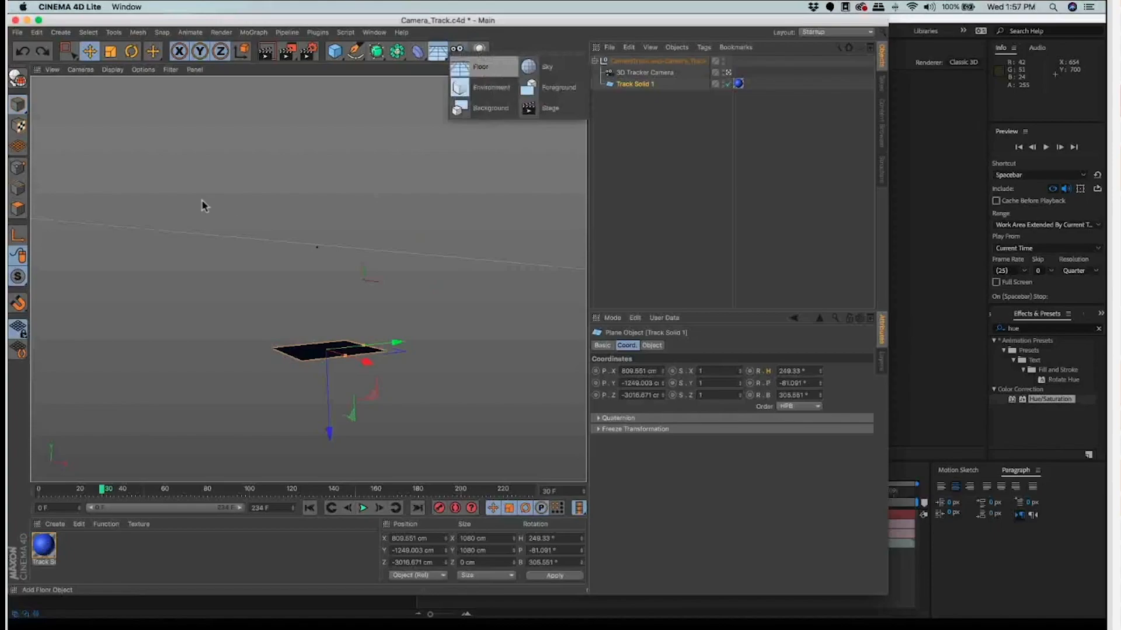
{"action": "left_click", "coordinate": [490, 108]}
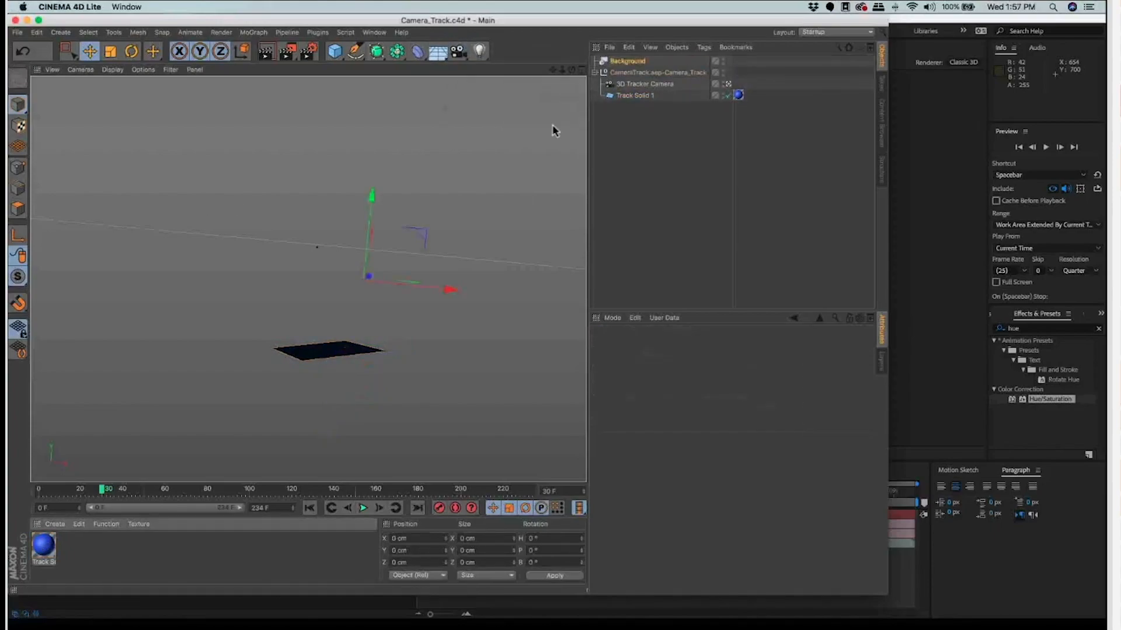
{"action": "key", "text": "super+n"}
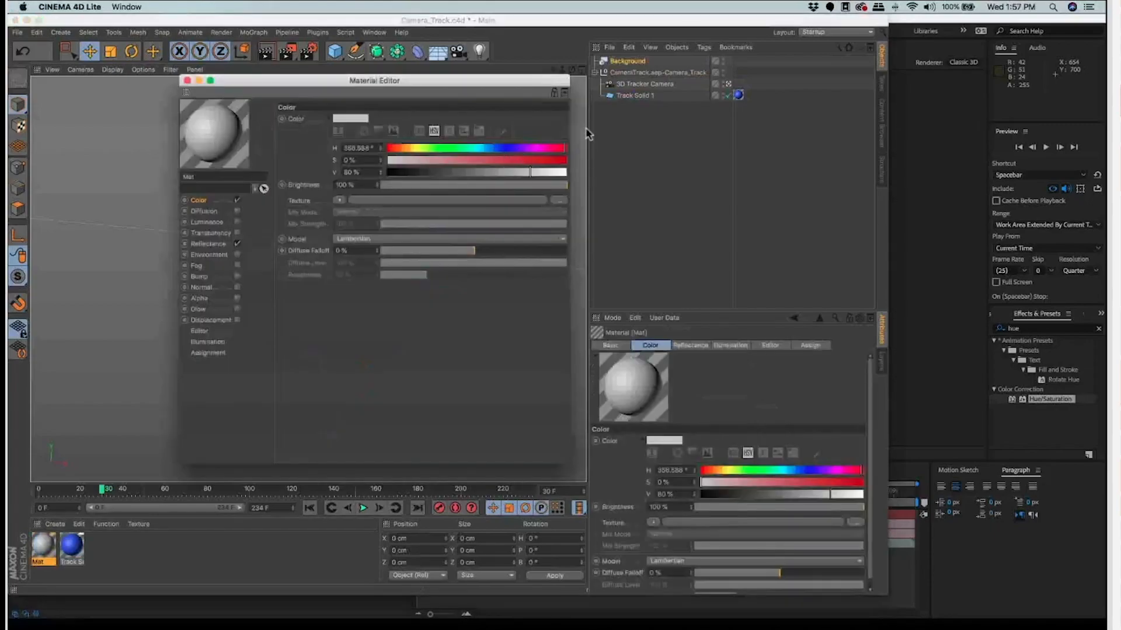
Step: Load glidecam.mp4 from the Video folder inside Media as the texture of the new material's Color channel
{"action": "left_click", "coordinate": [558, 200]}
{"action": "left_click", "coordinate": [575, 113]}
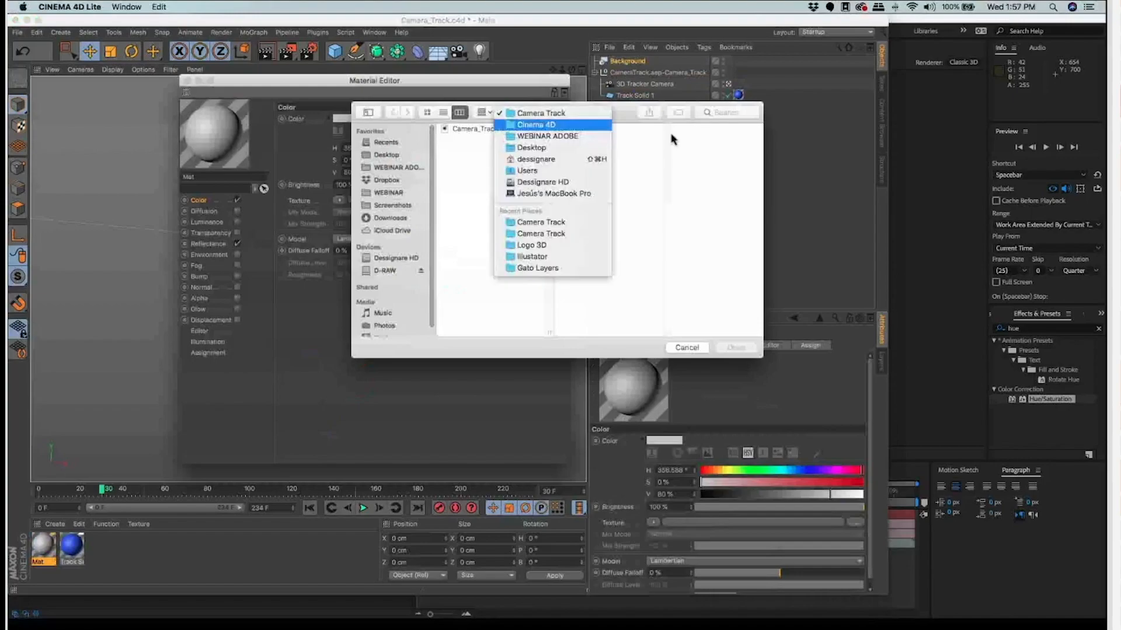
{"action": "left_click", "coordinate": [575, 124]}
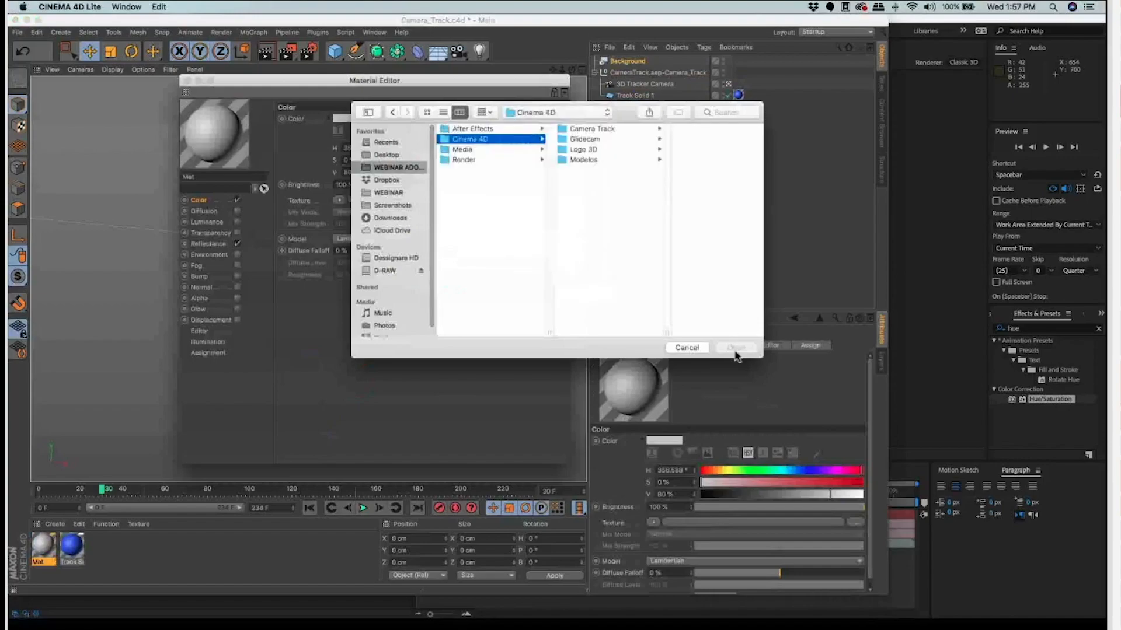
{"action": "key", "text": "Down"}
{"action": "key", "text": "Down"}
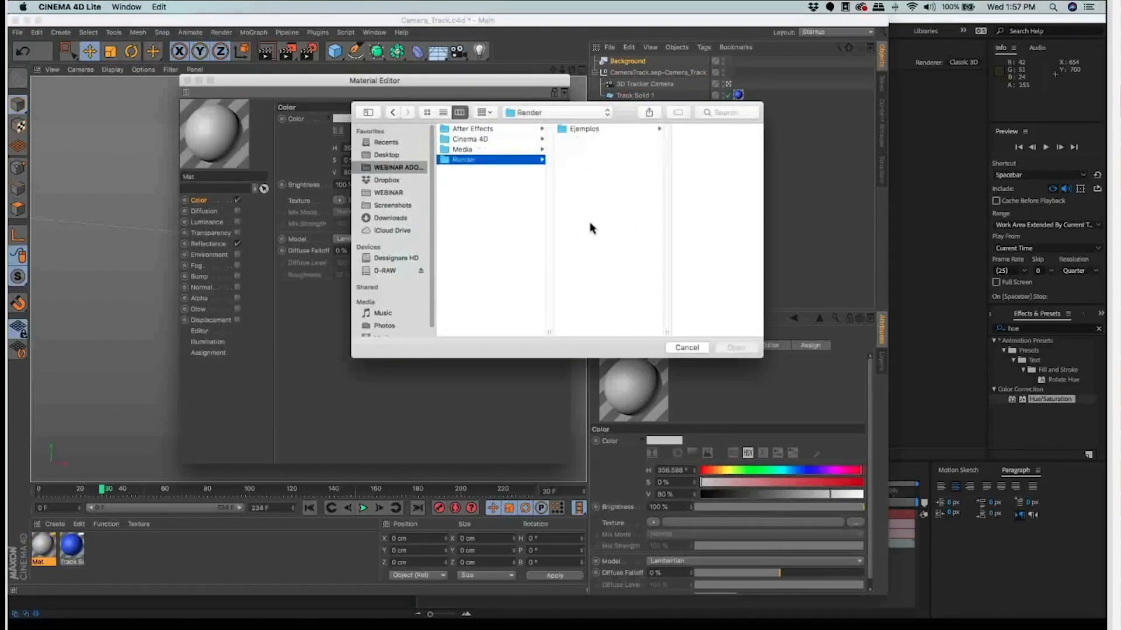
{"action": "key", "text": "Right"}
{"action": "key", "text": "Left"}
{"action": "key", "text": "Up"}
{"action": "left_click", "coordinate": [647, 146]}
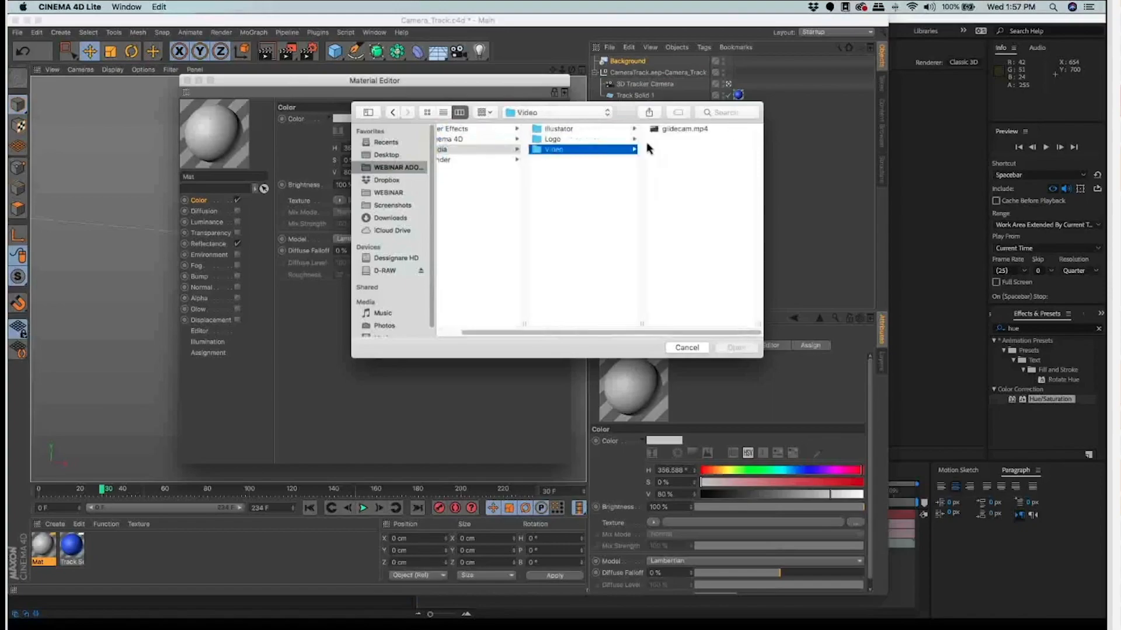
{"action": "key", "text": "Right"}
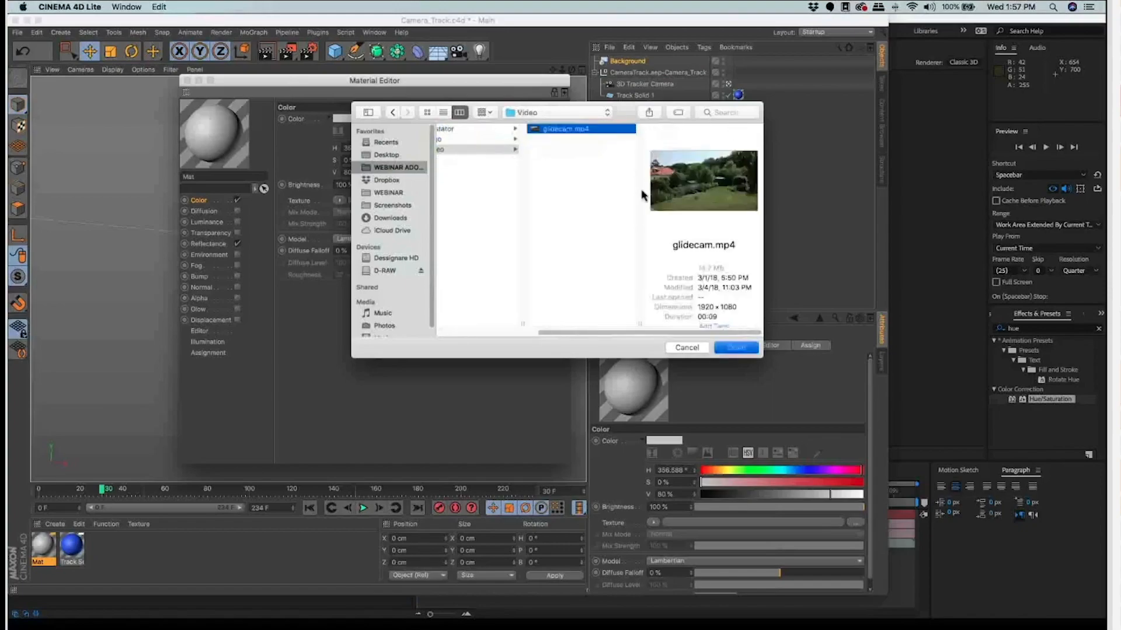
{"action": "key", "text": "Return"}
{"action": "key", "text": "Return"}
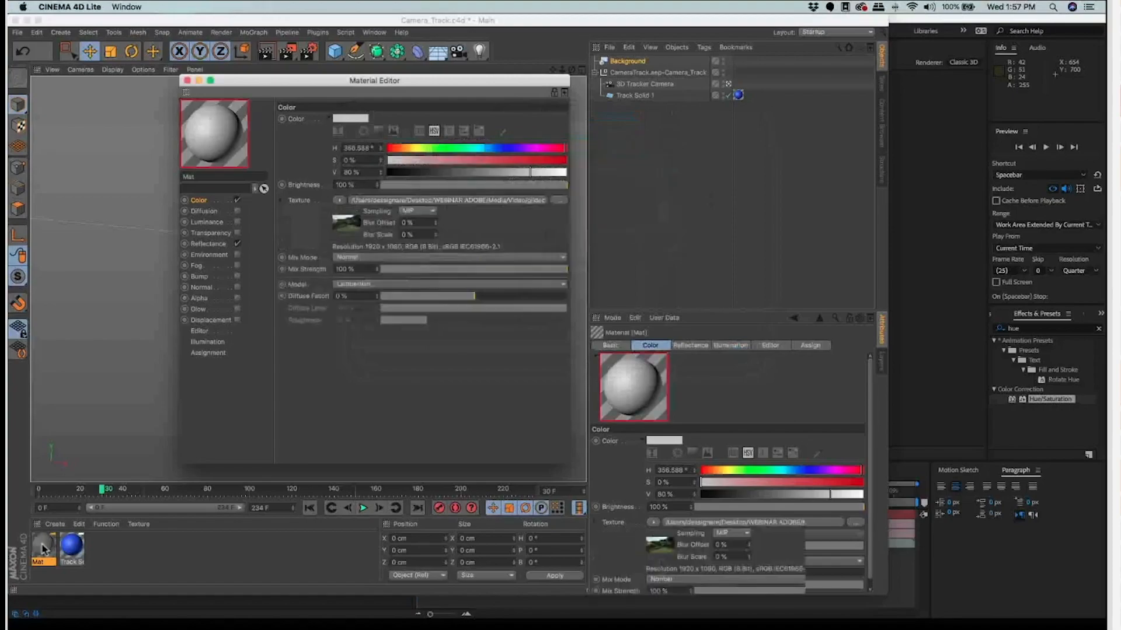
Step: Close the Material Editor and apply the video material to the Background object with the timeline at frame 0
{"action": "double_click", "coordinate": [41, 552]}
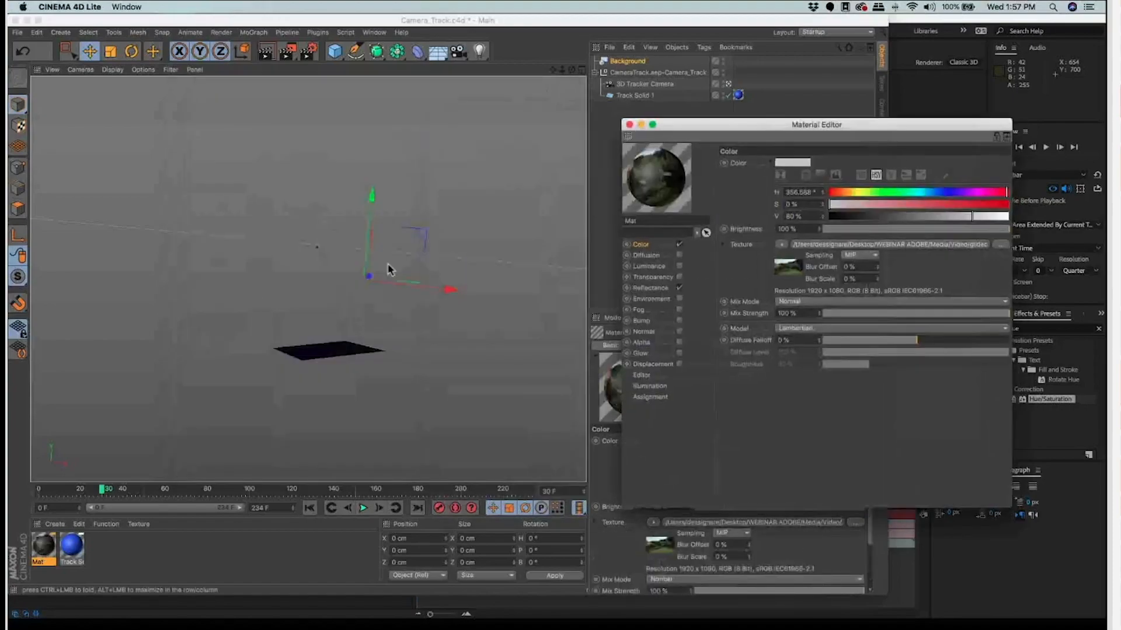
{"action": "key", "text": "super+w"}
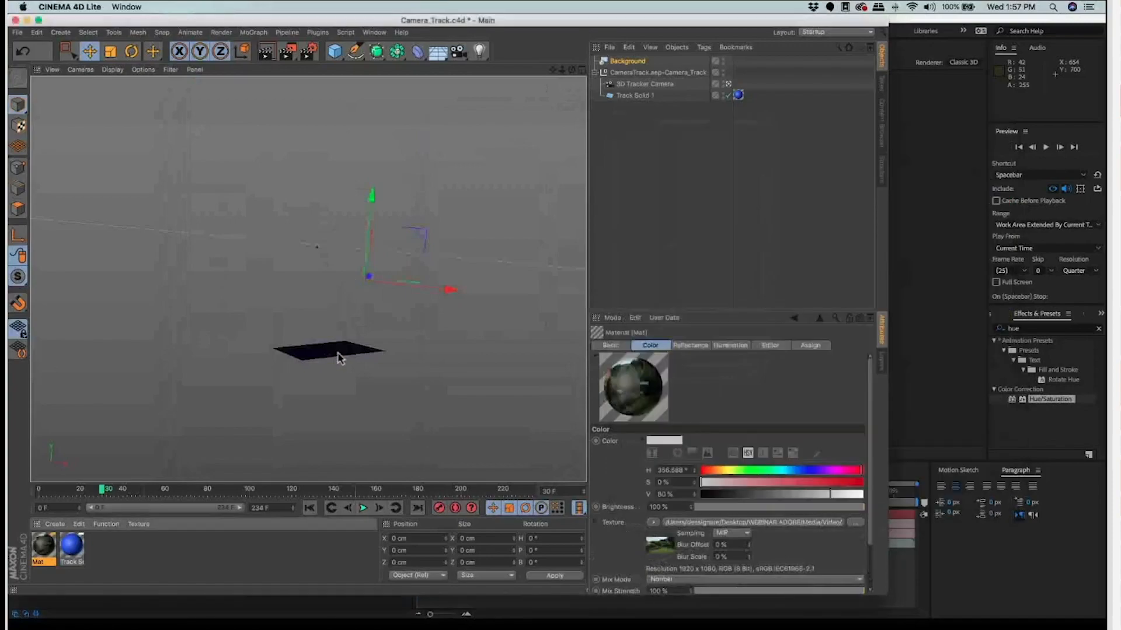
{"action": "key", "text": "shift+f"}
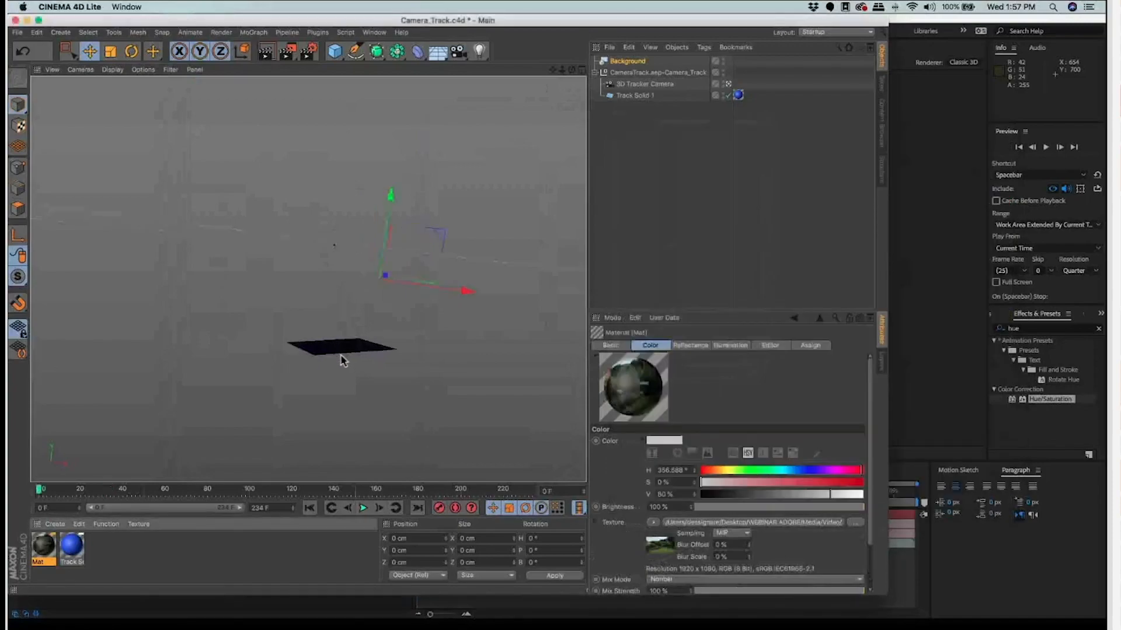
{"action": "left_click_drag", "start_coordinate": [43, 545], "coordinate": [627, 61]}
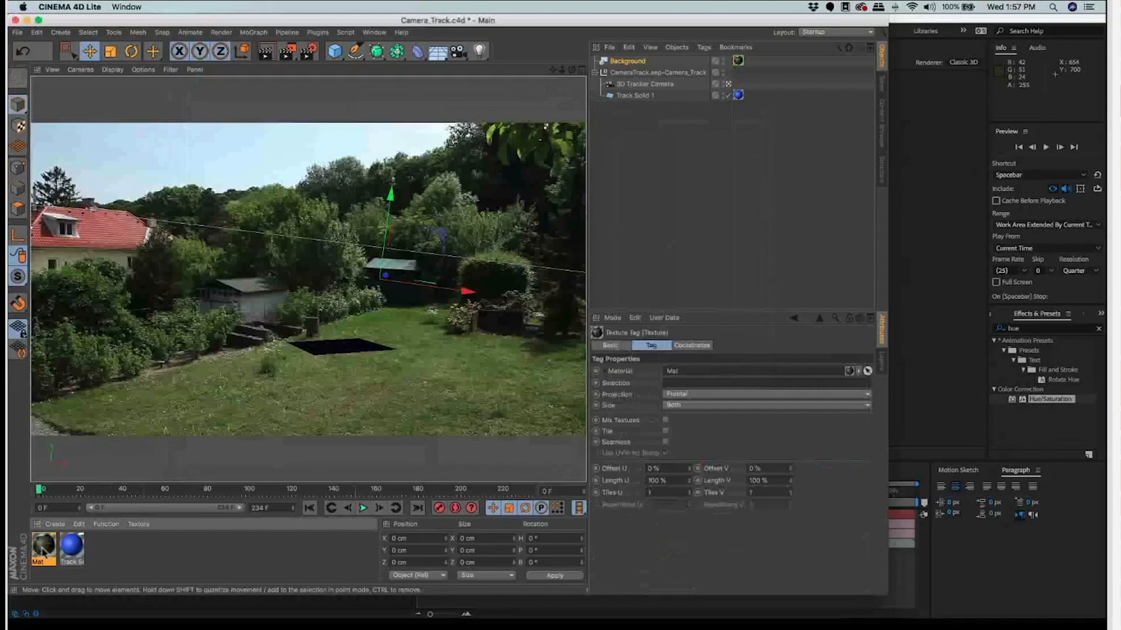
Step: Rename the glidecam footage material as VIDEO
{"action": "left_click", "coordinate": [341, 348]}
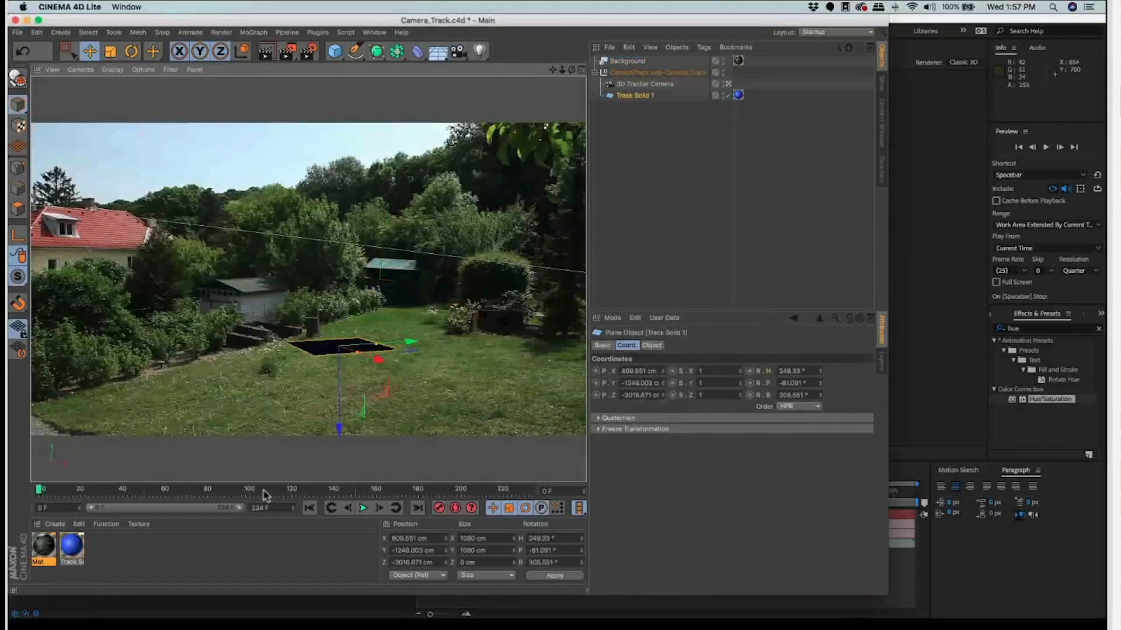
{"action": "double_click", "coordinate": [45, 545]}
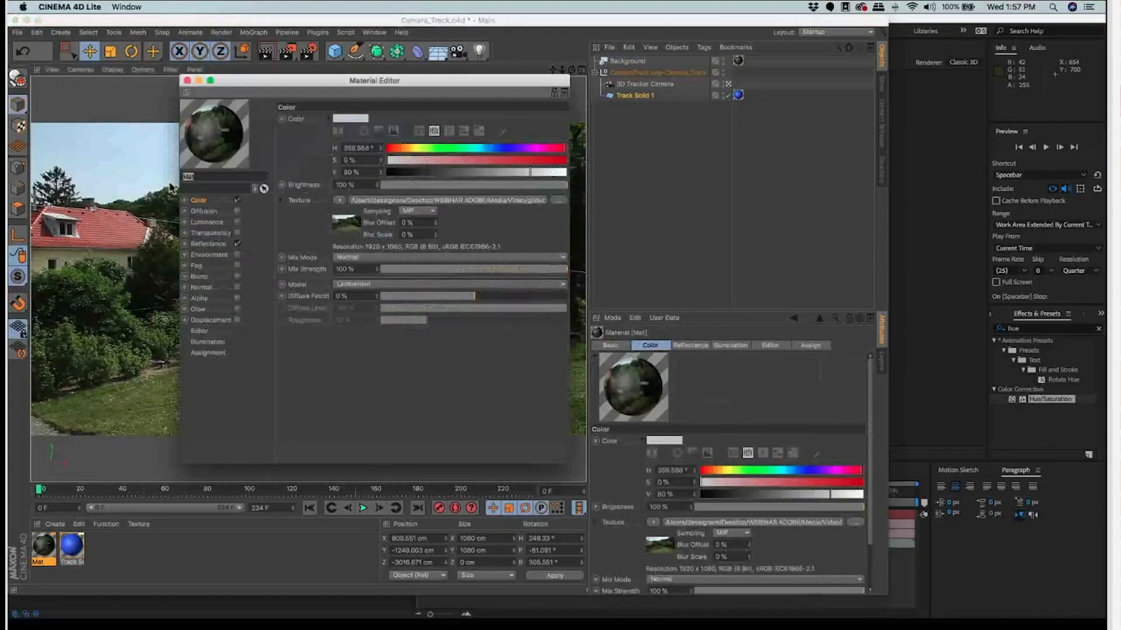
{"action": "left_click", "coordinate": [128, 332]}
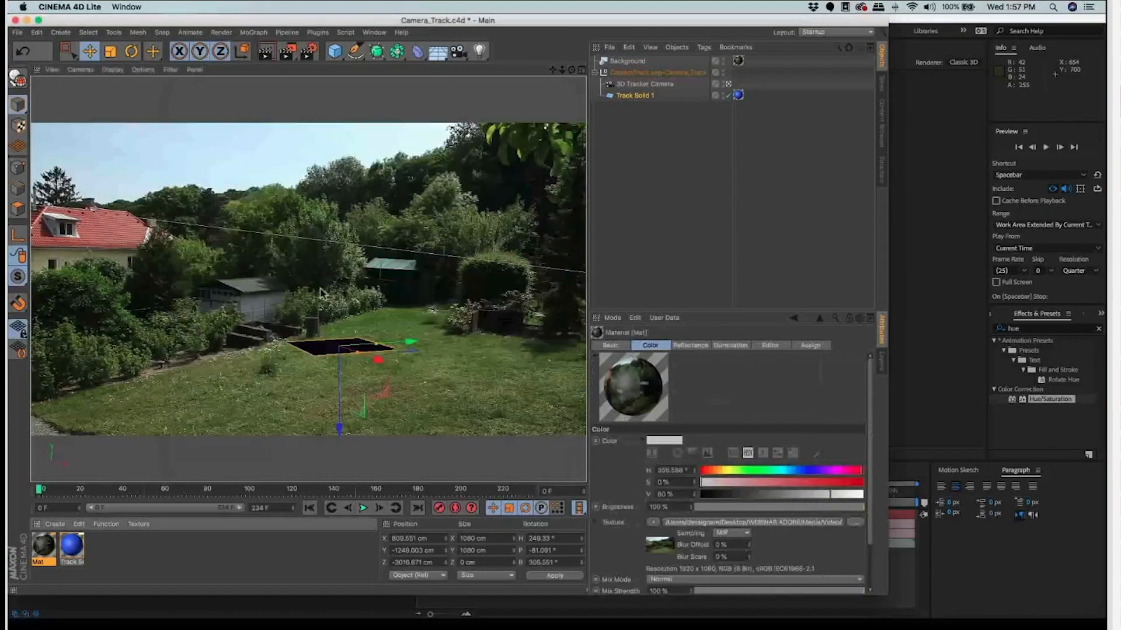
{"action": "left_click", "coordinate": [59, 489]}
{"action": "double_click", "coordinate": [43, 546]}
{"action": "mouse_move", "coordinate": [374, 81]}
{"action": "left_mouse_down"}
{"action": "mouse_move", "coordinate": [780, 104]}
{"action": "mouse_move", "coordinate": [742, 99]}
{"action": "left_mouse_up"}
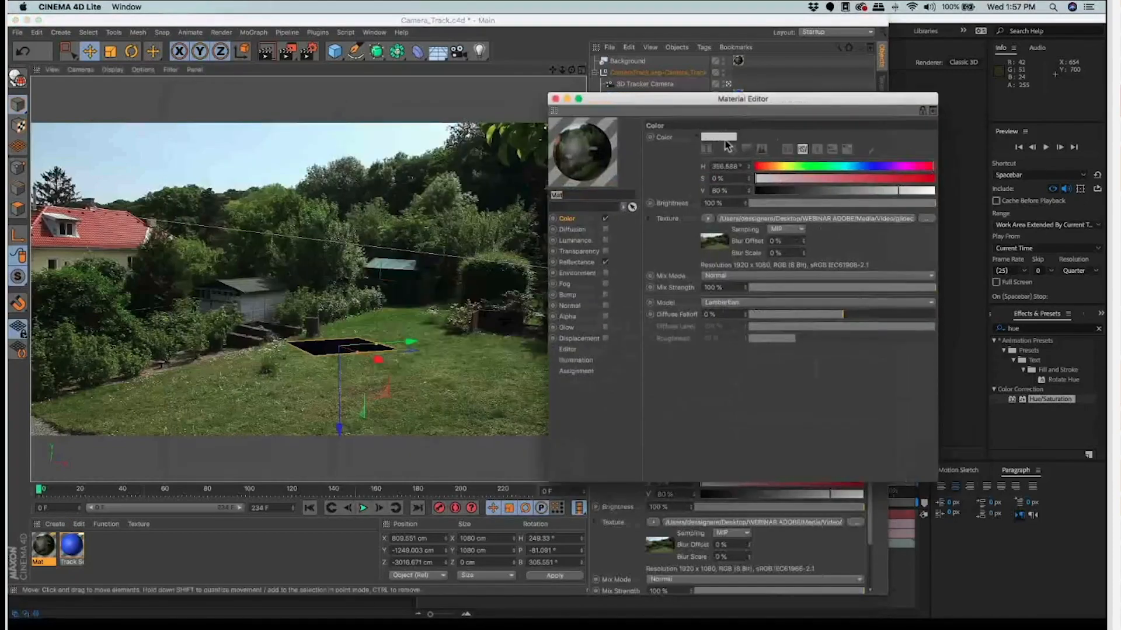
{"action": "type", "text": "VIDEO"}
{"action": "key", "text": "Return"}
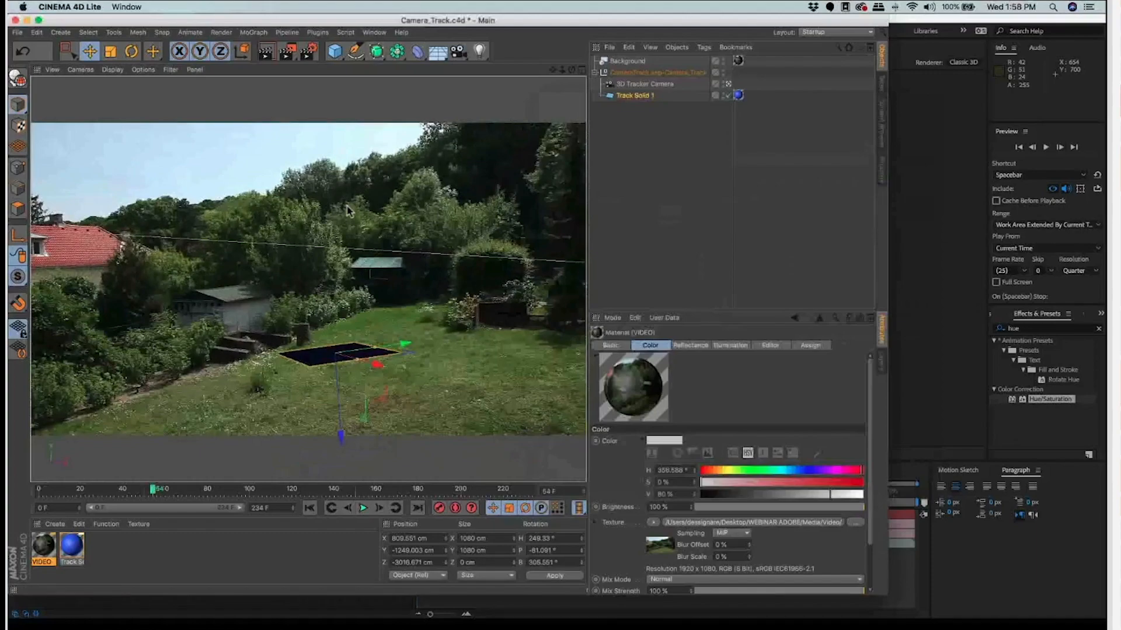
Step: Switch to After Effects to review the glidecam composition and its Gato layer, and return to Cinema 4D Lite
{"action": "key", "text": "super+Tab"}
{"action": "left_click", "coordinate": [120, 470]}
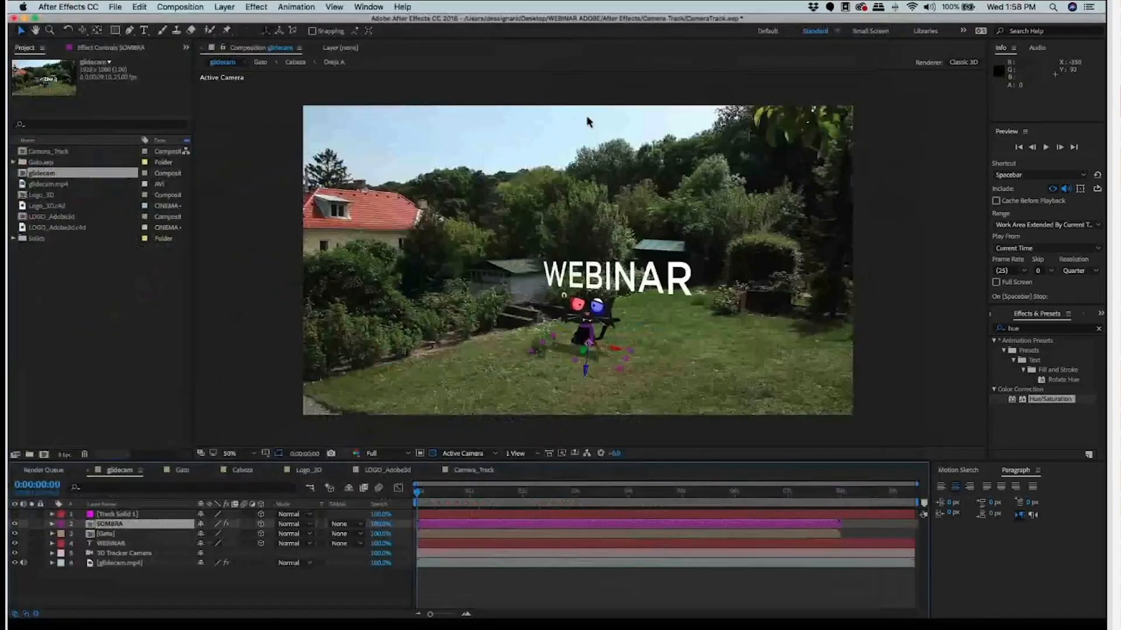
{"action": "left_click", "coordinate": [599, 327]}
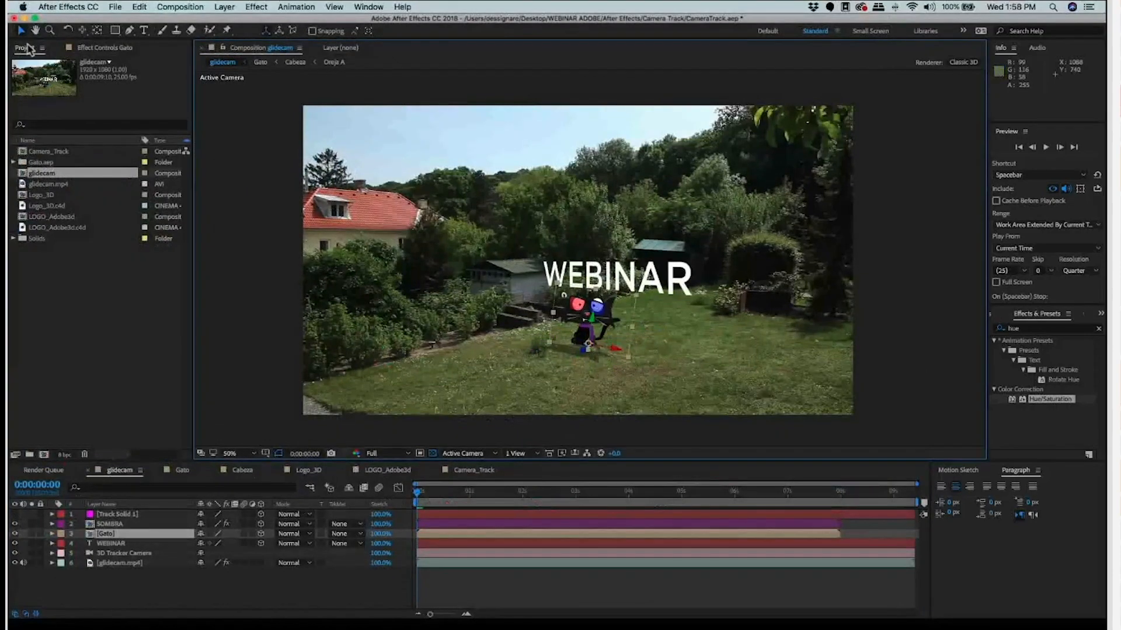
{"action": "key", "text": "super+Tab"}
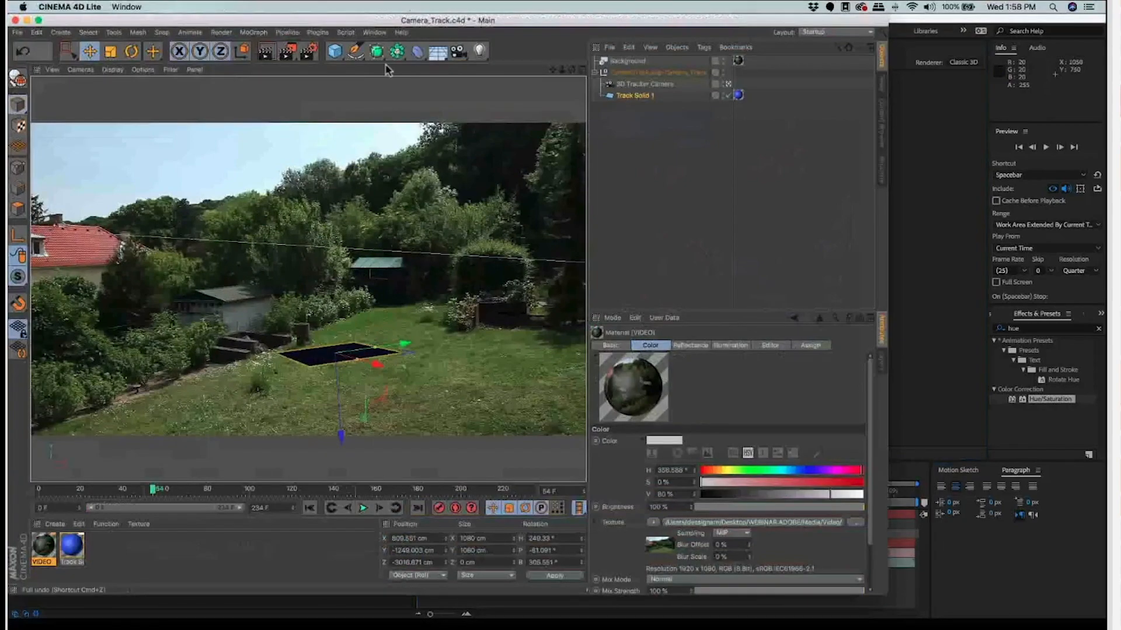
Step: Copy the LOGOTIPO null from LOGO_Adobe3d.c4d, paste it into Camera_Track.c4d and preview the animation
{"action": "left_click", "coordinate": [18, 33]}
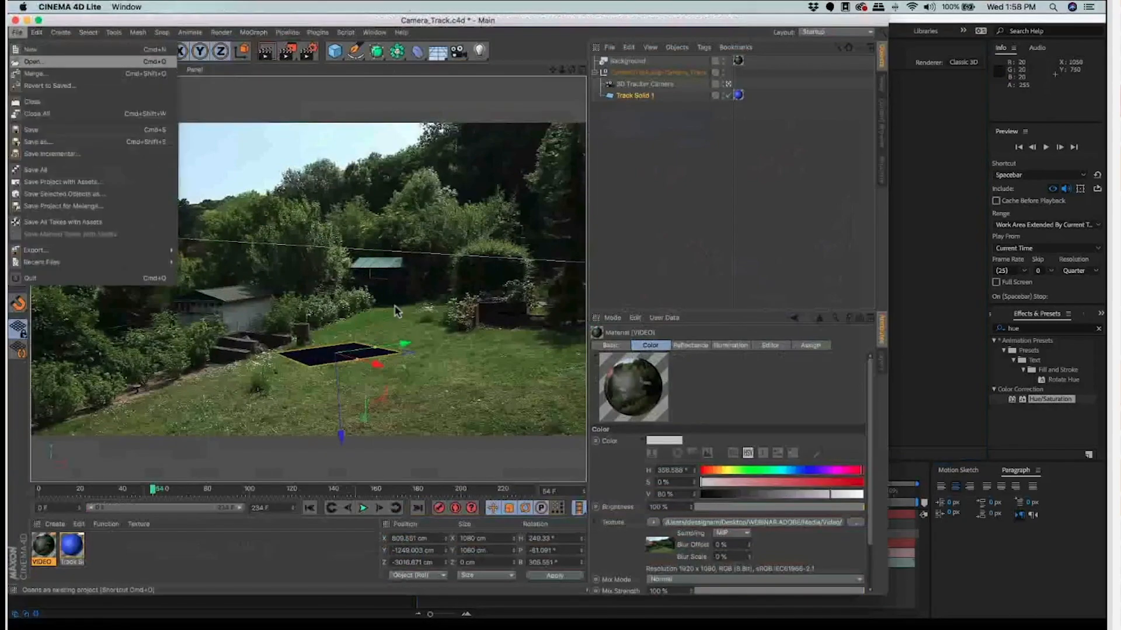
{"action": "left_click", "coordinate": [415, 256]}
{"action": "left_click", "coordinate": [374, 33]}
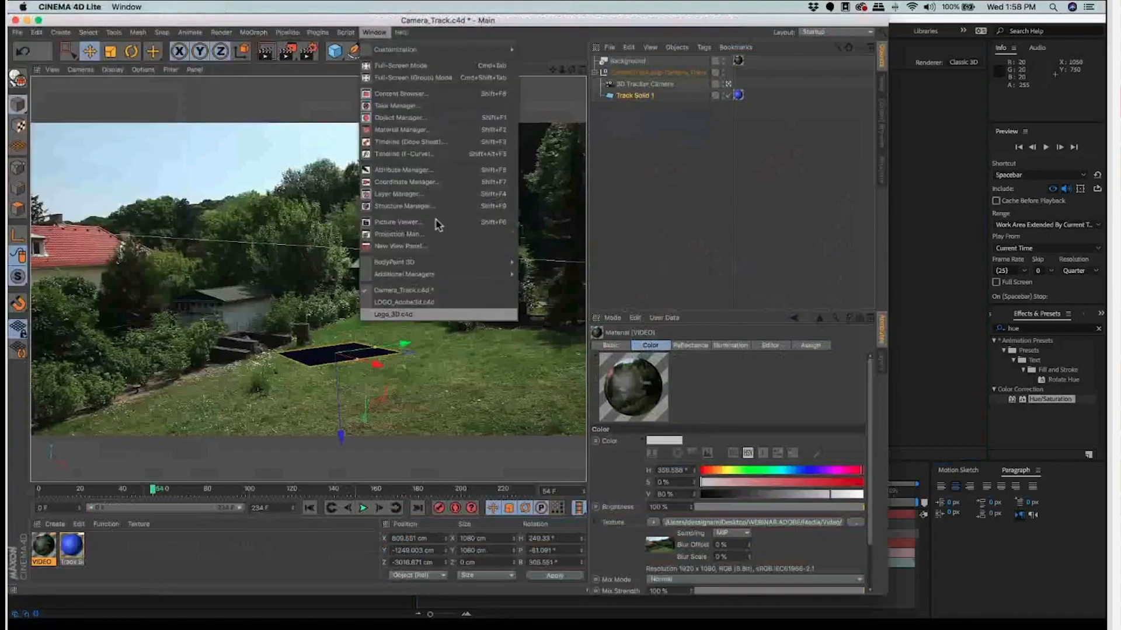
{"action": "left_click", "coordinate": [402, 302]}
{"action": "left_click", "coordinate": [622, 73]}
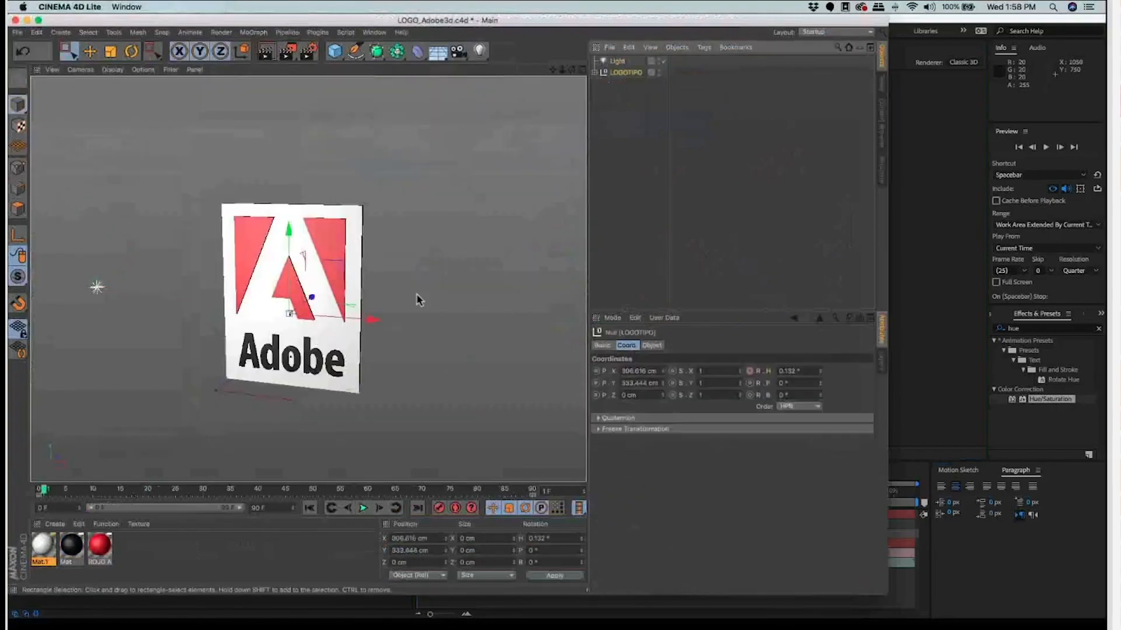
{"action": "key", "text": "F8"}
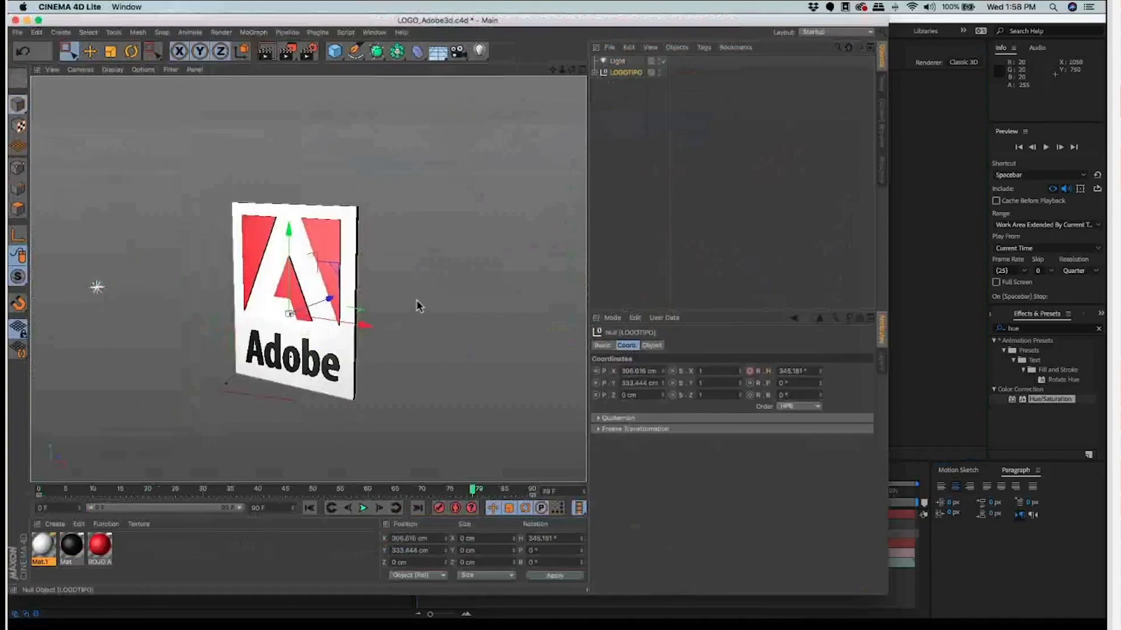
{"action": "left_click", "coordinate": [374, 32]}
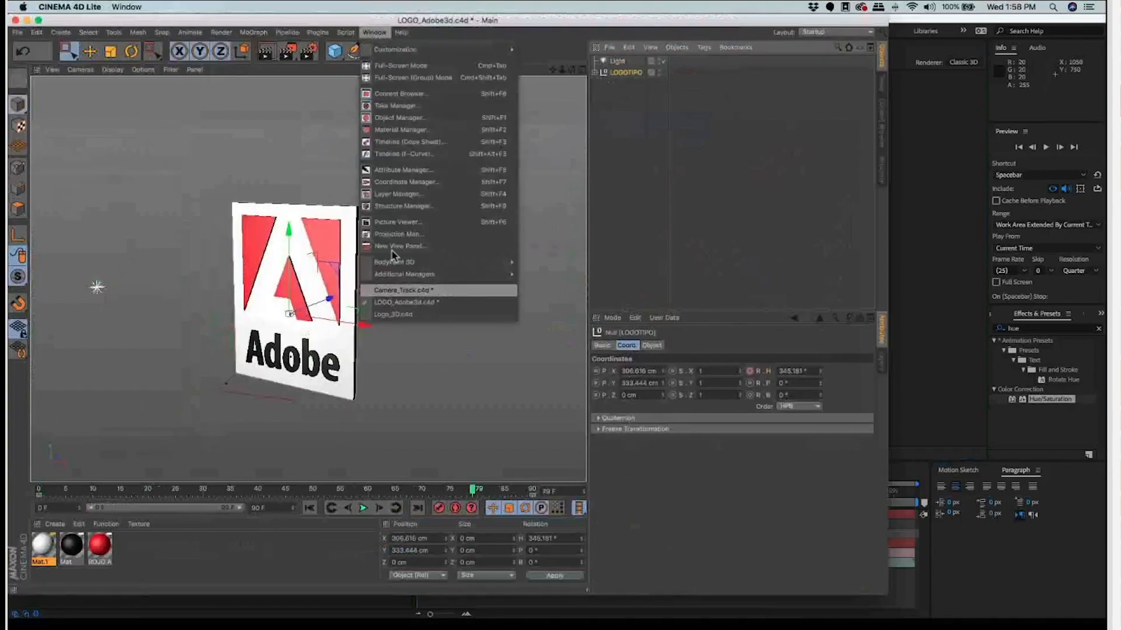
{"action": "left_click", "coordinate": [378, 292]}
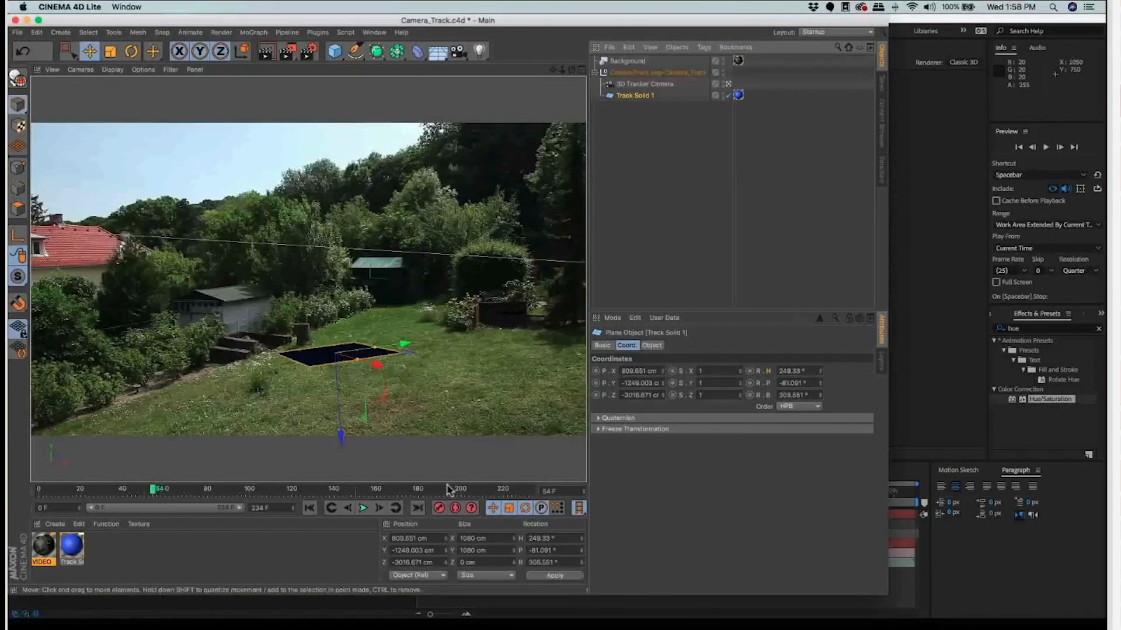
{"action": "key", "text": "super+v"}
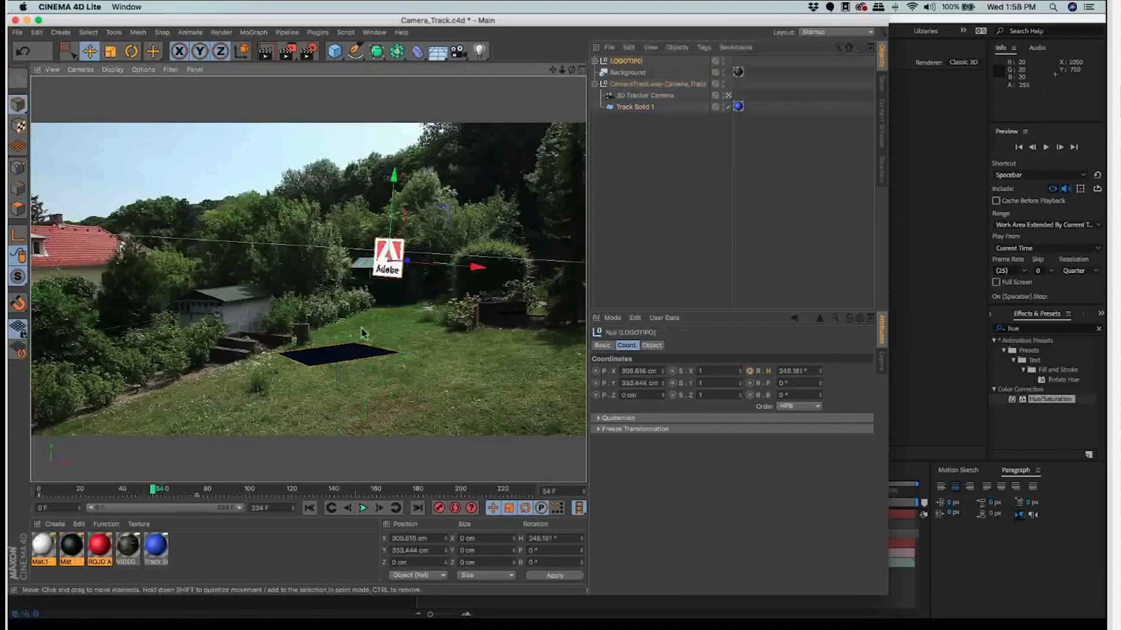
{"action": "key", "text": "F6"}
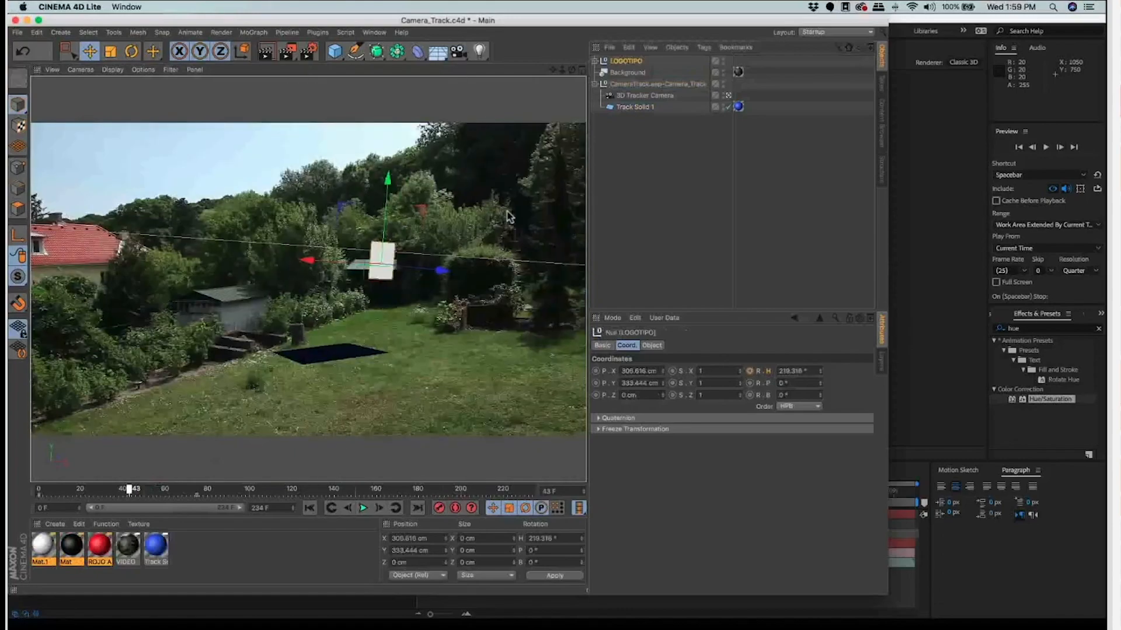
{"action": "key", "text": "F6"}
Step: Move the LOGOTIPO null over Track Solid 1 and lower it, to about X -107, Y -96 and Z -2965 cm
{"action": "left_click", "coordinate": [646, 108]}
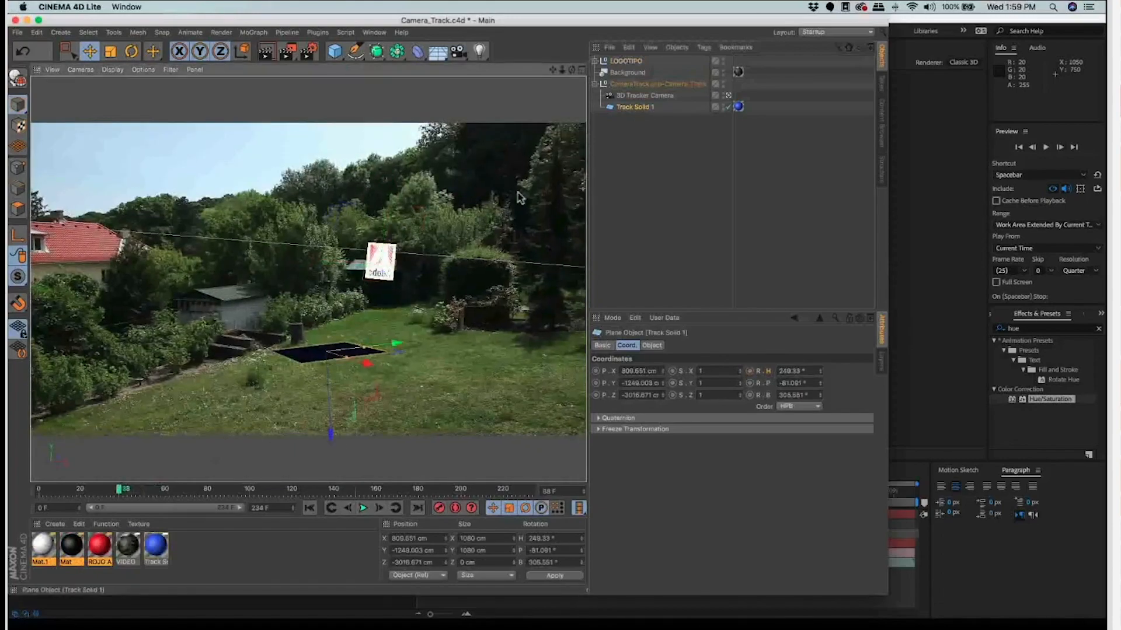
{"action": "middle_click", "coordinate": [424, 229]}
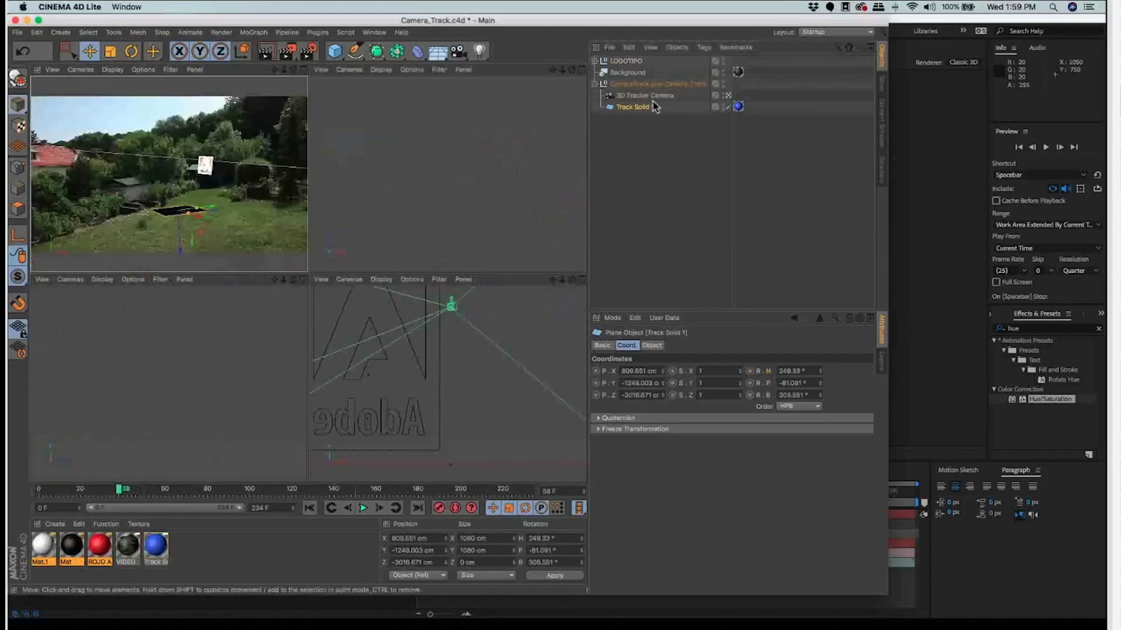
{"action": "scroll", "coordinate": [528, 135], "scroll_direction": "down", "scroll_amount": 5}
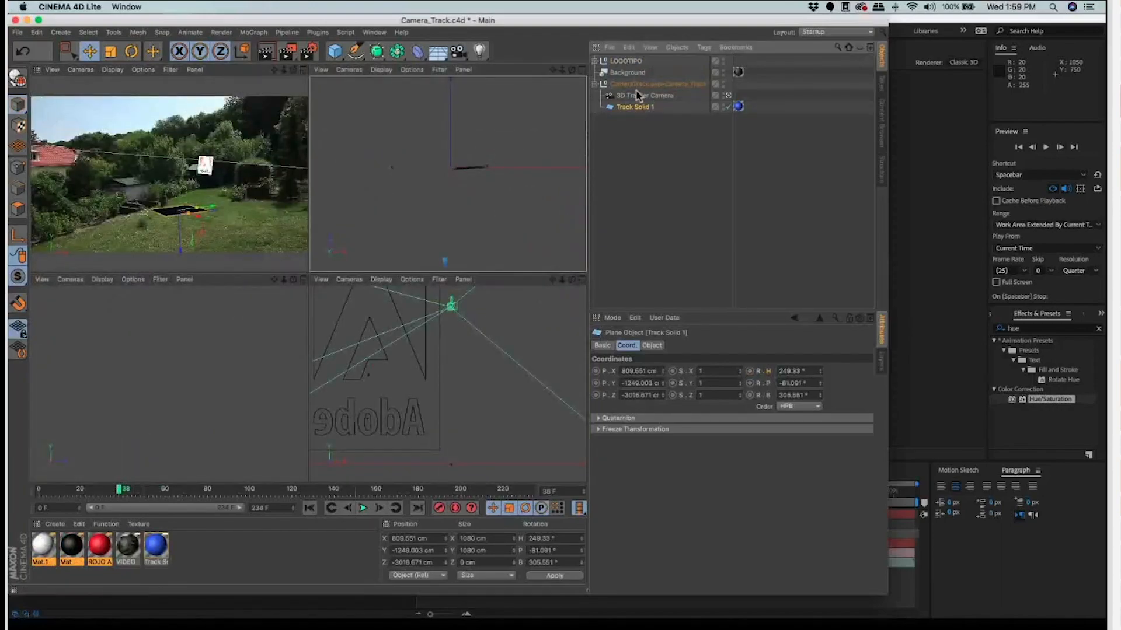
{"action": "scroll", "coordinate": [445, 130], "scroll_direction": "down", "scroll_amount": 5}
{"action": "scroll", "coordinate": [443, 174], "scroll_direction": "up", "scroll_amount": 3}
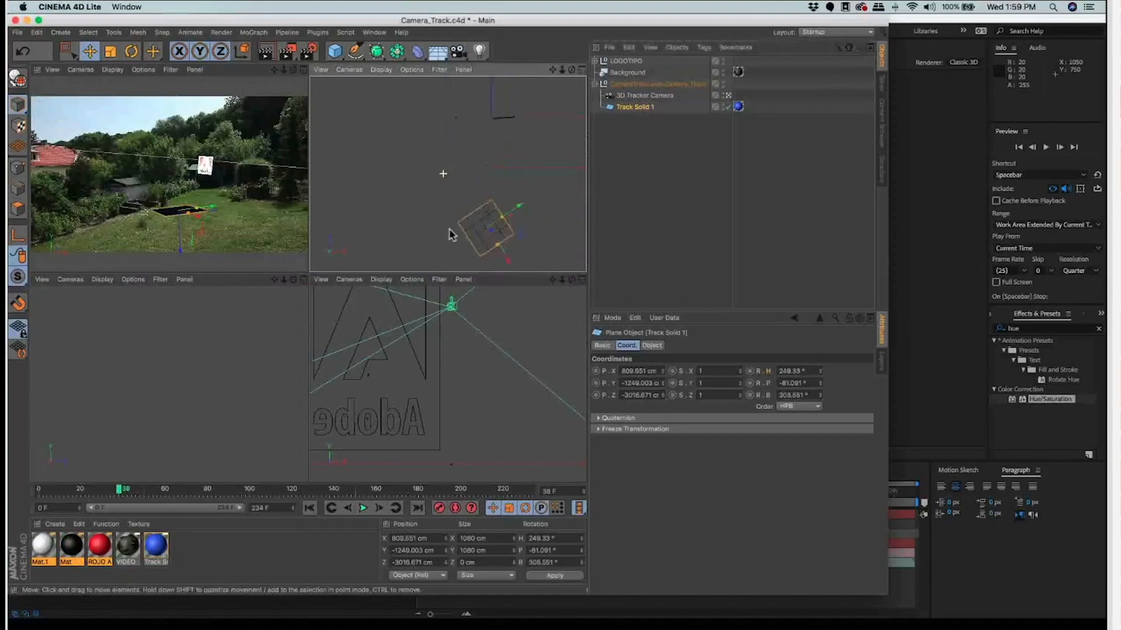
{"action": "scroll", "coordinate": [451, 234], "scroll_direction": "up", "scroll_amount": 2}
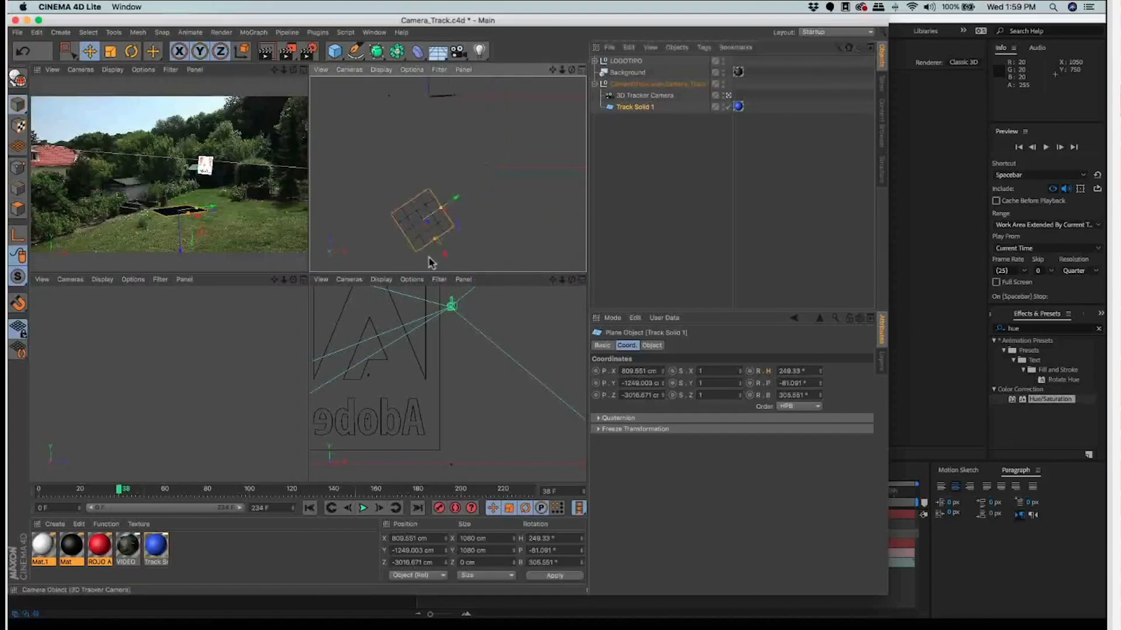
{"action": "left_click_drag", "start_coordinate": [189, 127], "coordinate": [193, 137]}
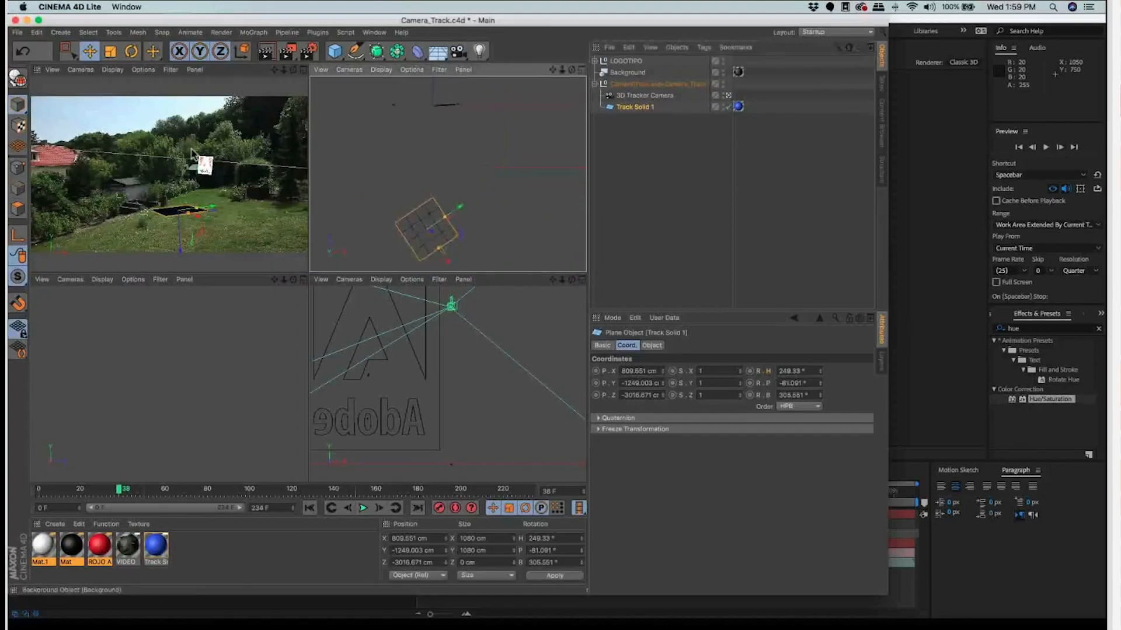
{"action": "left_click", "coordinate": [626, 61]}
{"action": "left_click_drag", "start_coordinate": [447, 146], "coordinate": [454, 251]}
{"action": "left_click_drag", "start_coordinate": [410, 211], "coordinate": [387, 213]}
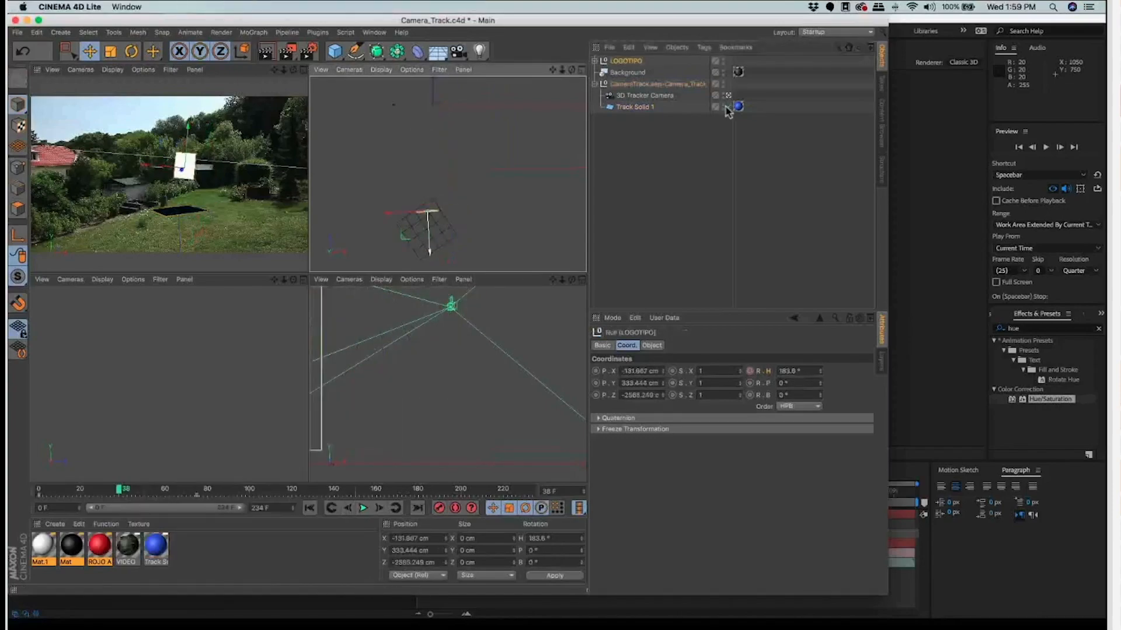
{"action": "left_click_drag", "start_coordinate": [430, 249], "coordinate": [431, 266]}
{"action": "left_click_drag", "start_coordinate": [187, 127], "coordinate": [186, 144]}
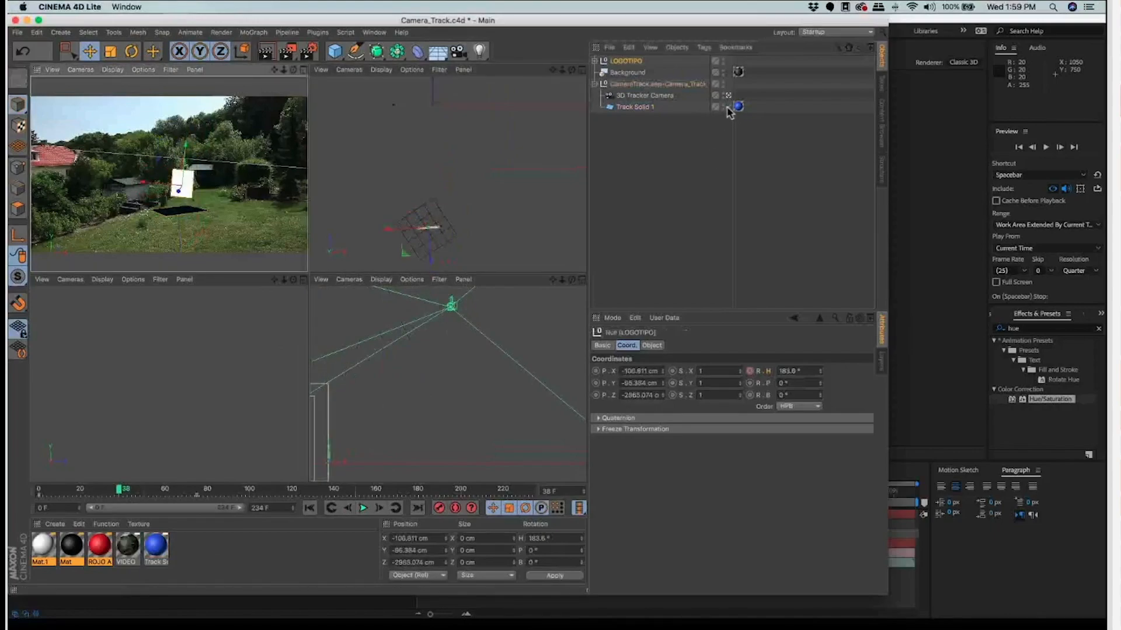
Step: Disable Track Solid 1 and delete the Background object, previewing the logo alone through the tracked camera
{"action": "key", "text": "F1"}
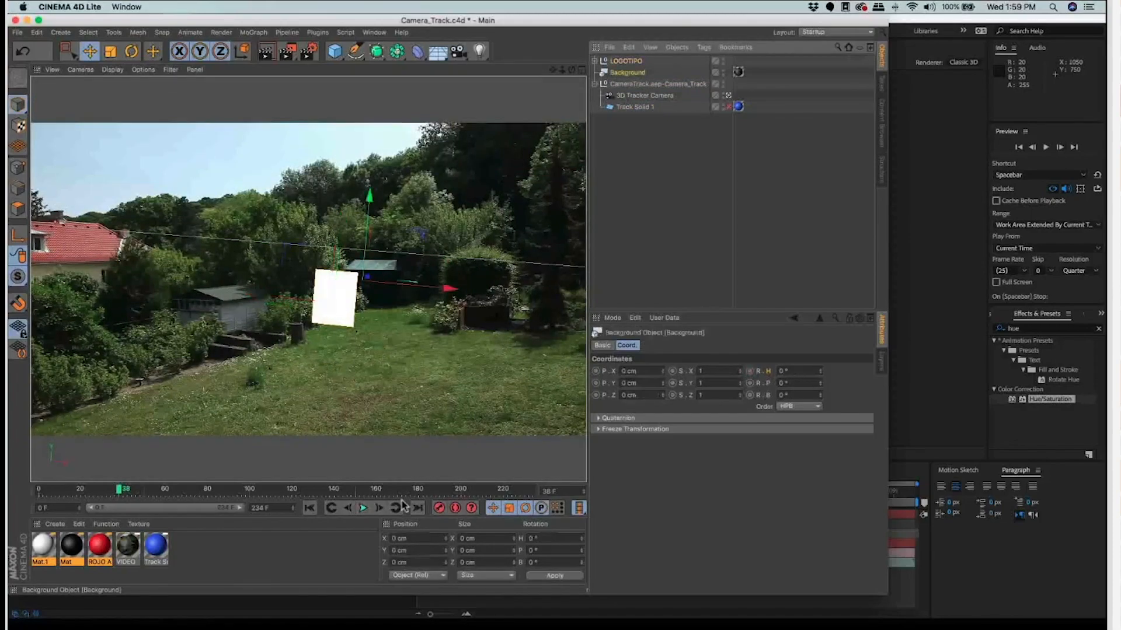
{"action": "key", "text": "Delete"}
{"action": "left_click_drag", "start_coordinate": [26, 482], "coordinate": [208, 497]}
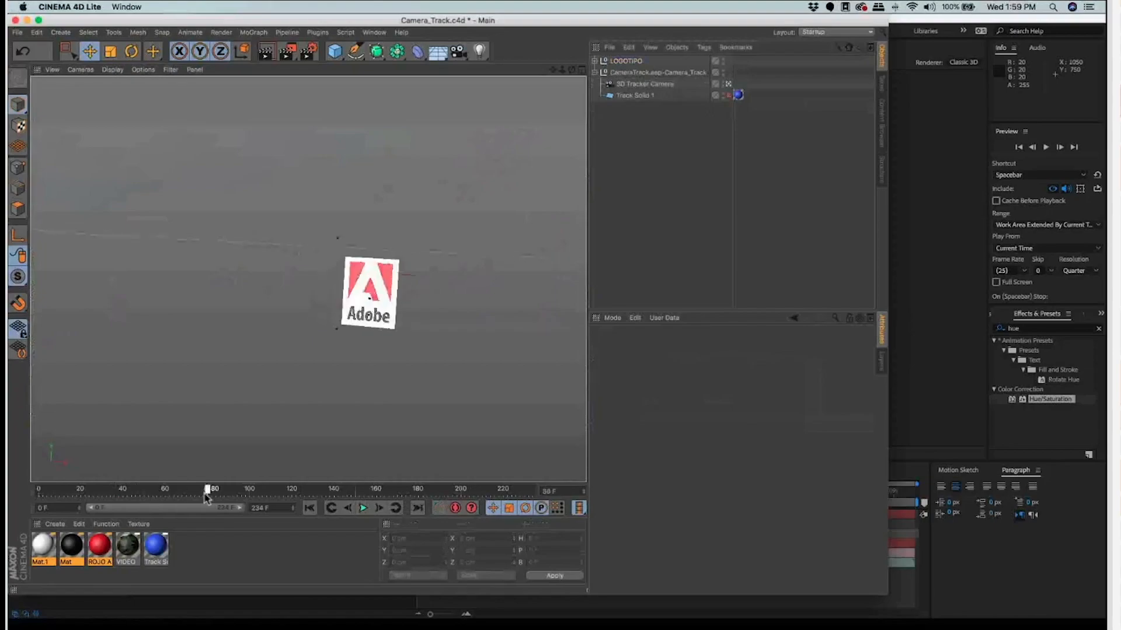
{"action": "key", "text": "F8"}
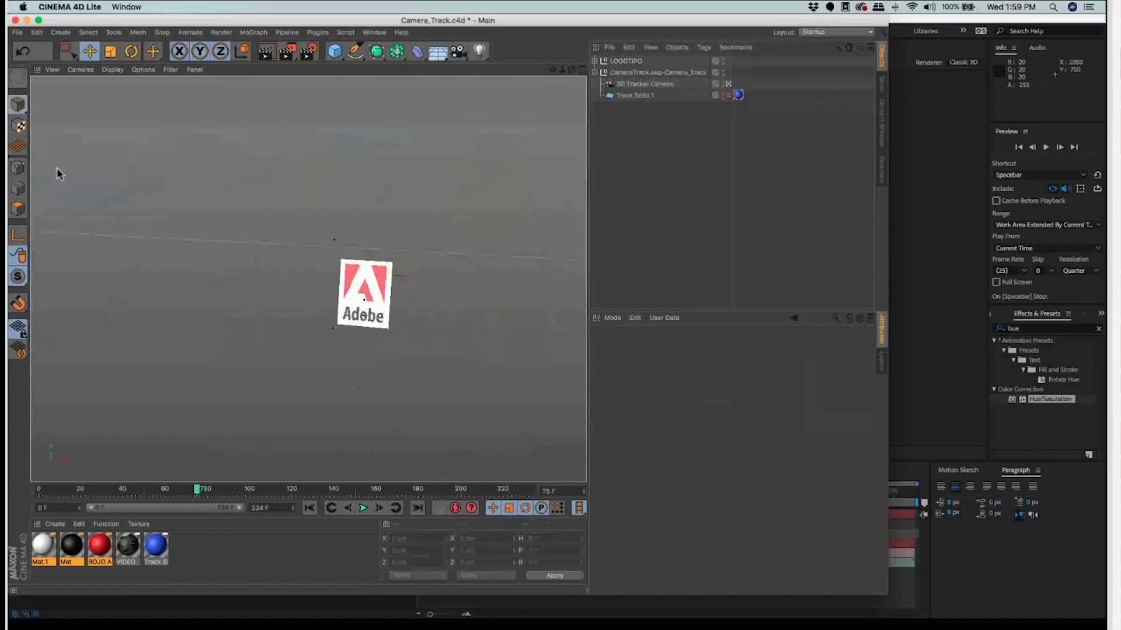
Step: Save the Camera_Track.c4d scene in the current version and switch to After Effects
{"action": "key", "text": "super+s"}
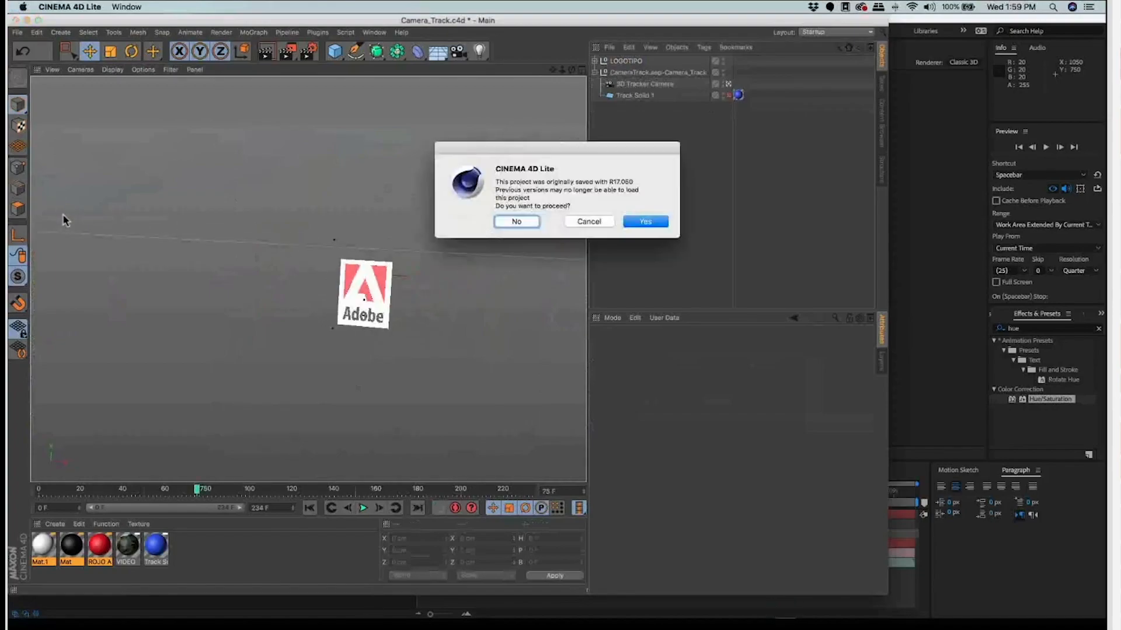
{"action": "key", "text": "Return"}
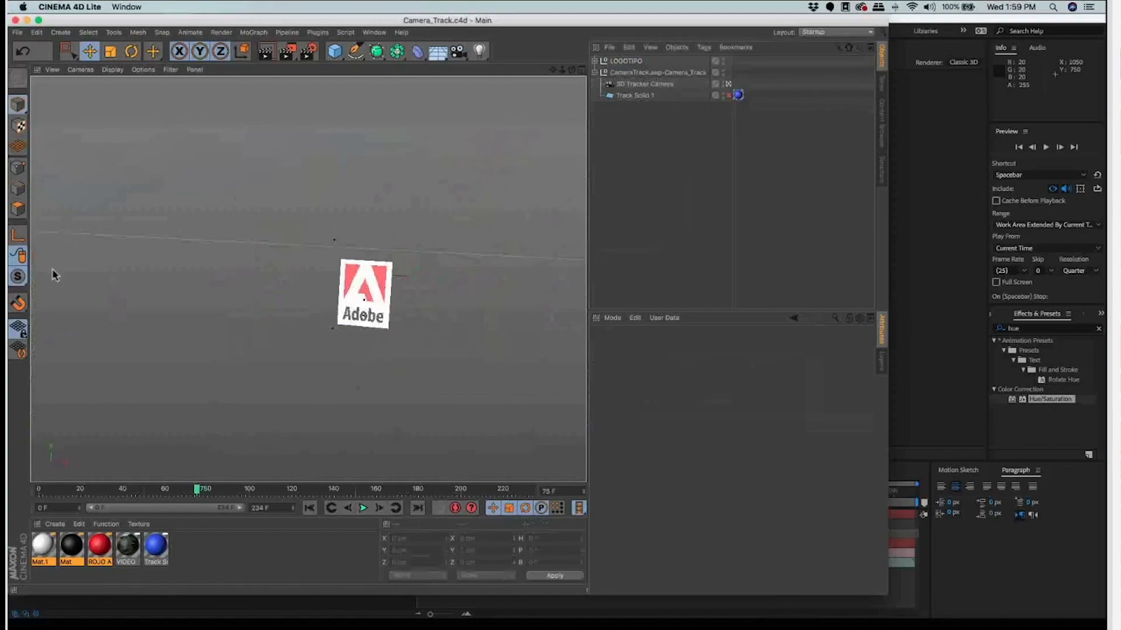
{"action": "left_click", "coordinate": [366, 605]}
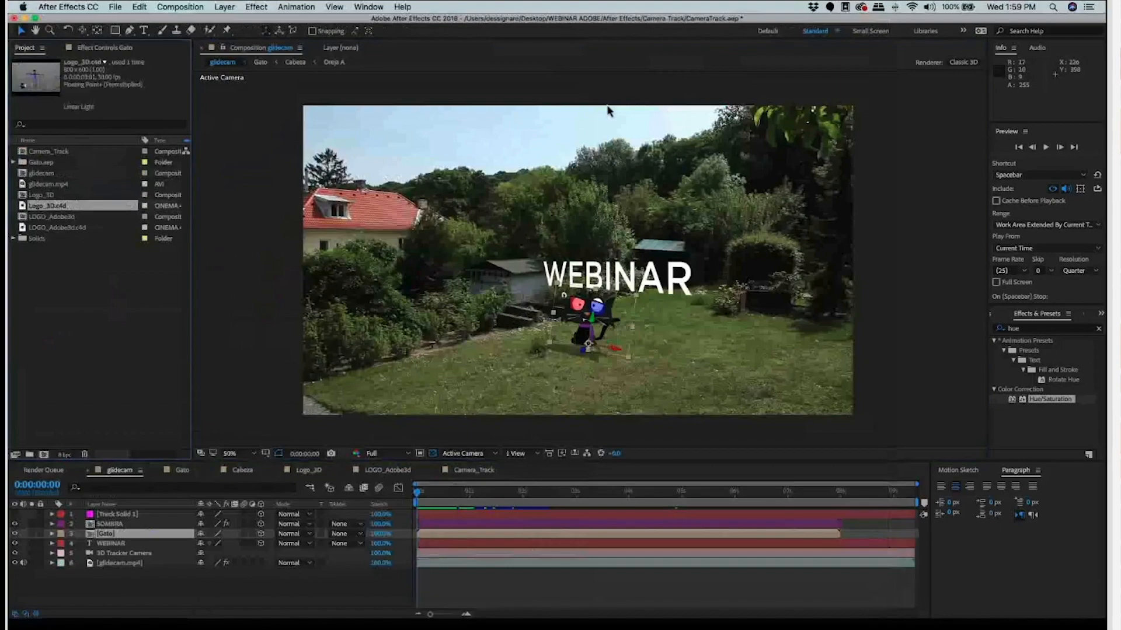
{"action": "key", "text": "Down"}
{"action": "key", "text": "Down"}
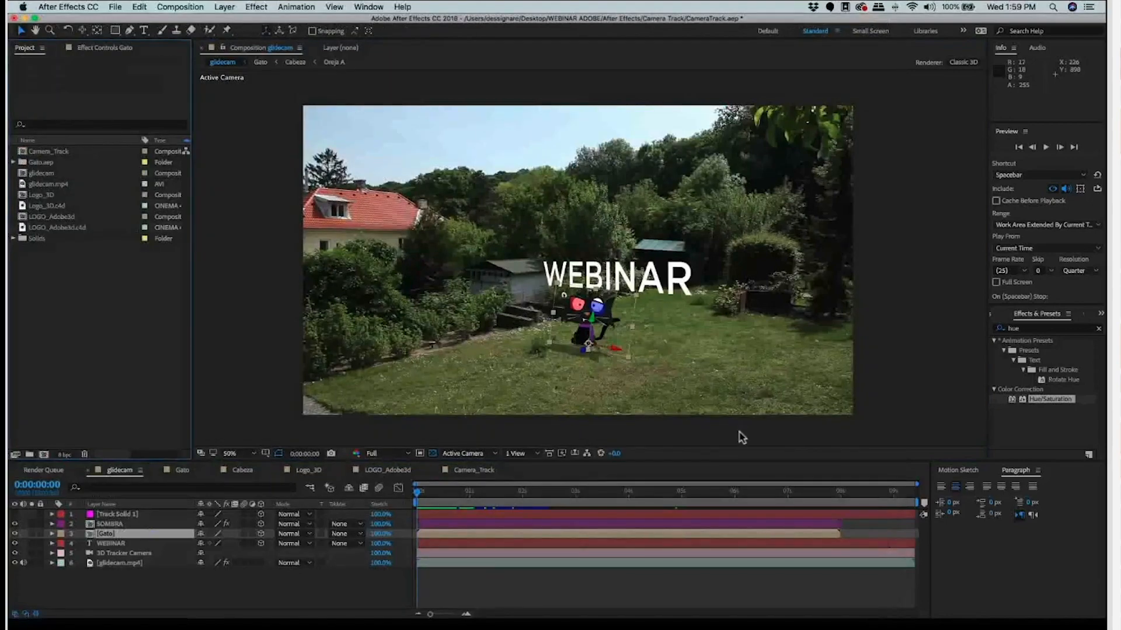
Step: Import Camera_Track.c4d from the Camera Track folder, put it in a new composition and preview it around 0:00:03:11
{"action": "key", "text": "super+i"}
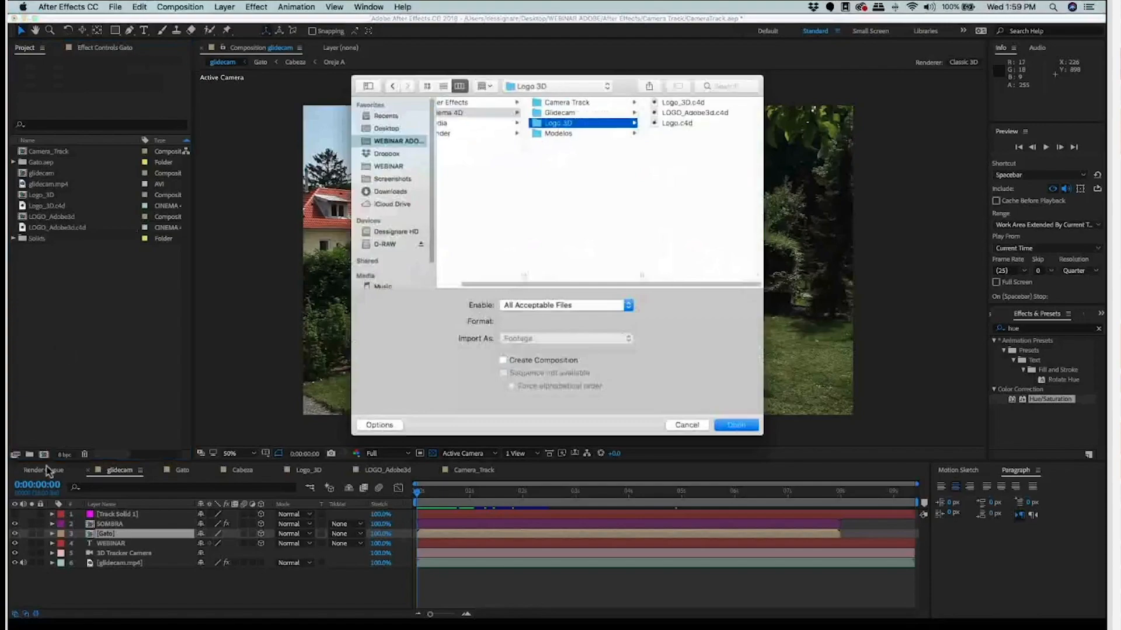
{"action": "key", "text": "Up"}
{"action": "key", "text": "Up"}
{"action": "key", "text": "Right"}
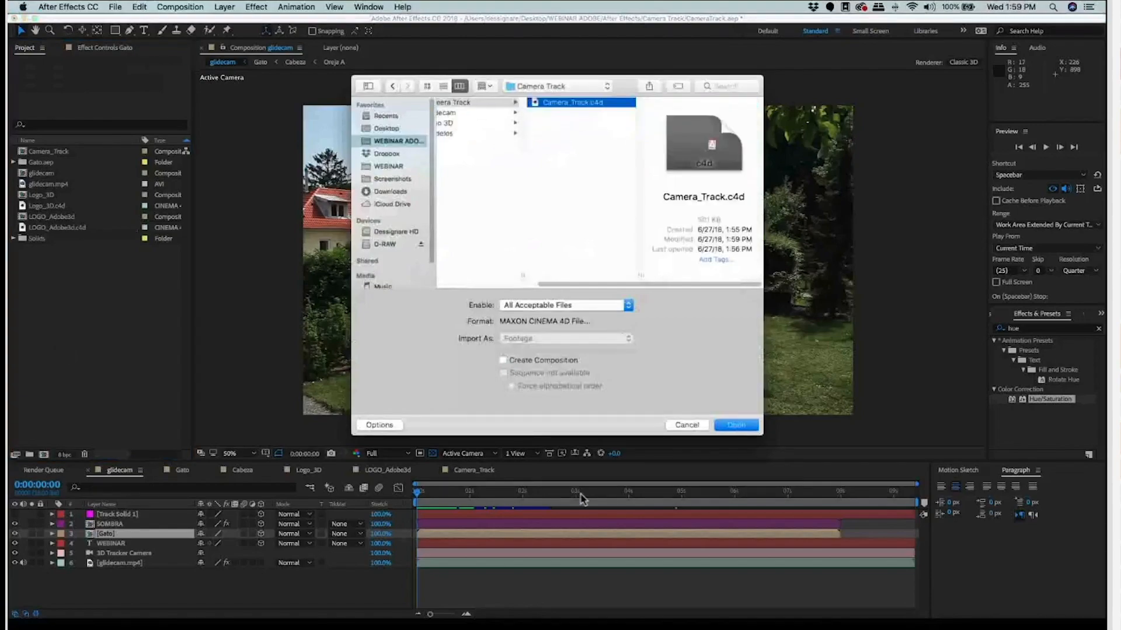
{"action": "key", "text": "Return"}
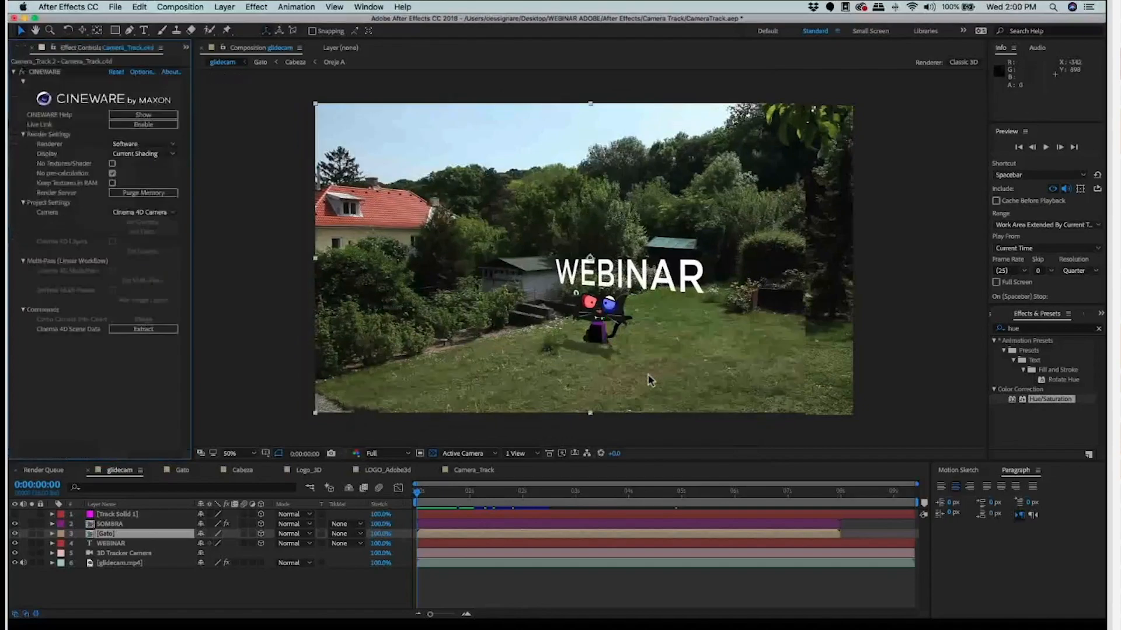
{"action": "left_click", "coordinate": [491, 492]}
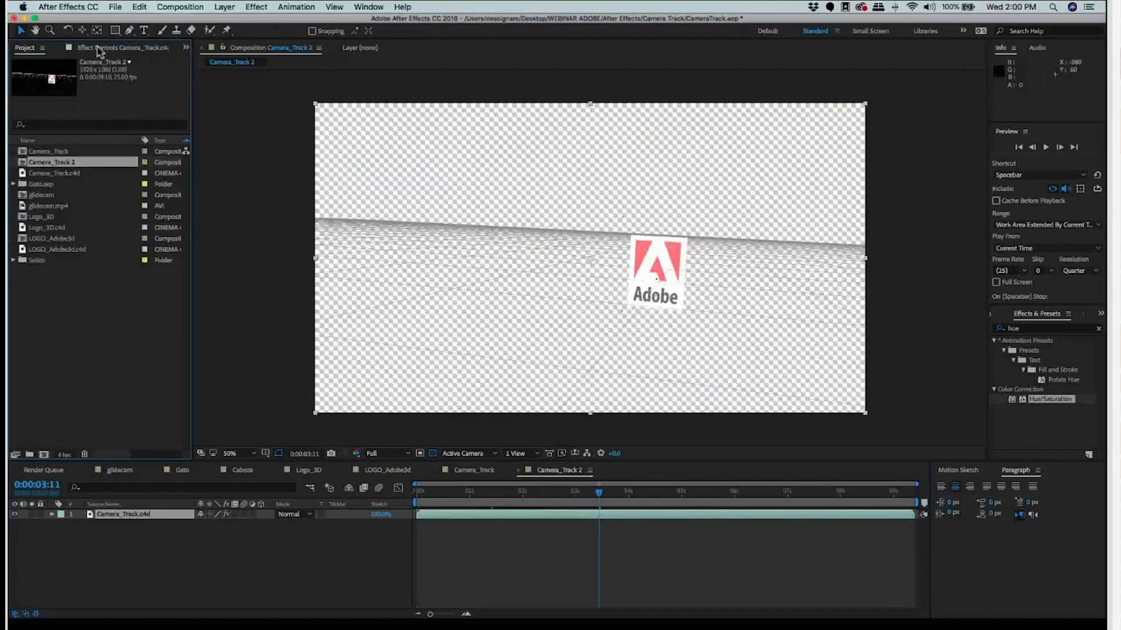
Step: Add the glidecam.mp4 footage beneath the Camera_Track.c4d layer and open that layer's Cineware settings
{"action": "left_click_drag", "start_coordinate": [50, 206], "coordinate": [133, 518]}
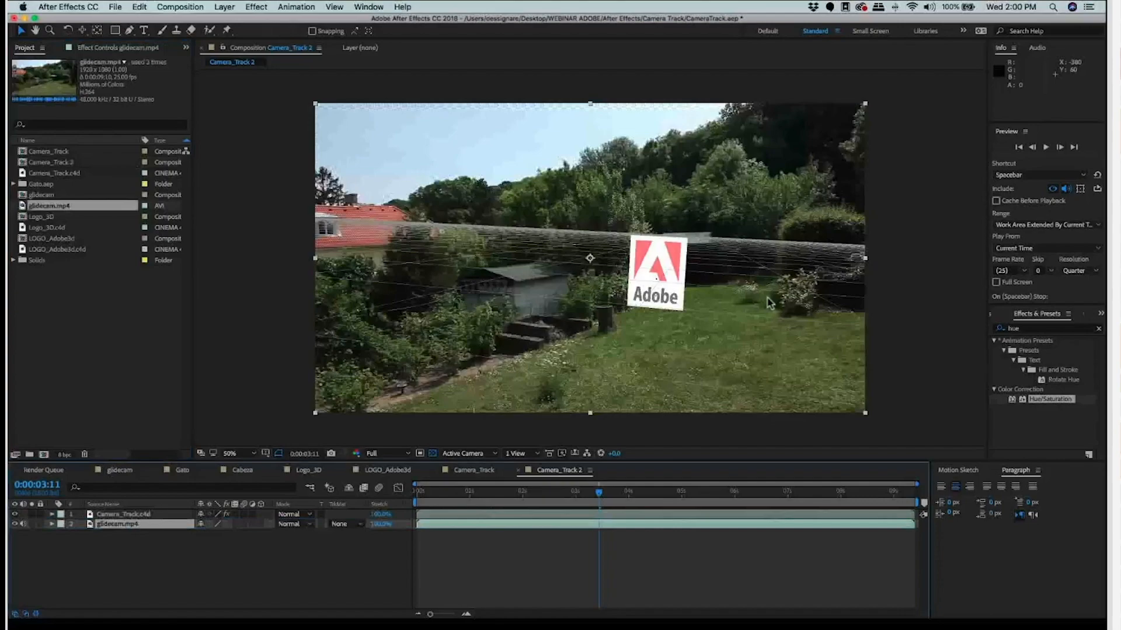
{"action": "left_click", "coordinate": [602, 236]}
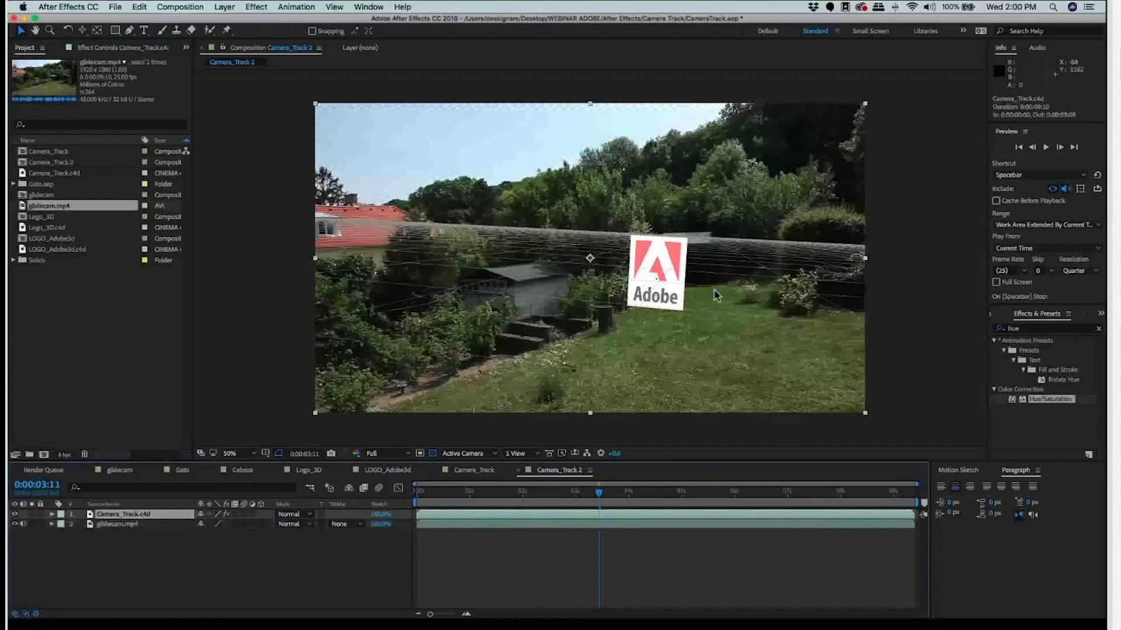
{"action": "left_click", "coordinate": [122, 48]}
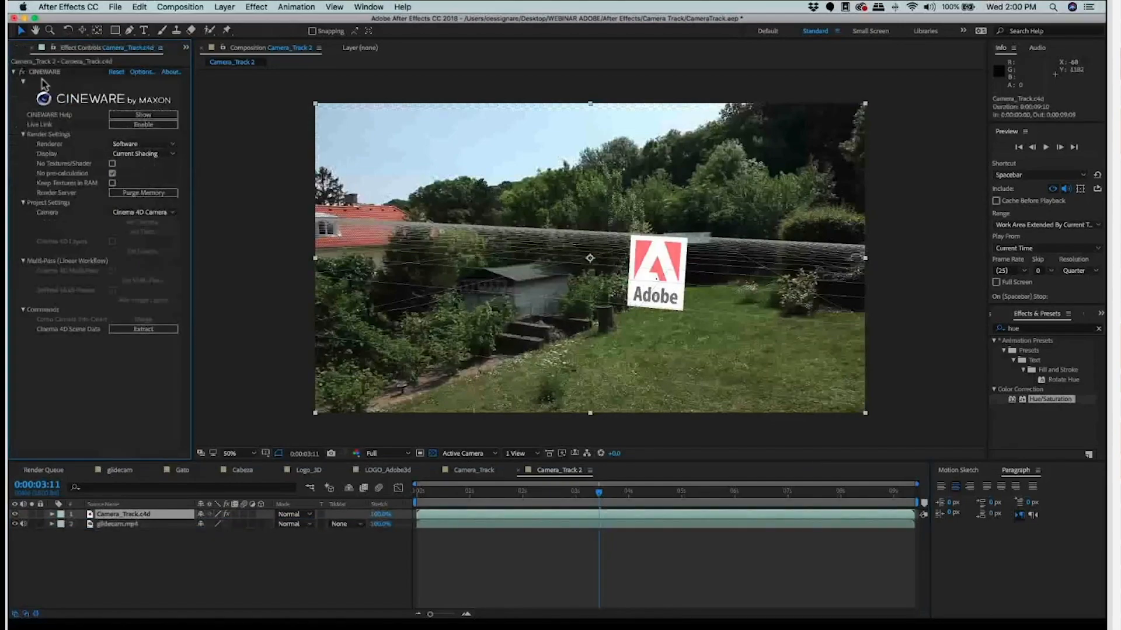
Step: Set the Camera_Track.c4d layer's Cineware renderer to Standard (Final) and preview frames at 0:00:00:24, 0:00:02:10, 0:00:04:06 and 0:00:06:05
{"action": "left_click", "coordinate": [124, 517]}
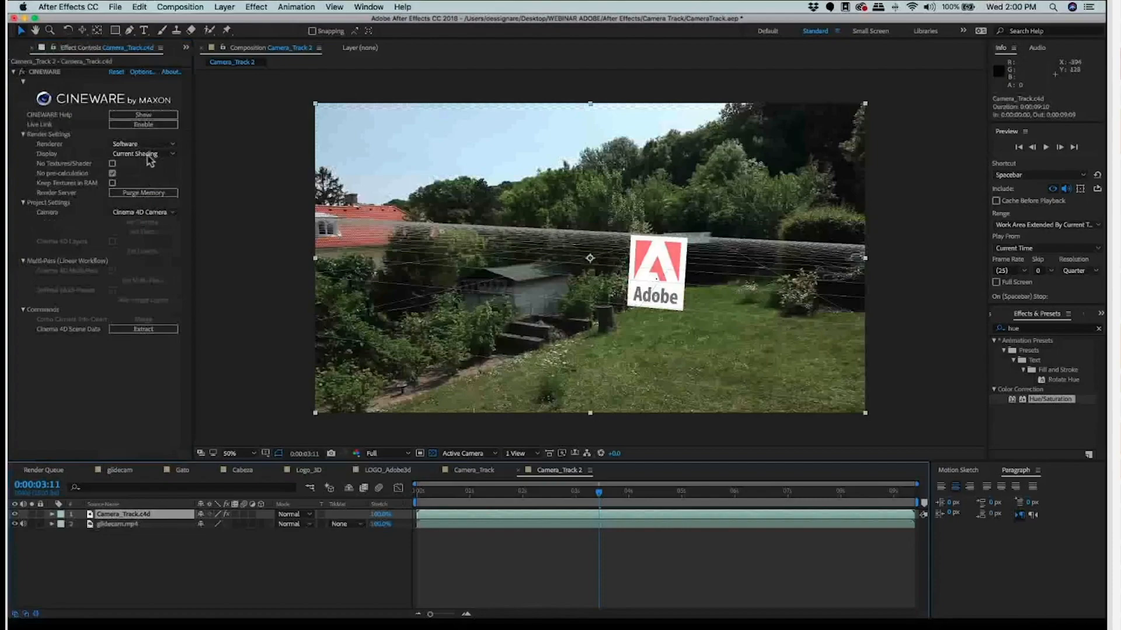
{"action": "left_click", "coordinate": [494, 503]}
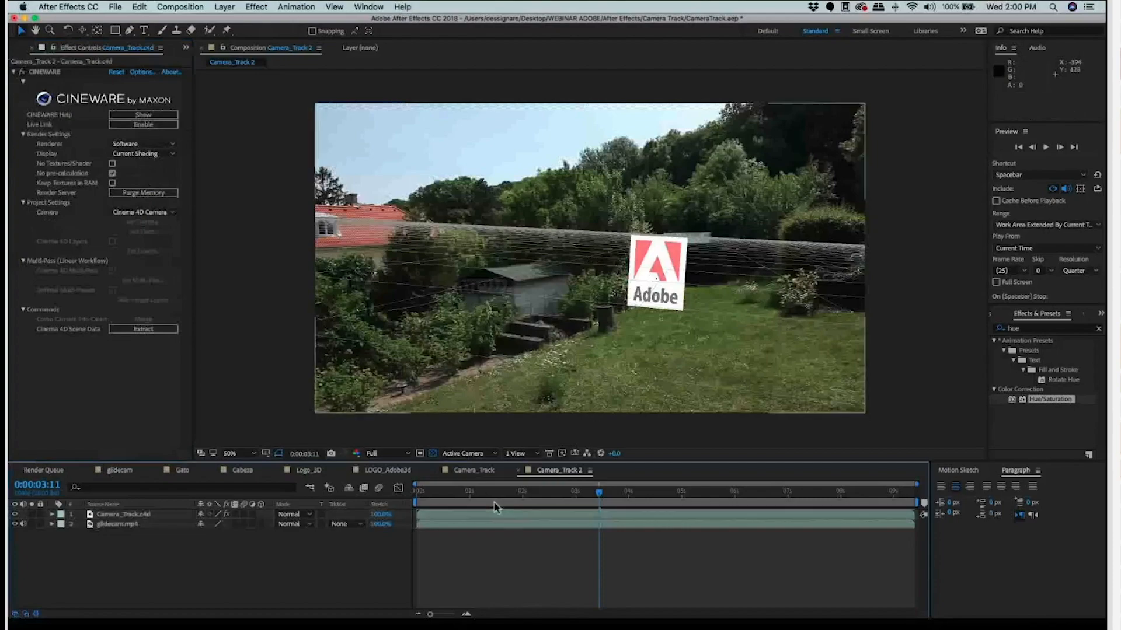
{"action": "left_click", "coordinate": [492, 509]}
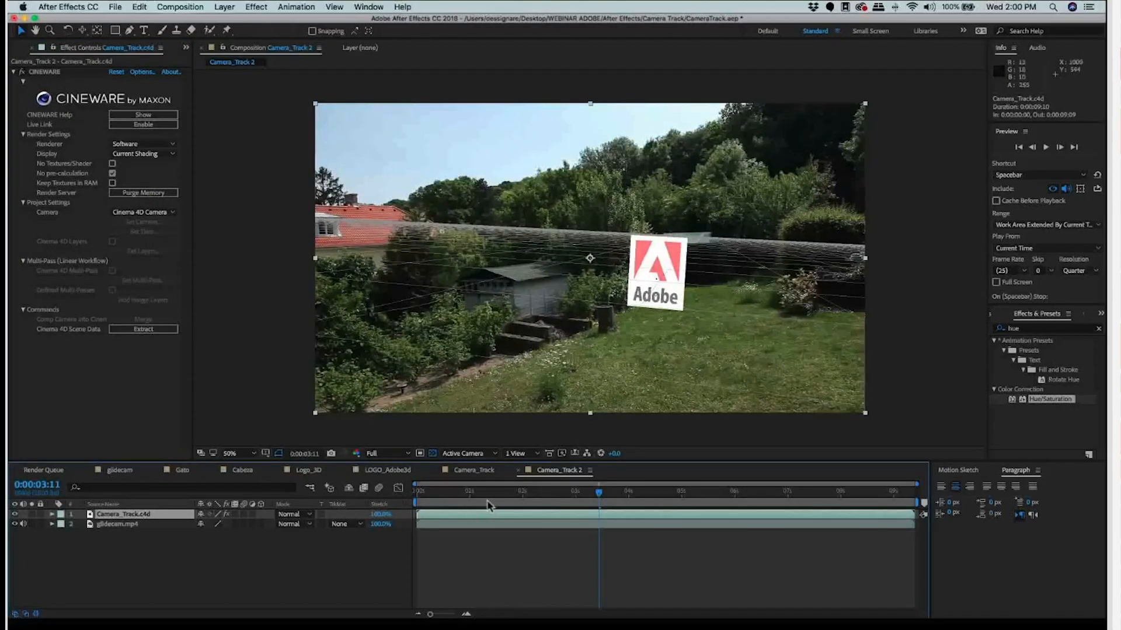
{"action": "left_click", "coordinate": [143, 144]}
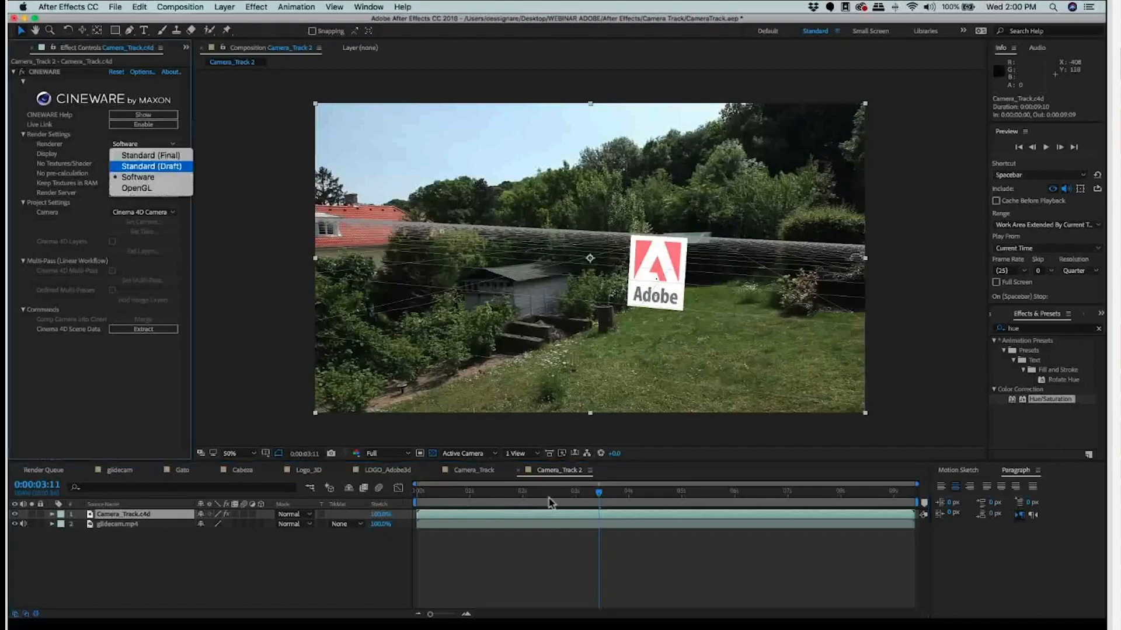
{"action": "left_click", "coordinate": [140, 154]}
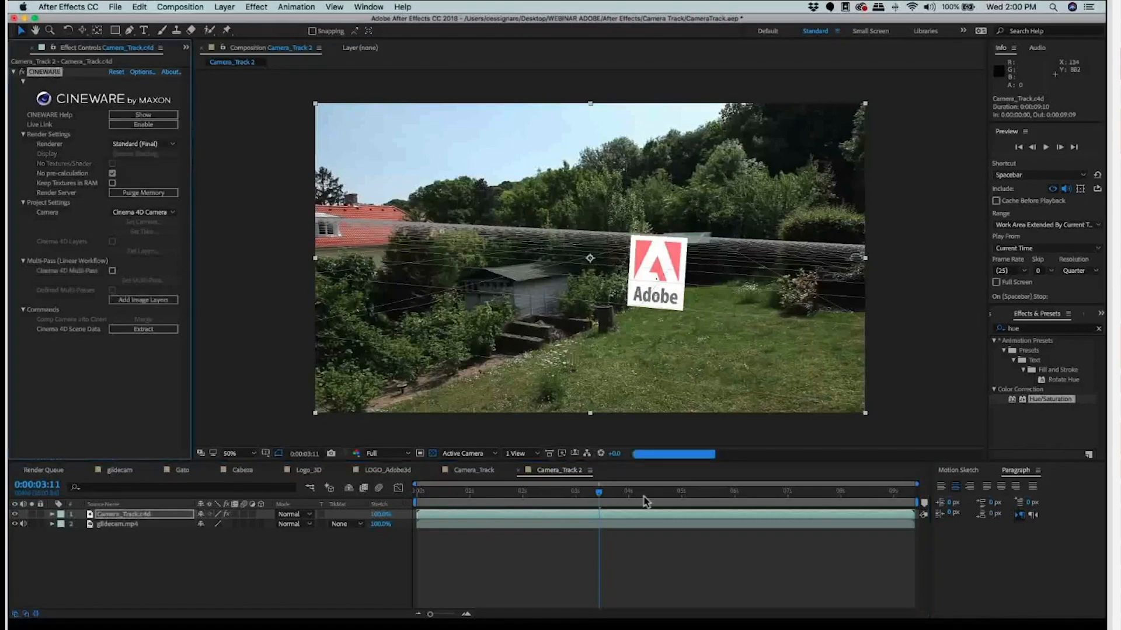
{"action": "left_click", "coordinate": [468, 493]}
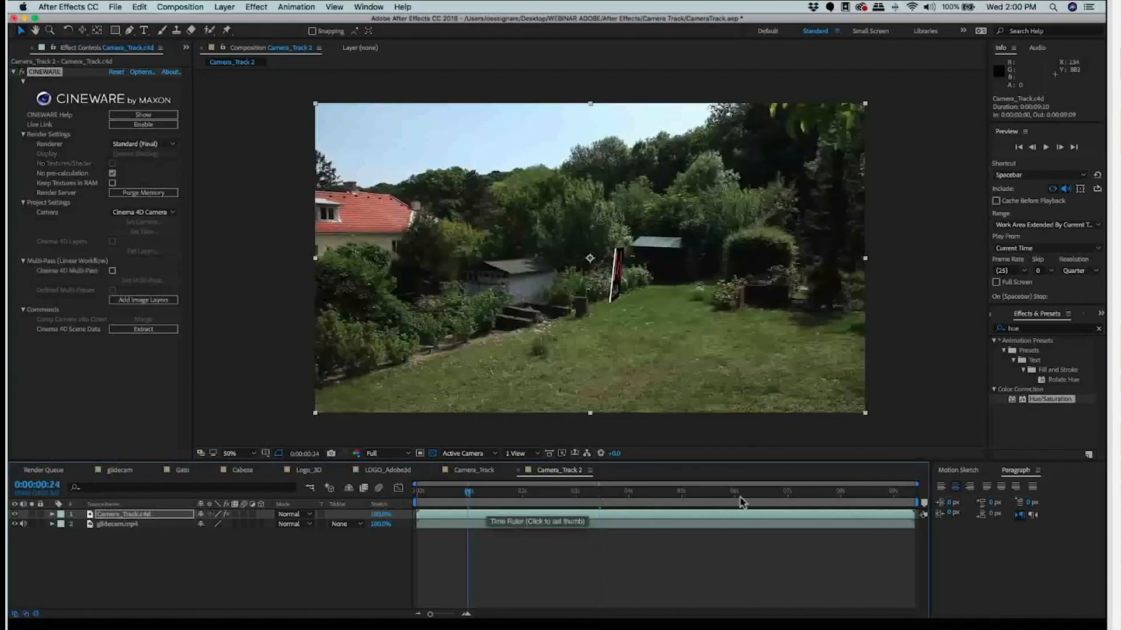
{"action": "left_click", "coordinate": [543, 492]}
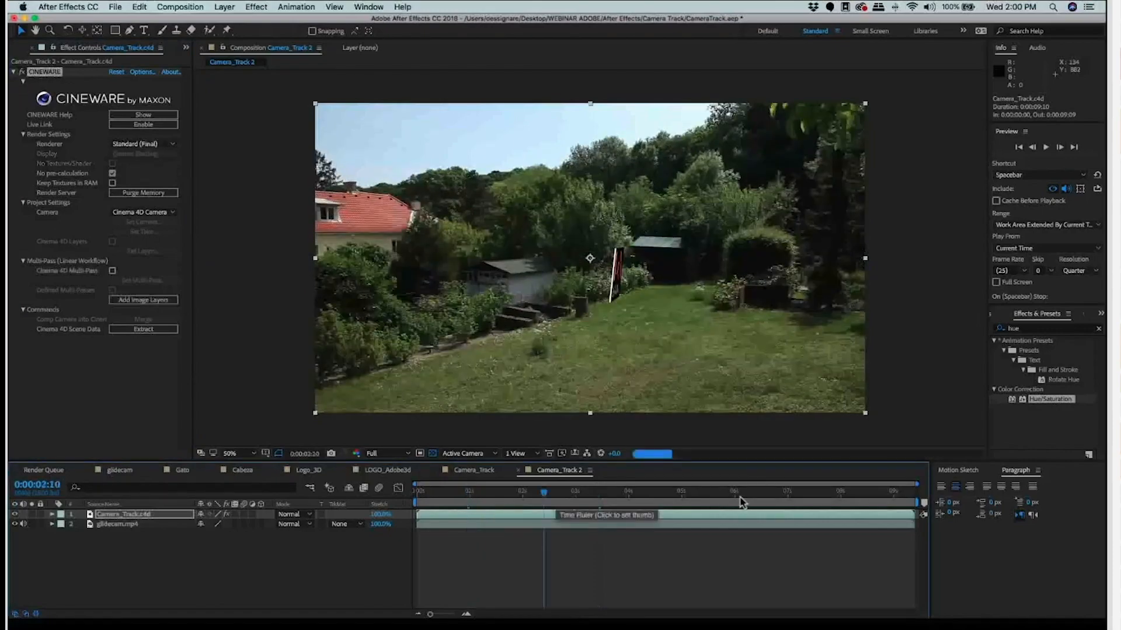
{"action": "left_click", "coordinate": [641, 493]}
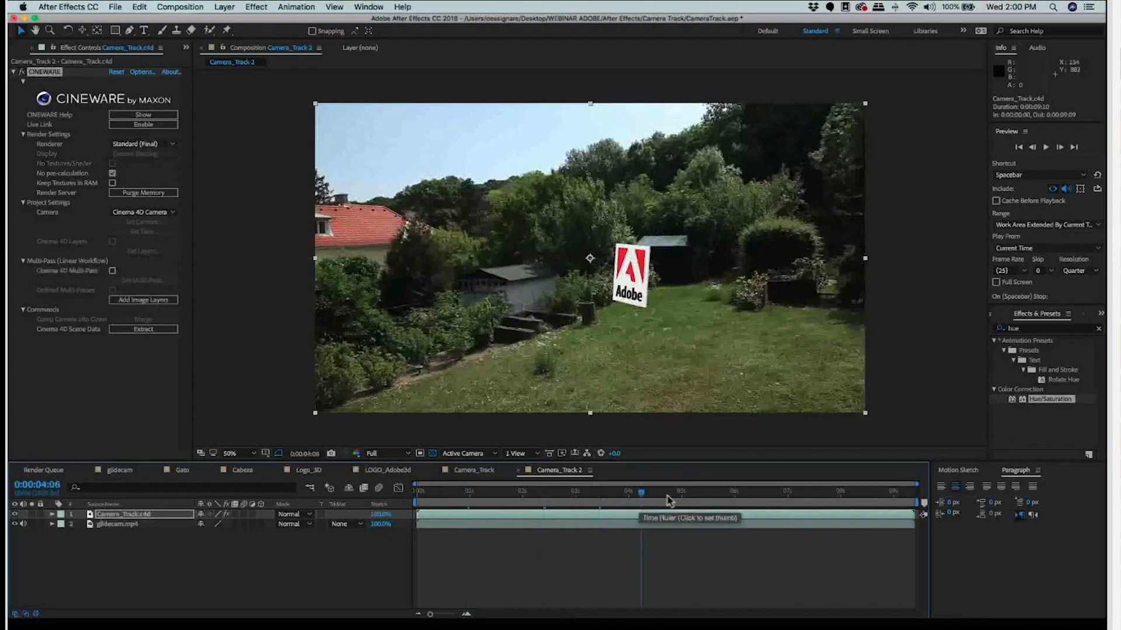
{"action": "left_click", "coordinate": [745, 492]}
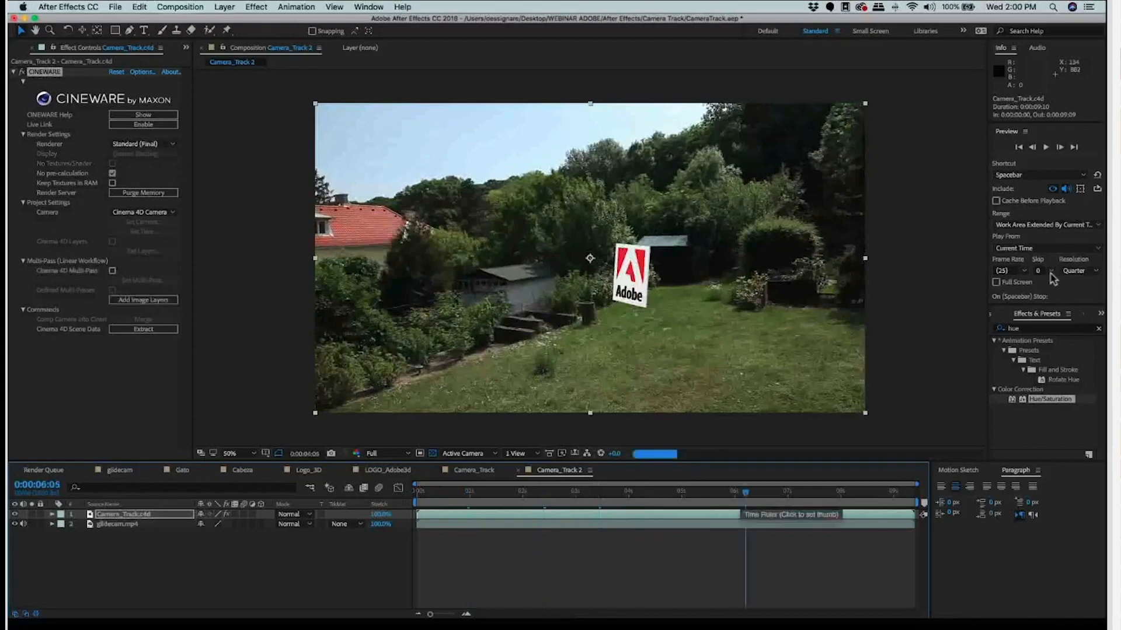